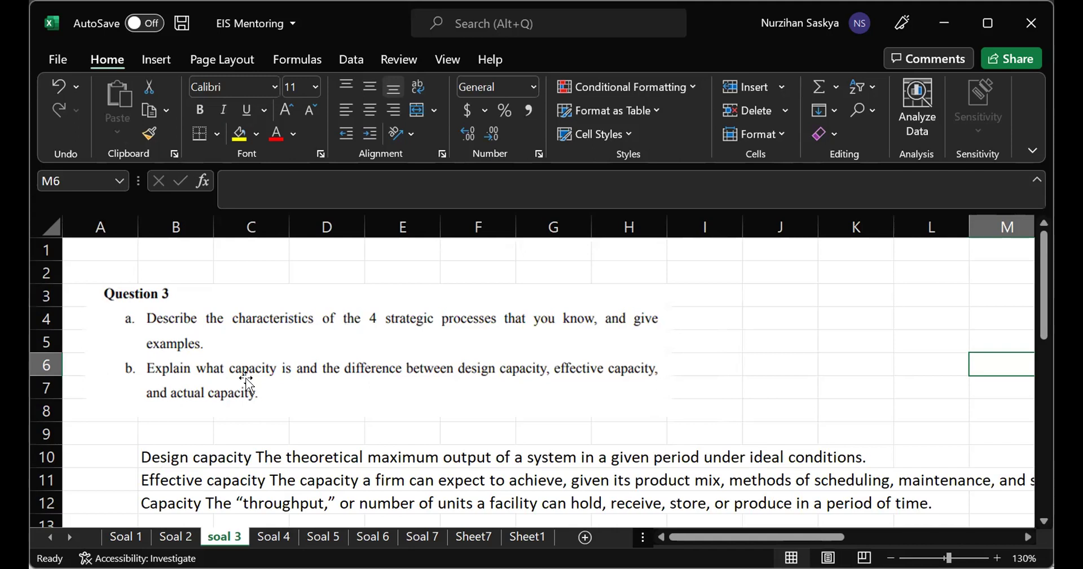
Review the capacity definitions under Question 3 and the Capacity Measurements table on the soal 3 sheet
scroll(251, 454, down, 1)
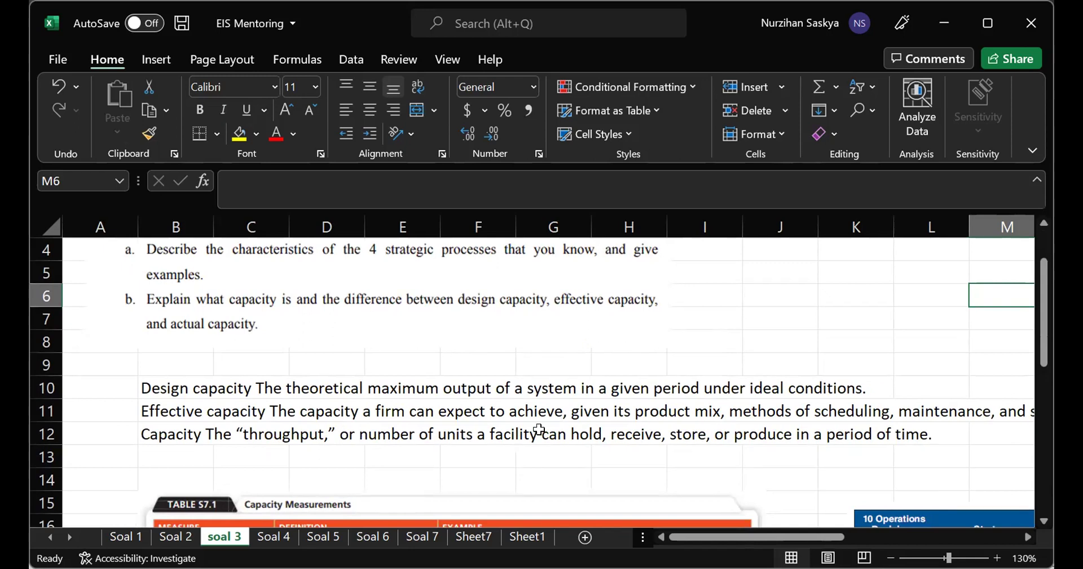
scroll(539, 430, down, 1)
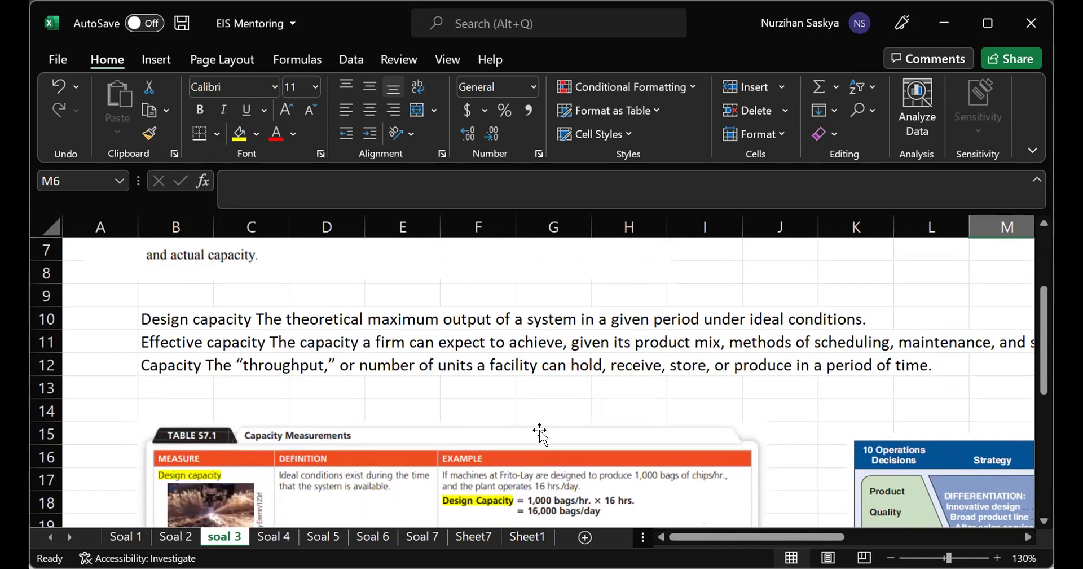
scroll(540, 432, down, 1)
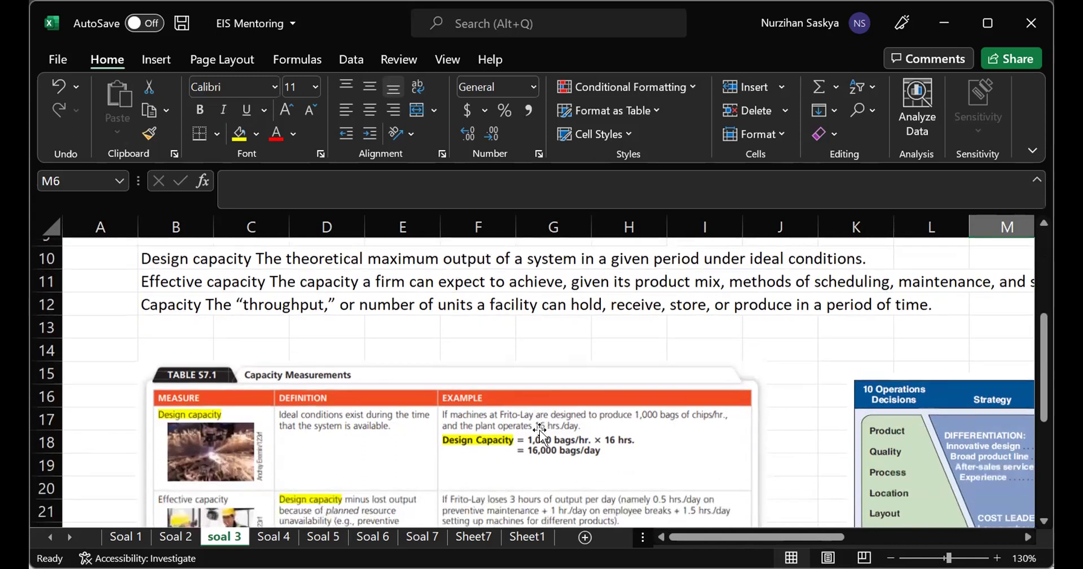
scroll(540, 434, up, 1)
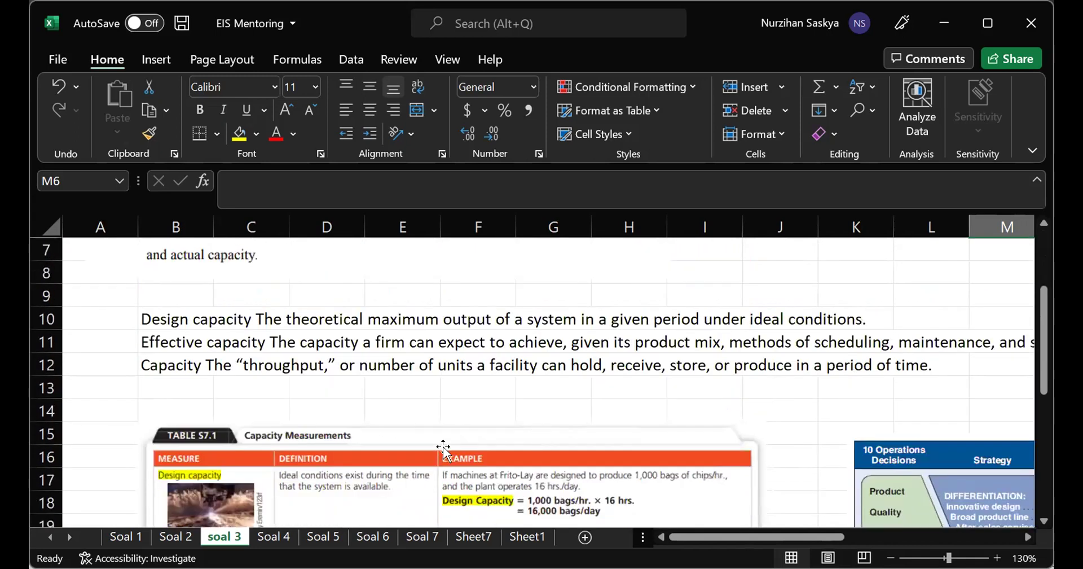
scroll(426, 456, down, 1)
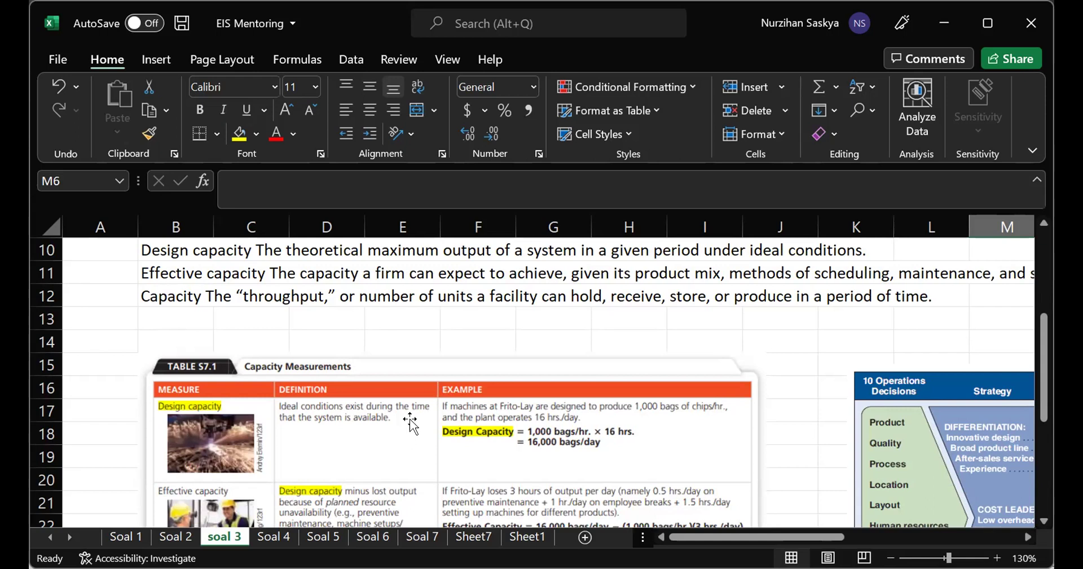
click(411, 420)
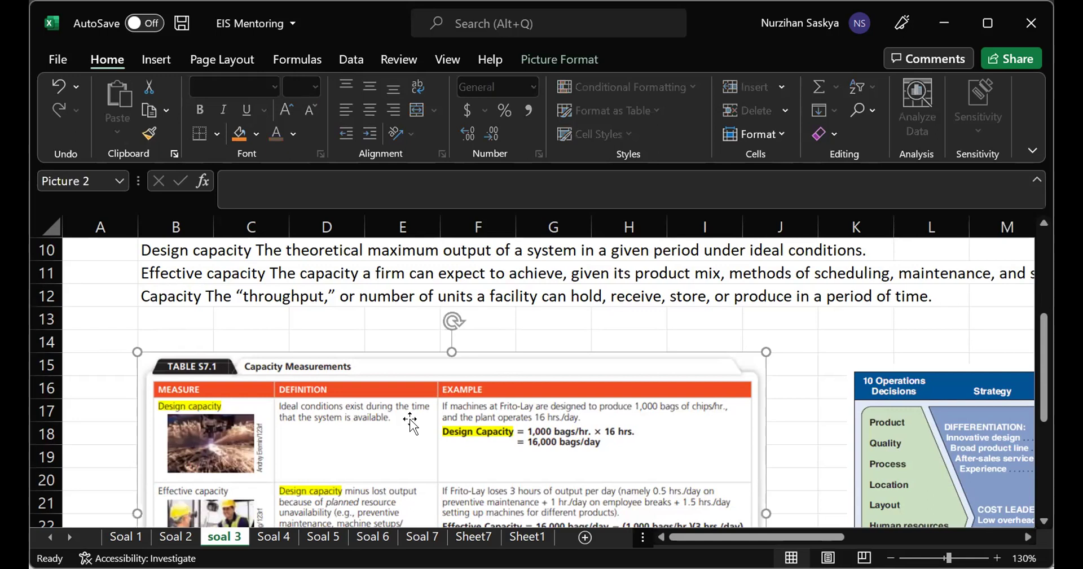
scroll(410, 421, down, 1)
scroll(411, 421, up, 2)
scroll(410, 420, down, 2)
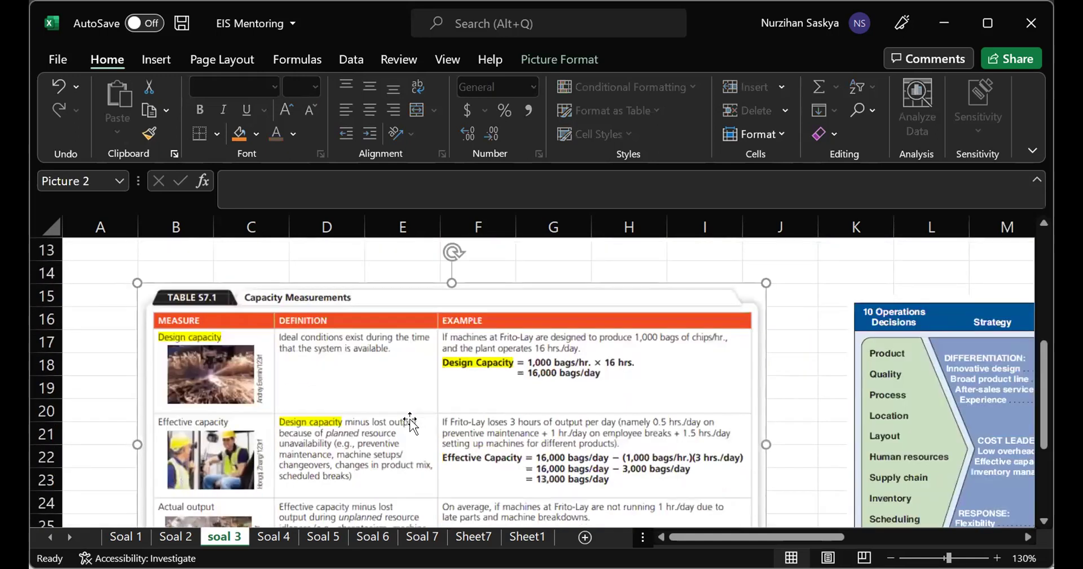
scroll(410, 421, up, 1)
scroll(410, 420, down, 2)
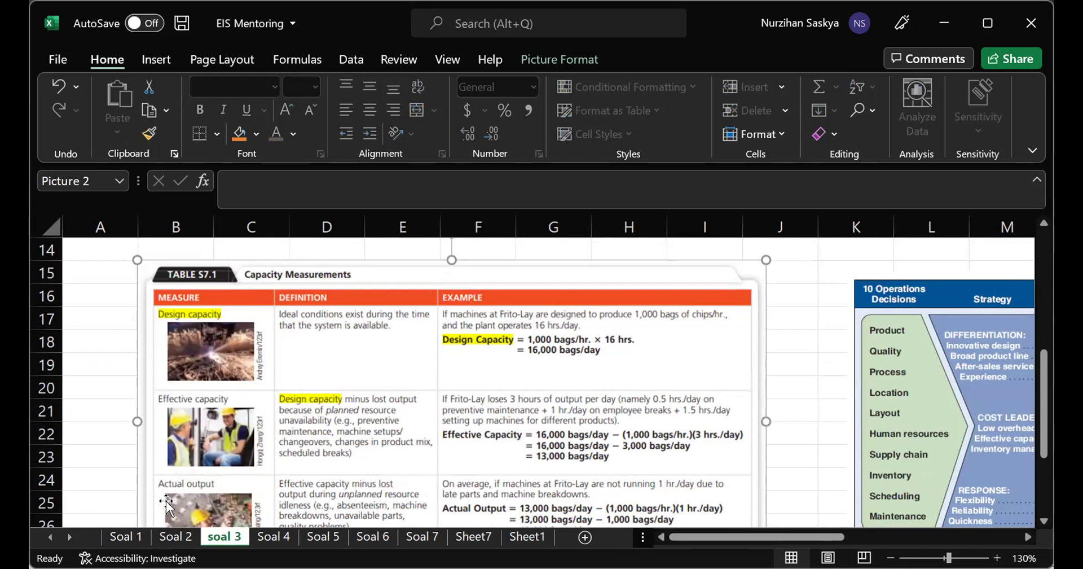
Examine the design capacity, effective capacity and actual output calculation examples in Table S7.1
scroll(167, 505, up, 2)
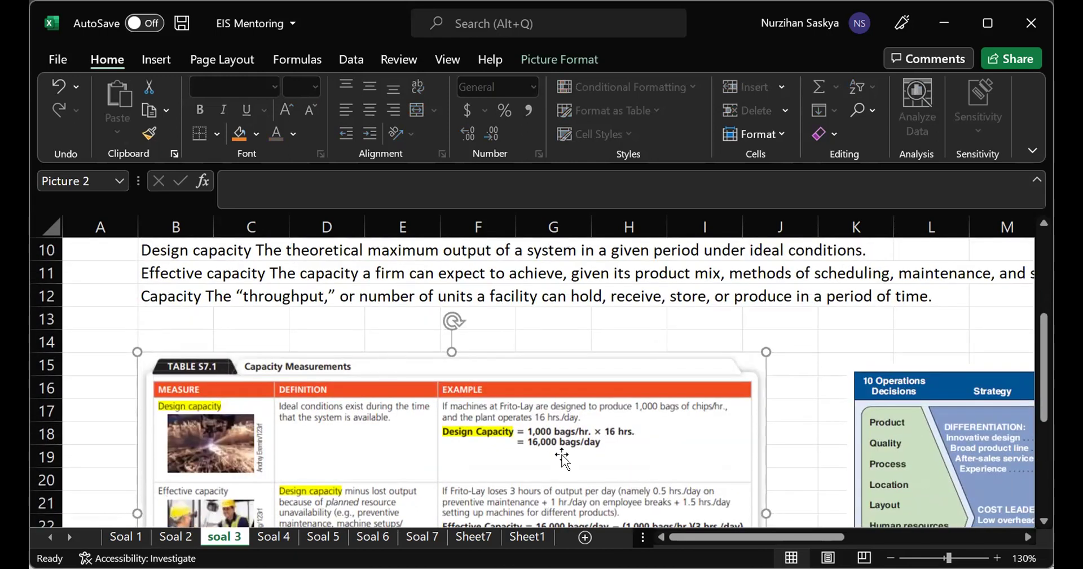
scroll(398, 362, down, 2)
scroll(563, 460, down, 1)
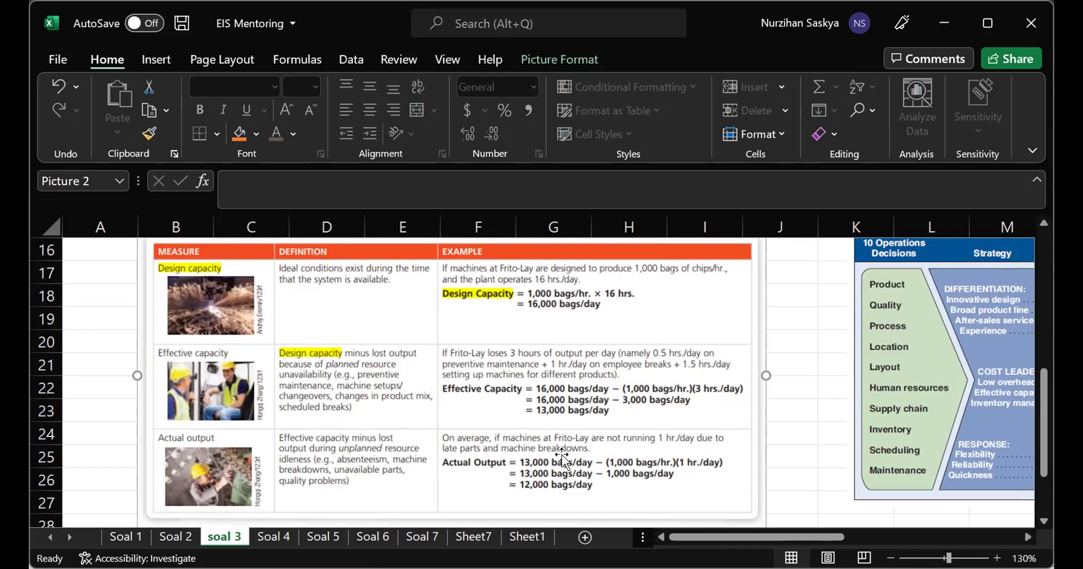
scroll(563, 457, up, 3)
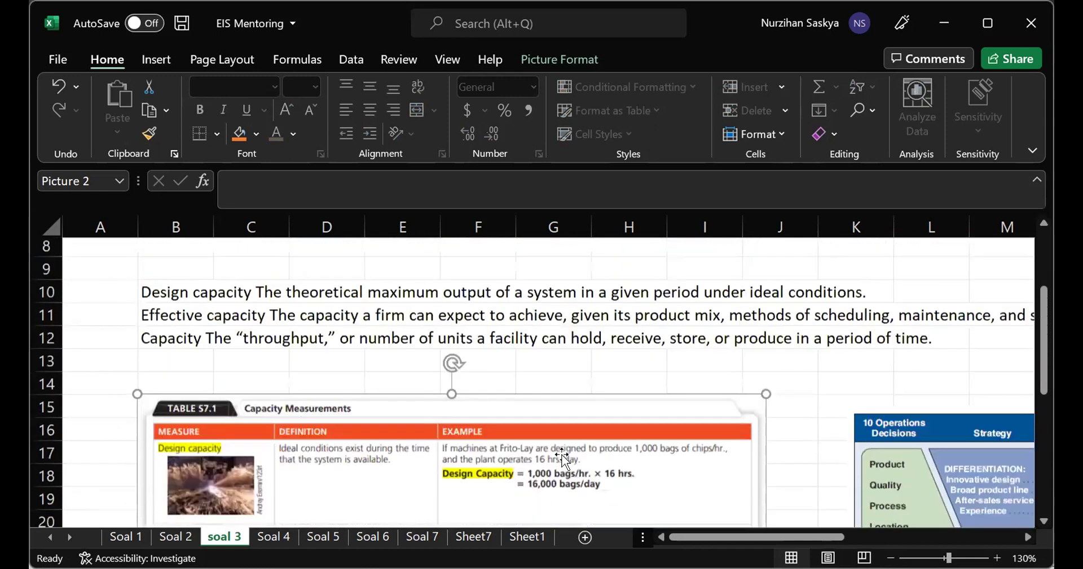
scroll(563, 458, up, 3)
scroll(564, 458, down, 3)
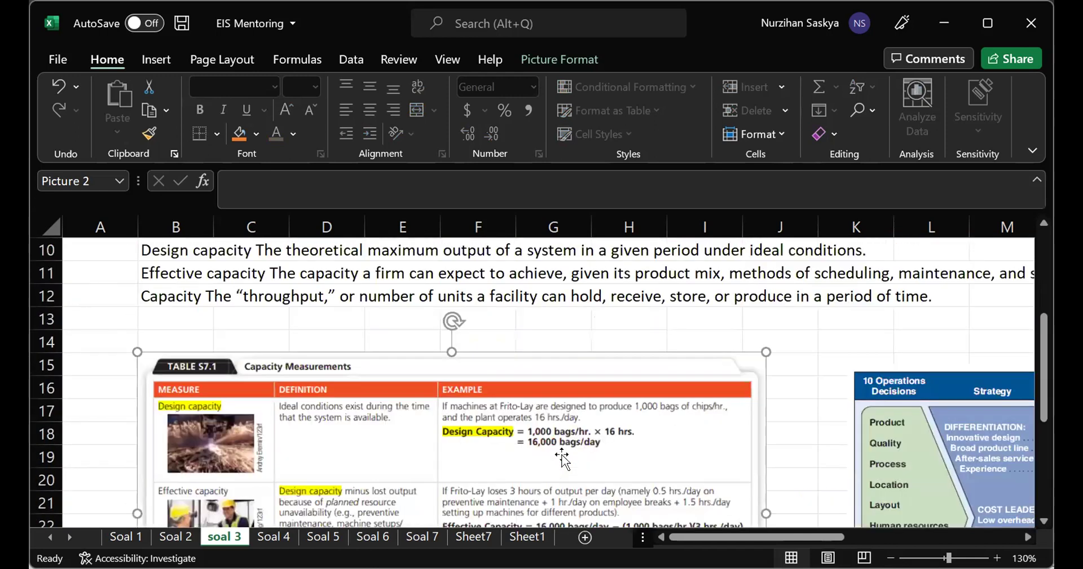
scroll(562, 457, down, 3)
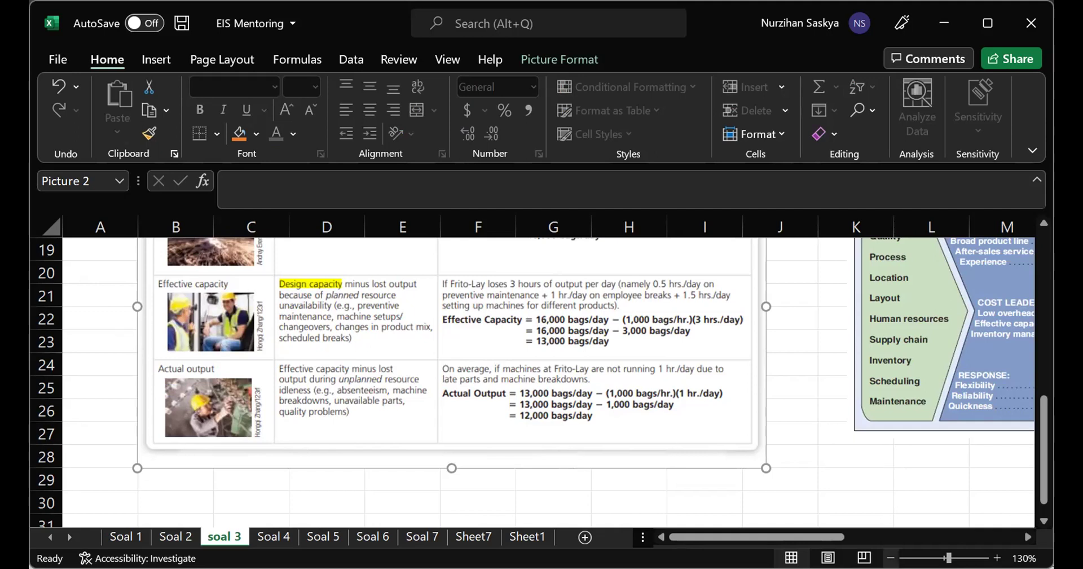
click(891, 558)
click(891, 558)
click(892, 558)
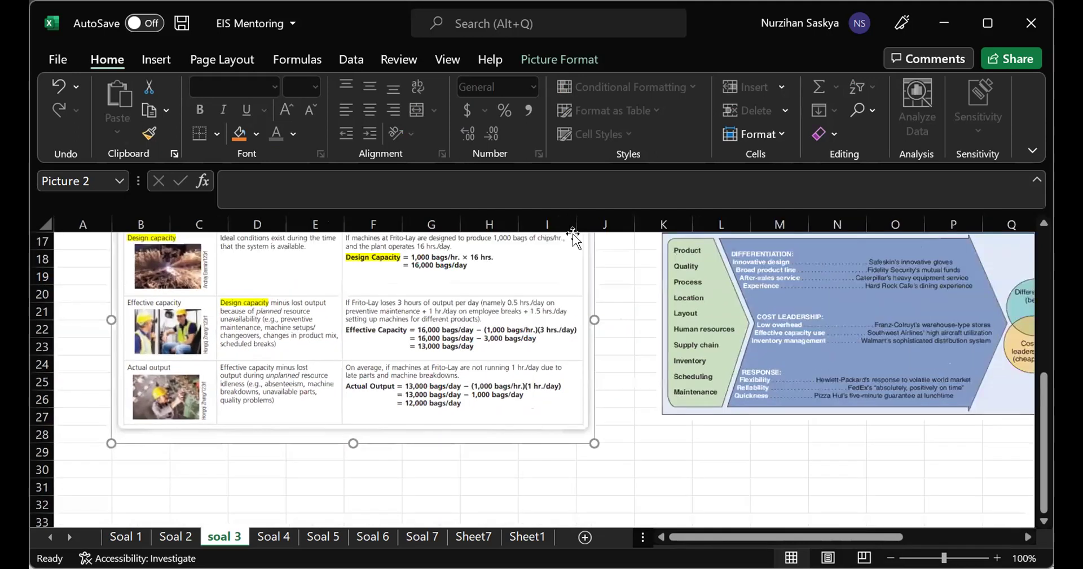
scroll(574, 237, up, 4)
Open the Soal 4 sheet and read Question 4's location cost table and its two tasks
click(285, 537)
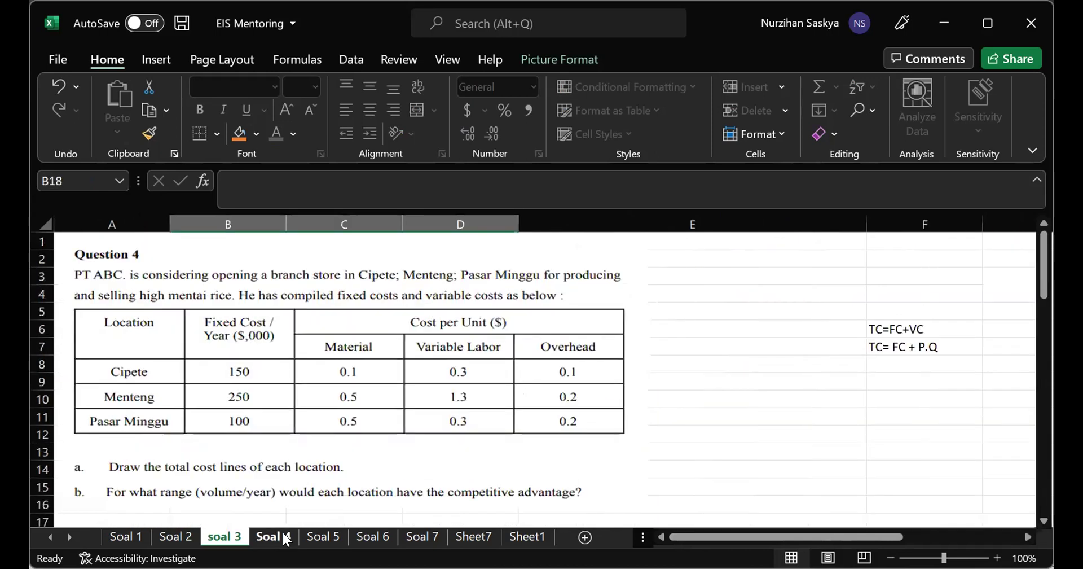
scroll(593, 456, down, 2)
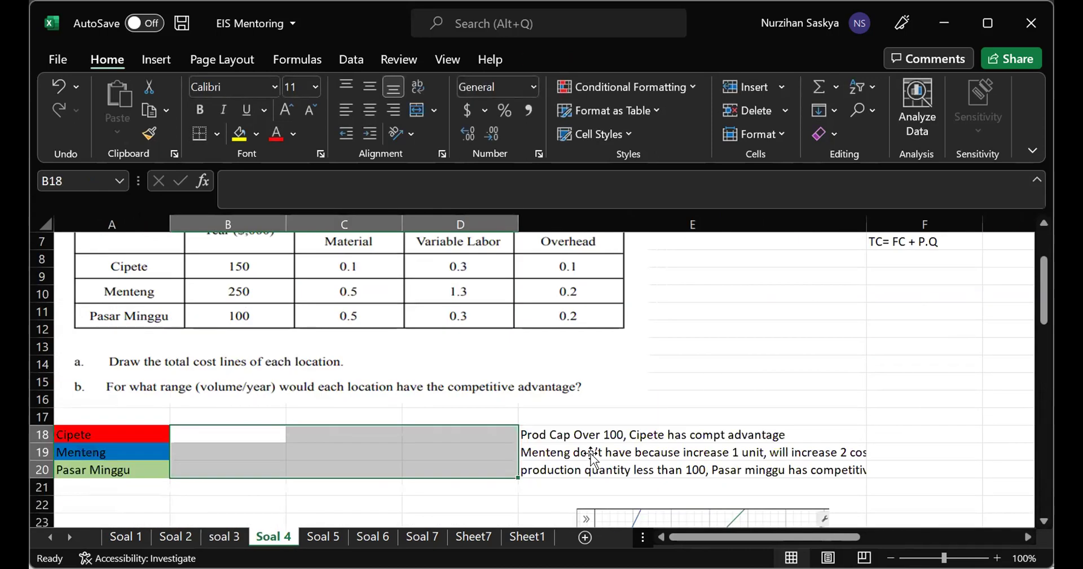
scroll(593, 456, up, 2)
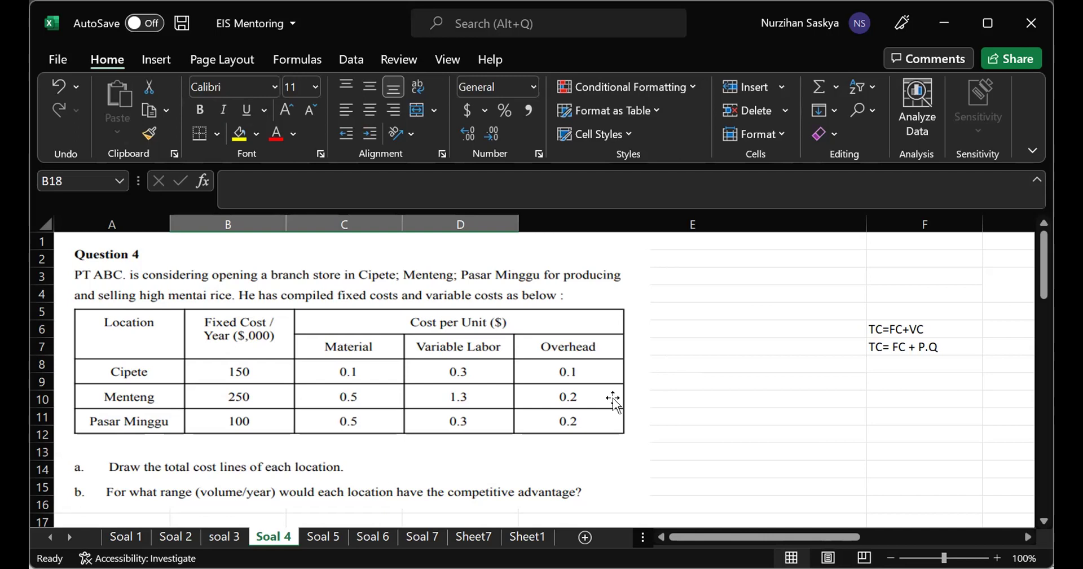
scroll(496, 448, down, 2)
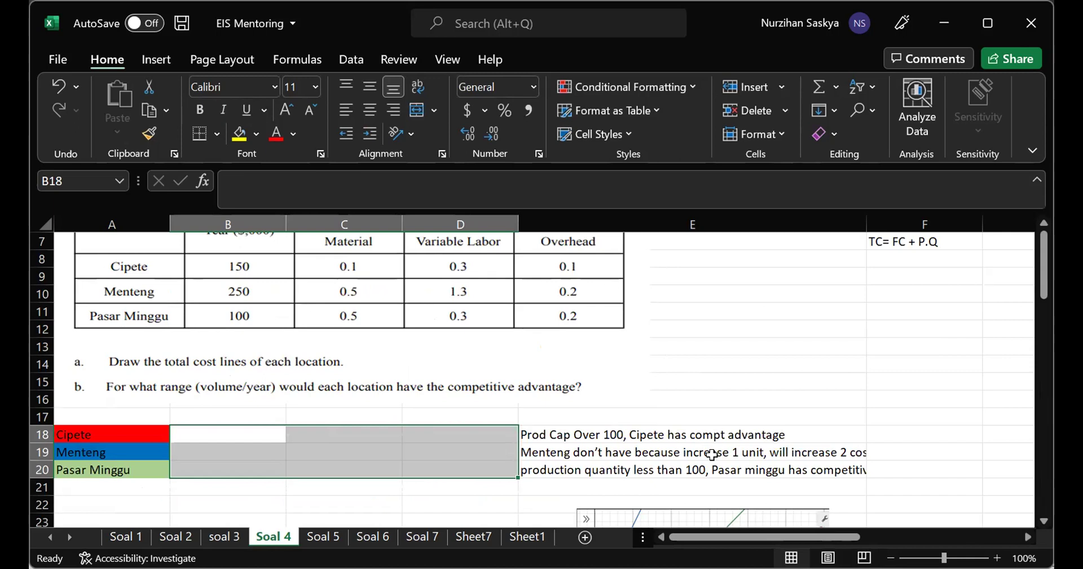
key(alt+p)
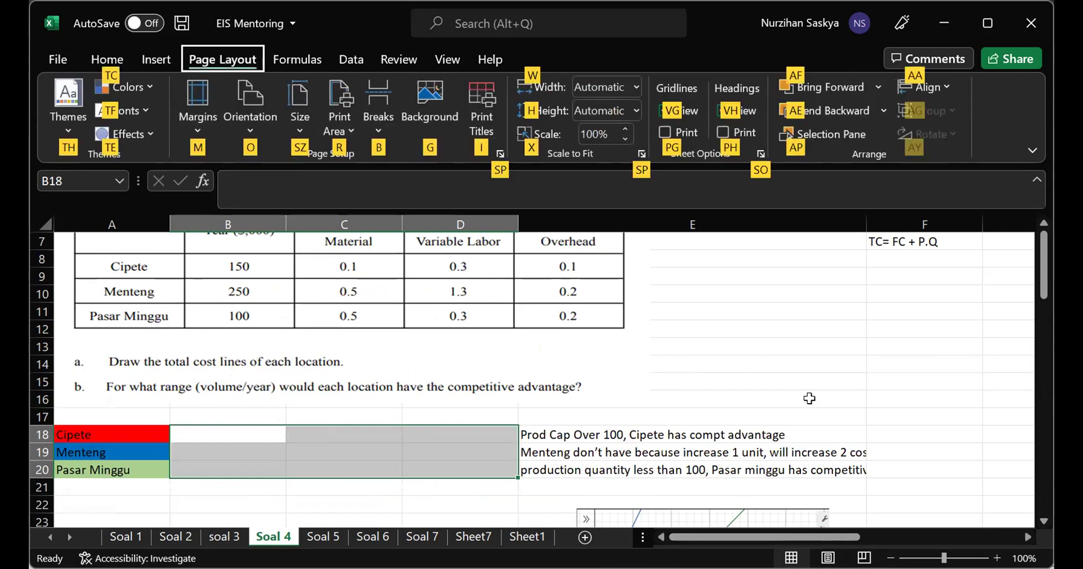
click(829, 258)
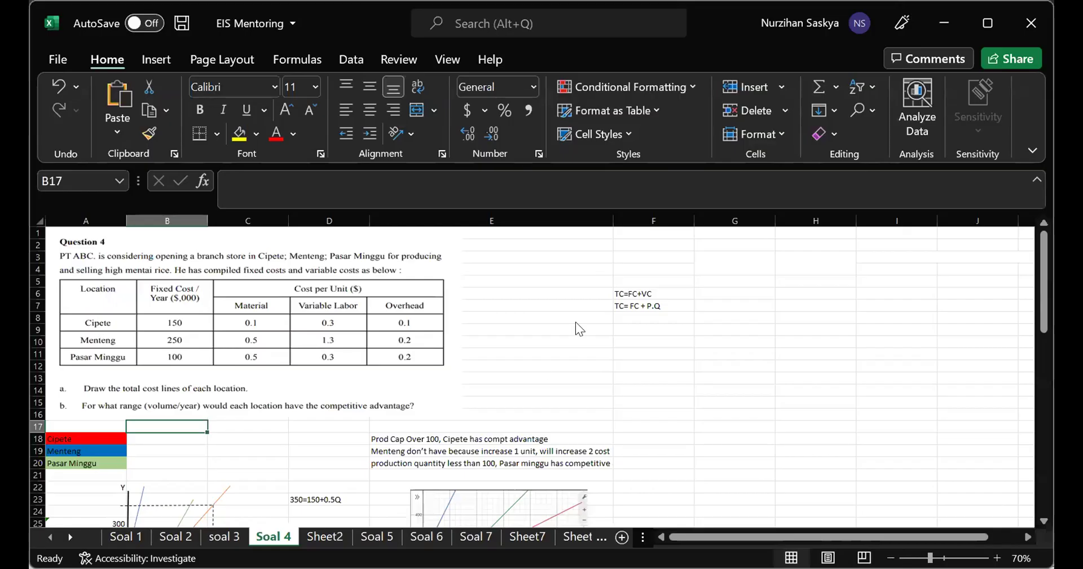
Examine the competitive advantage notes and the total cost line graphs below Question 4
key(BackSpace)
click(636, 366)
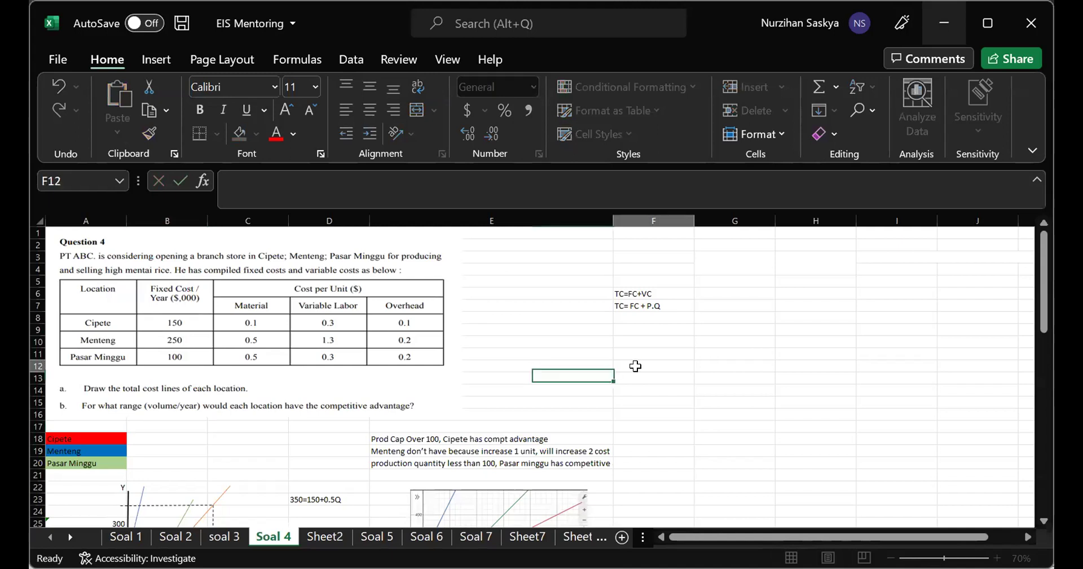
scroll(636, 366, down, 2)
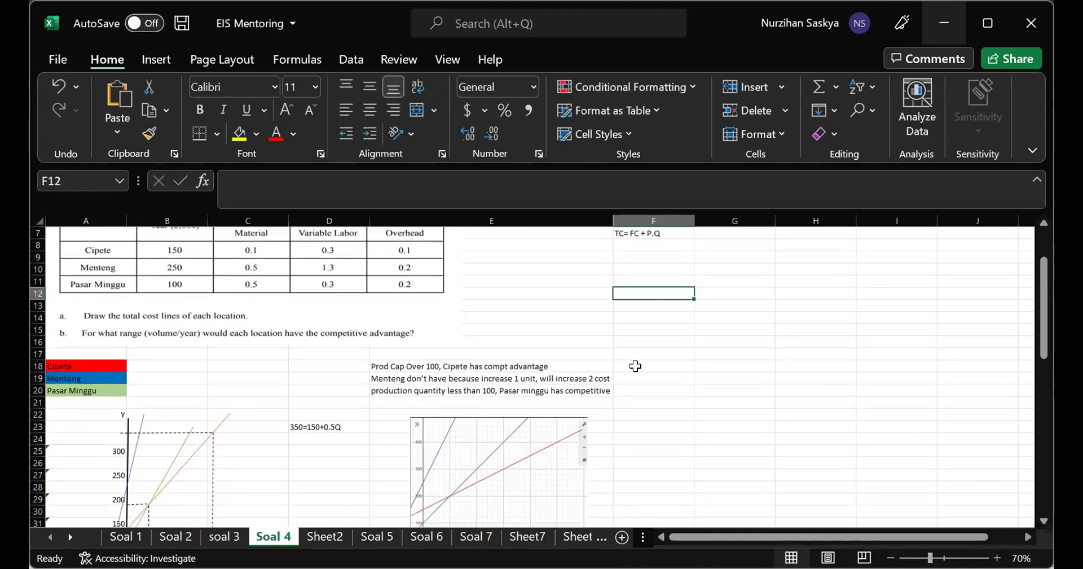
scroll(636, 367, up, 2)
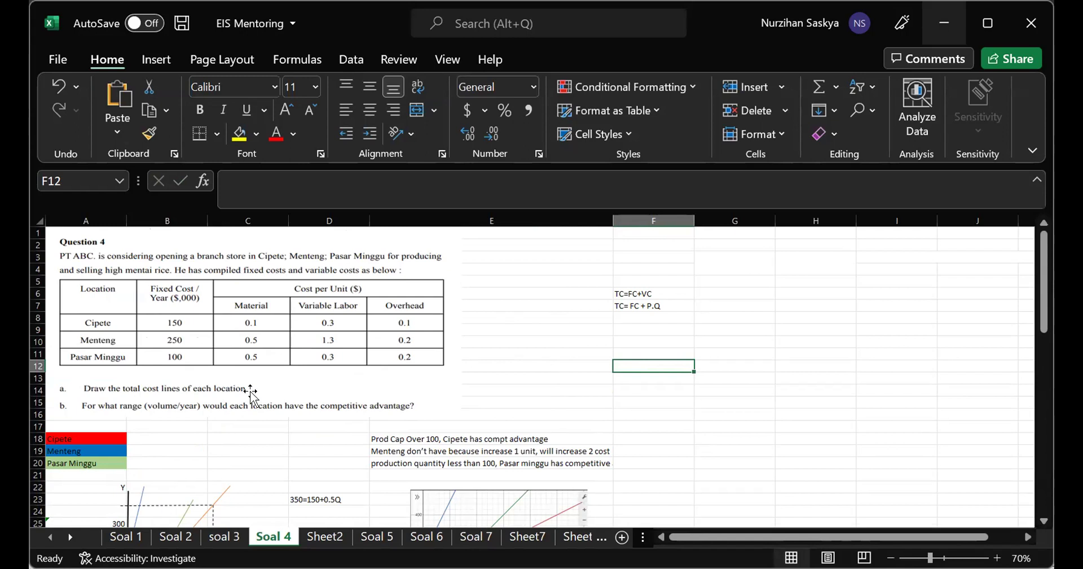
scroll(253, 458, down, 3)
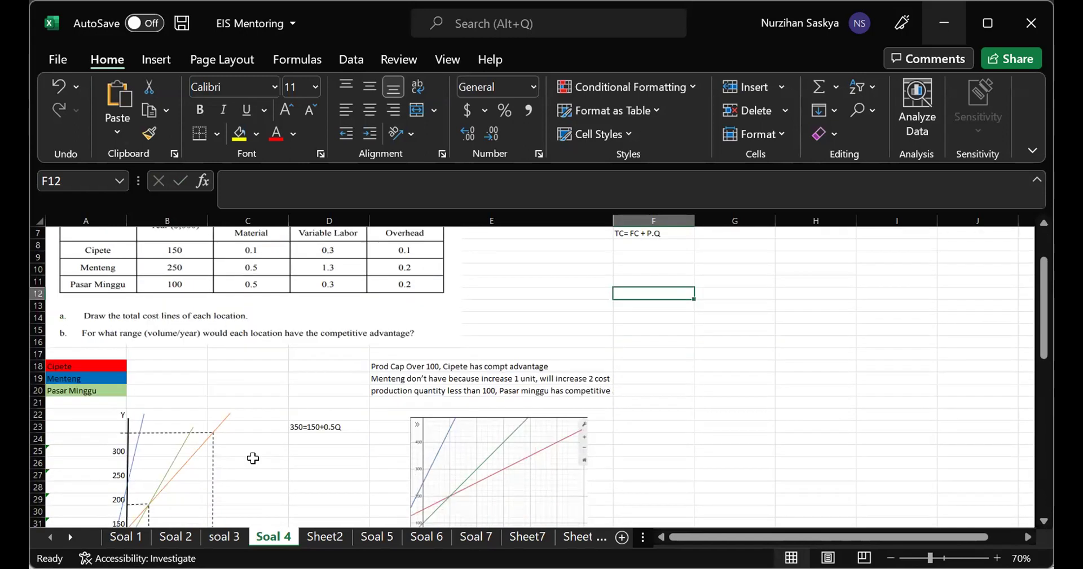
Enter "Y=" in cell B18 as the start of Cipete's cost equation
scroll(252, 456, up, 2)
click(178, 399)
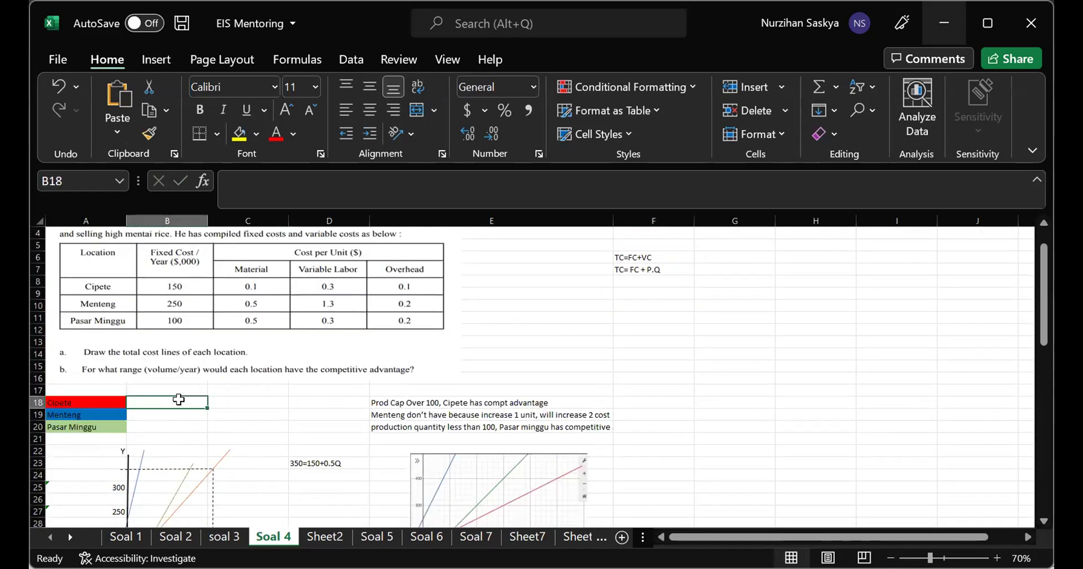
text(y)
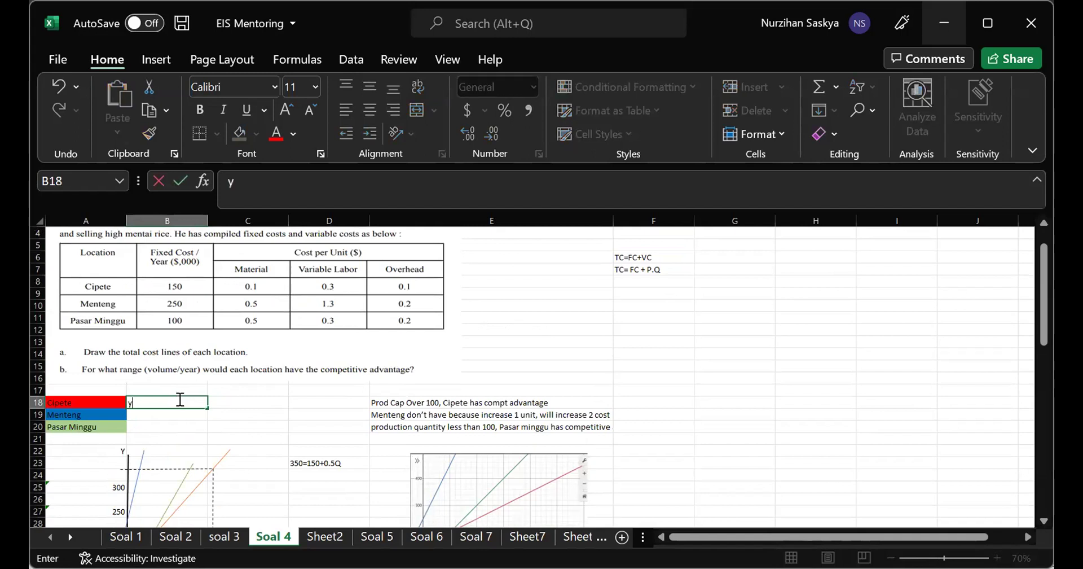
key(BackSpace)
text(Y=)
click(273, 411)
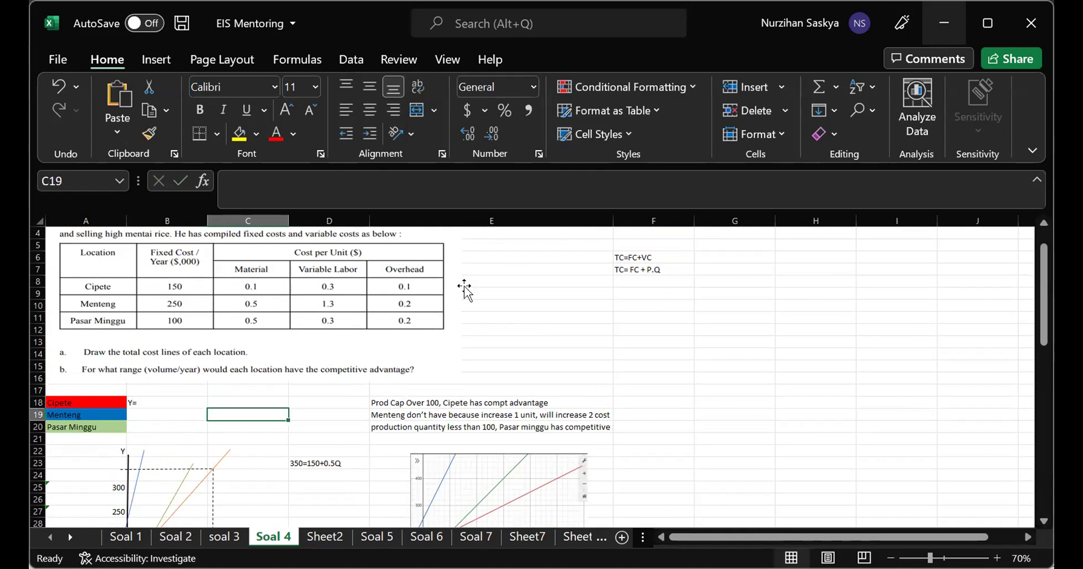
Open Sheet2 and read the vaccination centre location problem, including the district coordinates and both tasks
scroll(305, 395, down, 4)
scroll(306, 395, up, 4)
click(326, 536)
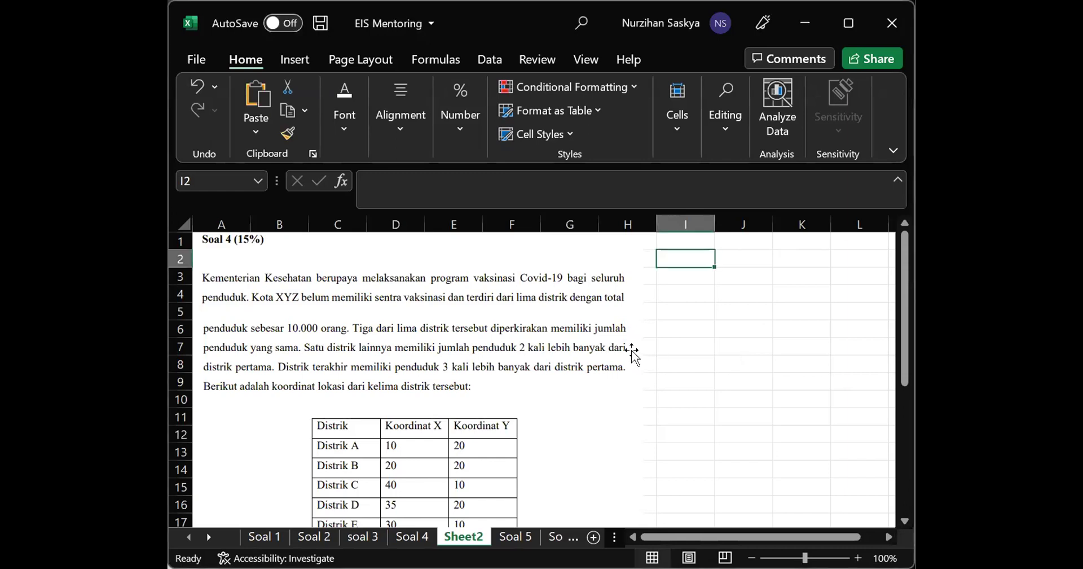
scroll(509, 330, down, 1)
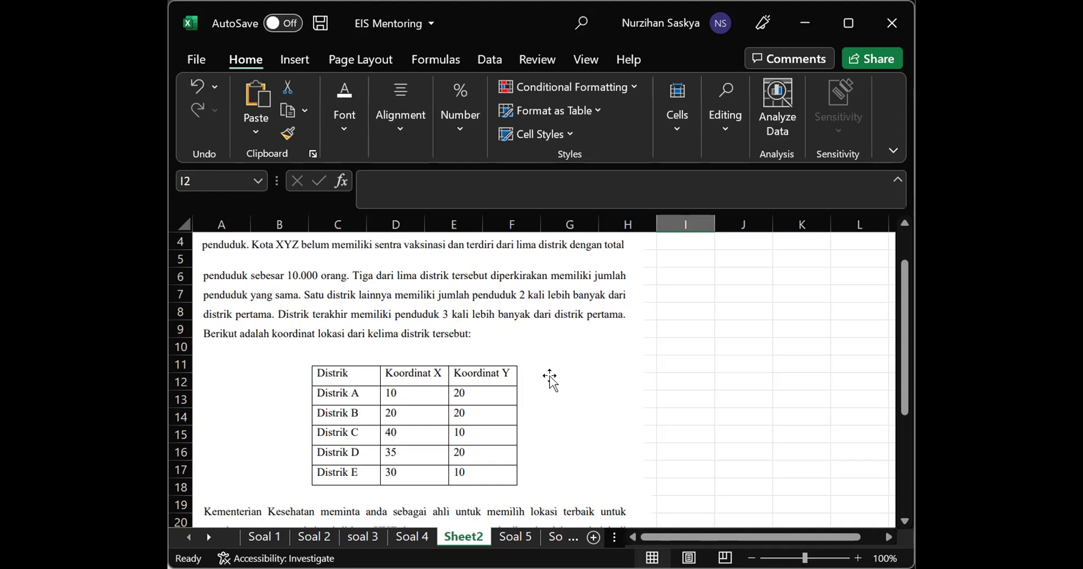
scroll(550, 378, down, 1)
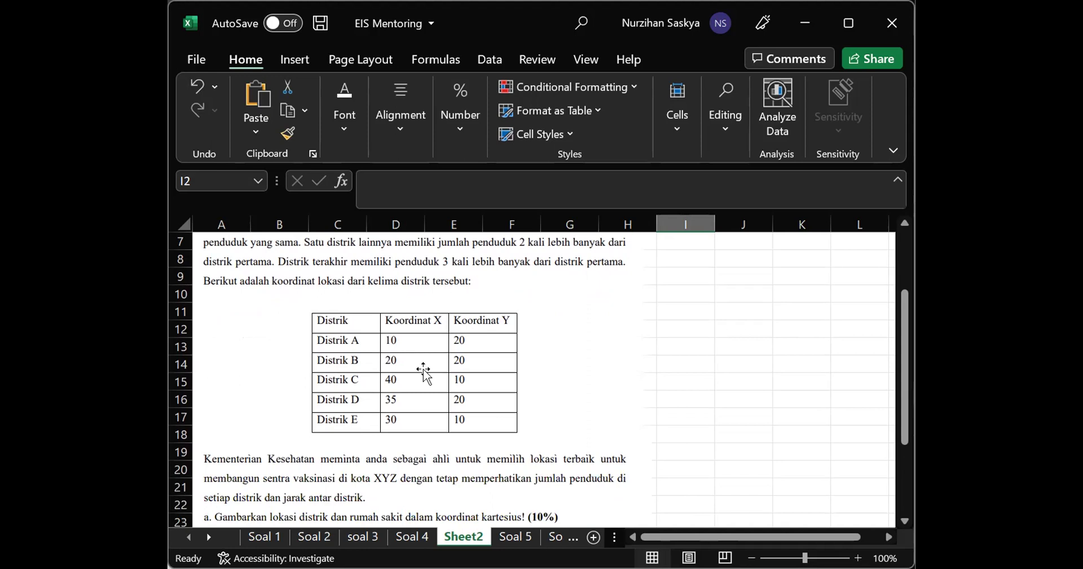
scroll(423, 373, down, 2)
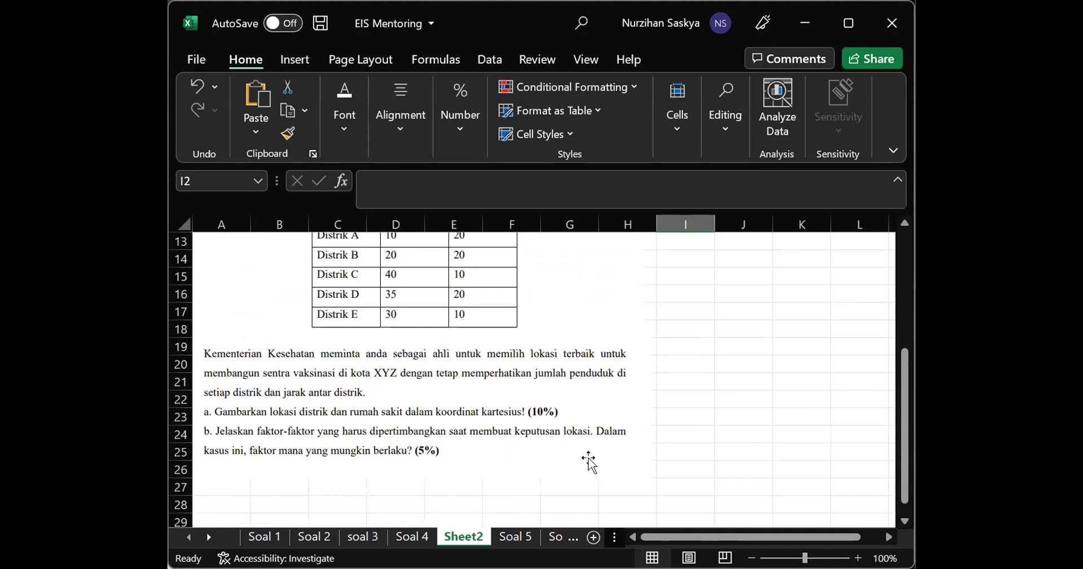
List the five district labels A, B, C, D and E in cells I2 to I6 beside the vaccination problem
click(717, 340)
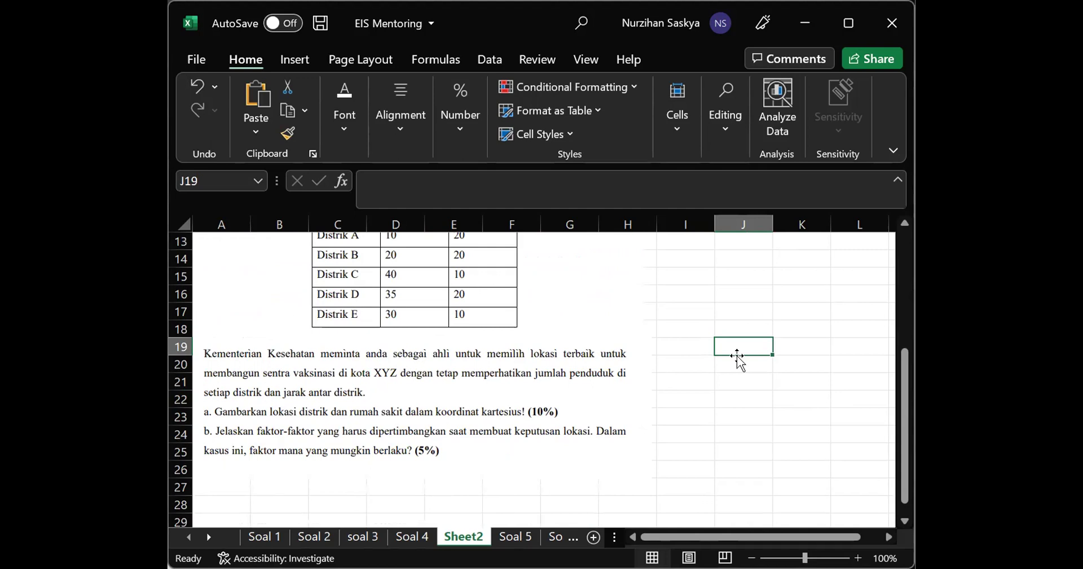
scroll(739, 358, up, 1)
scroll(739, 359, up, 2)
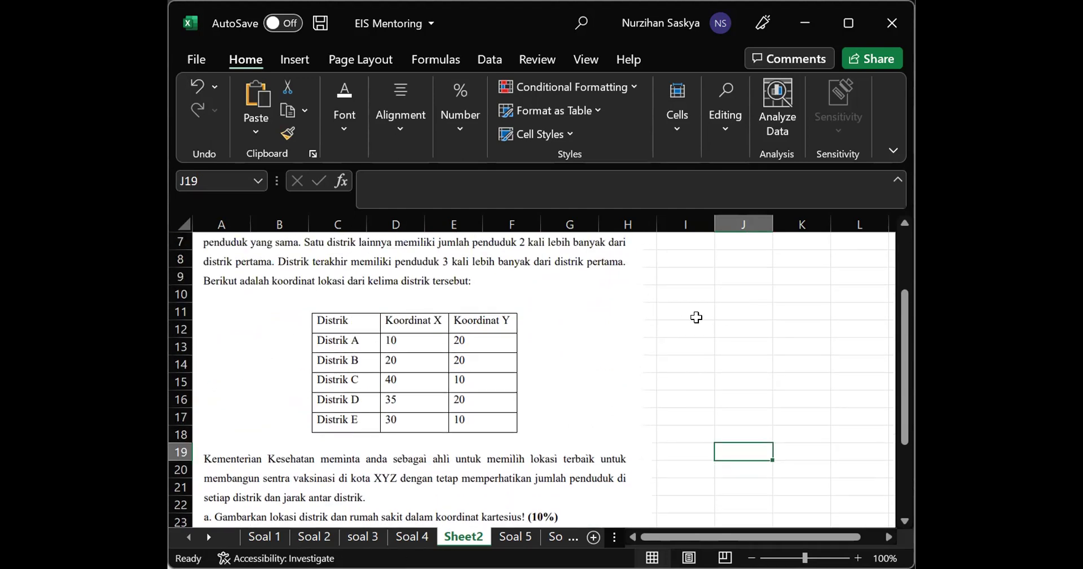
scroll(720, 332, up, 2)
scroll(725, 289, up, 1)
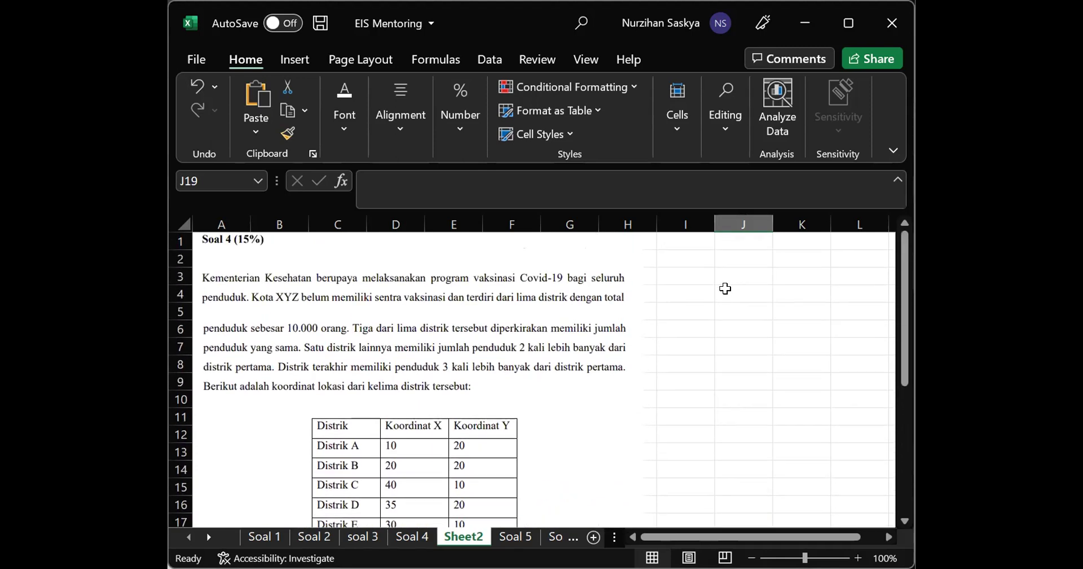
click(695, 239)
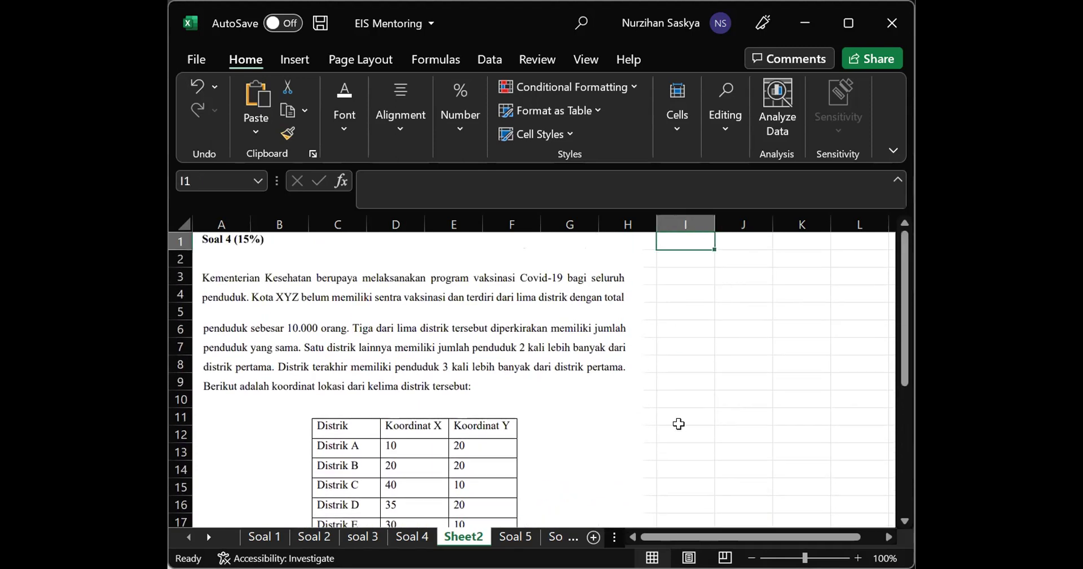
click(694, 254)
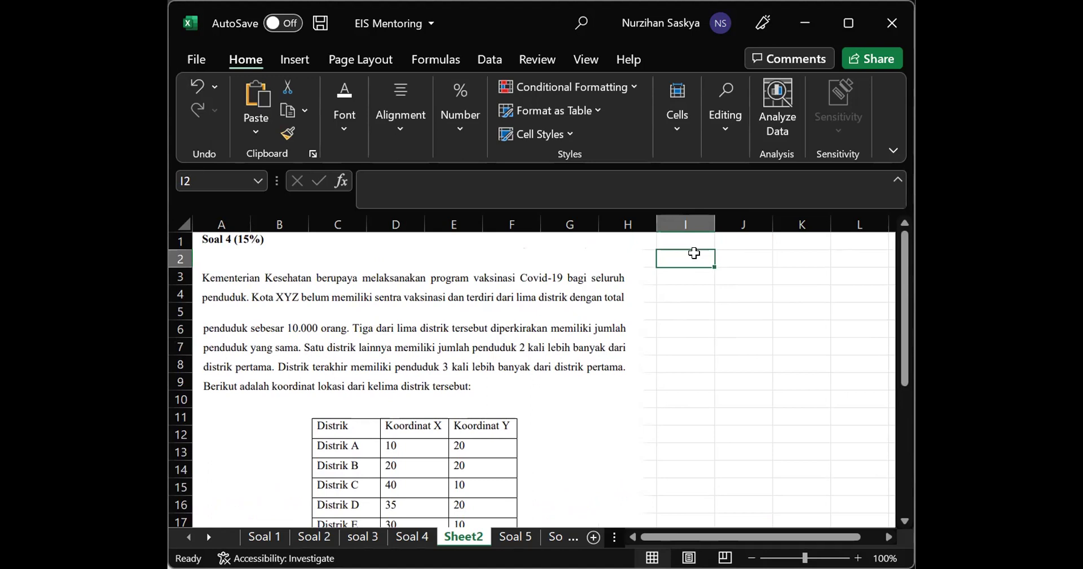
text(A)
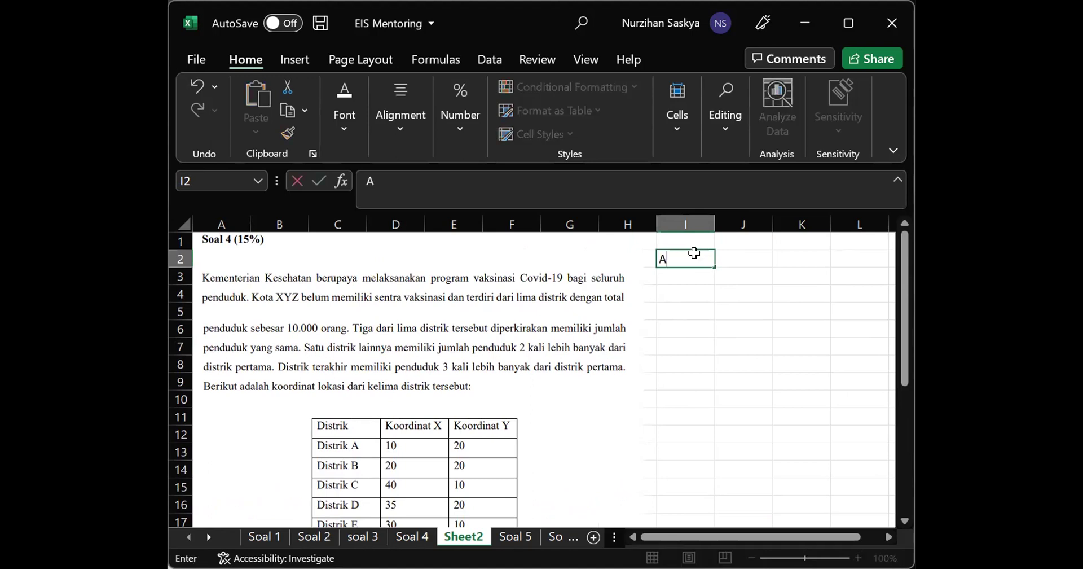
key(Return)
text(B)
key(Return)
text(C)
key(Return)
text(D)
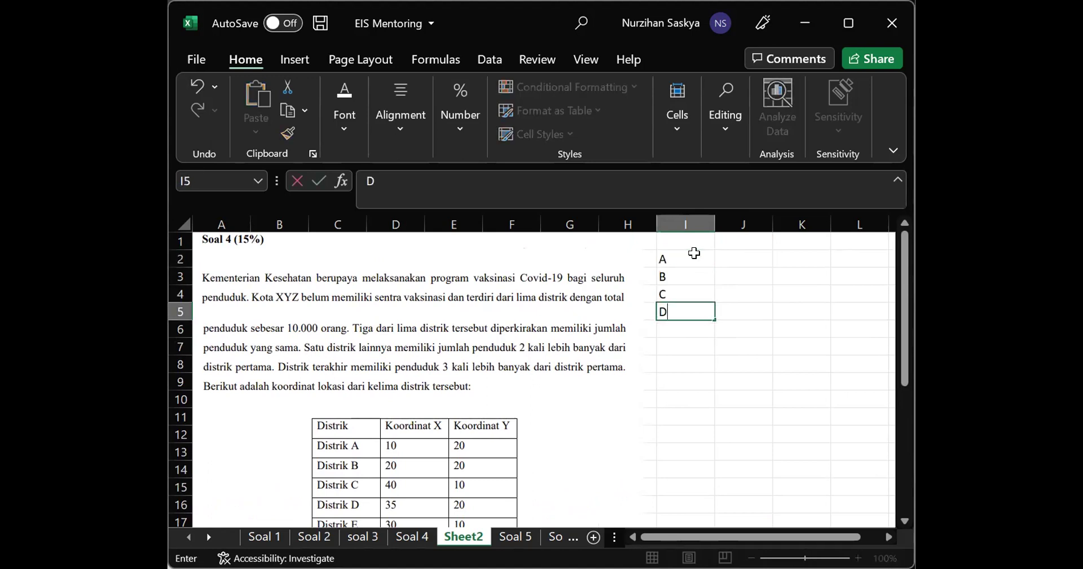
key(Return)
text(E)
key(Return)
Add a "Total" row under the district labels in I7 with the total population 10000 in J7
click(765, 326)
scroll(766, 326, down, 1)
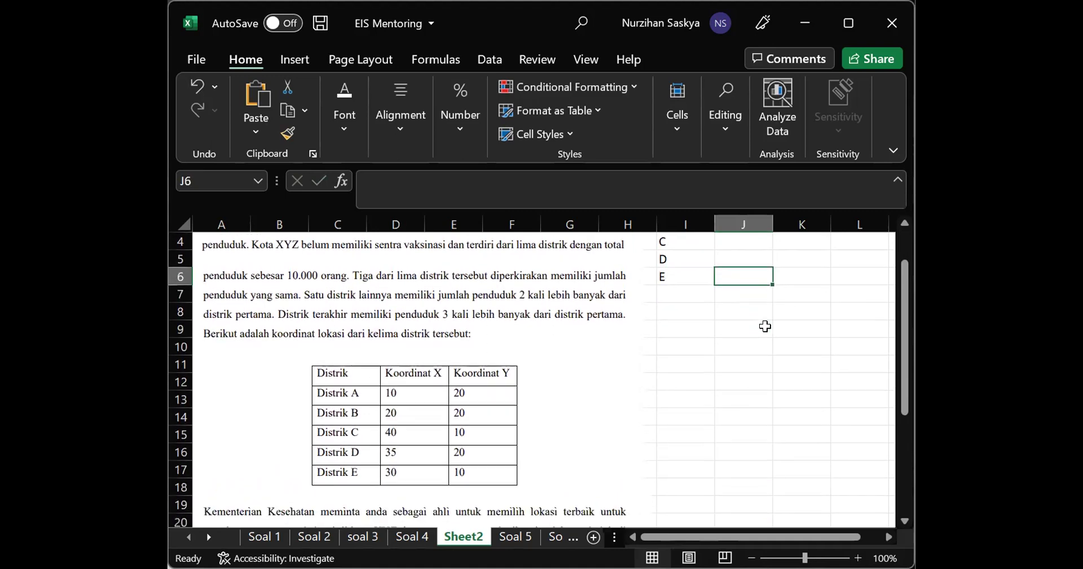
scroll(765, 326, up, 1)
click(688, 239)
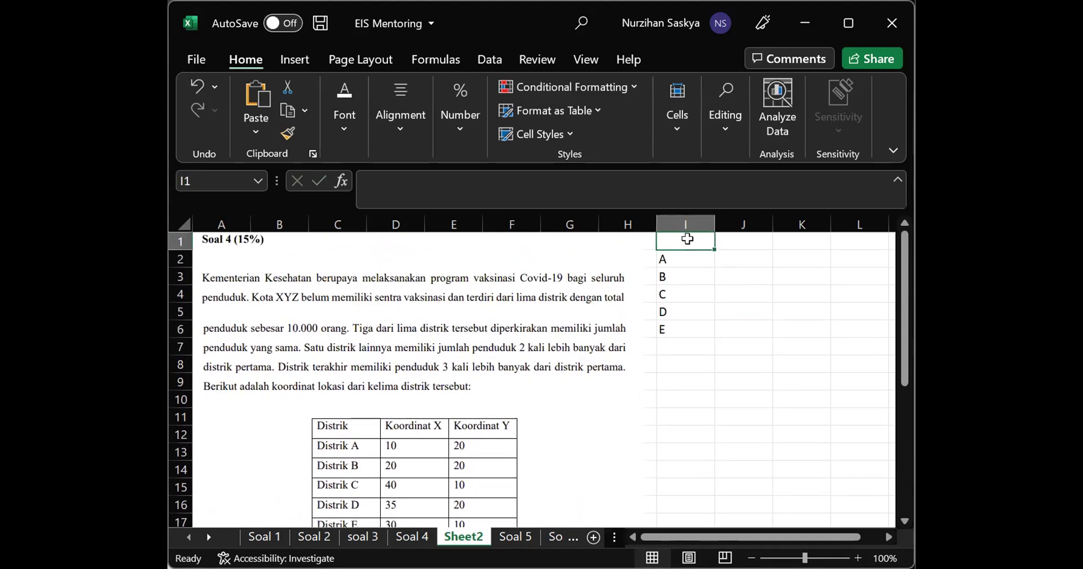
click(686, 339)
text(tO)
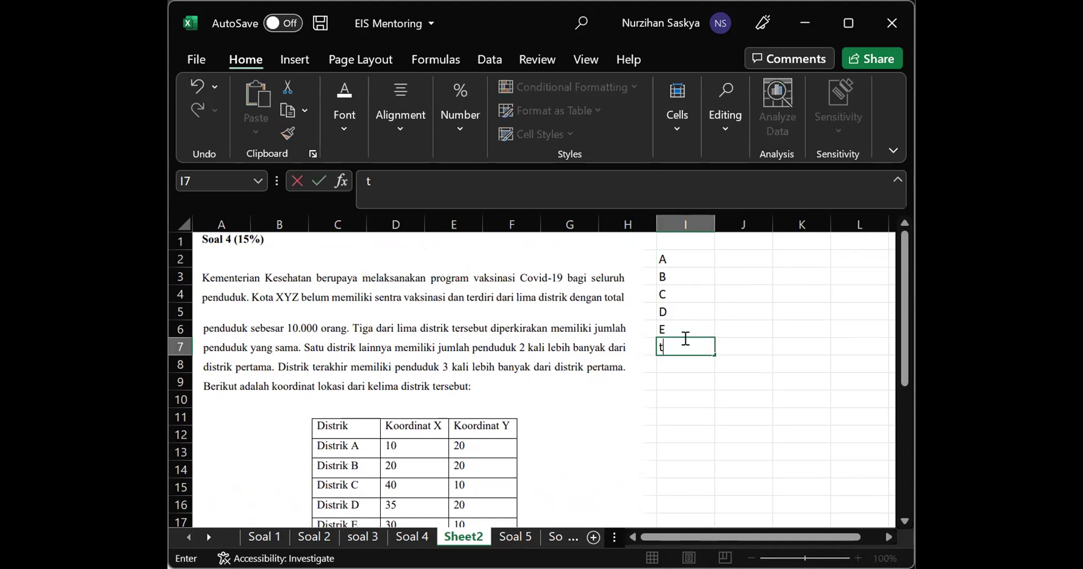
key(BackSpace)
key(BackSpace)
text(Total)
key(Tab)
text(10000)
key(Return)
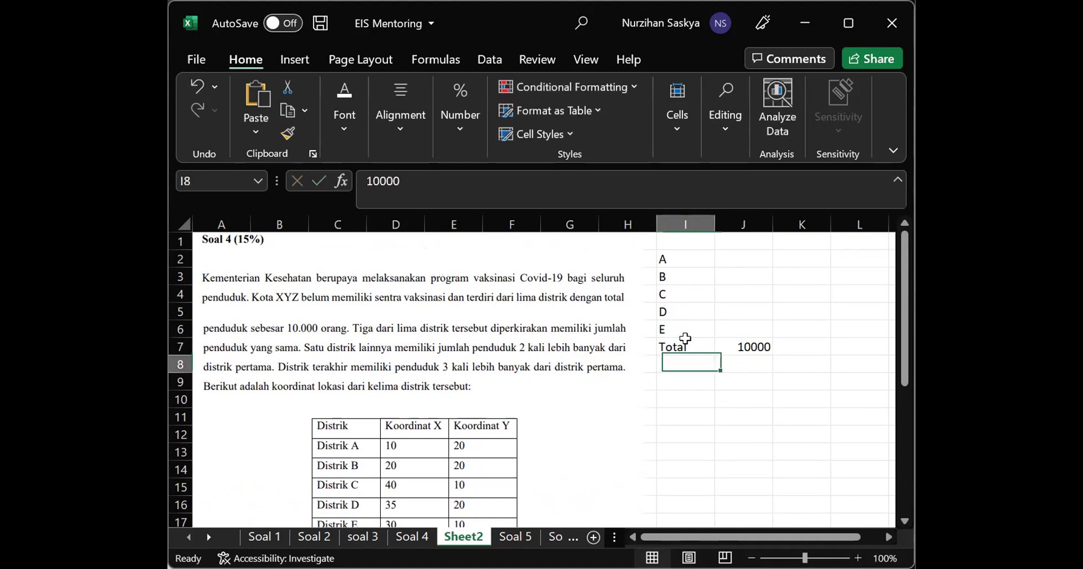
Enter a population of 1000 for each of districts A, B and C in cells J2 to J4
click(744, 346)
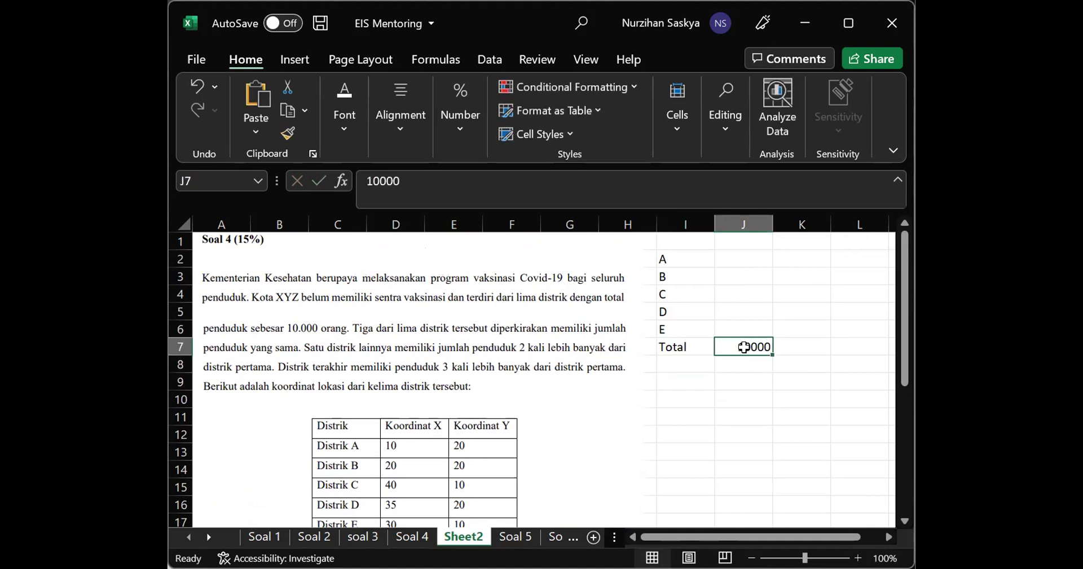
click(735, 255)
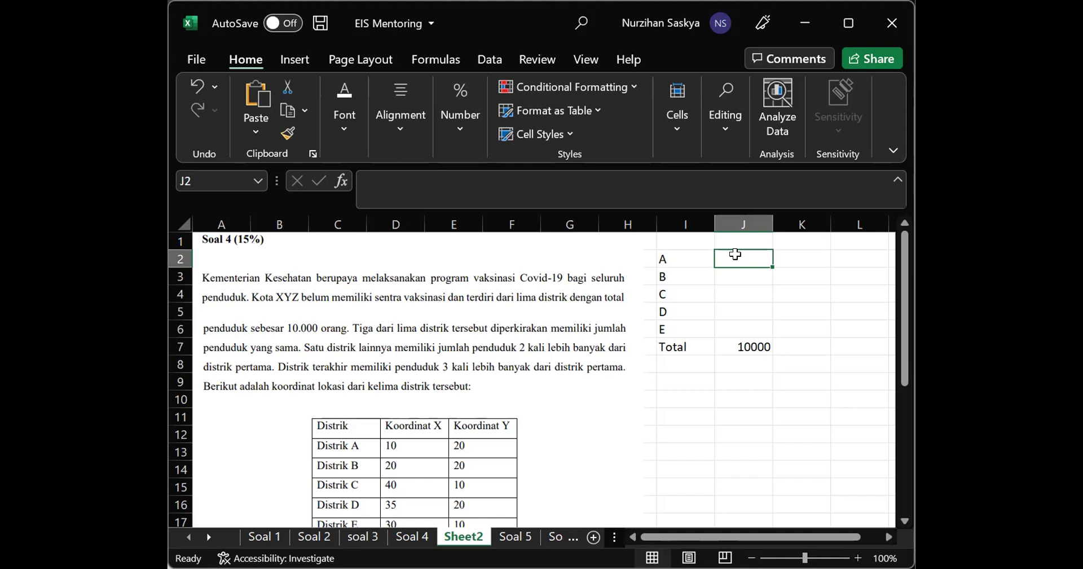
text(1000)
key(Return)
text(100)
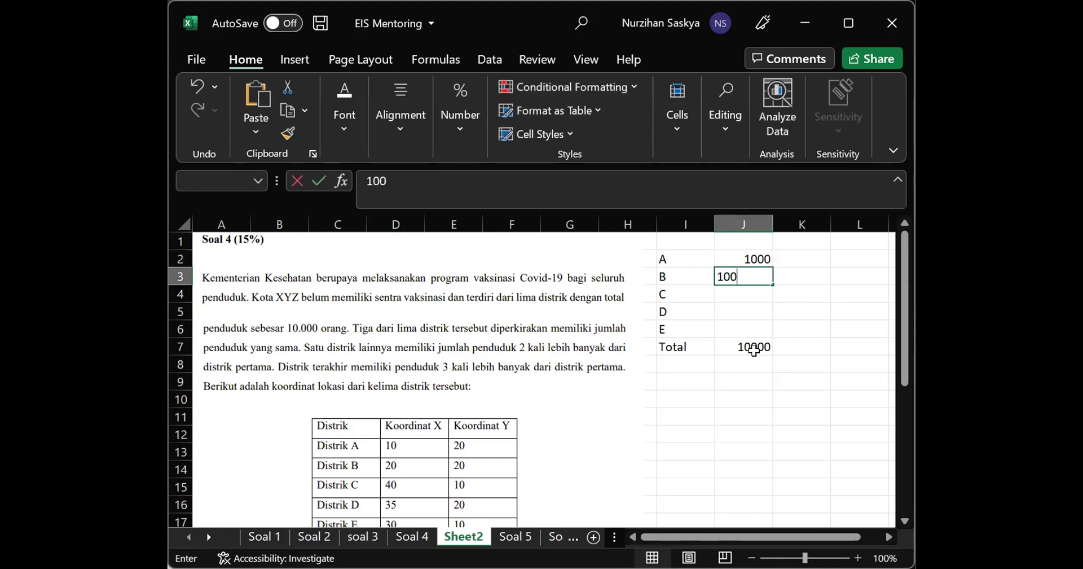
text(0)
key(Return)
text(100)
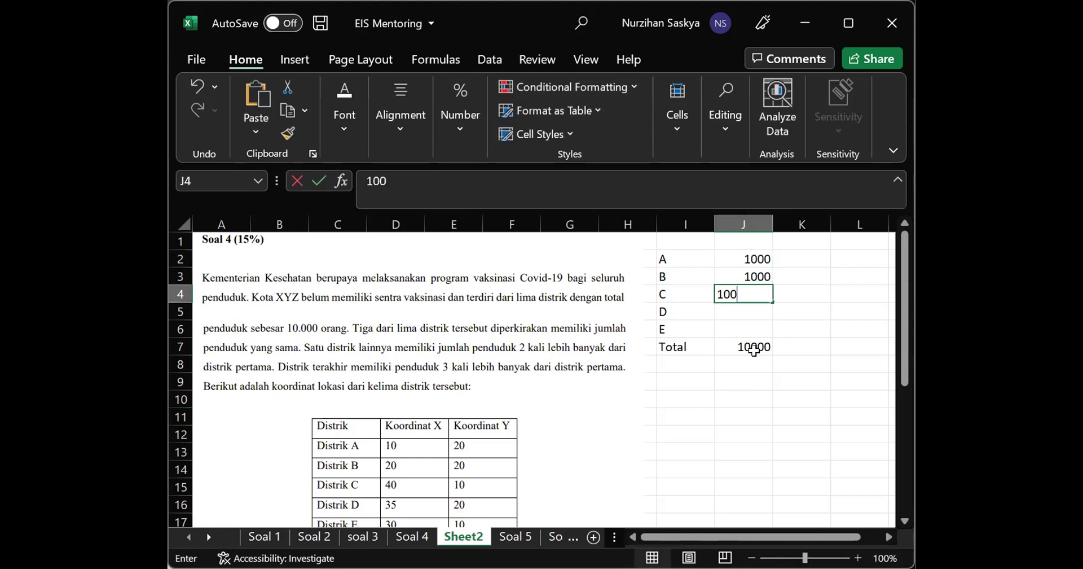
text(0)
key(Return)
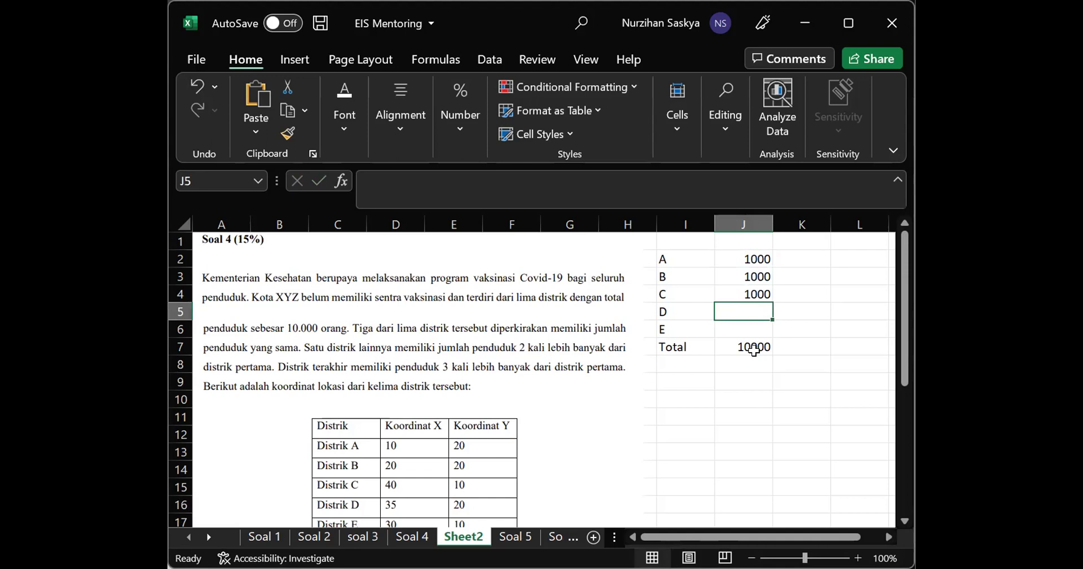
Enter populations of 2000 for district D and 3000 for district E in cells J5 and J6
text(20)
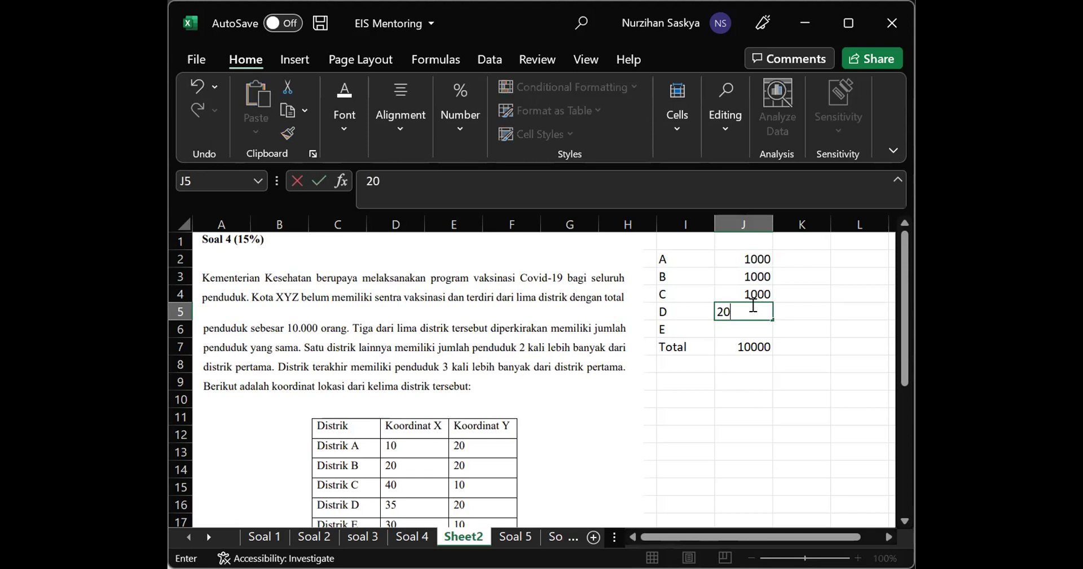
text(00)
key(Return)
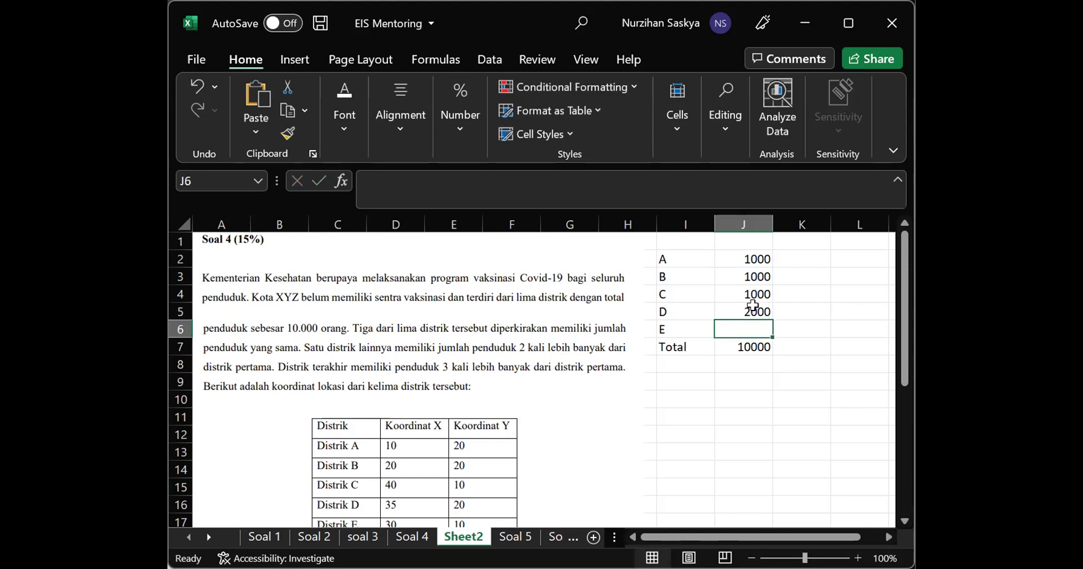
text(3000)
key(Return)
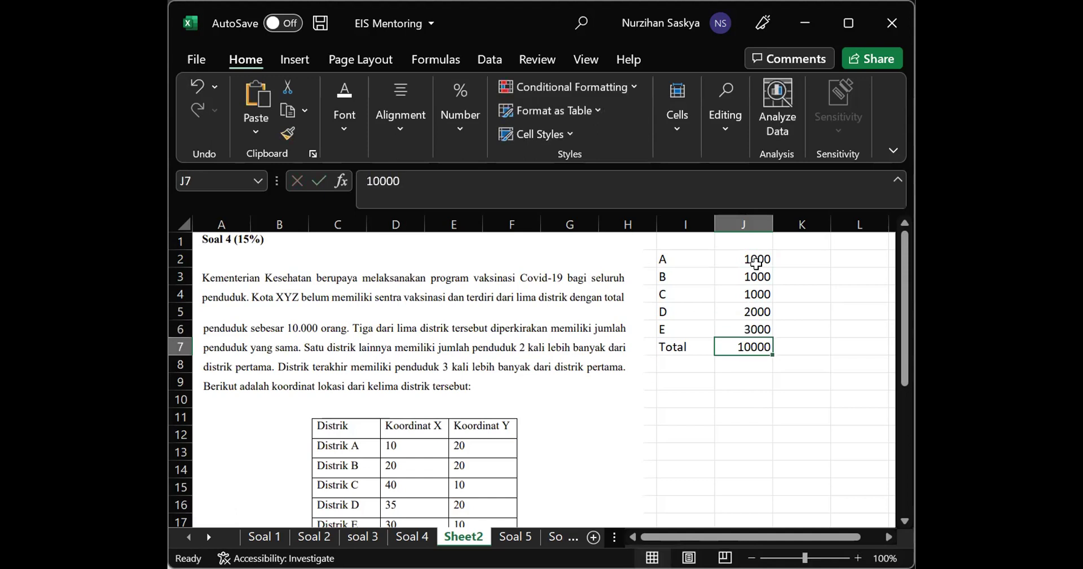
Check the populations entered for districts A to D, and set both district B and district C to 2000
drag(757, 258, 757, 291)
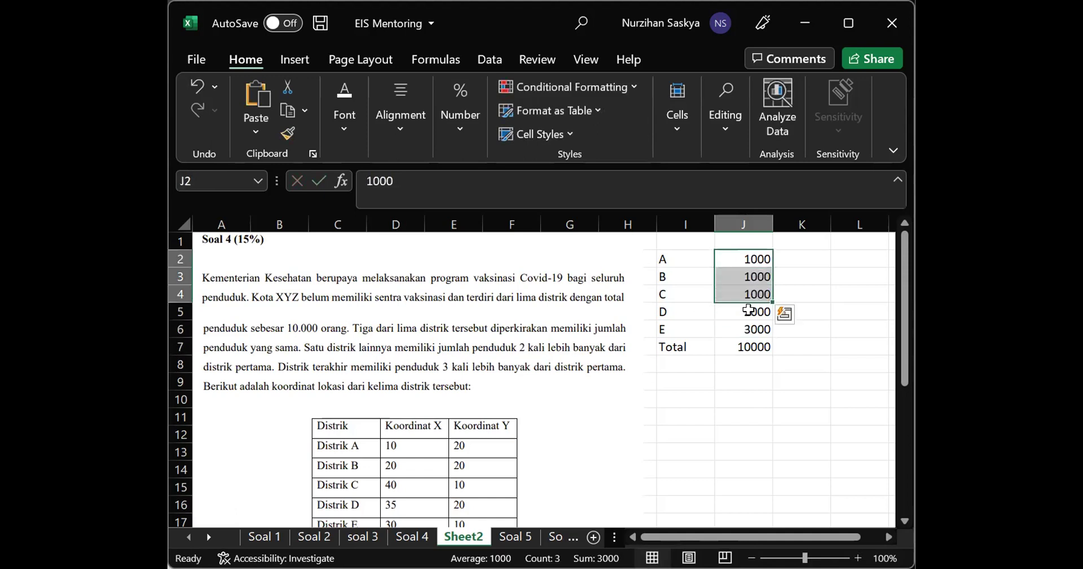
click(762, 311)
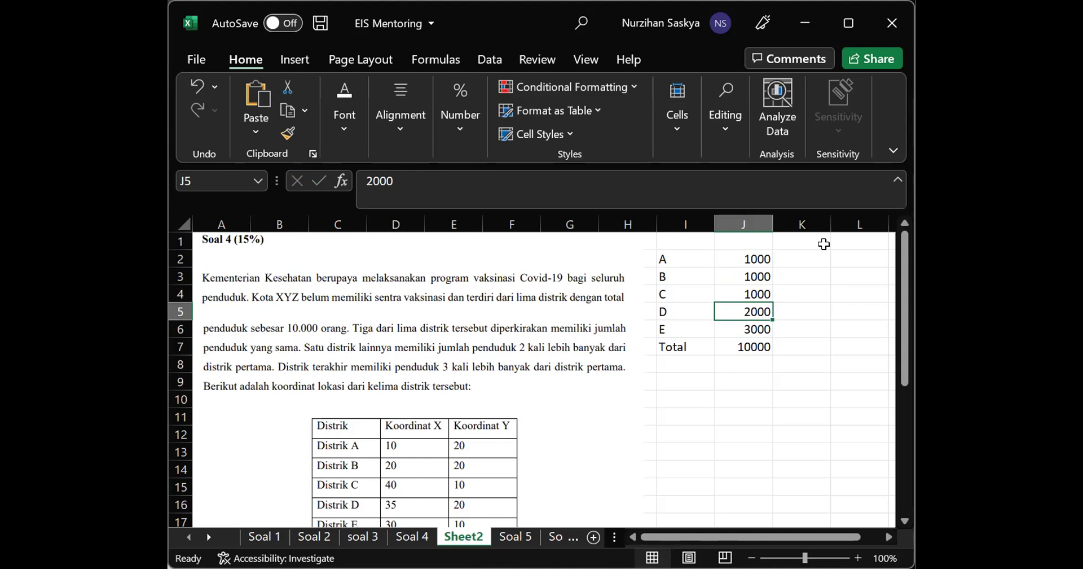
click(764, 276)
text(20)
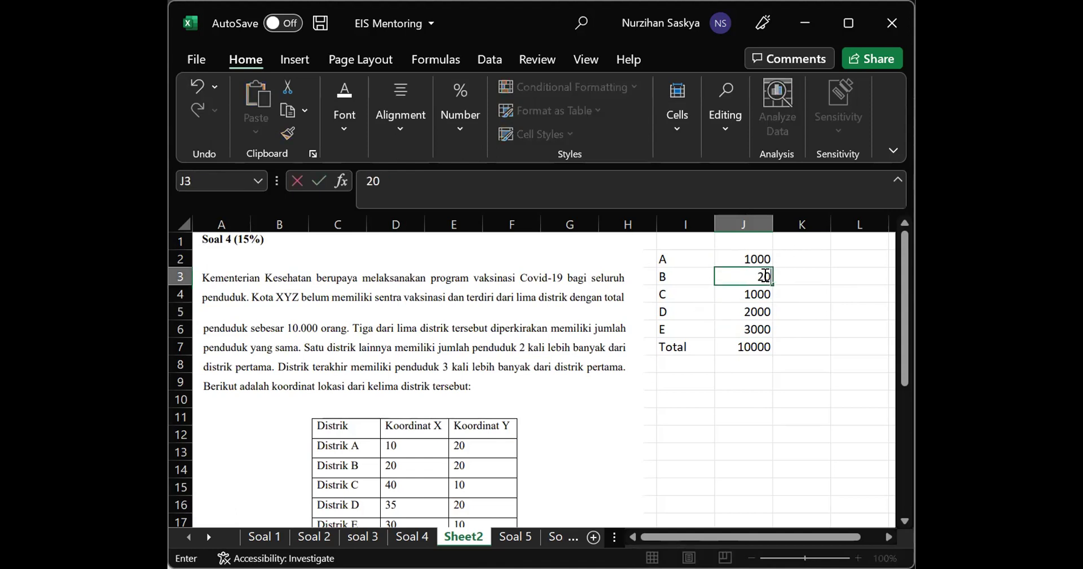
text(0)
key(Return)
text(2000)
key(Return)
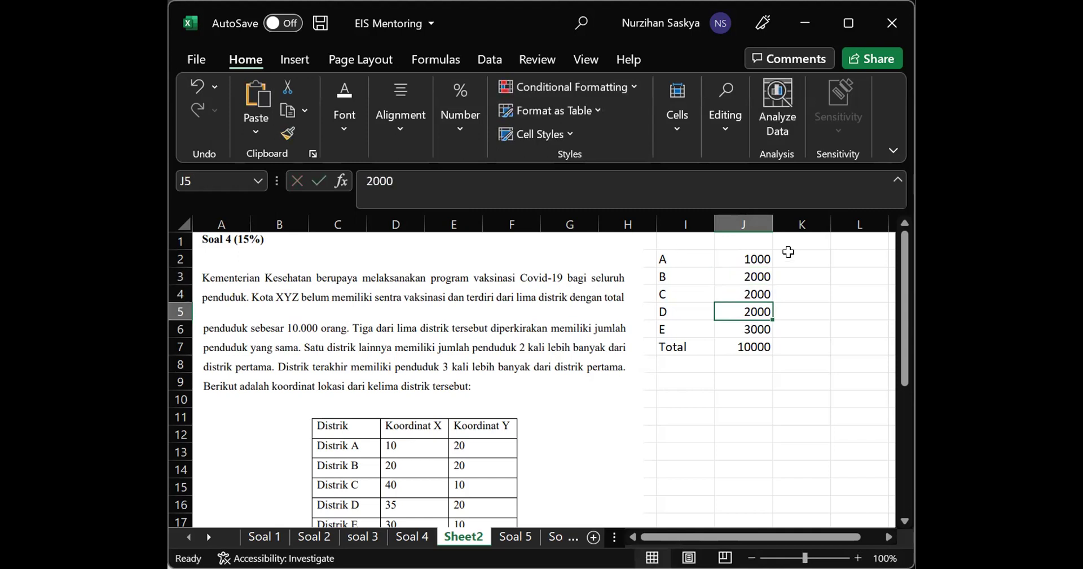
Compare the populations of districts A to E with the total population in J7
click(720, 272)
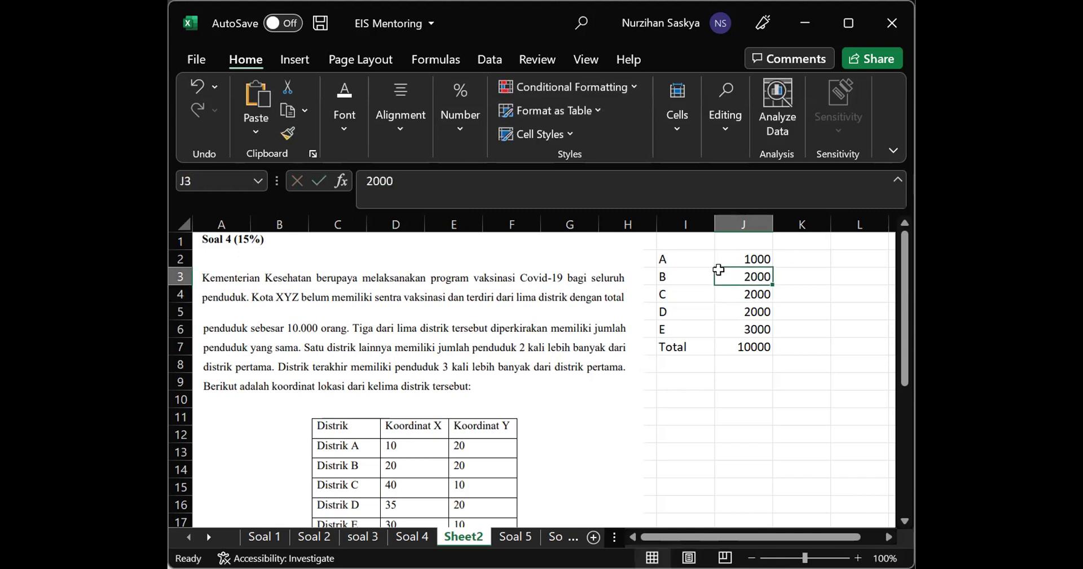
click(745, 255)
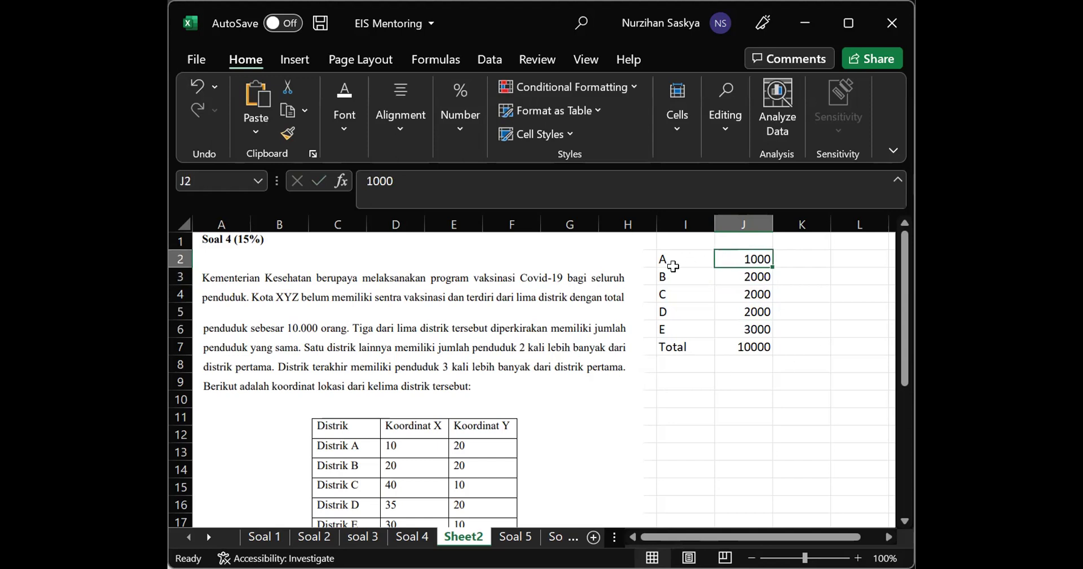
click(741, 281)
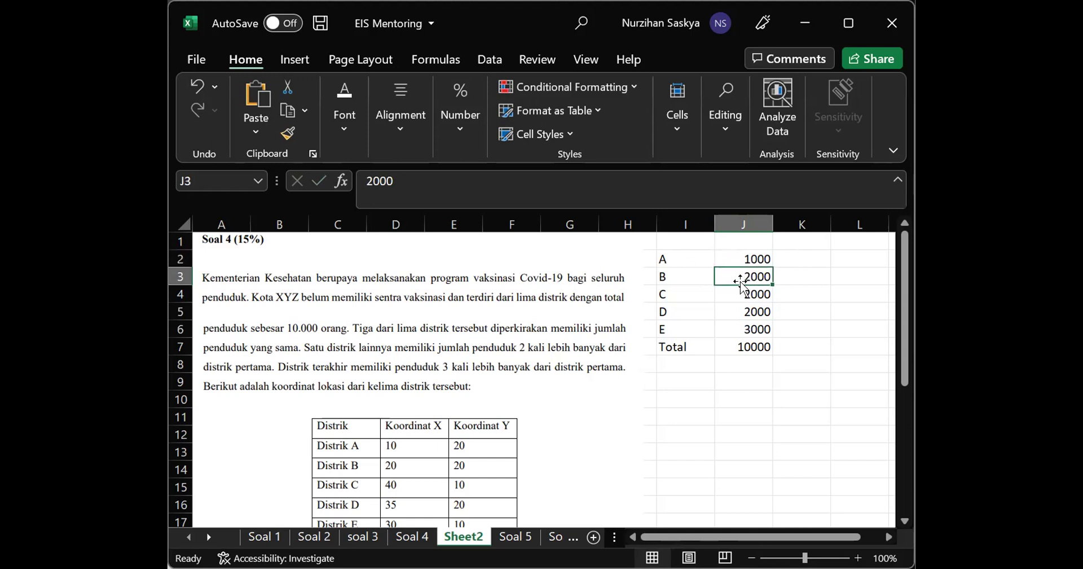
click(748, 327)
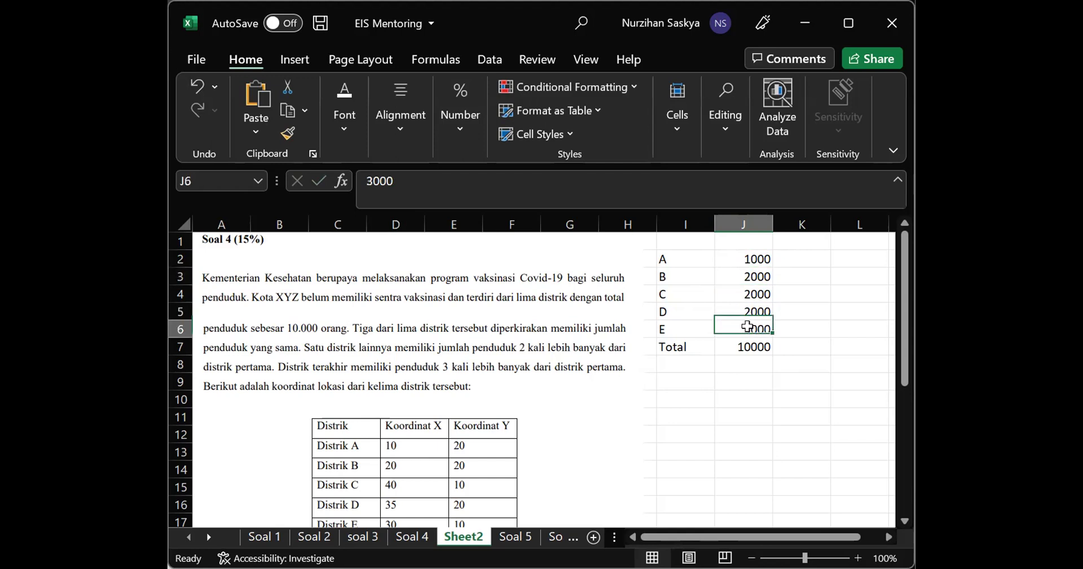
click(745, 256)
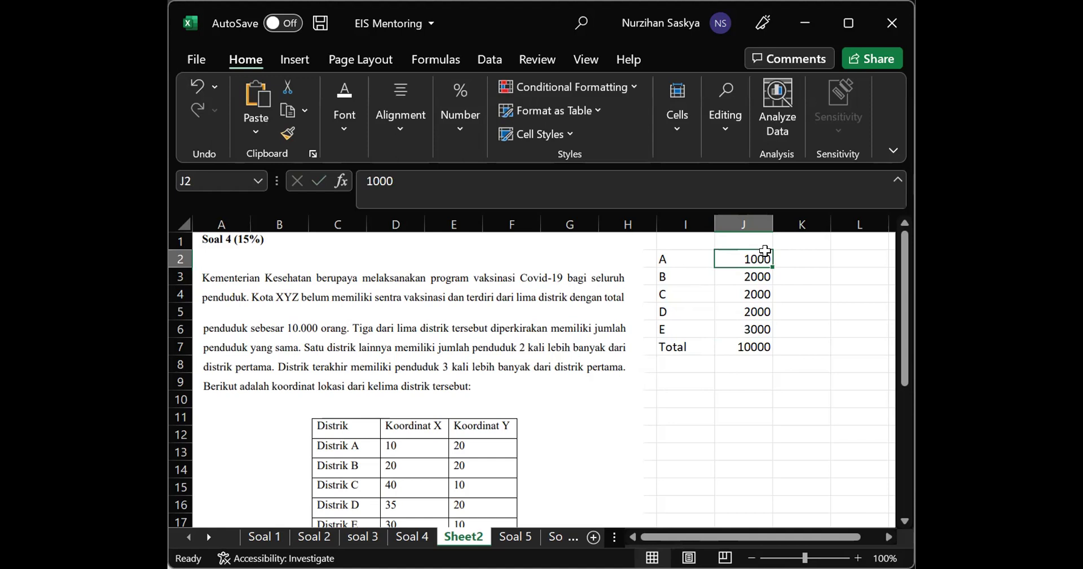
drag(762, 263, 756, 330)
click(754, 347)
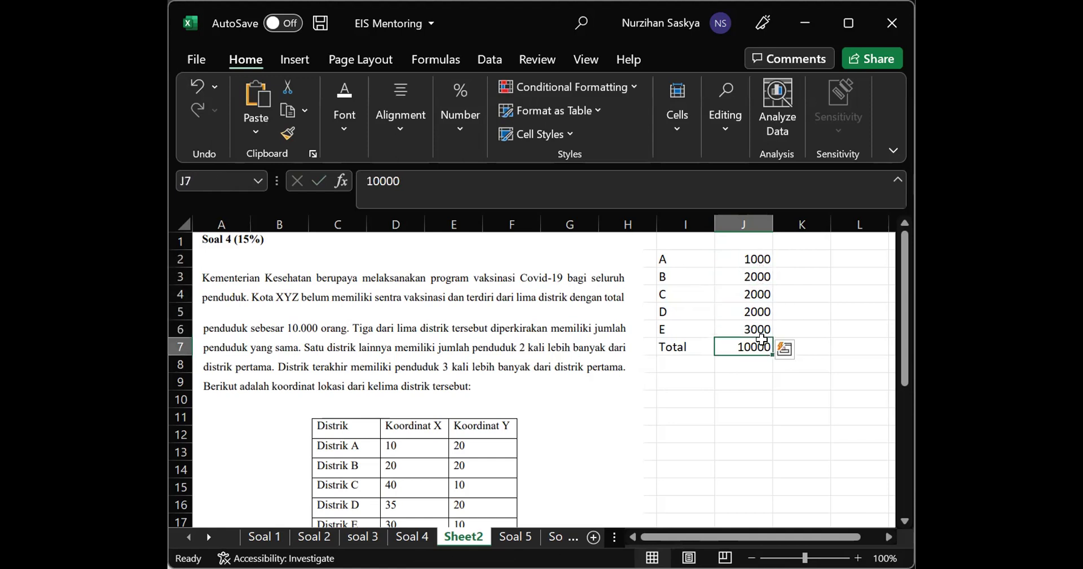
click(801, 293)
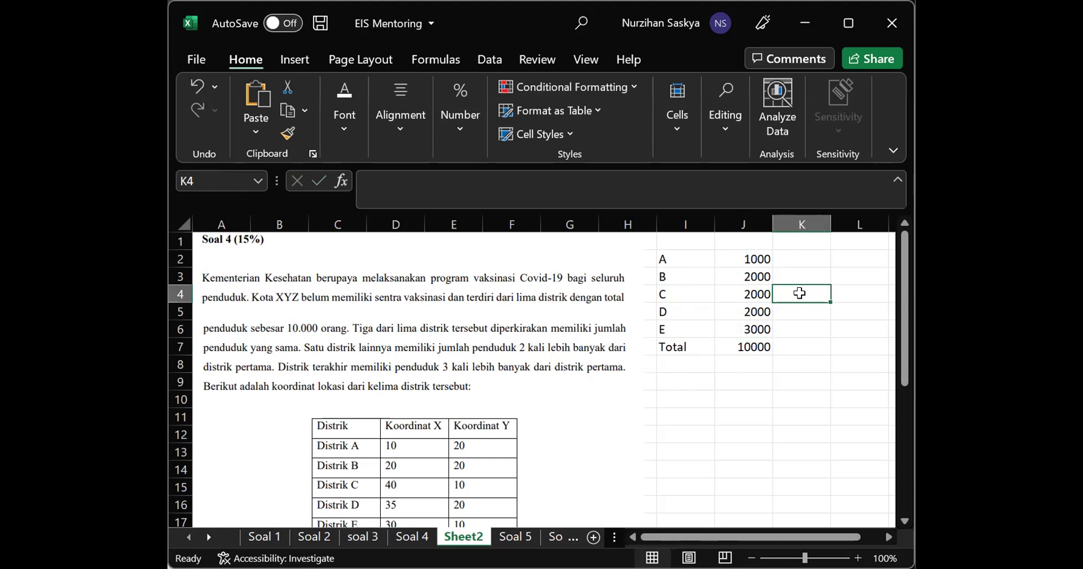
scroll(669, 311, right, 5)
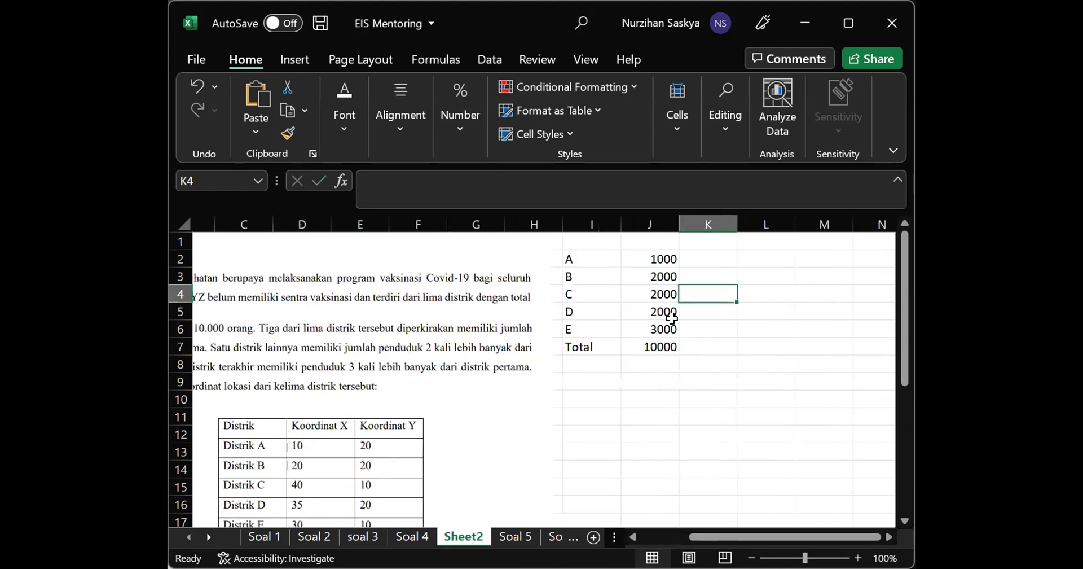
scroll(672, 317, left, 3)
scroll(672, 319, right, 4)
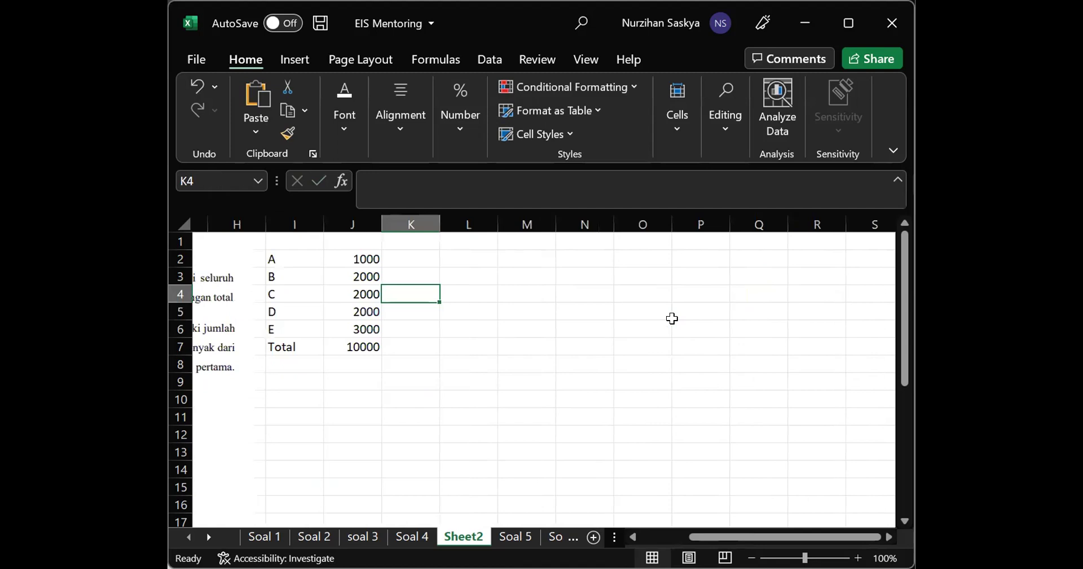
scroll(672, 317, left, 7)
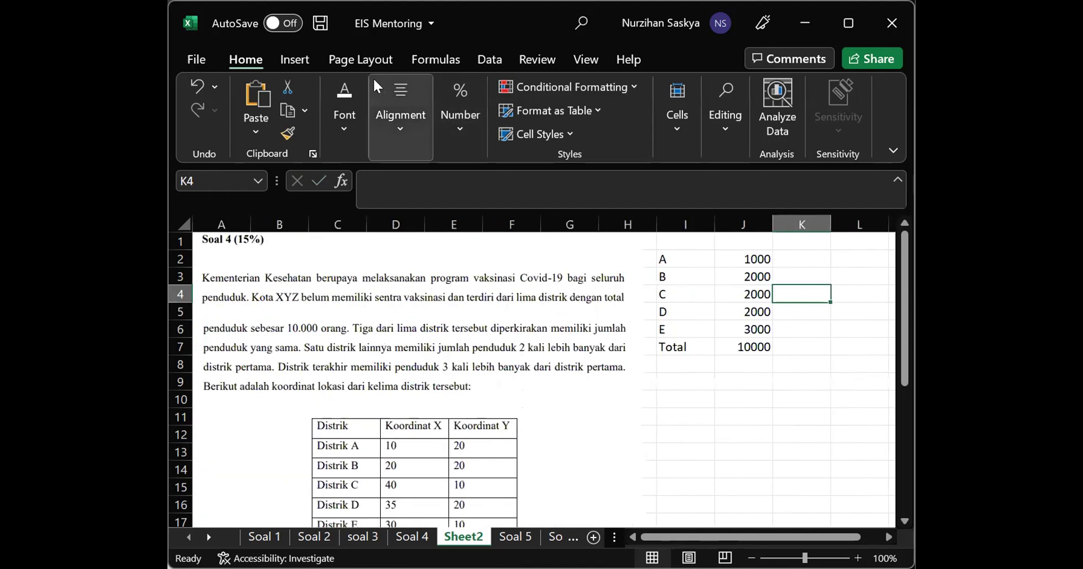
Draw a vertical straight line along the border between columns I and J, spanning about rows 9 to 19
click(310, 57)
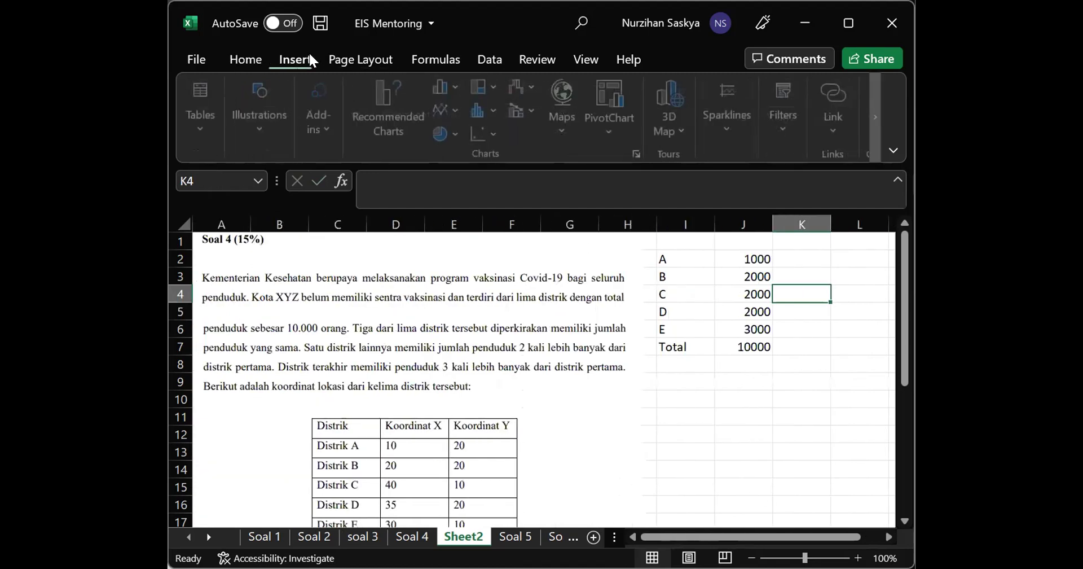
click(256, 124)
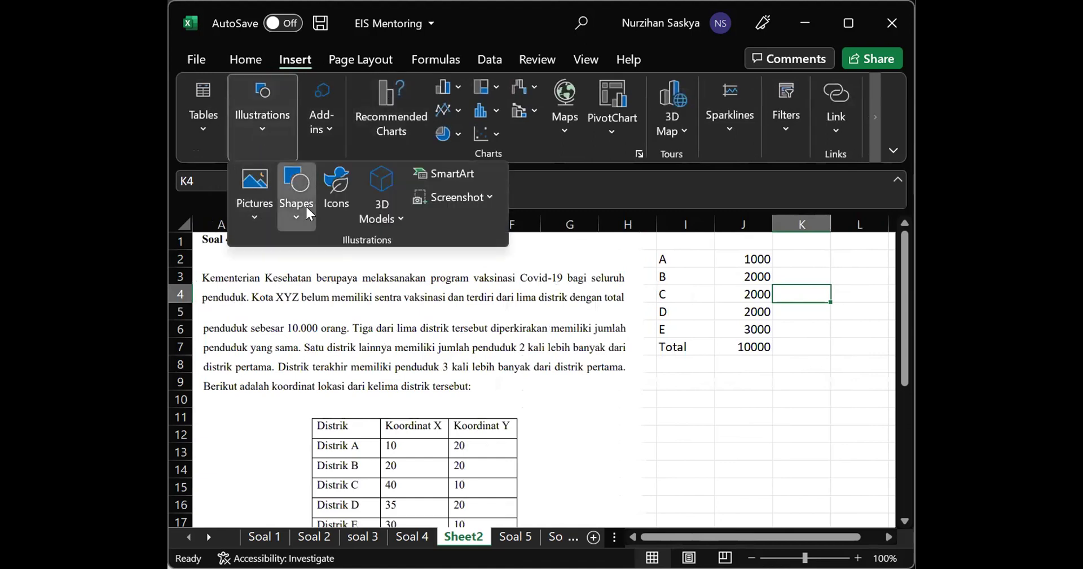
click(306, 204)
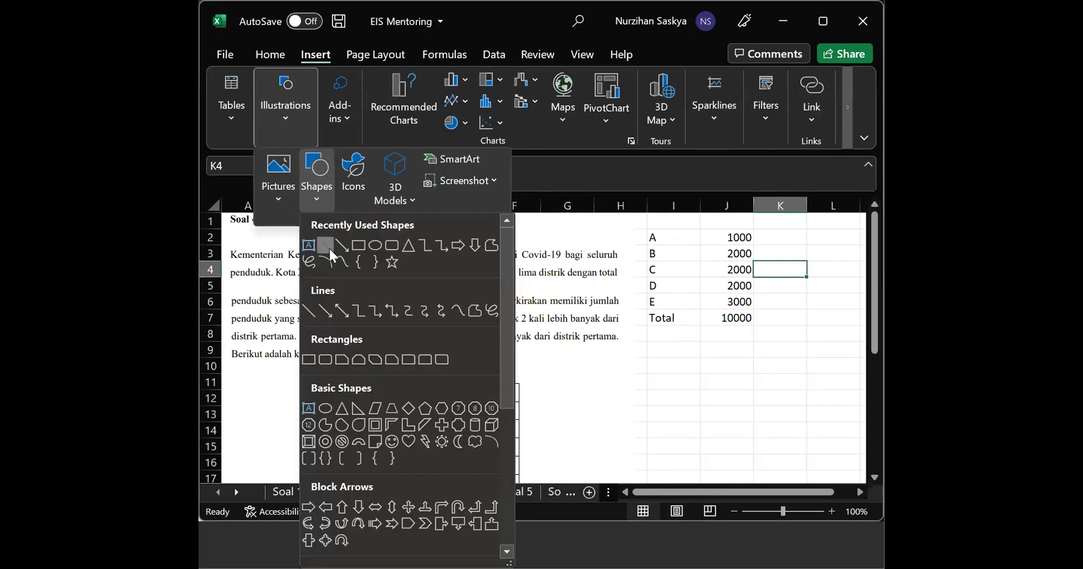
click(330, 247)
scroll(703, 317, down, 1)
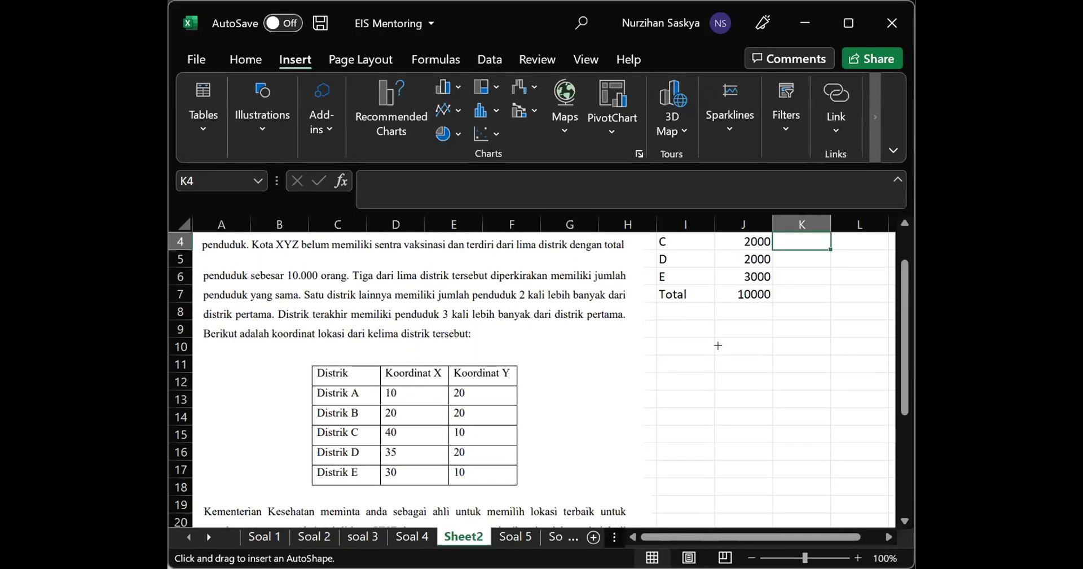
drag(714, 319, 715, 516)
scroll(789, 462, down, 1)
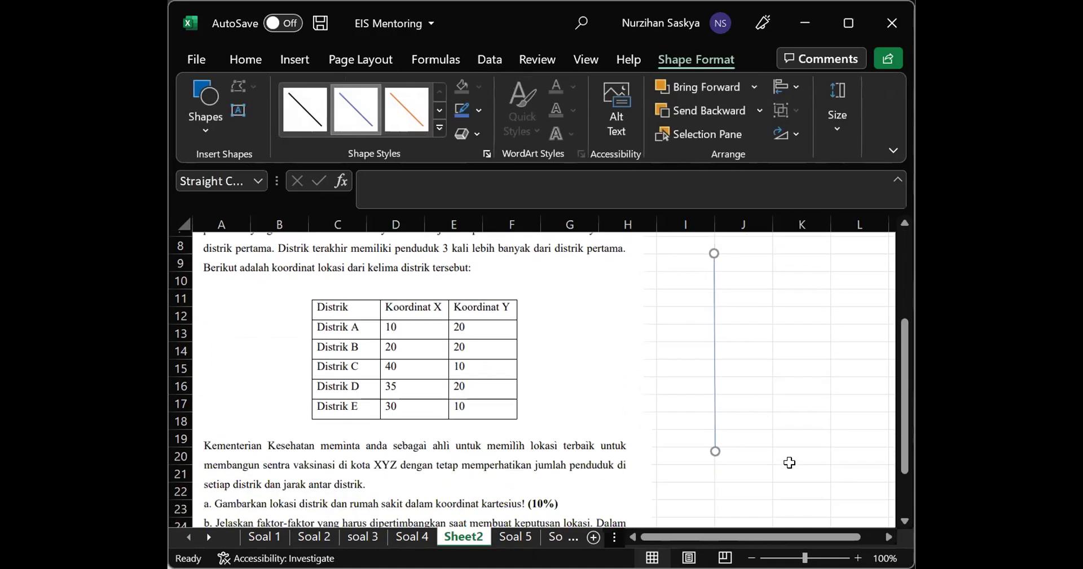
Apply a black preset line style to the vertical axis line
scroll(789, 462, down, 1)
click(438, 103)
click(439, 128)
click(310, 213)
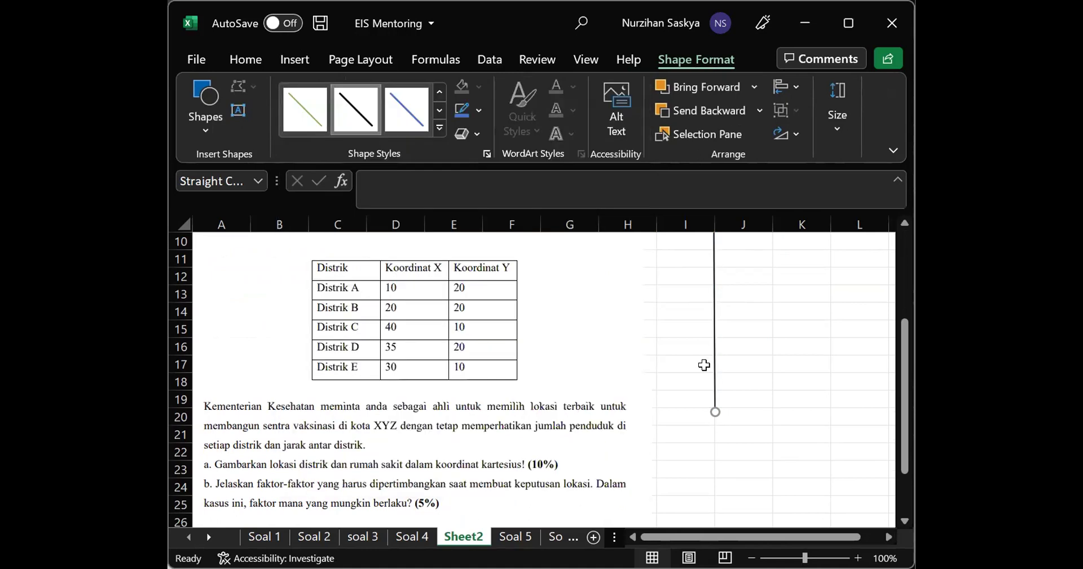
Duplicate the vertical line and reshape the copy into a horizontal axis from its lower end to the far edge of column M
key(ctrl+d)
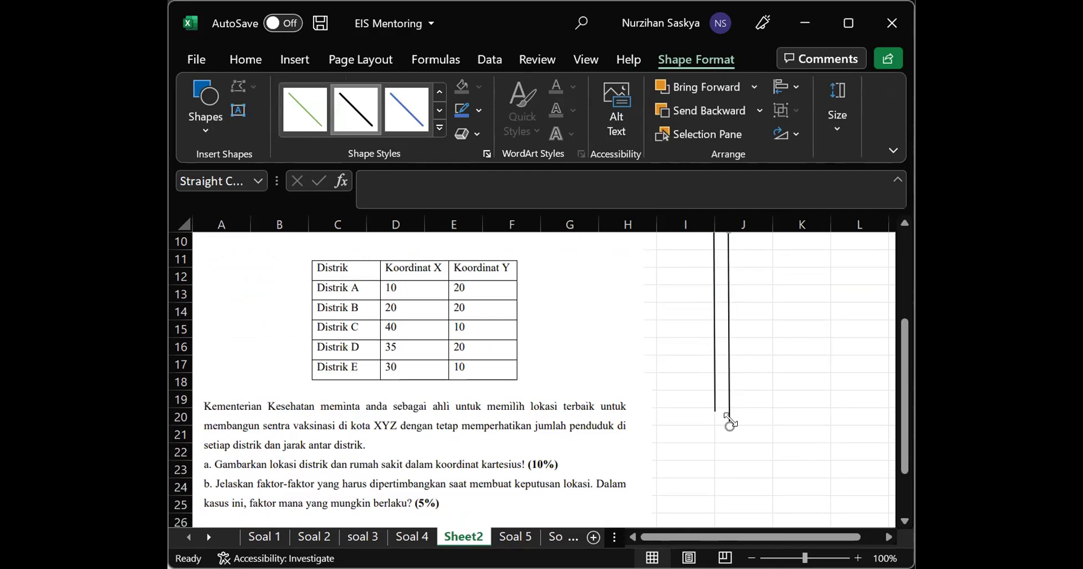
drag(729, 420, 717, 408)
scroll(805, 367, right, 3)
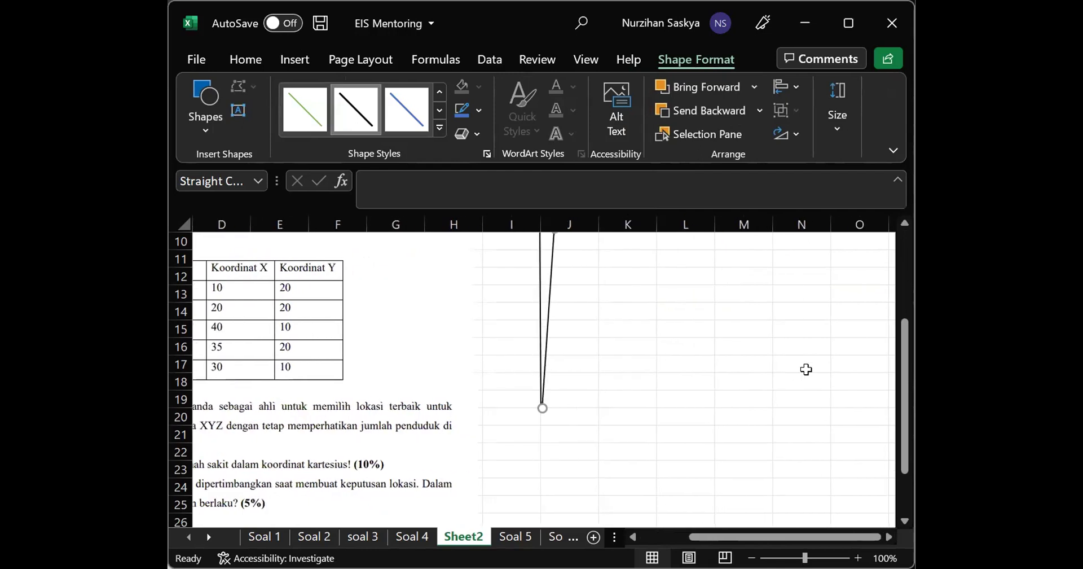
scroll(806, 369, up, 1)
drag(556, 281, 773, 460)
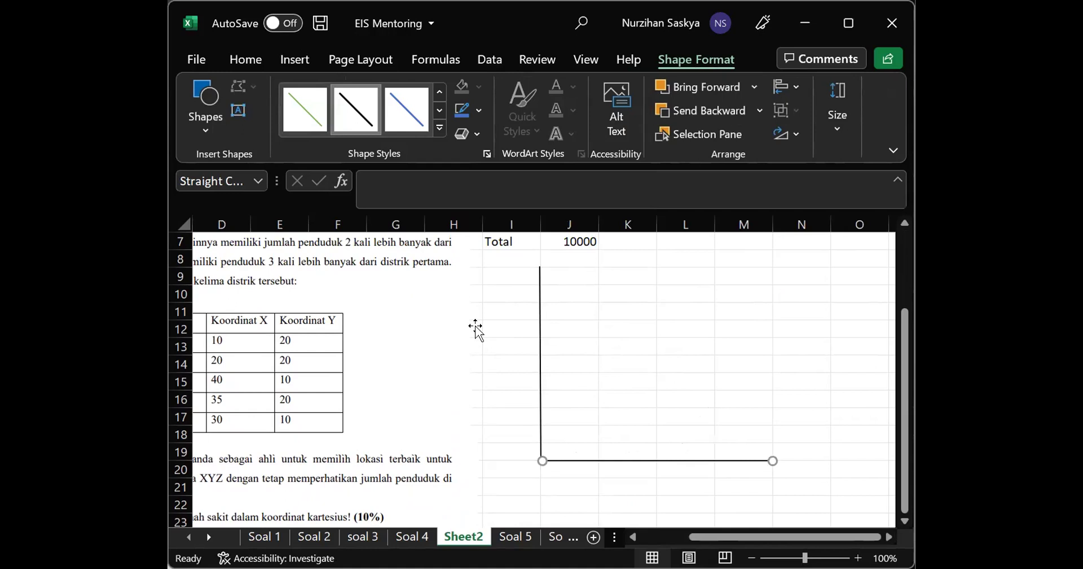
click(669, 351)
Label the horizontal axis with 10, 20, 30 and 40 in cells J20 to M20
click(576, 466)
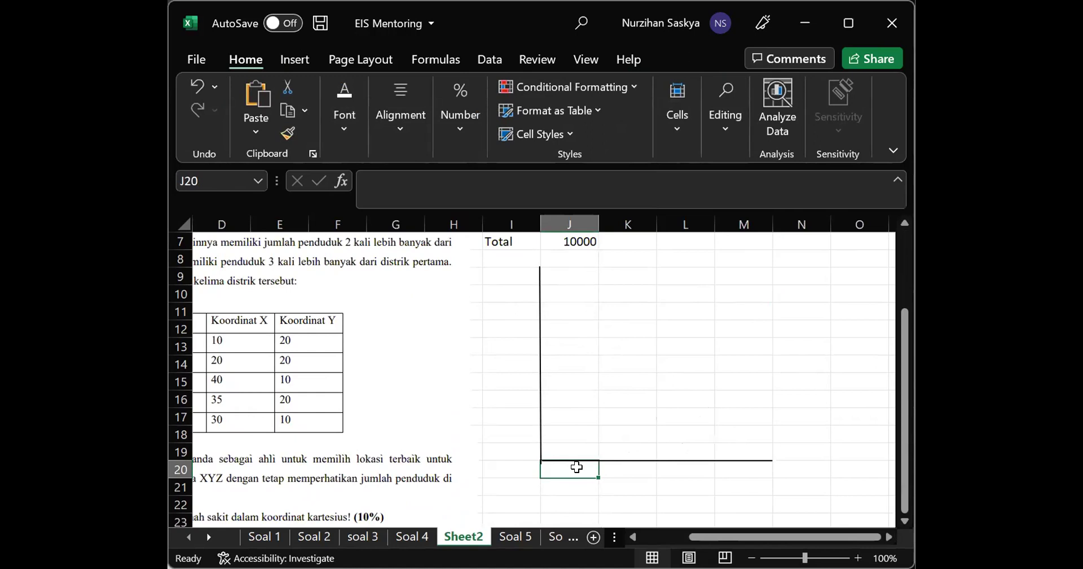
text(10)
key(Tab)
text(20)
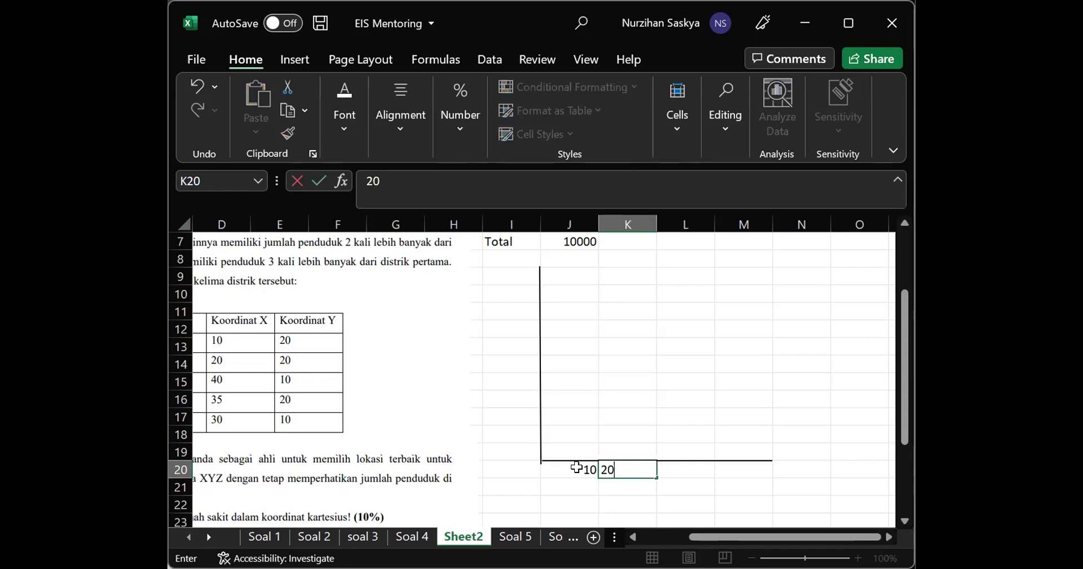
key(Tab)
text(30)
key(Tab)
text(4)
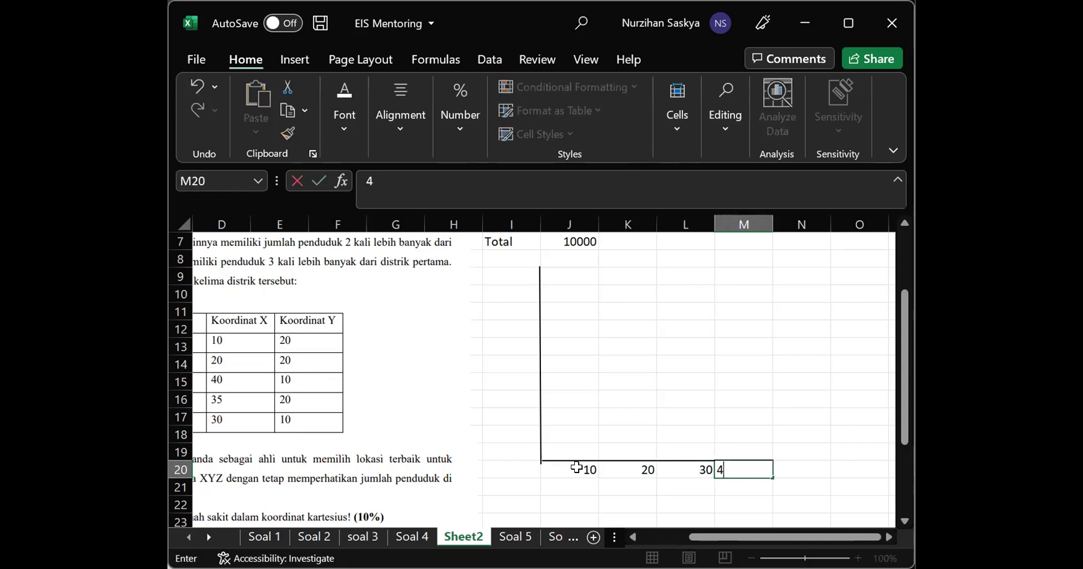
text(0)
key(Return)
Enter 10 in cell I18 as the lowest label of the vertical axis
click(515, 452)
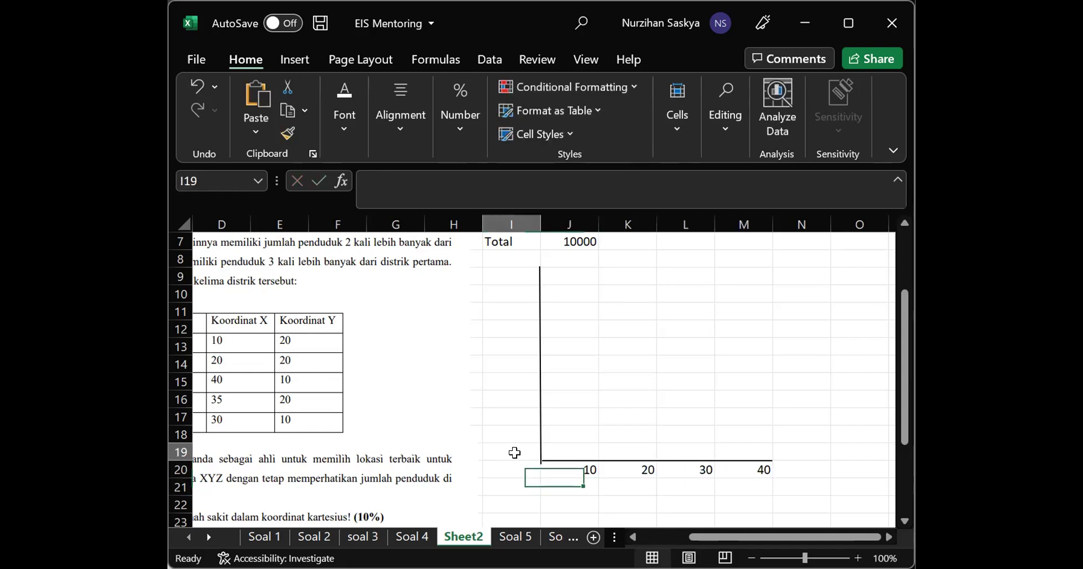
click(519, 432)
text(1)
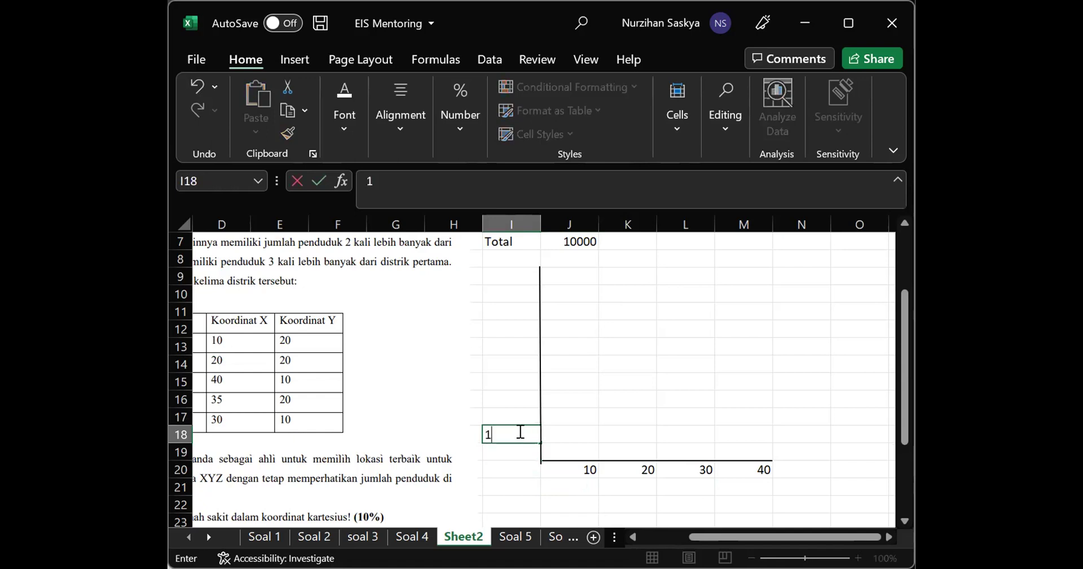
text(0)
key(Return)
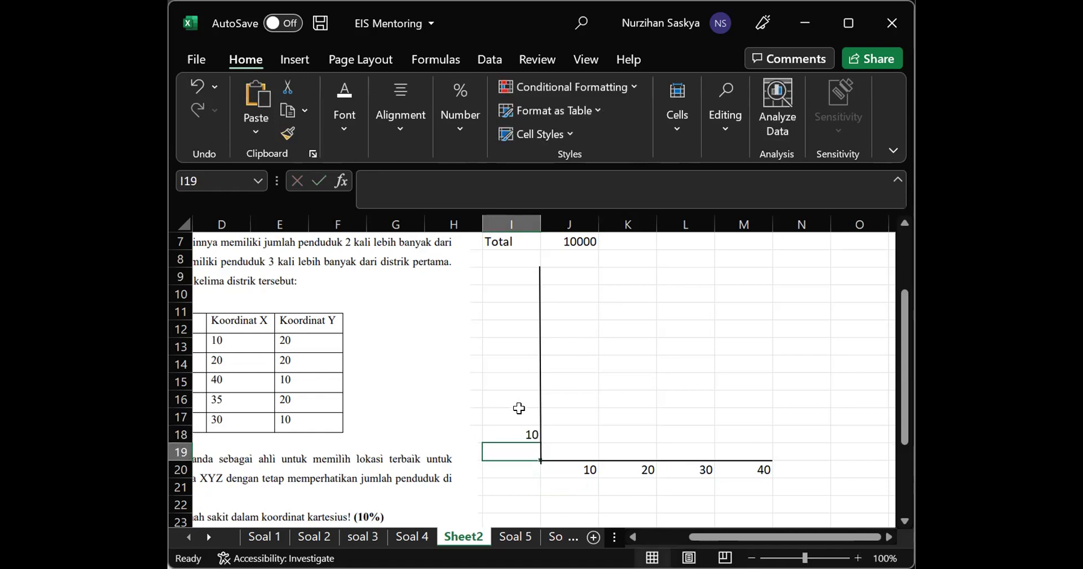
click(519, 408)
text(20)
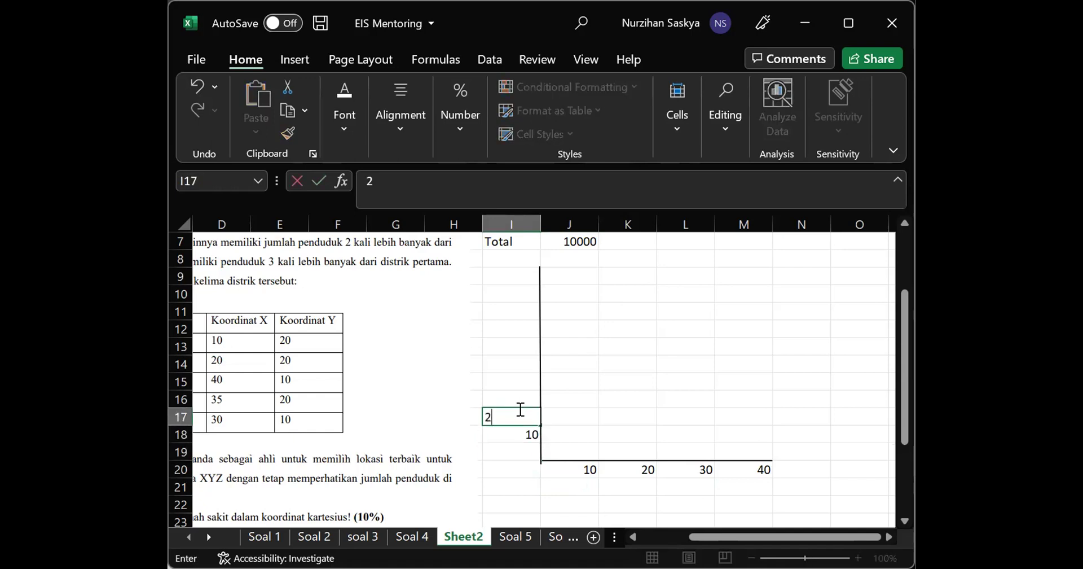
click(520, 397)
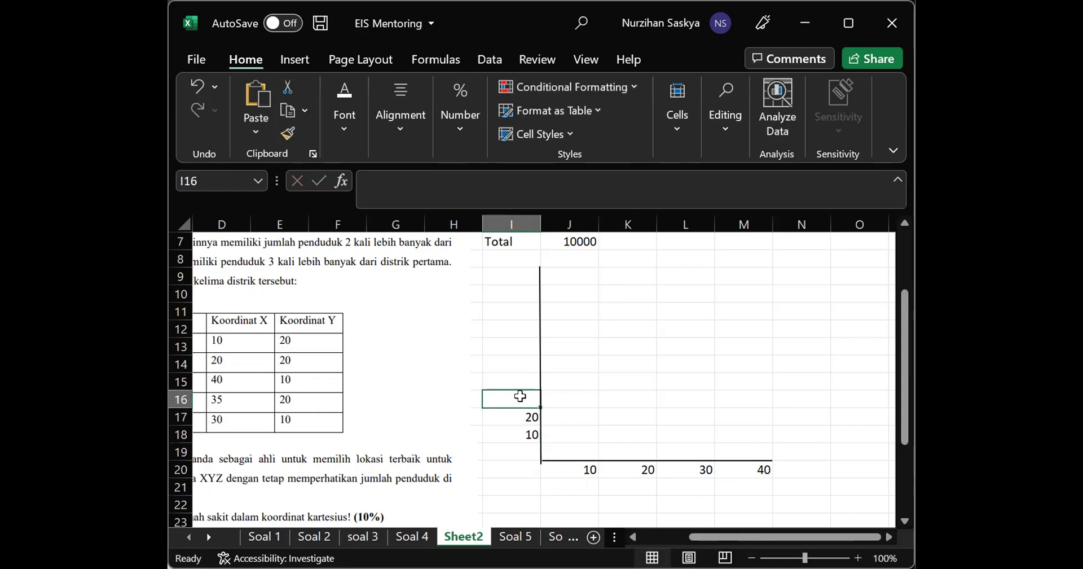
click(517, 415)
key(Delete)
Add the vertical axis labels 20 in cell I16 and 30 in cell I14
click(515, 395)
text(2)
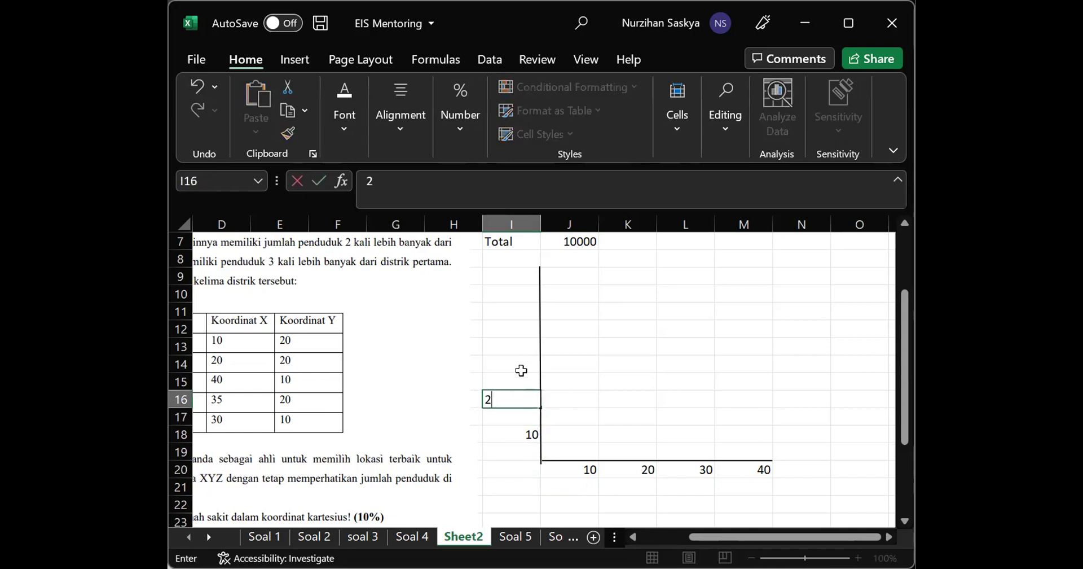
text(0)
key(Return)
click(523, 359)
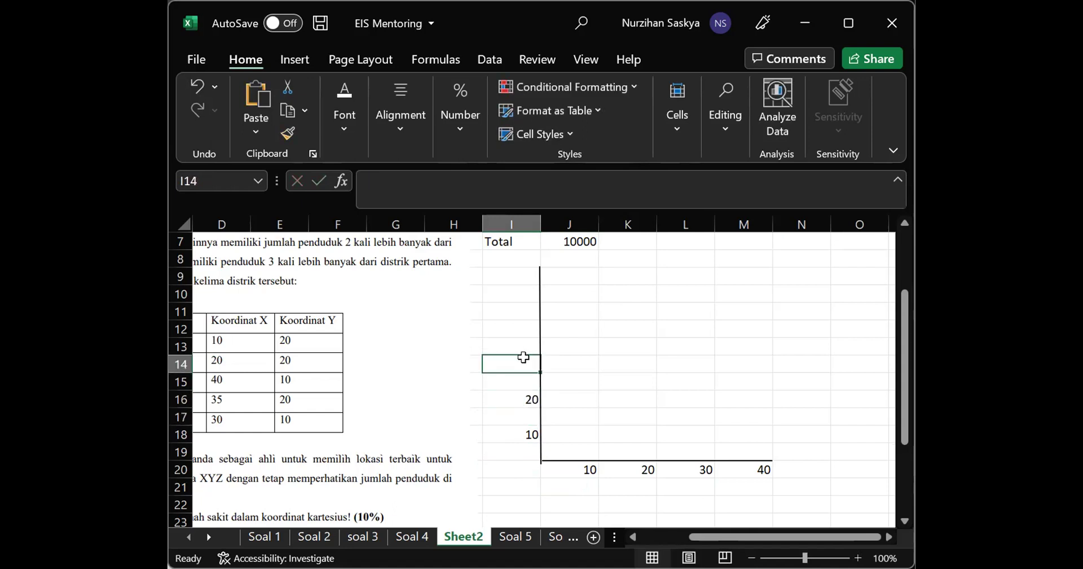
text(30)
key(Return)
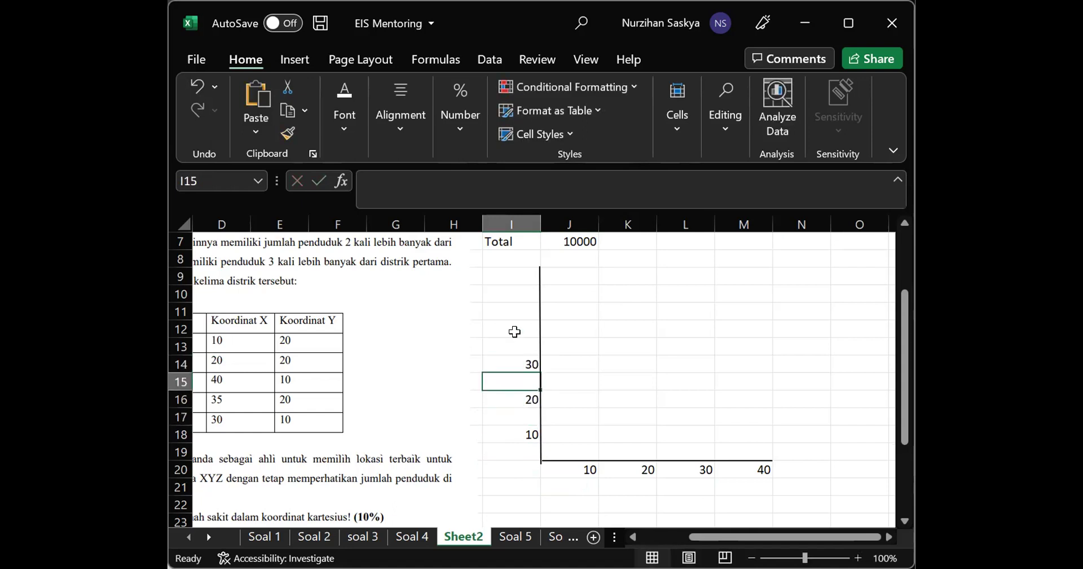
Add the vertical axis labels 40 in cell I12 and 50 in cell I10
click(513, 332)
text(40)
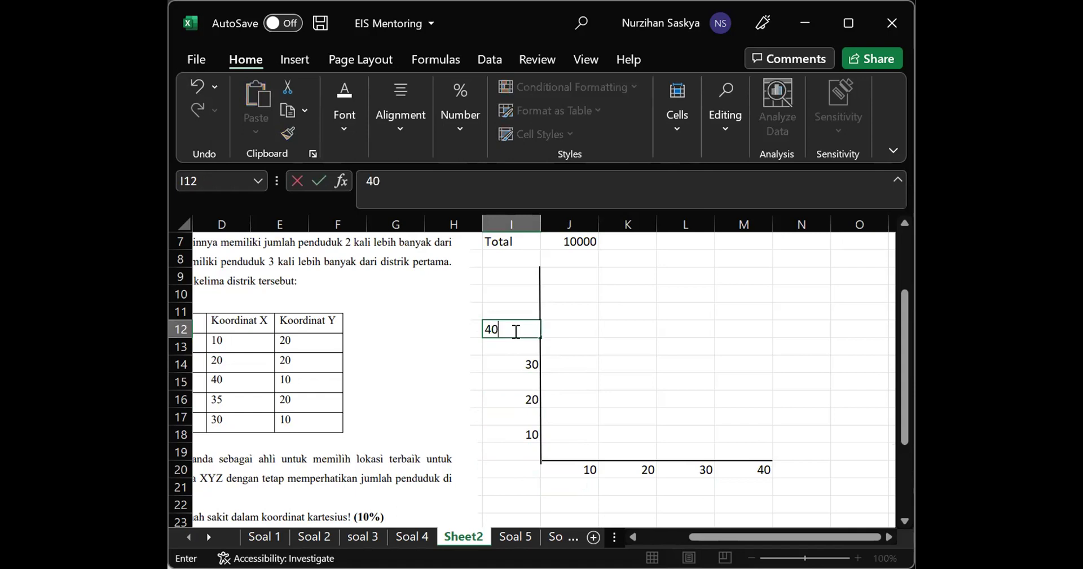
key(Return)
click(514, 289)
text(50)
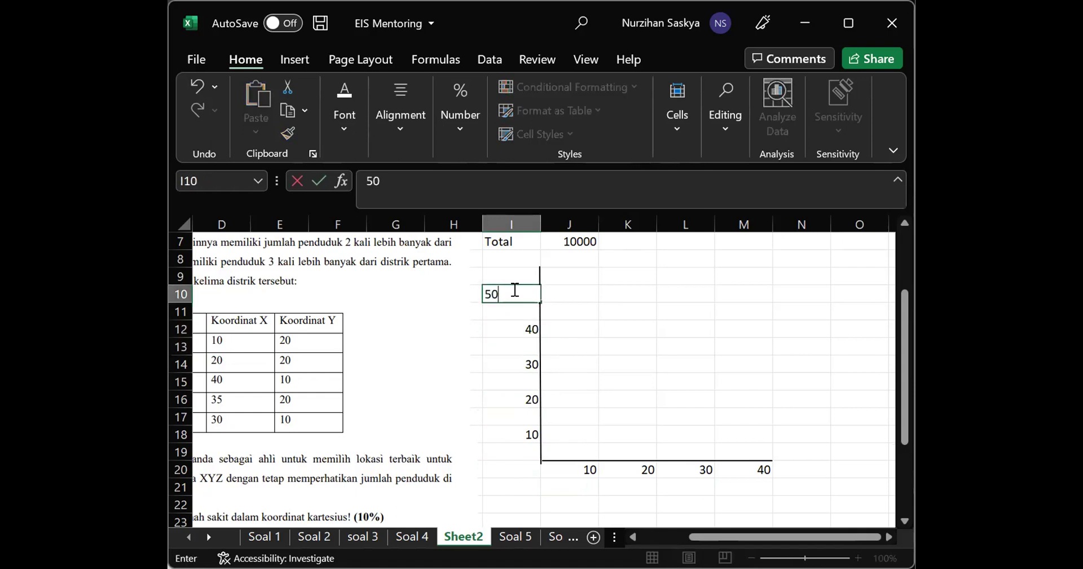
click(664, 375)
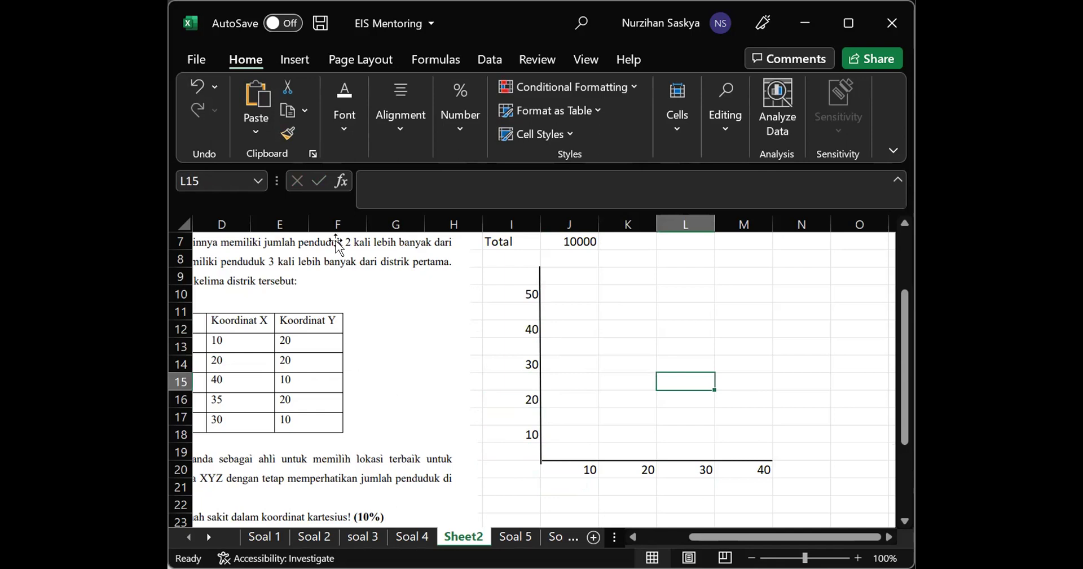
Look for a drawing tool among the available commands, including a search for "draw"
click(339, 131)
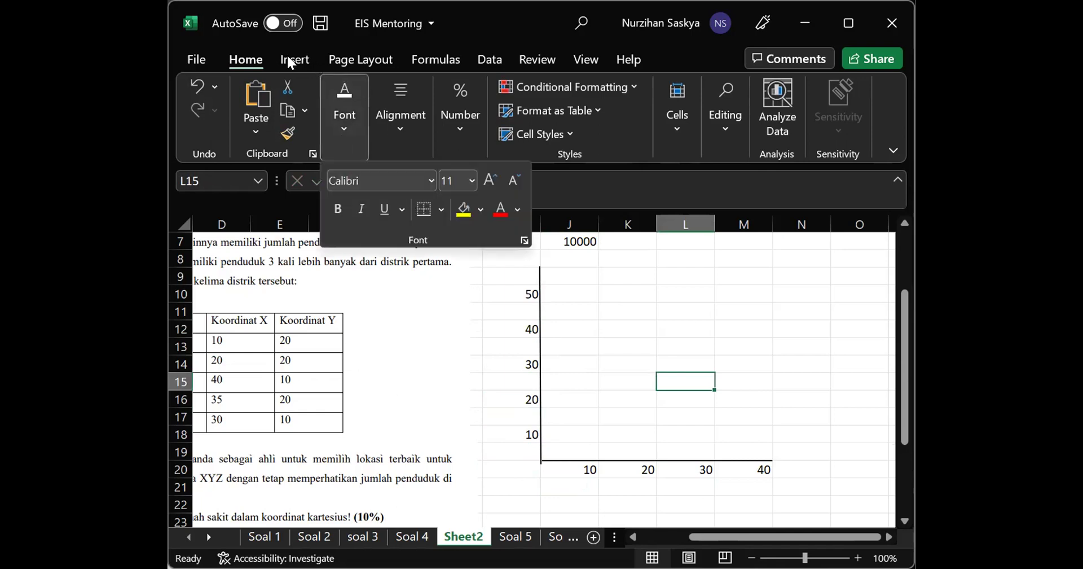
click(356, 61)
click(286, 60)
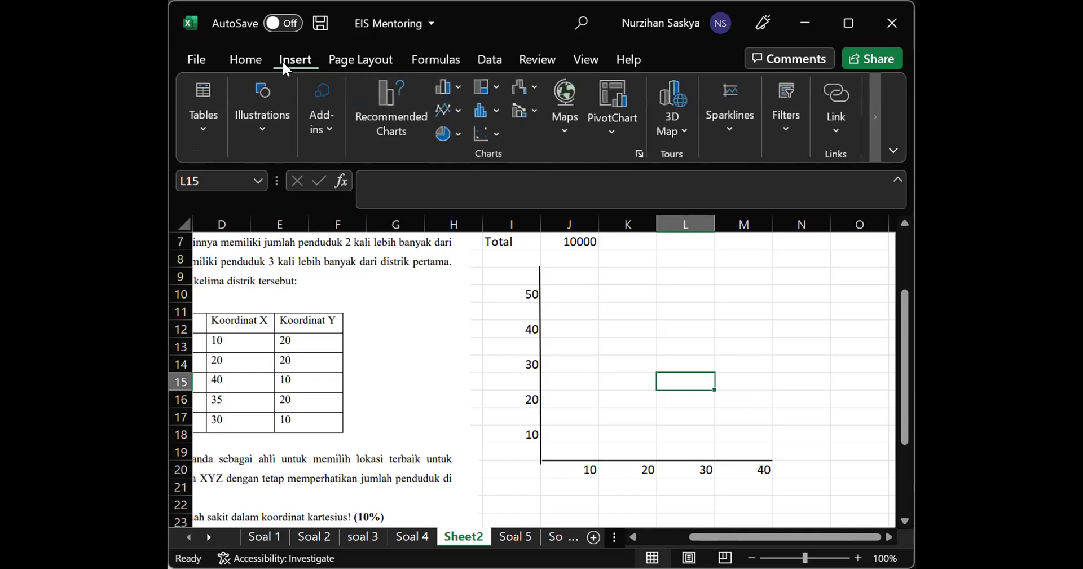
click(446, 59)
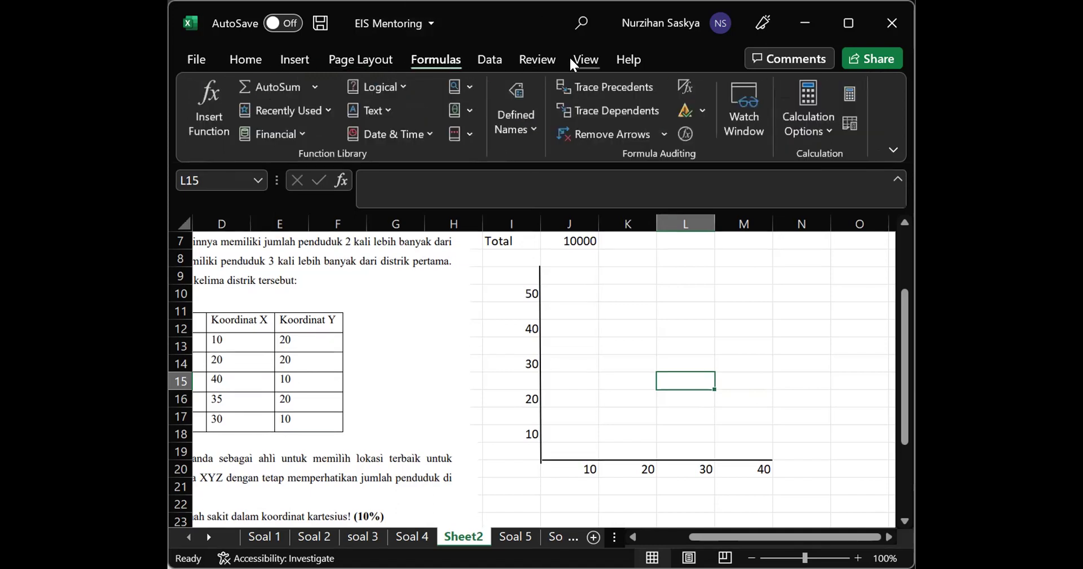
click(244, 54)
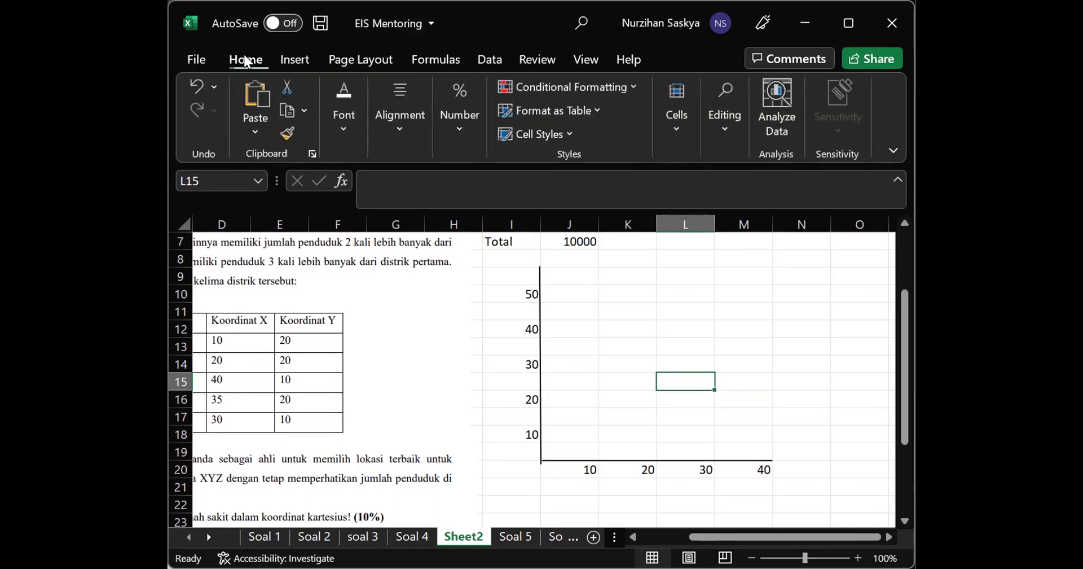
click(289, 57)
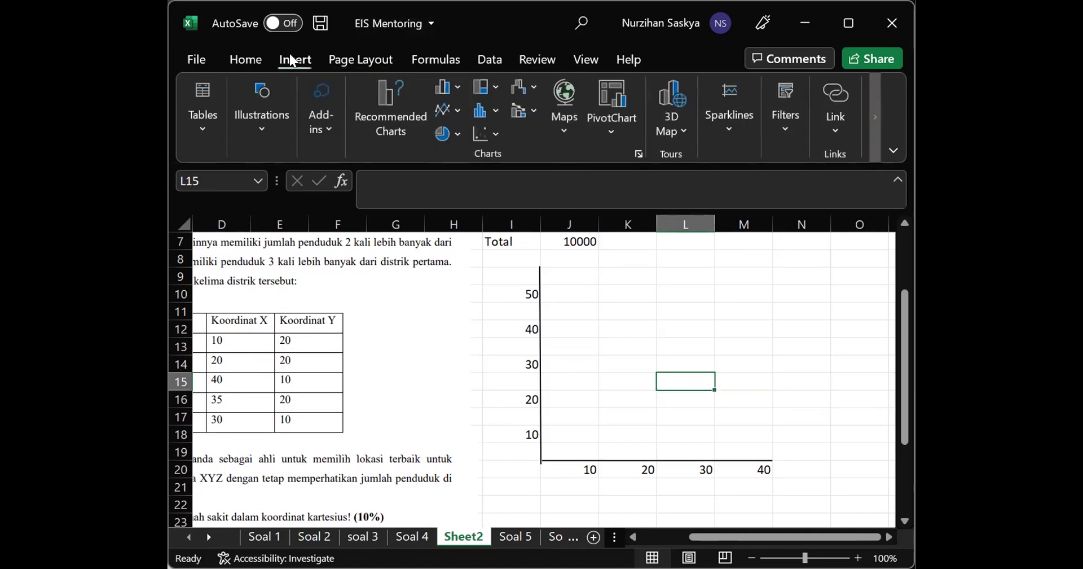
click(256, 113)
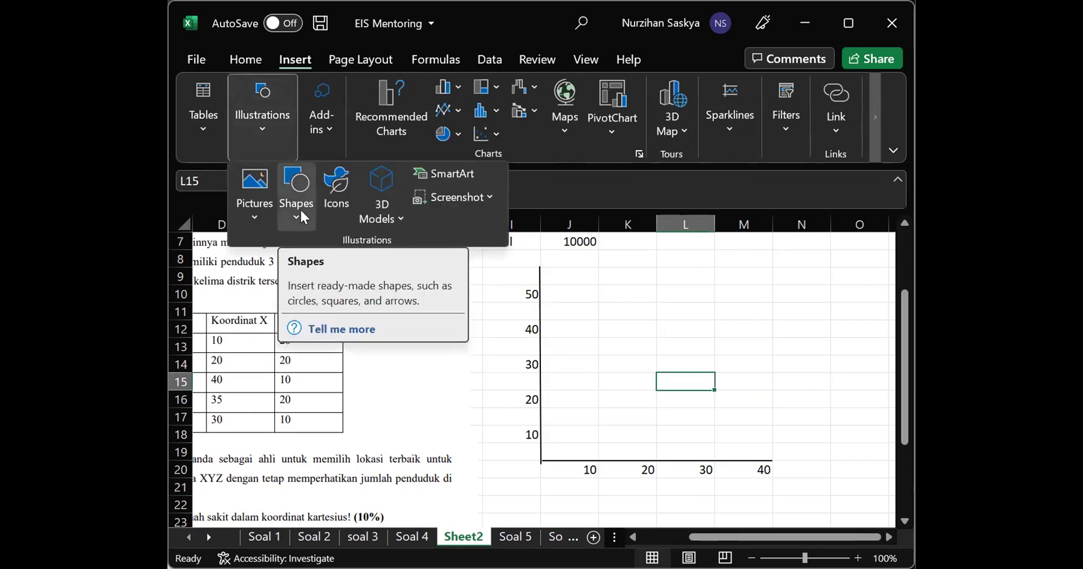
click(575, 29)
text(draw)
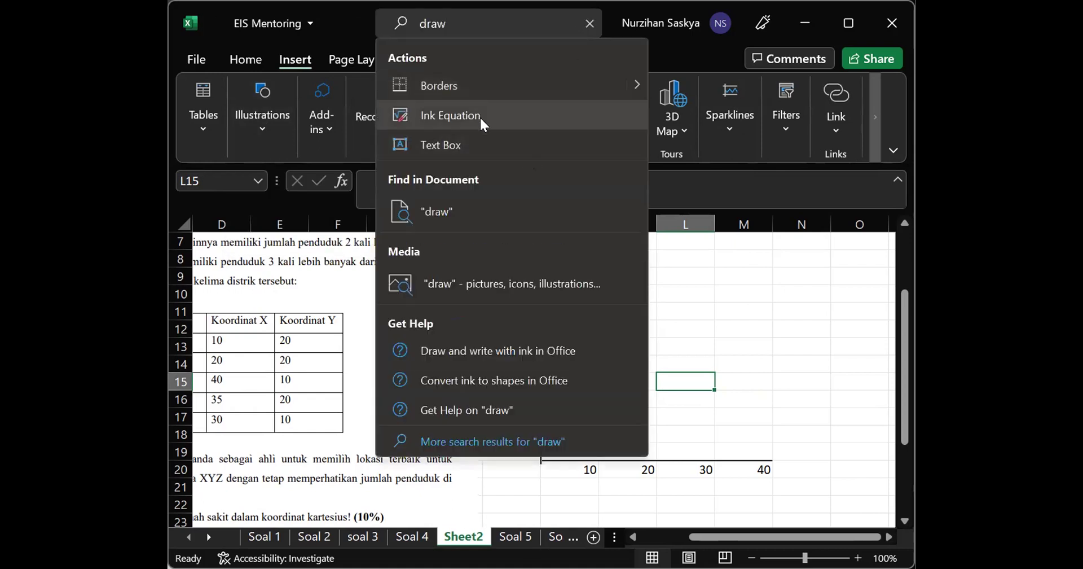
click(590, 25)
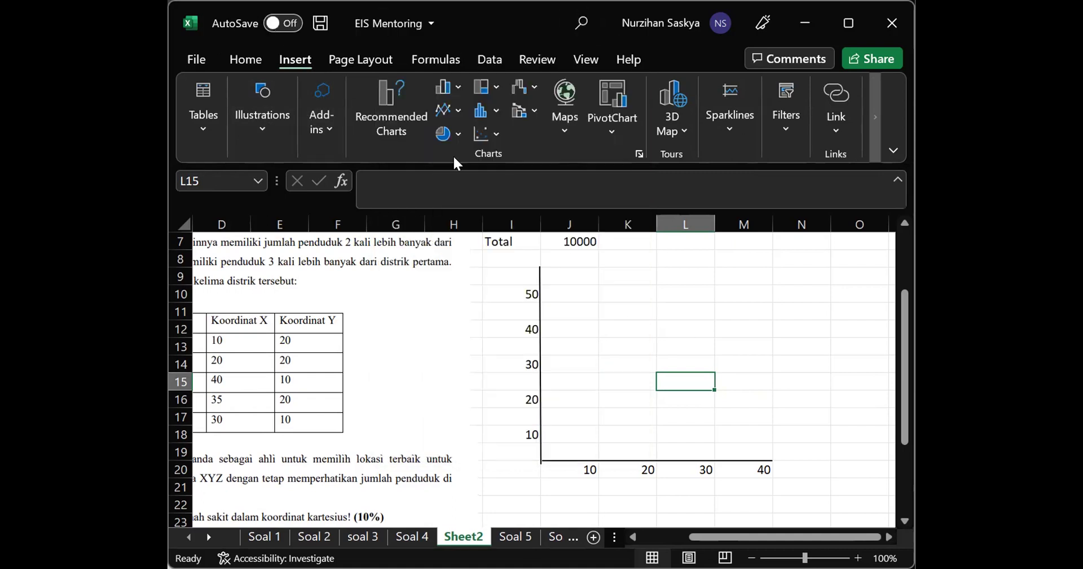
Draw a small oval marker on the chart at (10, 20) for Distrik A
click(294, 117)
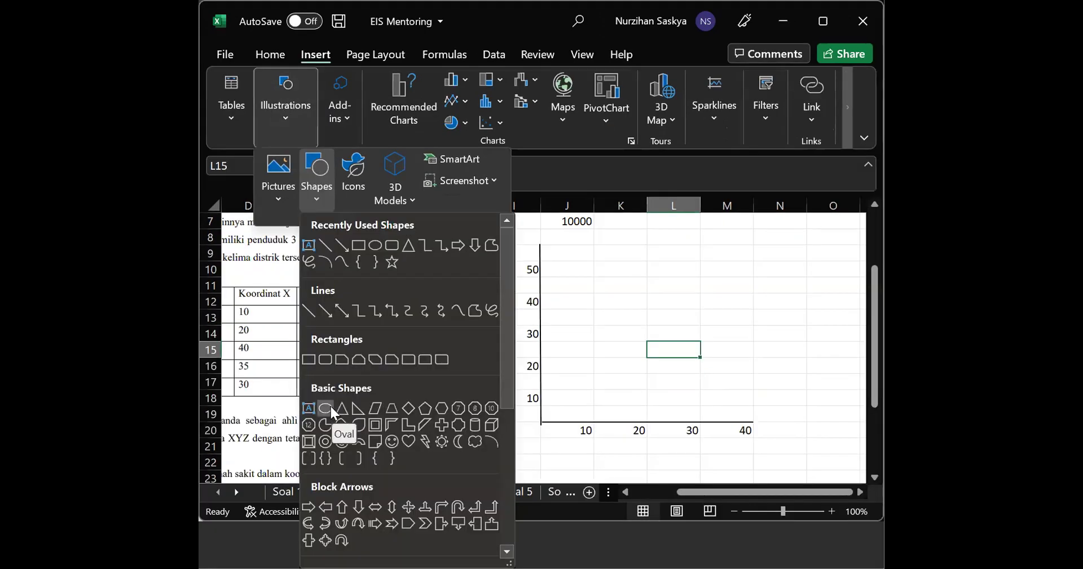
click(330, 407)
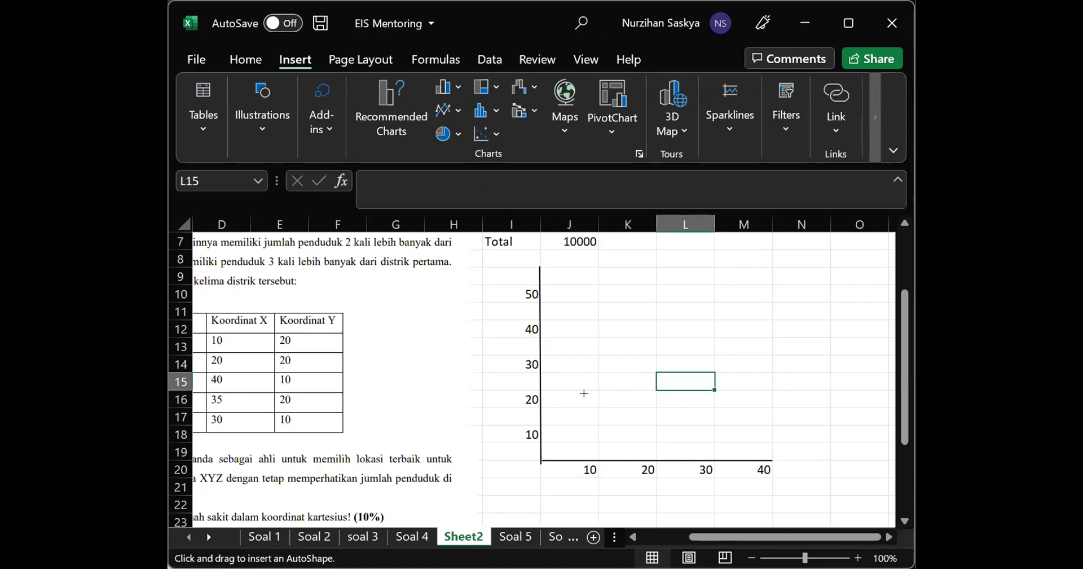
scroll(584, 393, left, 3)
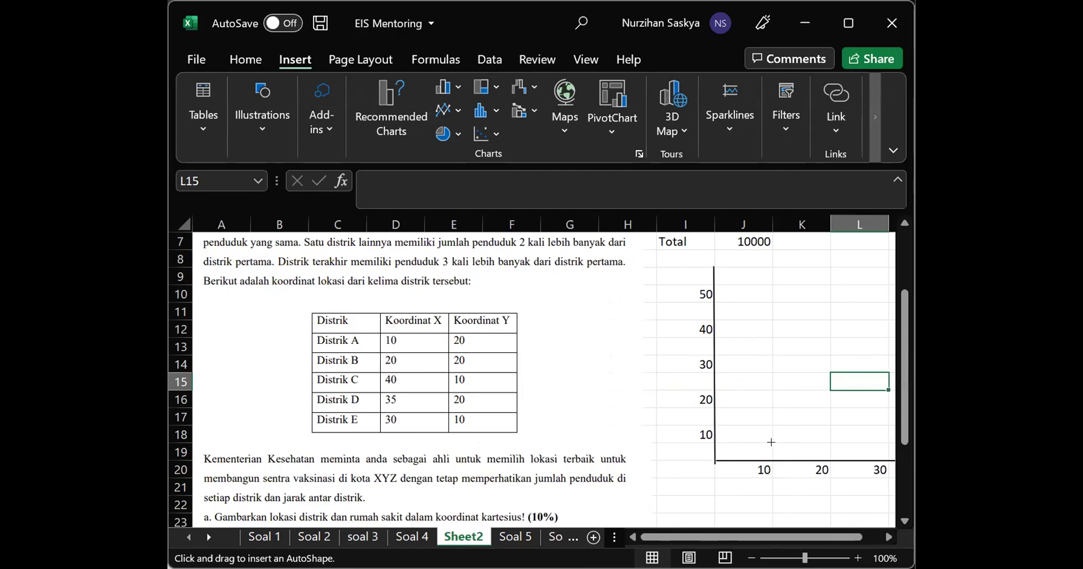
drag(769, 403, 778, 412)
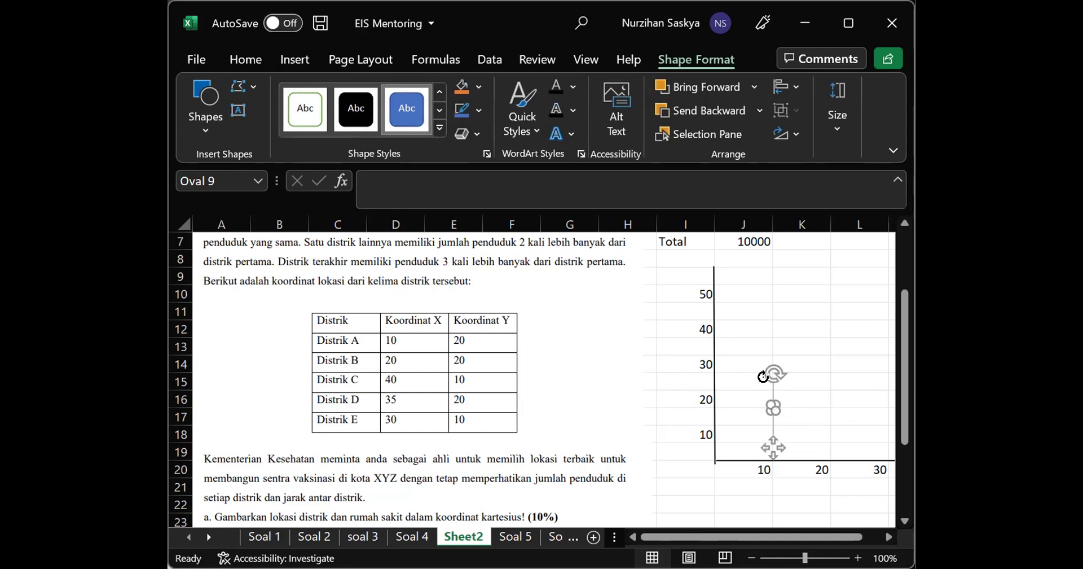
click(805, 390)
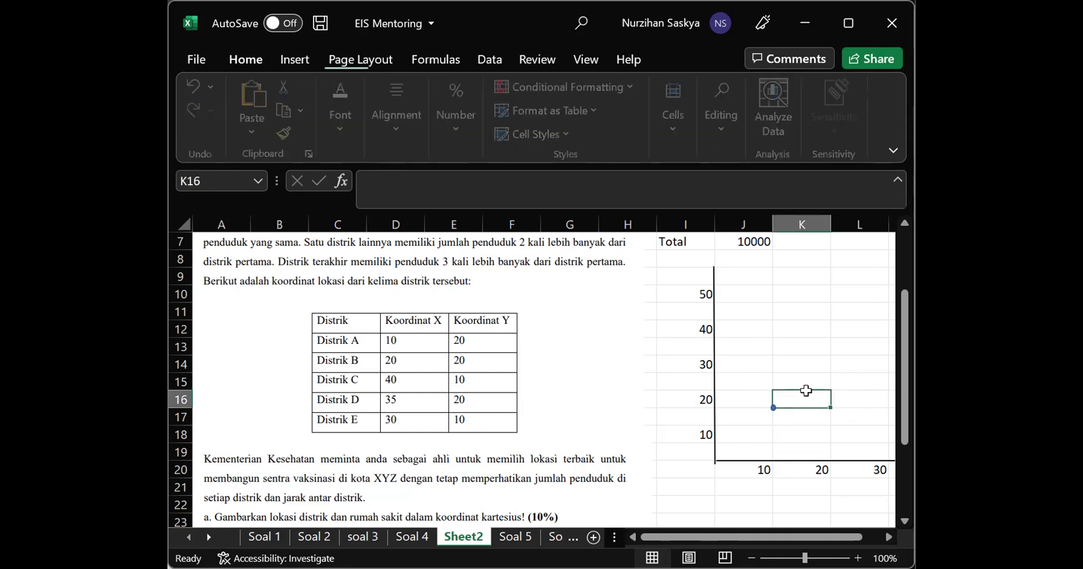
Duplicate the oval marker and label the original point with a right-aligned A in cell J16
click(769, 403)
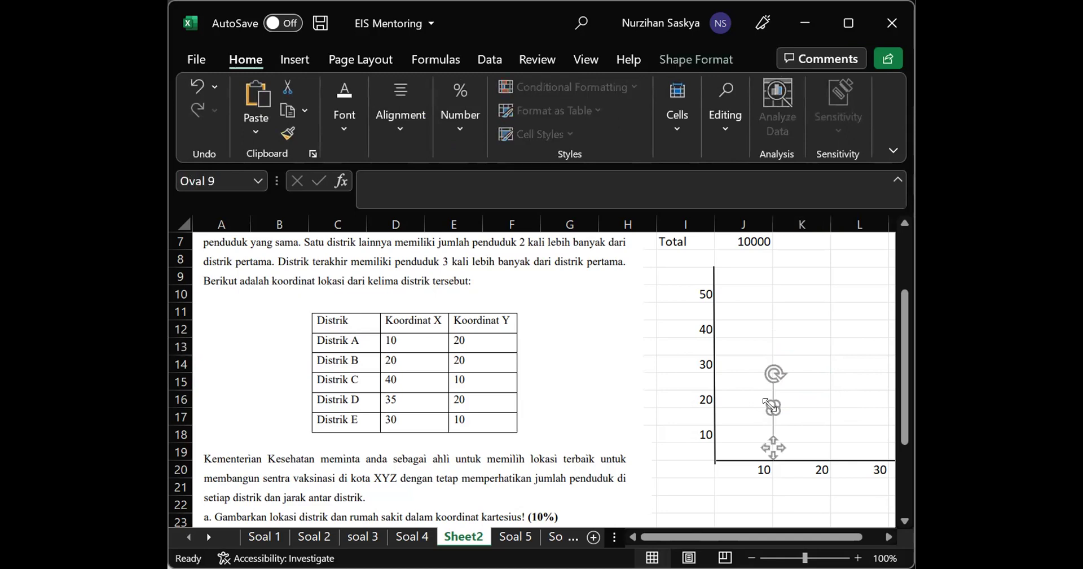
key(ctrl+d)
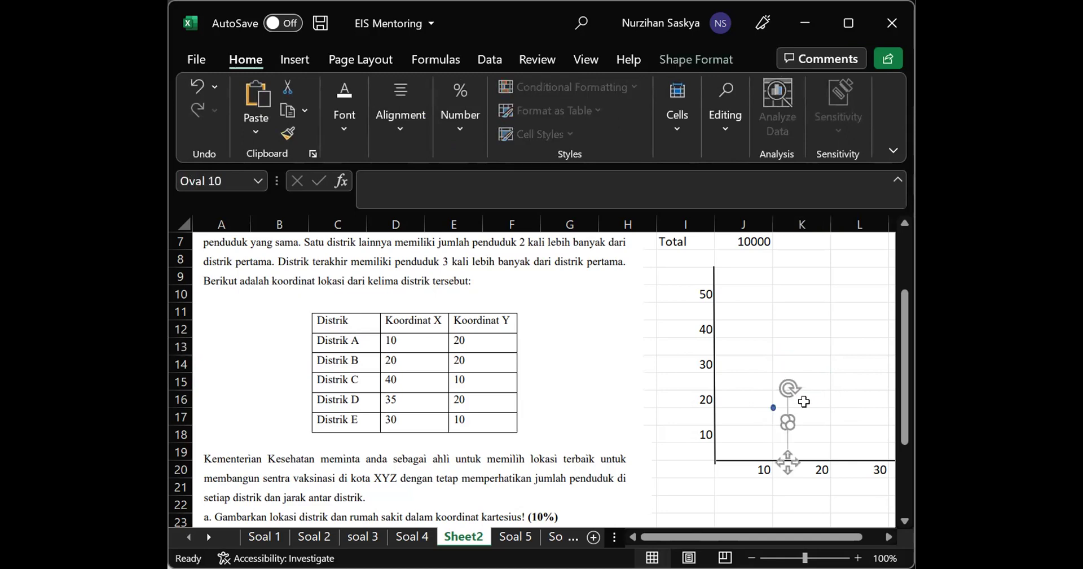
click(757, 399)
text(A)
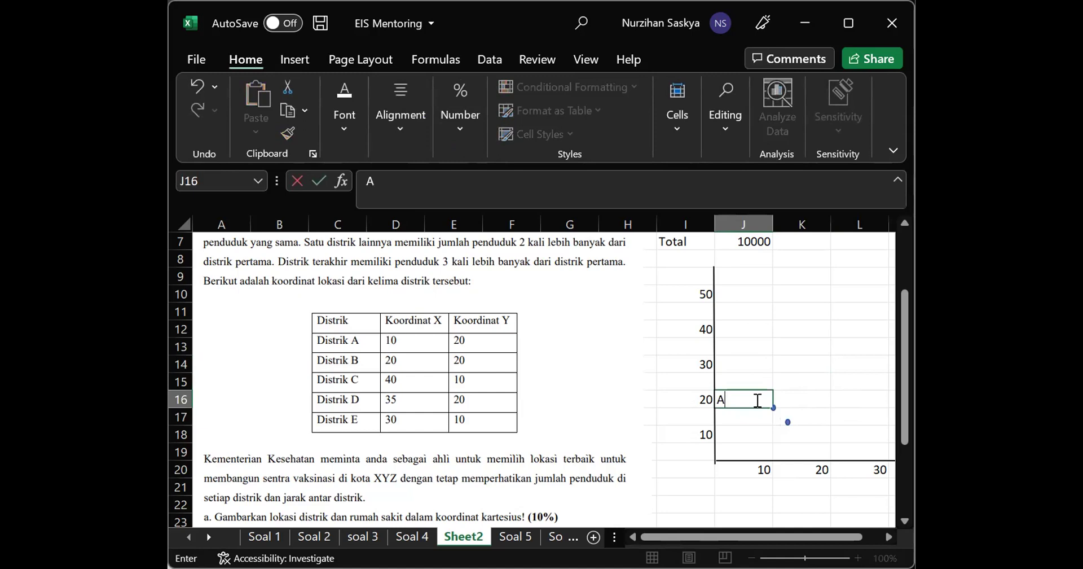
click(831, 368)
click(750, 398)
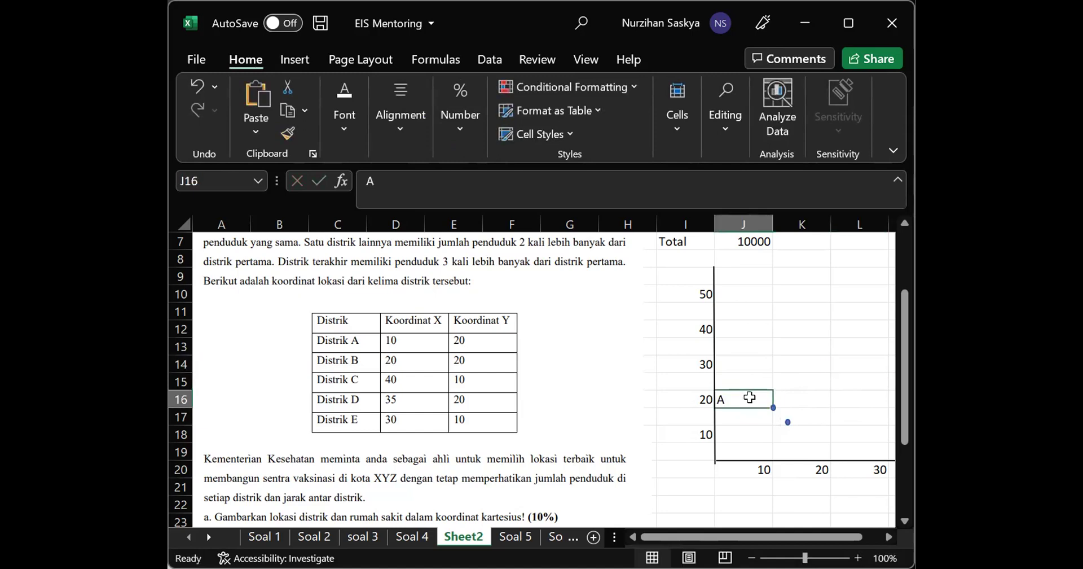
click(390, 119)
click(432, 210)
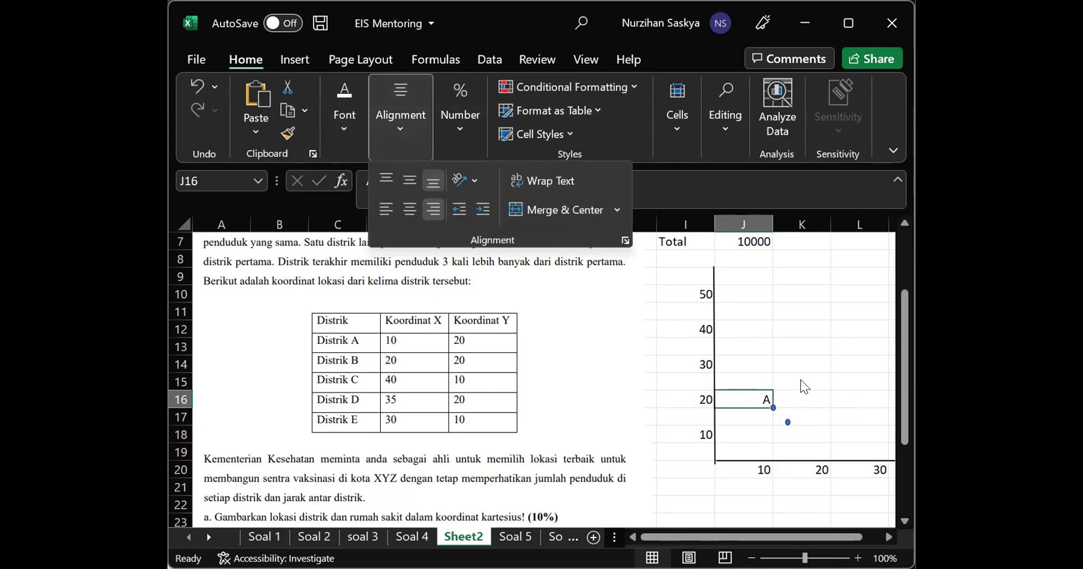
click(801, 379)
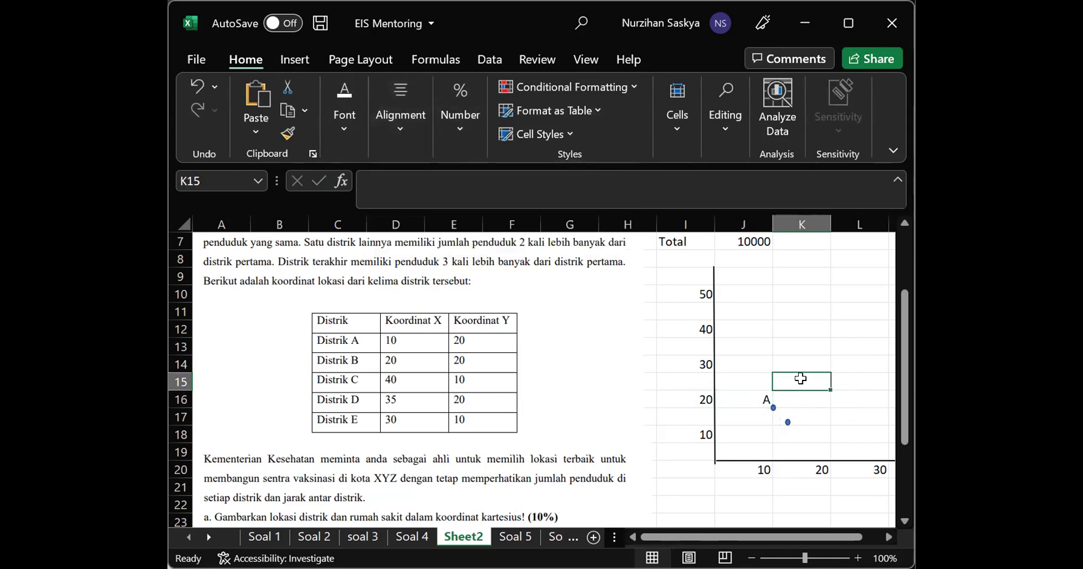
Move the duplicate marker to (20, 20) and label it B in cell K16, reusing the formatting of the A label
drag(789, 419, 830, 448)
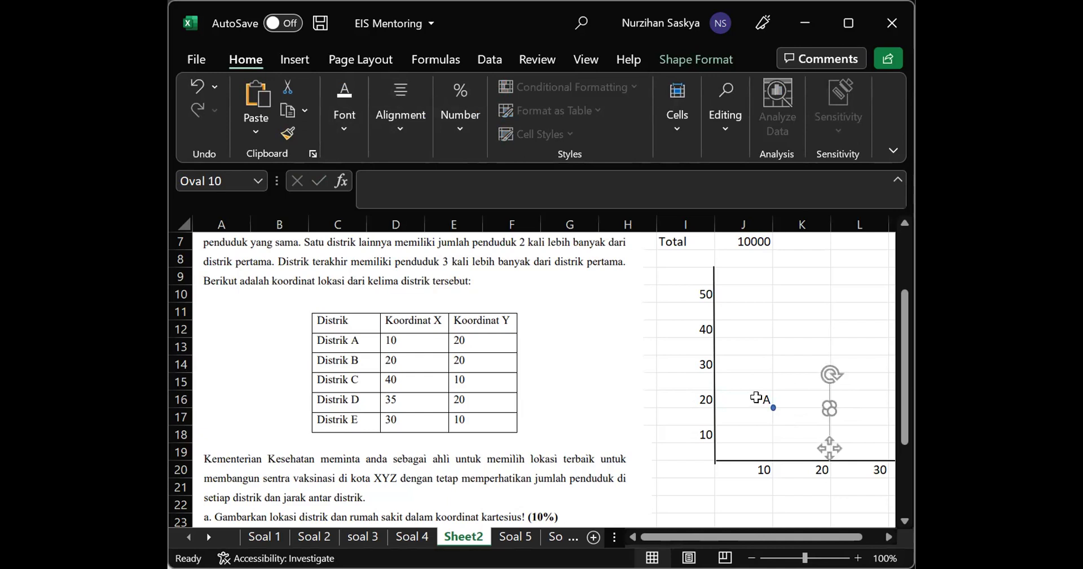
click(756, 399)
key(ctrl+c)
click(823, 395)
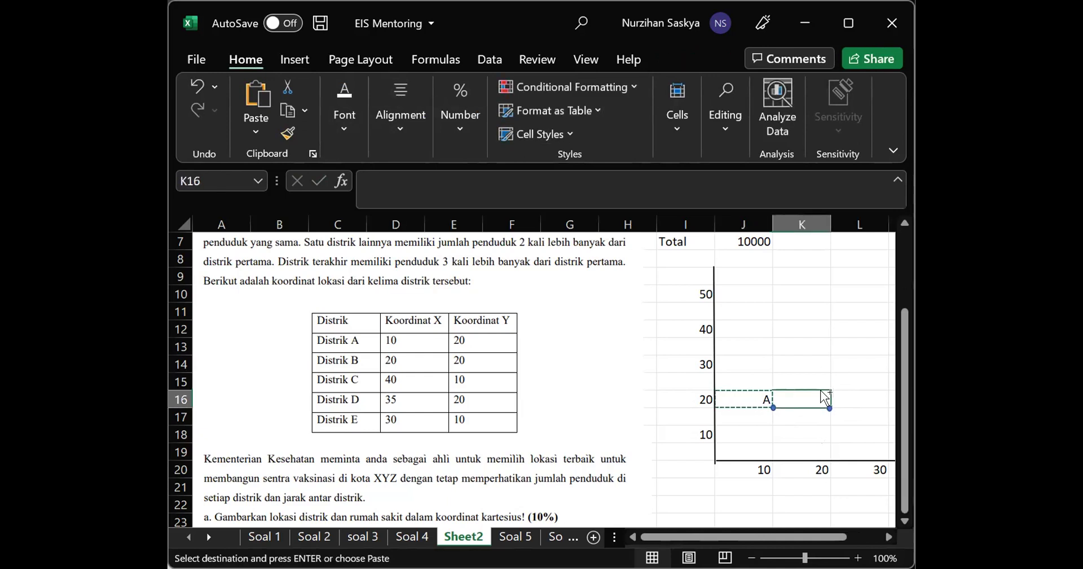
key(ctrl+v)
double_click(812, 397)
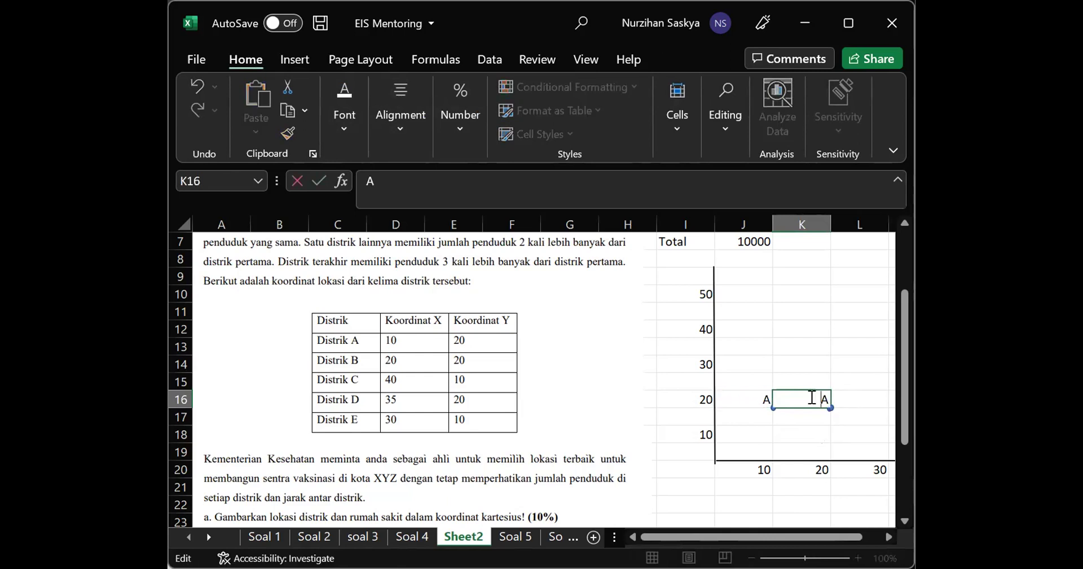
key(Delete)
text(B)
key(Return)
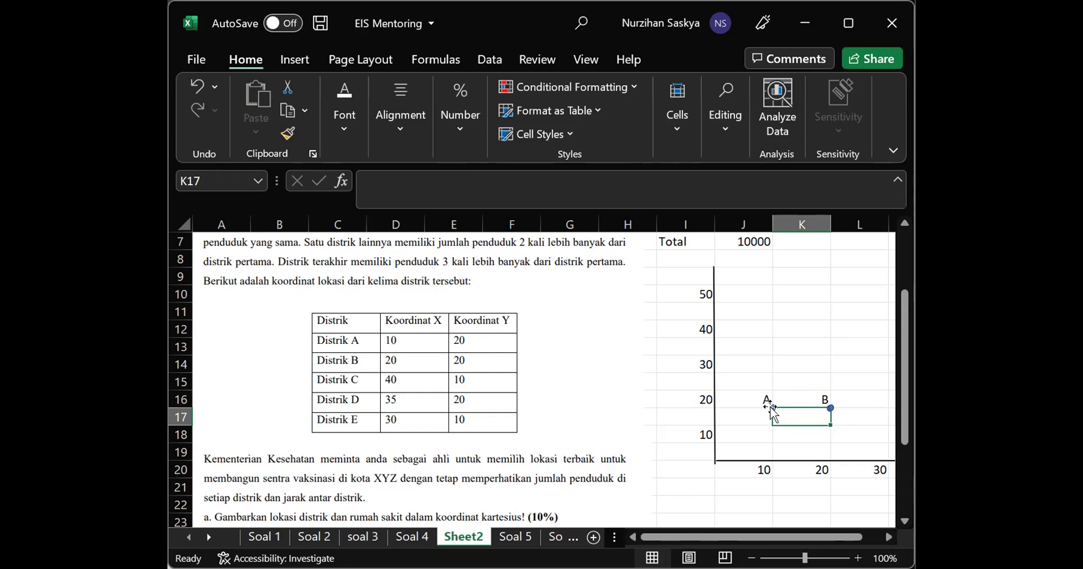
Duplicate the marker of point A and place the copy at (40, 10) for Distrik C
click(774, 407)
key(ctrl+d)
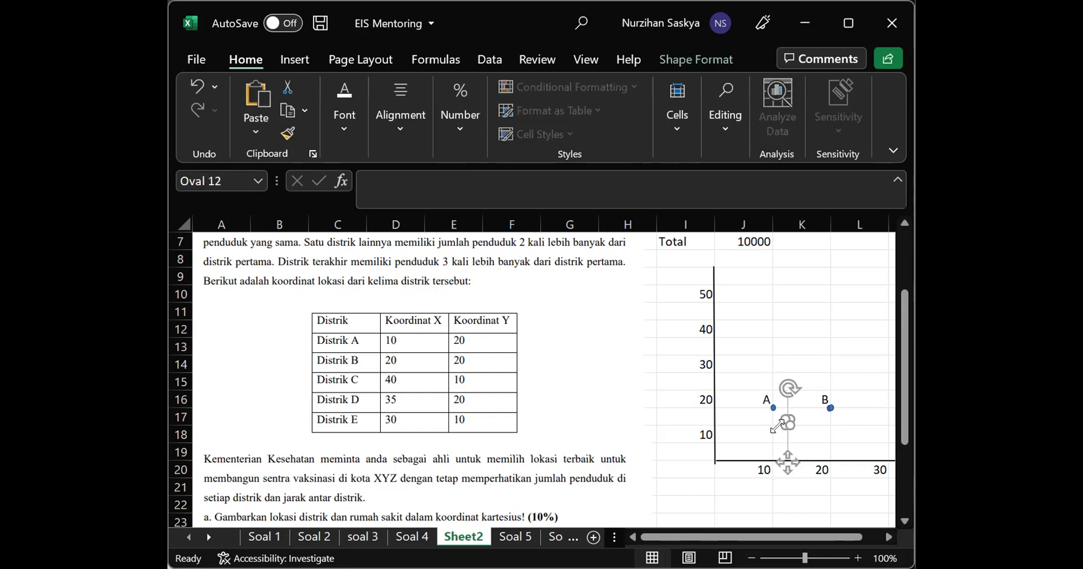
drag(788, 460, 829, 460)
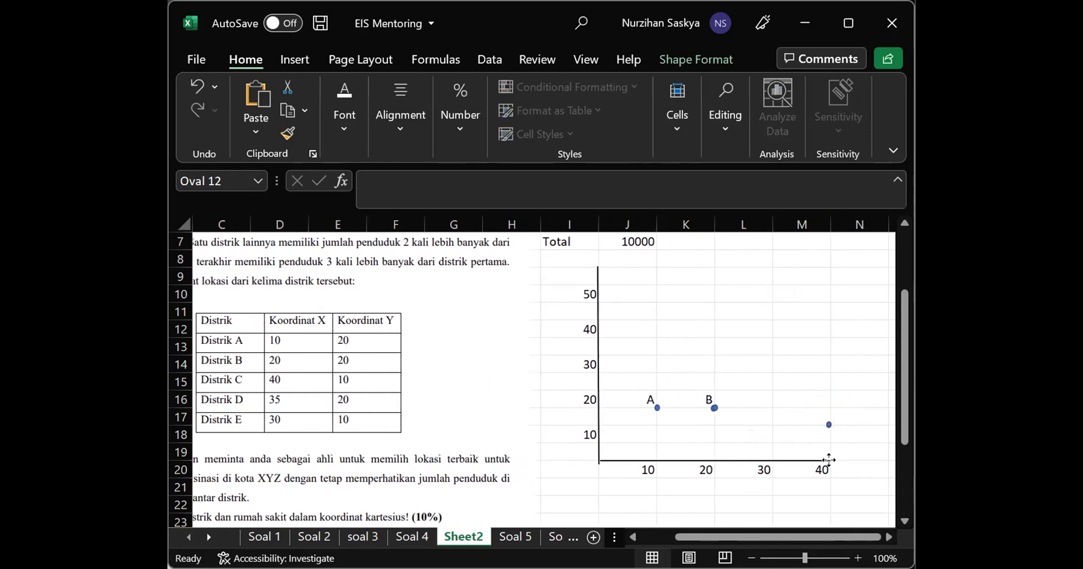
Label the point at (40, 10) with a right-aligned C in cell M17
click(812, 415)
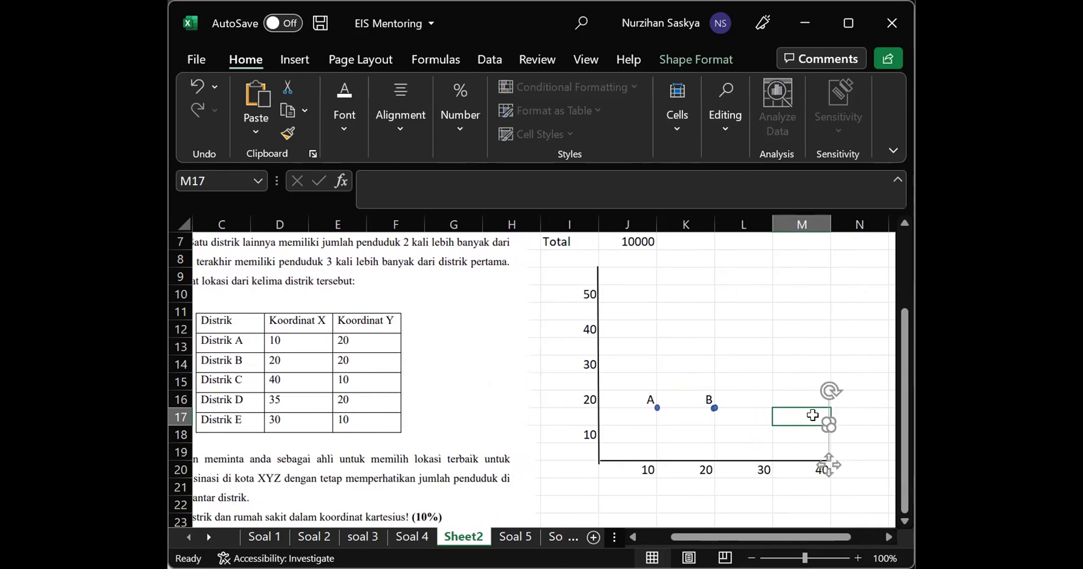
text(C)
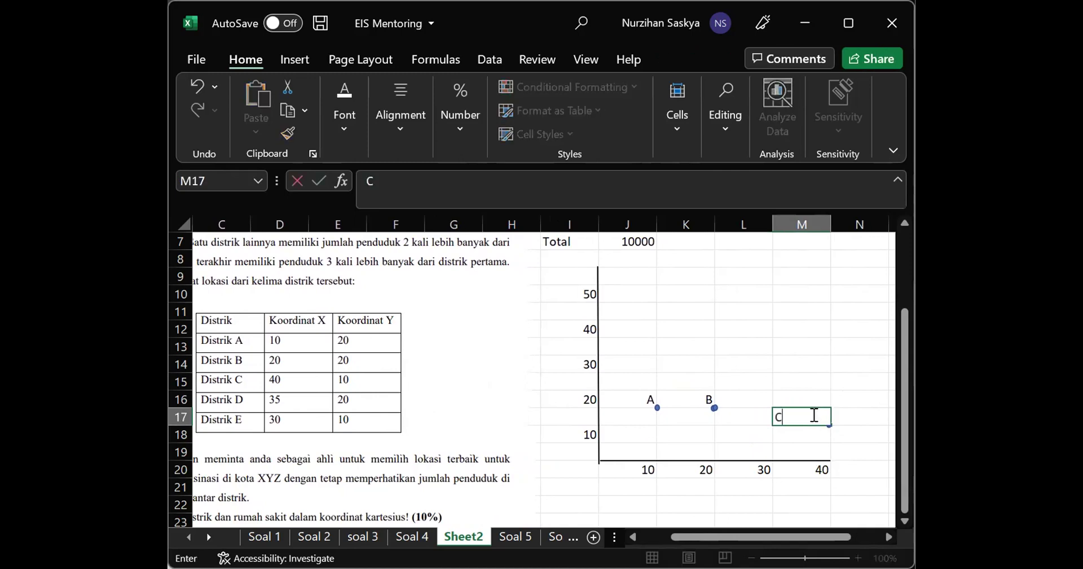
key(Return)
click(795, 413)
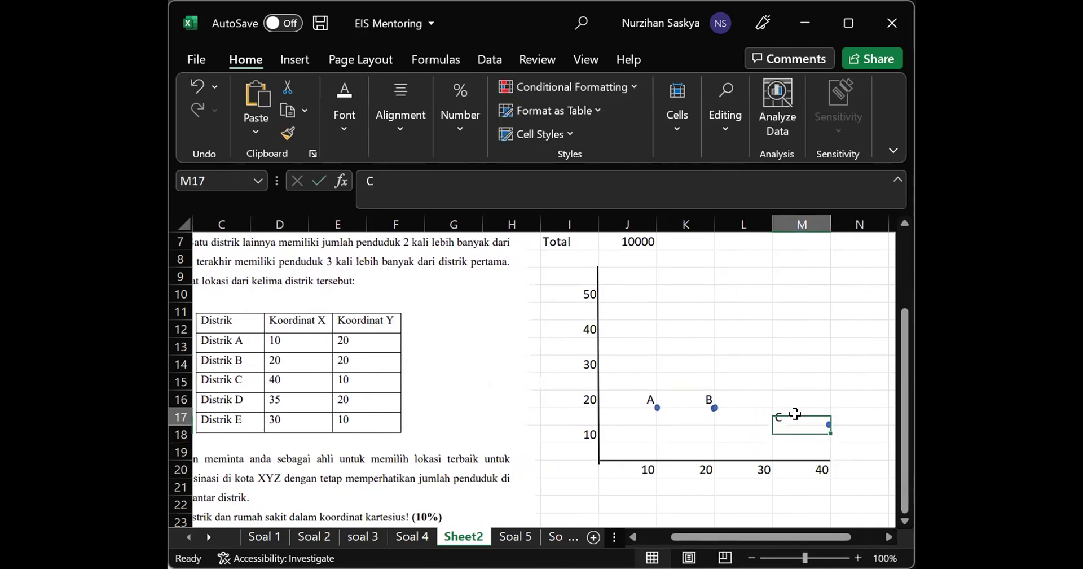
click(412, 119)
click(435, 209)
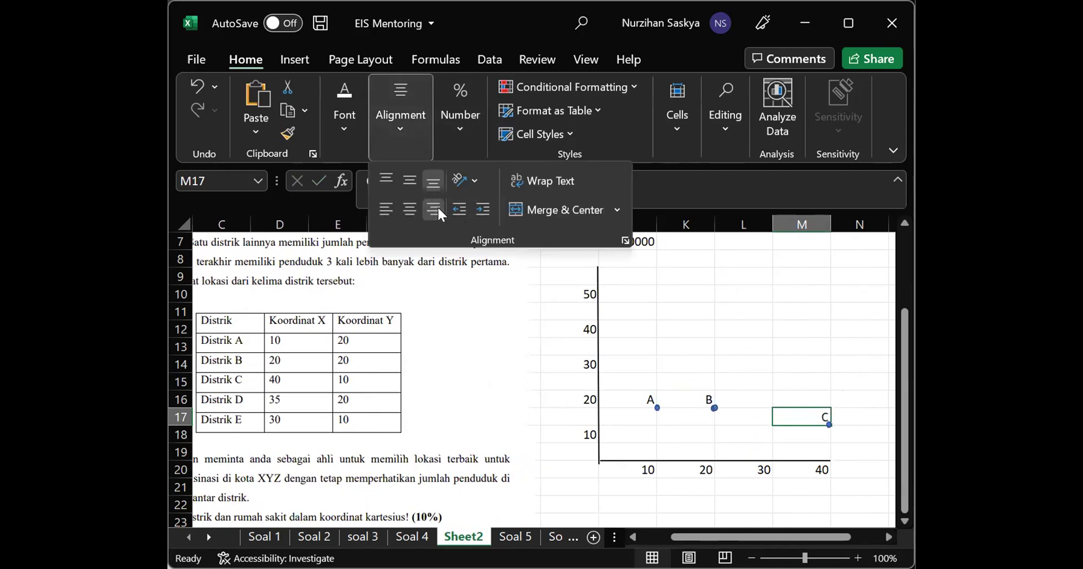
click(710, 348)
Move the spare marker lying on point B to (35, 20) and label it with a centred D in cell M16
drag(710, 401, 764, 364)
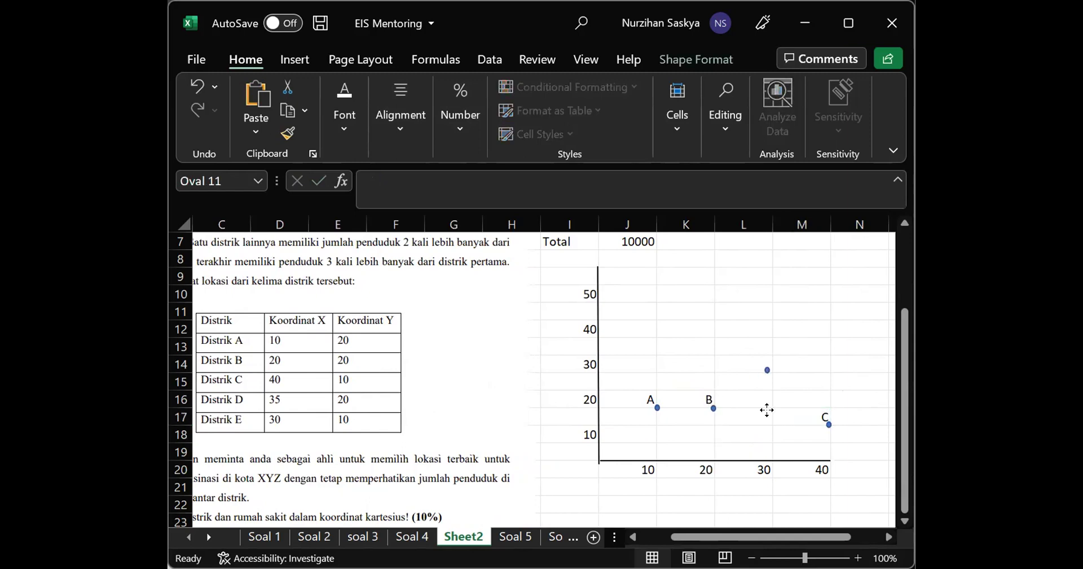
drag(767, 410, 795, 446)
click(781, 395)
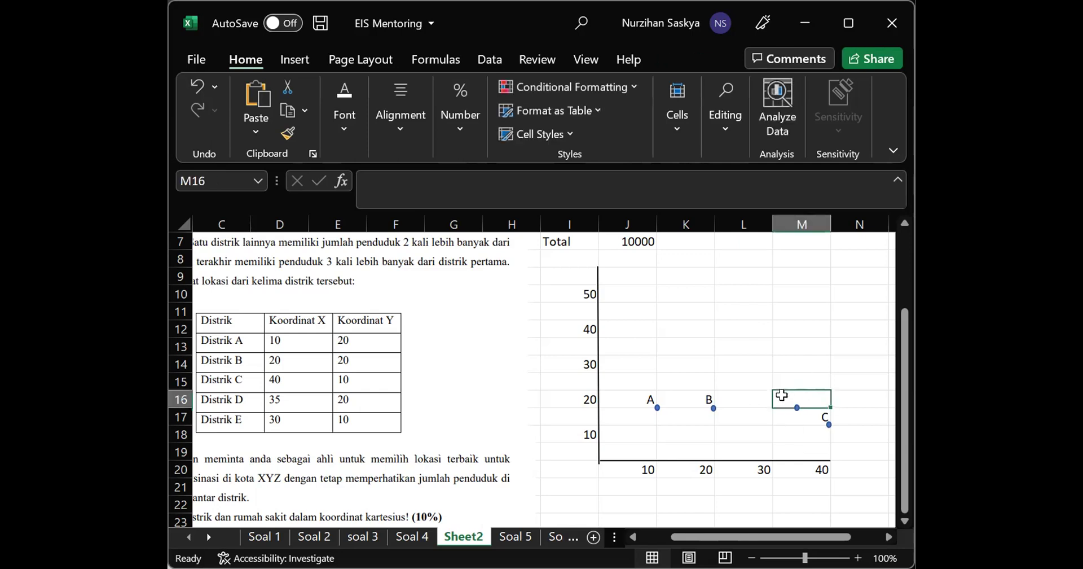
text(D)
click(775, 360)
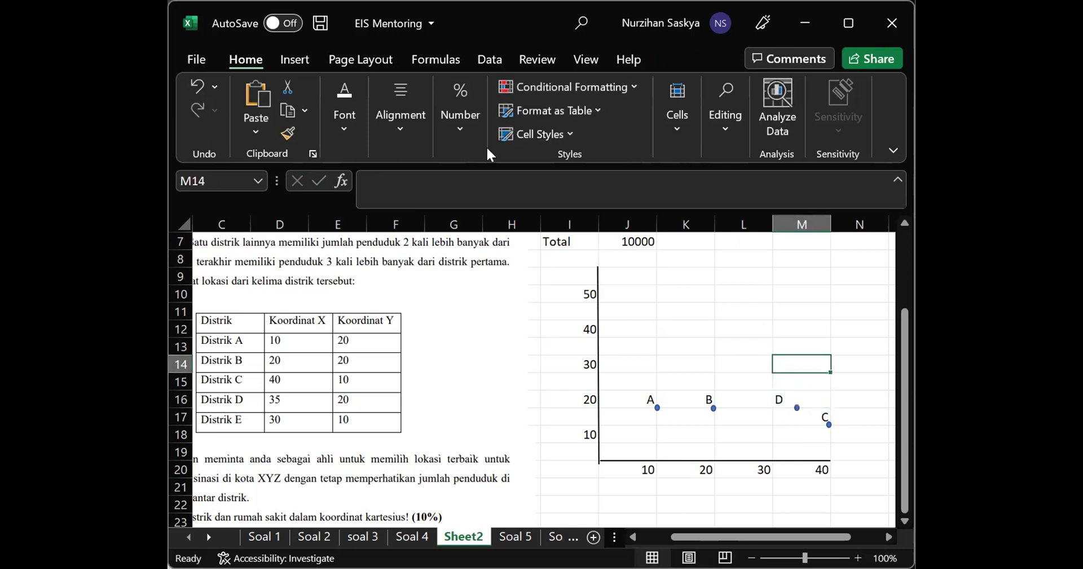
click(792, 391)
click(404, 127)
click(410, 182)
click(410, 207)
click(670, 289)
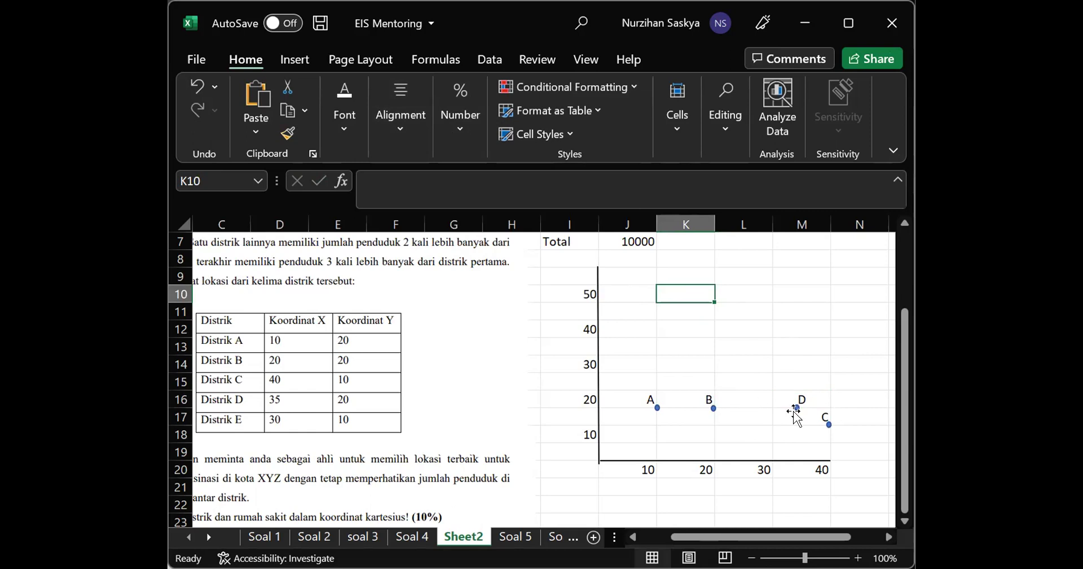
Copy the marker of point C and place the copy at (30, 10) for Distrik E
click(828, 423)
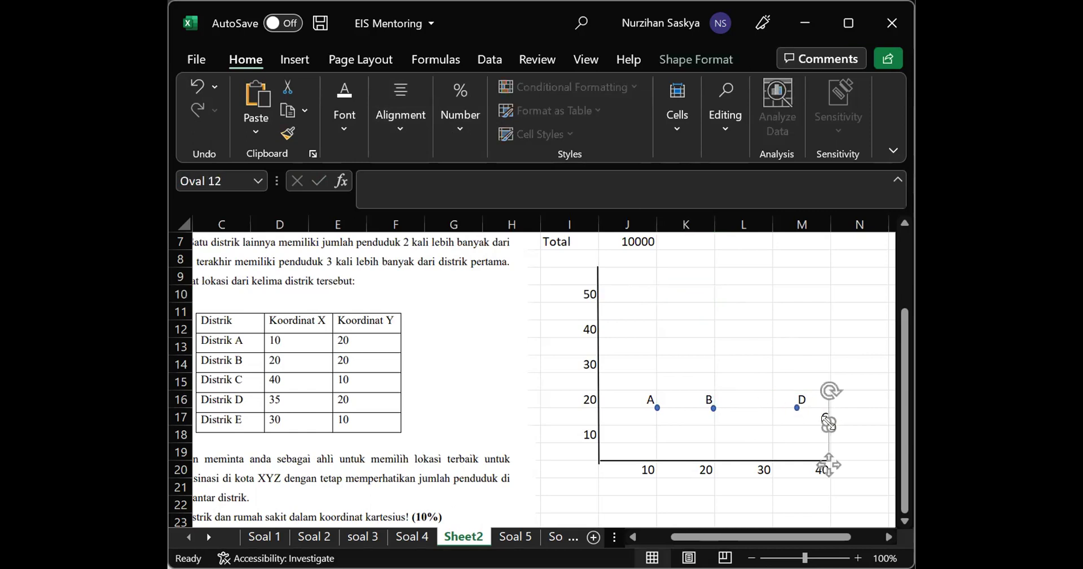
key(ctrl+c)
key(ctrl+v)
drag(840, 473, 773, 461)
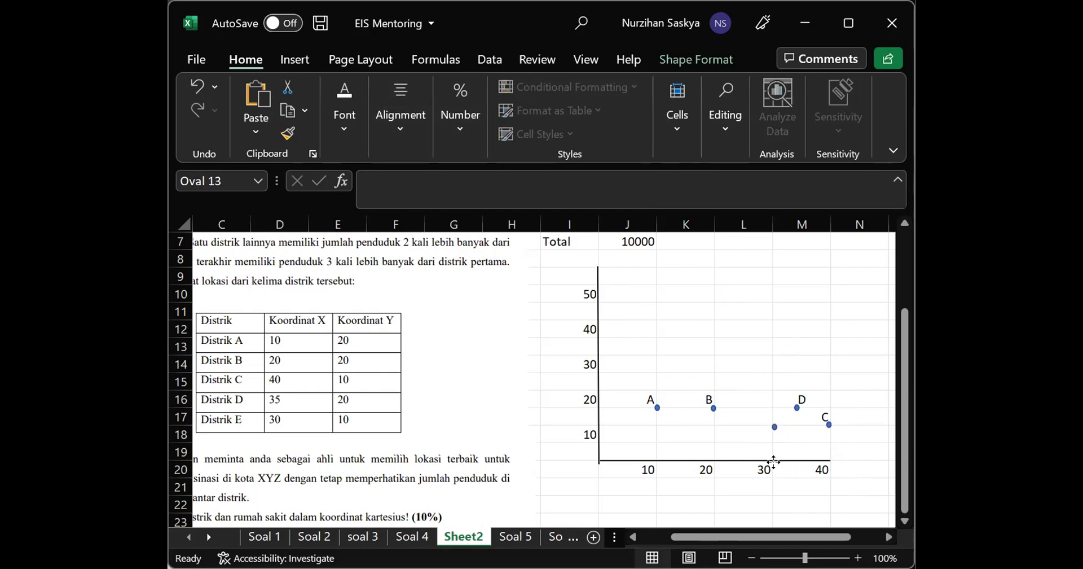
drag(773, 461, 771, 461)
click(774, 347)
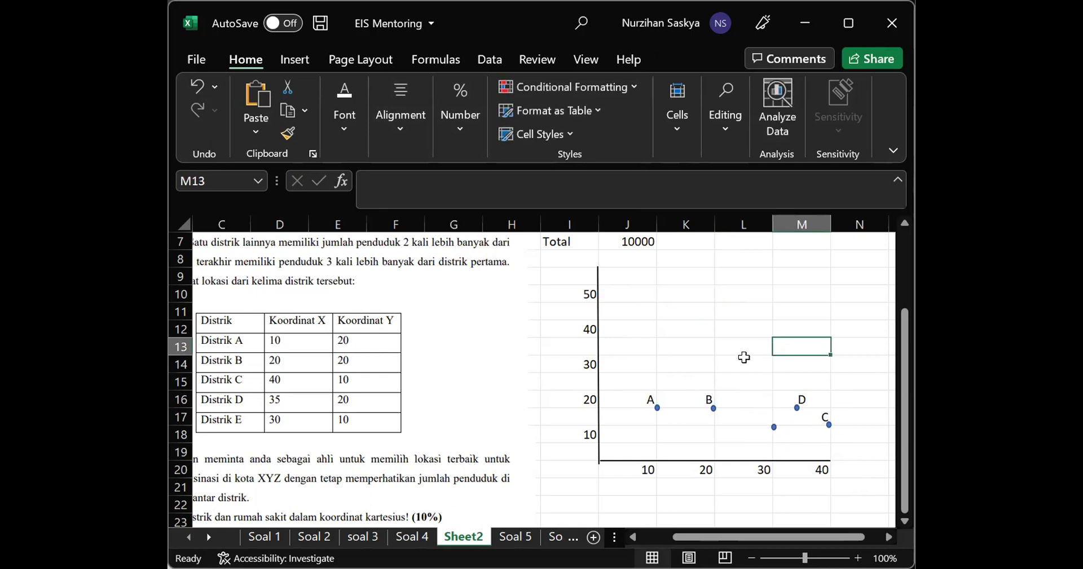
Label the point at (30, 10) with a right-aligned E in cell L18
click(754, 418)
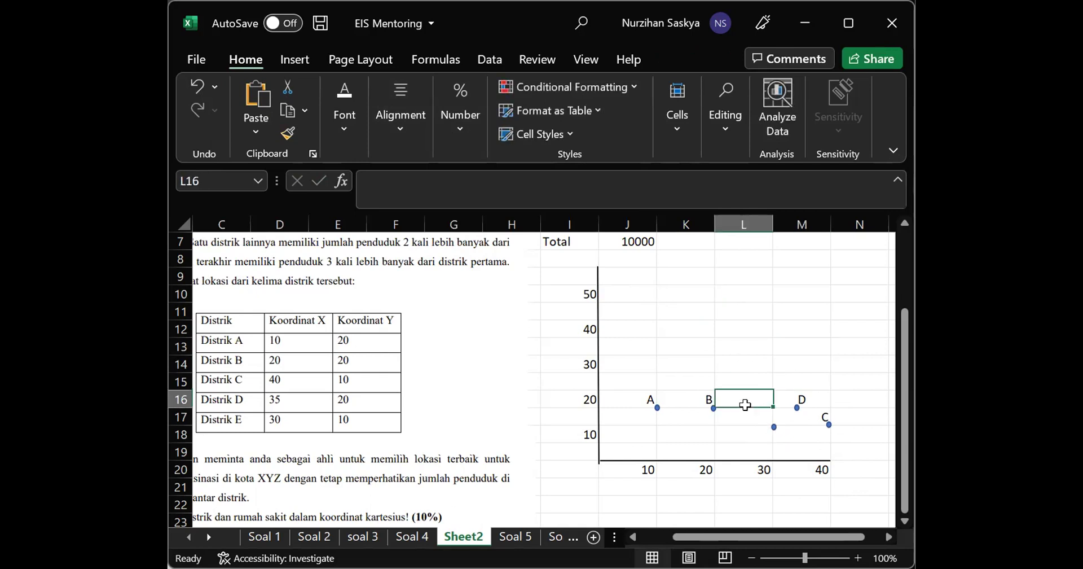
click(748, 433)
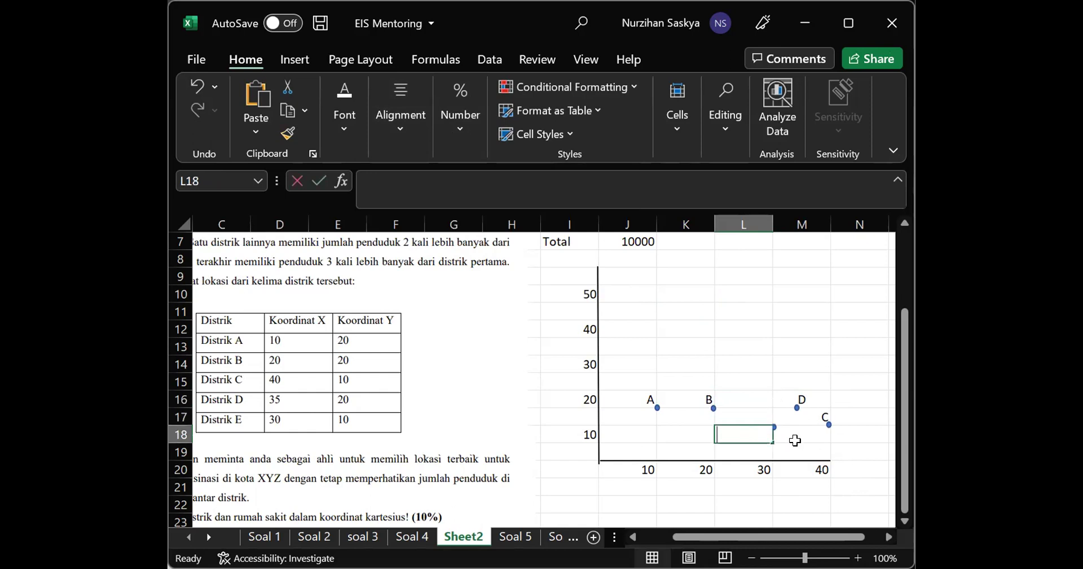
text(E)
key(ctrl+Return)
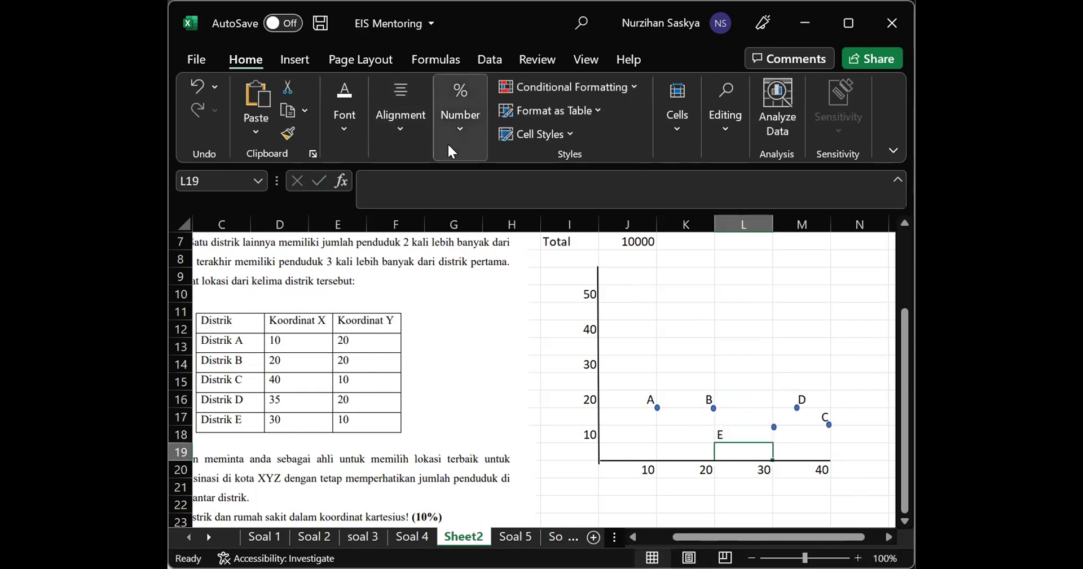
click(410, 114)
click(432, 210)
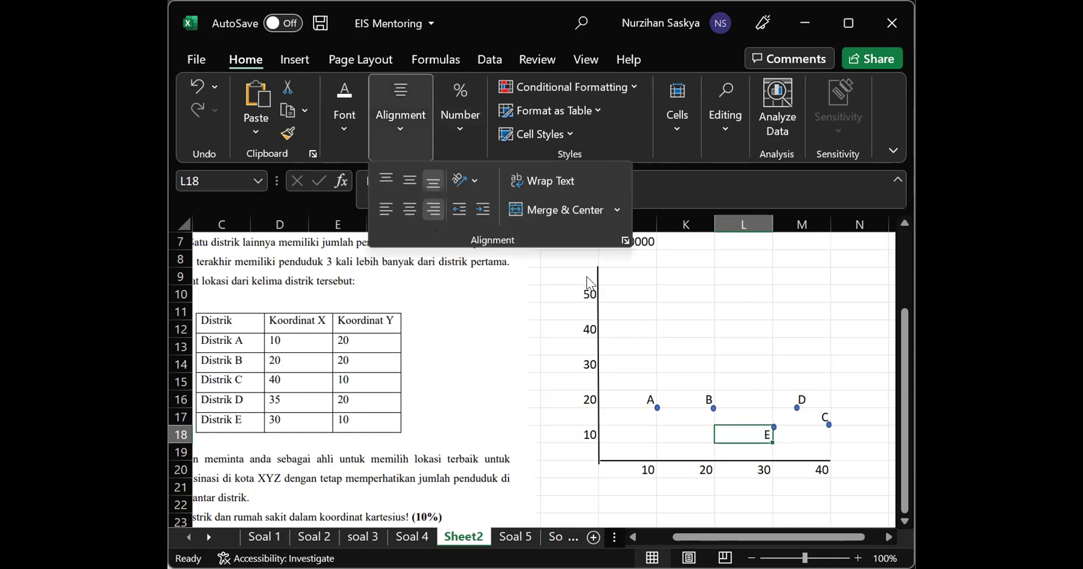
click(710, 317)
scroll(710, 316, left, 2)
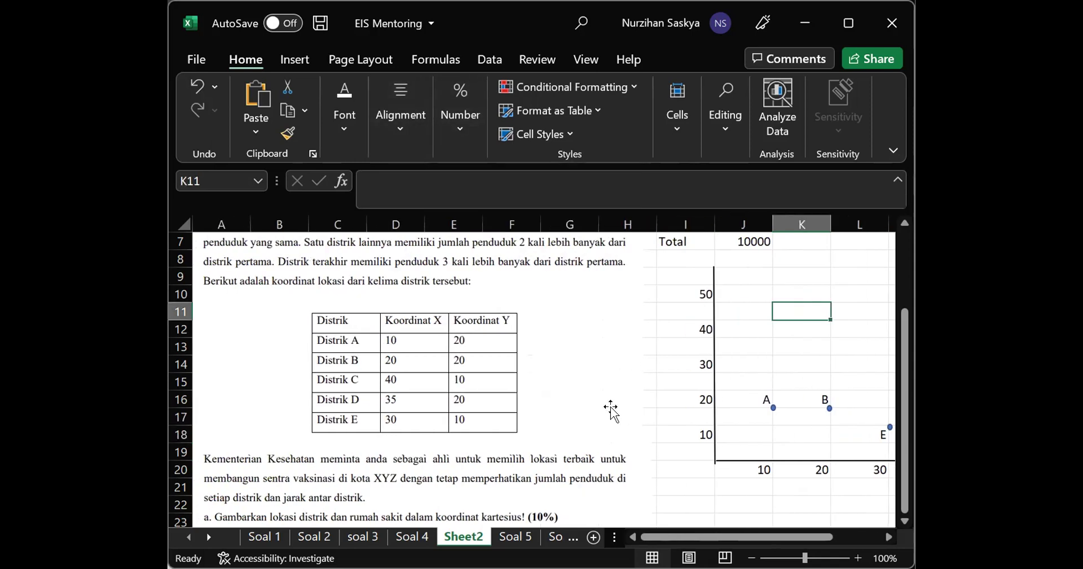
scroll(612, 411, down, 1)
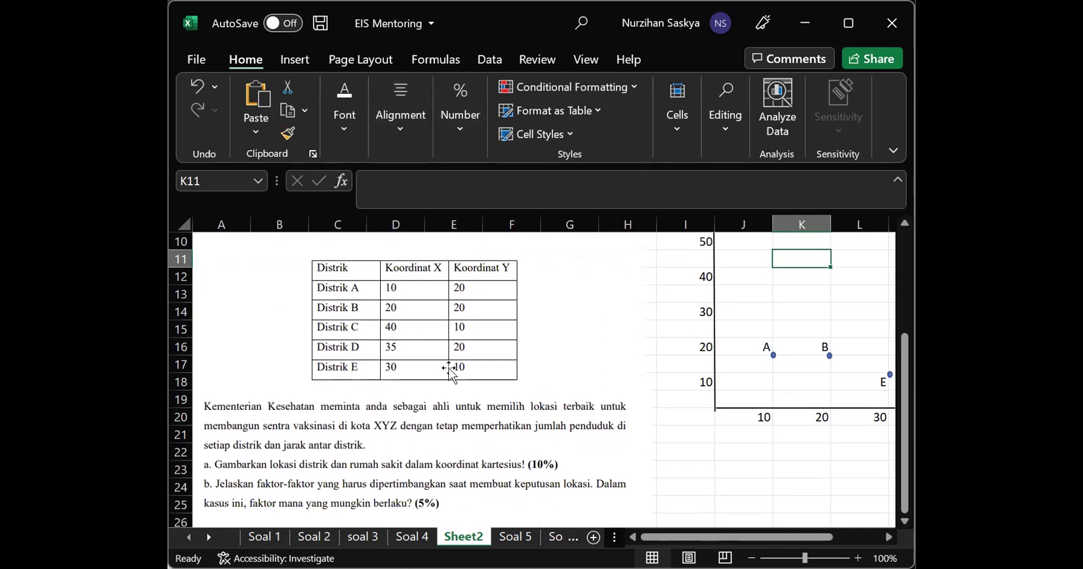
scroll(451, 373, up, 2)
scroll(451, 369, up, 1)
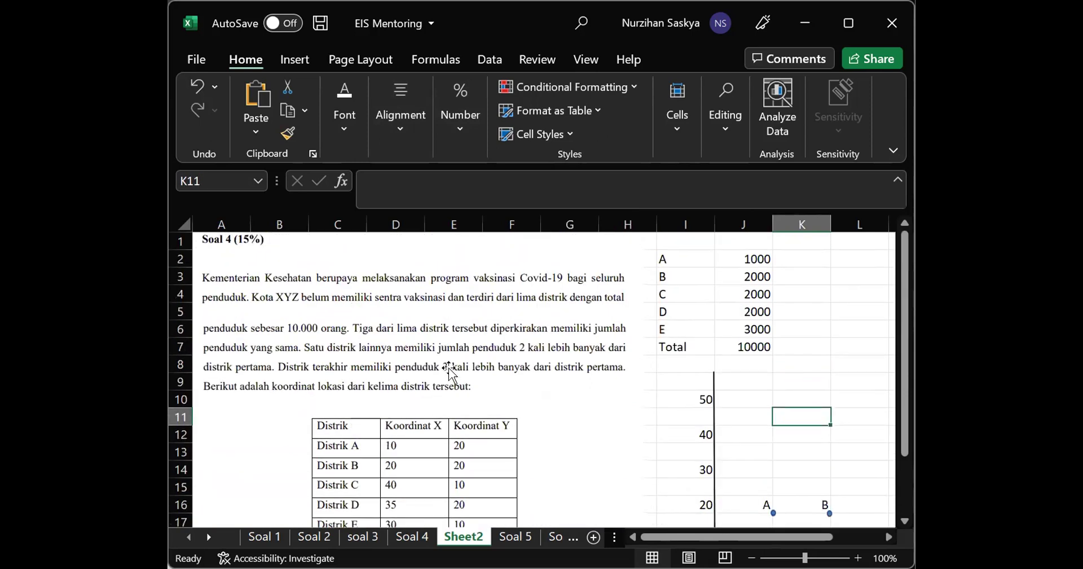
Read questions a and b below the district coordinate table and review the plotted points A to E
scroll(451, 369, down, 2)
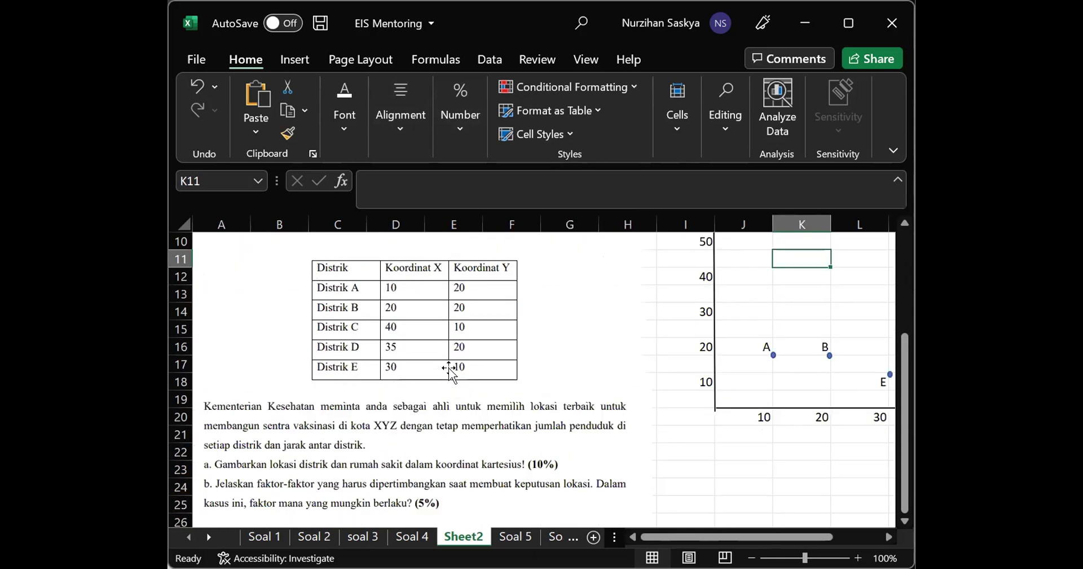
scroll(451, 372, down, 1)
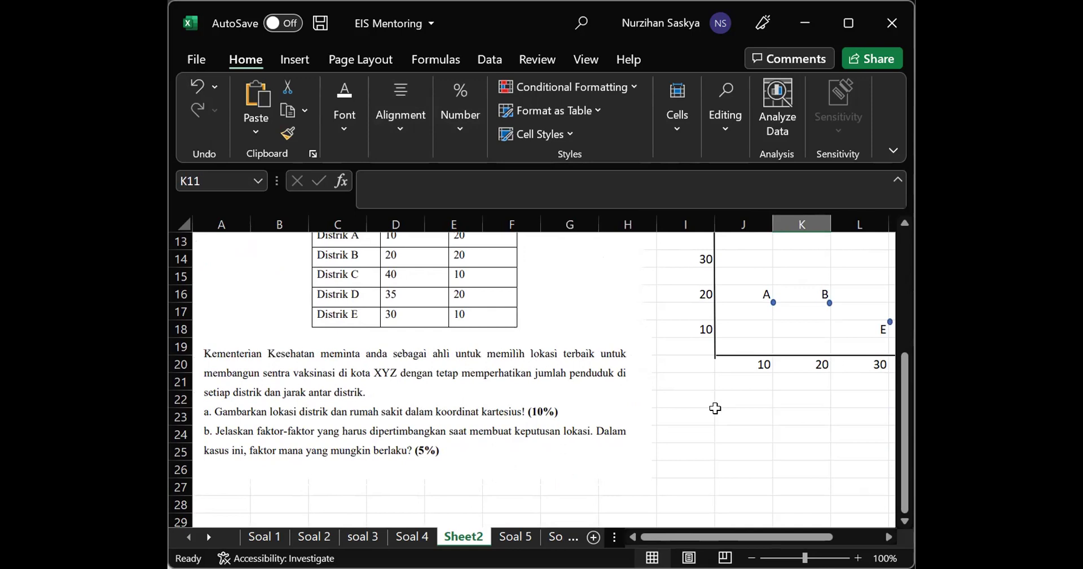
scroll(715, 408, right, 3)
scroll(716, 408, up, 2)
scroll(715, 408, down, 2)
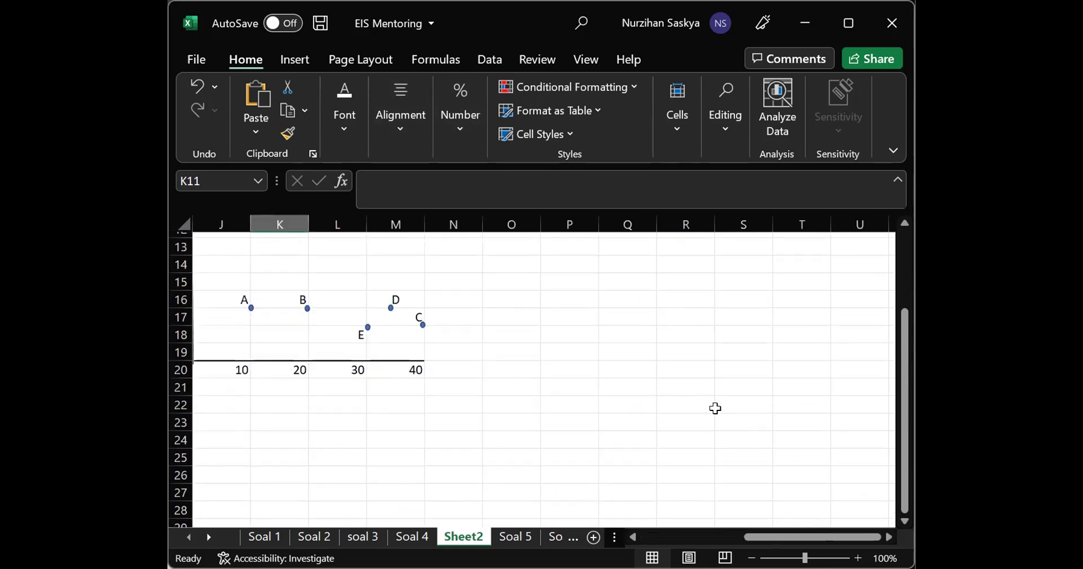
scroll(716, 408, up, 2)
scroll(716, 408, left, 2)
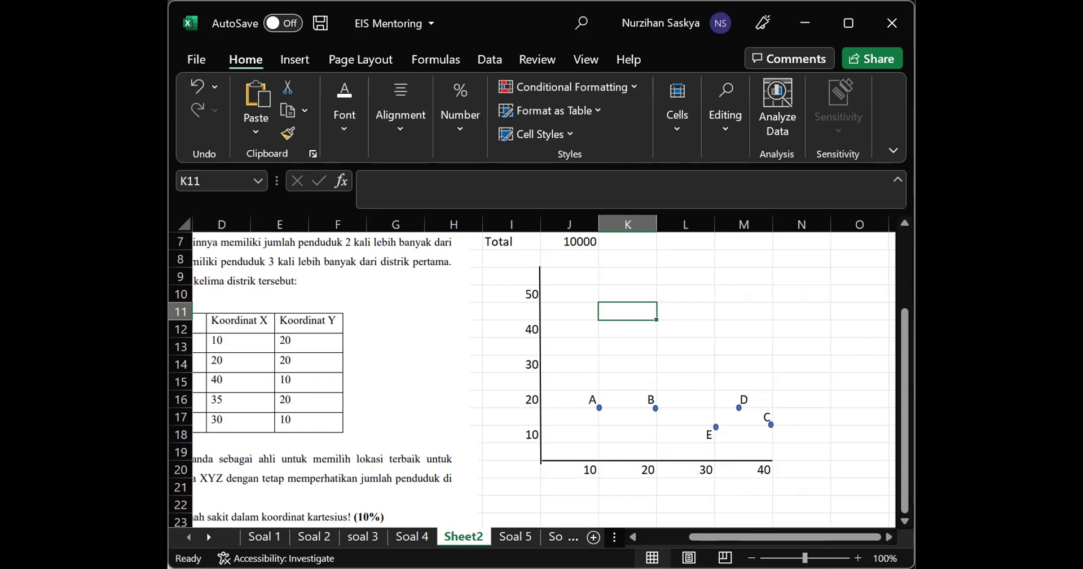
Enter the label "X=" in cell J22 below the coordinate plot
click(602, 498)
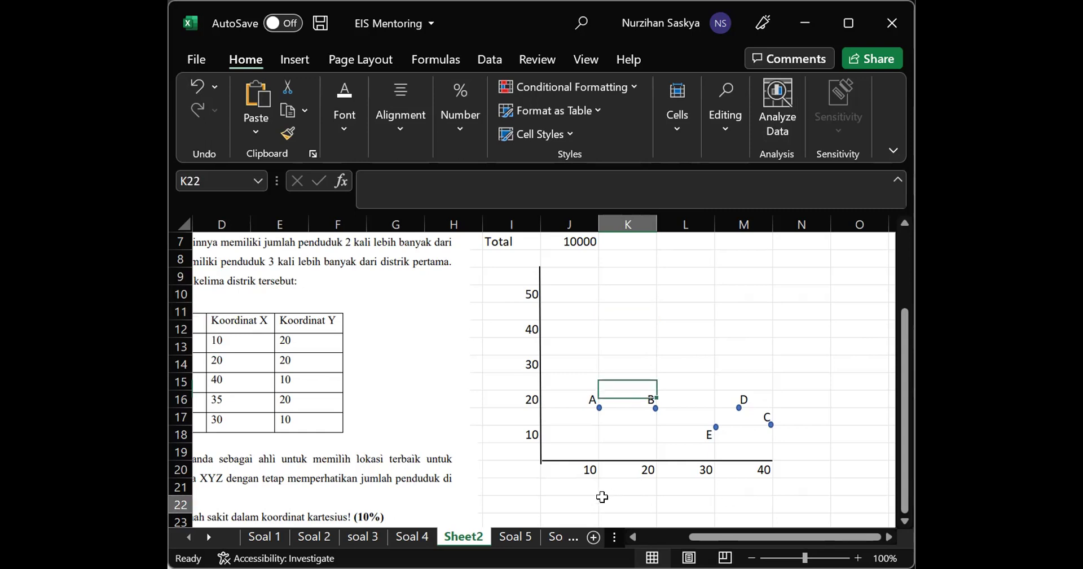
click(557, 497)
scroll(557, 497, down, 1)
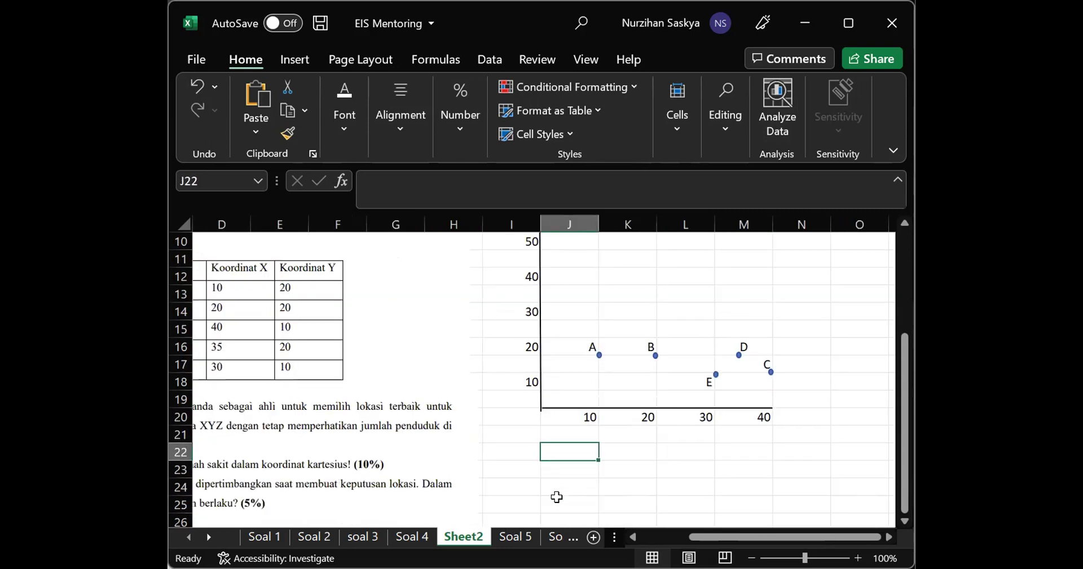
text(X)
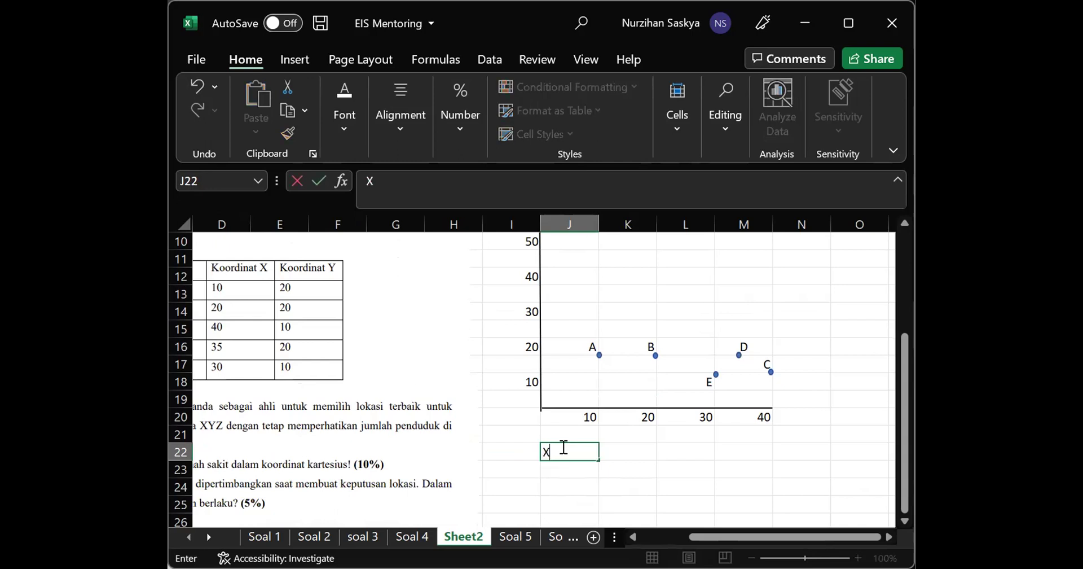
text(=)
Start the weighted X-coordinate formula in K22 with district A's term (10*1000)
click(639, 443)
text(=)
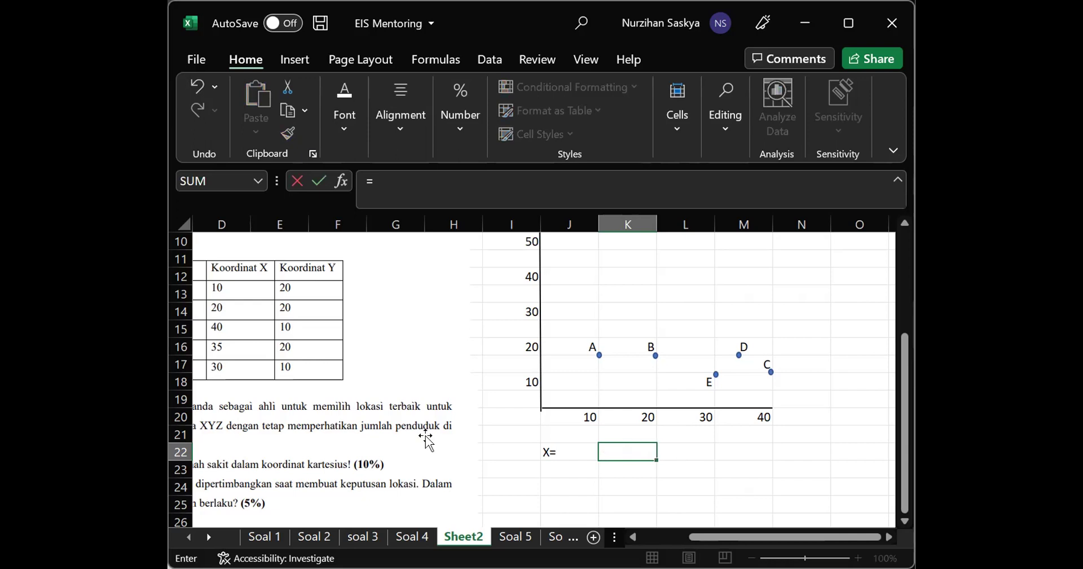
scroll(427, 440, left, 3)
scroll(427, 440, right, 3)
text(()
text(1q)
key(BackSpace)
text(0)
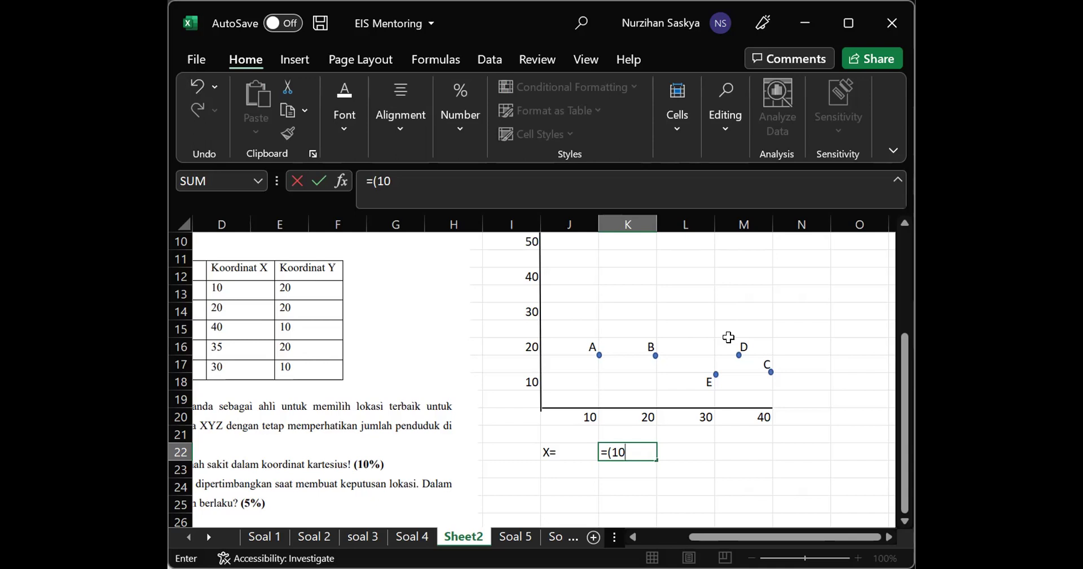
text(*1000))
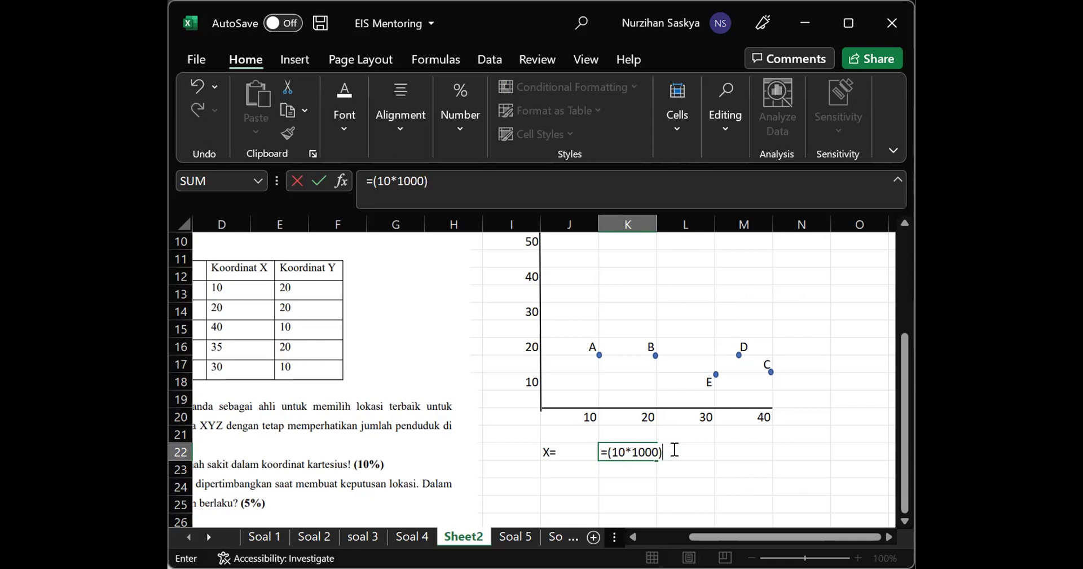
Extend the K22 formula with (20*2000) for district B and 40*2000 for district C
text(+(20*!000)
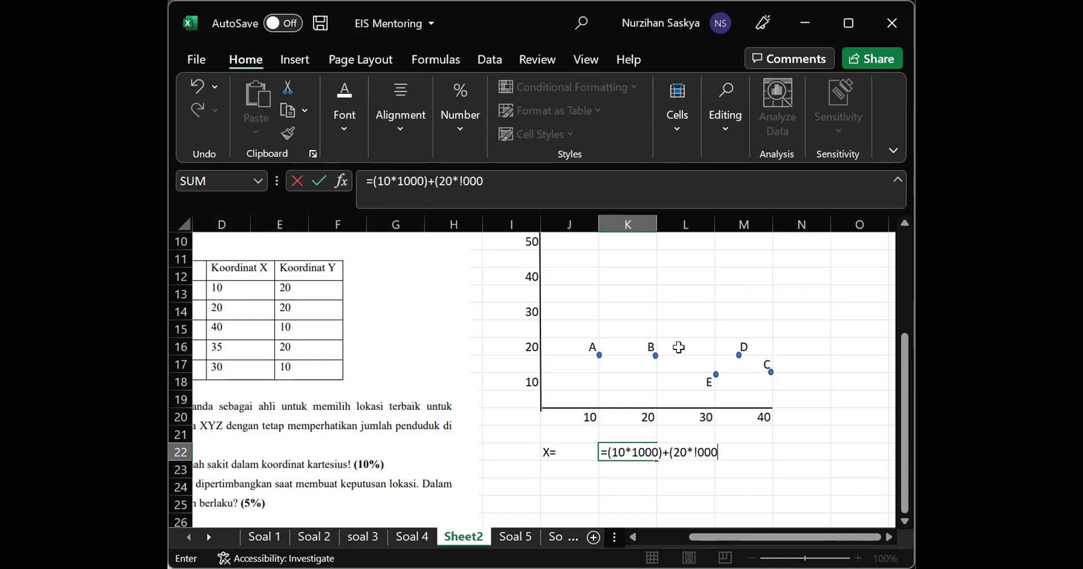
key(BackSpace)
key(BackSpace)
key(BackSpace)
key(BackSpace)
text(1000)+()
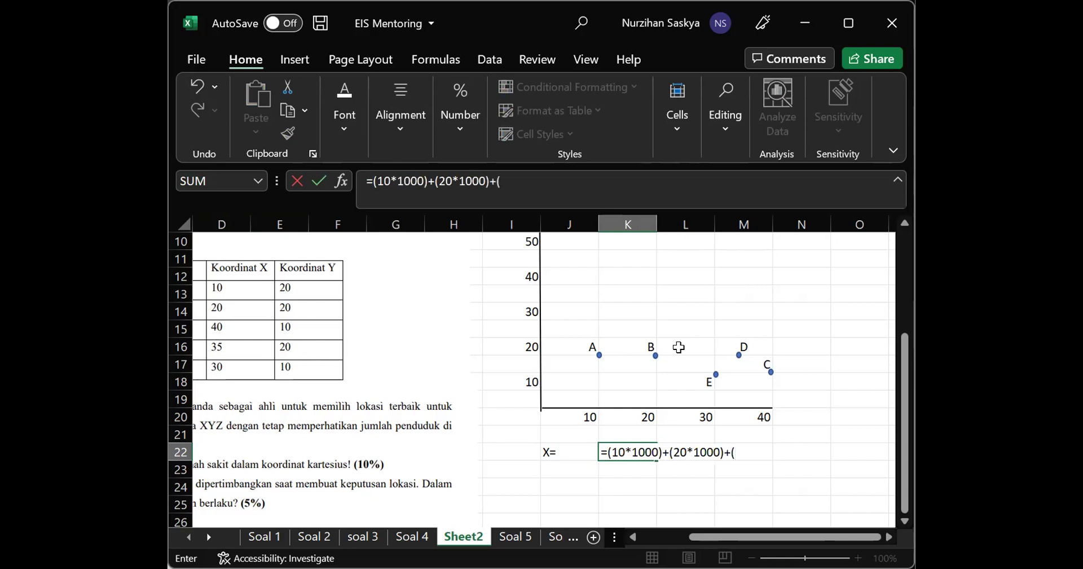
text(40*)
click(698, 453)
text(2)
key(Delete)
text(2000)
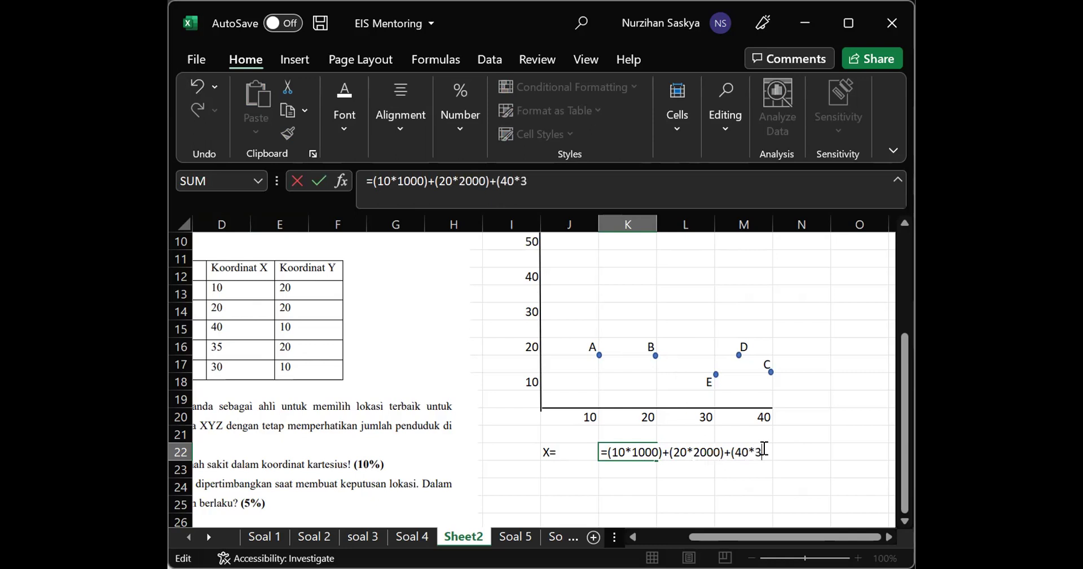
Add district D's term (35*2000) to the K22 formula and begin district E's term with 40
text()+()
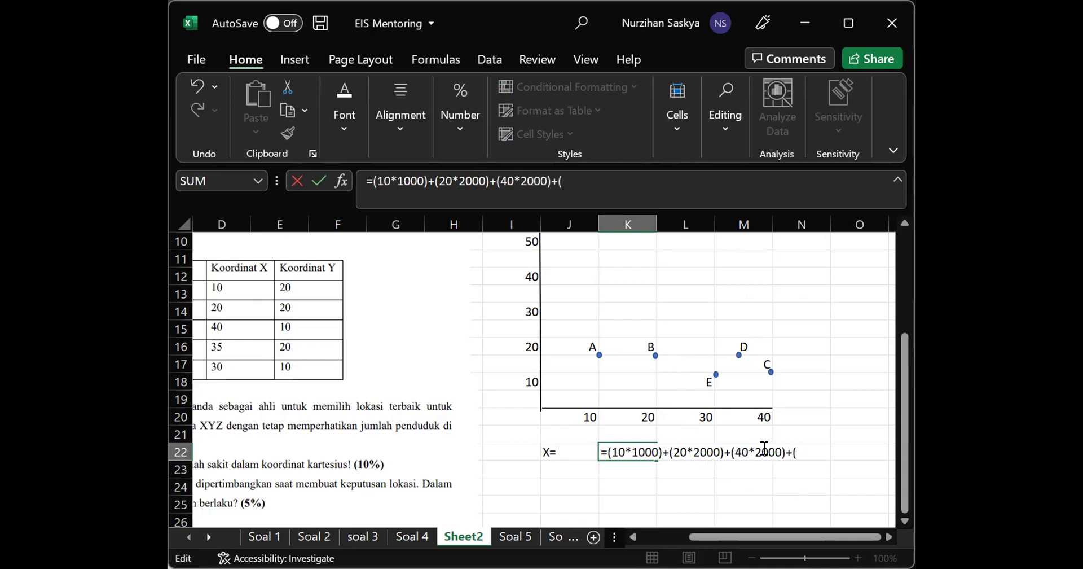
text(4)
key(BackSpace)
text(34)
key(BackSpace)
text(5*)
scroll(764, 447, up, 3)
scroll(643, 397, down, 3)
text(2000)+(40*)
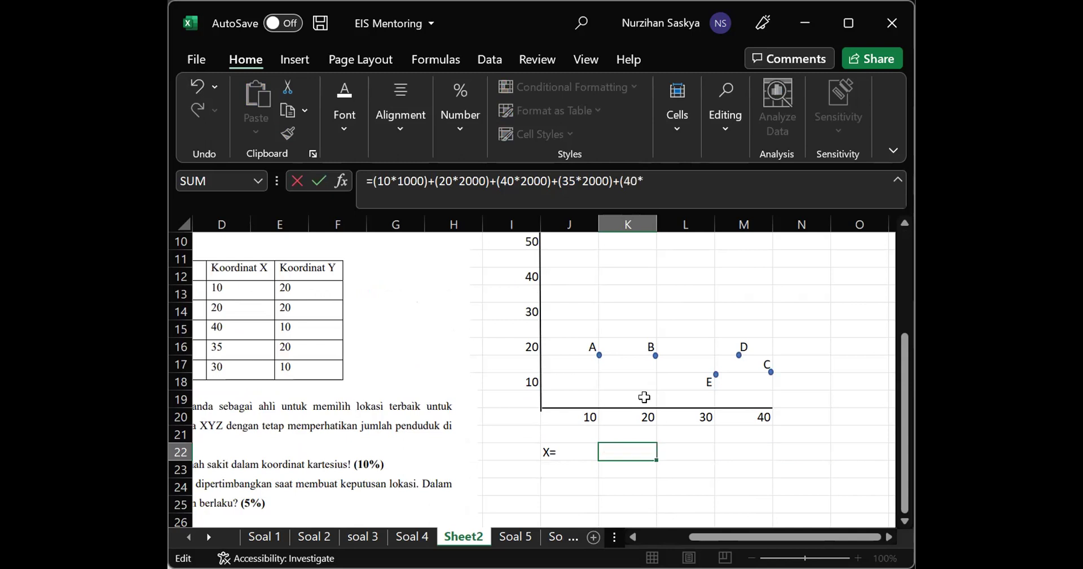
Finish the K22 formula with a weight of 3000 for district E, enclosing the whole sum in parentheses and dividing it by 10000
scroll(644, 397, up, 3)
scroll(645, 398, down, 2)
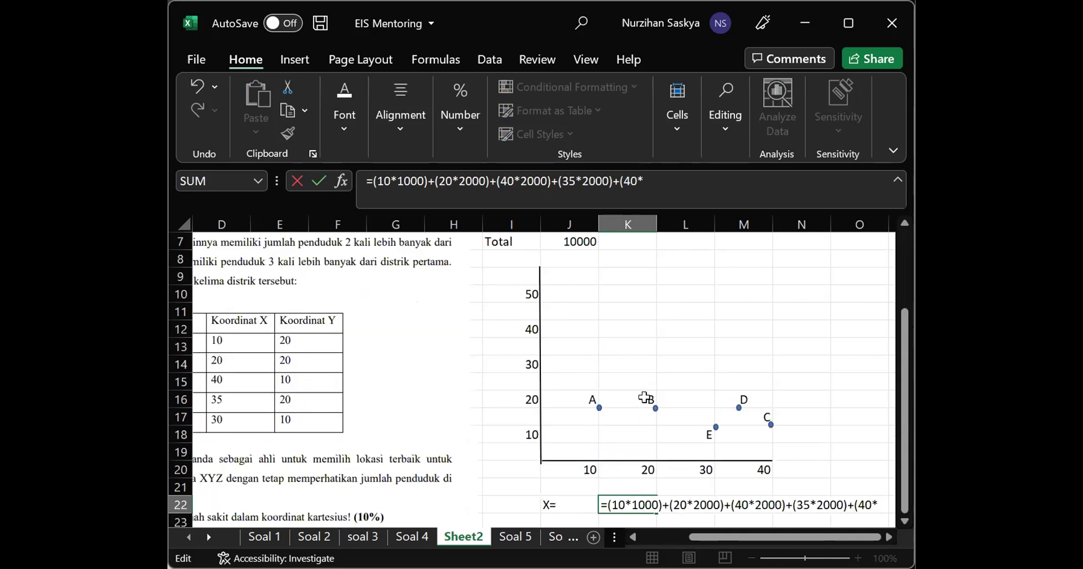
text(3000))
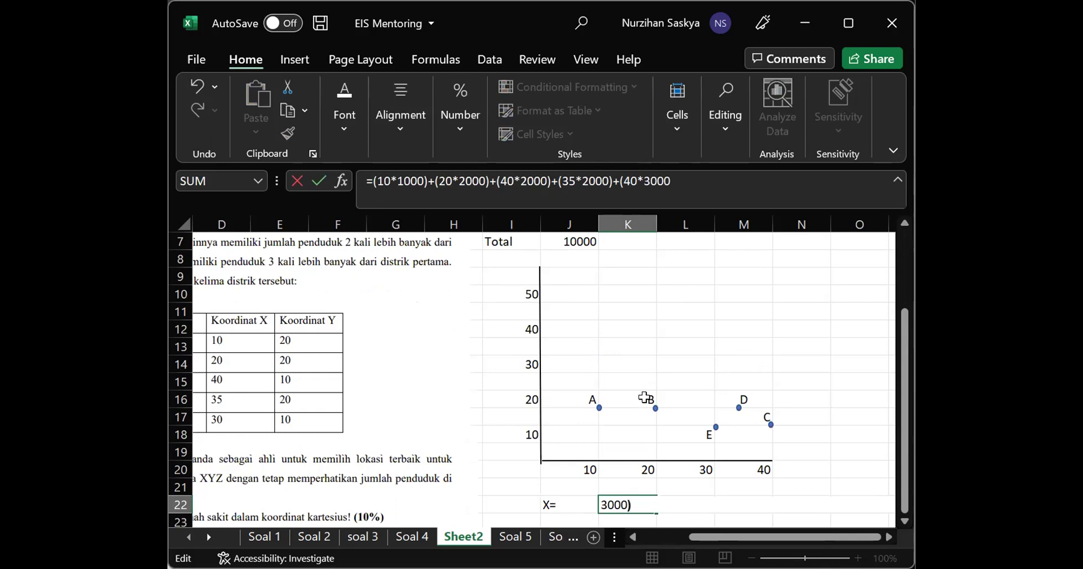
text()/10000)
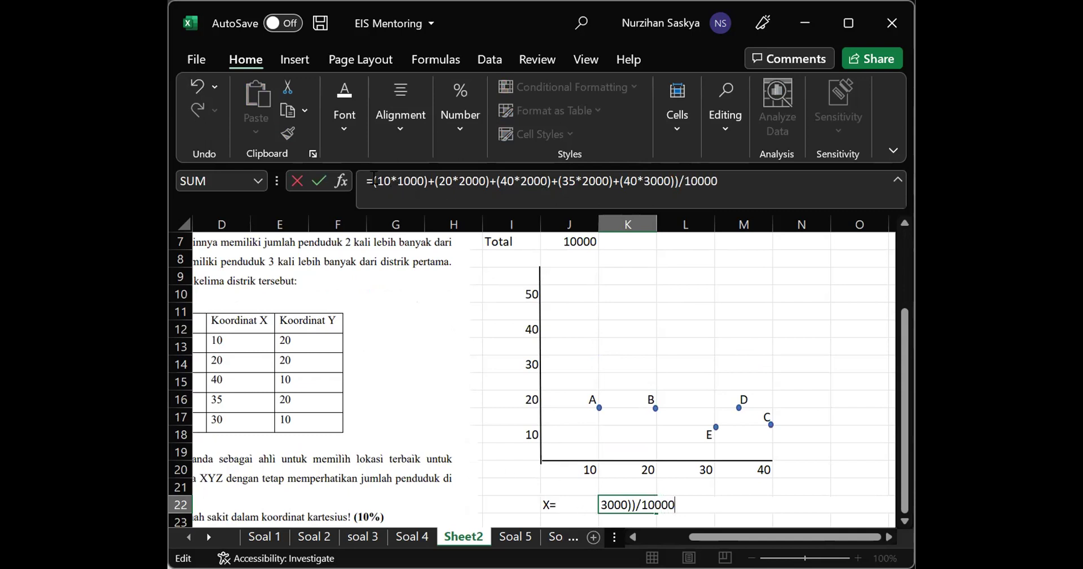
click(373, 180)
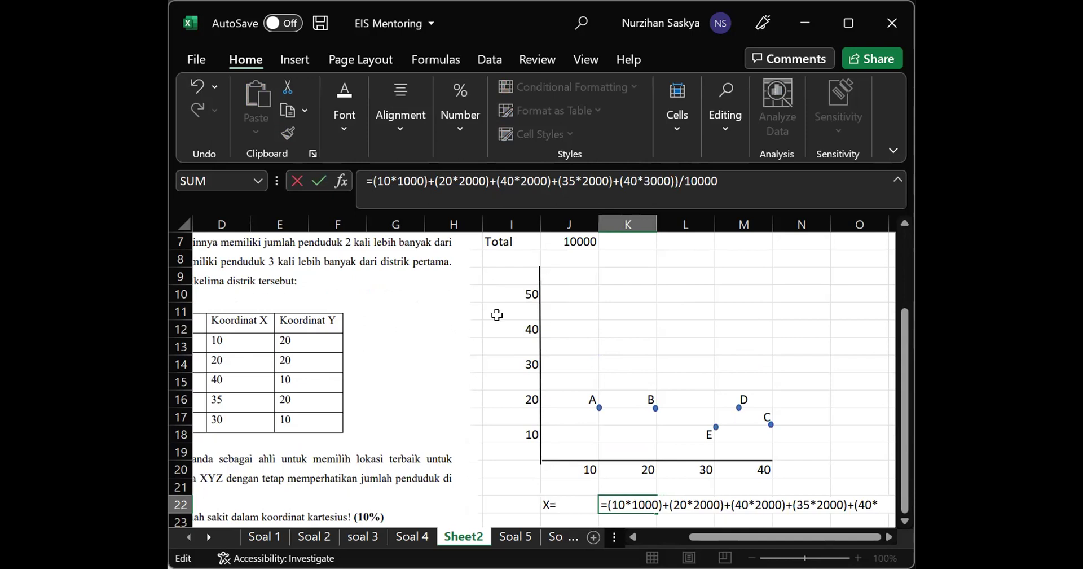
key(Return)
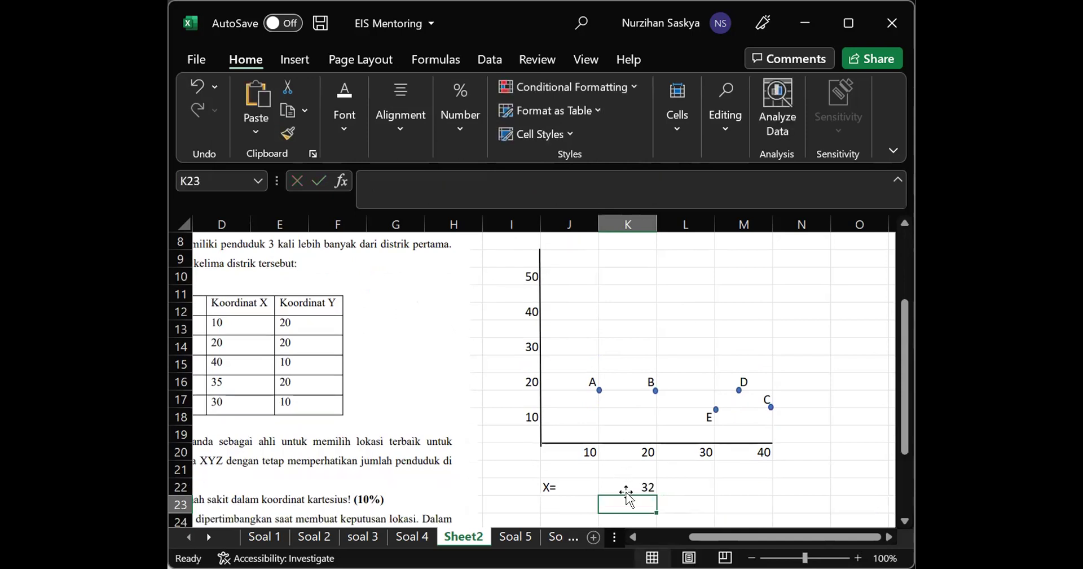
click(628, 483)
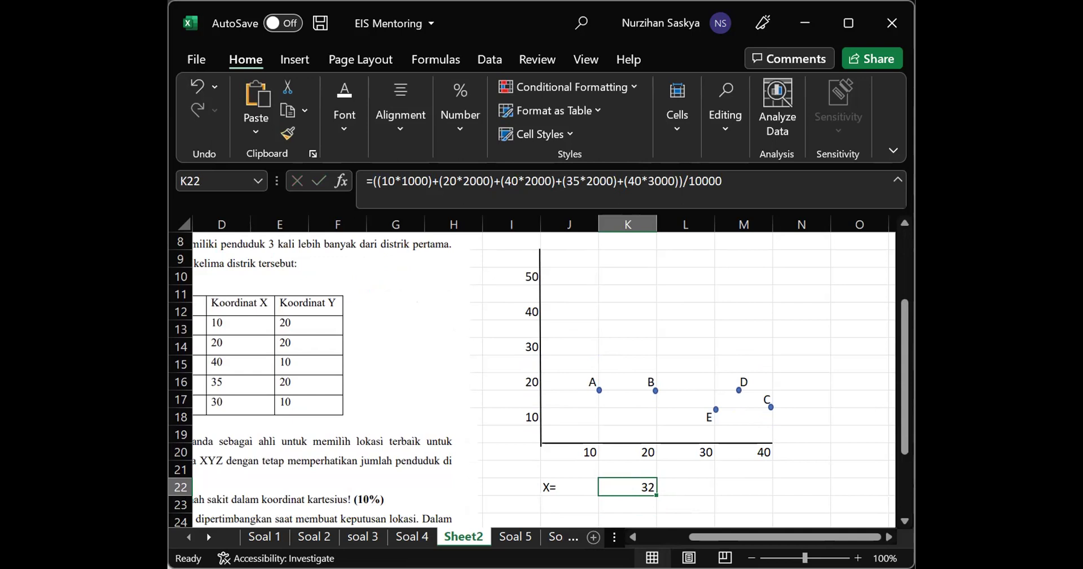
Enter the label "Y=" in cell J23
scroll(726, 436, down, 1)
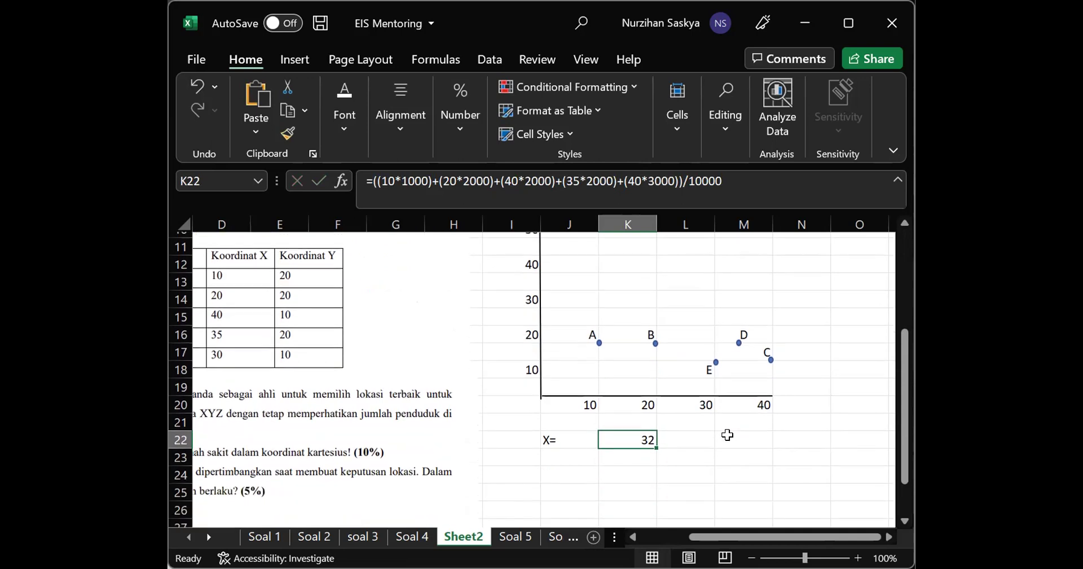
click(585, 453)
text(Y=)
Start the weighted Y-coordinate formula in K23 with a double opening parenthesis and district A's 20*1000
click(640, 453)
text(=)
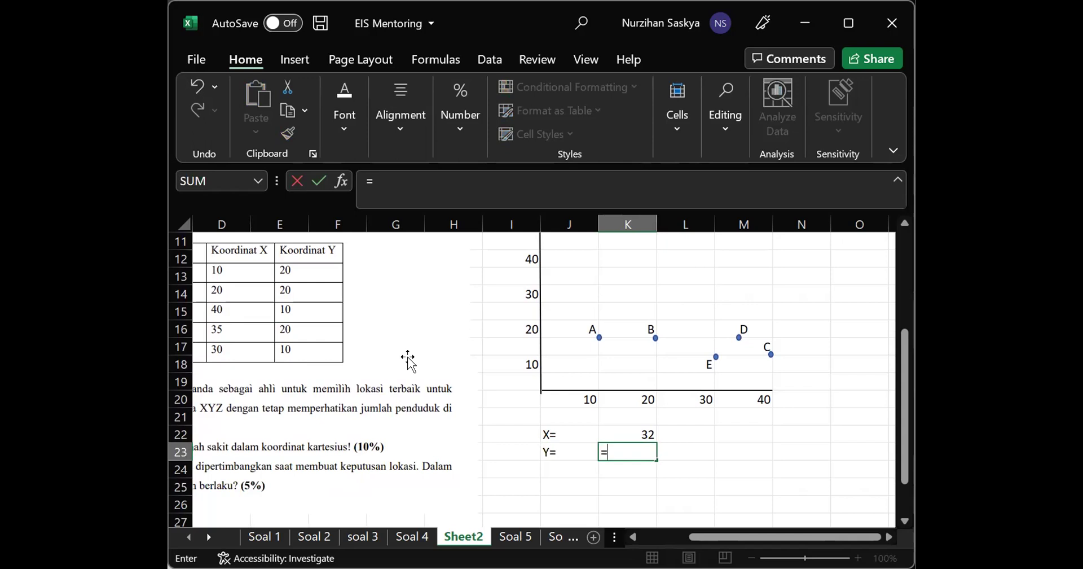
text(((20*1000+)
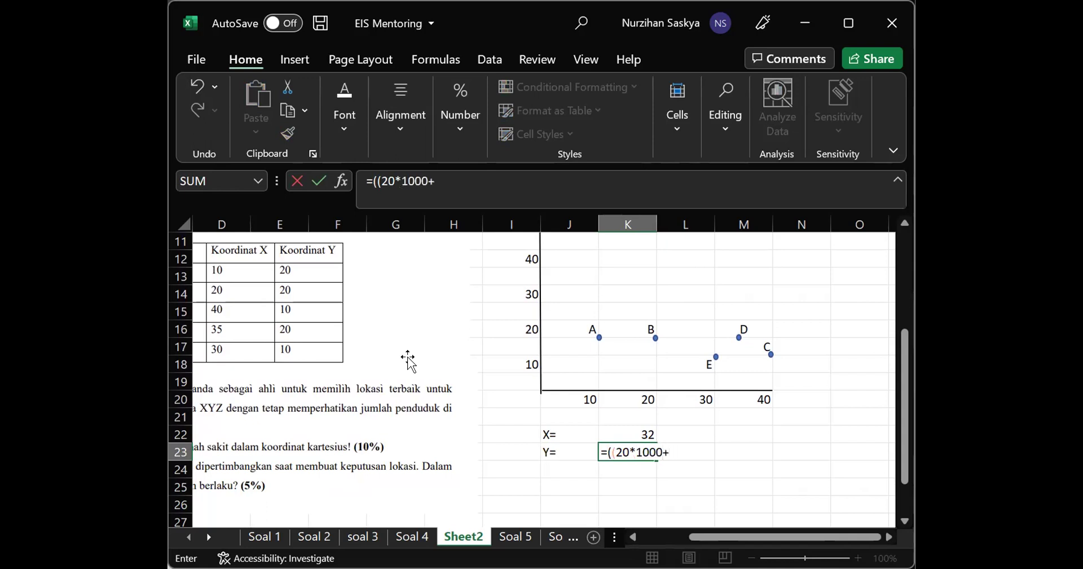
key(BackSpace)
key(BackSpace)
text()+()
key(BackSpace)
key(BackSpace)
key(BackSpace)
text(0+)
key(BackSpace)
Extend the K23 formula with (20*2000) for district B and 10*2000 for district C
text()+(10*)
text(20)
text(*)
text(2000)+)
text((10)
text(*)
text(2000)
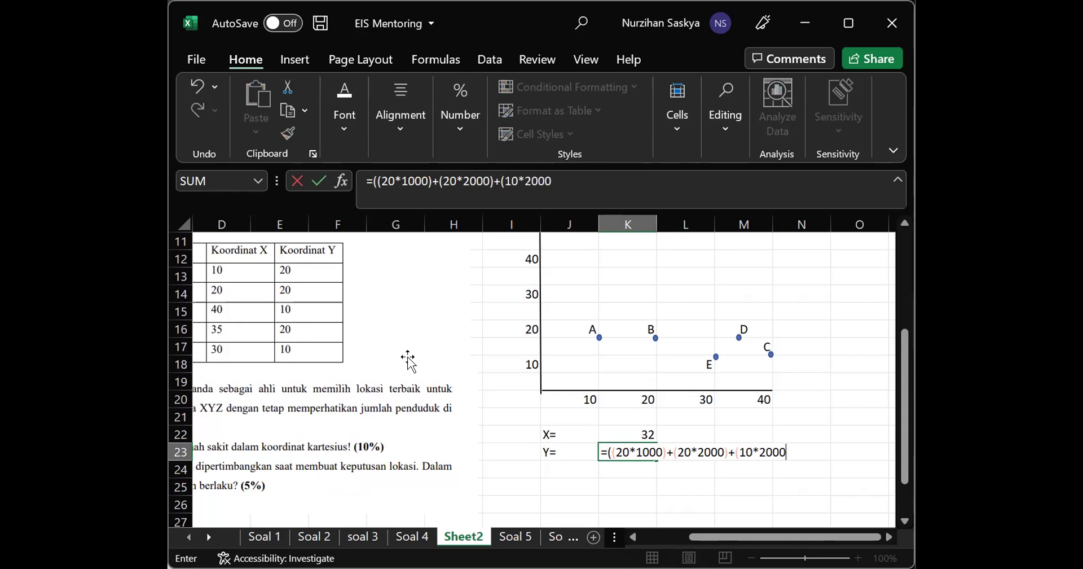
Complete the K23 formula with (20*2000) for district D and (10*3000) for district E, and divide the sum by 10000
text()+(20*2000)+)
text(10)
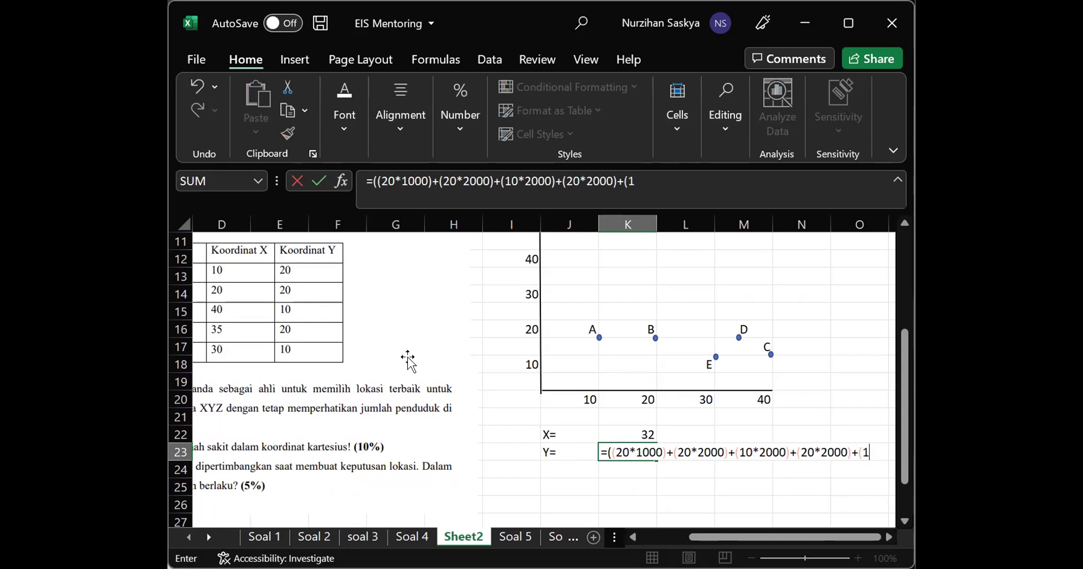
text(*3000))/)
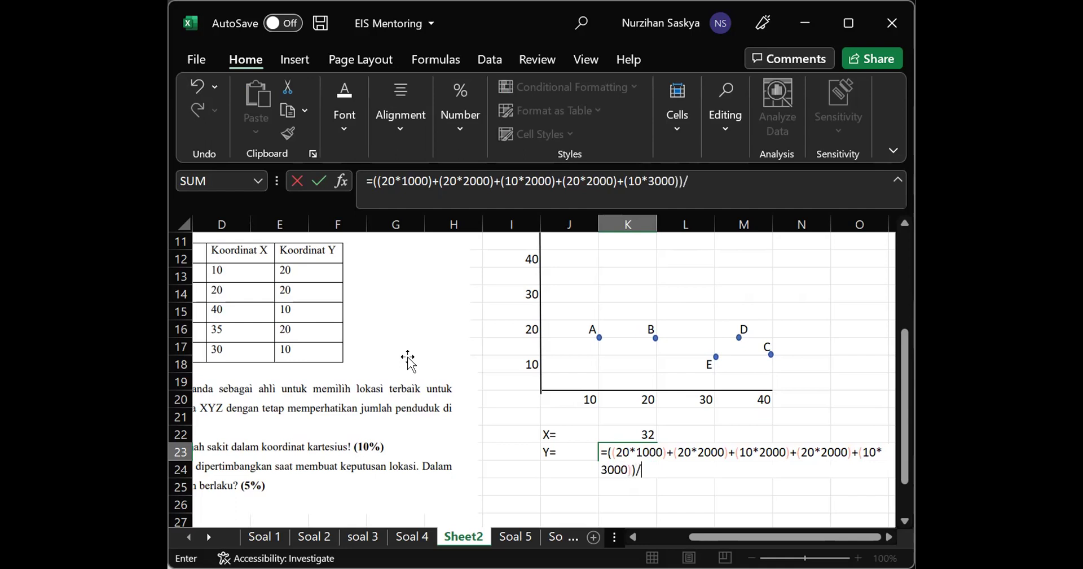
text(10000)
key(Return)
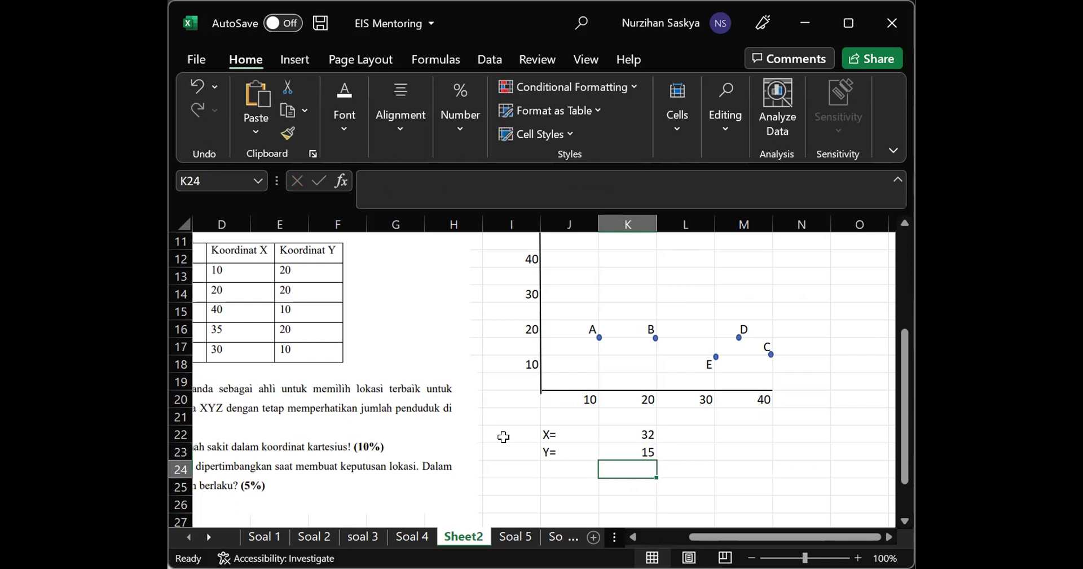
Duplicate point B's marker and place the copy between points E and D at about (32, 15), the coordinates calculated in K22:K23
click(630, 432)
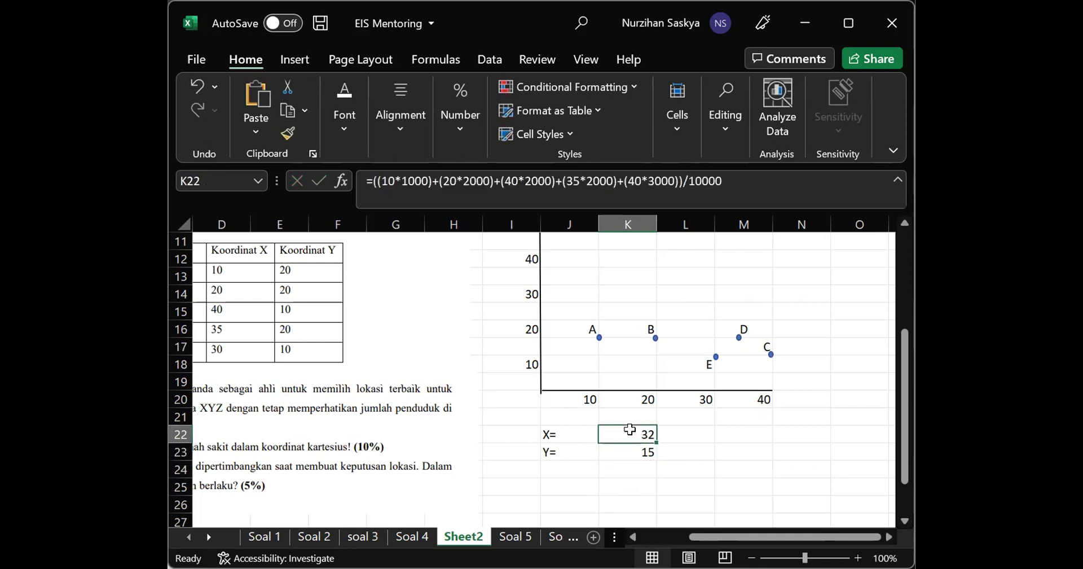
drag(629, 431, 638, 448)
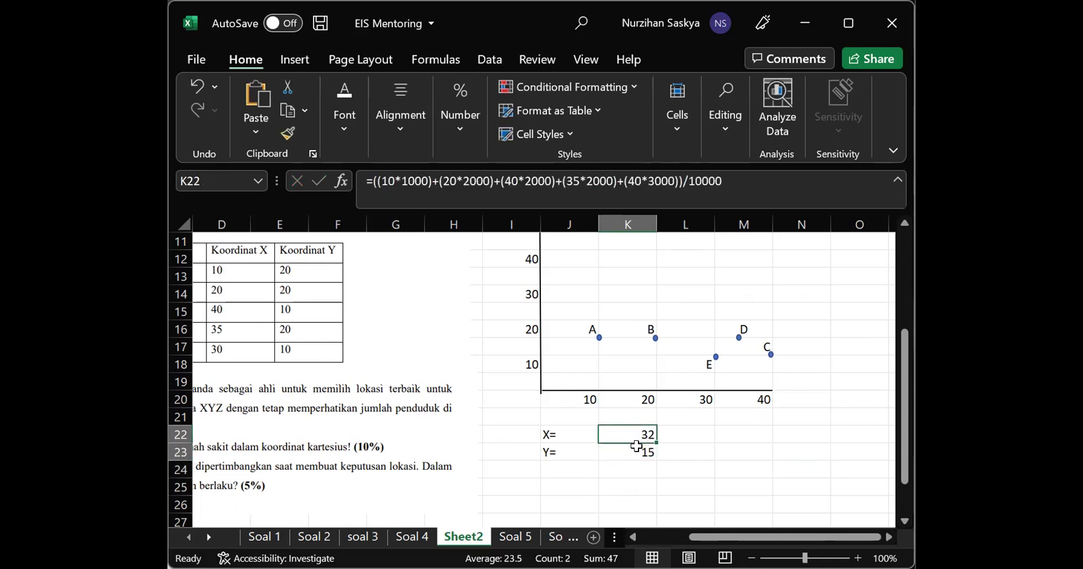
click(721, 437)
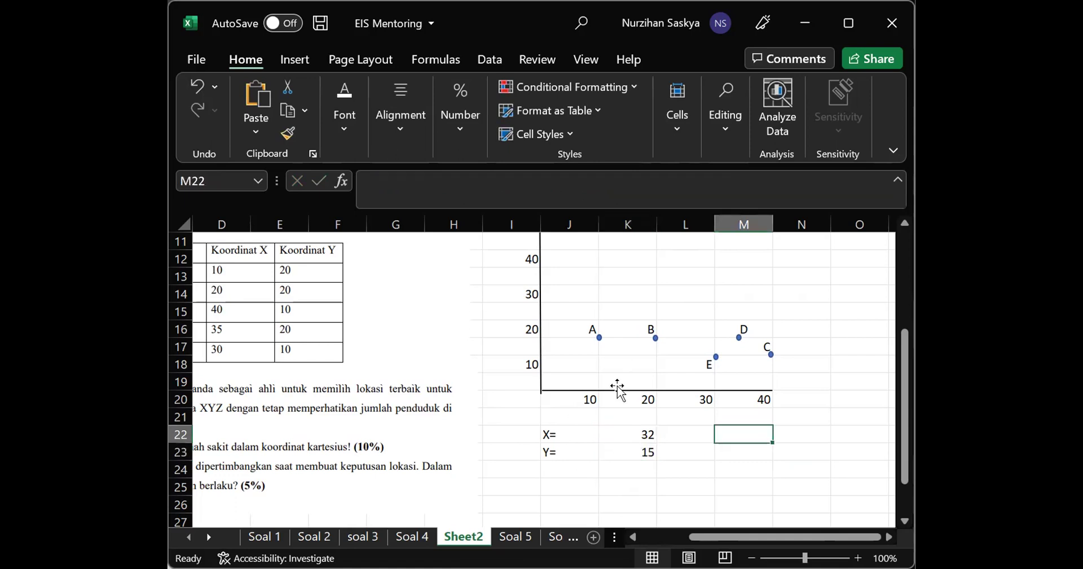
click(654, 337)
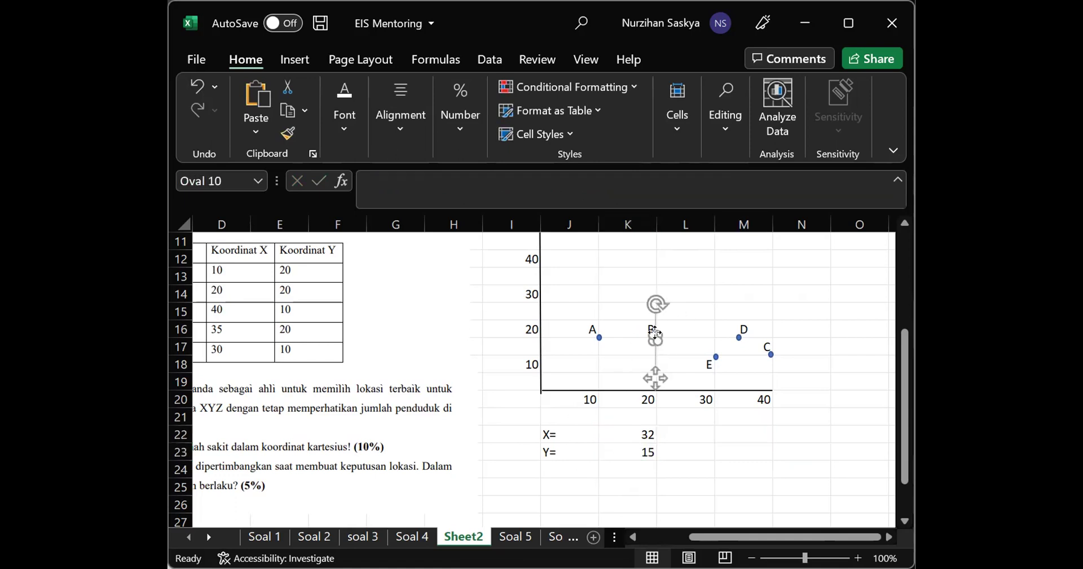
key(ctrl+d)
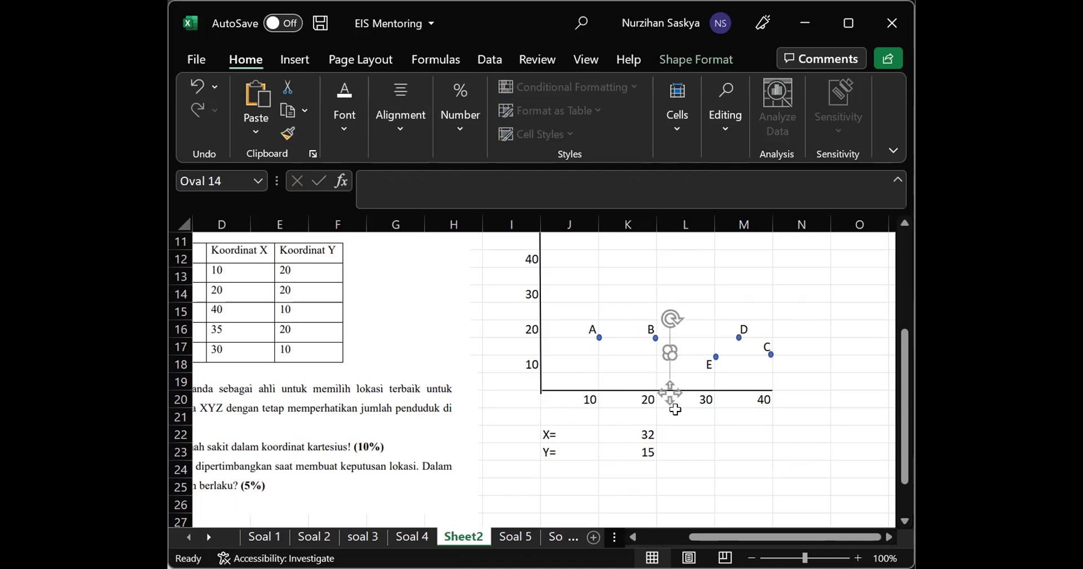
drag(670, 393, 726, 387)
click(699, 340)
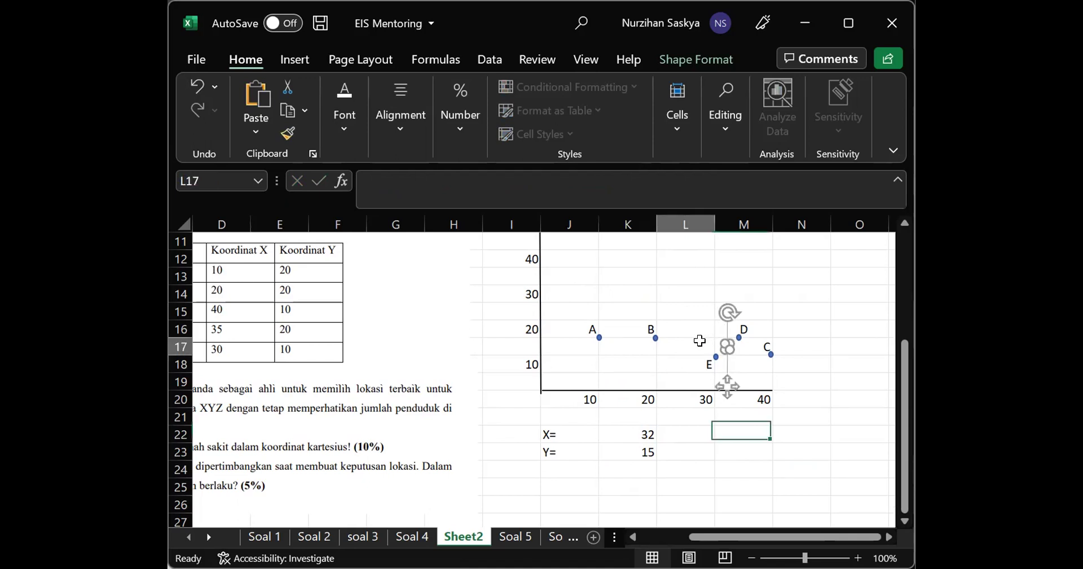
click(723, 311)
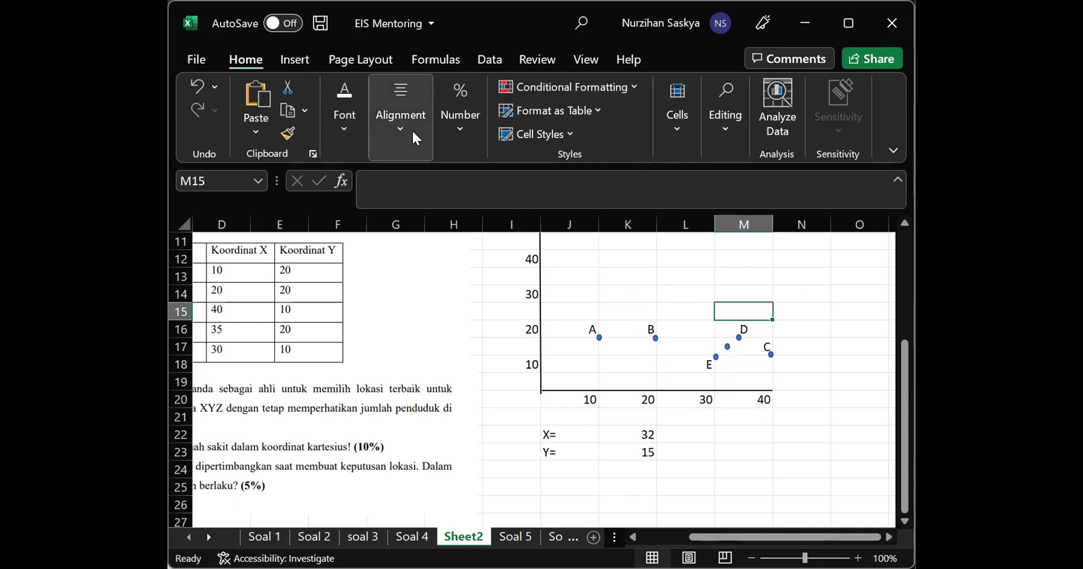
Insert a text box next to the unlabelled marker between points E and D
click(294, 57)
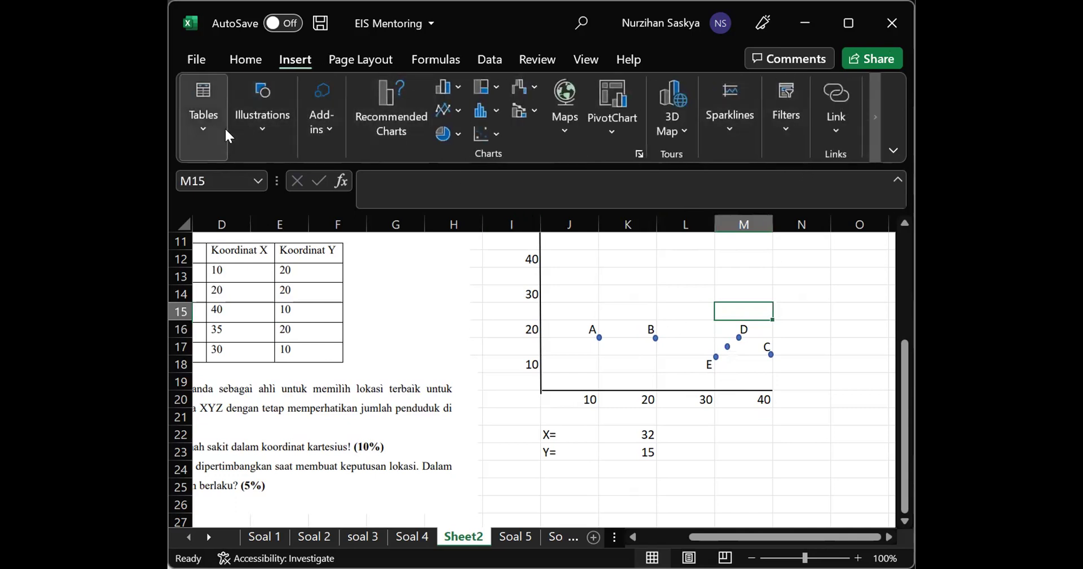
click(273, 117)
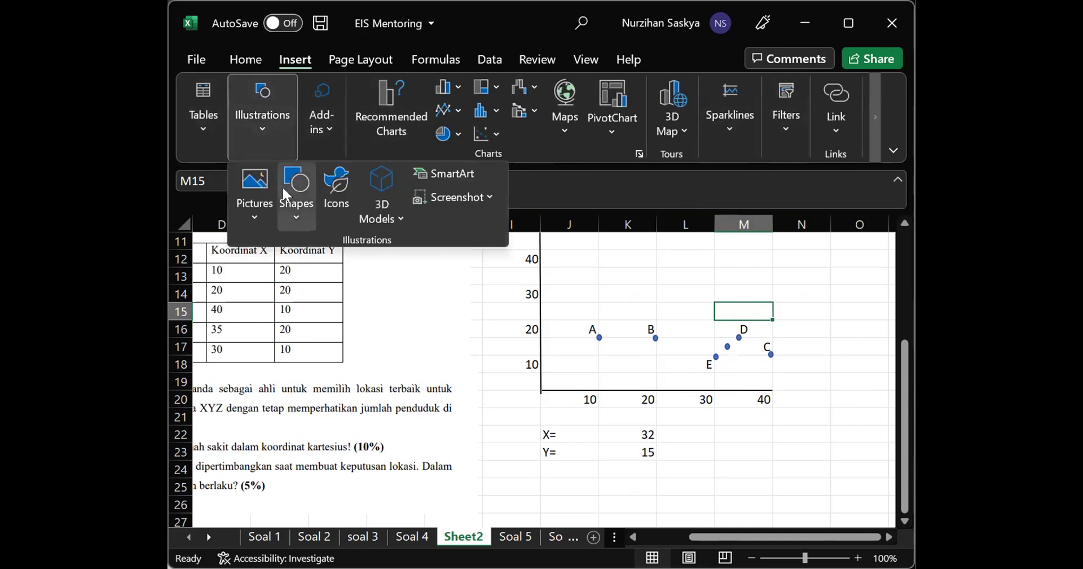
click(272, 89)
click(244, 51)
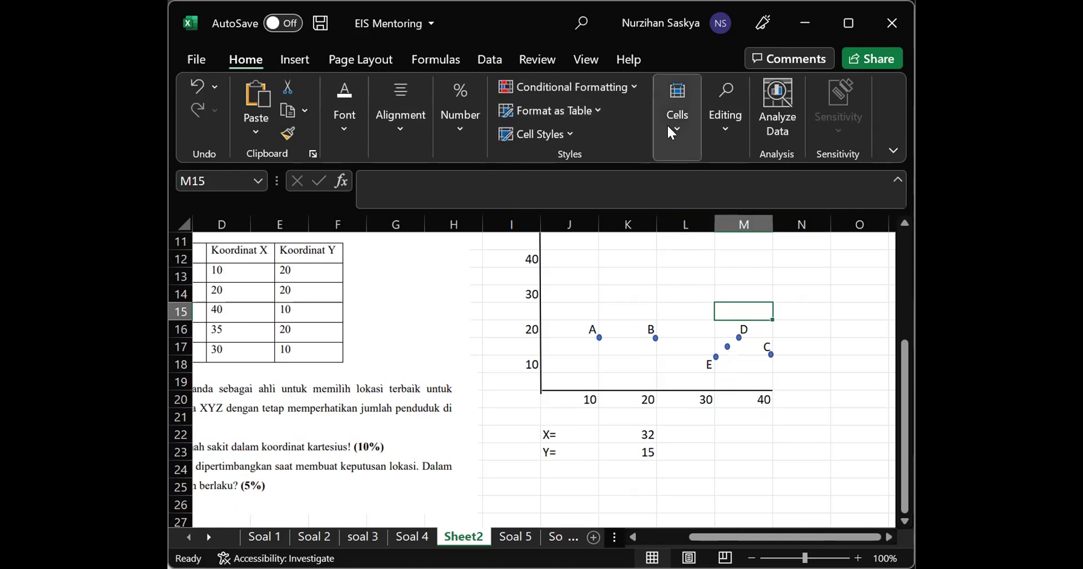
click(725, 133)
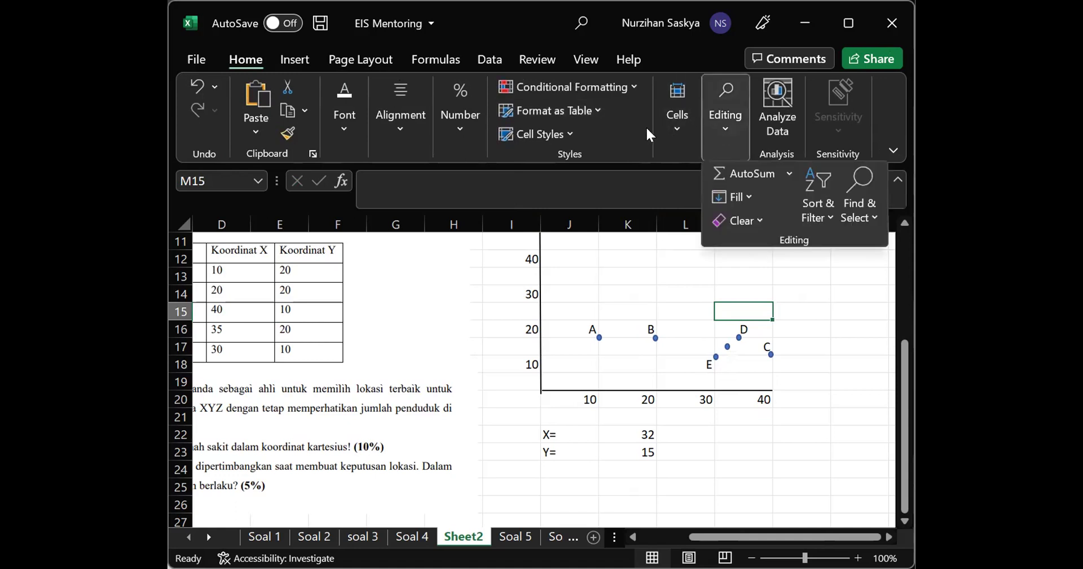
click(295, 57)
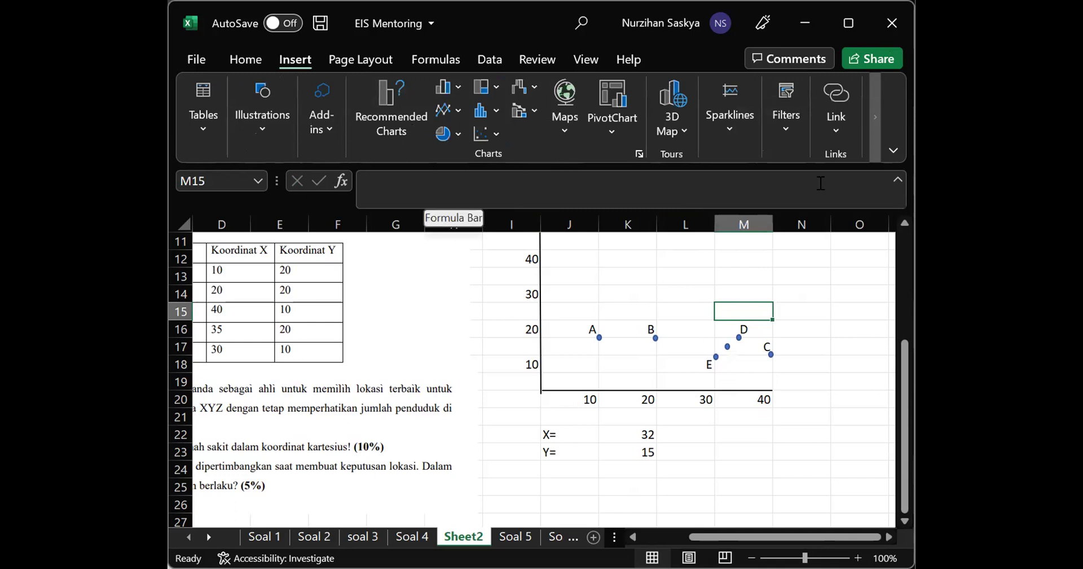
click(875, 116)
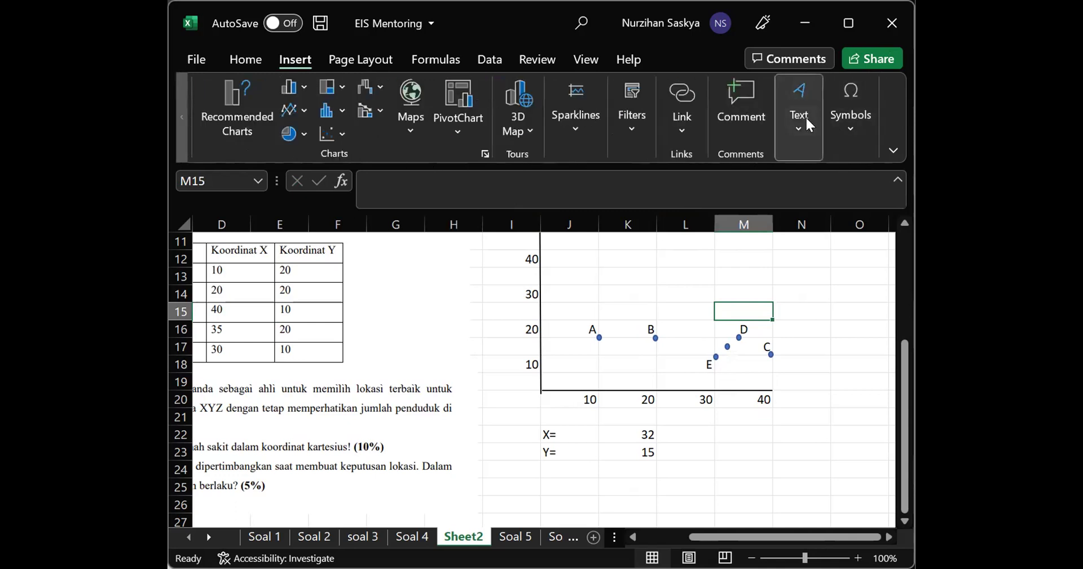
drag(698, 332, 731, 343)
Enter RS in the new text box and enlarge the box so the whole label fits
text(F)
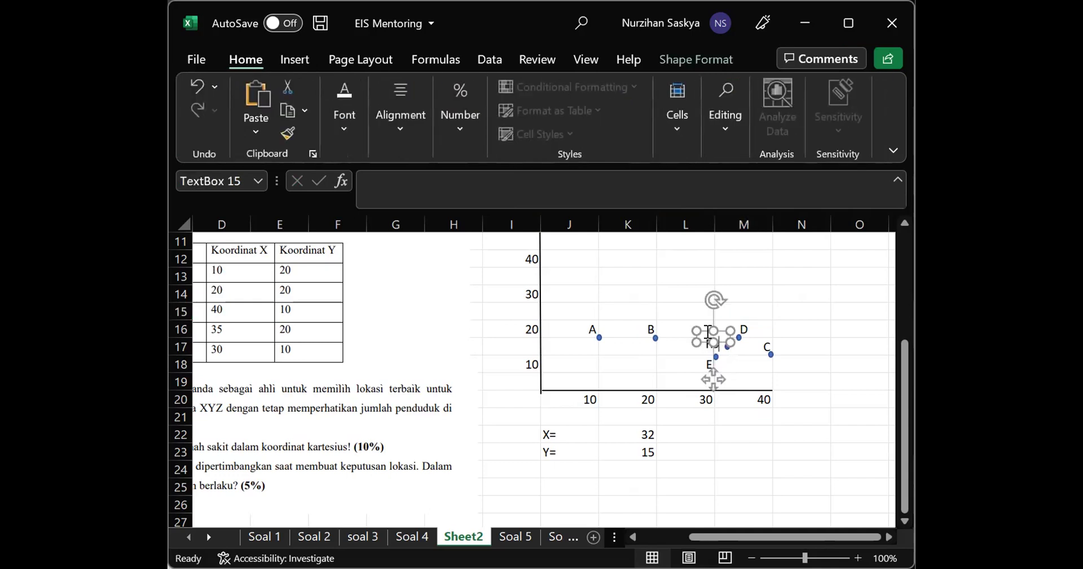
key(BackSpace)
drag(711, 382, 716, 381)
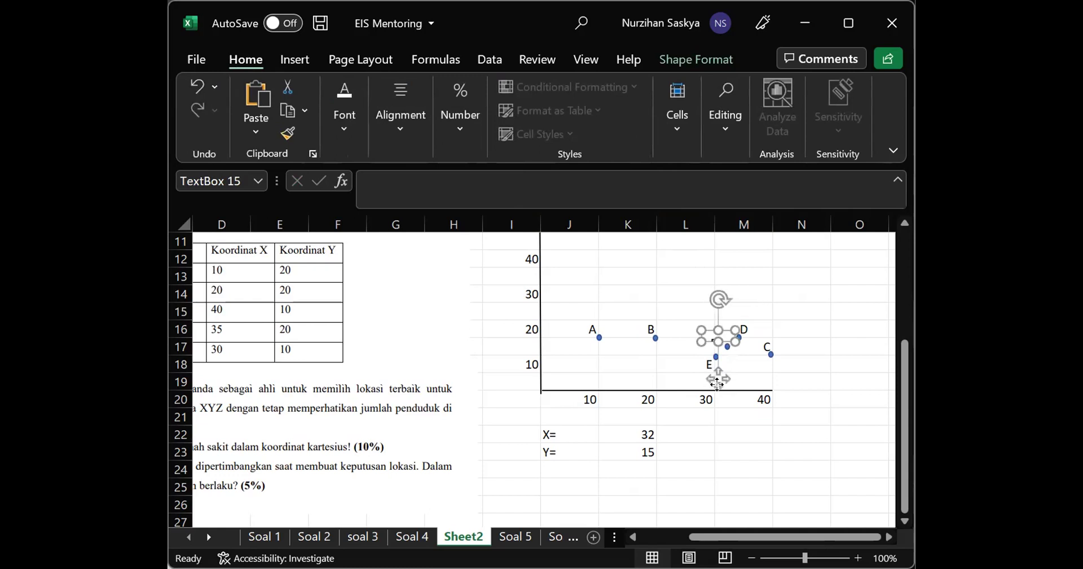
drag(694, 322, 680, 287)
drag(735, 341, 717, 386)
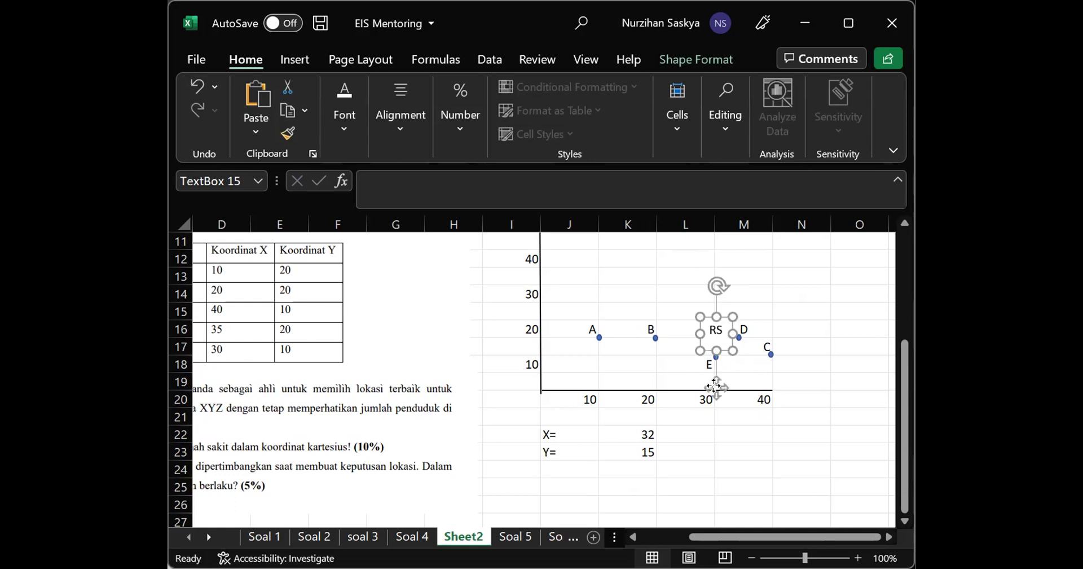
Apply the transparent shape style with black text to the RS label and shift it close beside its marker
click(687, 62)
click(438, 131)
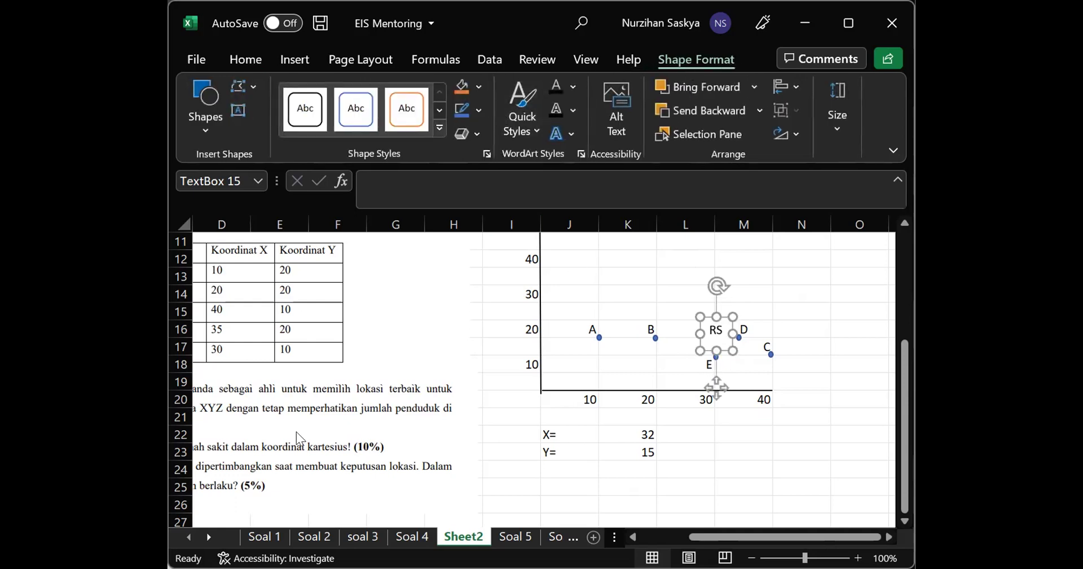
click(290, 496)
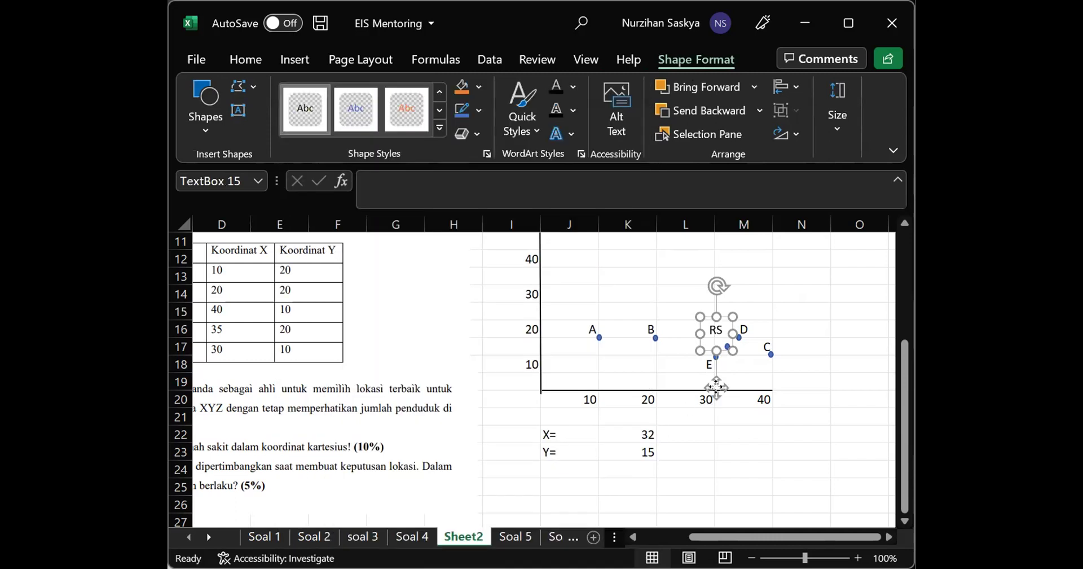
click(716, 394)
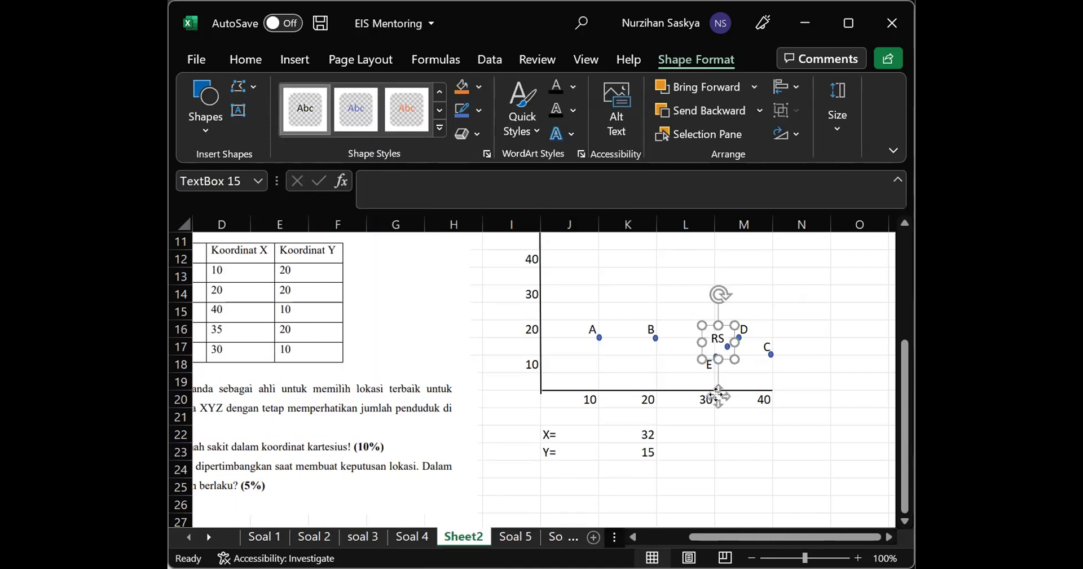
click(816, 450)
Review the exercise text, district populations, coordinate table and questions a and b alongside the completed plot
scroll(631, 451, left, 3)
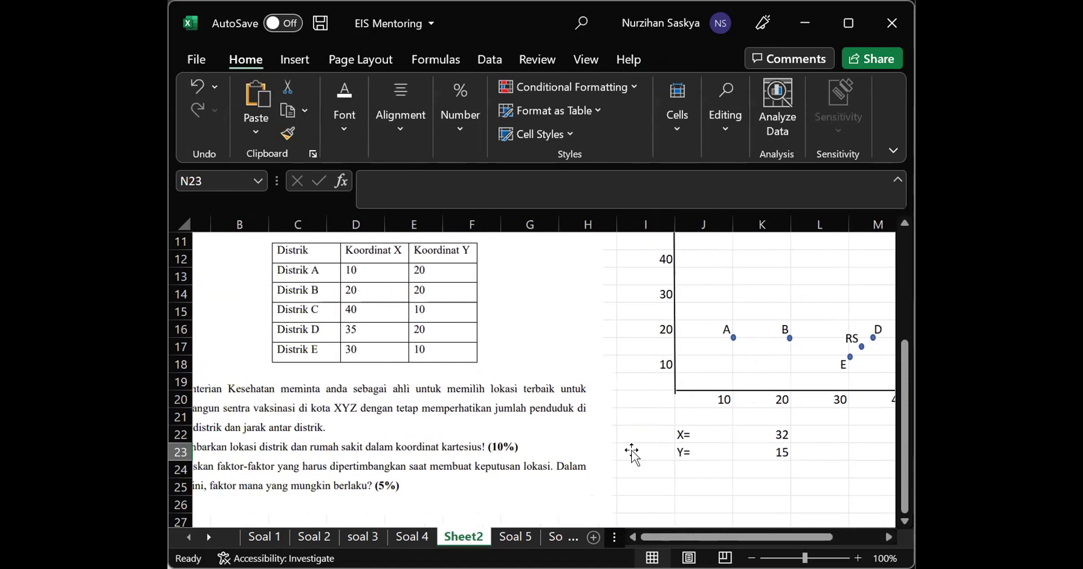
scroll(632, 452, down, 2)
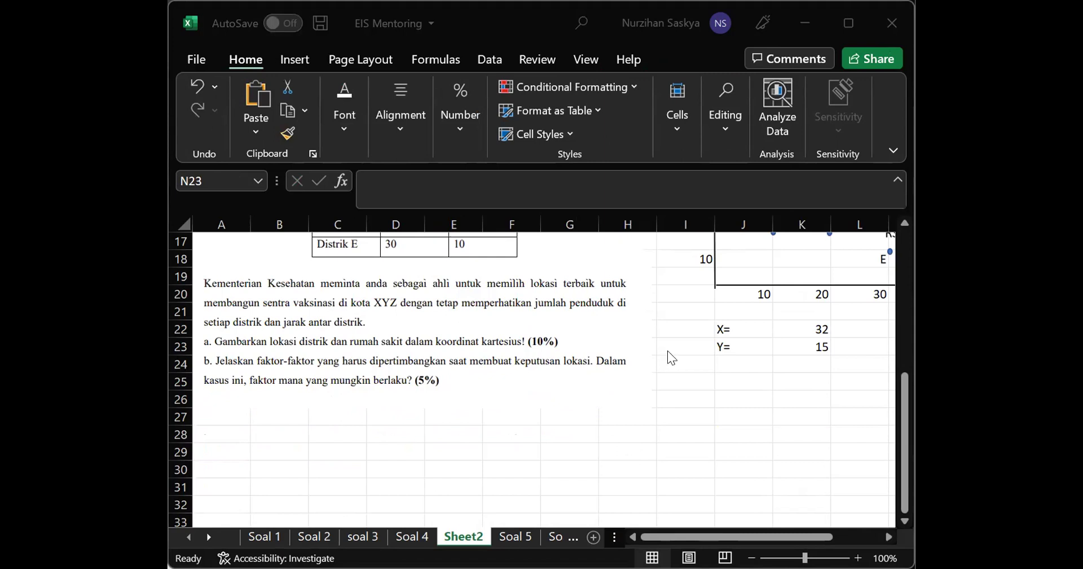
scroll(668, 351, up, 5)
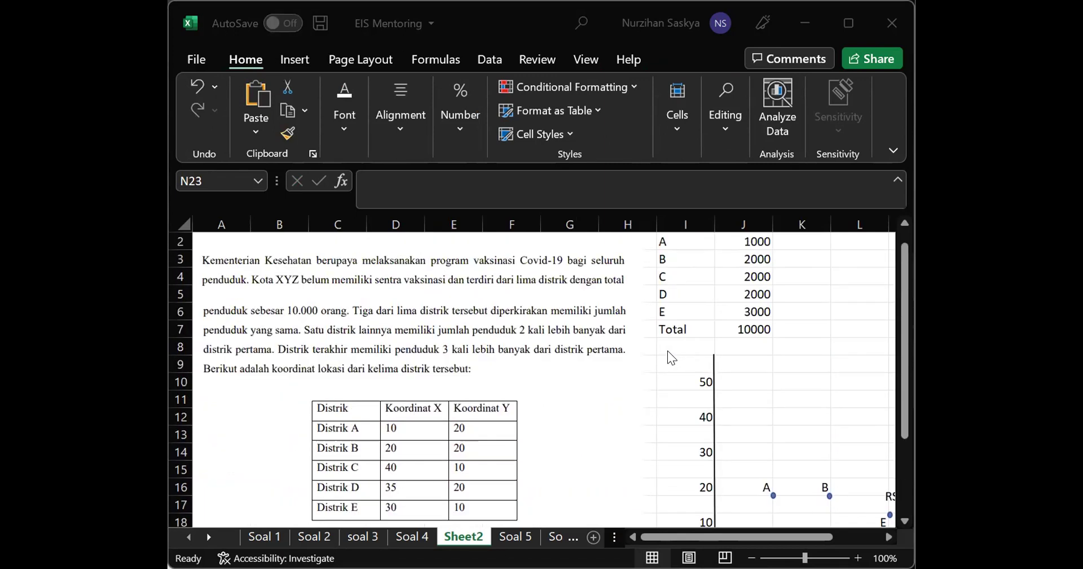
scroll(668, 351, down, 5)
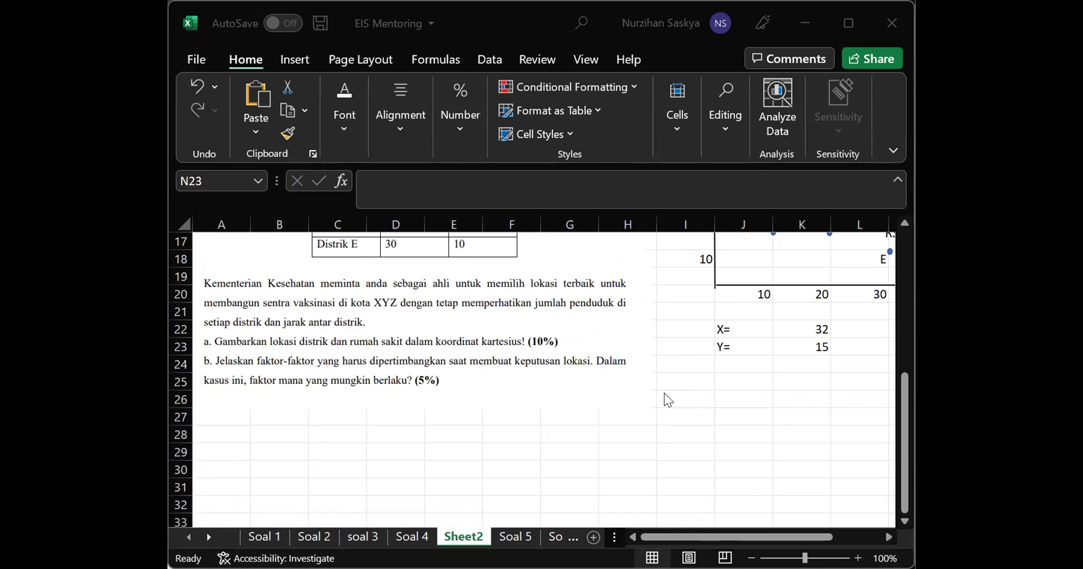
scroll(668, 400, up, 2)
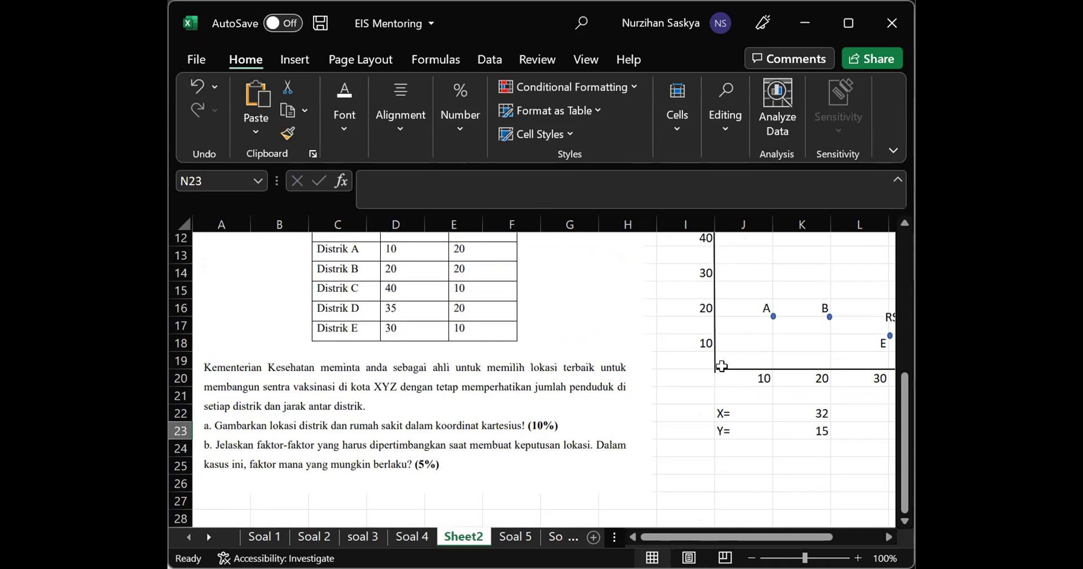
scroll(722, 366, down, 2)
scroll(723, 366, right, 3)
scroll(722, 366, up, 1)
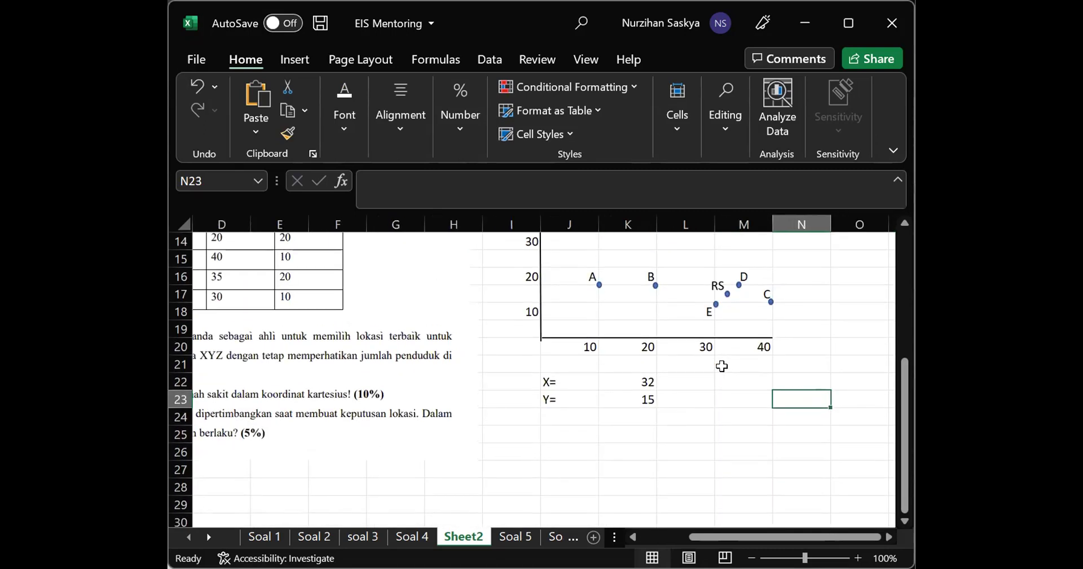
scroll(722, 366, up, 1)
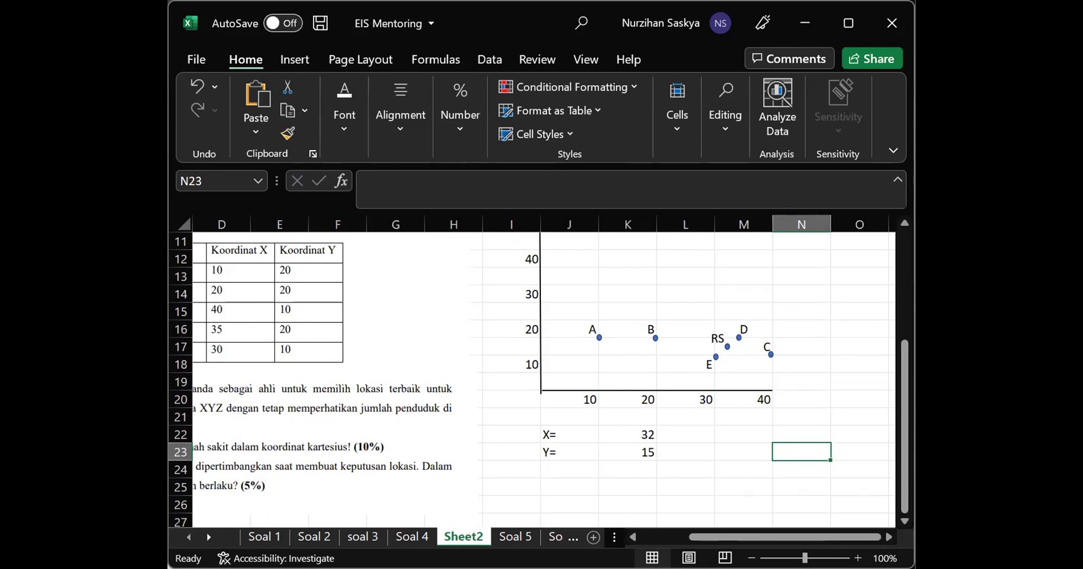
Paste the copied picture of the handwritten coordinate plot below the X and Y results and move it to start at column J
key(alt+Tab)
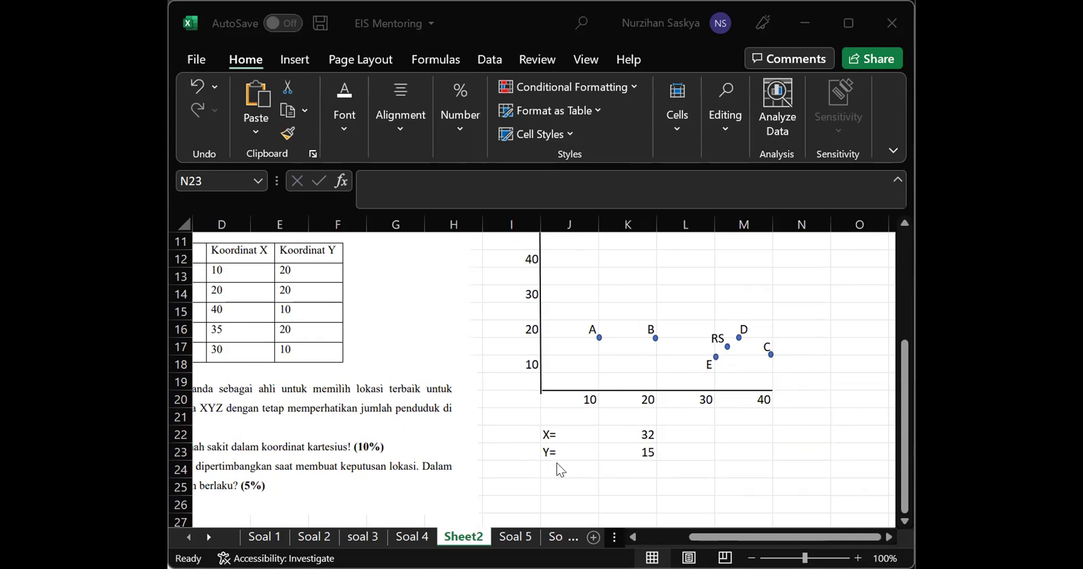
key(alt+Tab)
scroll(557, 462, down, 1)
click(537, 436)
key(ctrl+v)
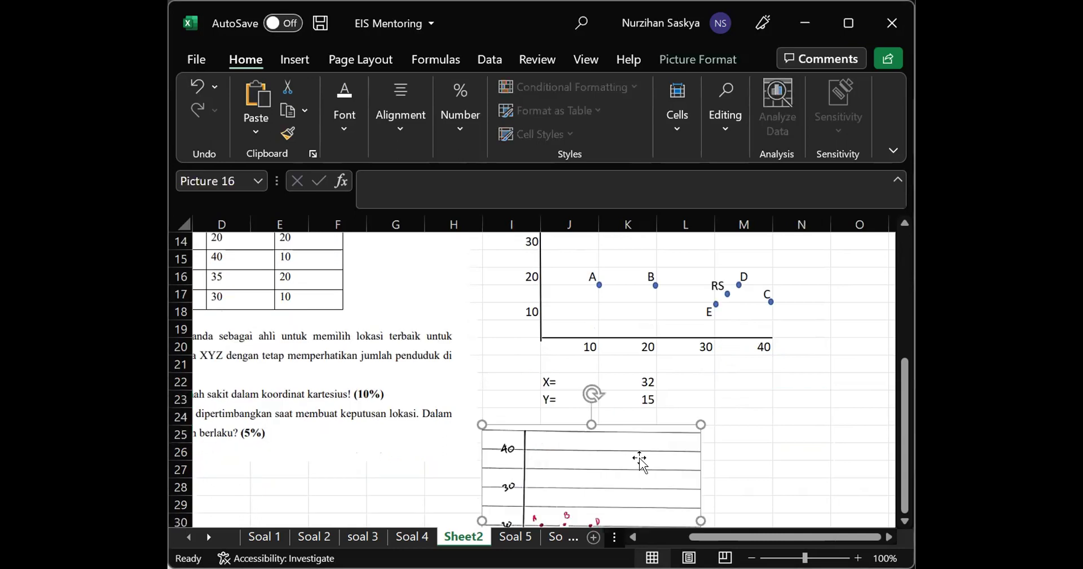
scroll(641, 459, down, 3)
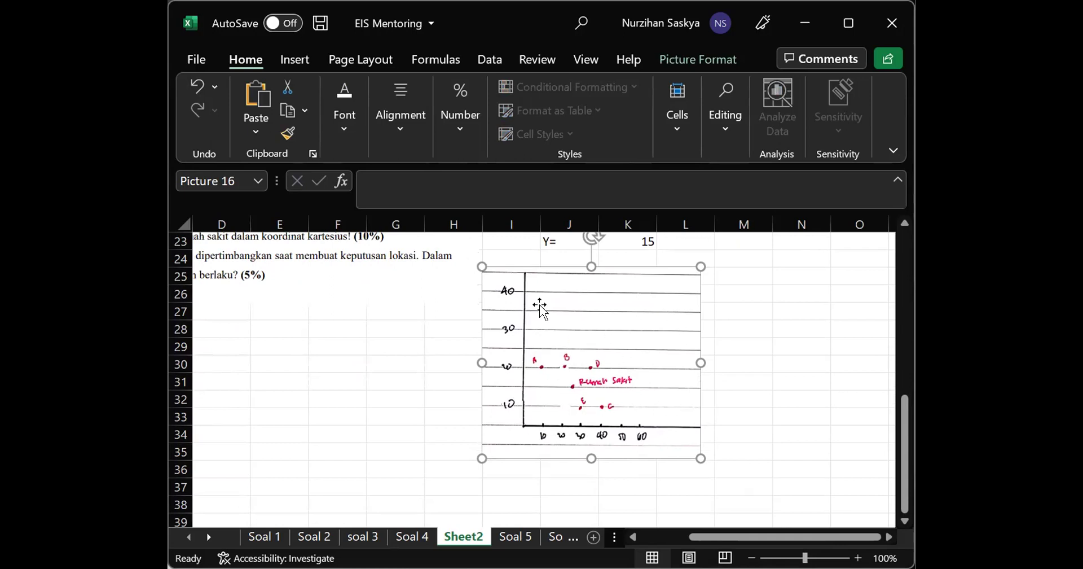
drag(601, 324, 662, 330)
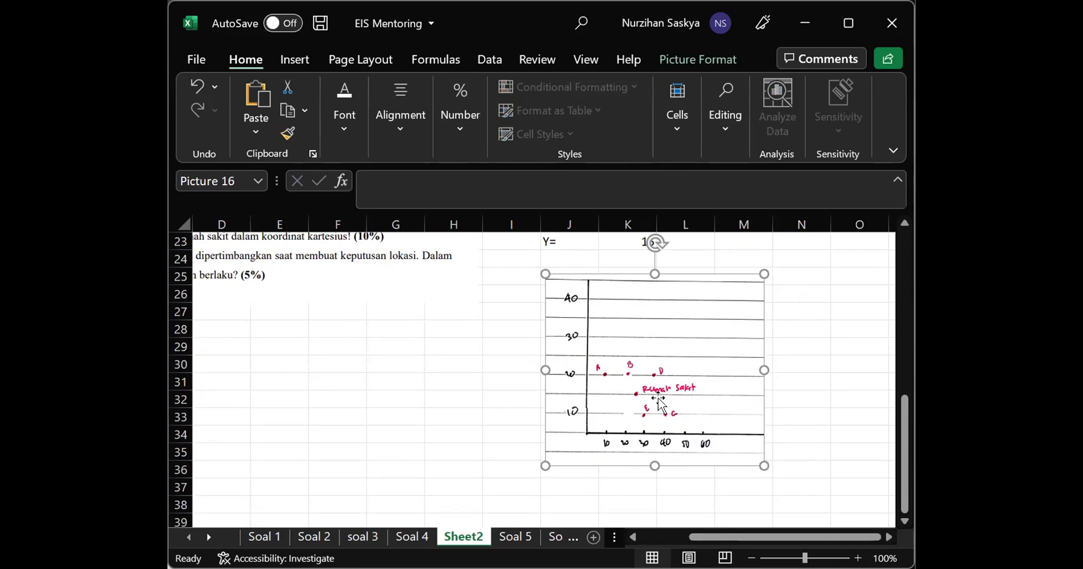
Compare the handwritten plot with the exercise text, the district data and the plot drawn in the sheet
scroll(500, 356, left, 3)
scroll(496, 354, up, 1)
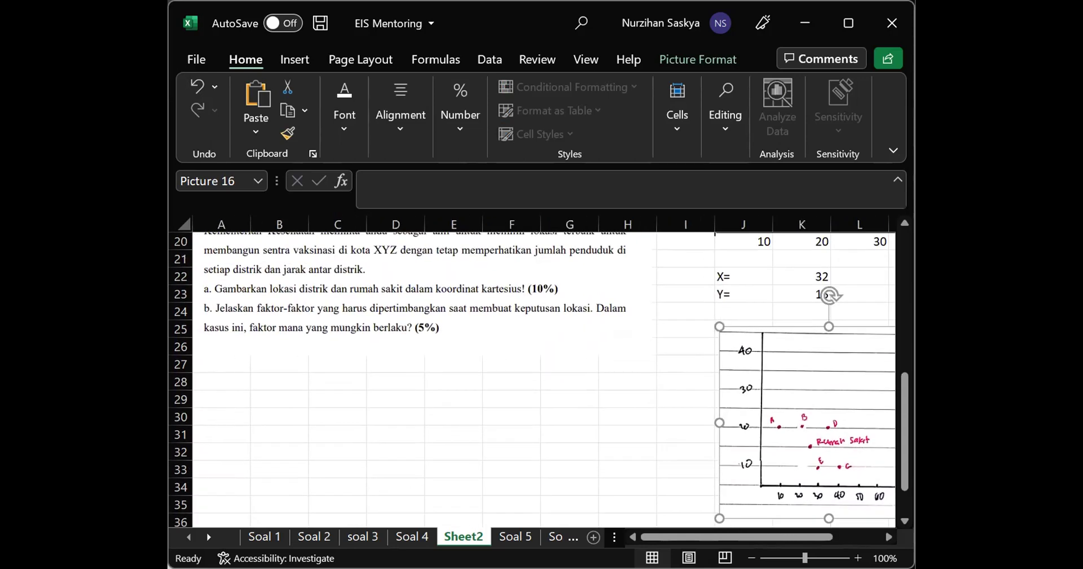
scroll(510, 477, up, 6)
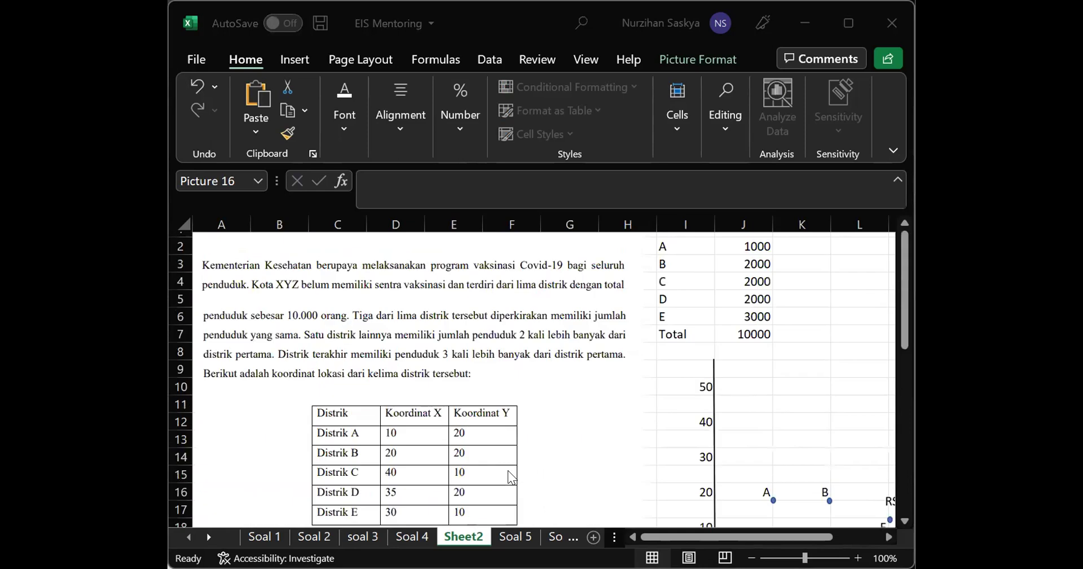
scroll(510, 477, down, 8)
scroll(510, 477, right, 9)
scroll(511, 478, right, 3)
scroll(511, 477, left, 6)
scroll(511, 478, up, 4)
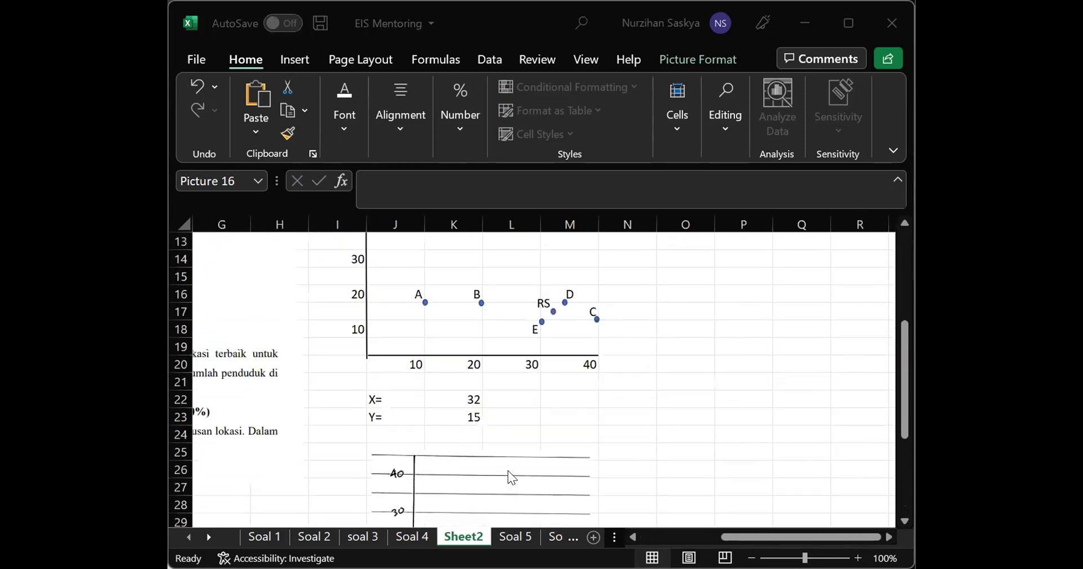
scroll(643, 454, down, 2)
click(685, 337)
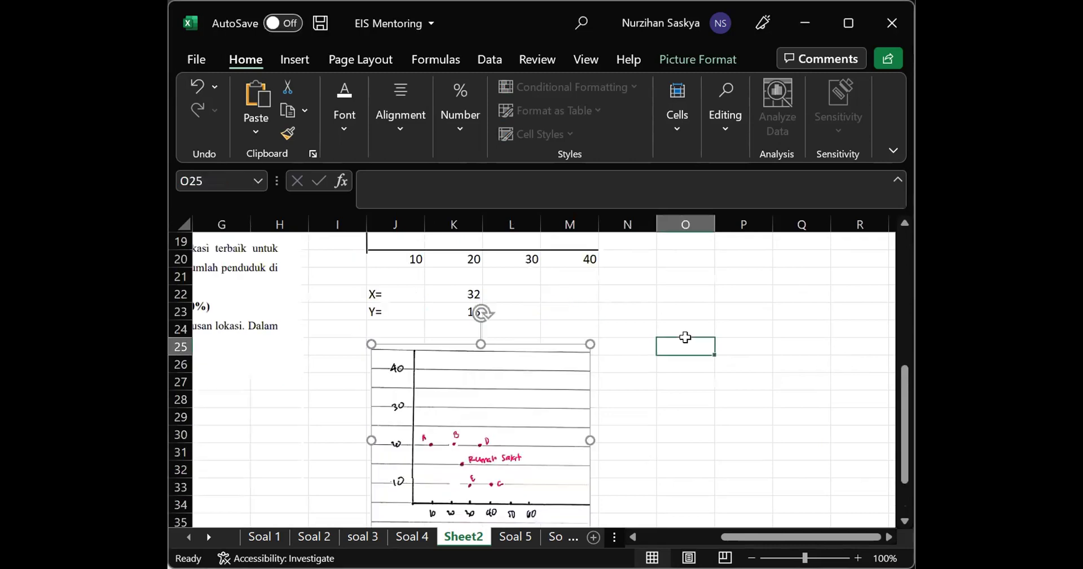
scroll(685, 337, up, 1)
scroll(685, 337, down, 5)
scroll(685, 337, up, 2)
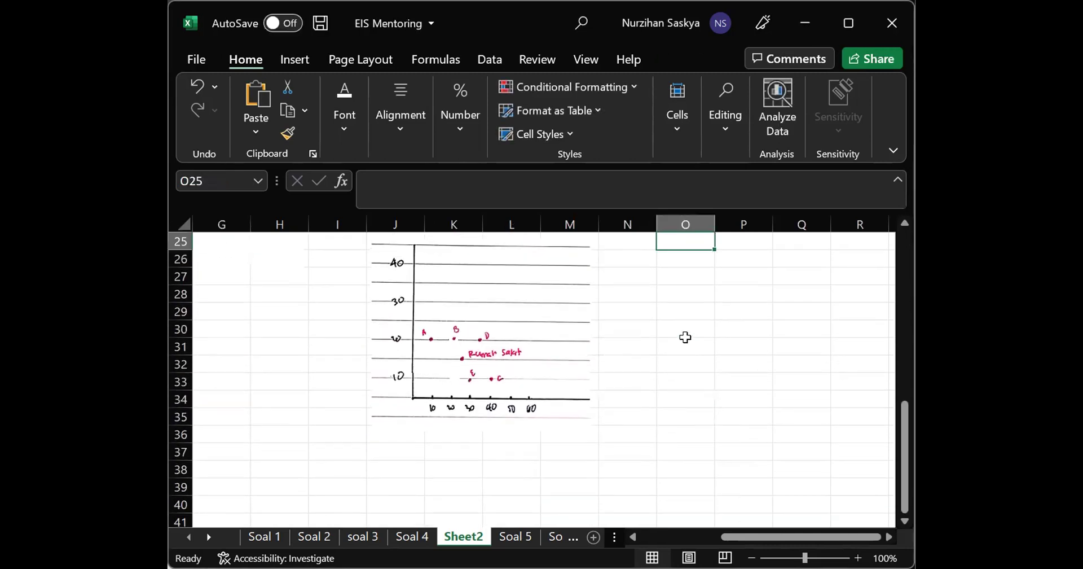
key(alt+Tab)
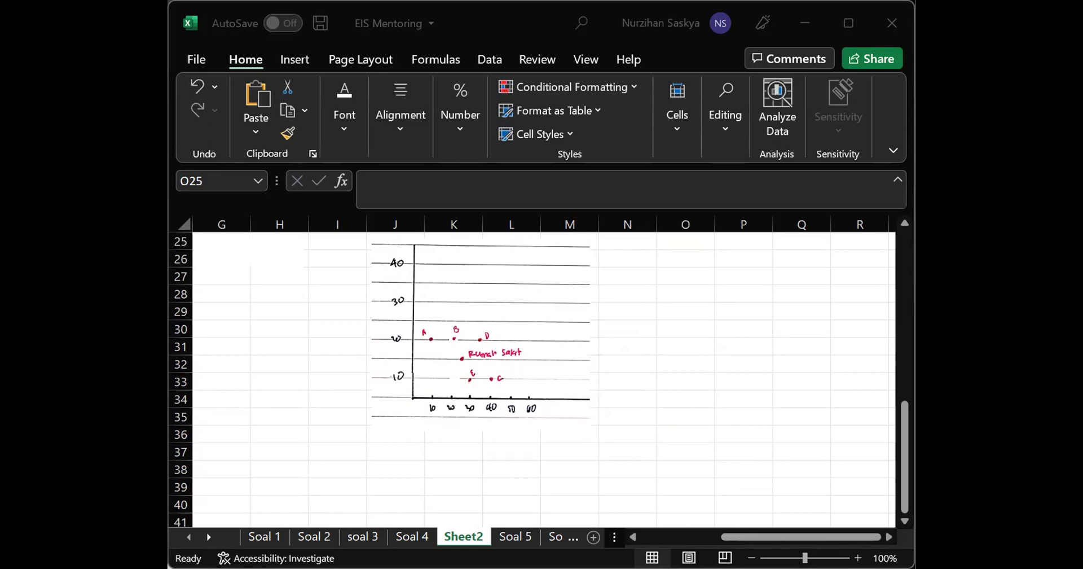
scroll(525, 424, up, 2)
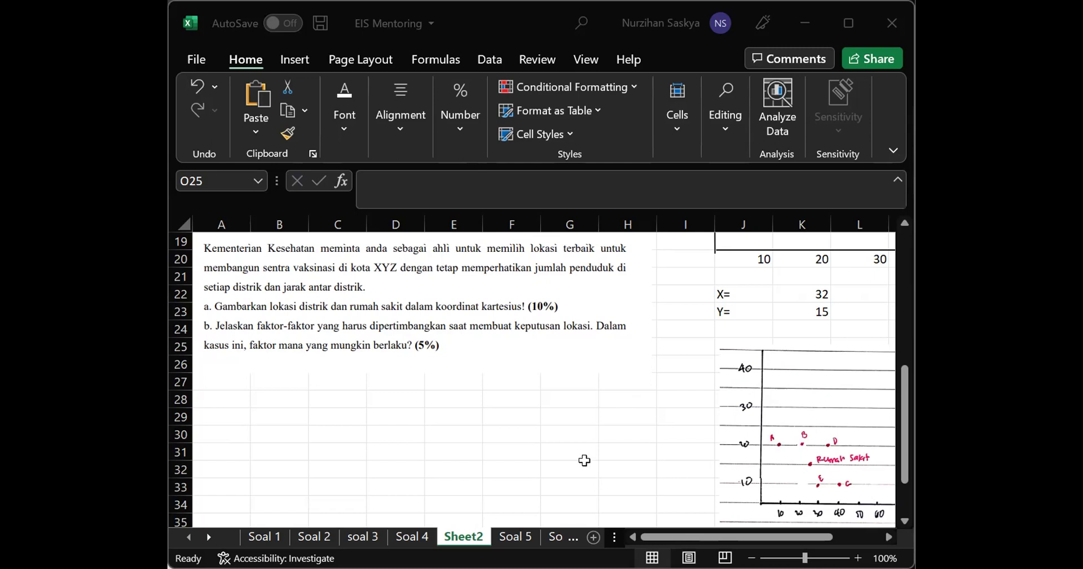
scroll(585, 461, right, 3)
scroll(645, 460, left, 3)
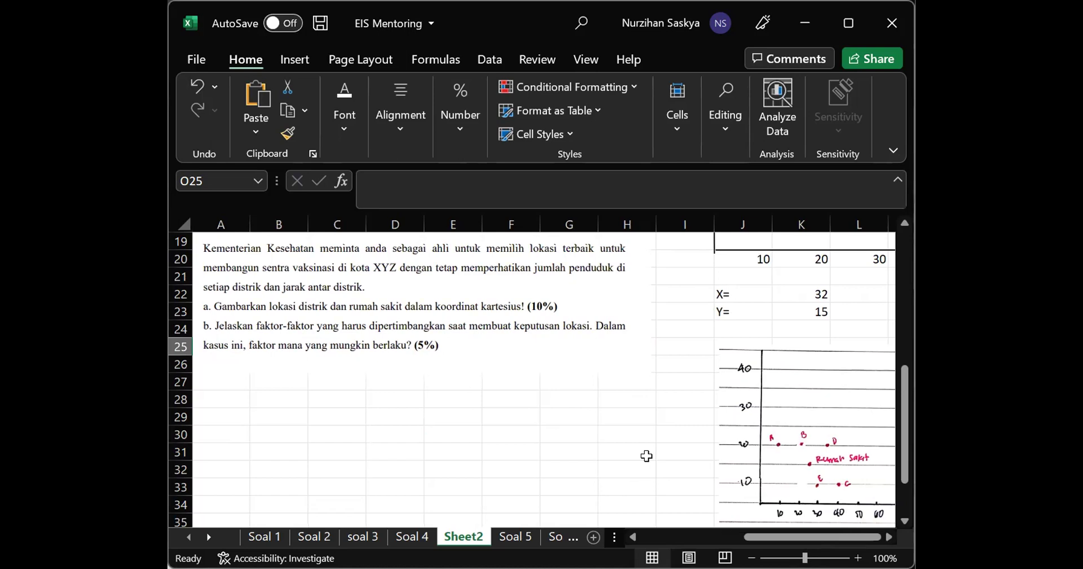
scroll(647, 456, right, 5)
scroll(647, 456, left, 2)
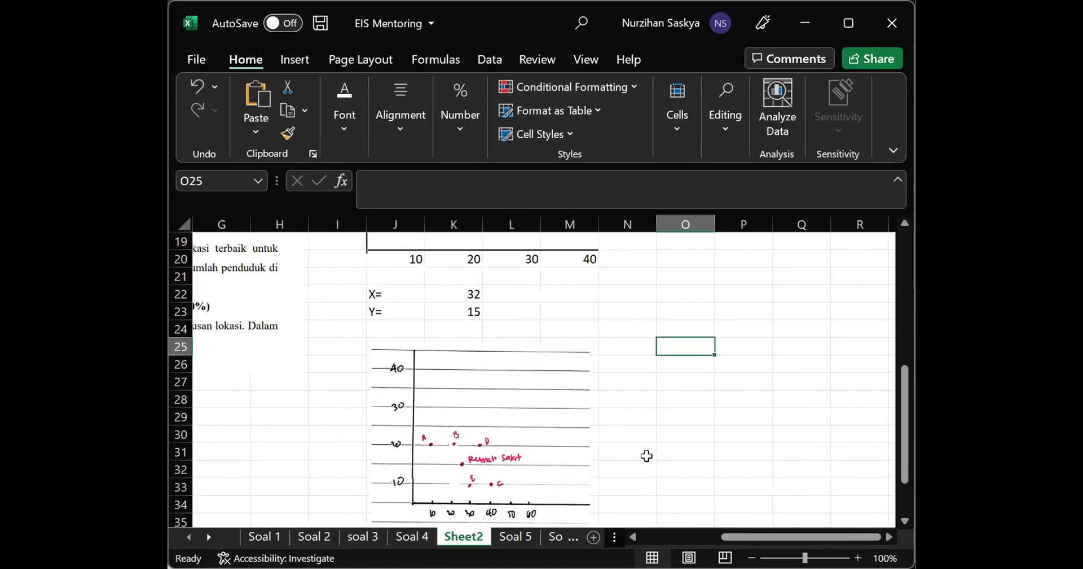
Move the handwritten plot picture slightly up so it sits just beneath the Y result, and deselect it
mouse_move(532, 406)
mouse_down()
mouse_move(528, 433)
mouse_move(542, 370)
mouse_move(661, 382)
mouse_move(679, 373)
mouse_move(537, 370)
mouse_up()
click(664, 378)
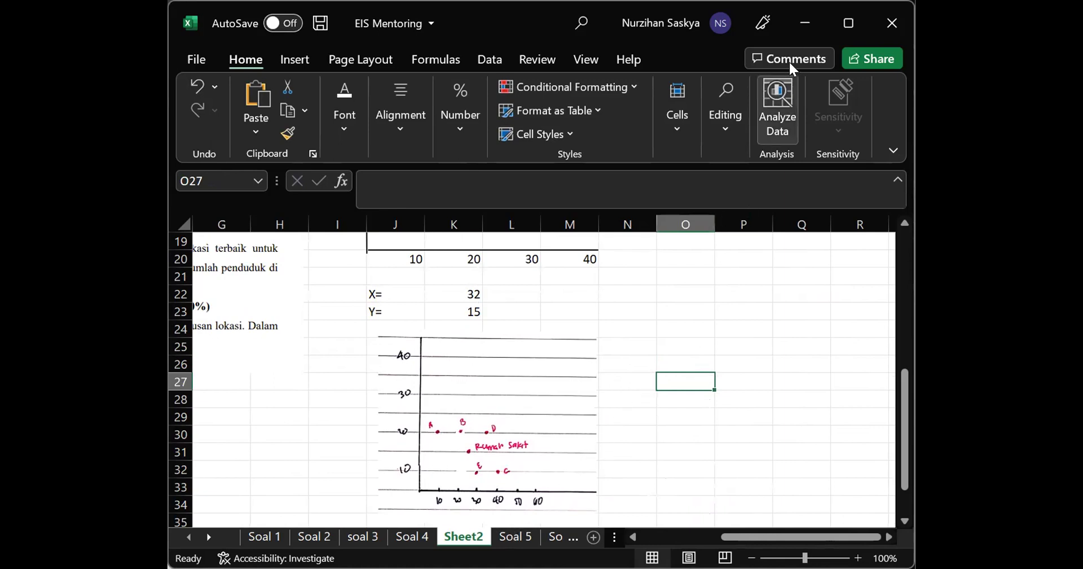
key(alt+p)
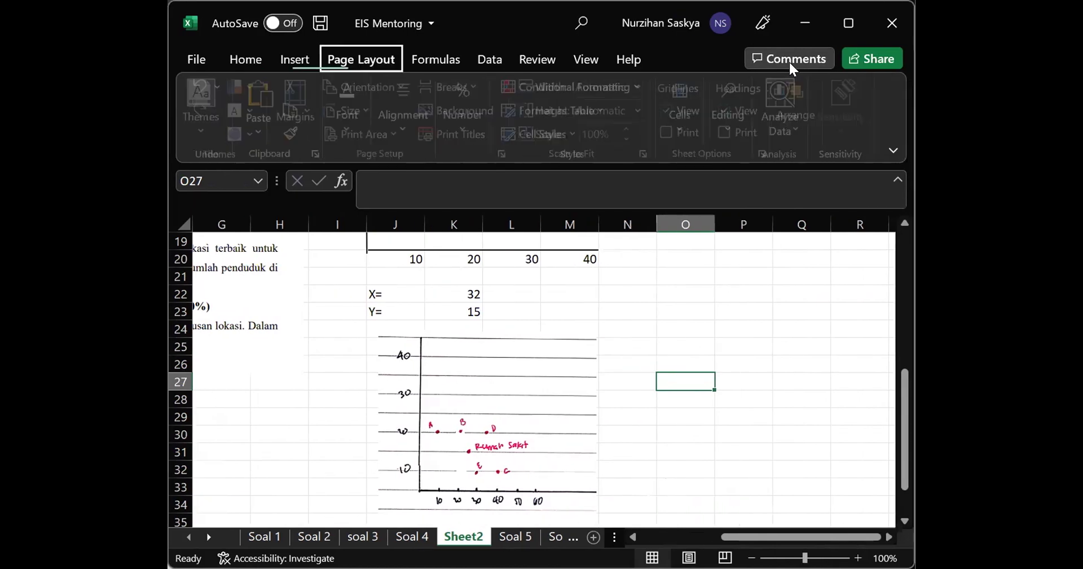
click(730, 342)
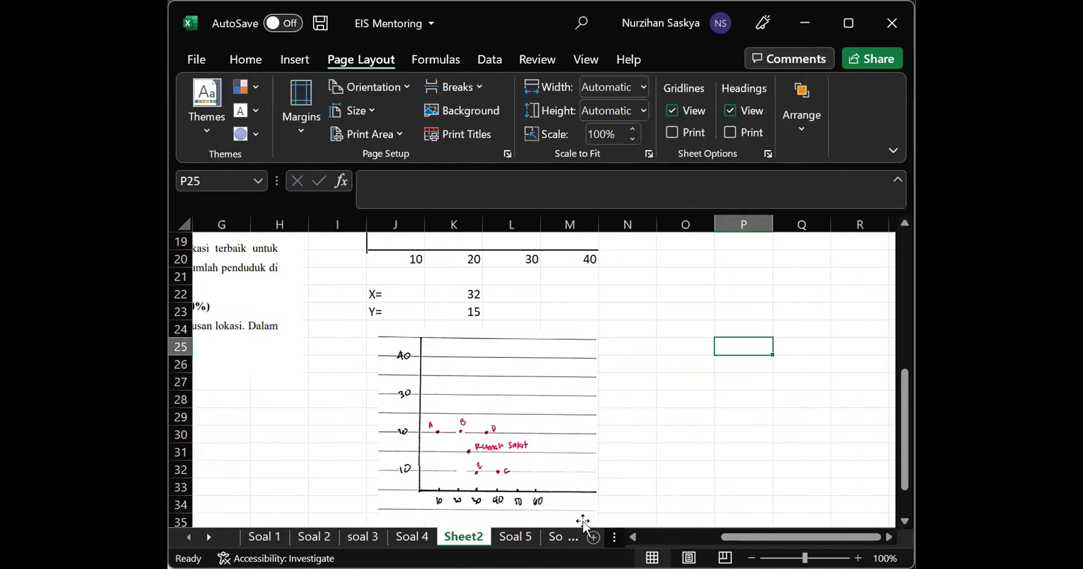
Open the Soal 5 sheet and review Question 5, the Sponge Inc. inventory data and the written answers
click(515, 536)
scroll(498, 350, up, 2)
scroll(499, 339, down, 4)
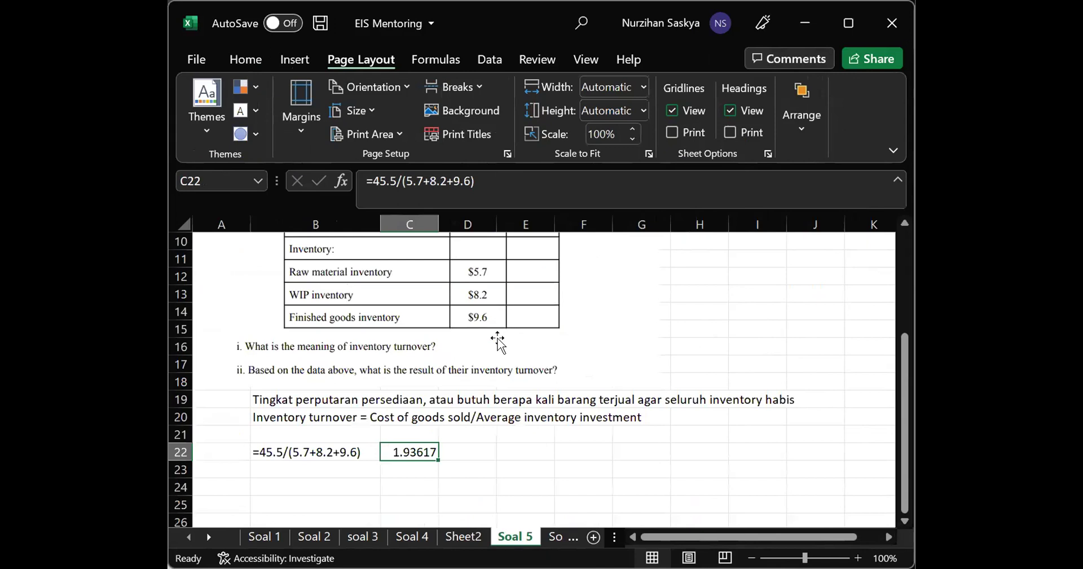
scroll(496, 341, up, 4)
scroll(497, 344, down, 2)
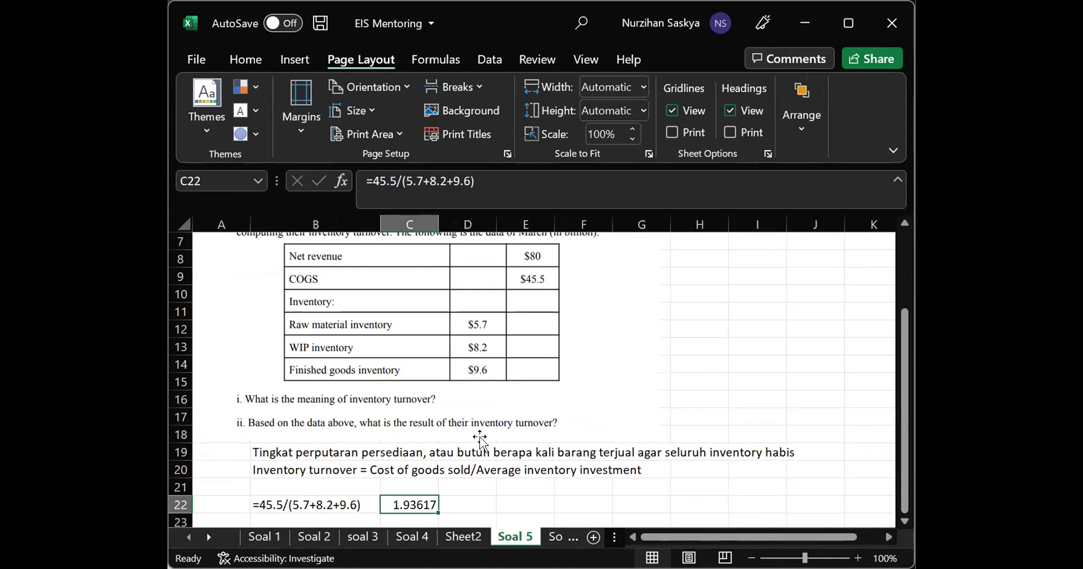
scroll(712, 374, up, 2)
scroll(713, 375, down, 3)
scroll(712, 375, up, 3)
scroll(712, 375, right, 3)
scroll(712, 375, left, 3)
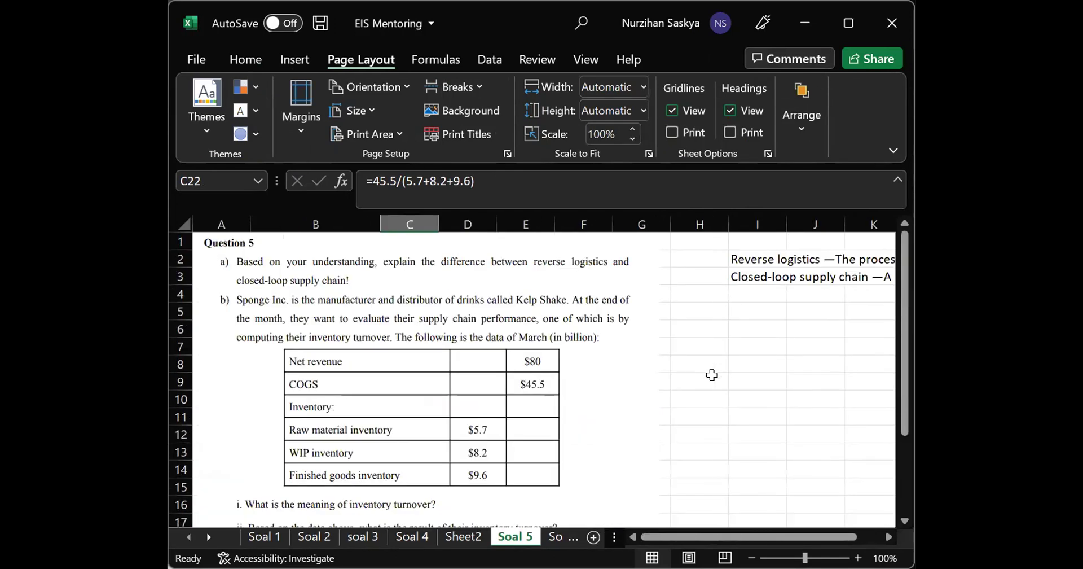
scroll(712, 375, down, 3)
scroll(713, 375, up, 1)
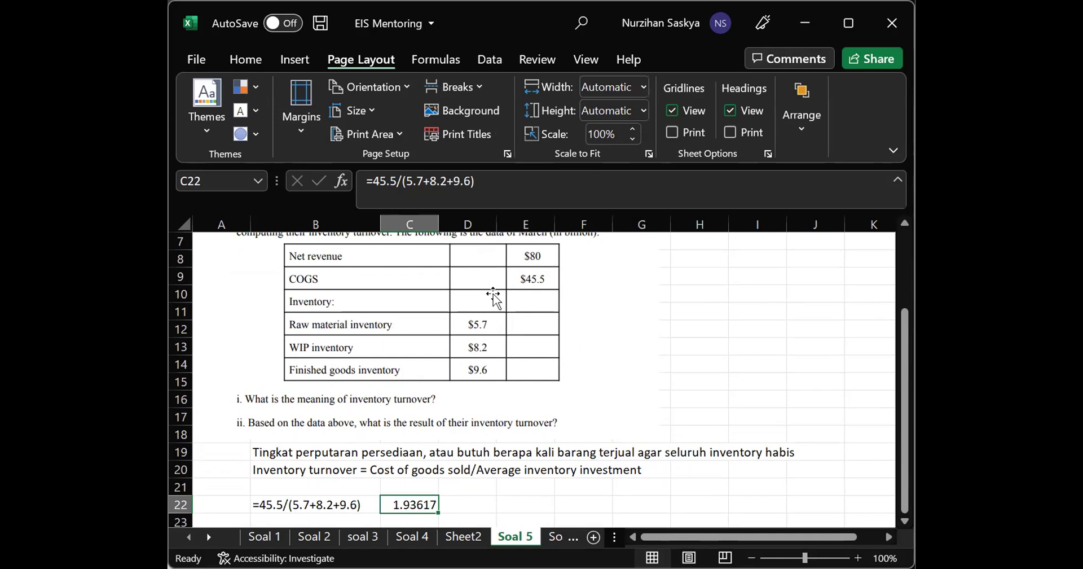
Check the inventory turnover formula in C22 and reread the reverse logistics and closed-loop supply chain definitions
double_click(403, 503)
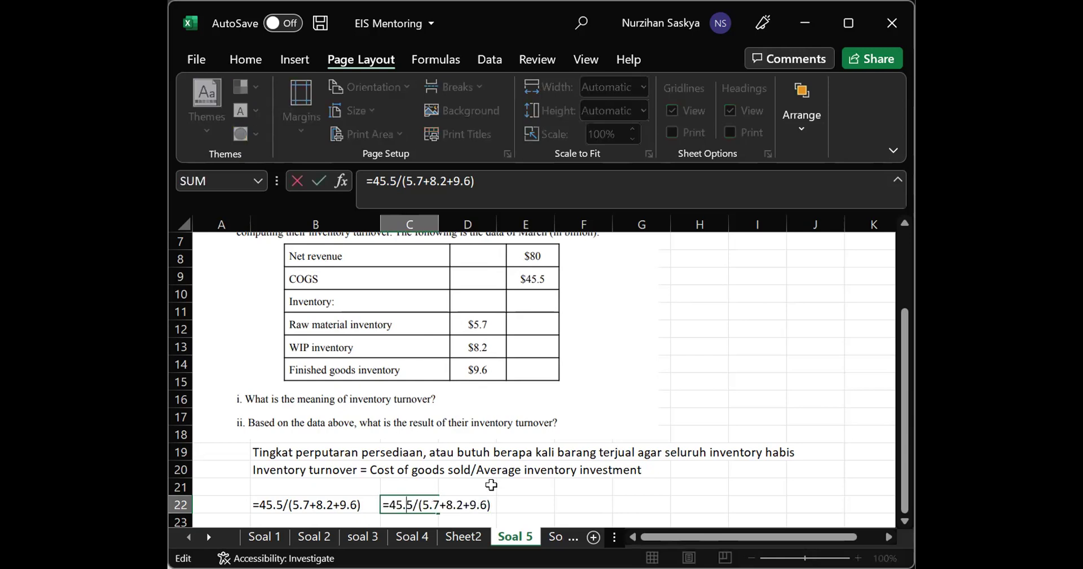
key(Return)
click(471, 483)
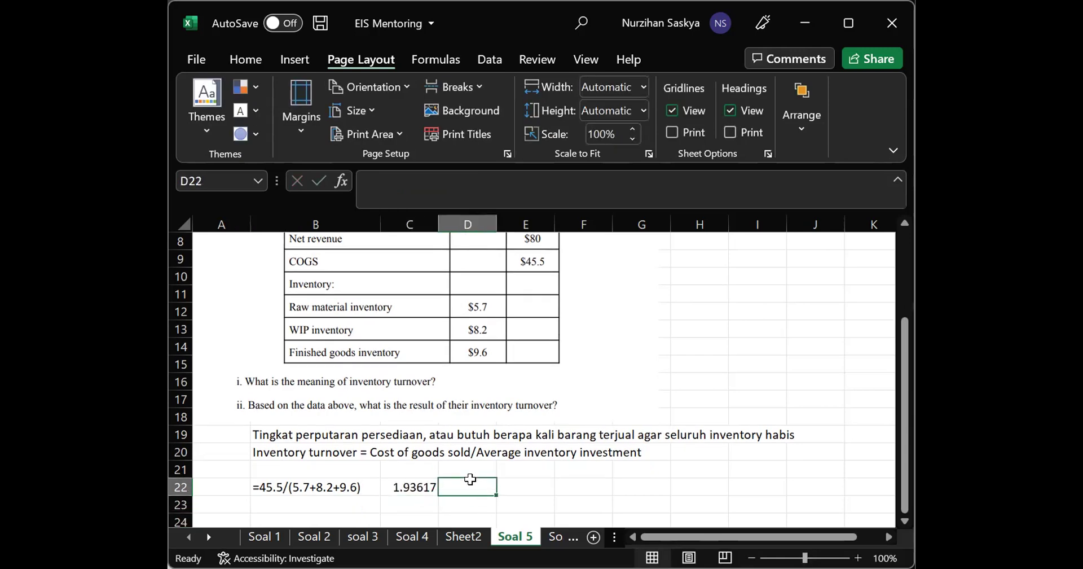
click(519, 486)
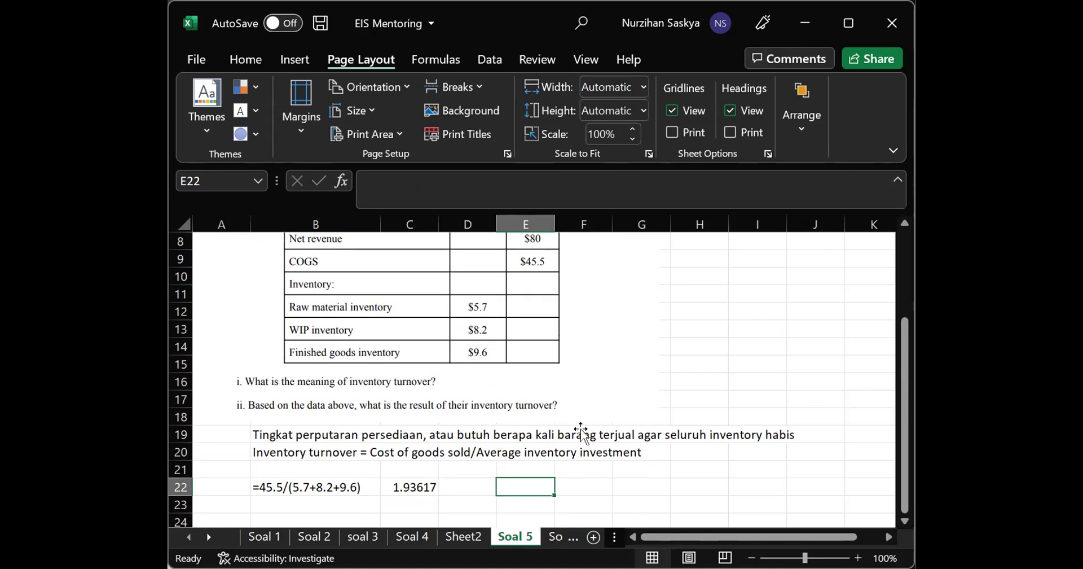
scroll(581, 432, up, 3)
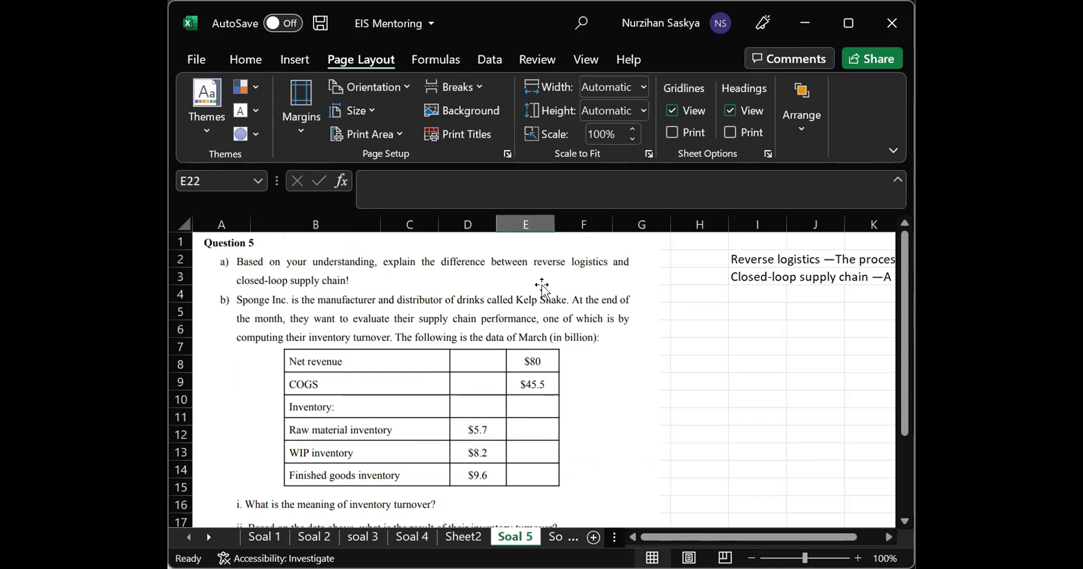
scroll(393, 271, right, 3)
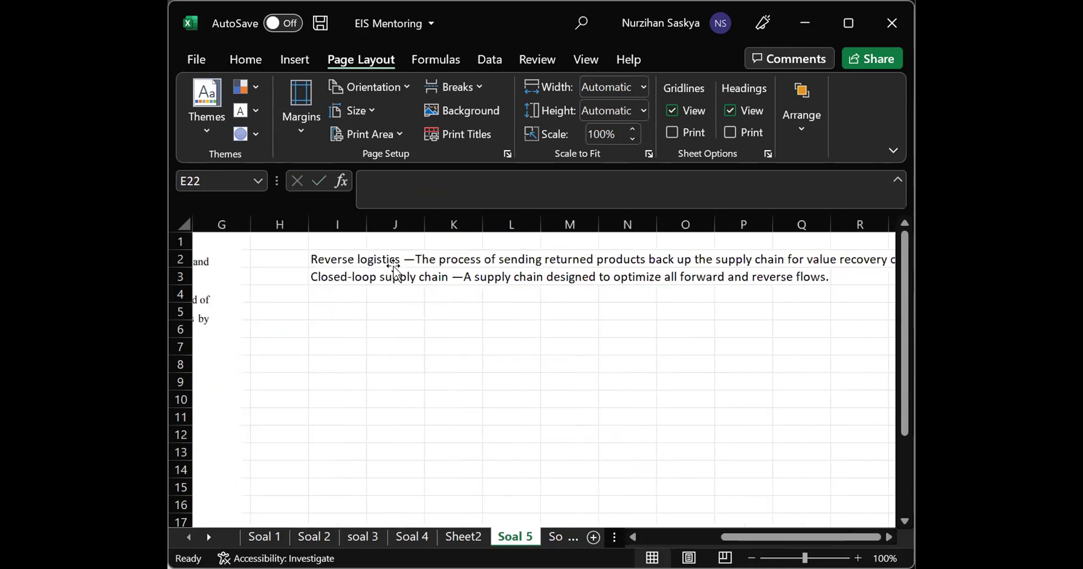
scroll(486, 296, left, 3)
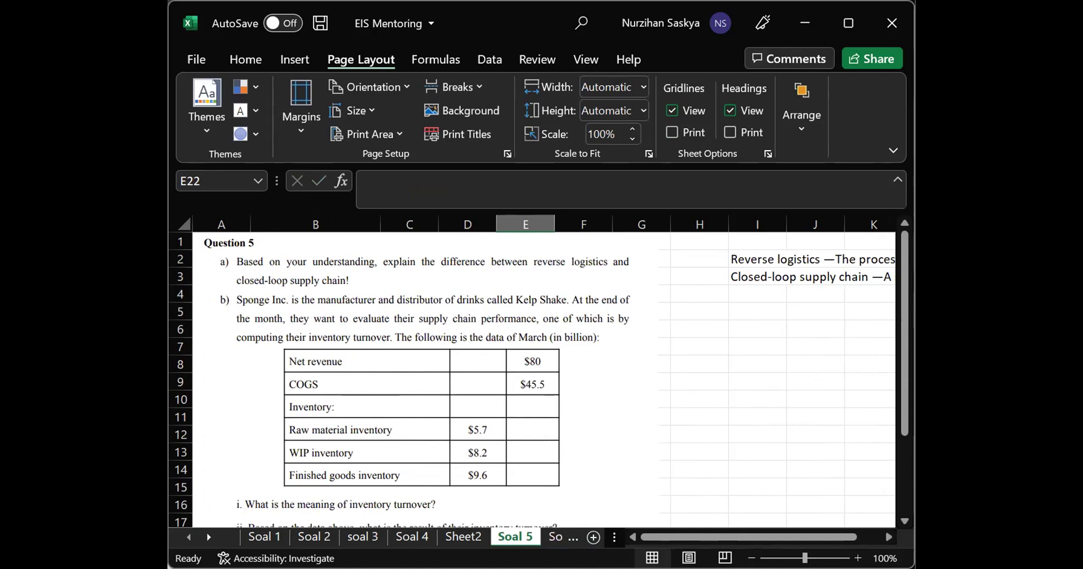
Open the Soal 6 sheet and look over the dimsum shop exercise, its activity table and the network diagram
click(558, 537)
click(559, 537)
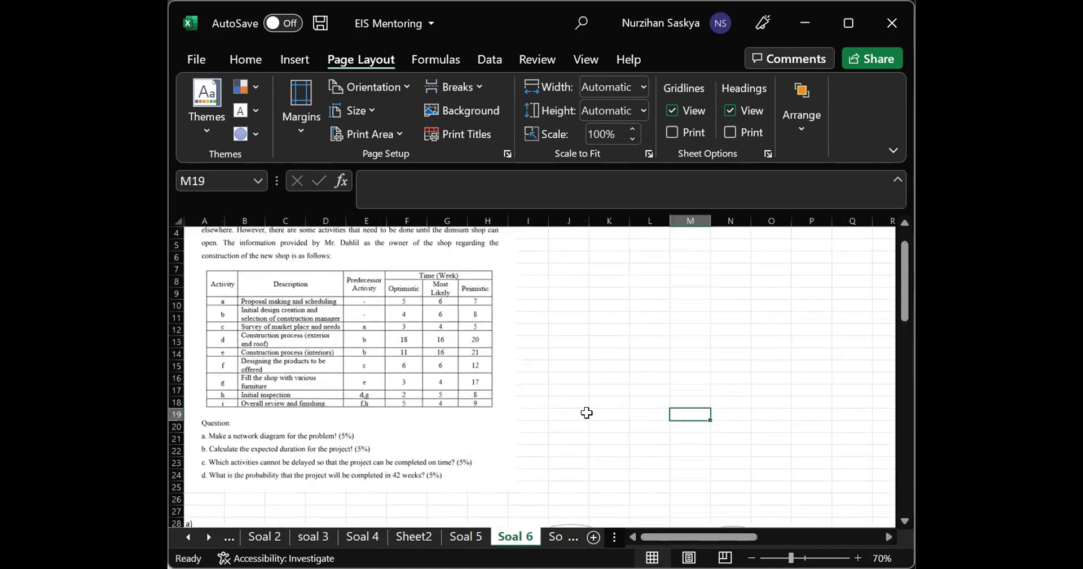
scroll(569, 509, up, 1)
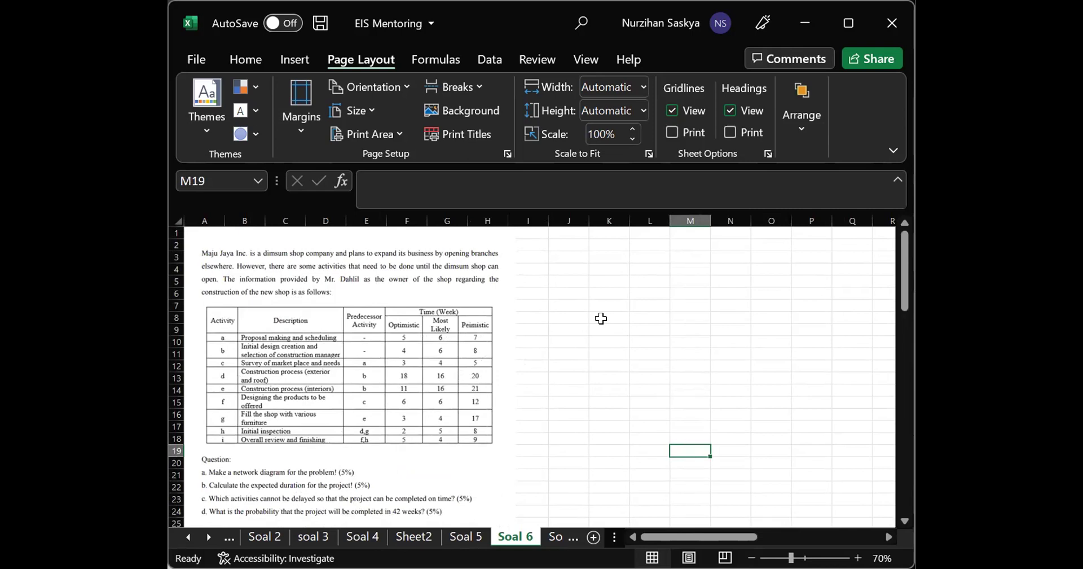
scroll(601, 319, down, 4)
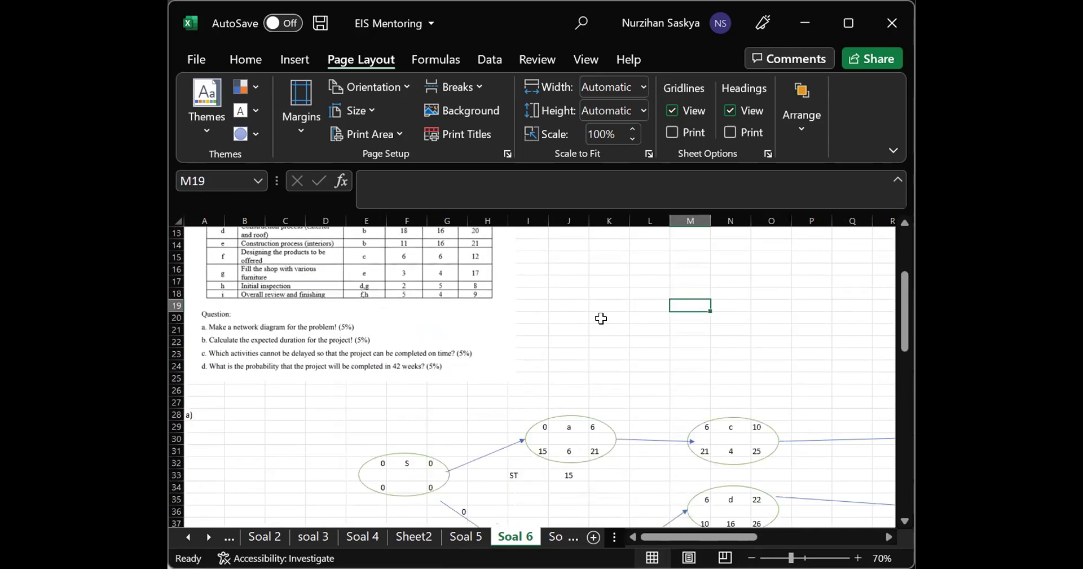
scroll(601, 319, up, 4)
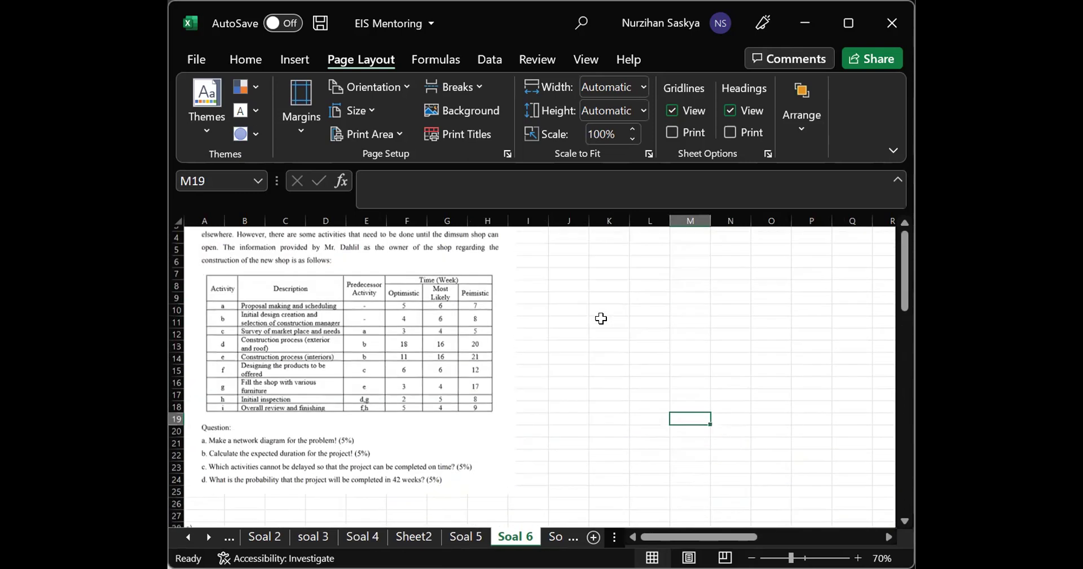
Create a copy of the Soal 6 sheet in EIS Mentoring.xlsx, placed before Soal 7
right_click(513, 536)
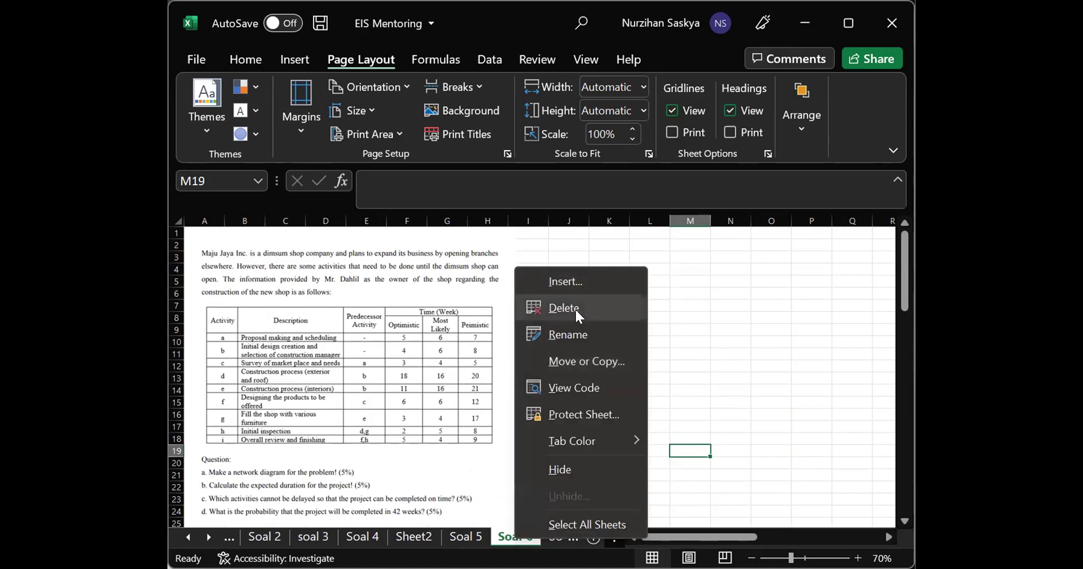
click(580, 360)
scroll(534, 405, down, 1)
click(464, 396)
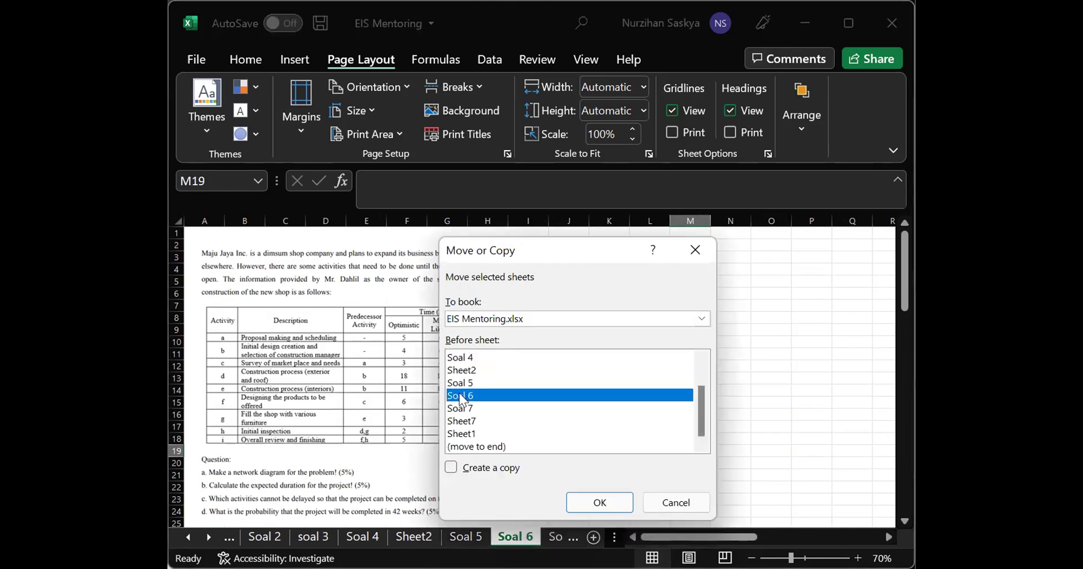
click(474, 471)
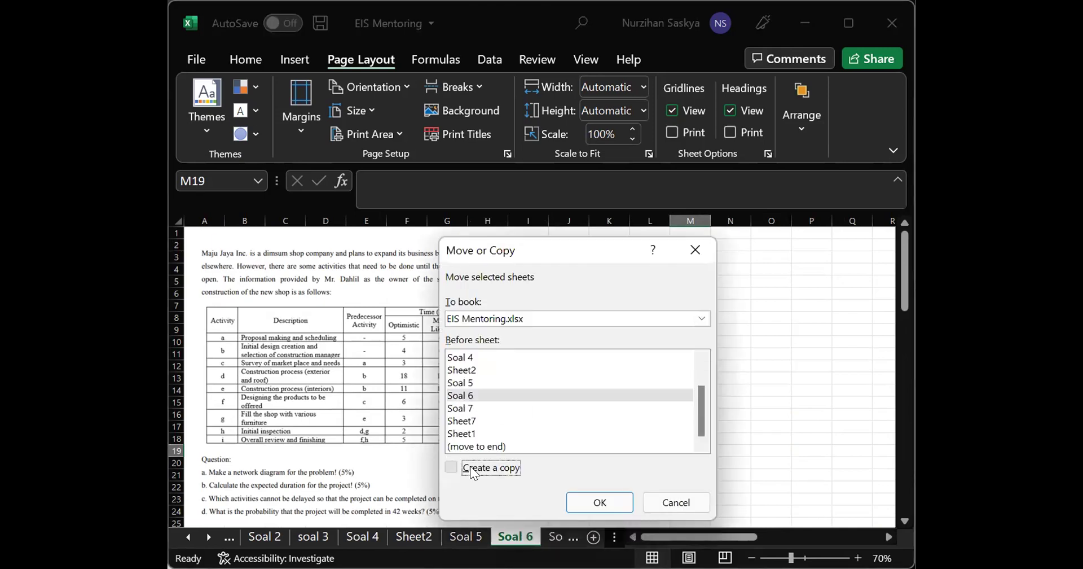
click(470, 408)
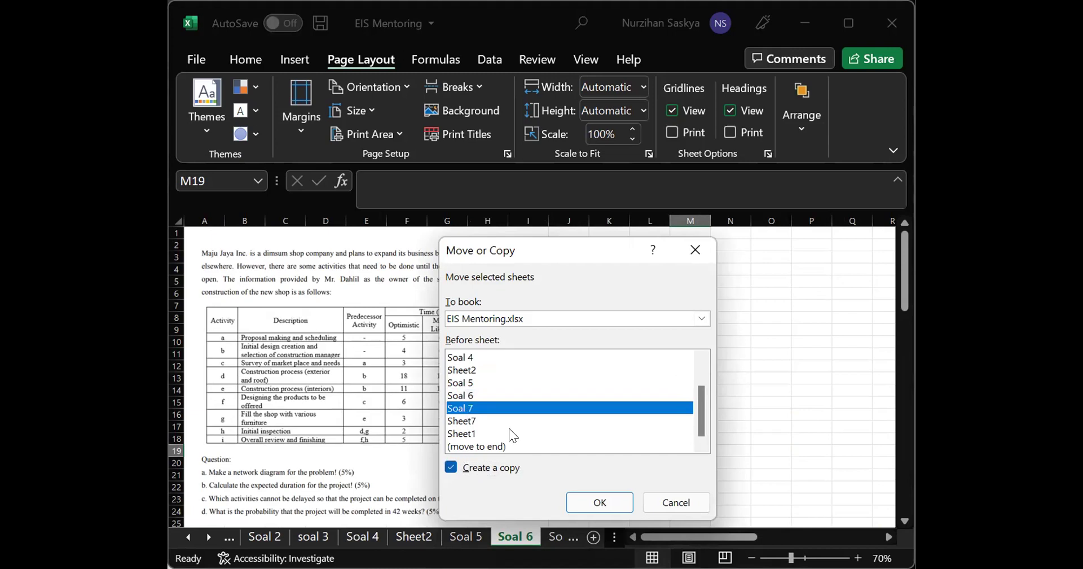
click(593, 503)
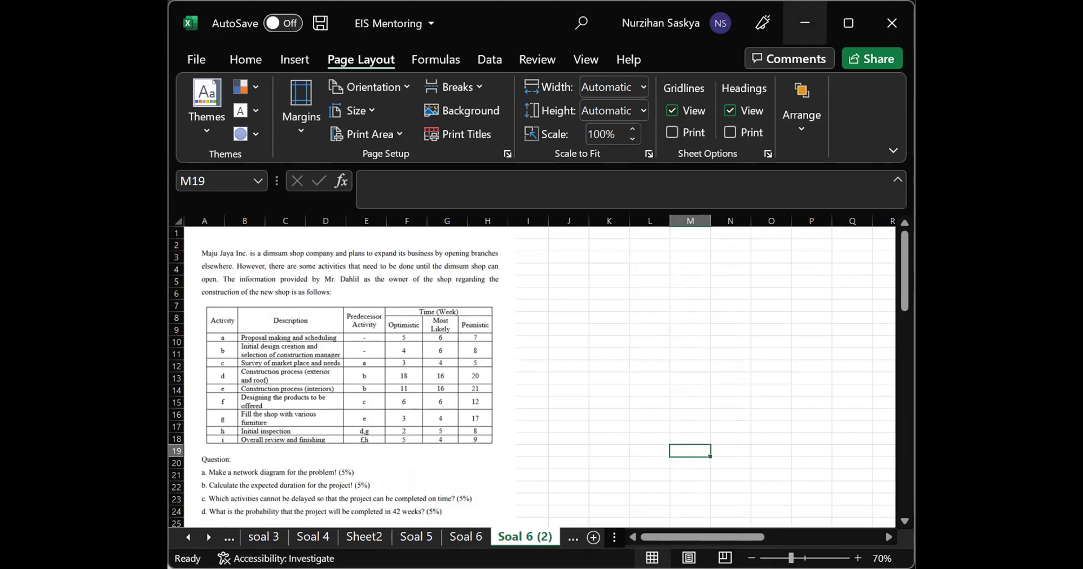
Reread the project activity table and questions a to d in the copied Soal 6 sheet
scroll(536, 373, down, 1)
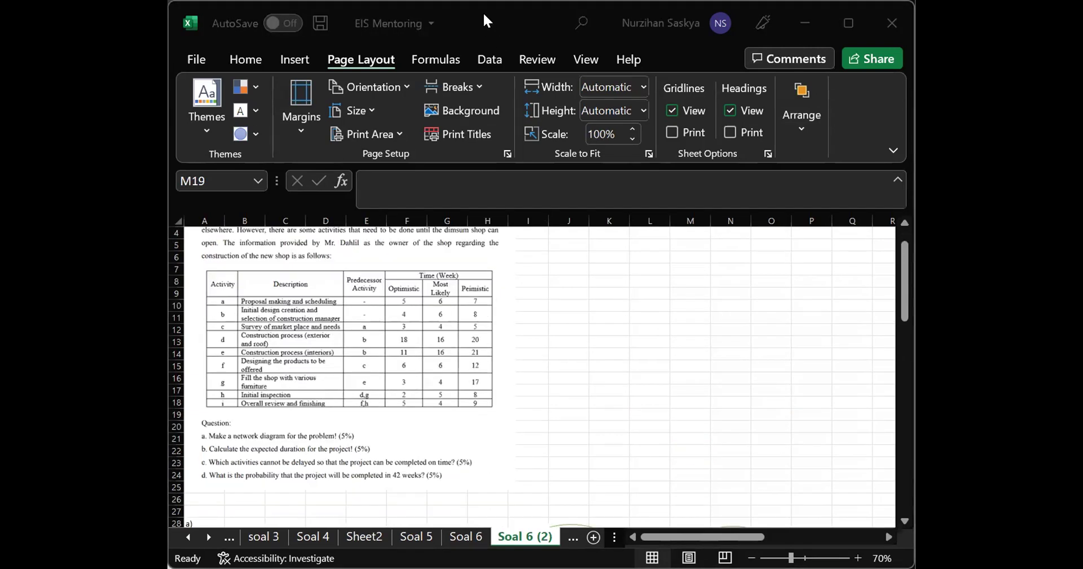
click(784, 33)
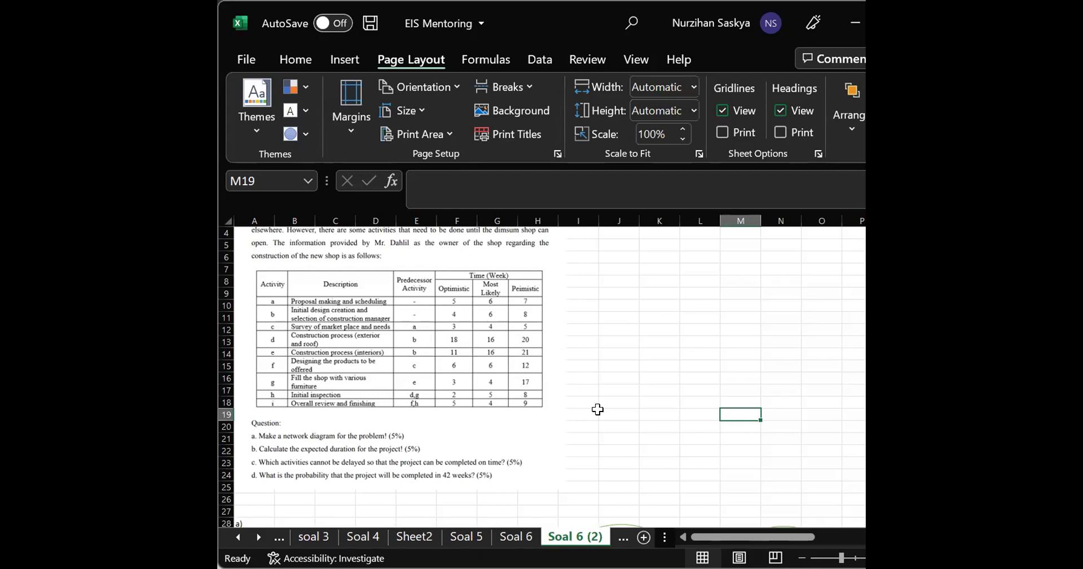
scroll(441, 332, up, 1)
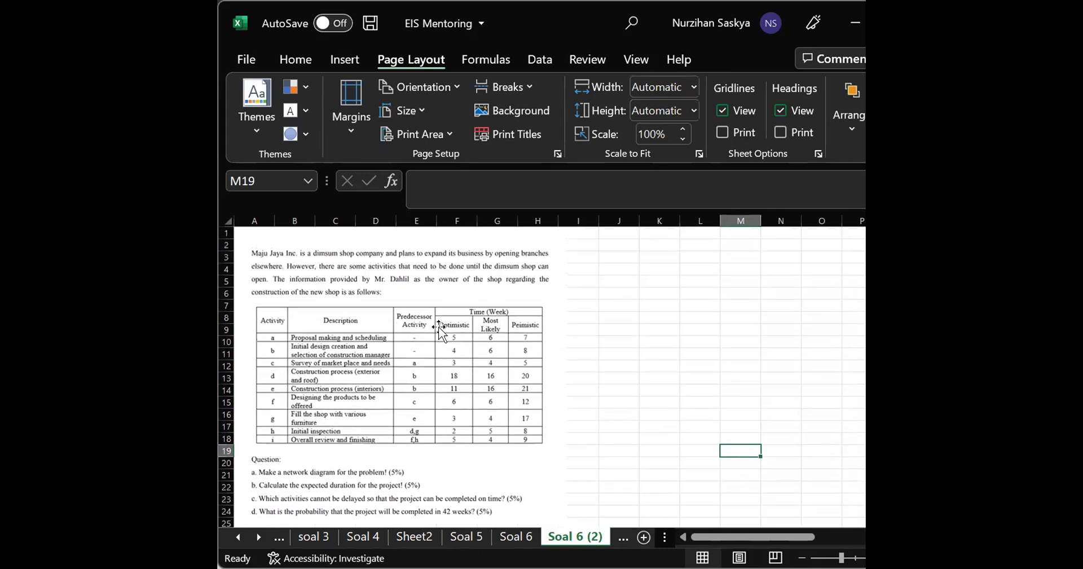
scroll(440, 330, down, 1)
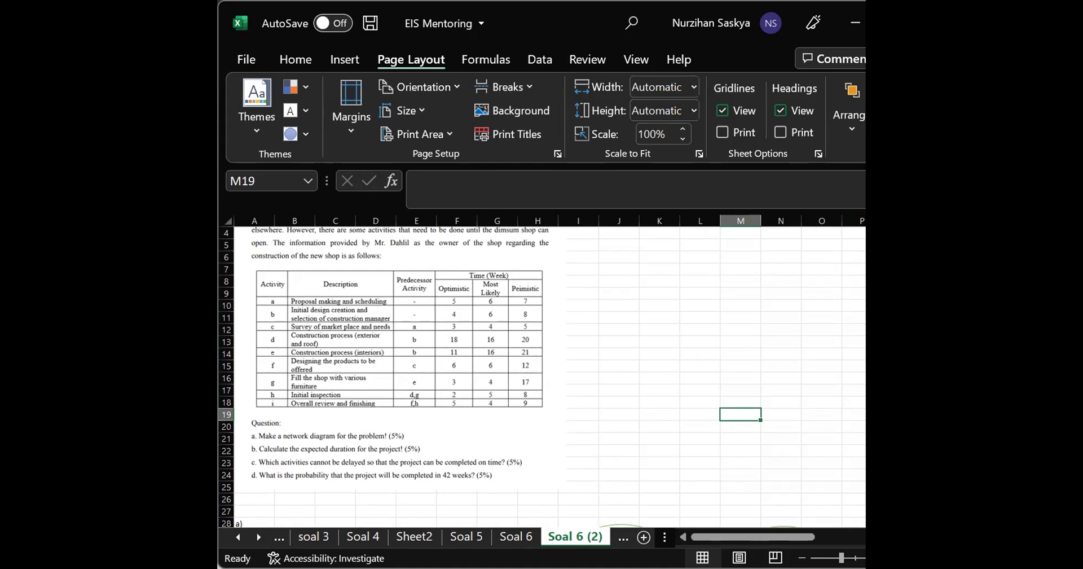
Switch to the exam PDF in Edge and compare its Soal 6 activity table and questions with the copied sheet
key(alt+Tab)
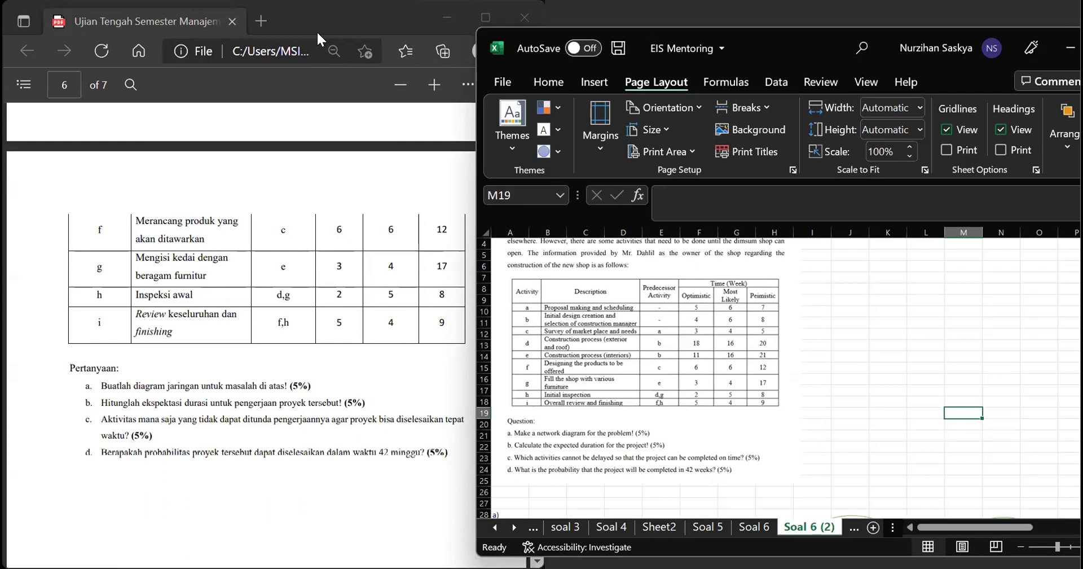
drag(317, 30, 249, 30)
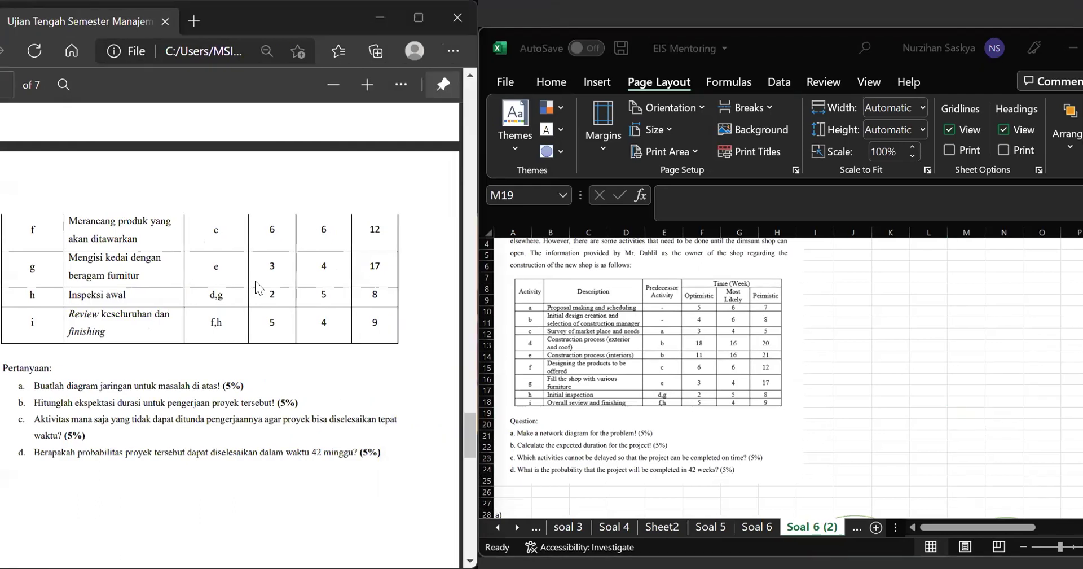
scroll(279, 276, up, 3)
scroll(279, 277, up, 5)
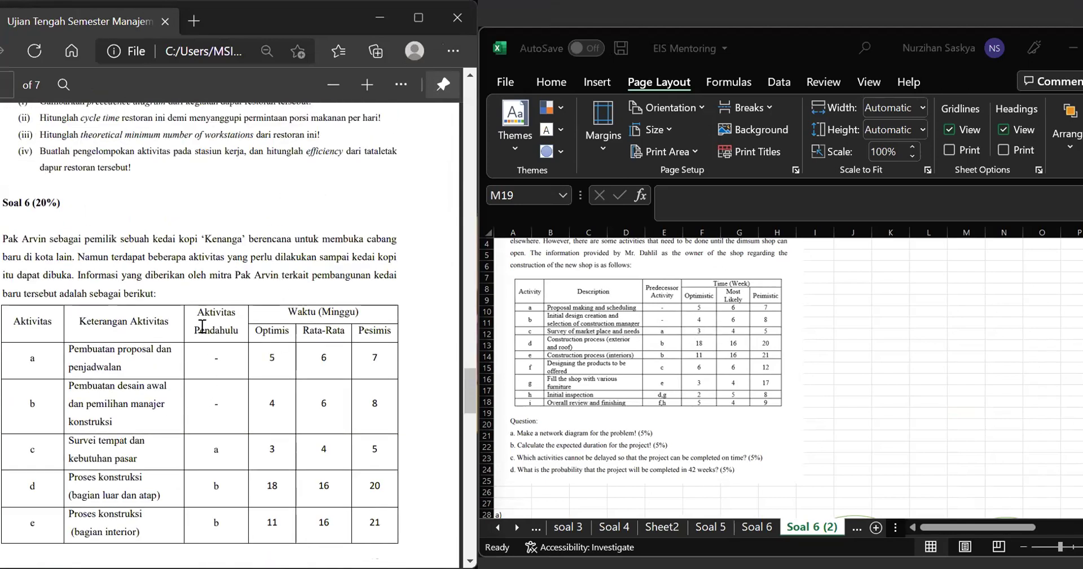
scroll(346, 476, down, 1)
scroll(346, 476, down, 8)
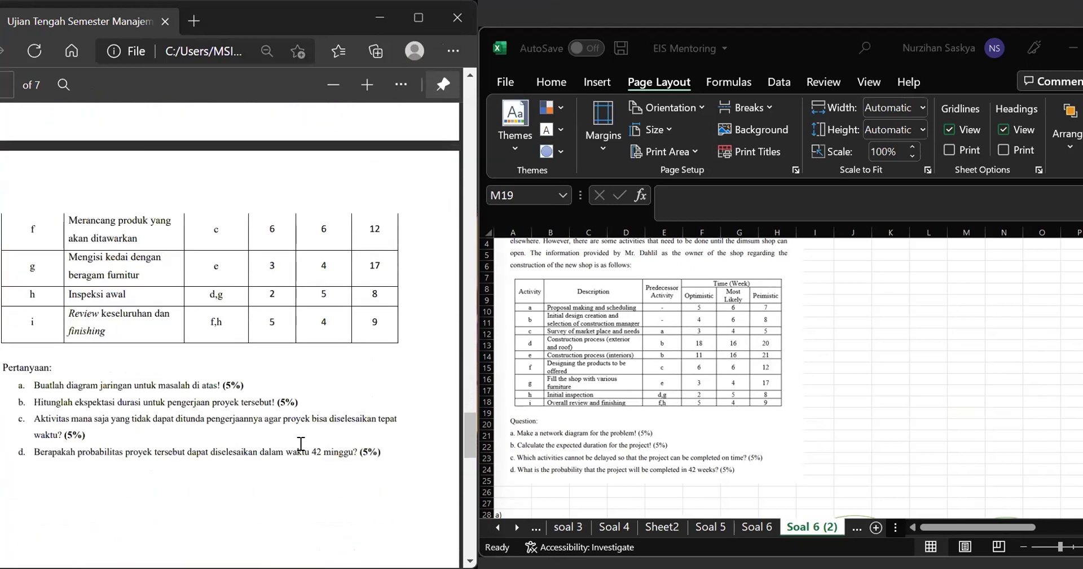
scroll(325, 351, down, 2)
scroll(325, 350, up, 3)
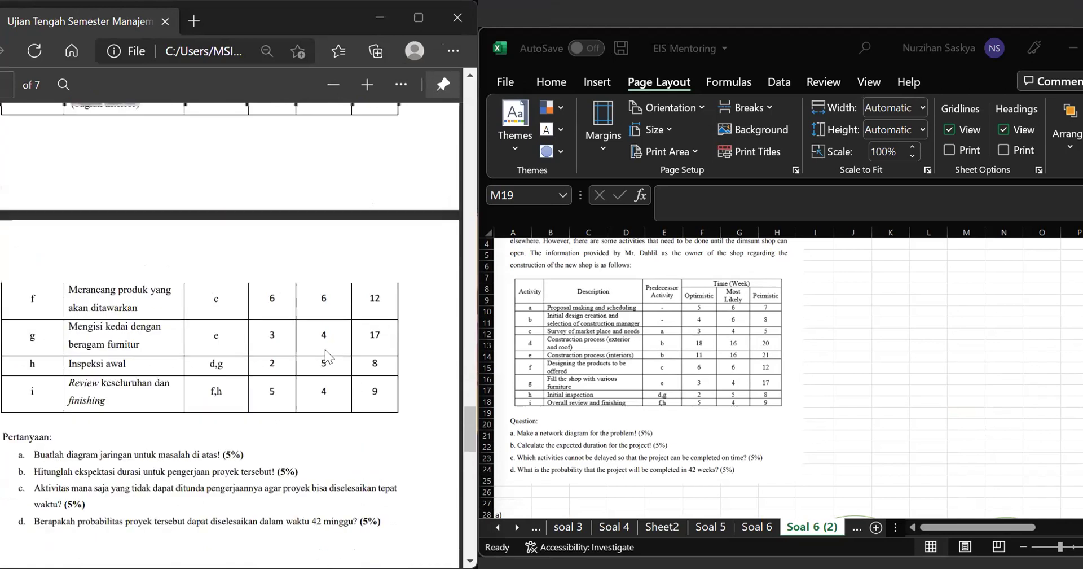
click(642, 8)
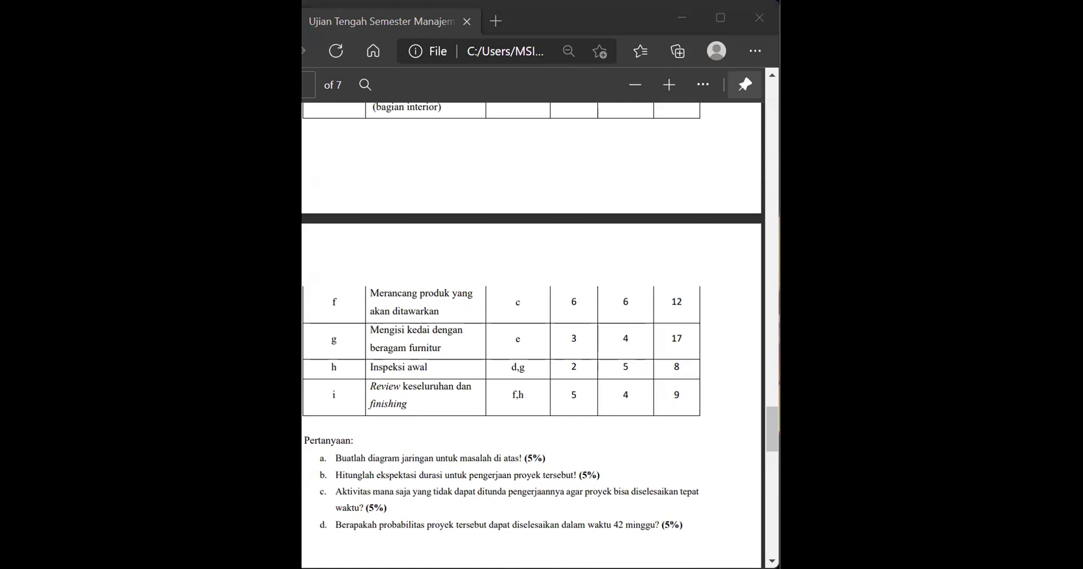
Return to the Excel workbook and compare the Soal 6 activity table and questions with the network diagram for part a
key(alt+Tab)
click(698, 355)
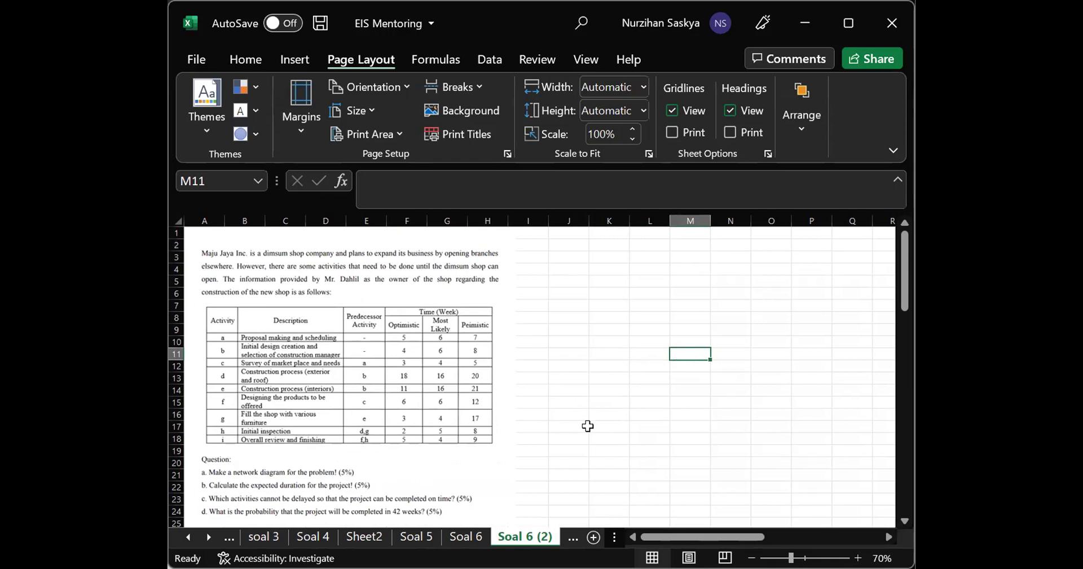
scroll(588, 426, down, 2)
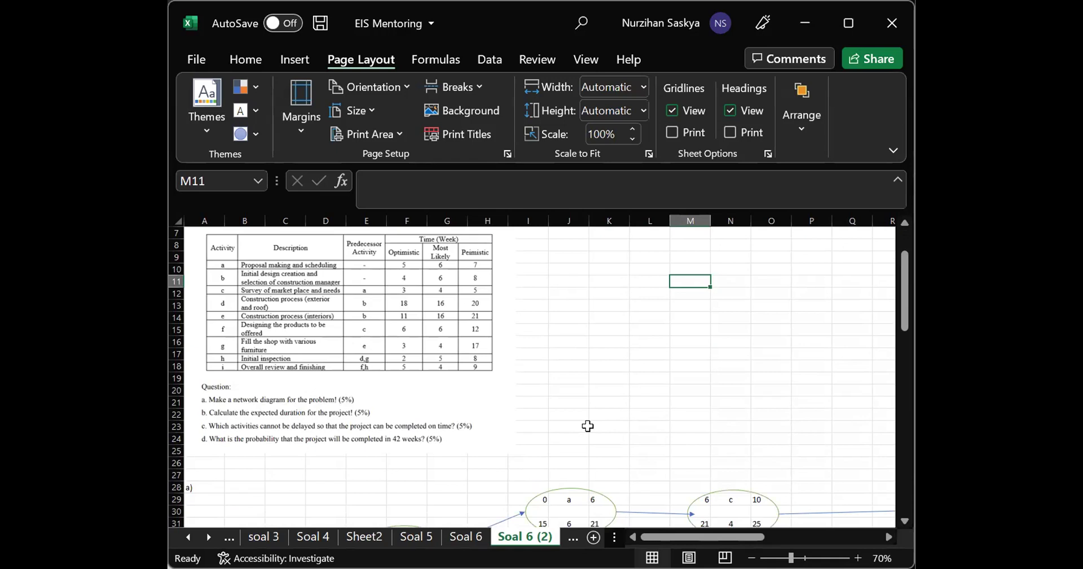
scroll(588, 426, down, 3)
scroll(588, 426, up, 3)
scroll(588, 426, down, 3)
scroll(588, 426, up, 4)
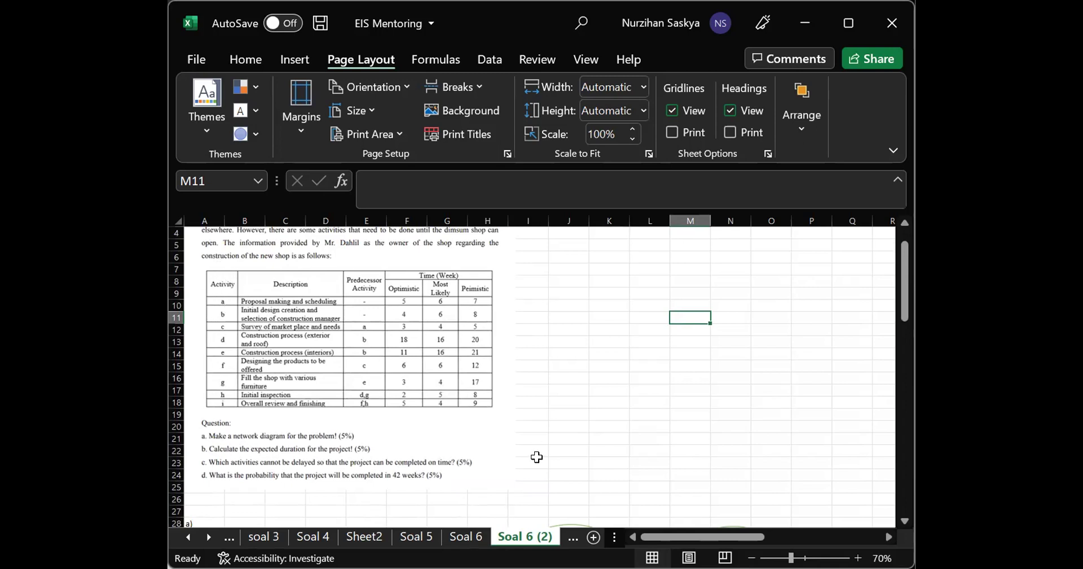
scroll(536, 454, down, 2)
scroll(522, 414, down, 2)
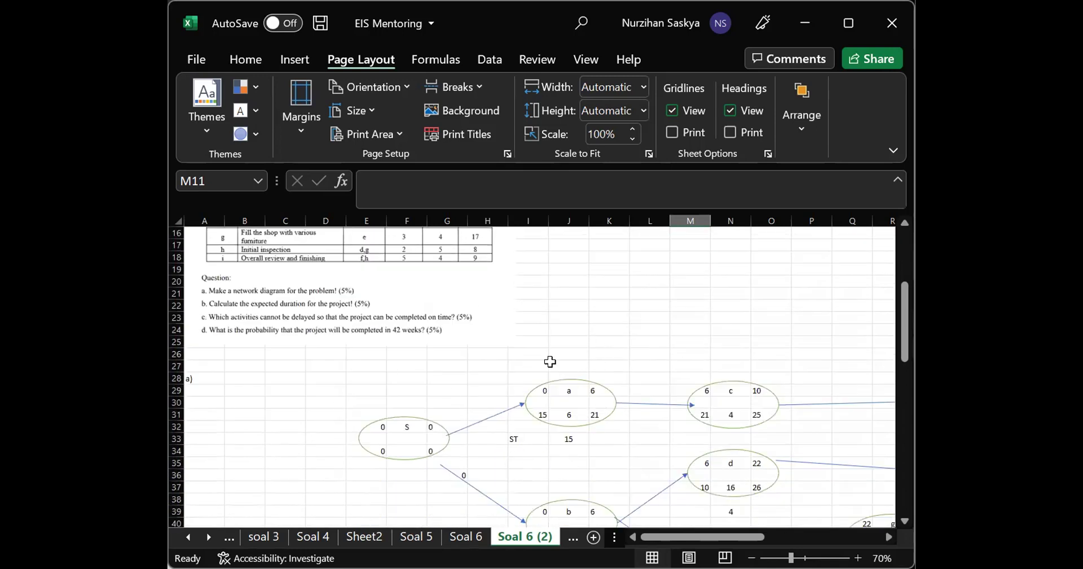
scroll(551, 360, up, 3)
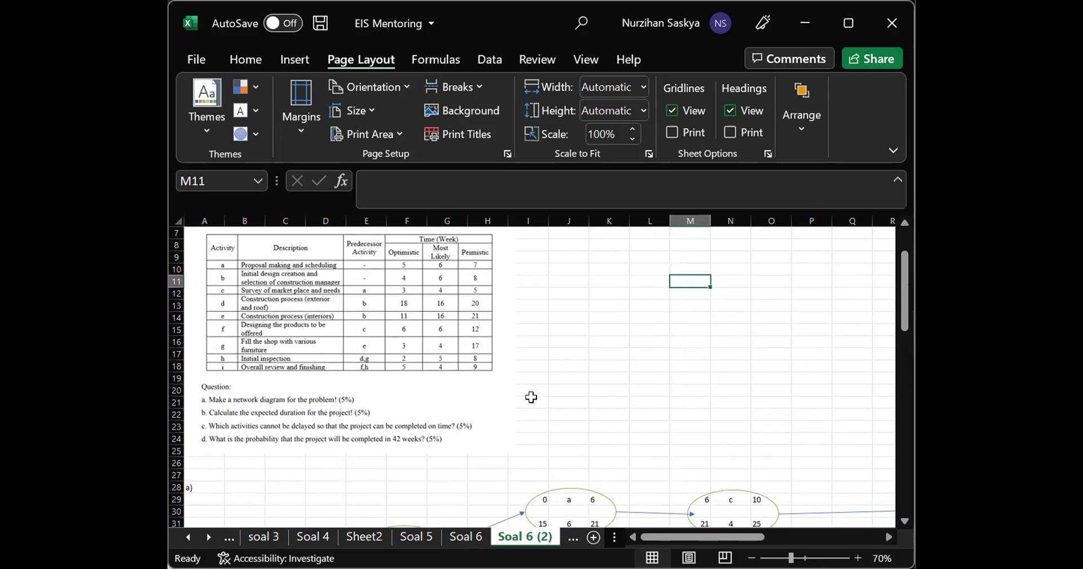
scroll(531, 397, down, 3)
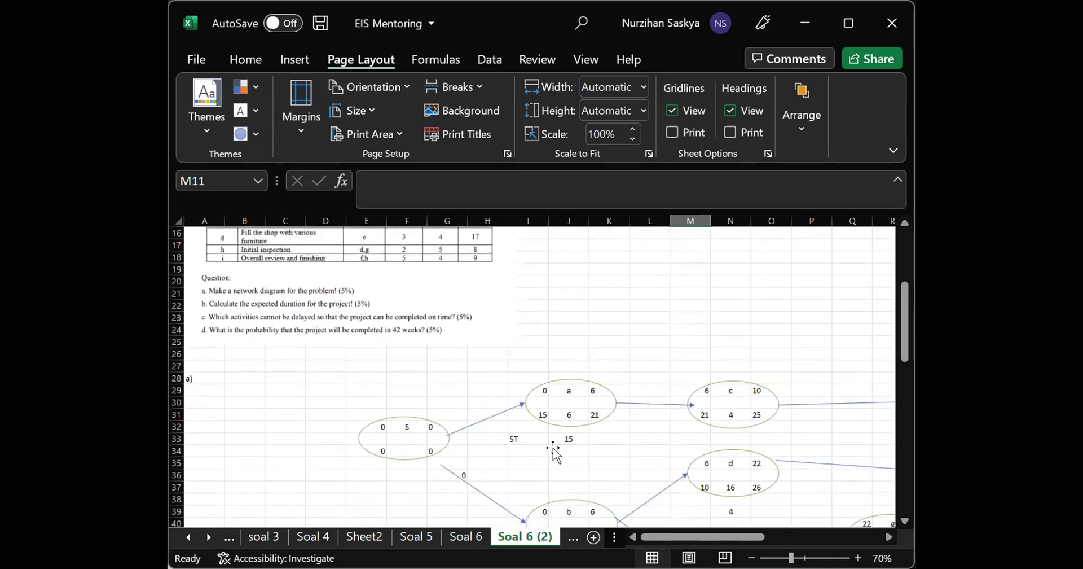
Examine the full network diagram for part a, from the start node to the final activities, alongside the activity table
scroll(559, 367, down, 2)
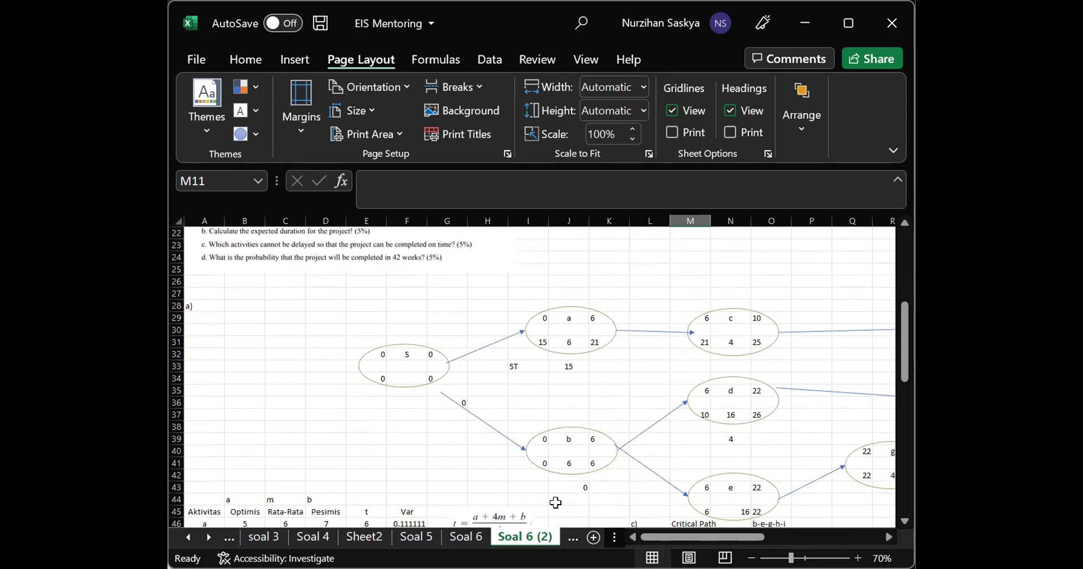
scroll(589, 400, up, 5)
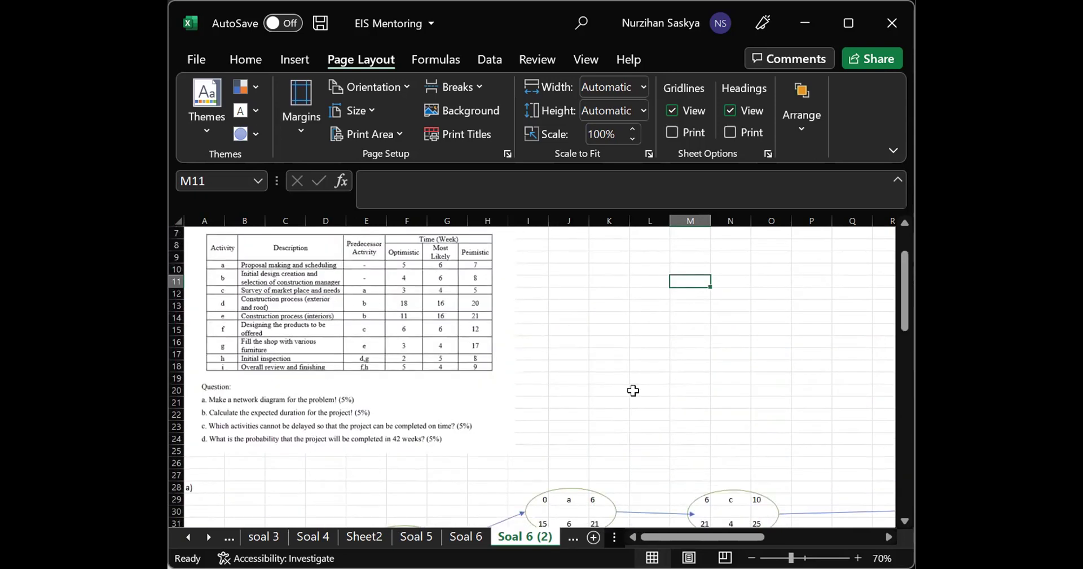
ctrl+scroll(633, 391, up, 1)
scroll(633, 390, down, 7)
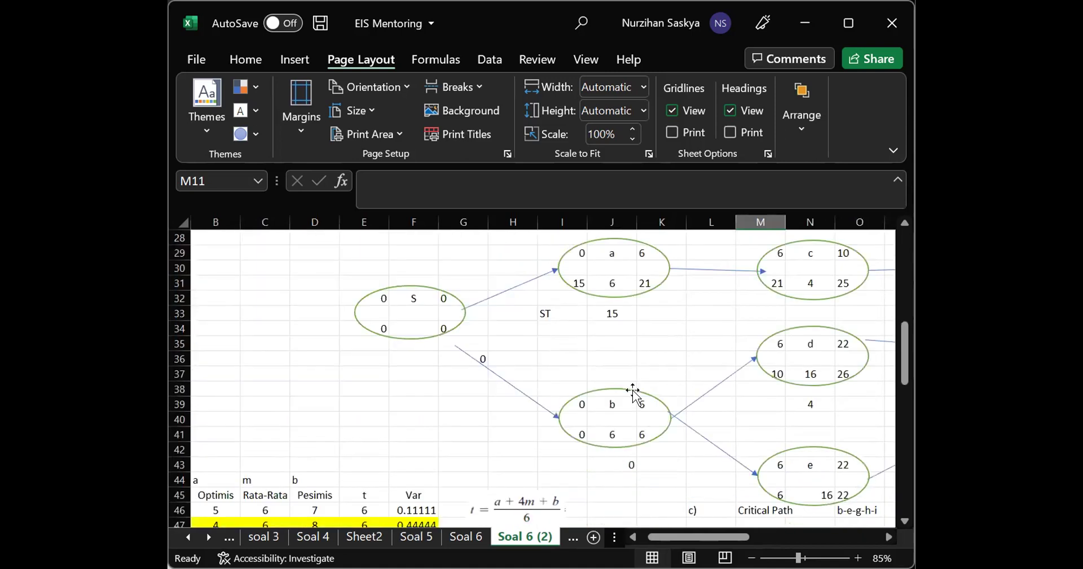
scroll(633, 391, right, 5)
scroll(633, 390, up, 1)
ctrl+scroll(633, 390, down, 1)
scroll(452, 361, left, 5)
scroll(465, 363, up, 5)
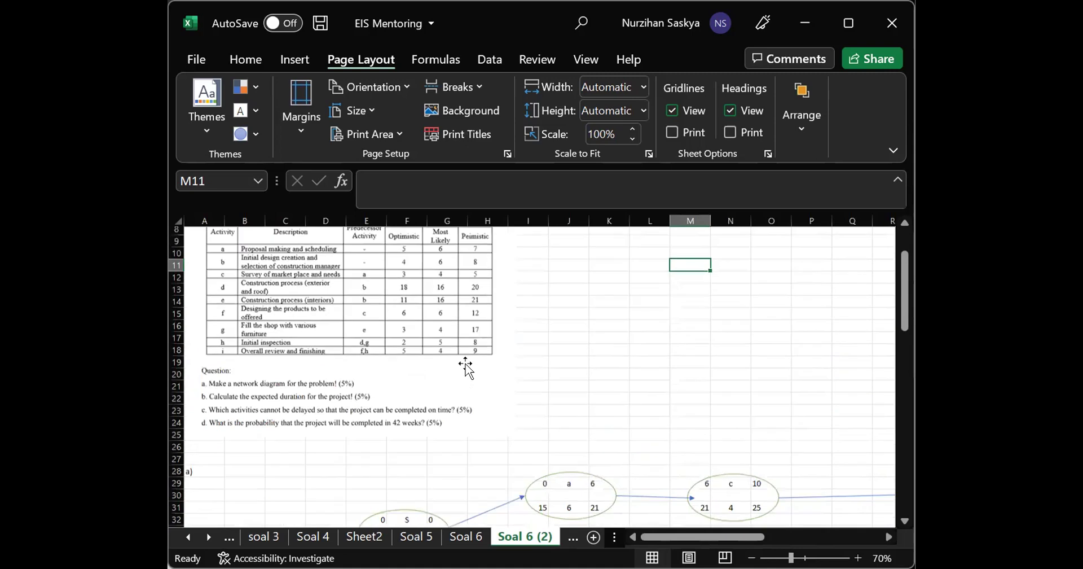
scroll(466, 366, up, 1)
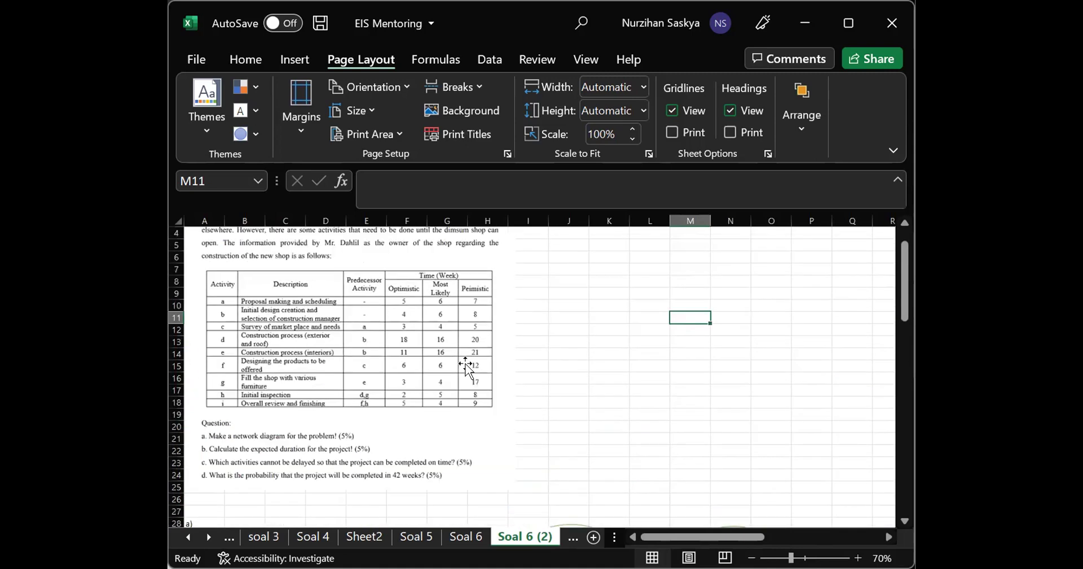
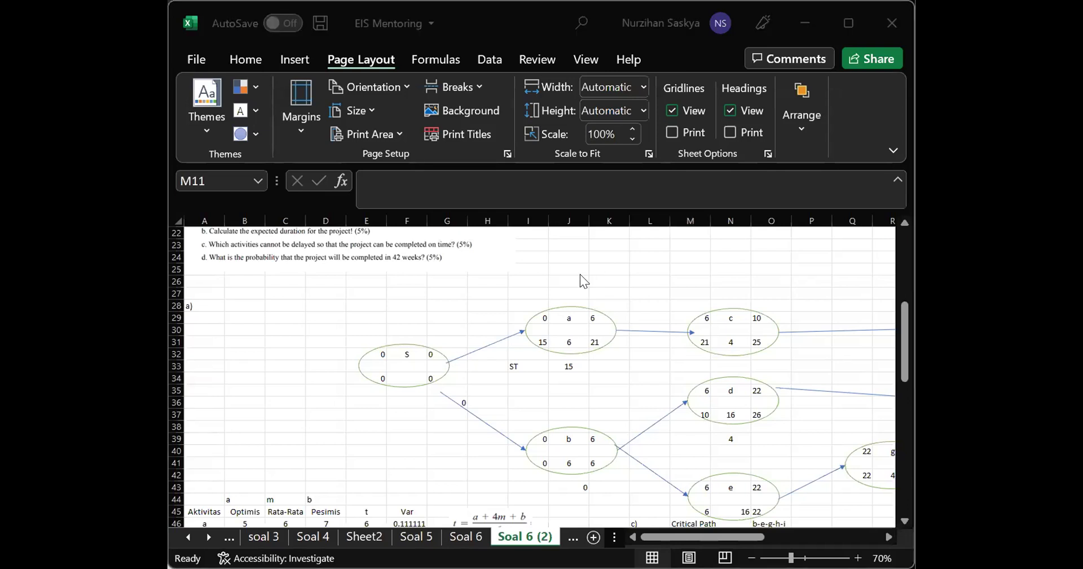
Compare the question's activity table with the expected-time and variance table, and inspect the expected-time formula for activity a
scroll(584, 280, up, 6)
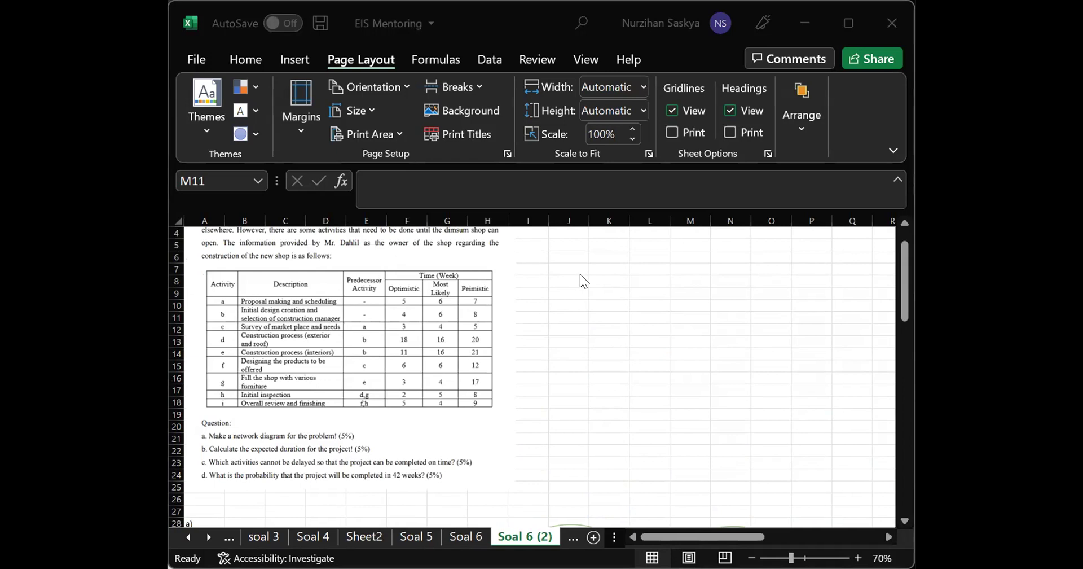
scroll(584, 280, down, 9)
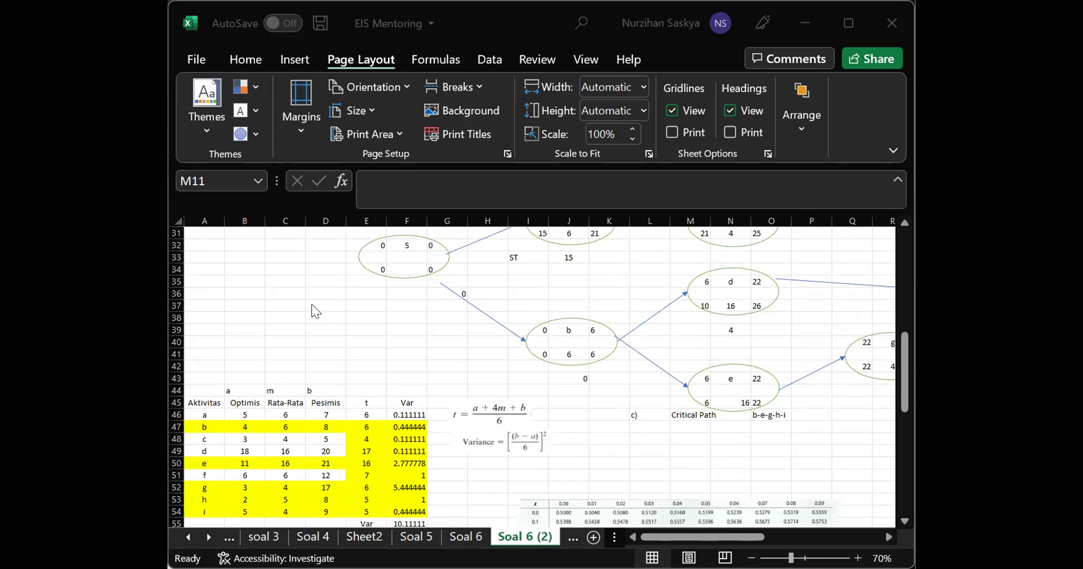
scroll(312, 304, up, 8)
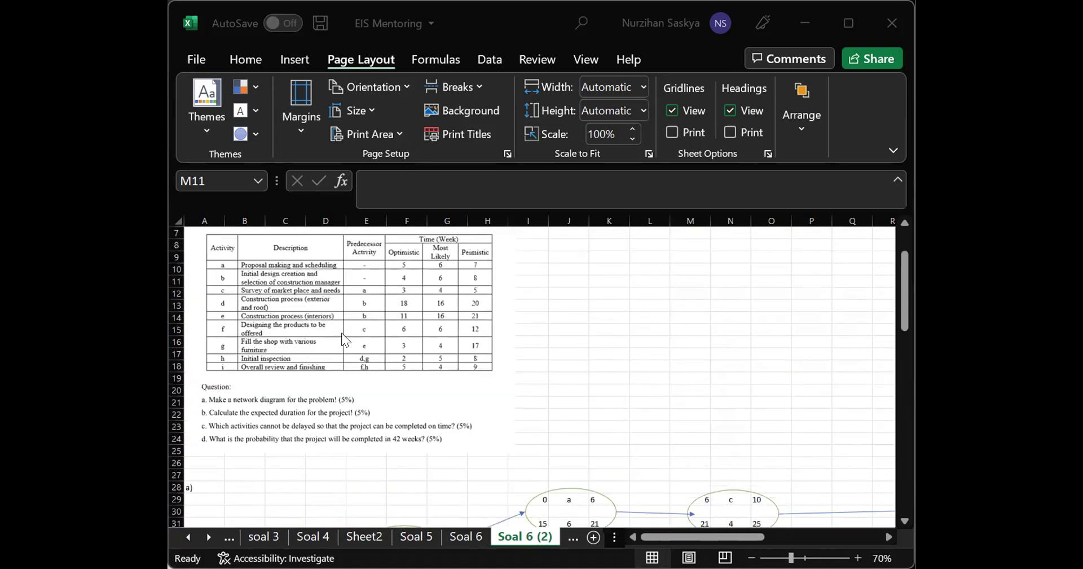
scroll(345, 338, down, 7)
scroll(345, 339, down, 2)
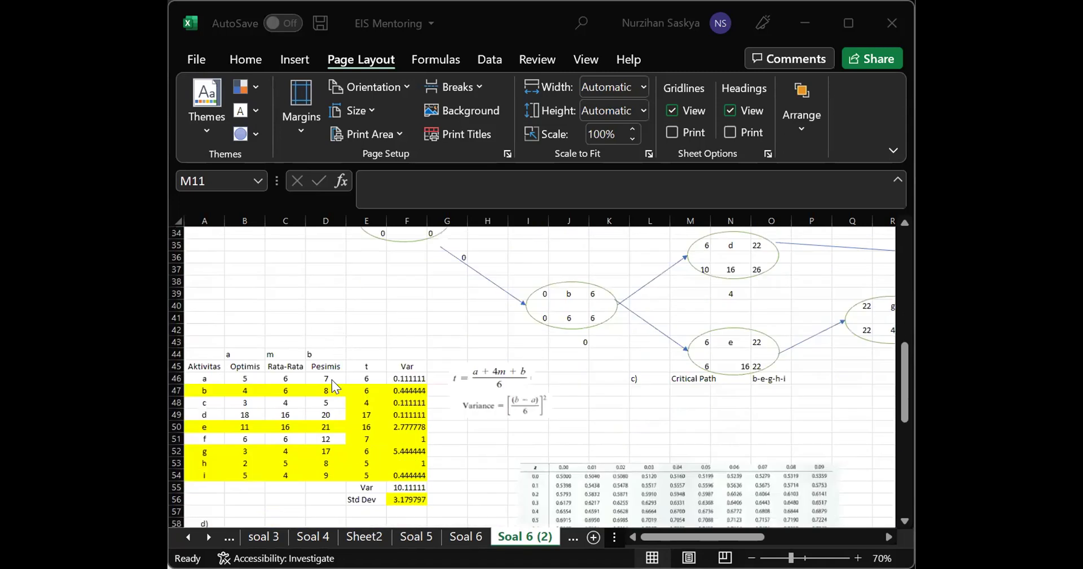
click(367, 379)
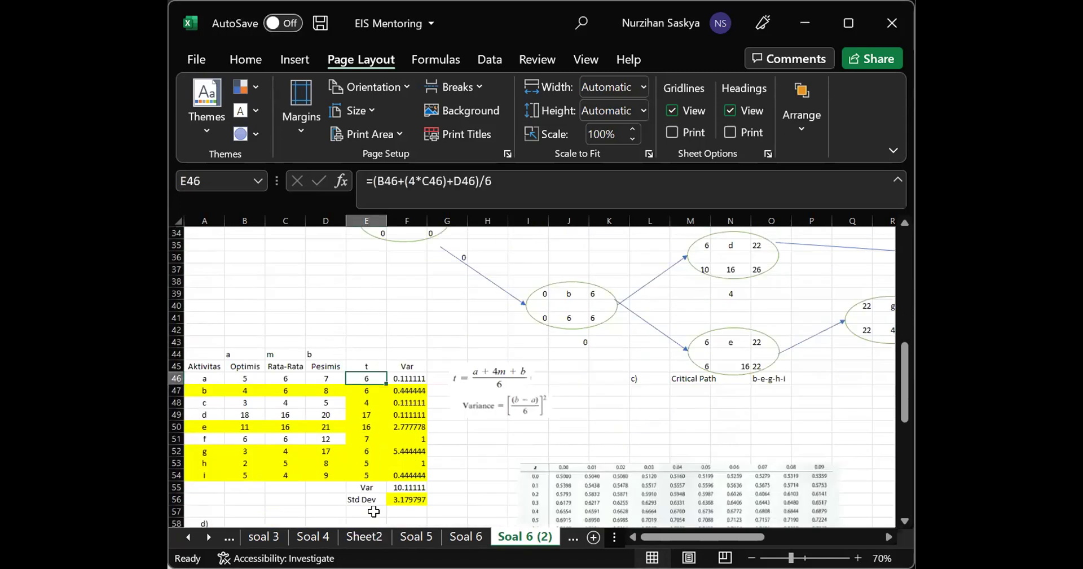
click(520, 435)
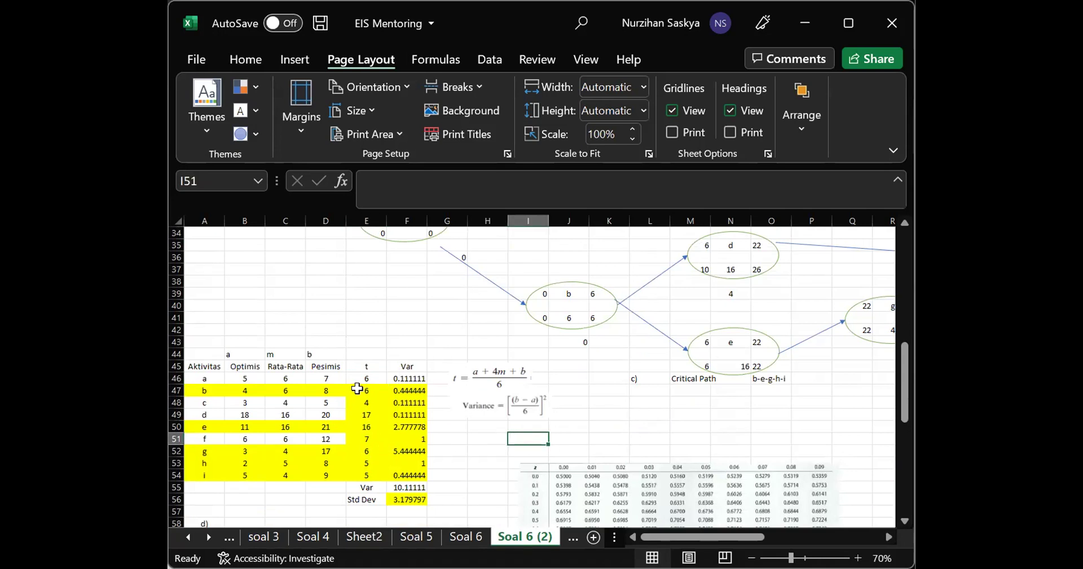
Set the duration of activity d in the network diagram to 17, matching its calculated expected time
scroll(514, 248, up, 4)
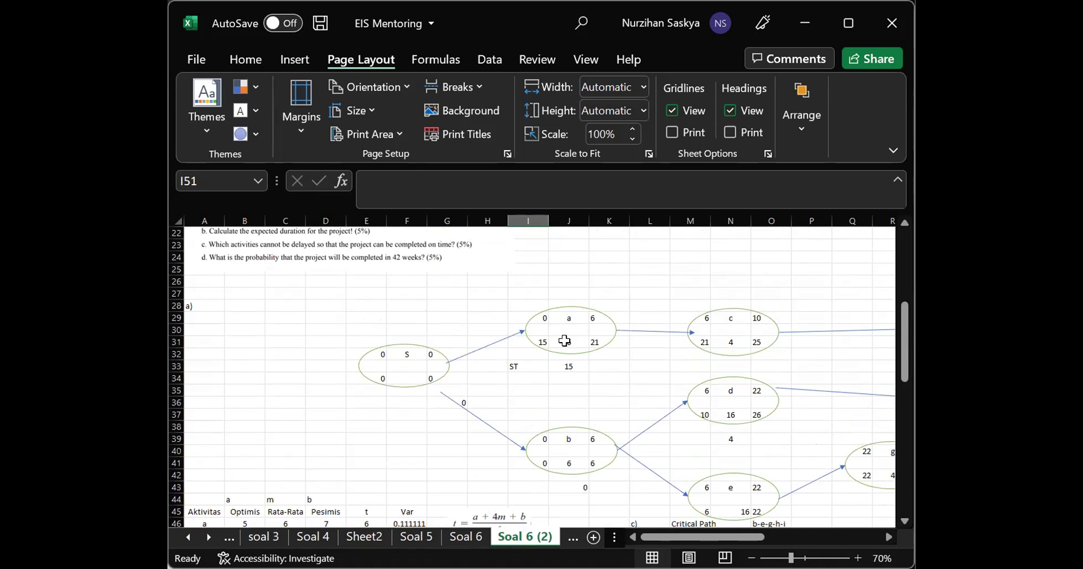
scroll(564, 341, right, 2)
scroll(564, 341, down, 3)
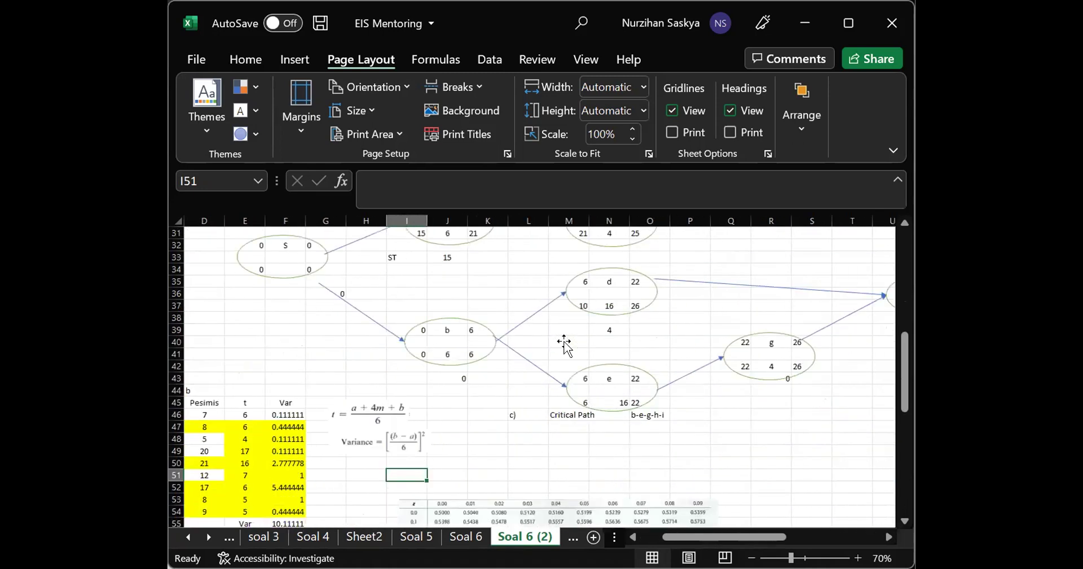
scroll(530, 350, up, 2)
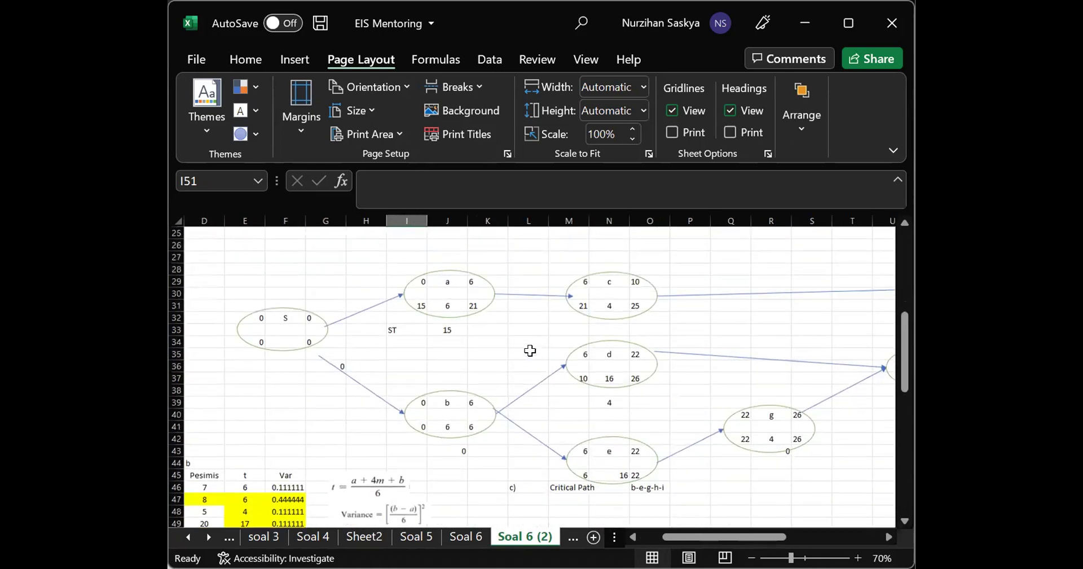
scroll(597, 351, down, 1)
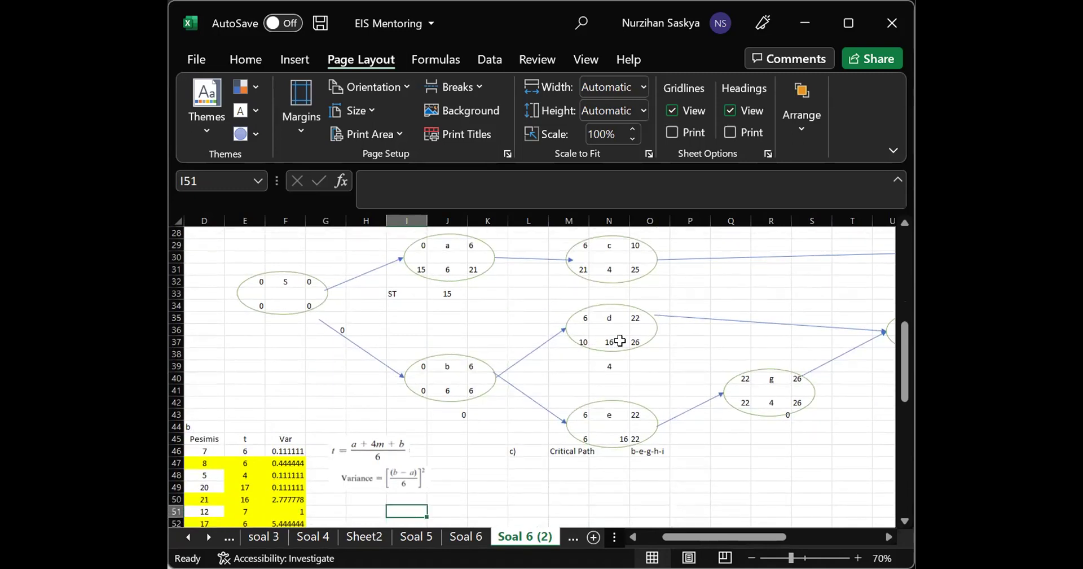
click(613, 340)
text(17)
key(Return)
Check the remaining expected times against the diagram and set the duration of activity f's node to 7
scroll(439, 415, down, 1)
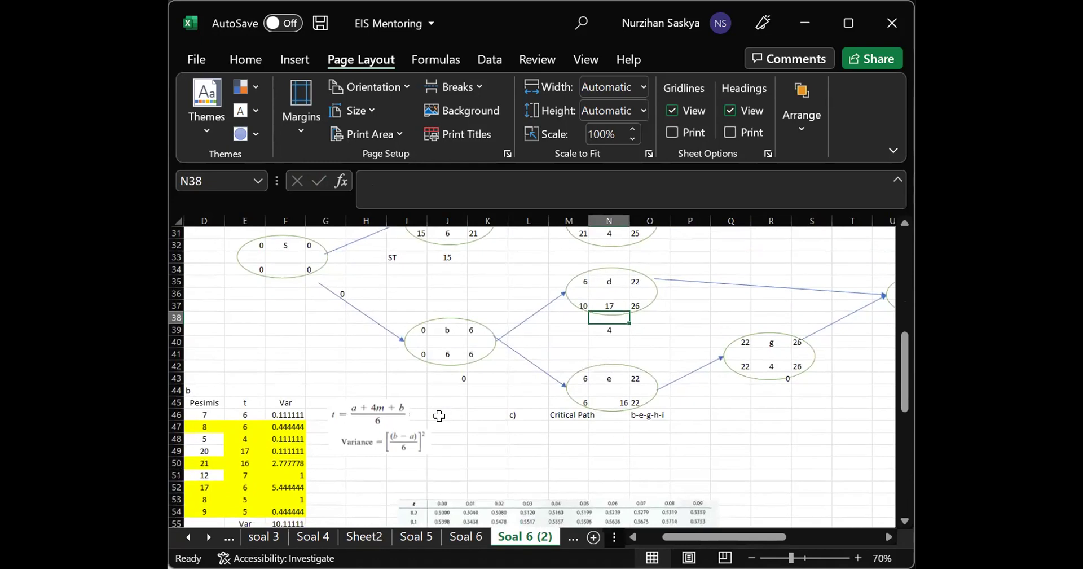
scroll(439, 416, left, 3)
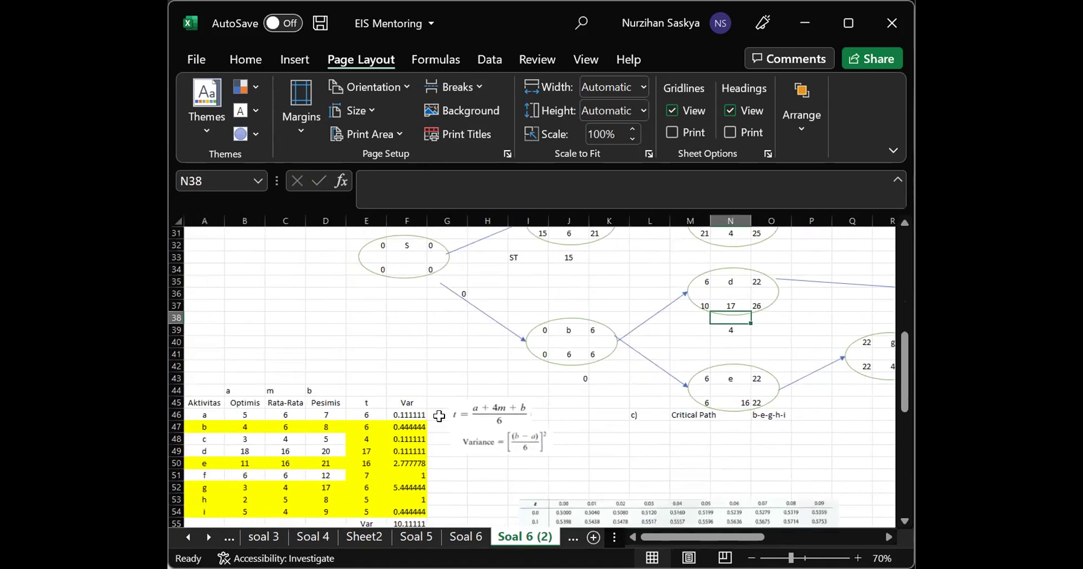
scroll(439, 416, right, 3)
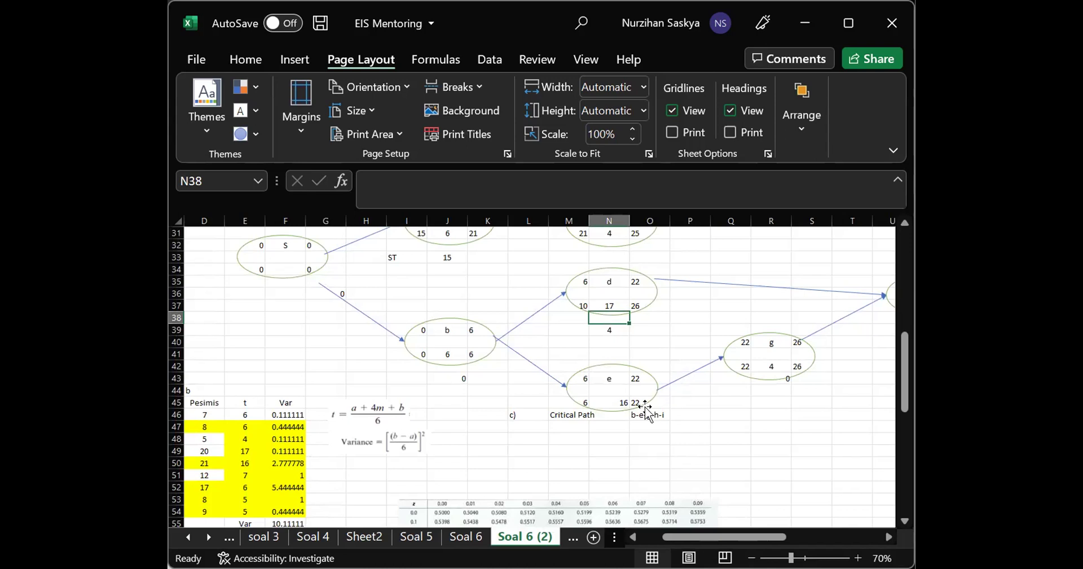
scroll(716, 419, left, 3)
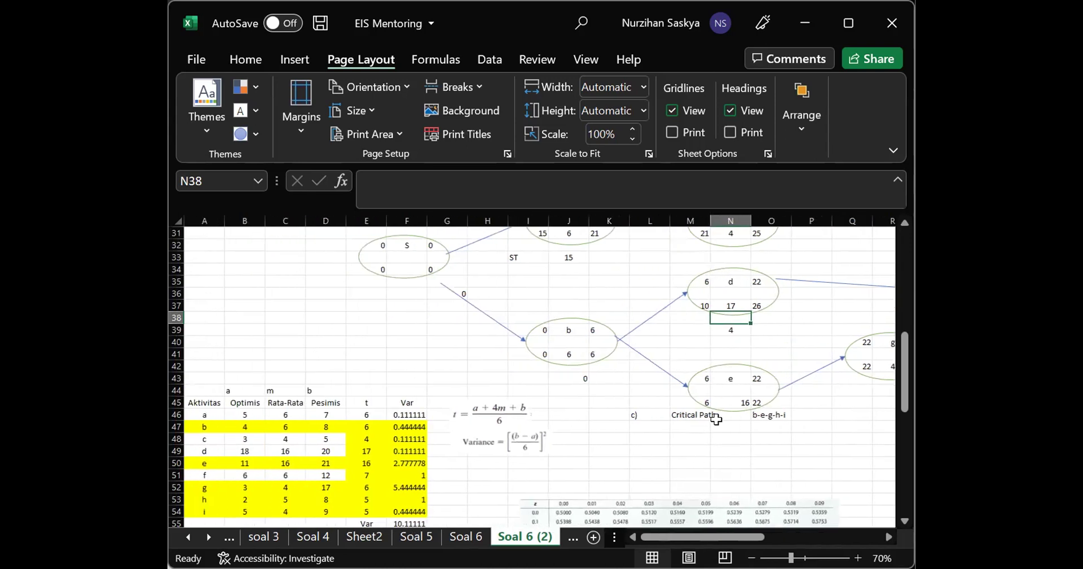
click(716, 420)
scroll(712, 419, right, 6)
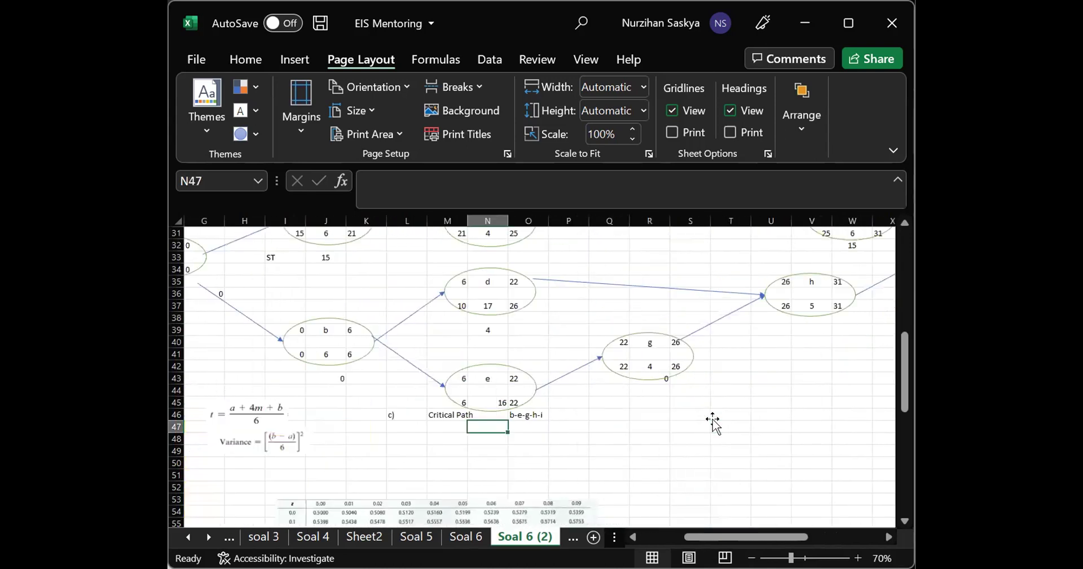
scroll(713, 419, up, 1)
scroll(712, 418, right, 6)
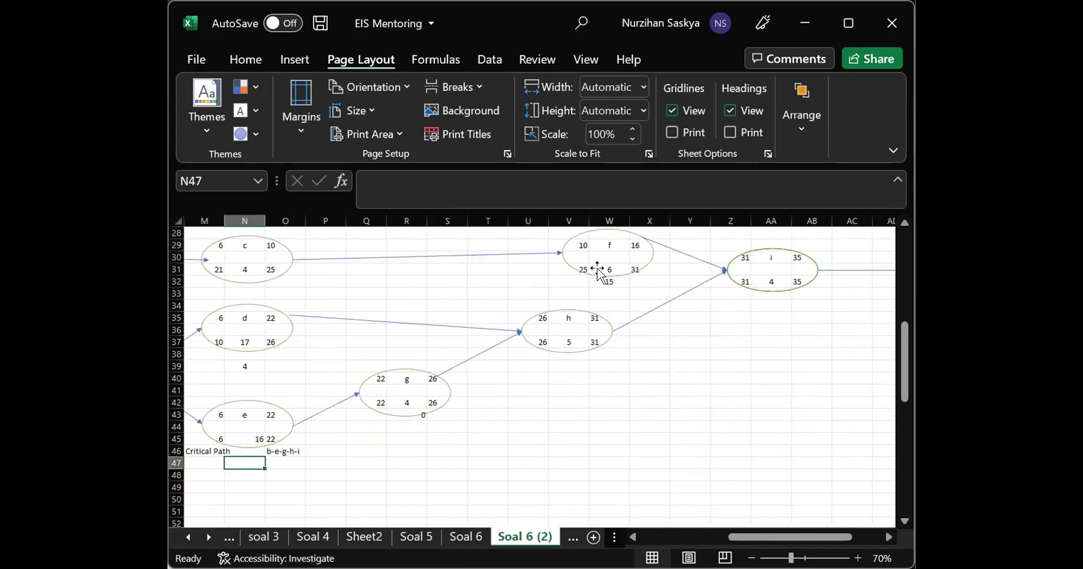
click(599, 270)
click(614, 268)
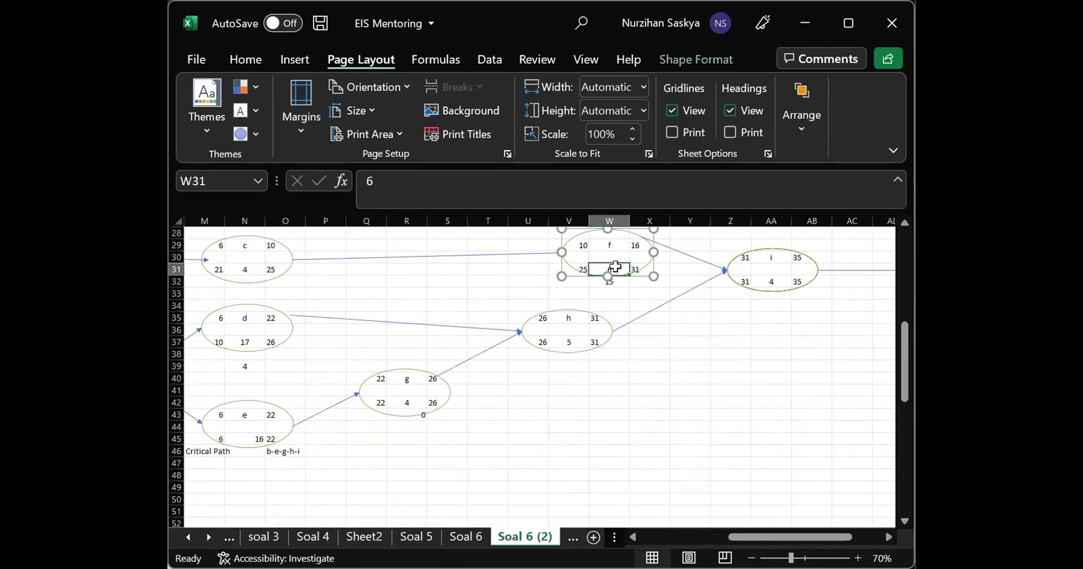
text(7)
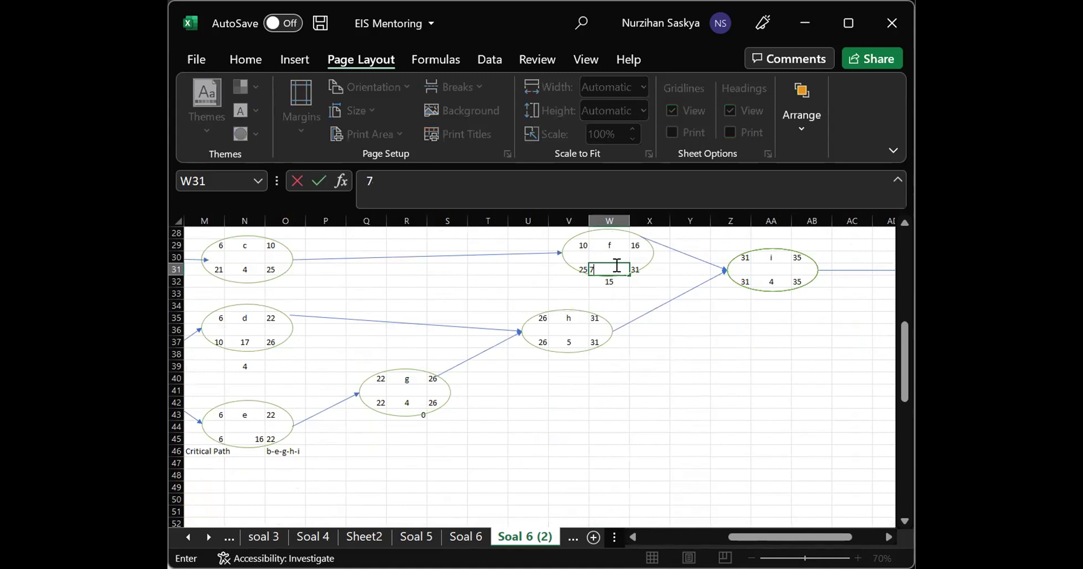
click(541, 417)
Check activity g's expected time in the calculation table and set its duration in the network diagram to 6
scroll(542, 417, left, 7)
scroll(542, 417, down, 3)
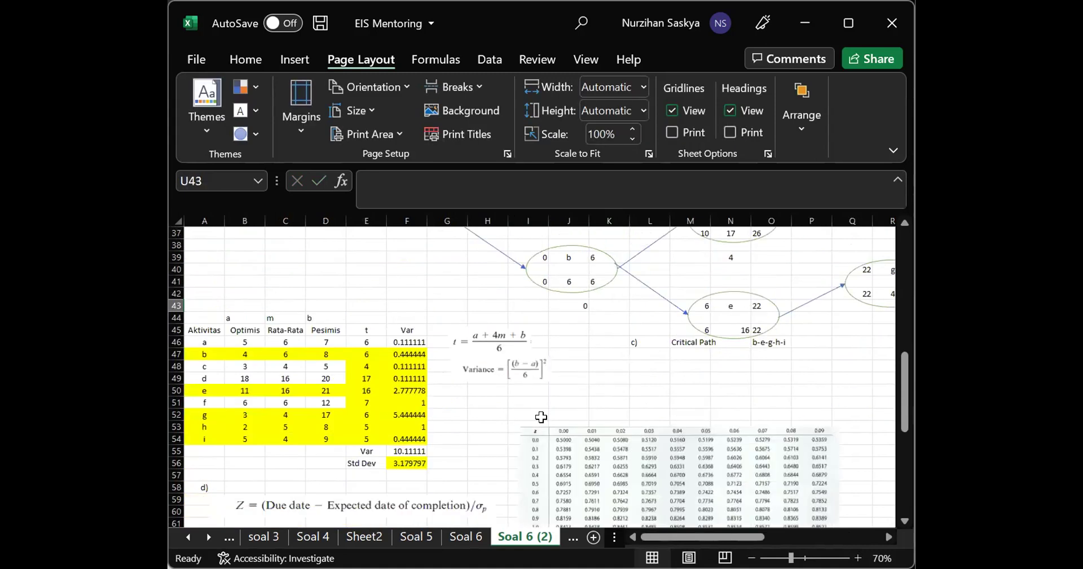
click(370, 415)
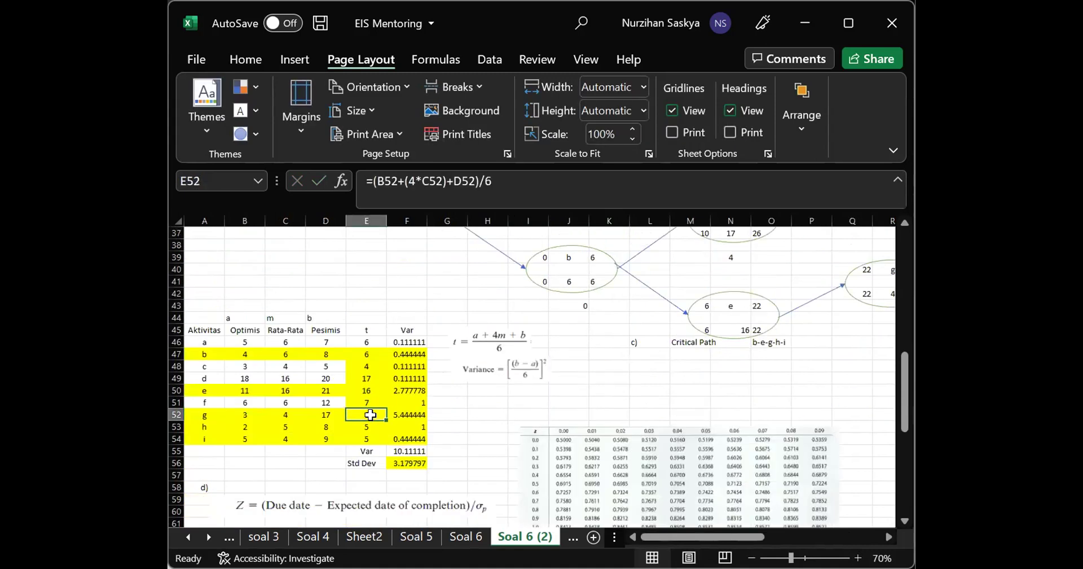
click(339, 415)
click(367, 415)
drag(367, 414, 824, 307)
click(827, 315)
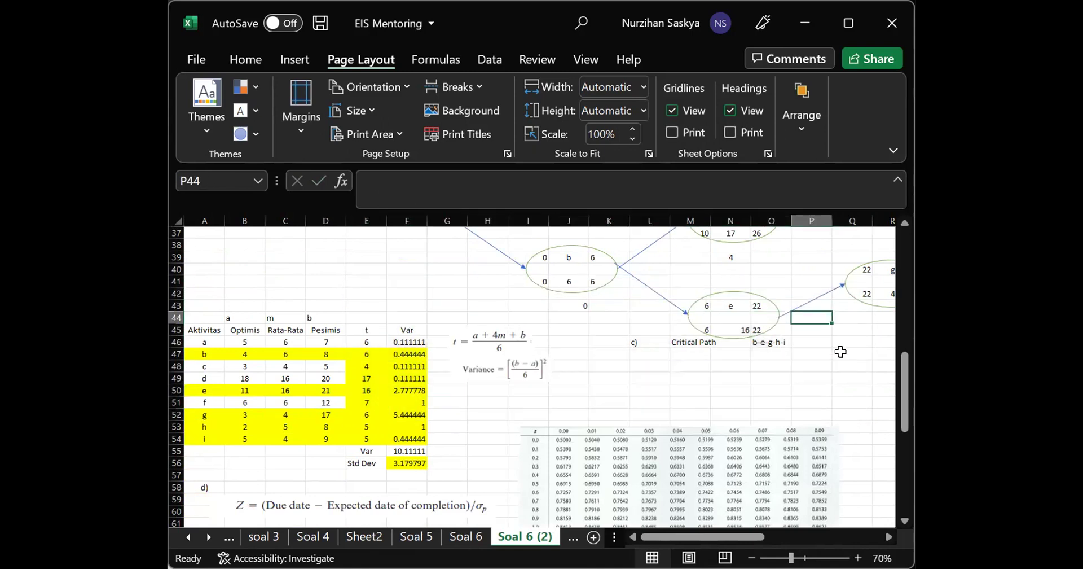
click(885, 292)
text(G)
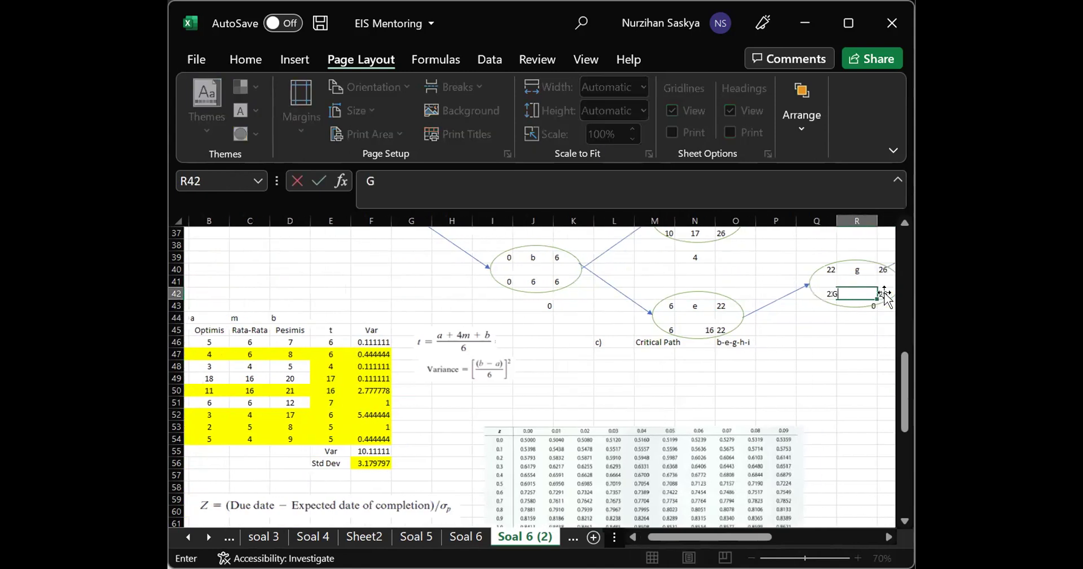
key(Return)
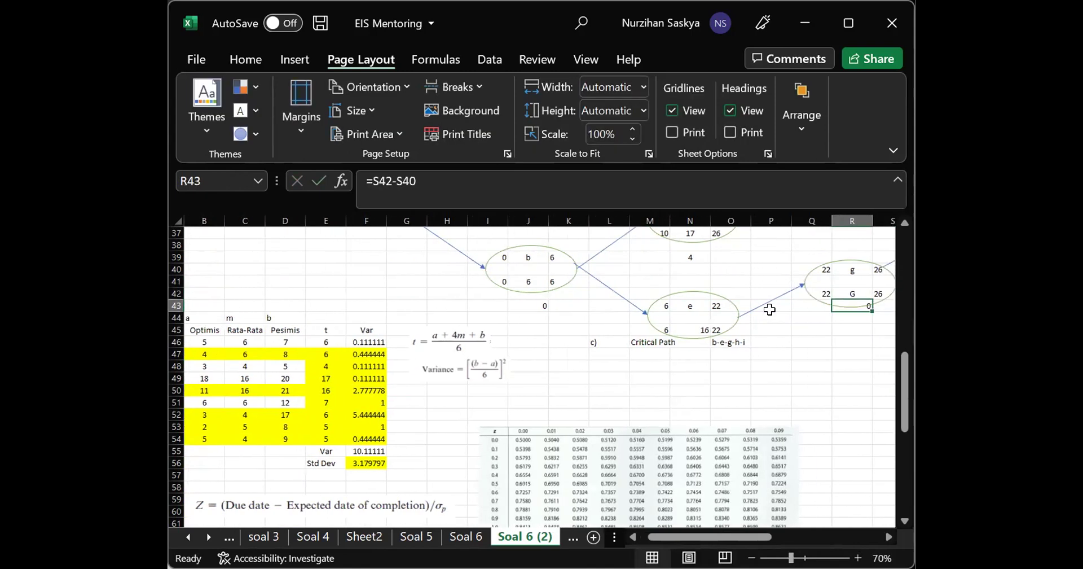
click(843, 291)
text(6)
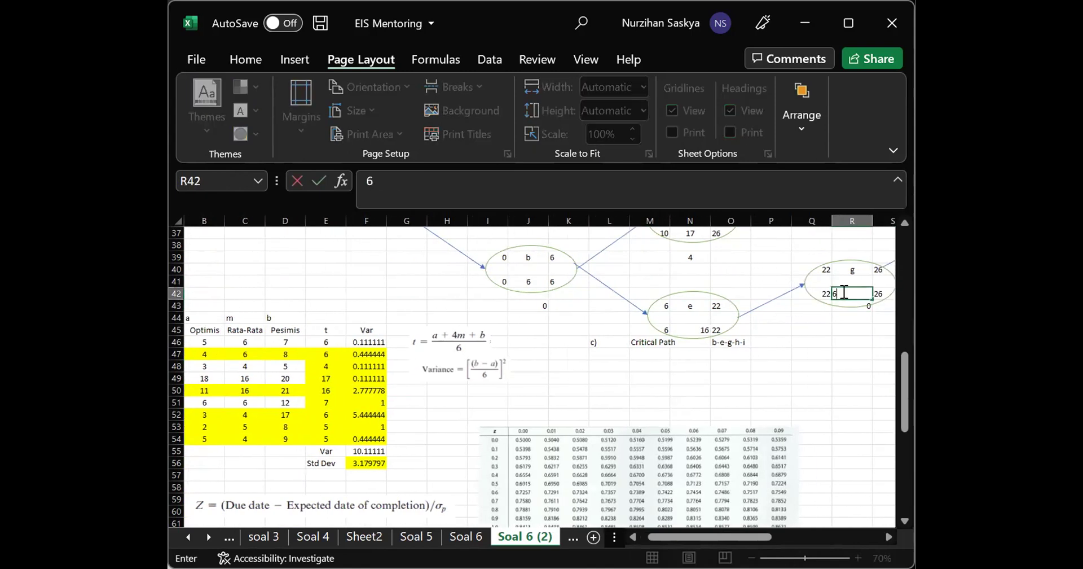
key(Return)
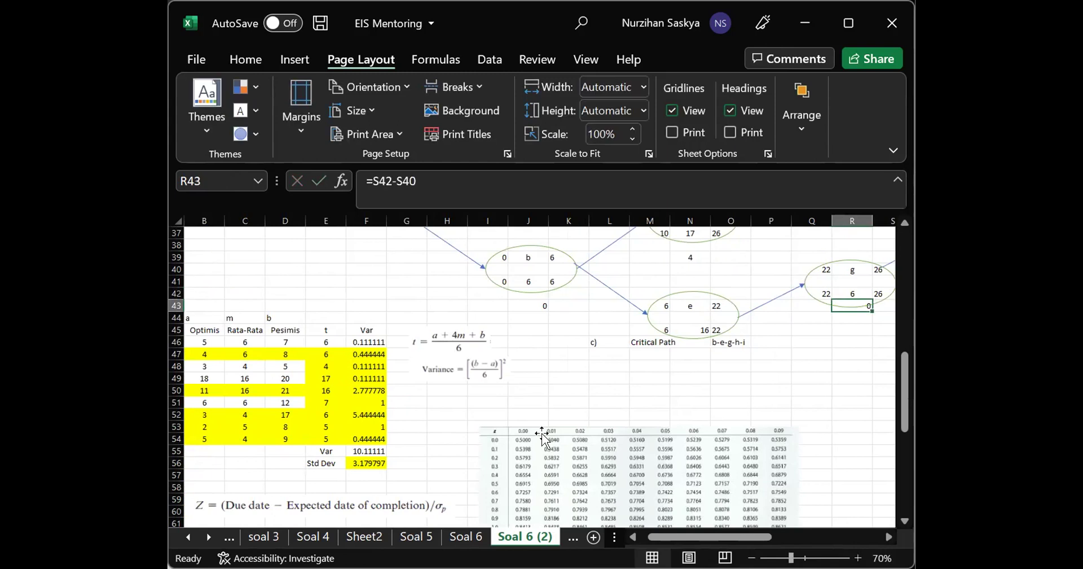
Set the duration of activity i, the last activity in the network diagram, to 5
scroll(631, 403, right, 3)
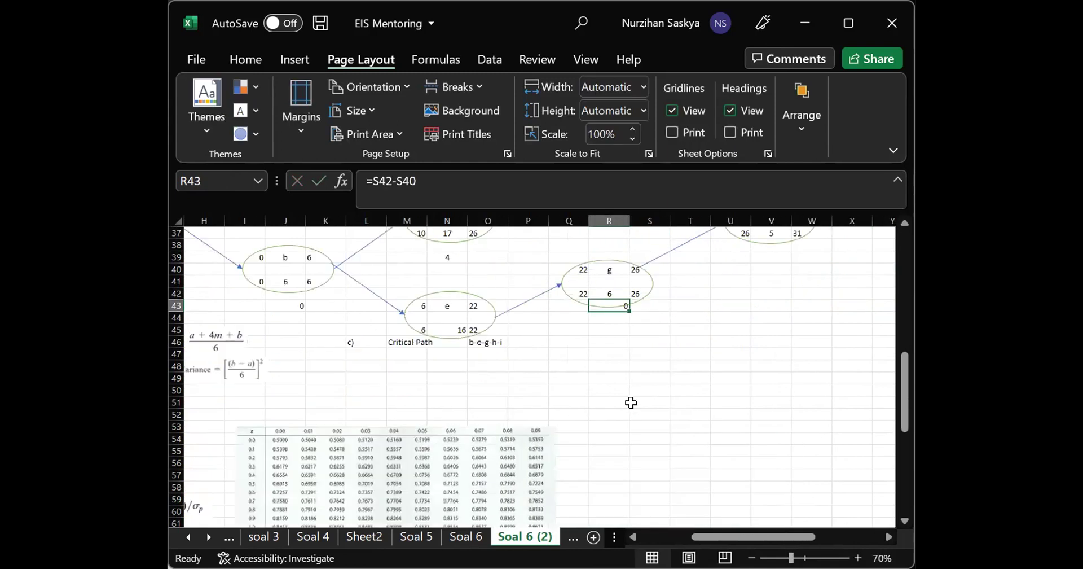
scroll(631, 402, right, 3)
scroll(631, 403, up, 4)
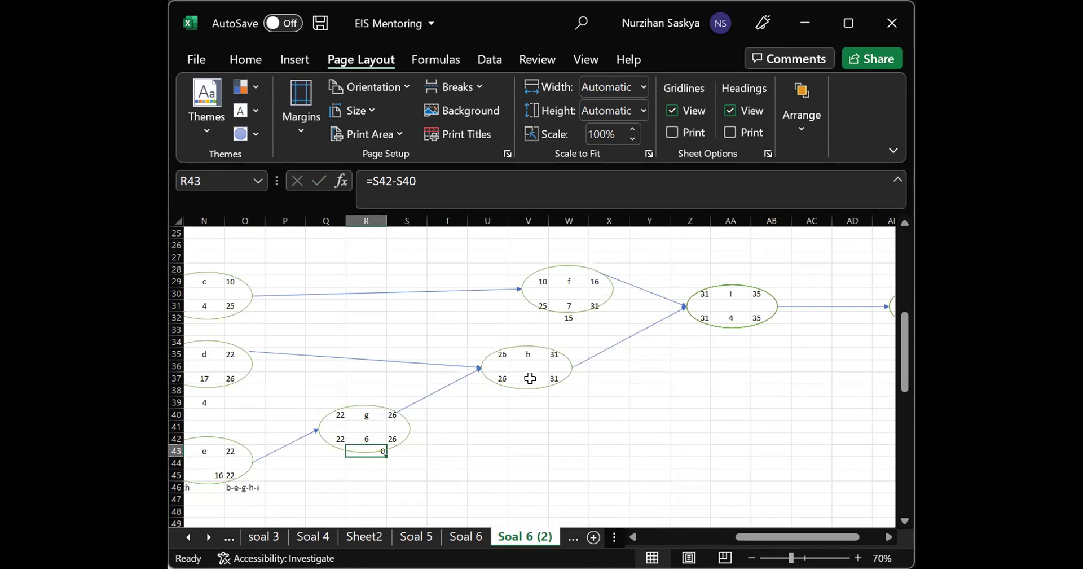
click(725, 318)
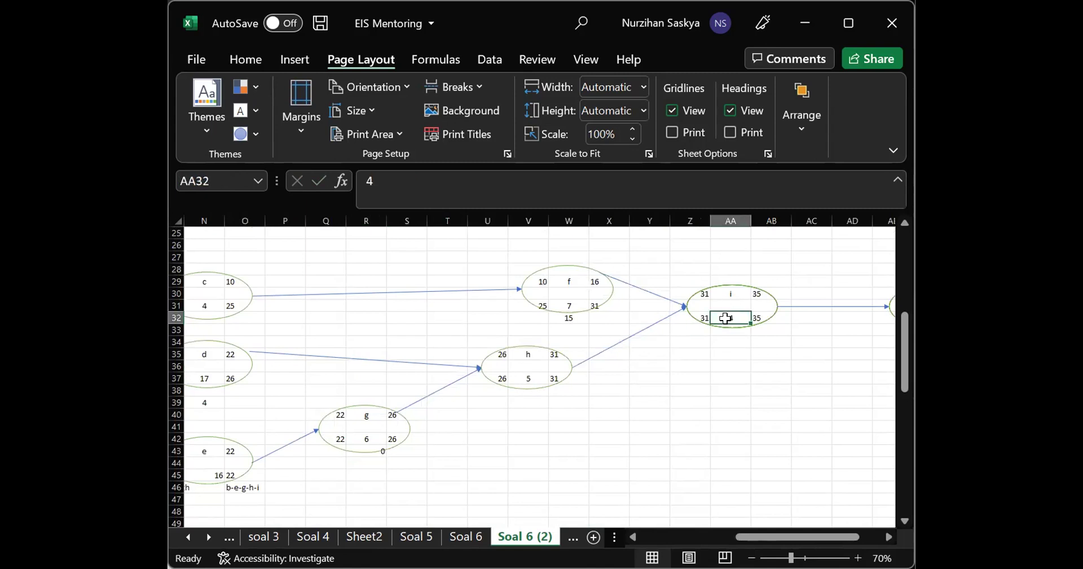
text(5)
key(Return)
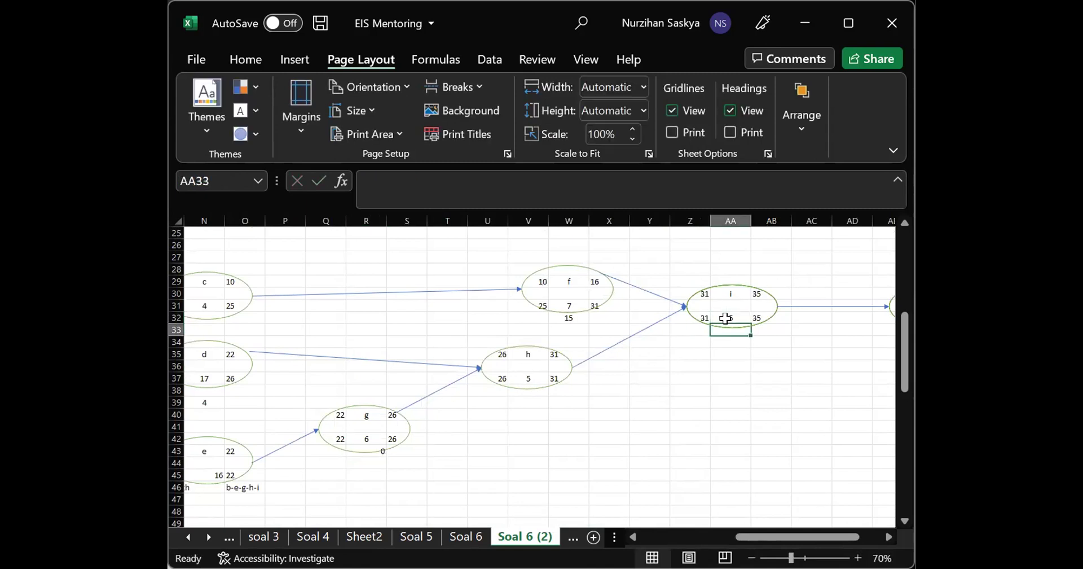
Review the network diagram from the start node onward, together with the question list and calculation table
click(719, 415)
scroll(718, 415, left, 6)
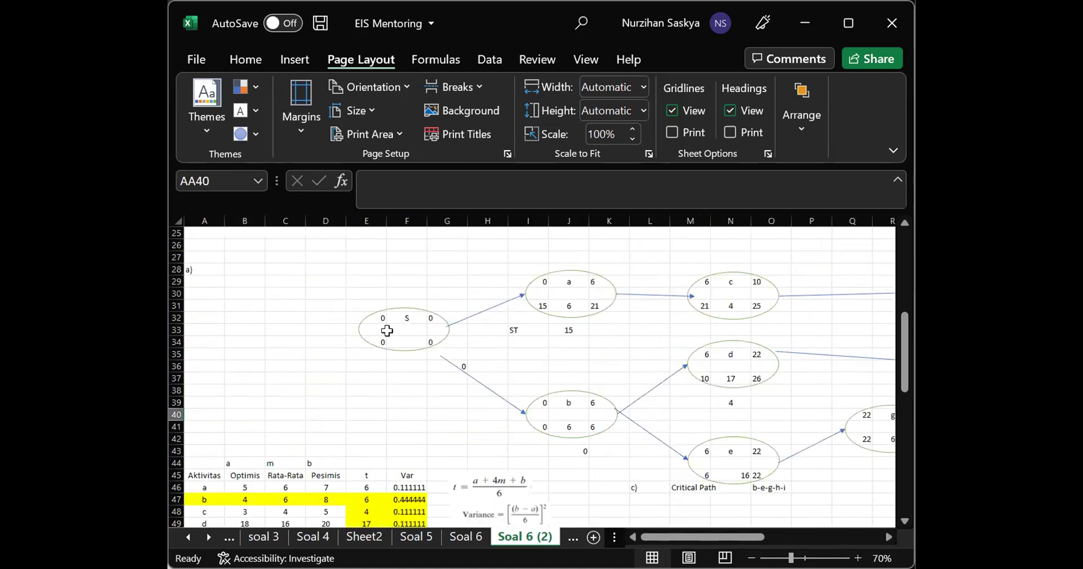
scroll(402, 381, up, 2)
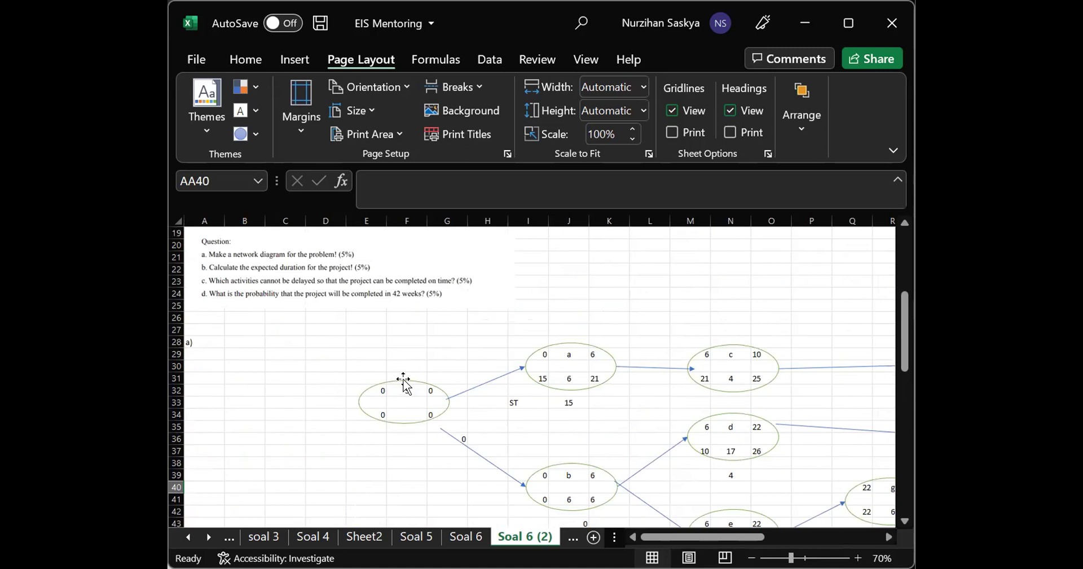
scroll(404, 382, down, 2)
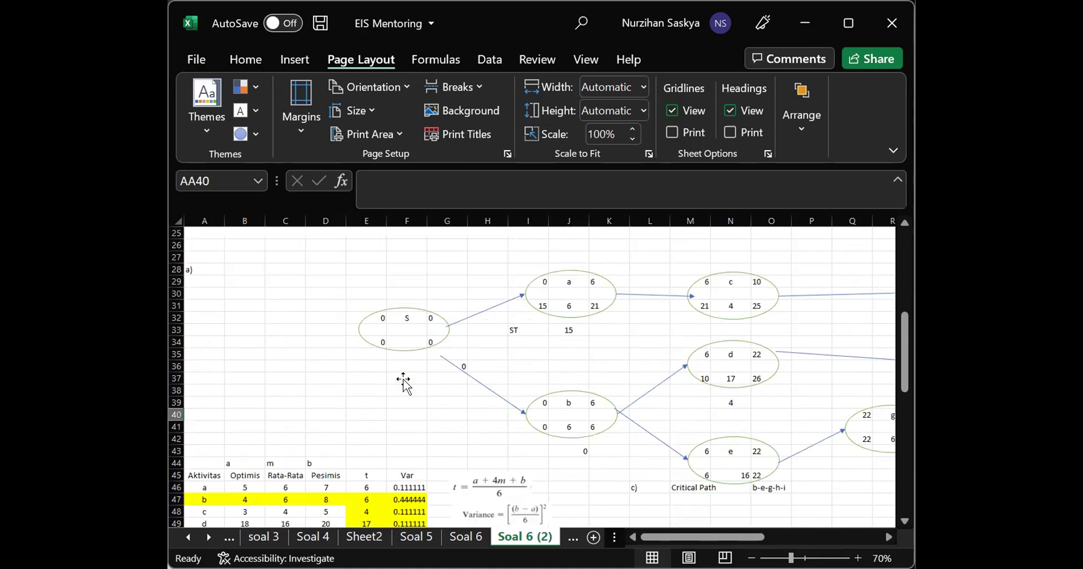
scroll(404, 381, down, 2)
scroll(404, 381, up, 4)
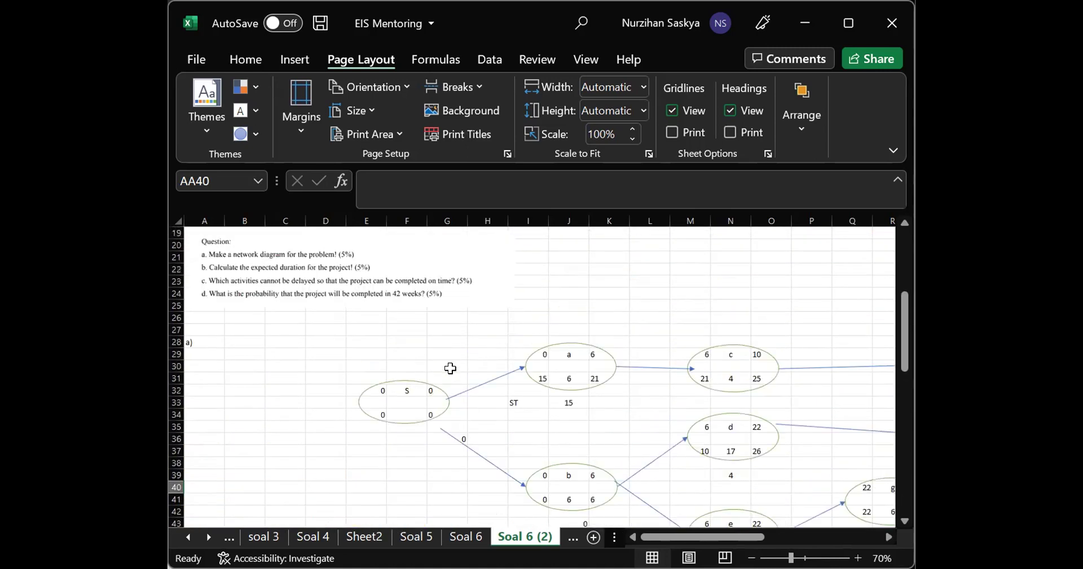
scroll(624, 354, right, 3)
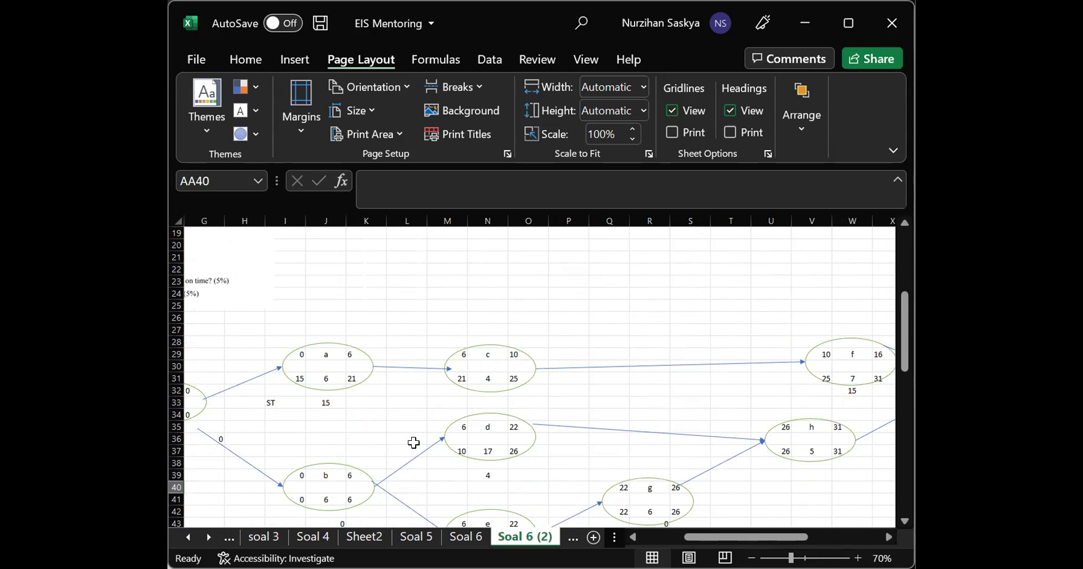
scroll(414, 443, down, 1)
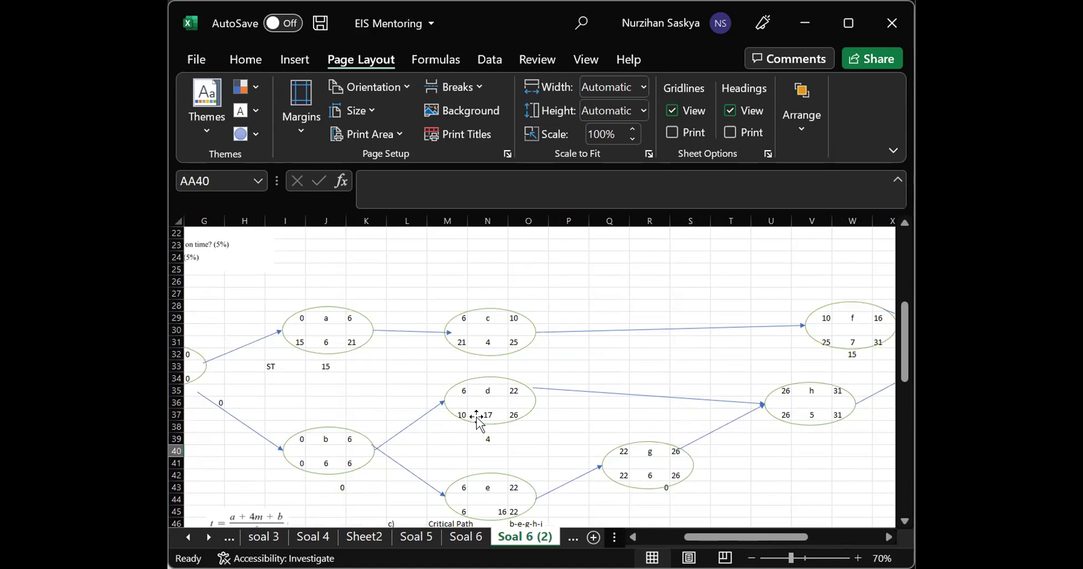
Set the earliest finish of activity d in the network diagram to 23
click(517, 388)
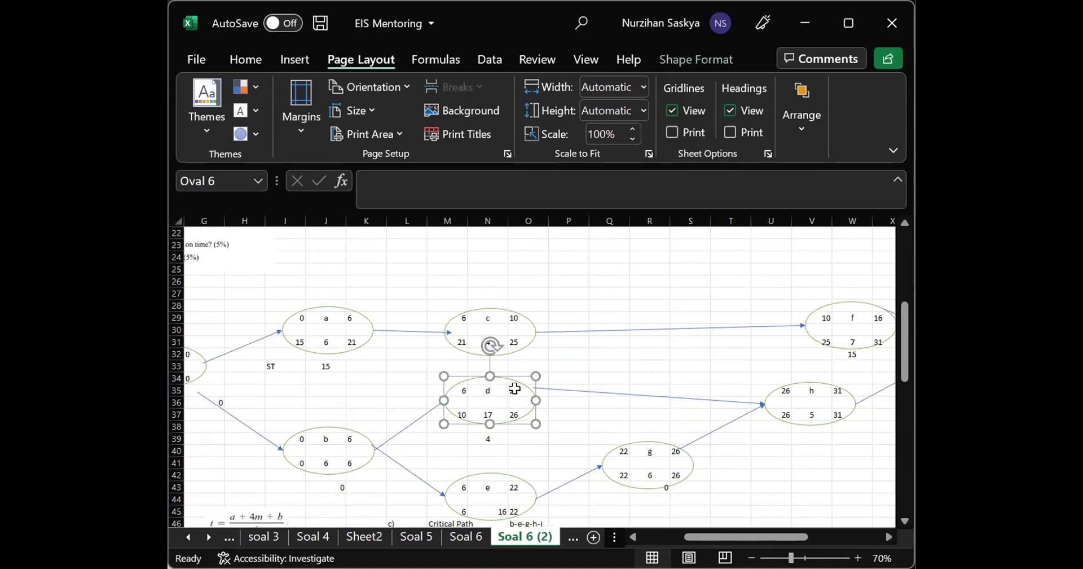
click(517, 389)
text(2)
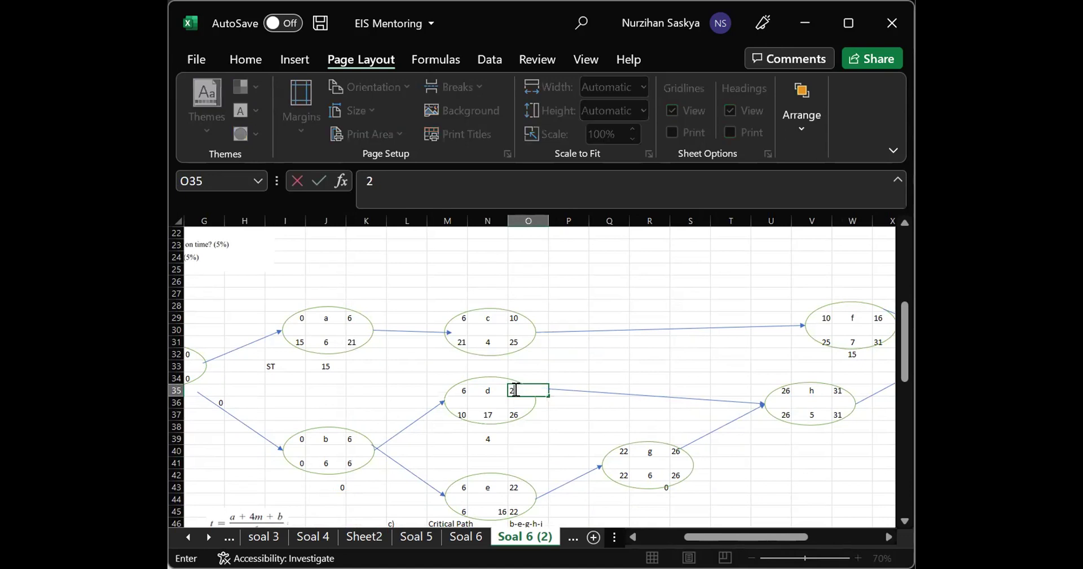
text(3)
key(Return)
Set the earliest finish of activity g in the network diagram to 28
scroll(500, 480, down, 1)
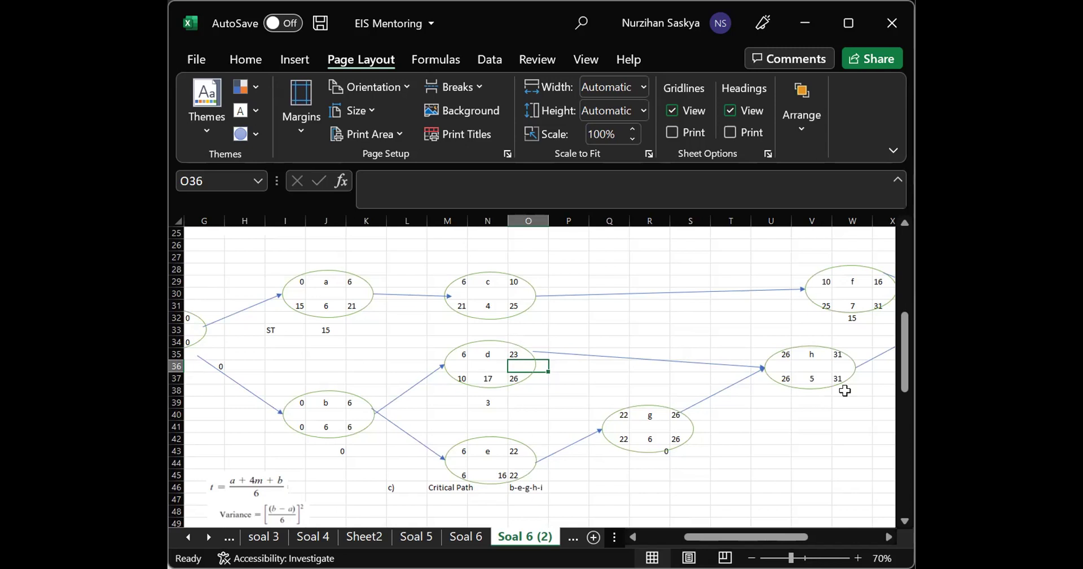
click(666, 415)
click(663, 413)
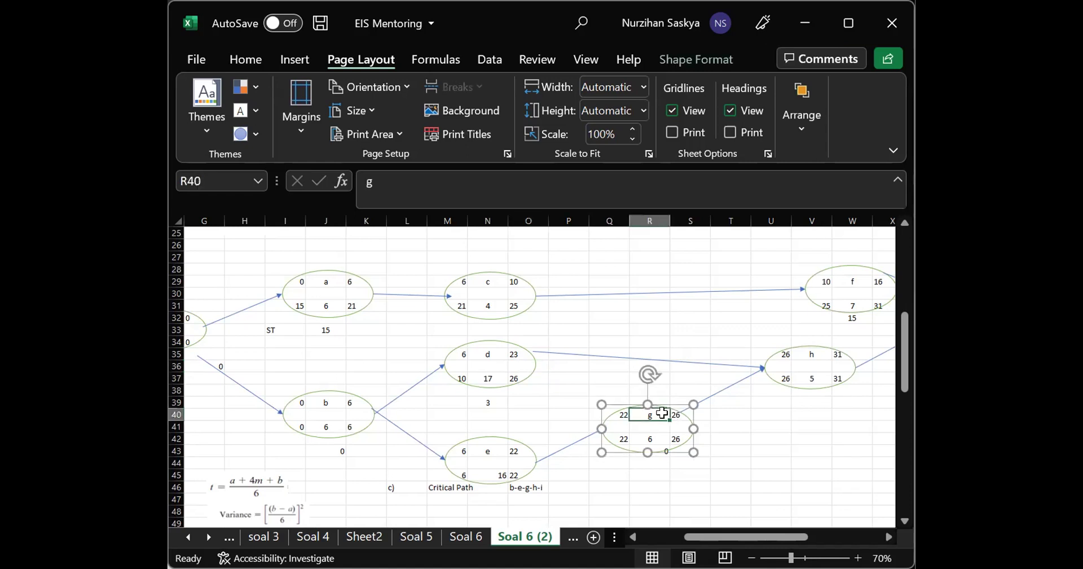
key(Right)
text(2)
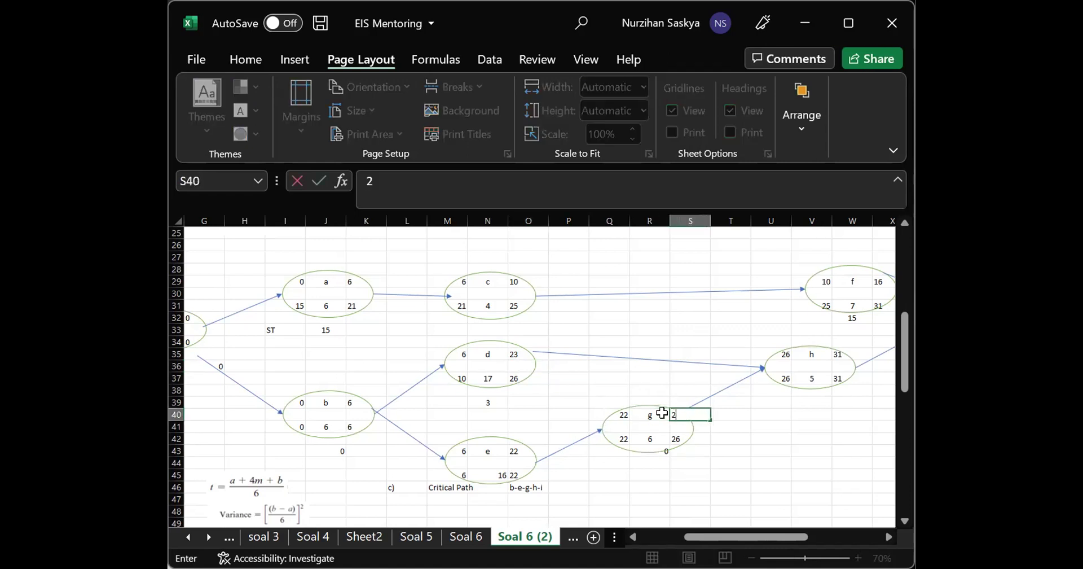
text(8)
key(Return)
Check the predecessors in the activity table and set the earliest start of activity h to 28
scroll(697, 467, right, 3)
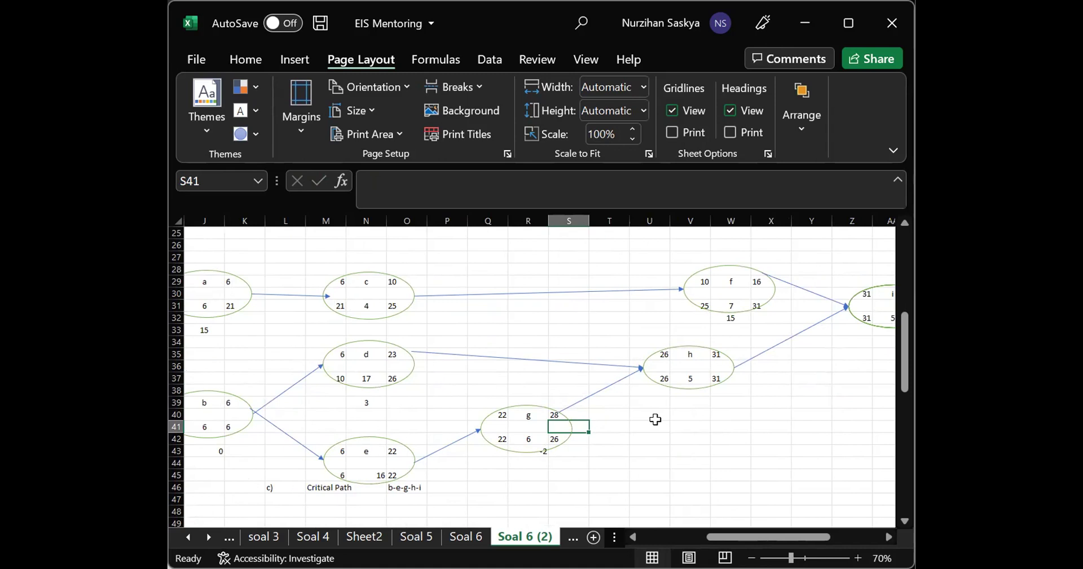
scroll(655, 419, left, 3)
scroll(655, 419, up, 6)
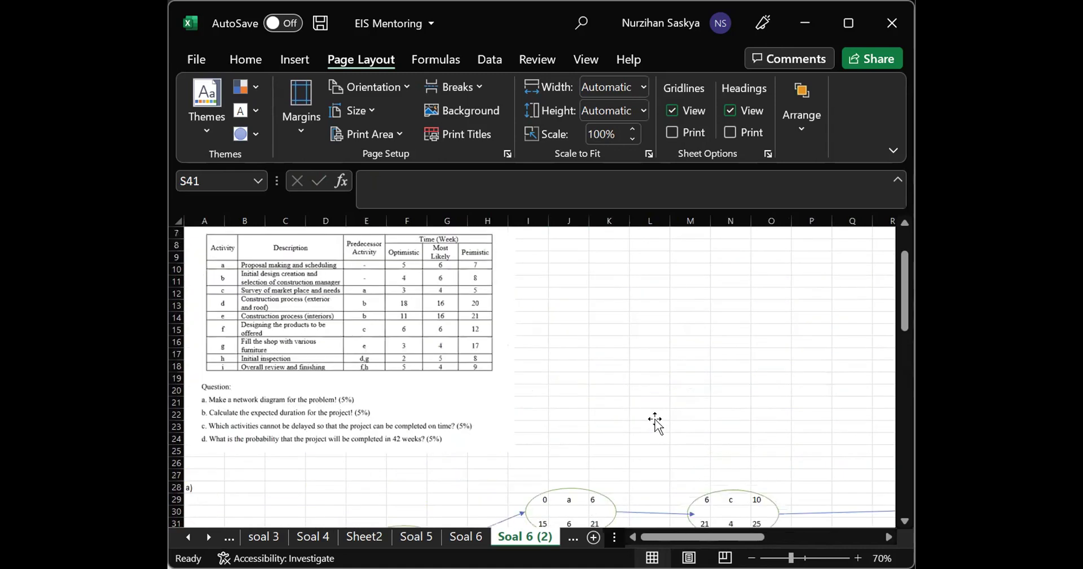
scroll(655, 419, down, 6)
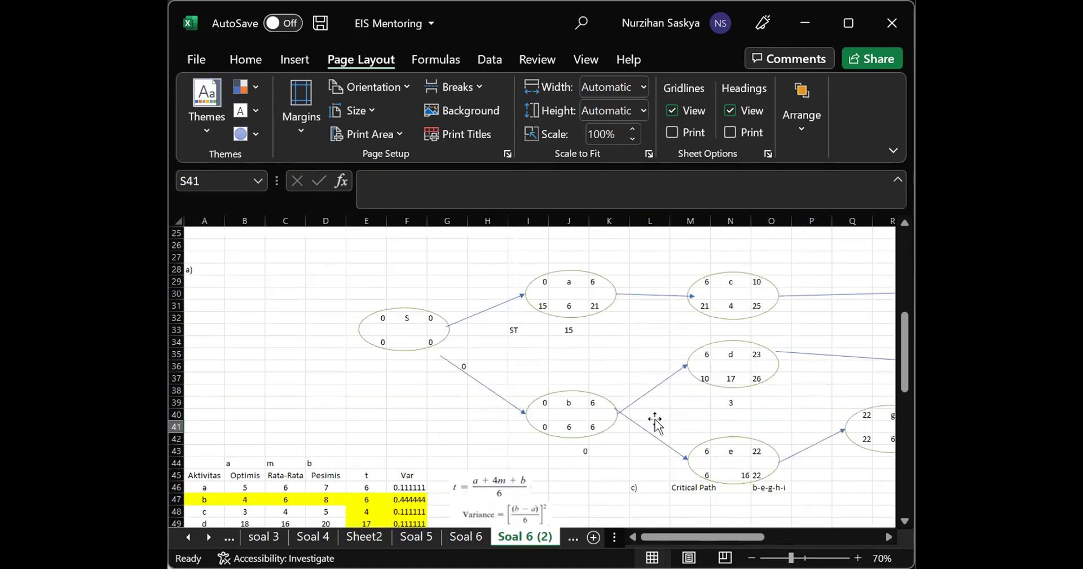
scroll(655, 420, right, 3)
scroll(655, 419, right, 3)
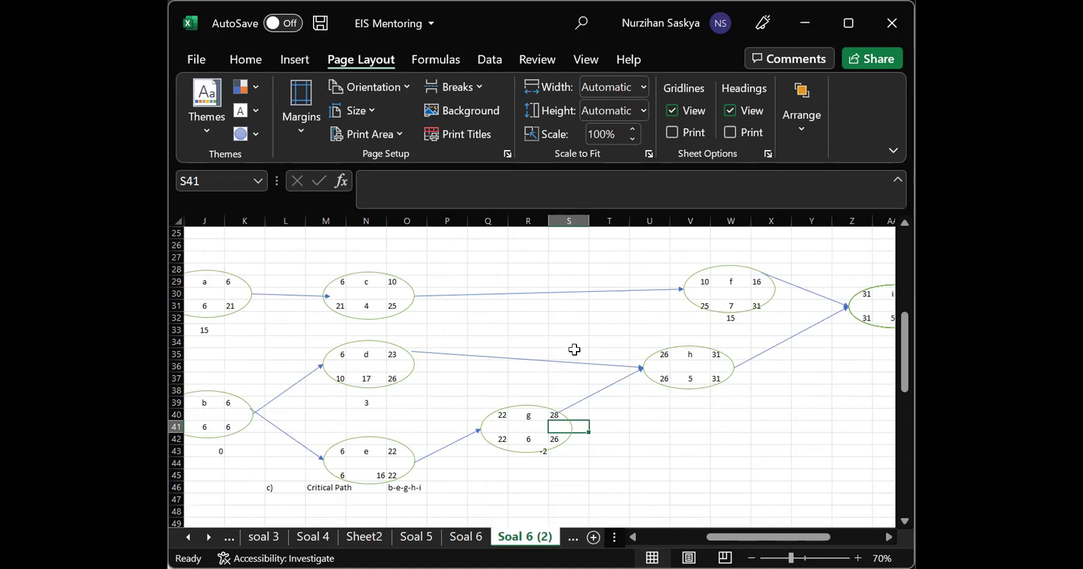
click(685, 449)
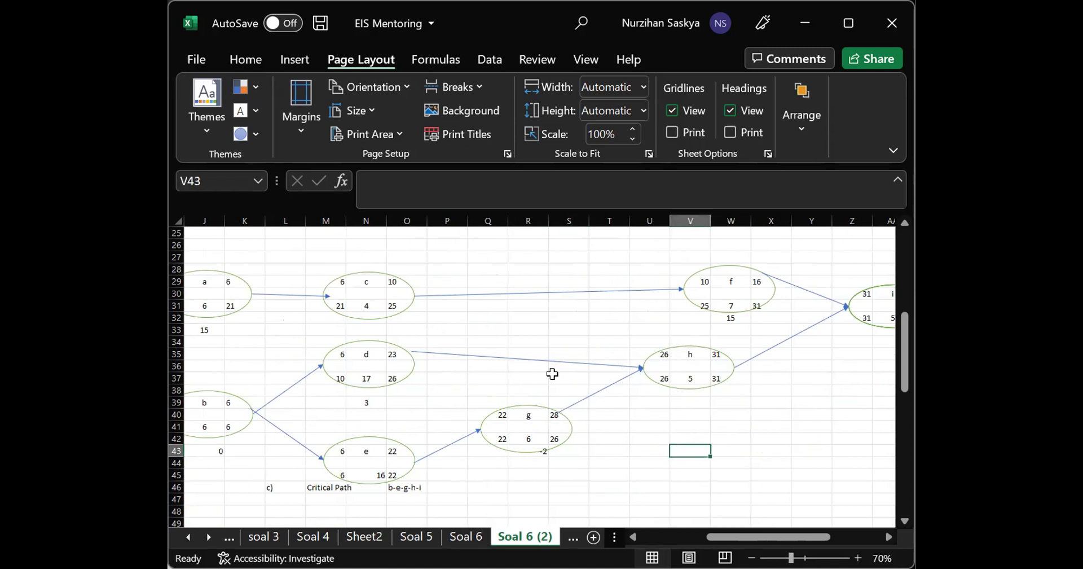
click(664, 356)
click(684, 353)
key(Left)
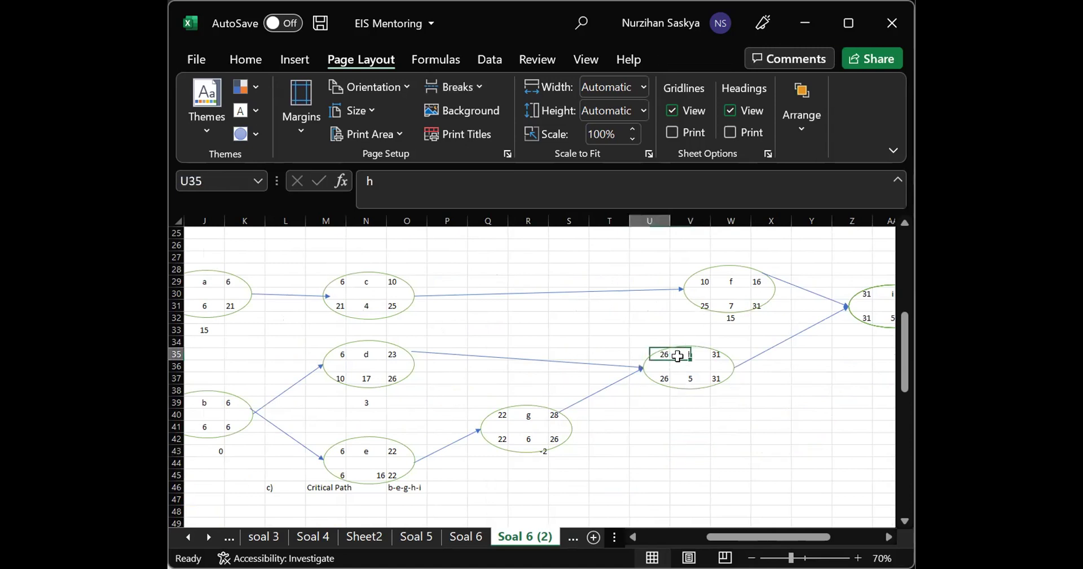
text(2)
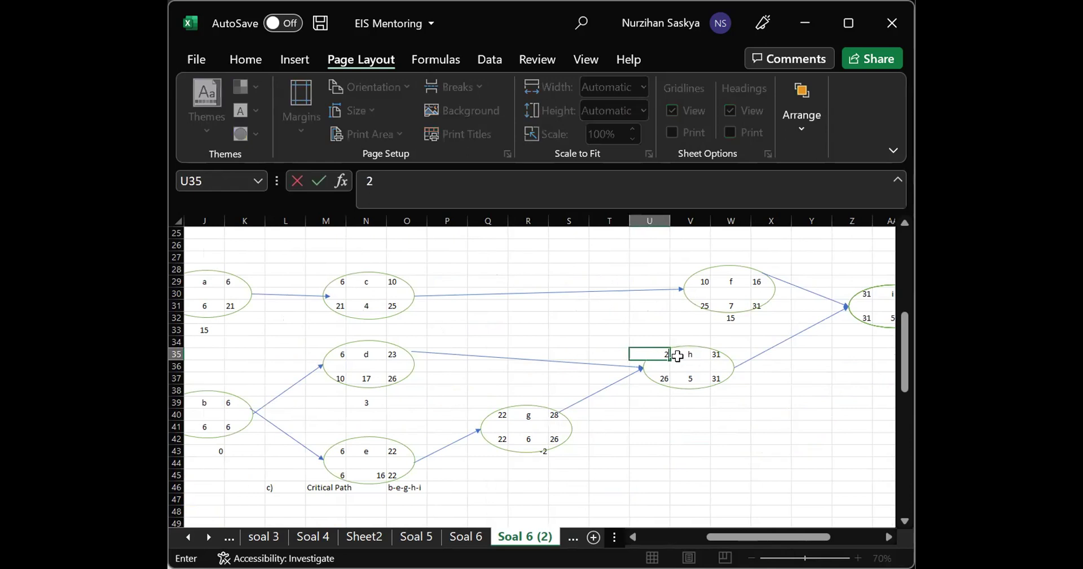
text(8)
key(Return)
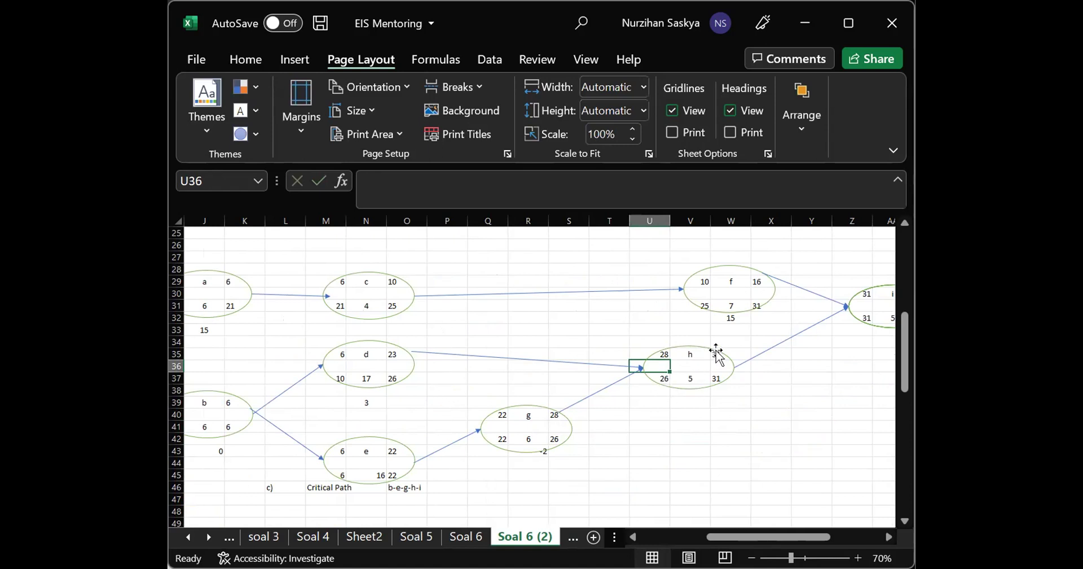
Set the earliest finish of activity h in the network diagram to 33
key(Right)
key(Right)
key(Up)
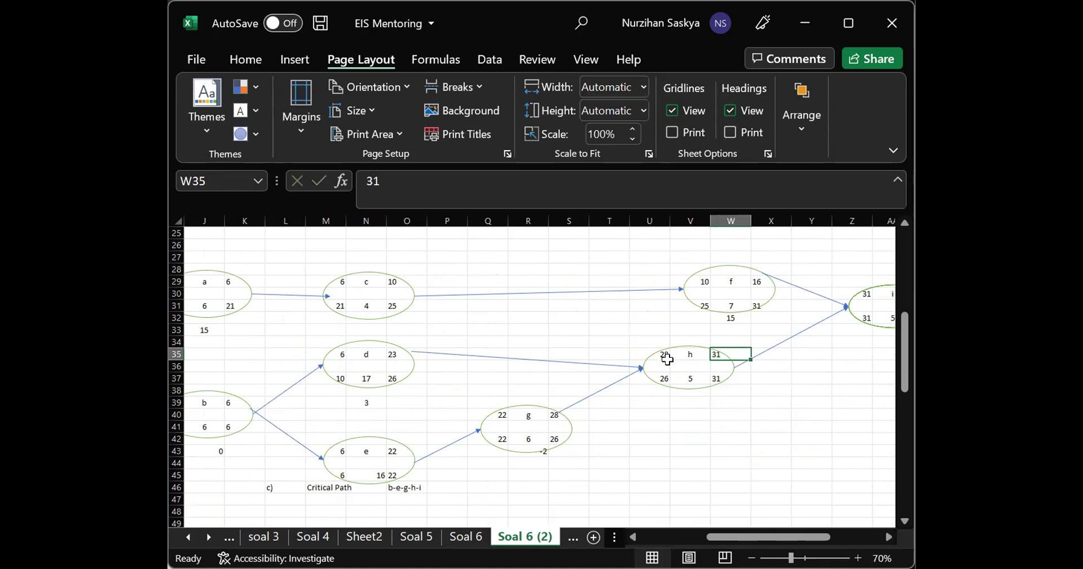
text(33)
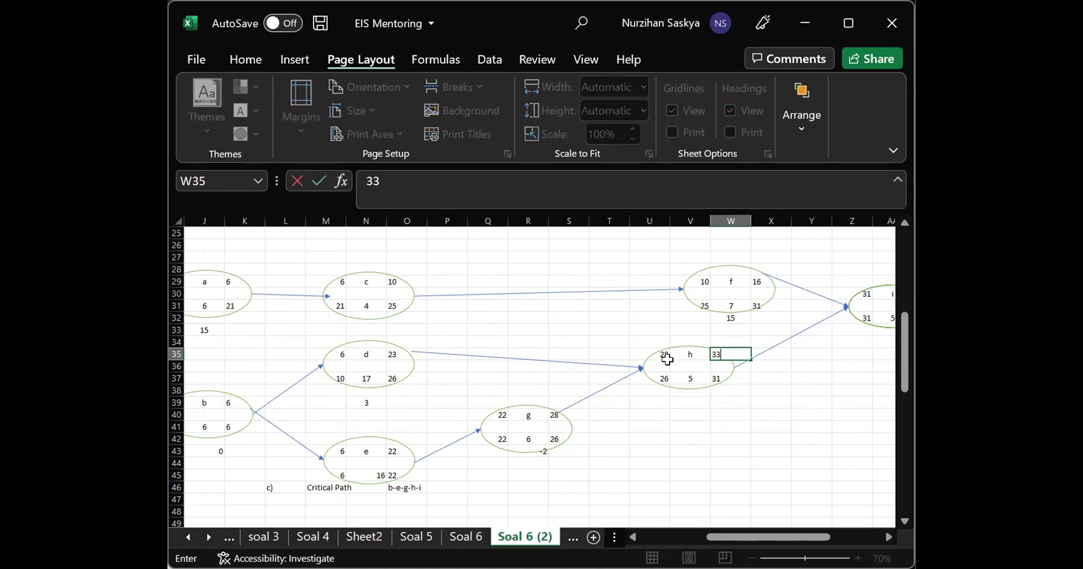
key(Return)
click(477, 317)
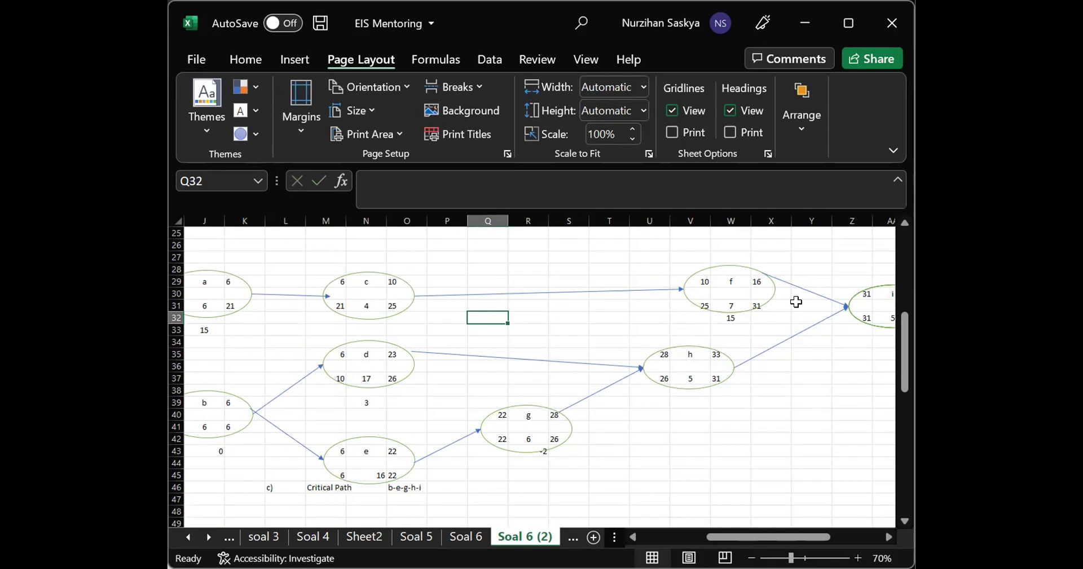
Set the earliest finish of activity f in the network diagram to 17
click(700, 277)
click(705, 281)
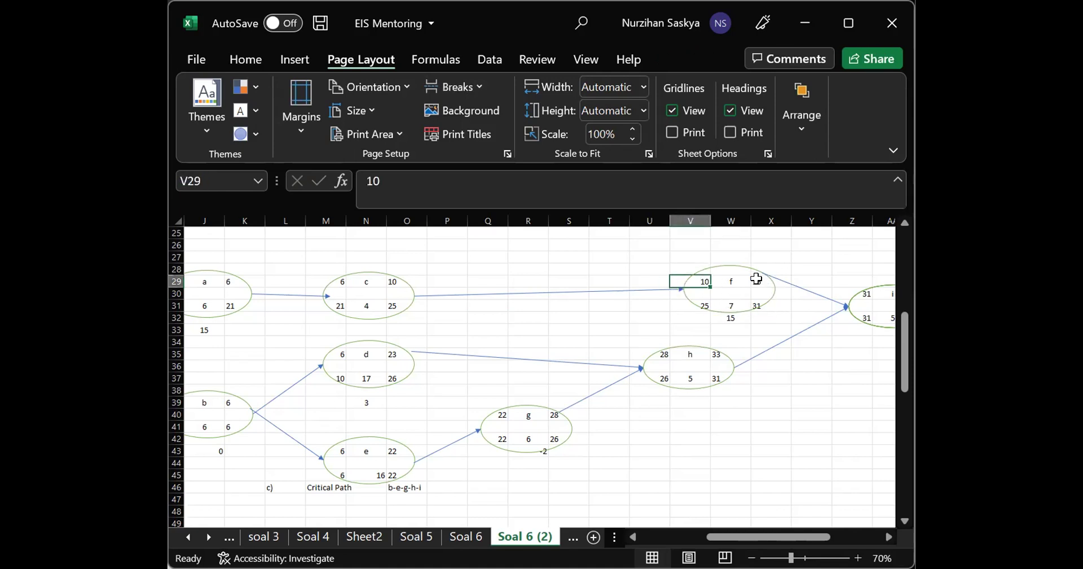
key(Right)
key(Right)
text(1)
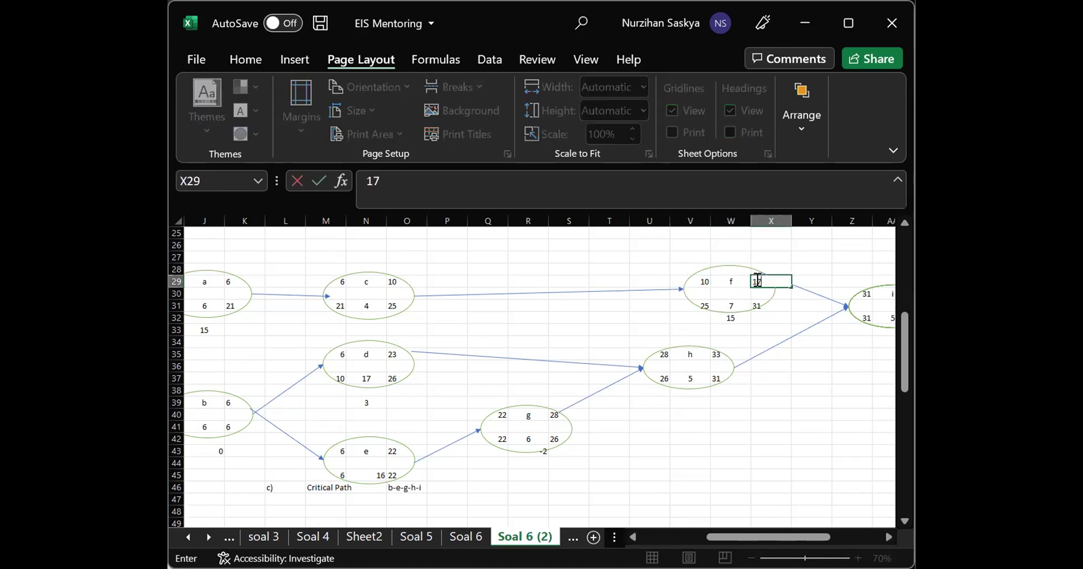
key(Return)
click(768, 450)
Clear the slack values below the nodes of activities f and g
scroll(767, 452, right, 3)
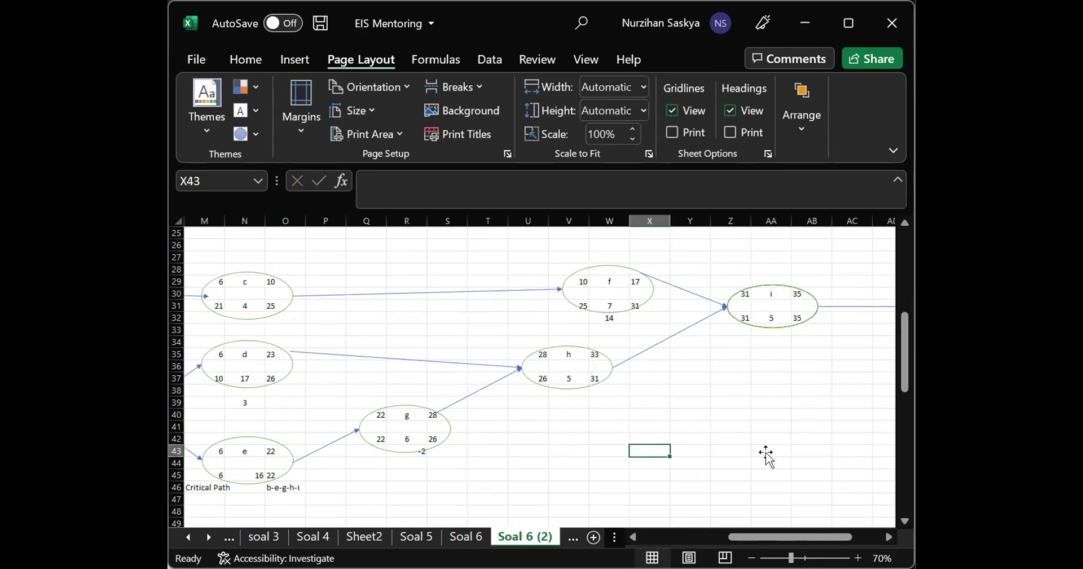
click(623, 318)
key(Delete)
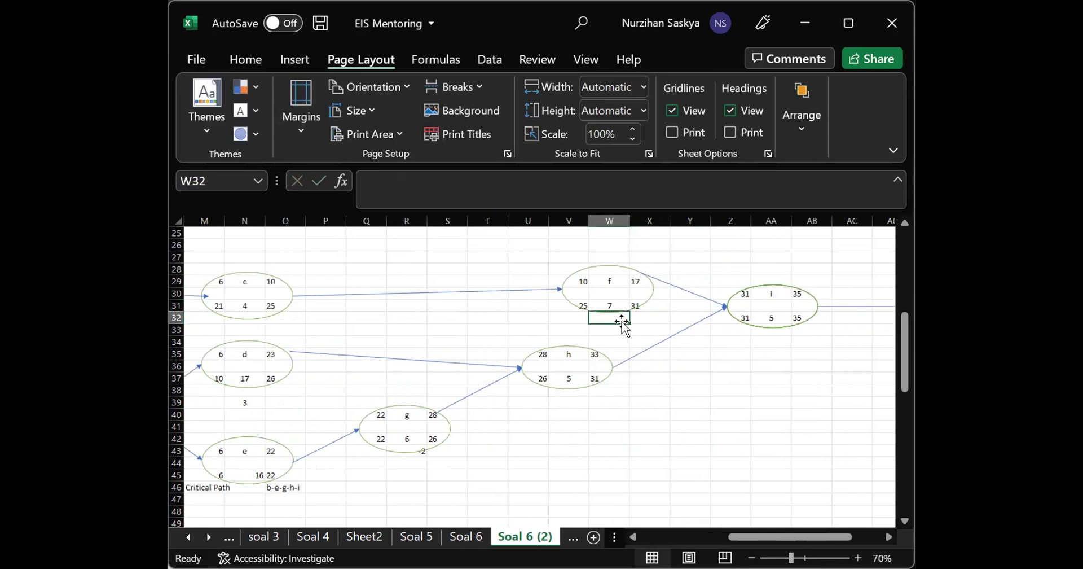
click(423, 462)
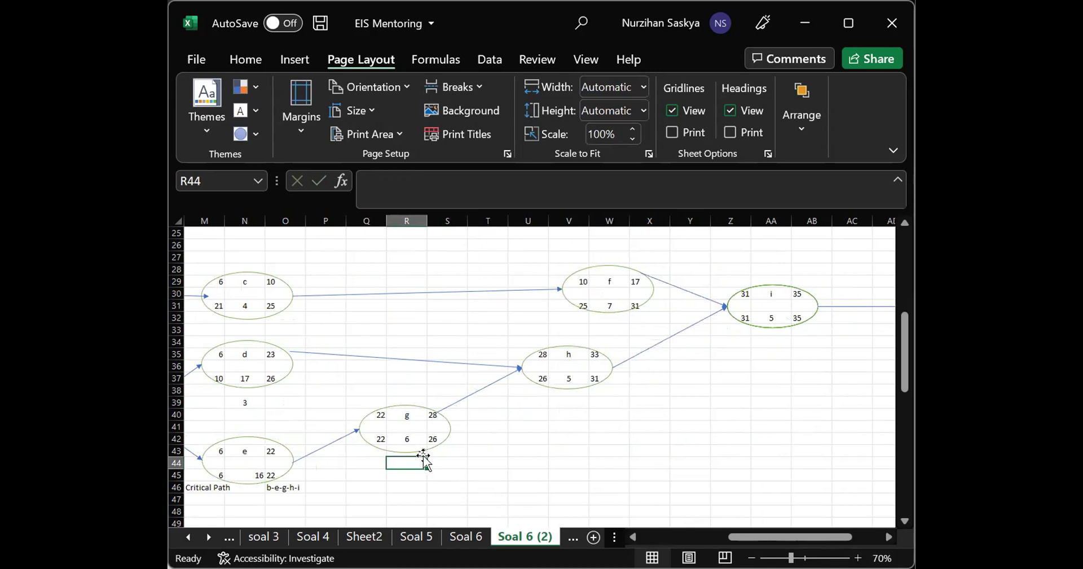
click(424, 452)
key(Delete)
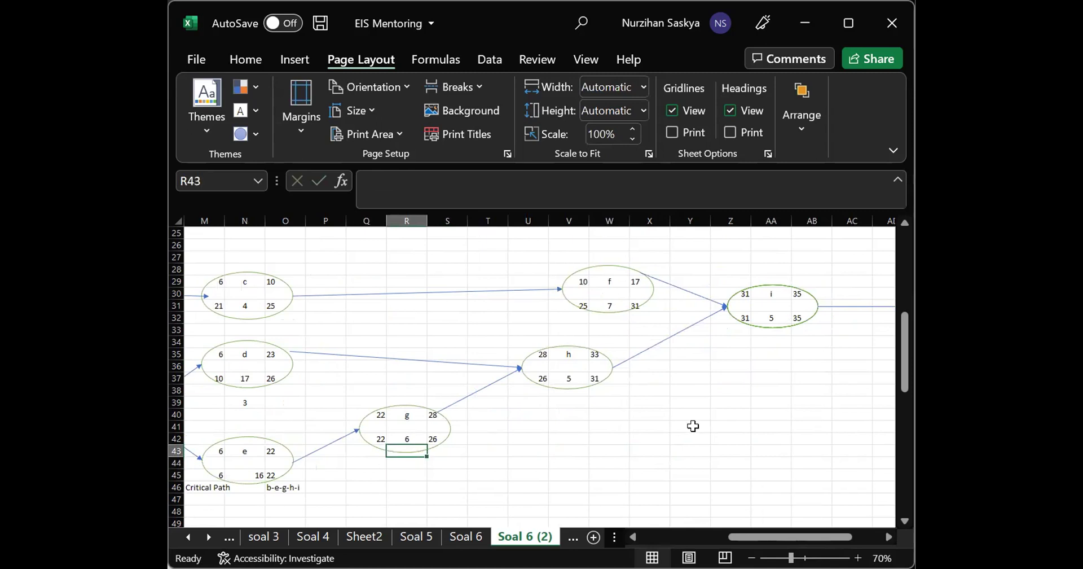
click(717, 427)
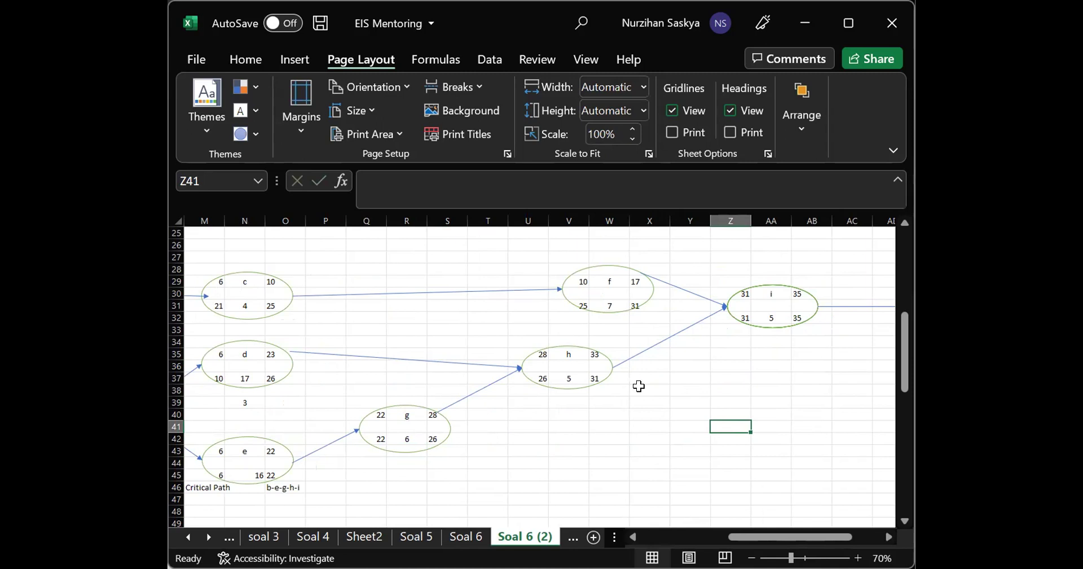
Set activity i's earliest start to 33 and its earliest finish to 38 in the network diagram
click(764, 295)
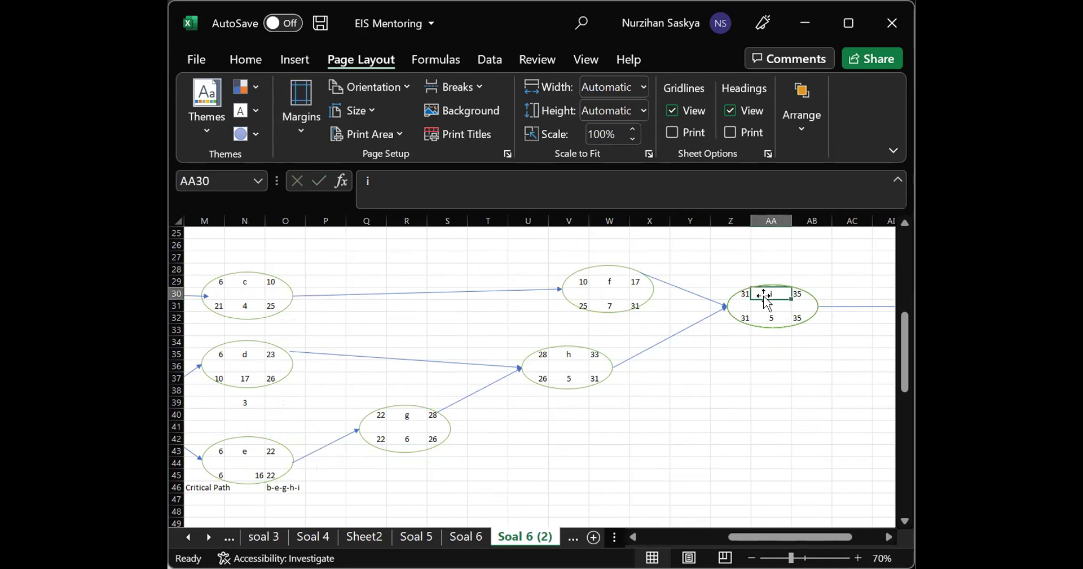
key(Left)
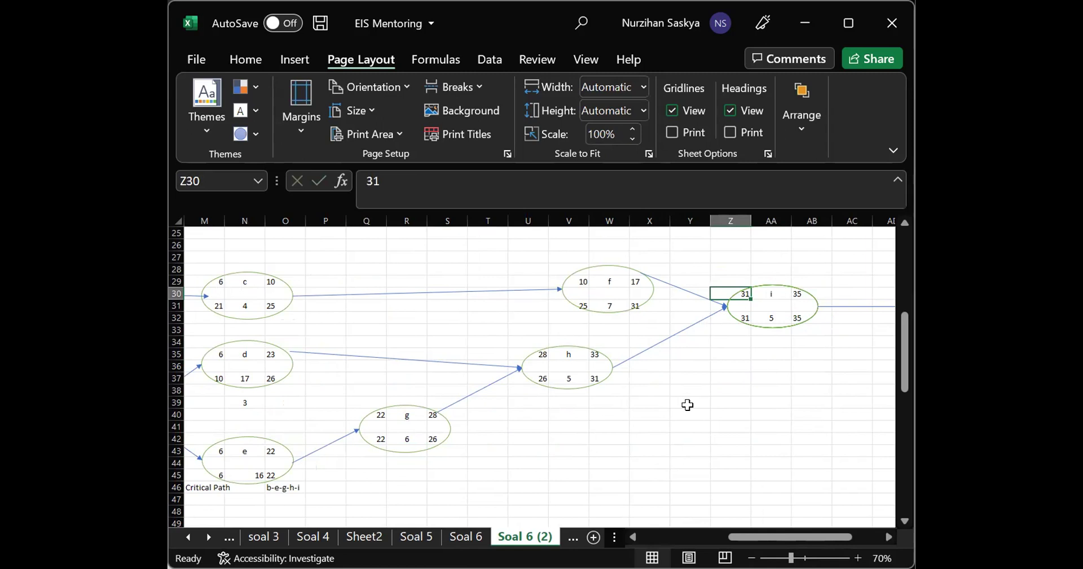
text(33)
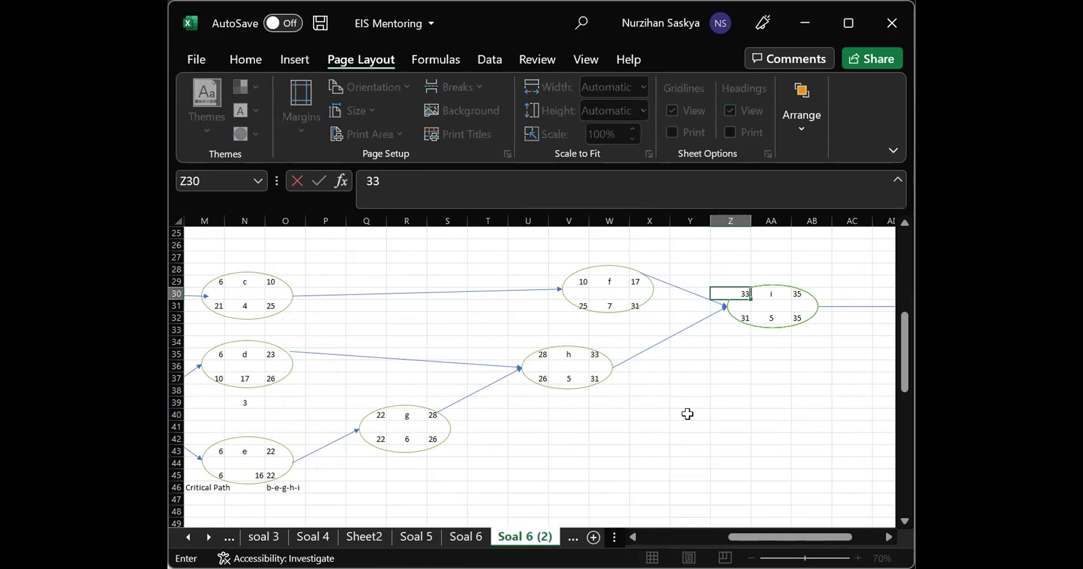
key(Return)
scroll(753, 377, right, 3)
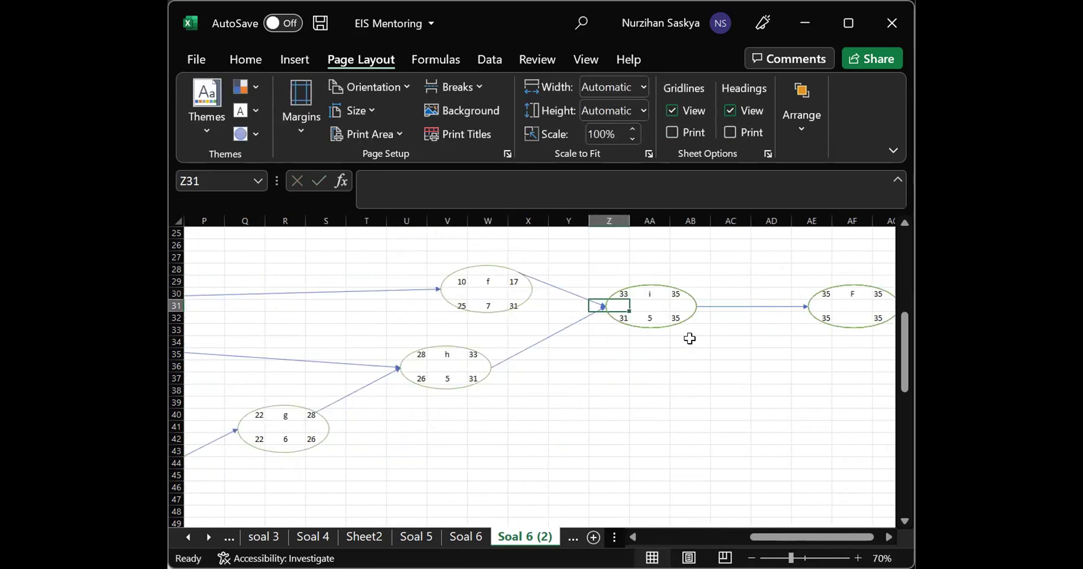
key(Right)
click(673, 293)
text(3)
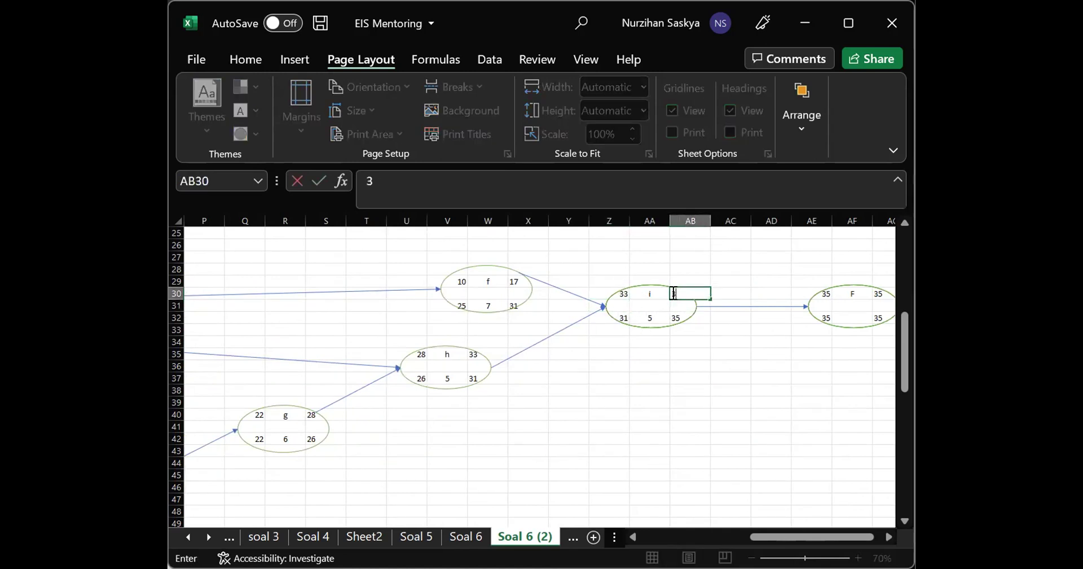
text(8)
key(Return)
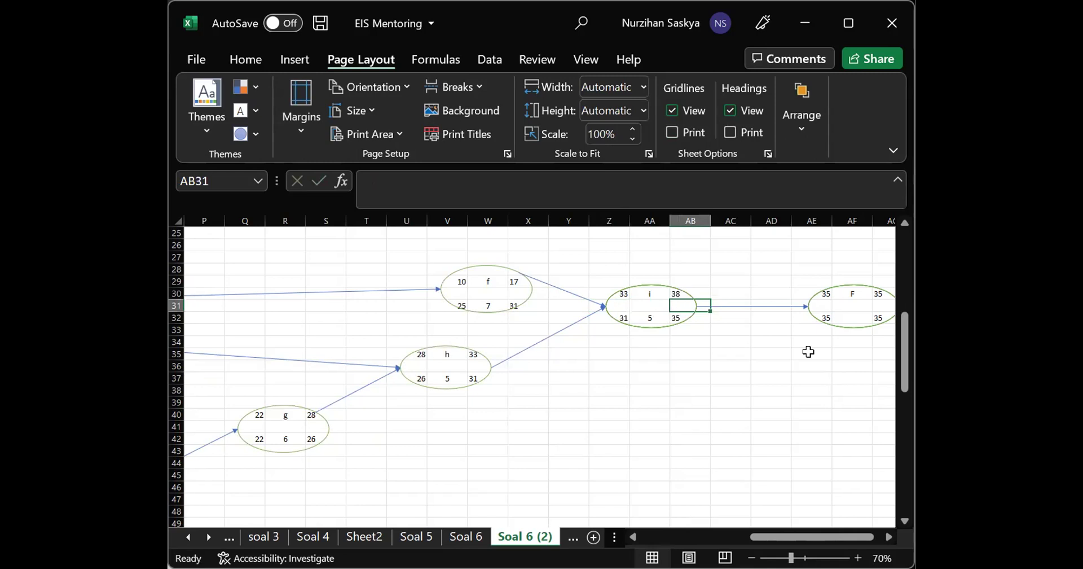
Set the earliest start and earliest finish of the final node F in the network diagram to 38
scroll(809, 351, right, 3)
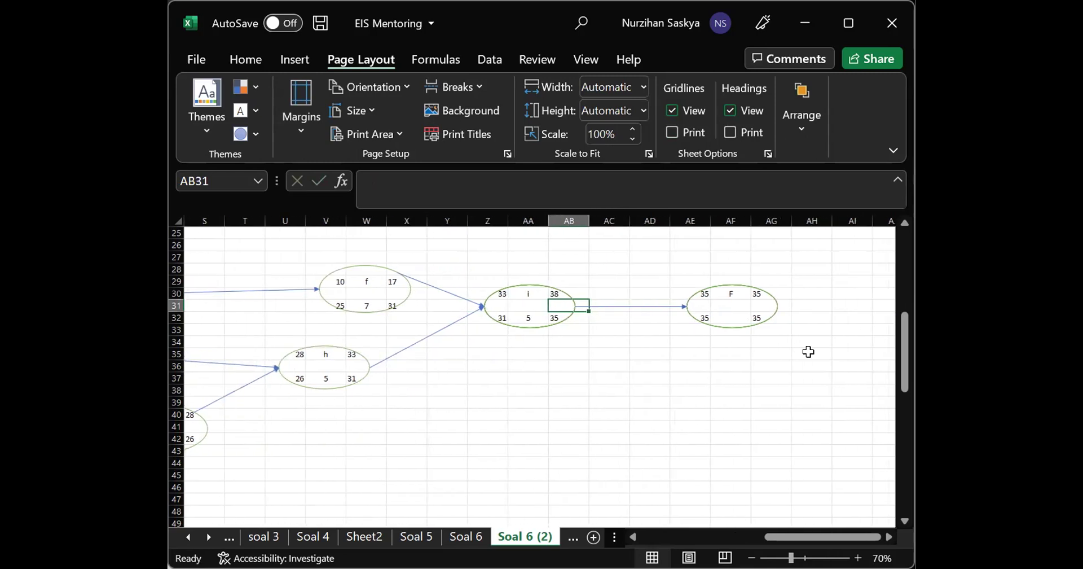
click(716, 294)
key(Left)
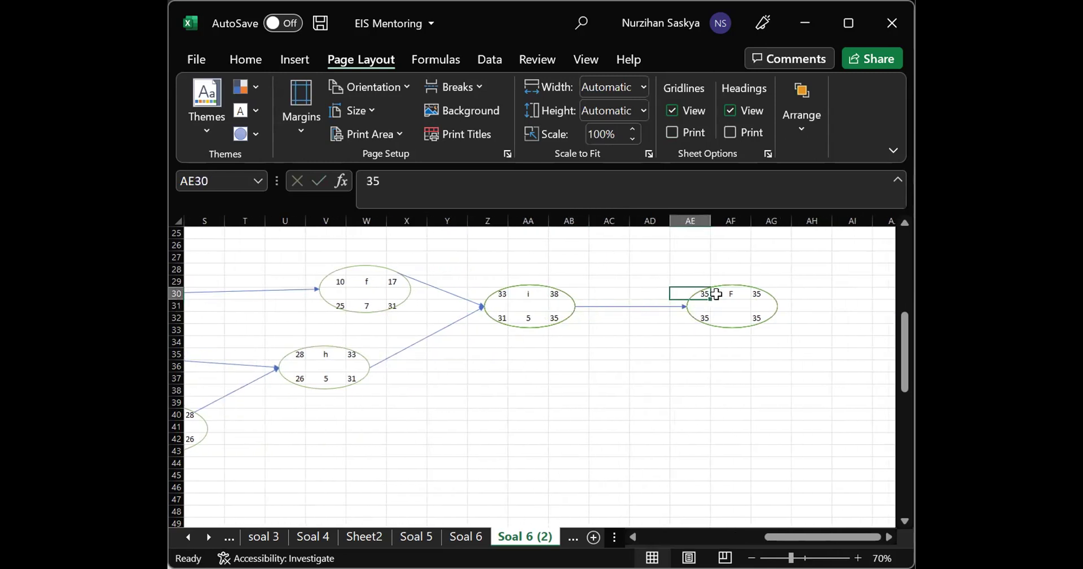
text(3)
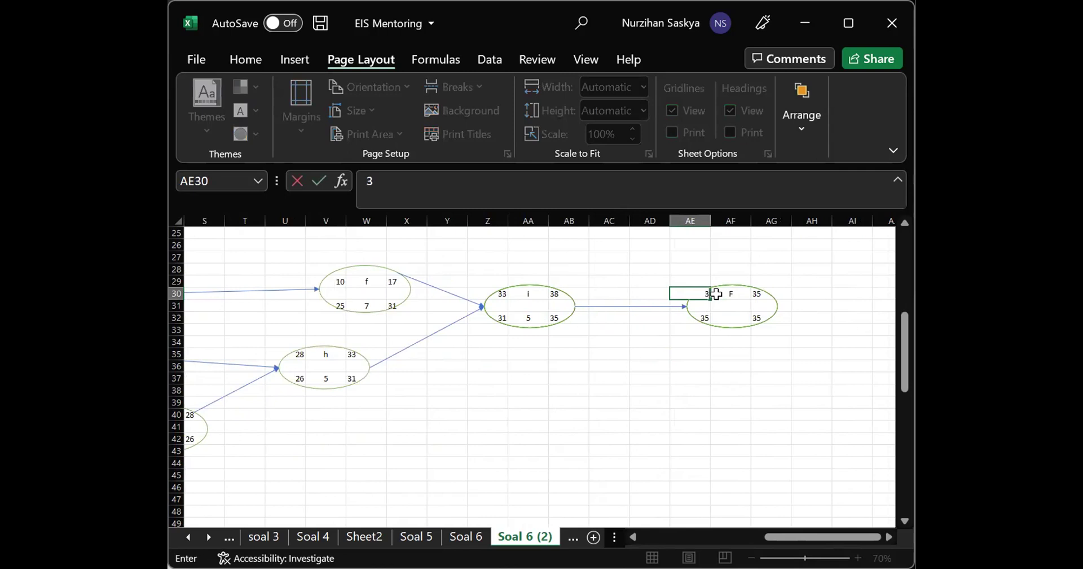
text(8)
key(Return)
key(Right)
key(Right)
key(Up)
text(3)
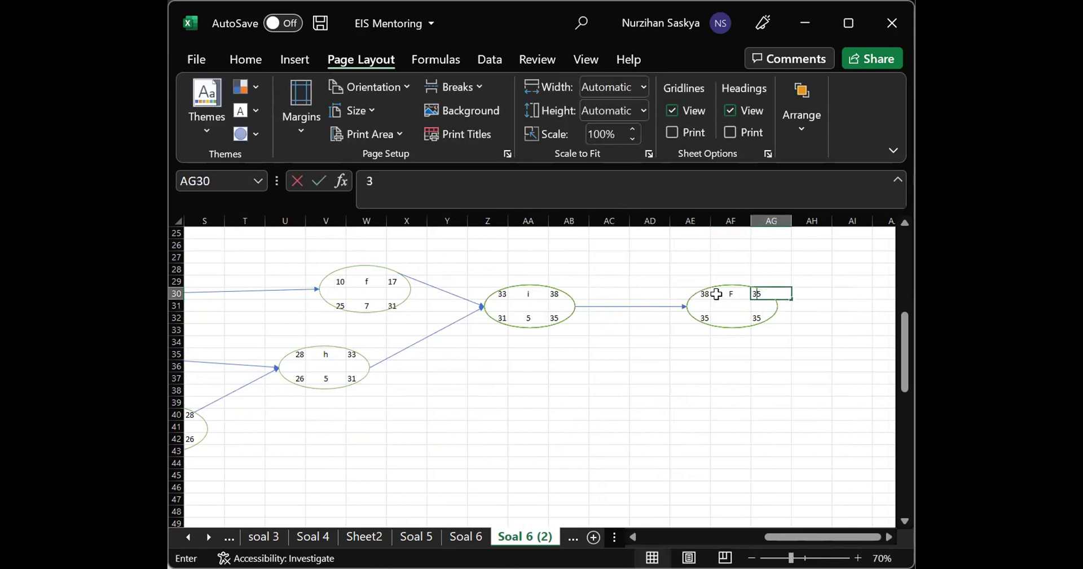
text(8)
key(Return)
Set the latest finish and latest start of the final node F to 38
key(Down)
key(Escape)
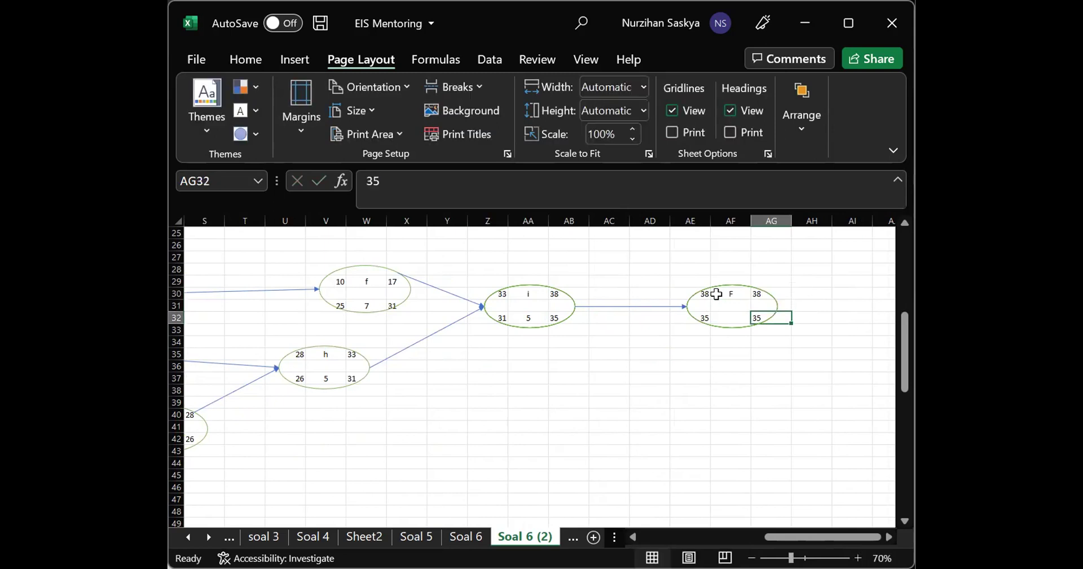
key(Left)
key(Left)
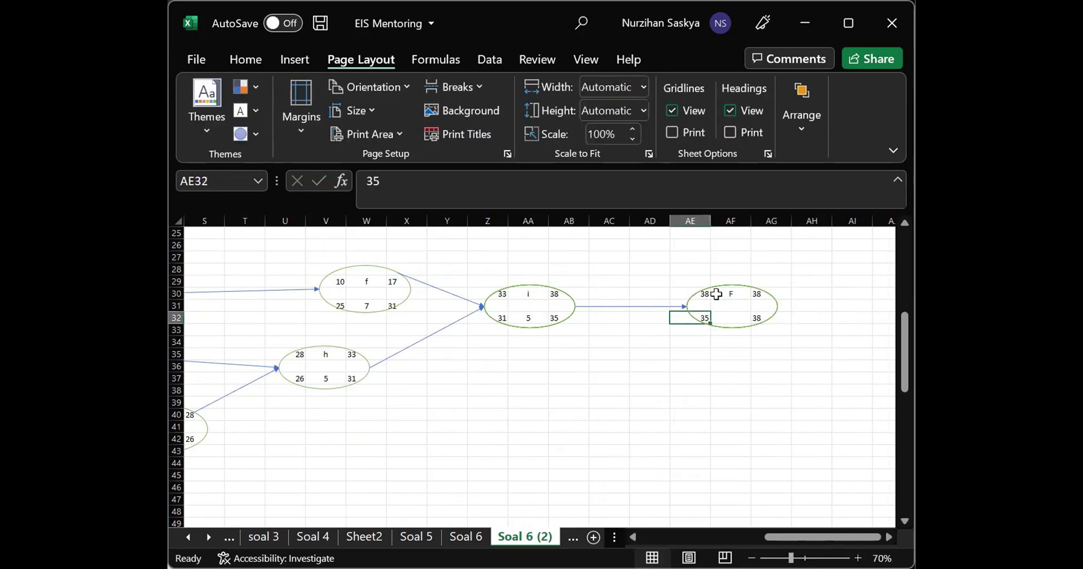
text(3)
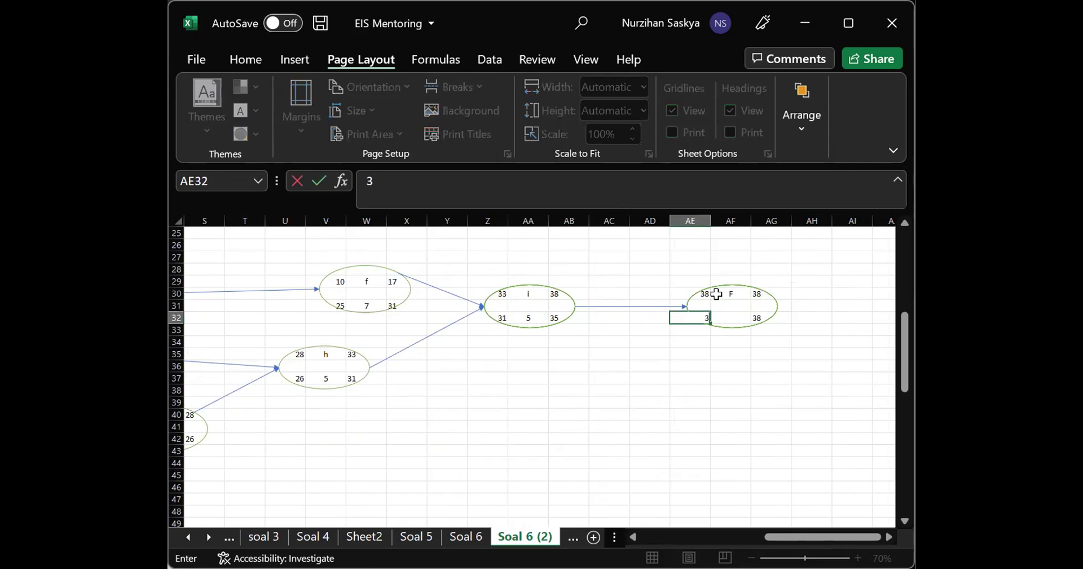
text(8)
Set activity i's latest finish to 38 and its latest start to 33
key(Left)
key(Left)
key(Left)
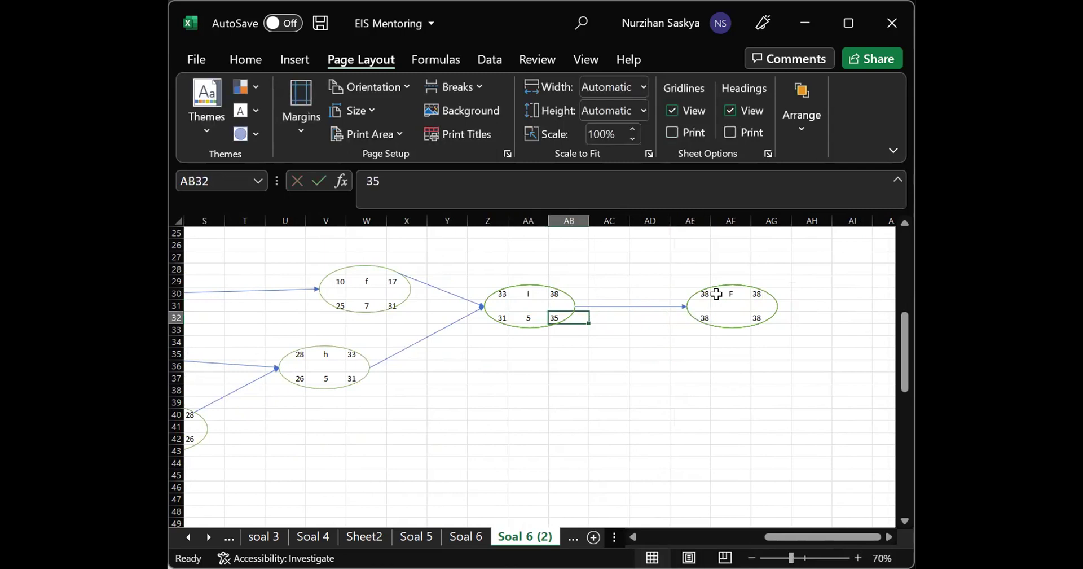
text(38)
key(Left)
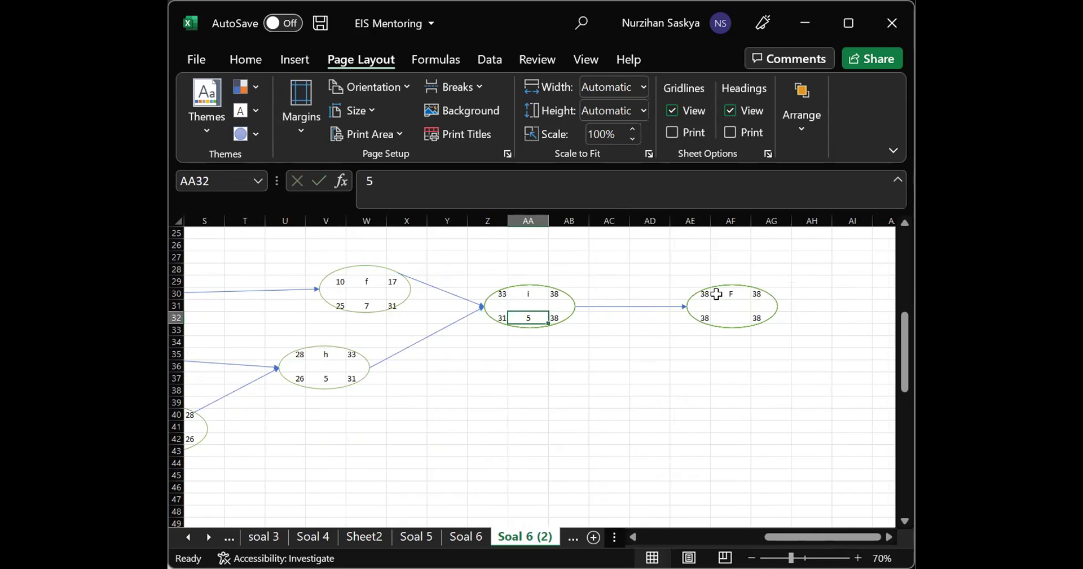
key(Left)
text(33)
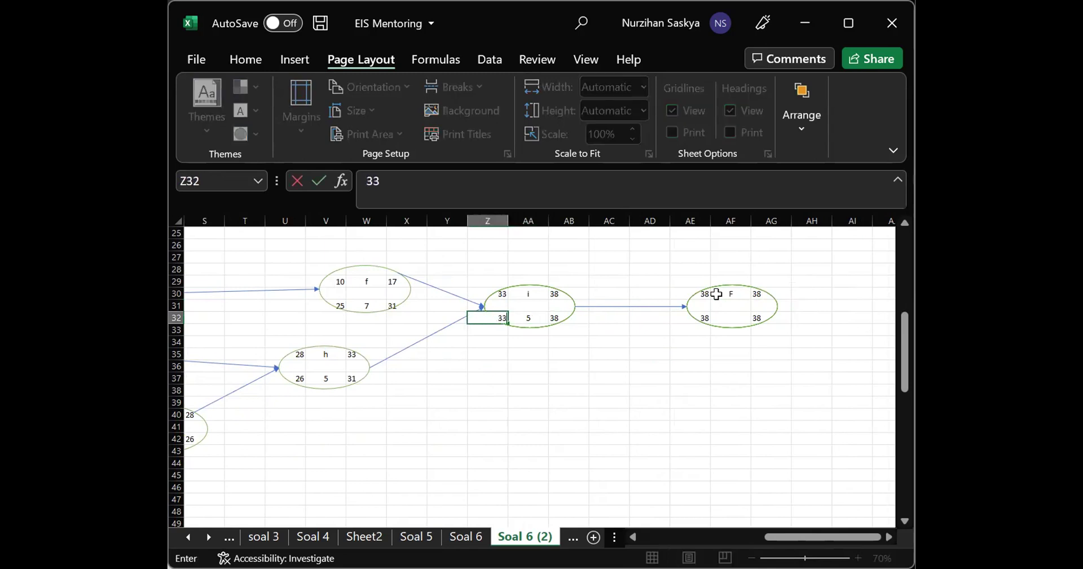
Set activity f's latest finish to 33 and its latest start to 26
key(Left)
key(Left)
key(Up)
text(33)
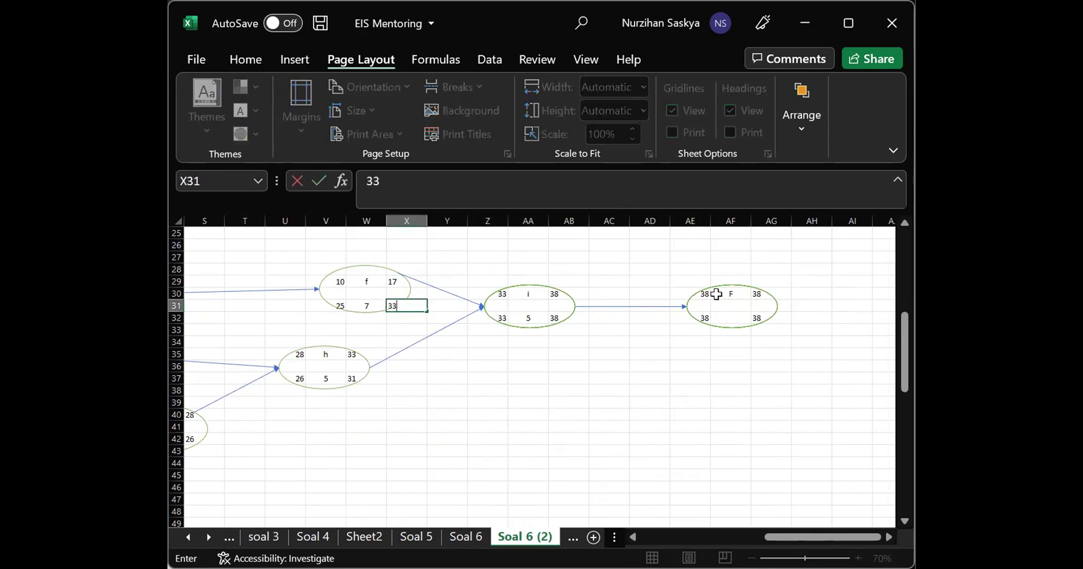
key(Left)
key(Left)
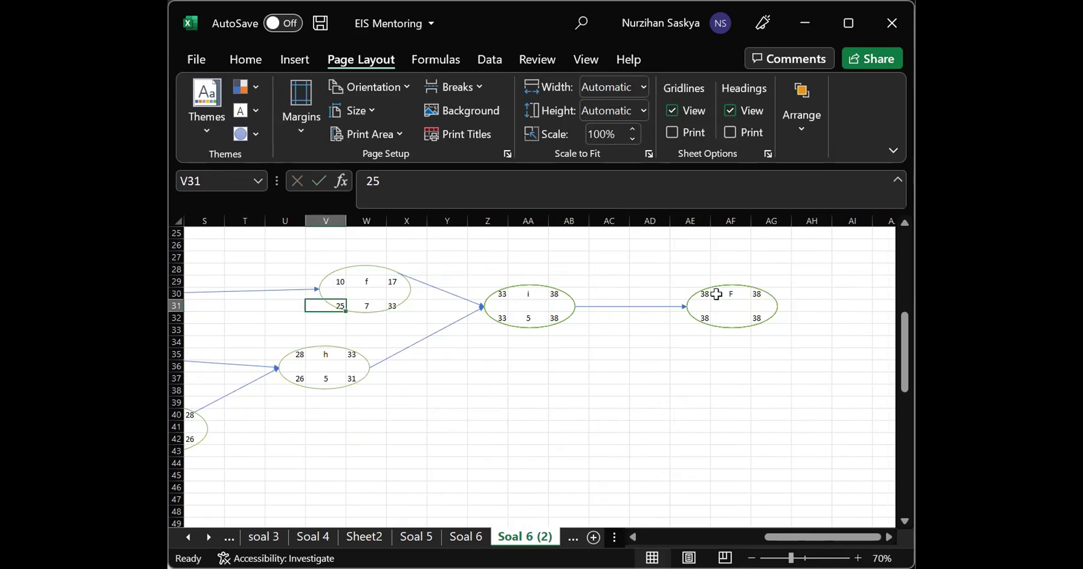
text(26)
key(Return)
Set activity h's latest finish to 33 and its latest start to 28
key(Down)
key(Down)
key(Down)
key(Down)
key(Down)
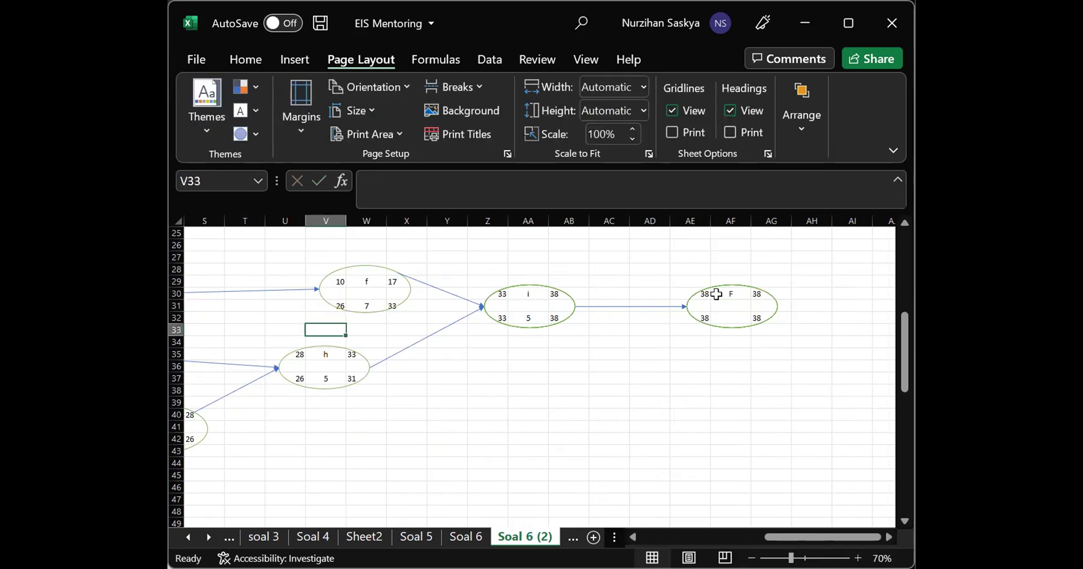
key(Right)
text(33)
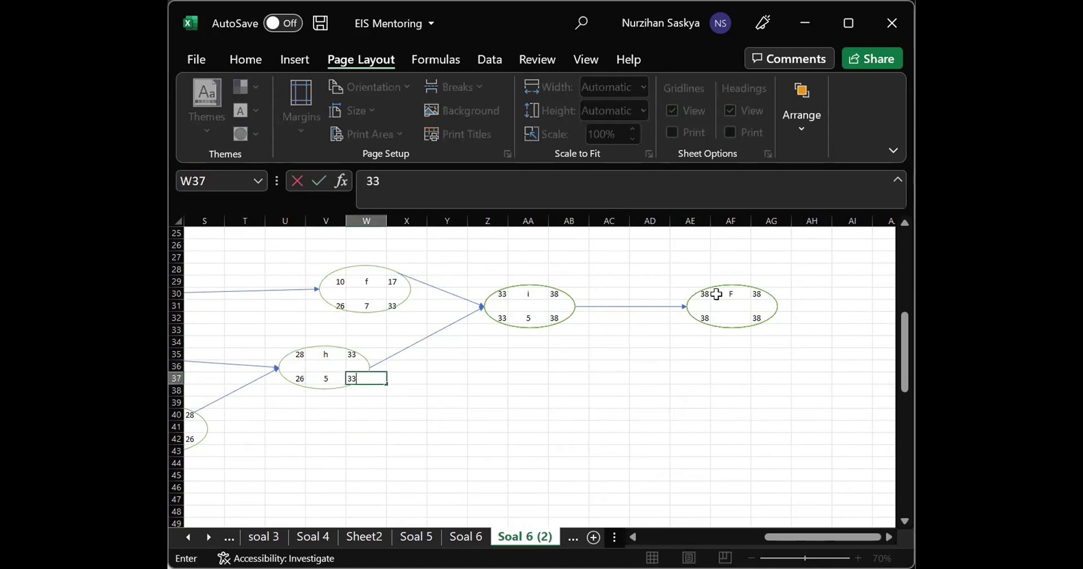
key(Left)
key(Left)
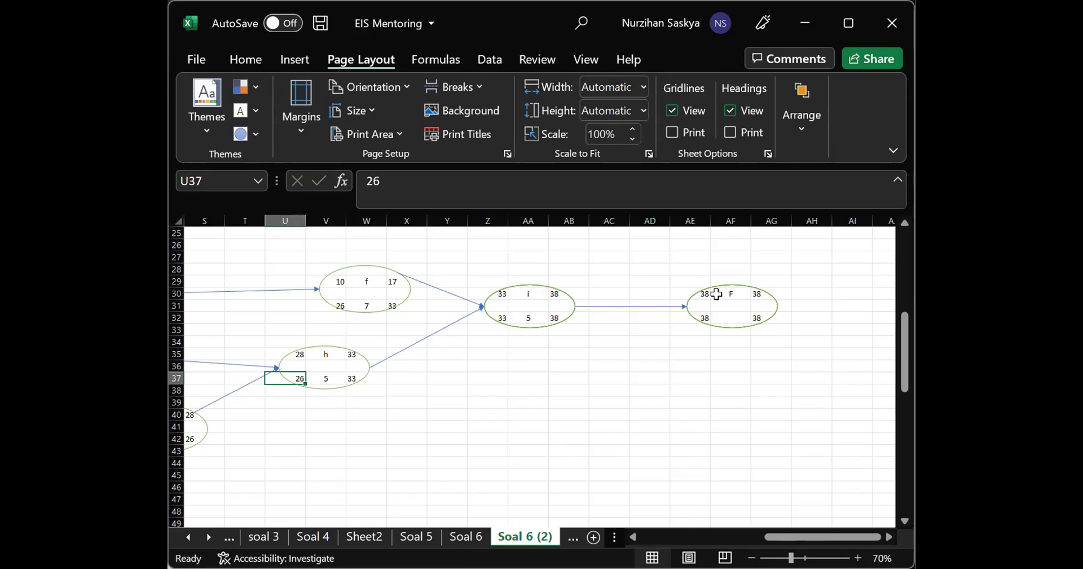
text(2)
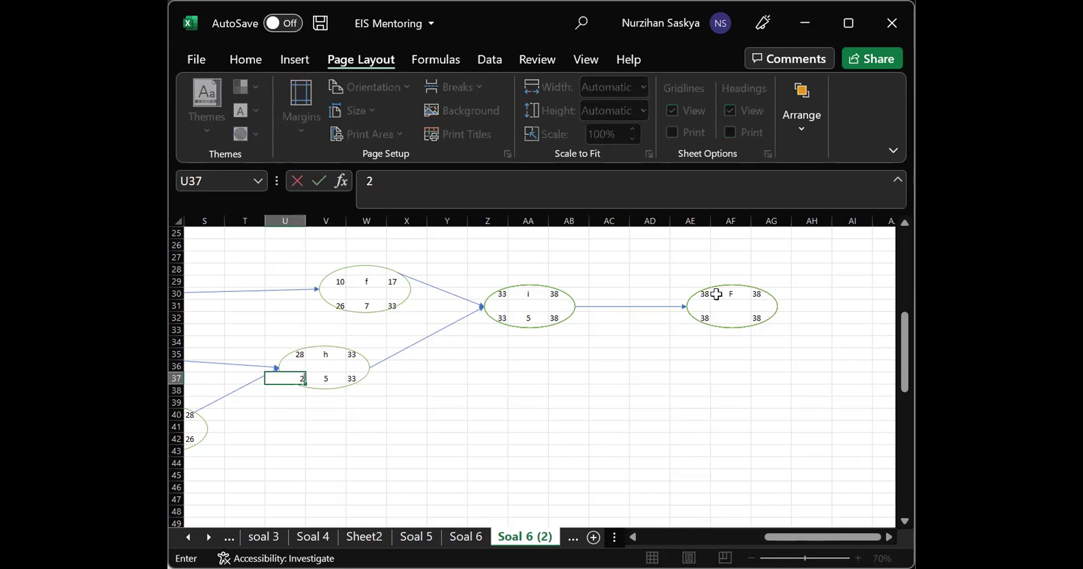
text(7)
key(BackSpace)
text(8)
key(Left)
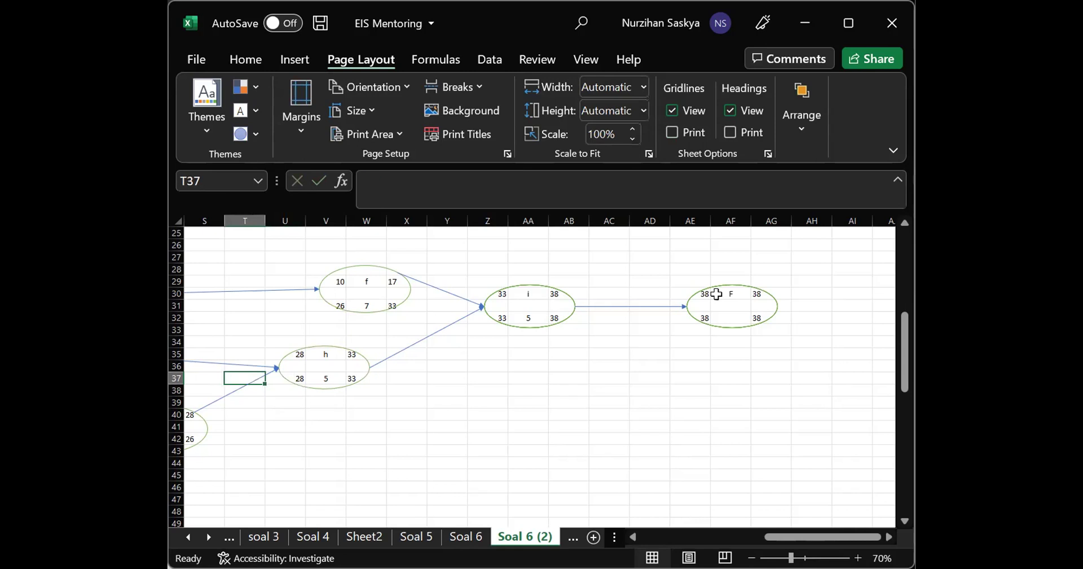
Set the latest finish of activity d in the network diagram to 28
key(Right)
key(Left)
key(Left)
key(Left)
key(Left)
key(Left)
key(Left)
key(Left)
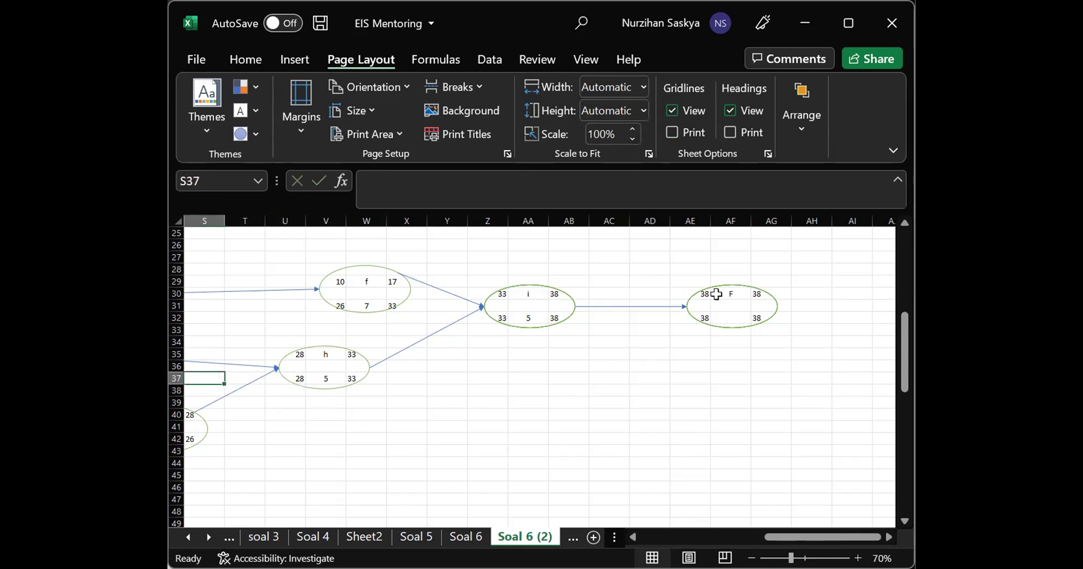
key(Left)
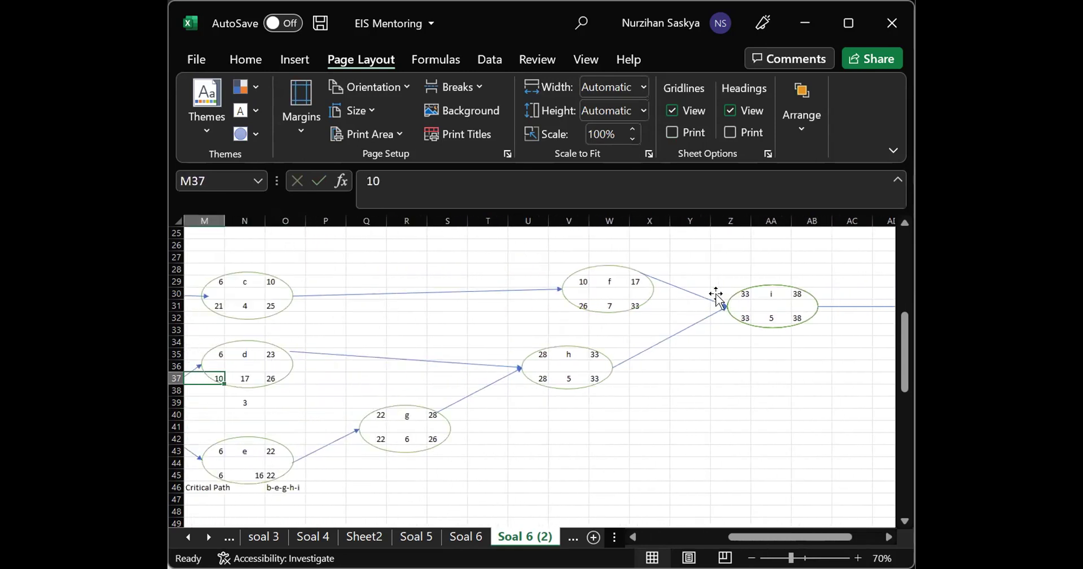
key(Right)
key(Right)
text(2)
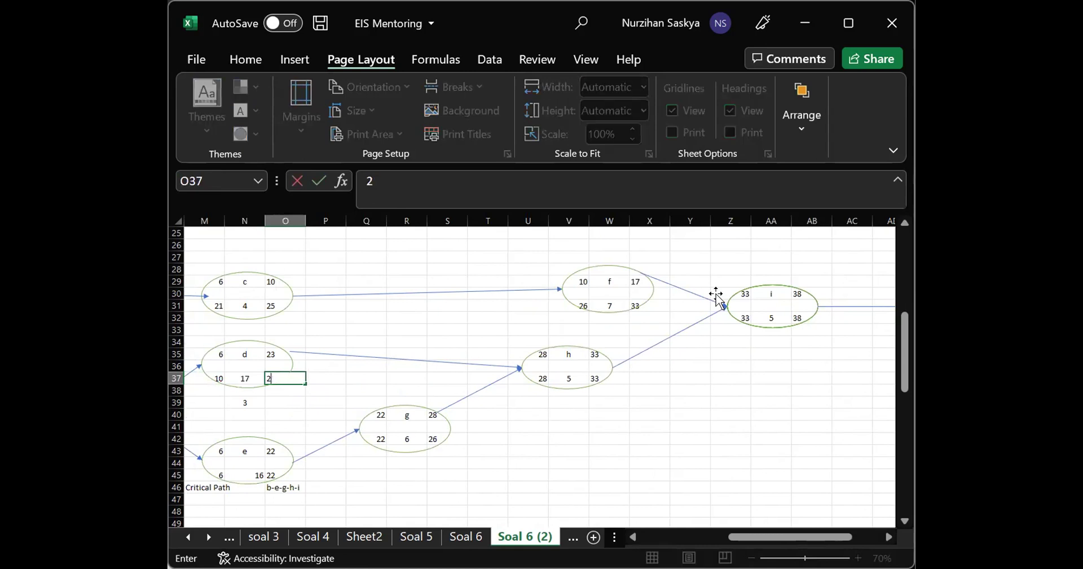
text(8)
key(Return)
Set the latest finish of activity g in the network diagram to 28
key(Down)
key(Down)
key(Right)
key(Right)
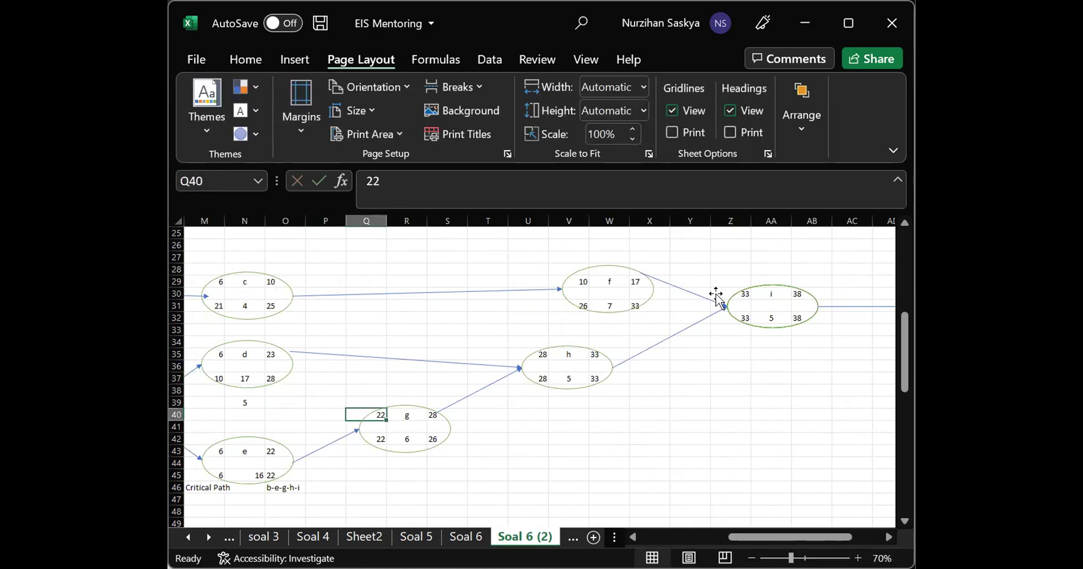
key(Right)
key(Right)
key(Down)
key(Down)
text(2)
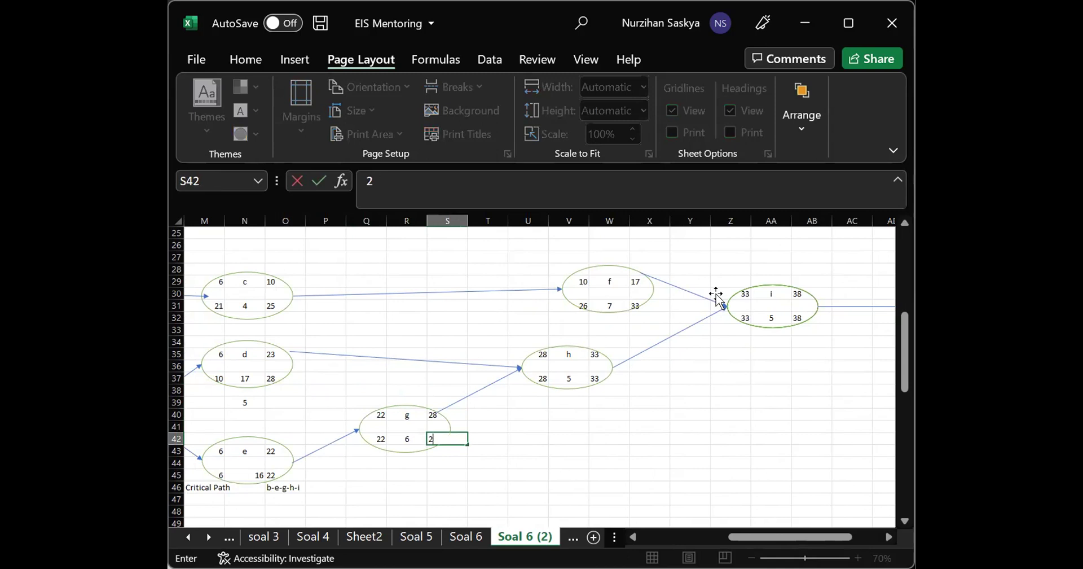
text(8)
key(Return)
Set activity c's latest finish to 26 and its latest start to 22
key(Left)
key(Up)
key(Up)
key(Up)
key(Up)
key(Up)
key(Up)
key(Up)
key(Up)
key(Left)
key(Left)
key(Left)
key(Left)
key(Up)
key(Up)
key(Up)
key(Up)
key(Right)
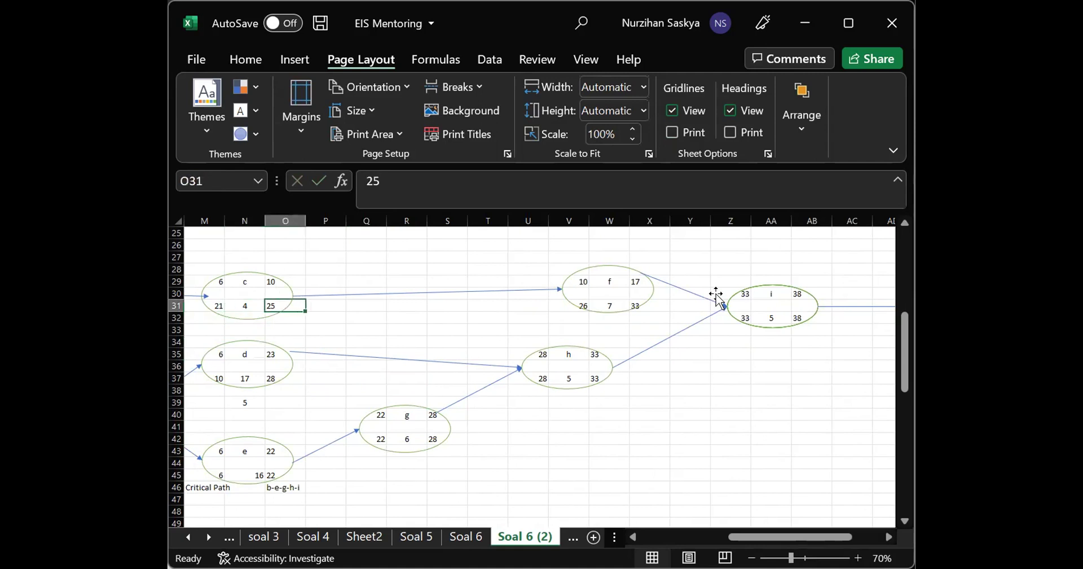
text(26)
key(Left)
key(Left)
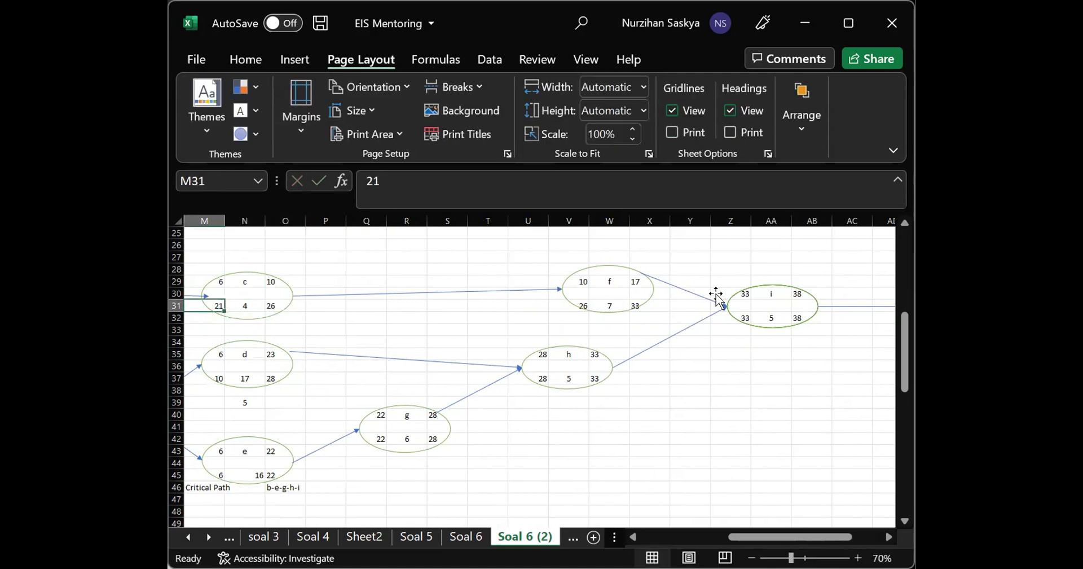
text(2)
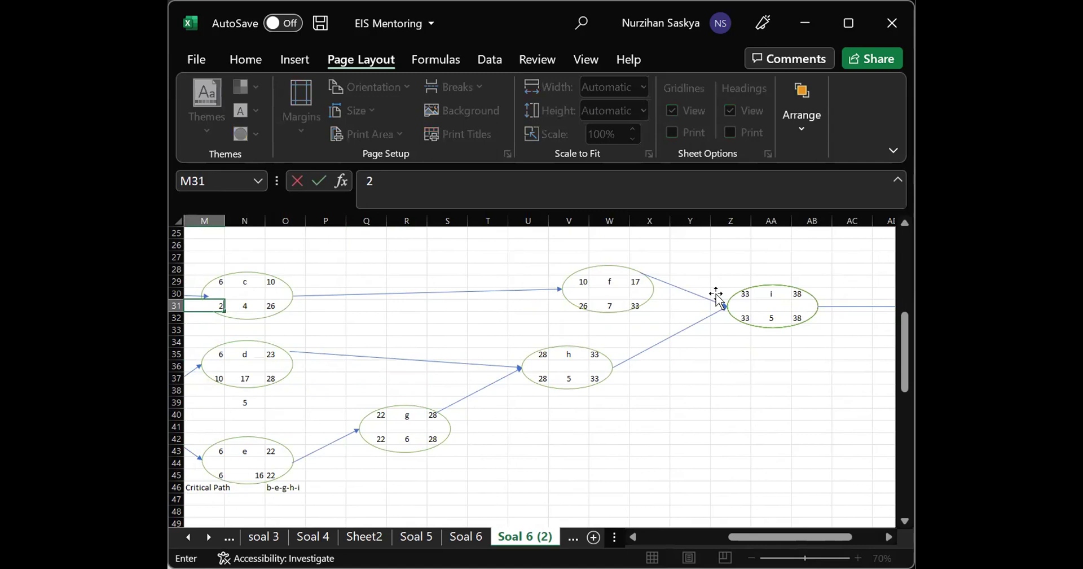
text(2)
Set the latest start of activity d in the network diagram to 11
key(Down)
key(Down)
key(Down)
key(Down)
key(Down)
key(Down)
key(Down)
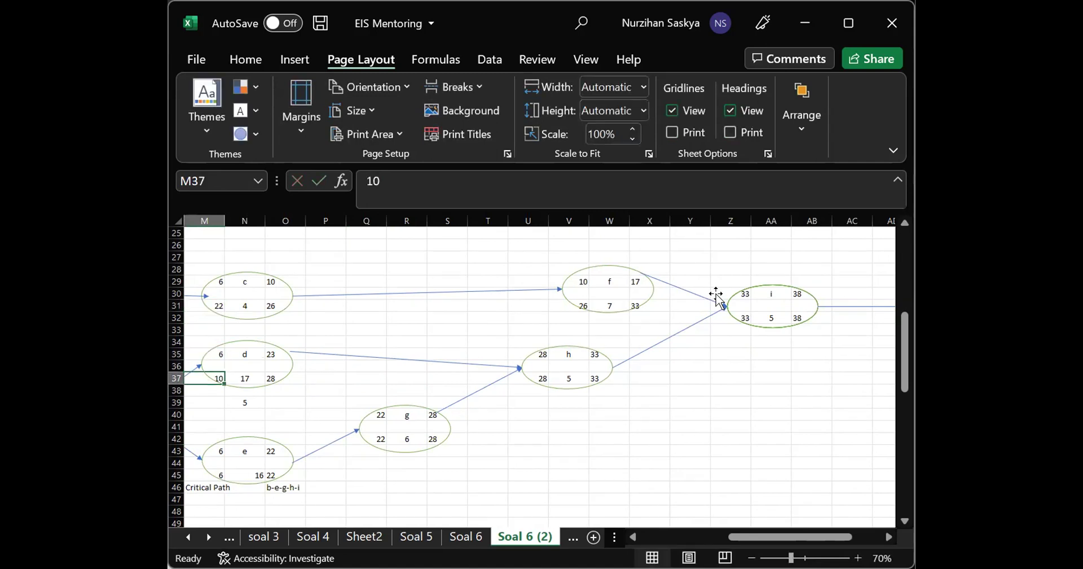
key(Right)
key(Right)
key(Down)
key(Down)
key(Down)
key(Down)
key(Down)
key(Down)
key(Down)
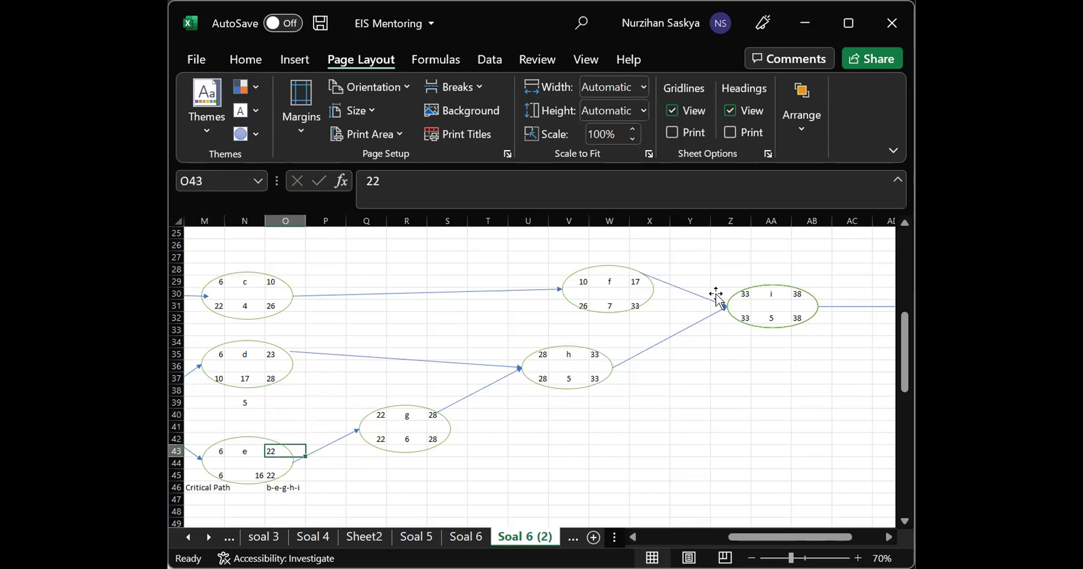
key(Up)
key(Up)
key(Up)
key(Up)
key(Up)
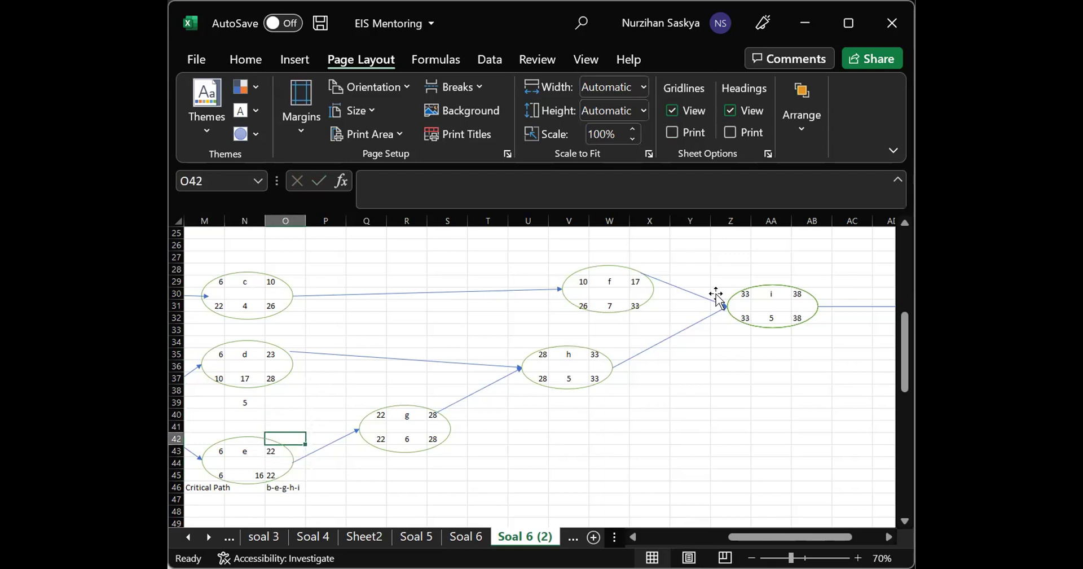
key(Left)
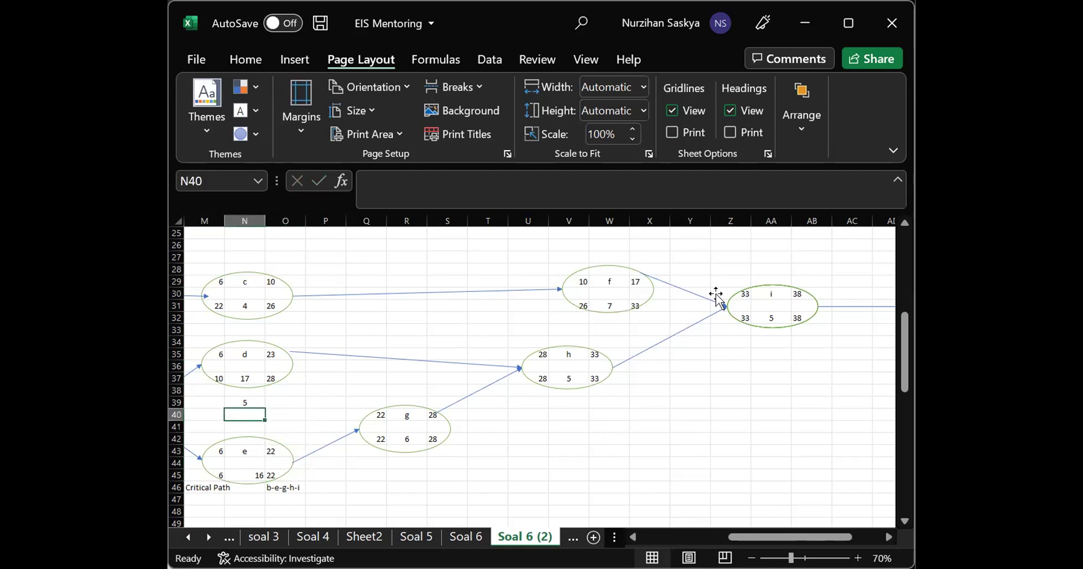
key(Left)
key(Up)
key(Up)
key(Right)
key(Up)
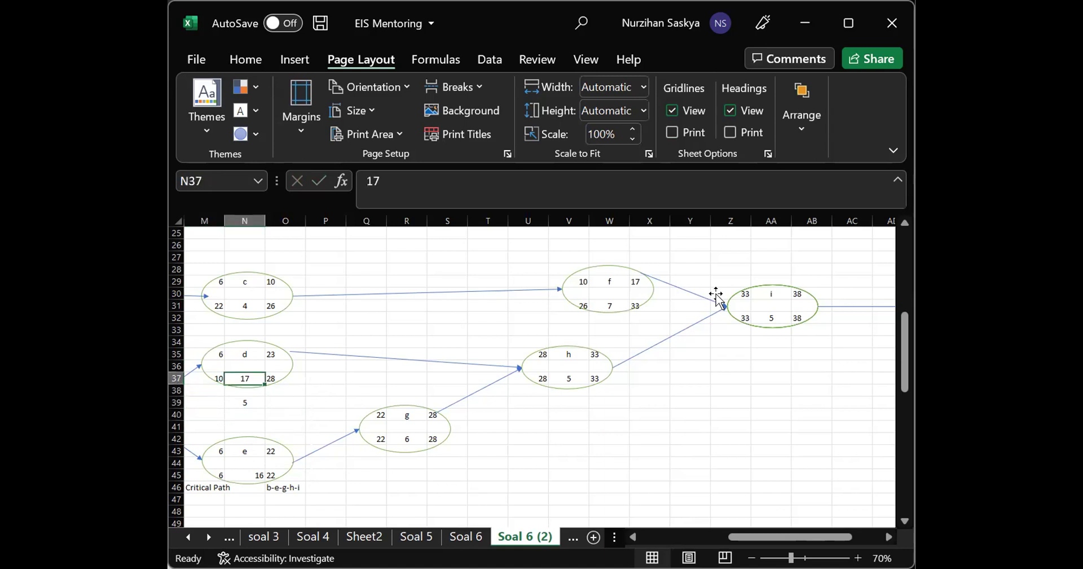
key(Left)
text(1)
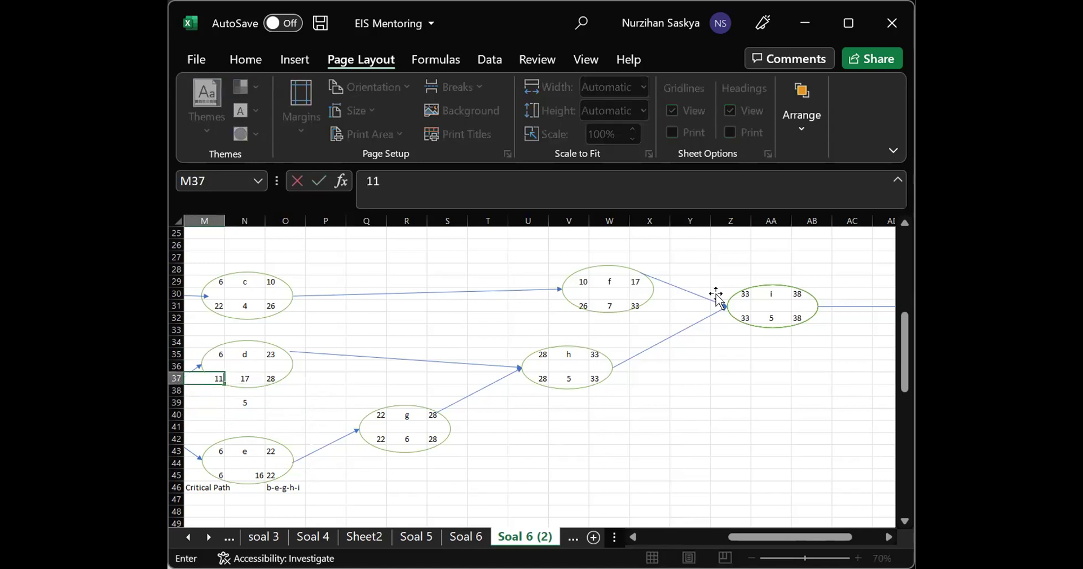
text(1)
key(Return)
Check activity e's latest times and move on to the nodes of activities a and b
key(Down)
key(Down)
key(Down)
key(Down)
key(Down)
key(Down)
key(Right)
key(Right)
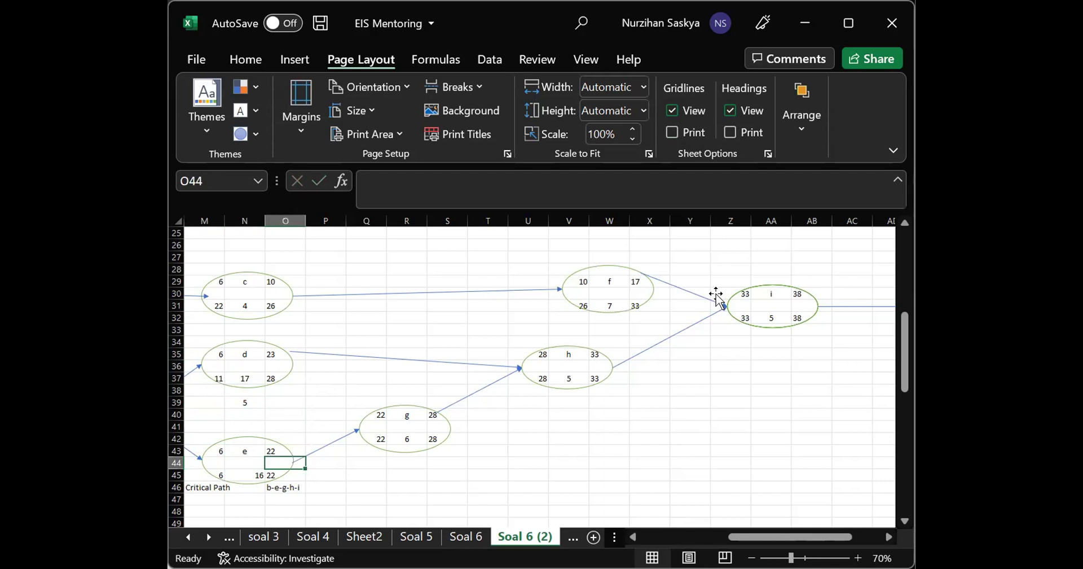
key(Down)
key(Left)
key(Left)
key(Left)
key(Left)
key(Left)
key(Left)
key(Up)
key(Up)
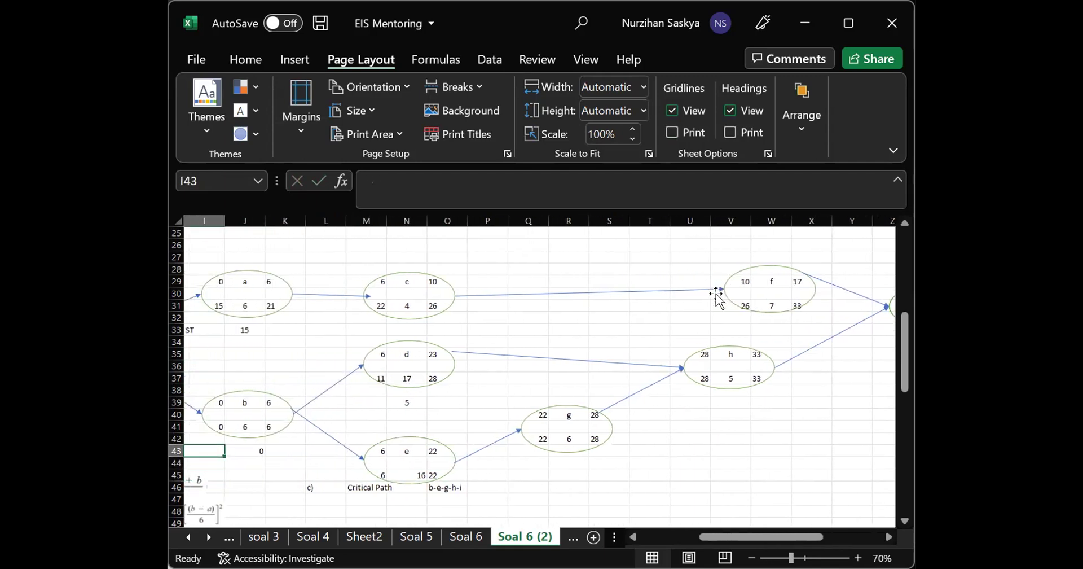
Check activity b's latest finish against activity e's latest start in the network diagram
key(Up)
key(Right)
key(Right)
key(Up)
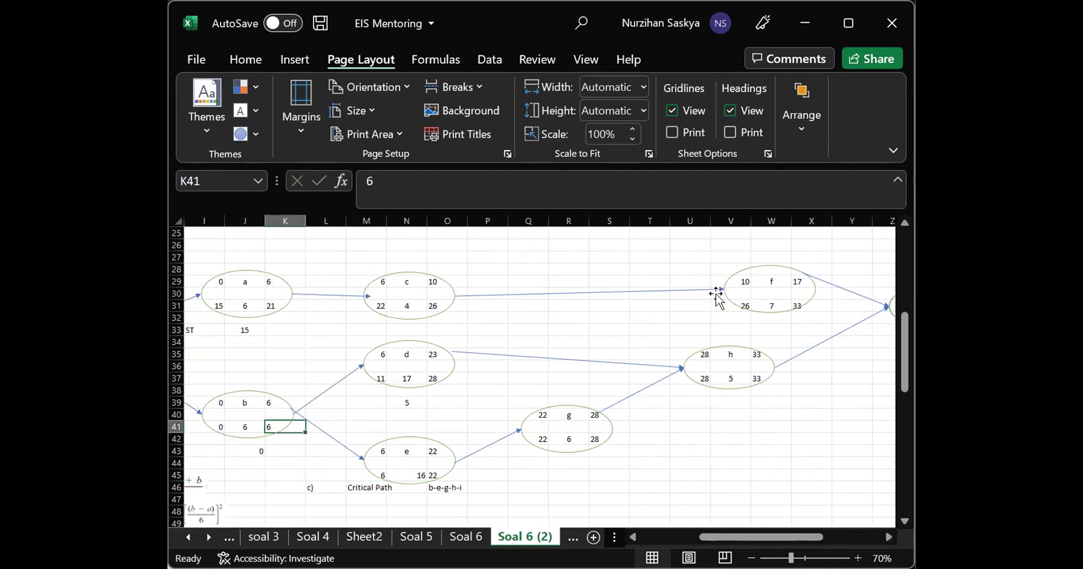
key(Right)
key(Right)
key(Down)
key(Down)
key(Down)
key(Down)
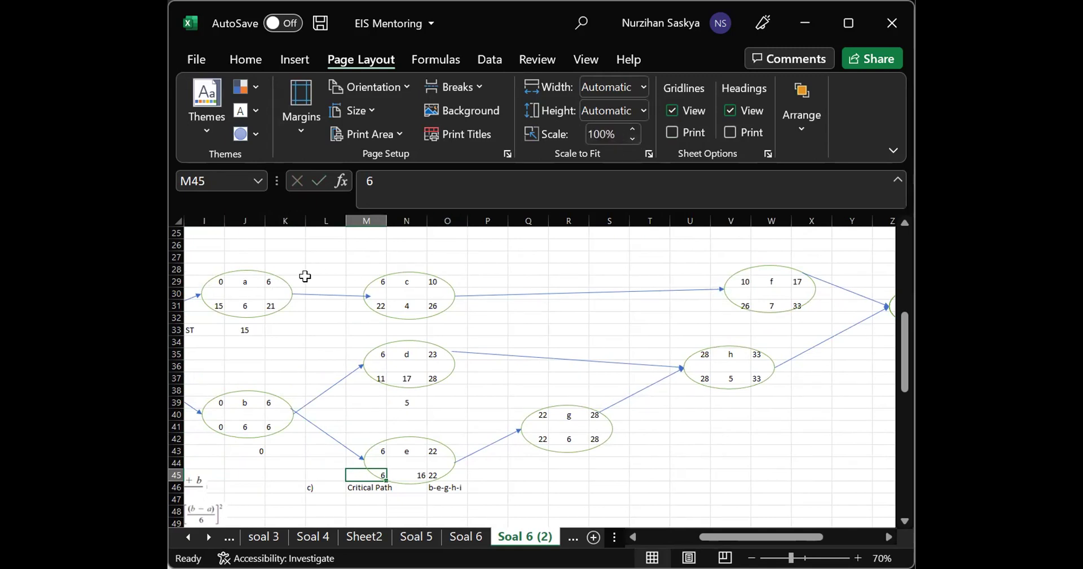
Set activity a's latest finish in cell K31 to 22
click(277, 303)
click(263, 305)
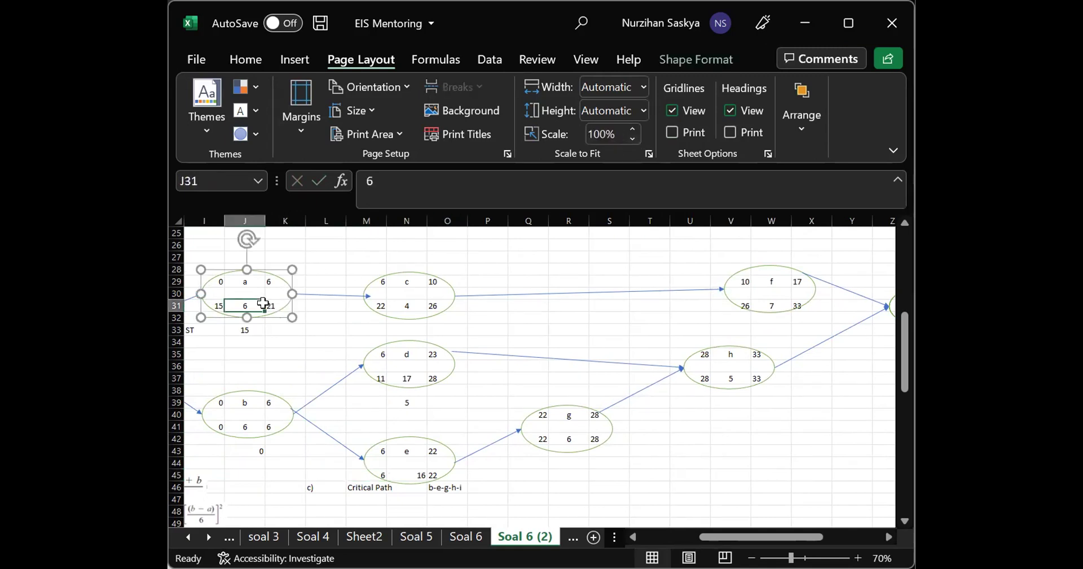
click(266, 307)
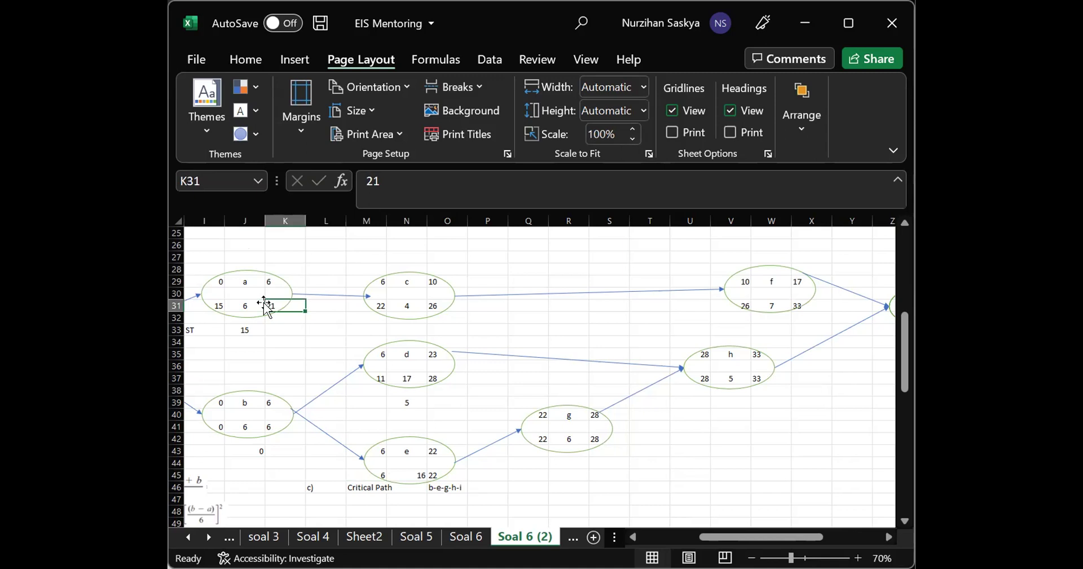
text(22)
key(Return)
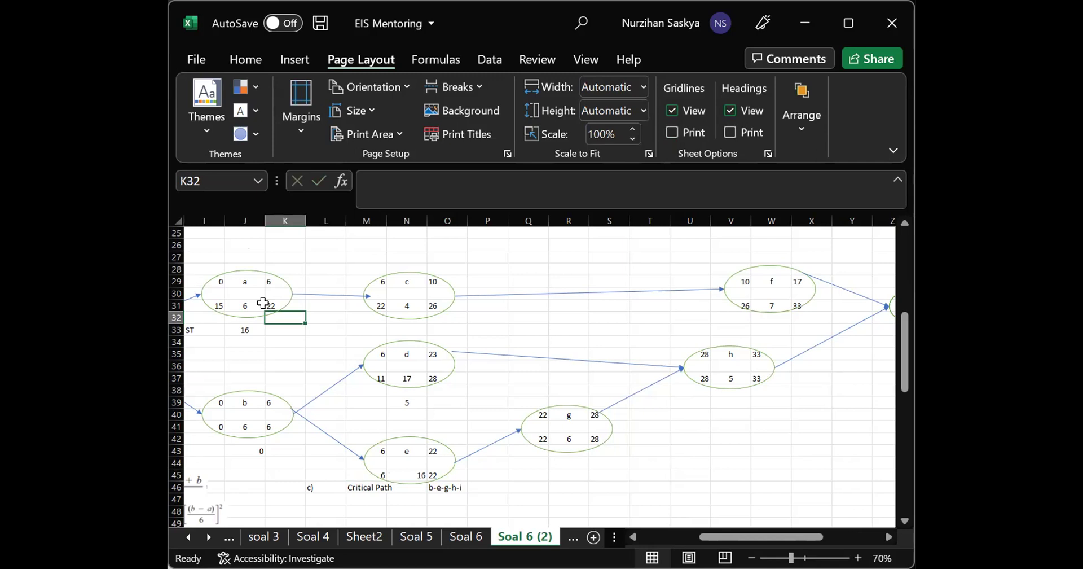
Trace the critical path b-e-g-h-i through the network diagram up to the final node F
click(336, 424)
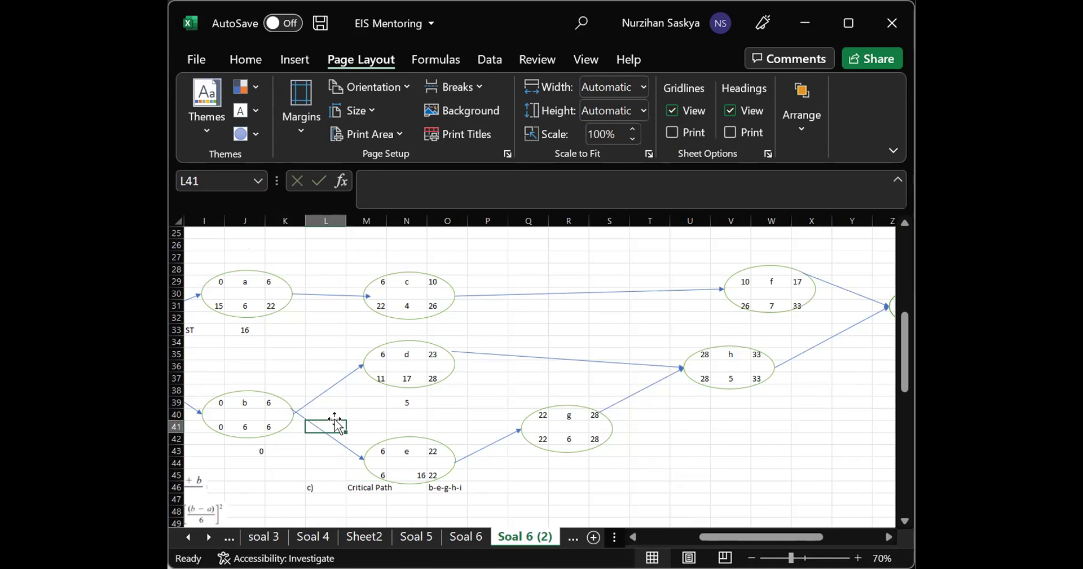
scroll(335, 424, left, 3)
click(385, 404)
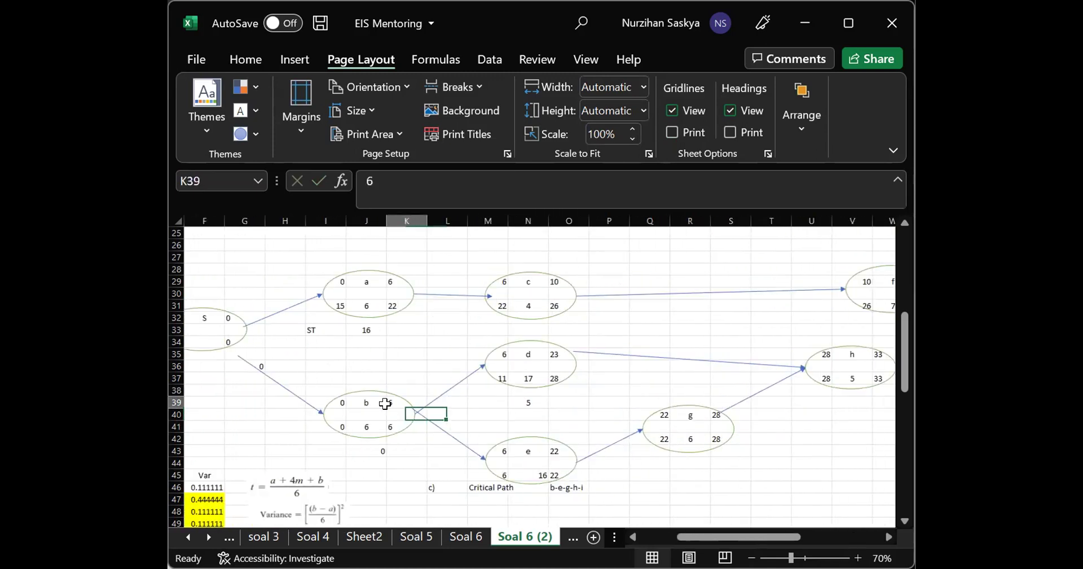
click(556, 475)
click(700, 428)
scroll(700, 428, right, 6)
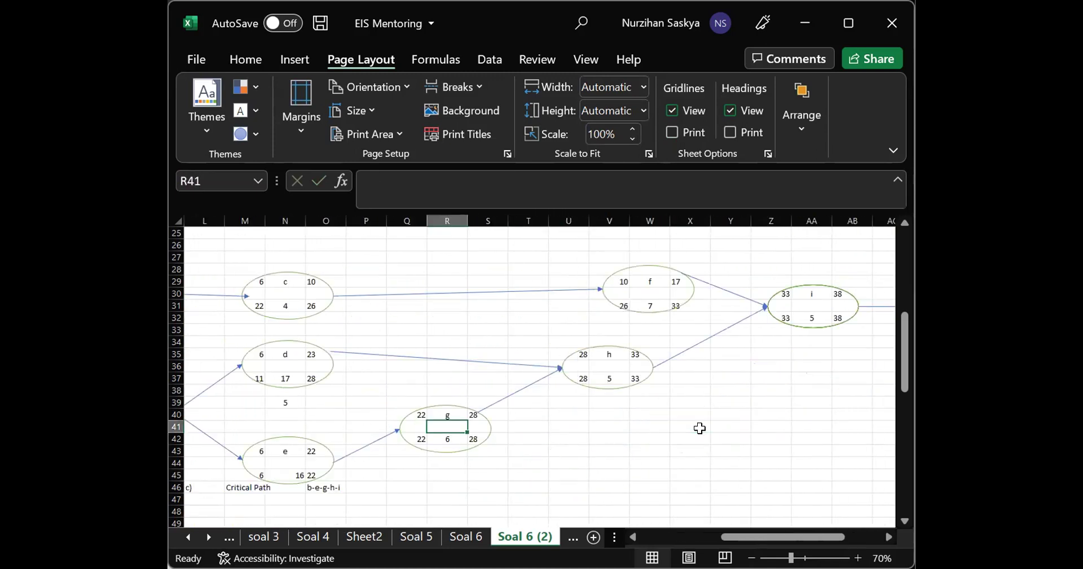
click(615, 365)
click(823, 303)
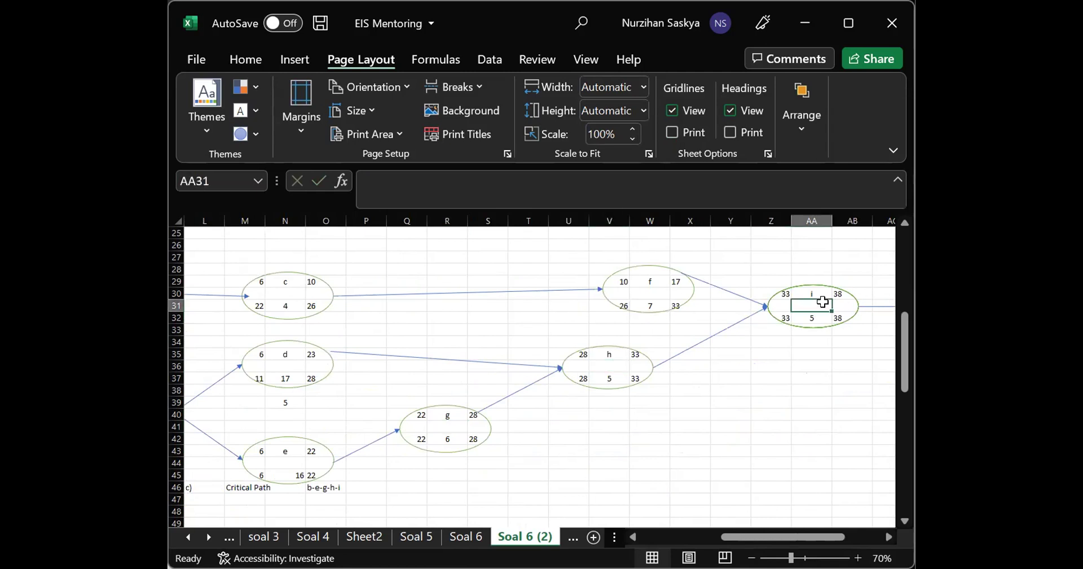
scroll(716, 446, right, 6)
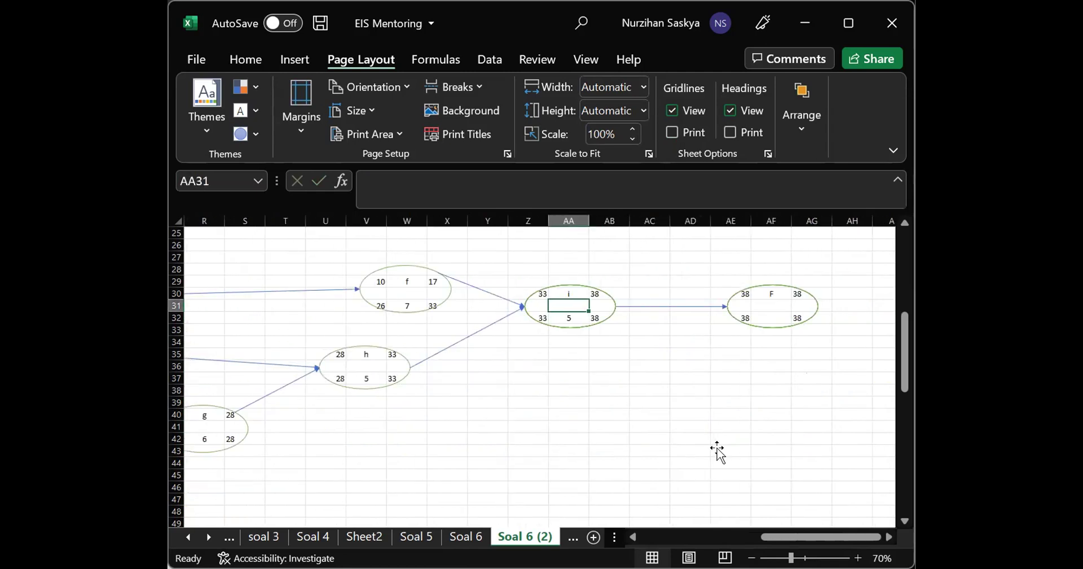
scroll(716, 449, left, 9)
scroll(716, 445, right, 3)
scroll(527, 406, left, 7)
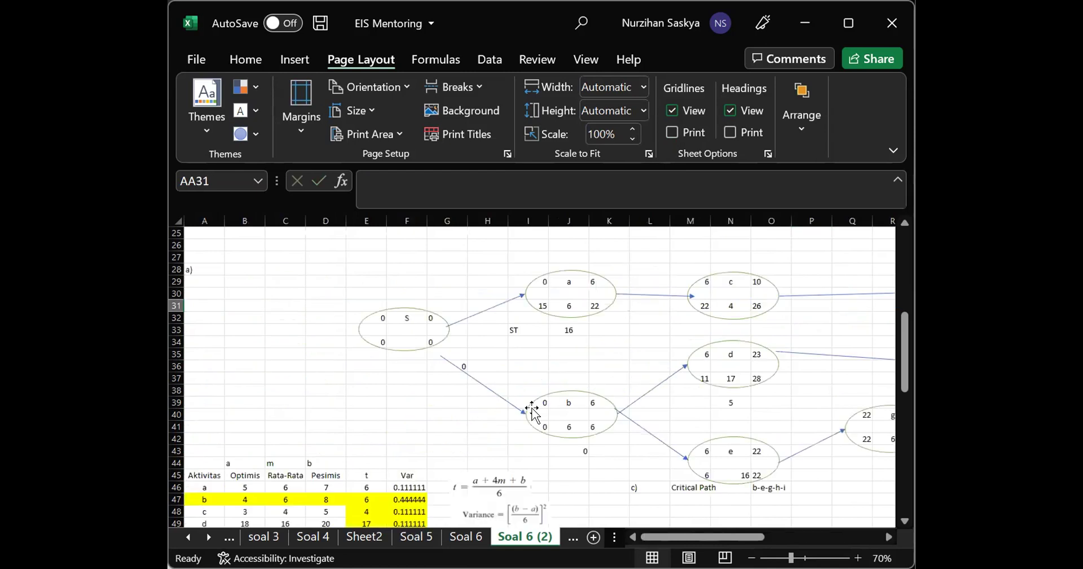
scroll(530, 406, right, 8)
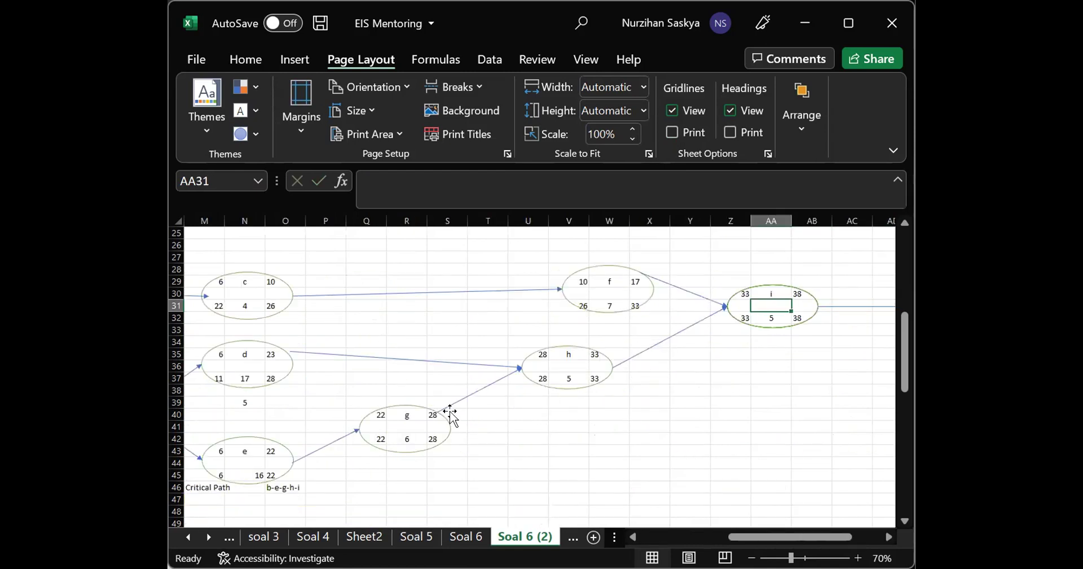
scroll(401, 460, left, 6)
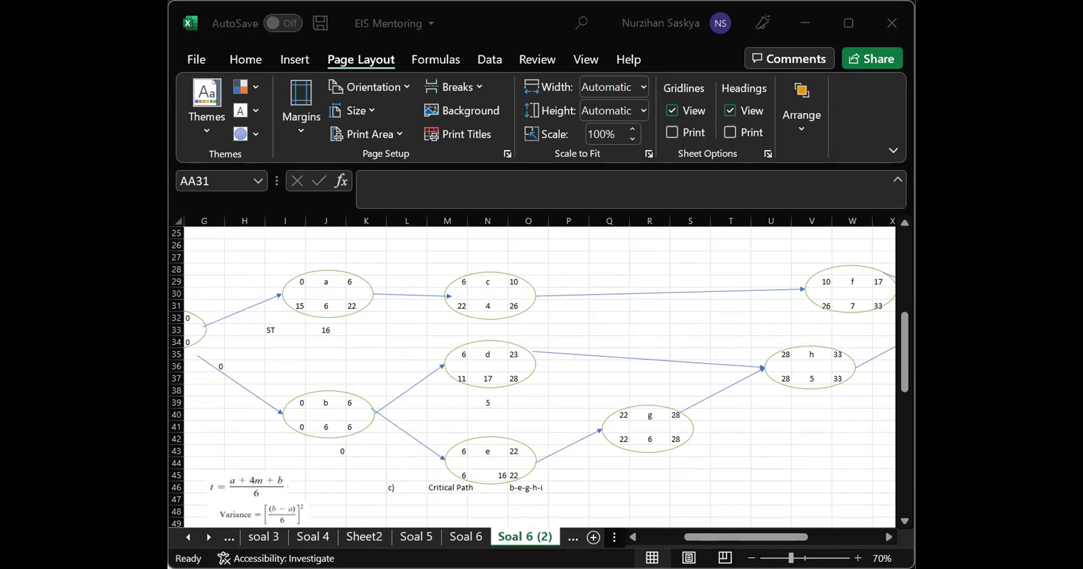
Review the question list alongside the network diagram and the activity time table
scroll(547, 419, left, 3)
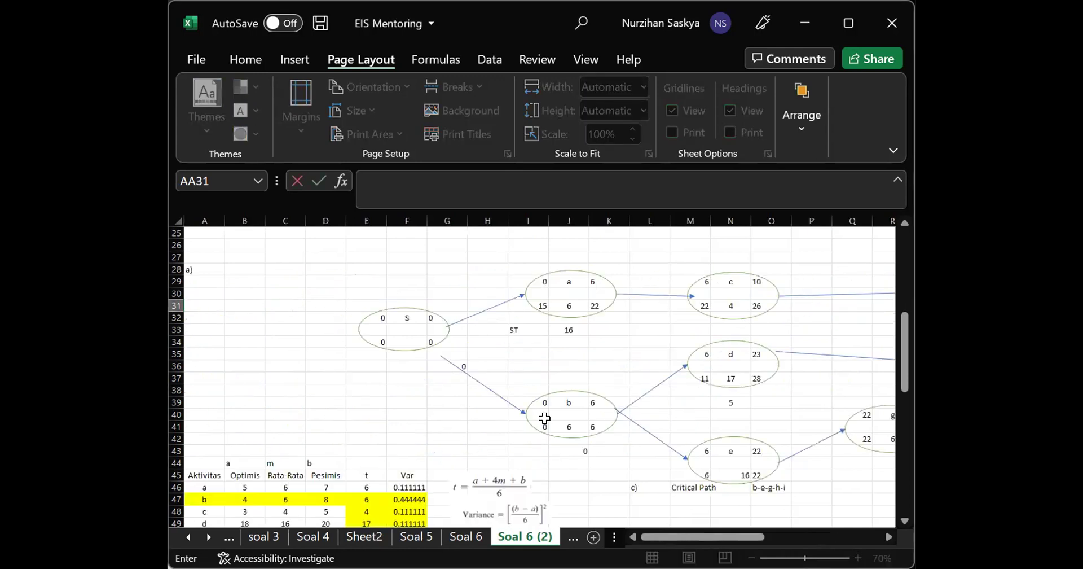
scroll(545, 418, up, 3)
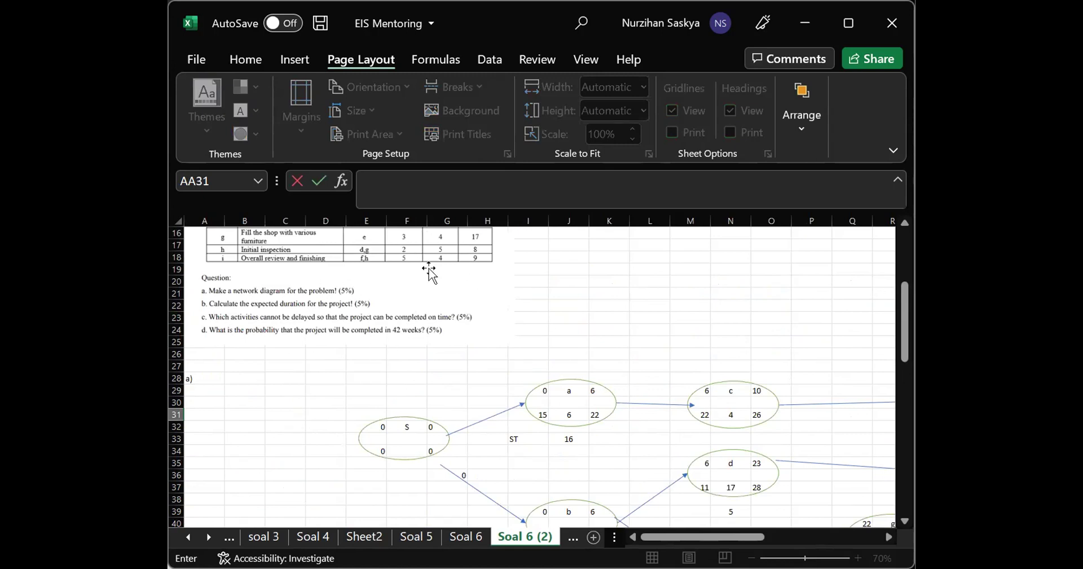
click(338, 417)
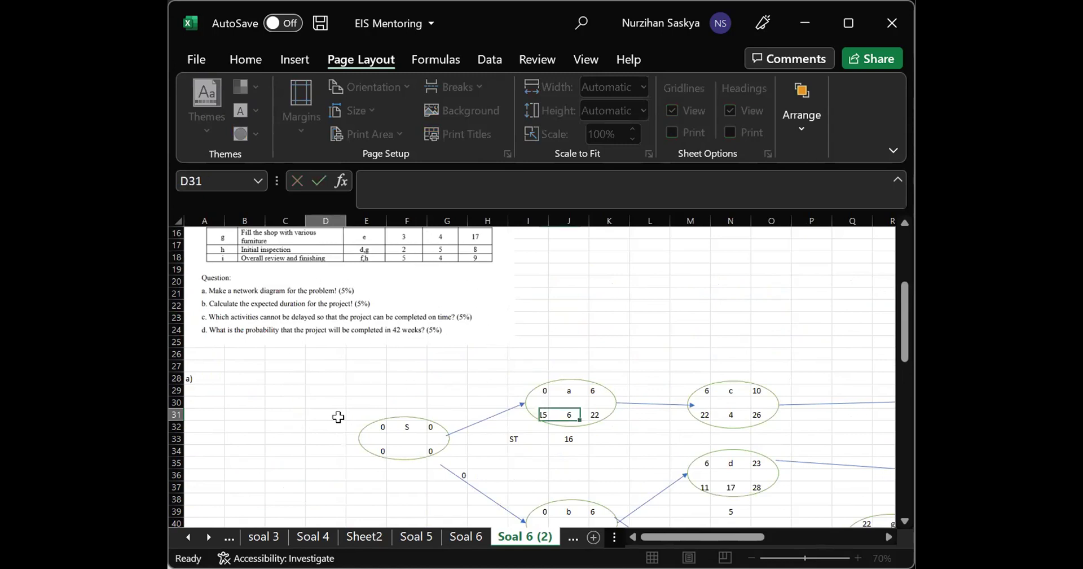
scroll(338, 417, down, 6)
scroll(338, 418, up, 6)
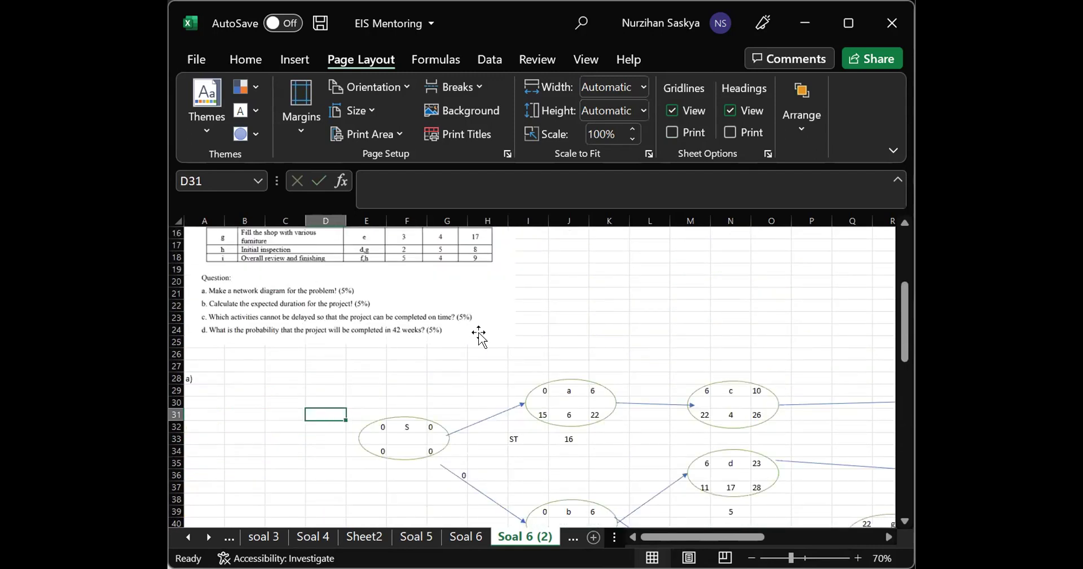
scroll(477, 332, down, 3)
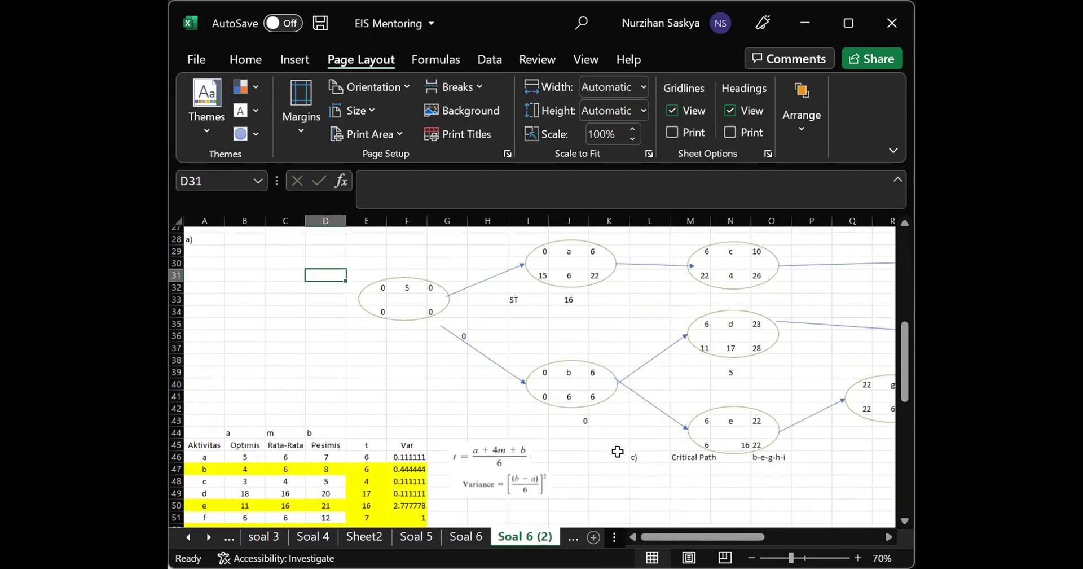
scroll(618, 451, up, 3)
scroll(618, 452, down, 5)
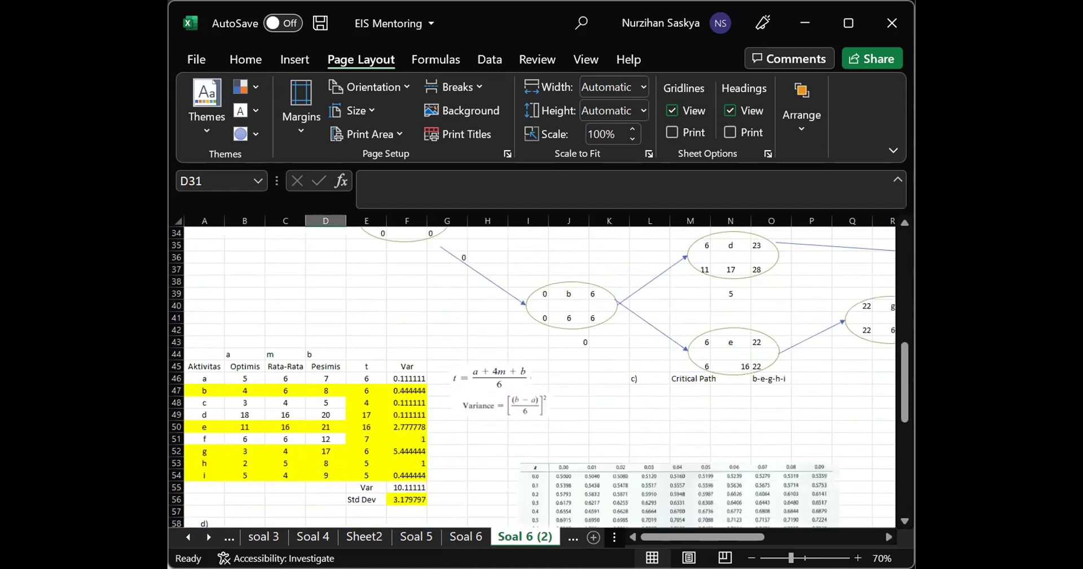
Examine the critical path answer for question c and compare it with the diagram and question text
click(638, 377)
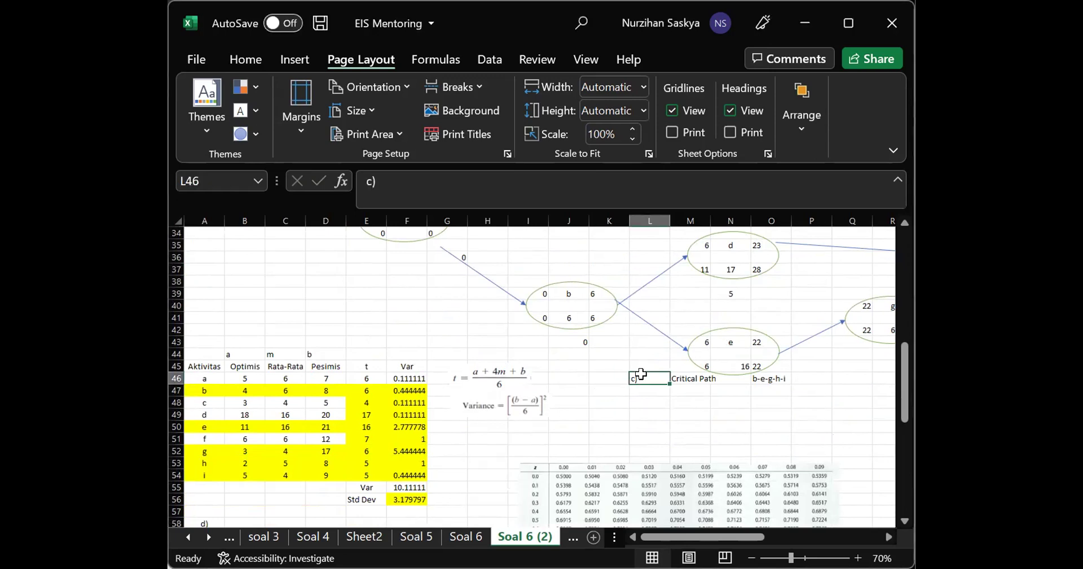
scroll(641, 374, right, 3)
scroll(641, 374, left, 3)
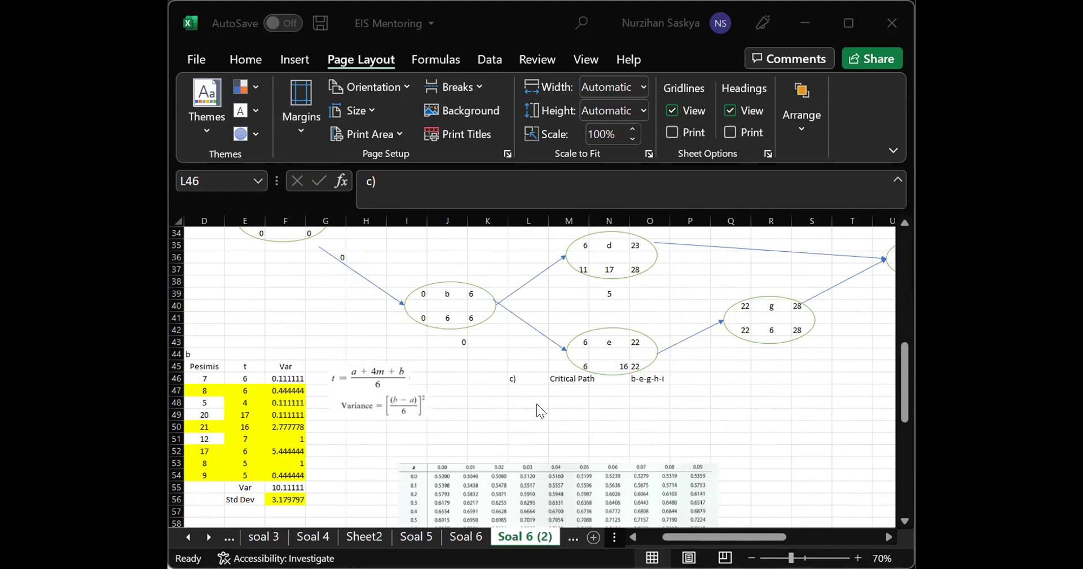
click(632, 412)
scroll(631, 409, right, 2)
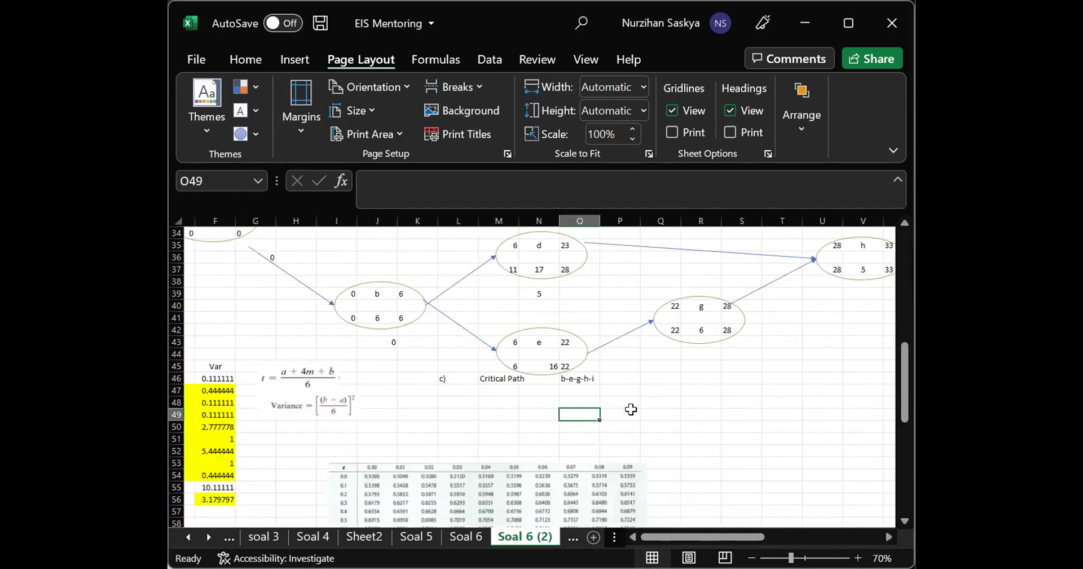
scroll(631, 409, left, 3)
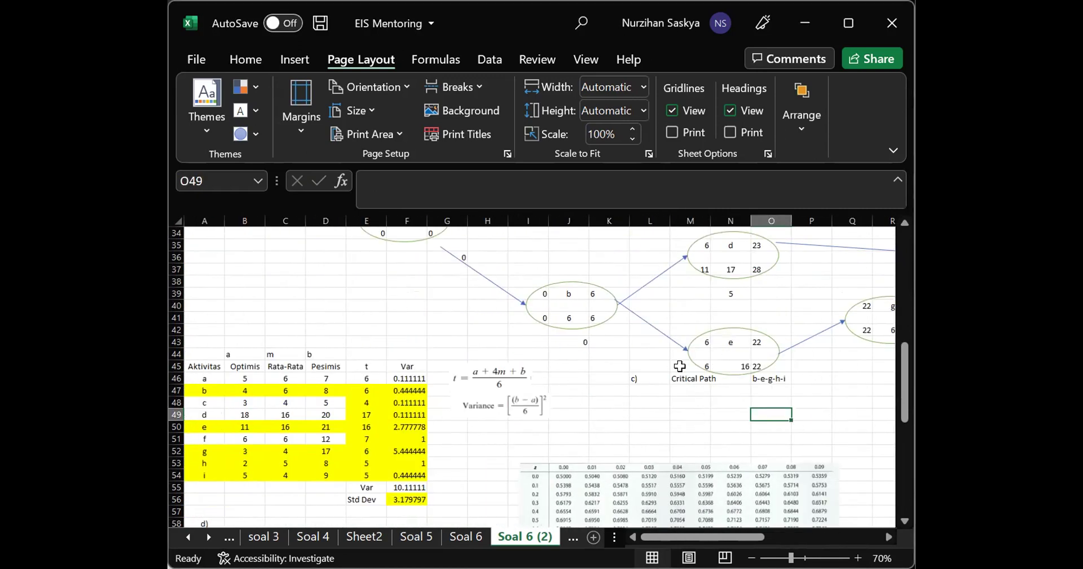
click(649, 389)
scroll(648, 388, up, 3)
scroll(646, 387, up, 3)
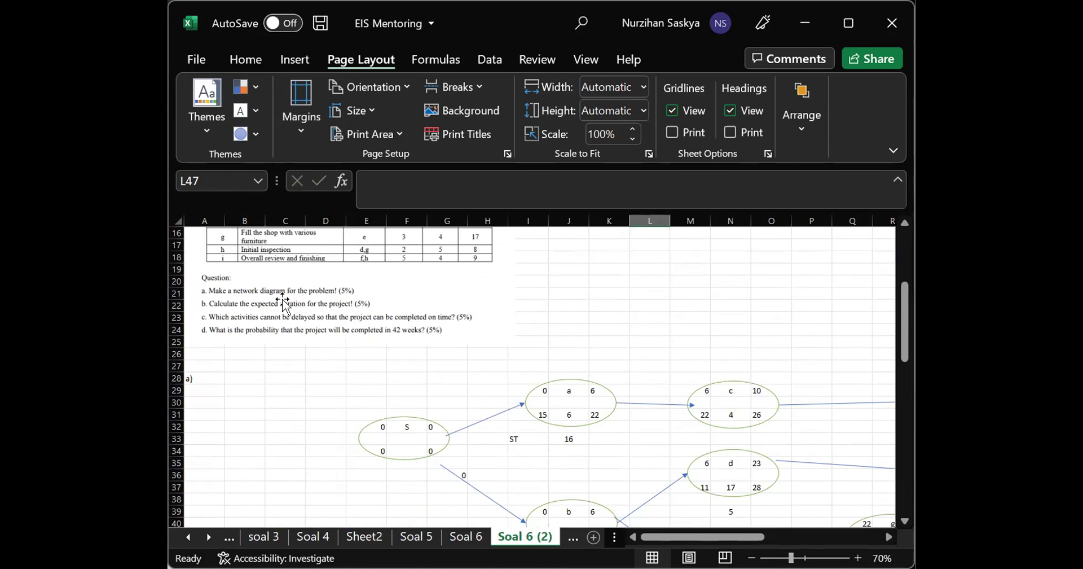
Examine the question d calculation area and inspect activity a's variance formula in cell F46
click(353, 413)
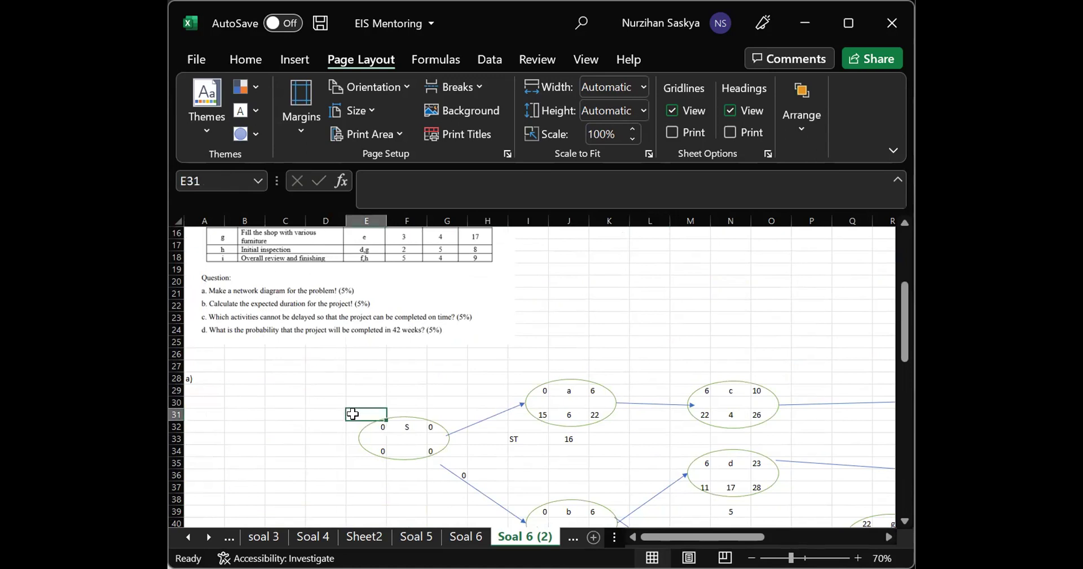
scroll(352, 414, down, 8)
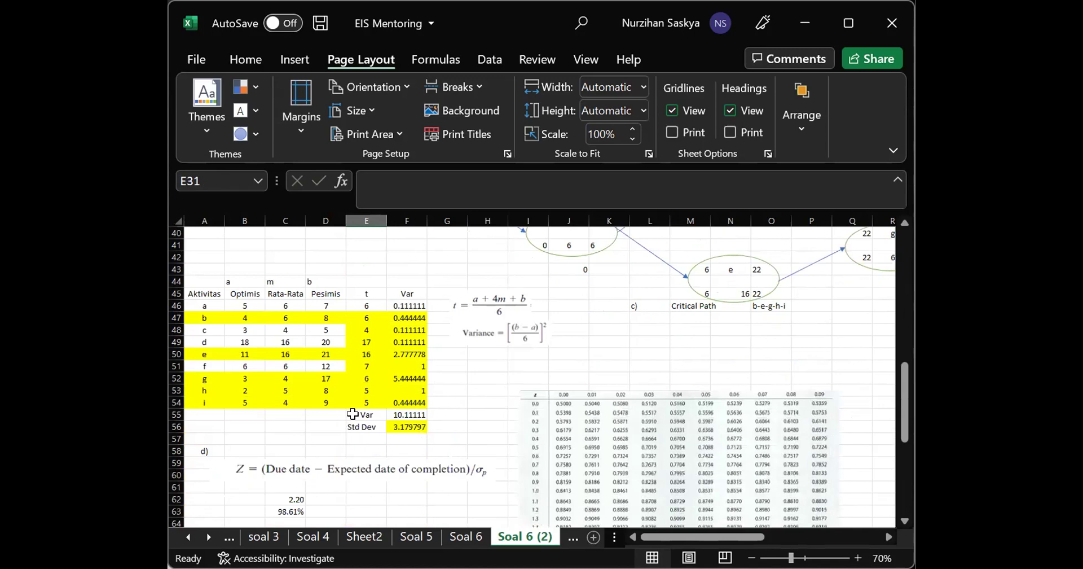
scroll(352, 413, down, 2)
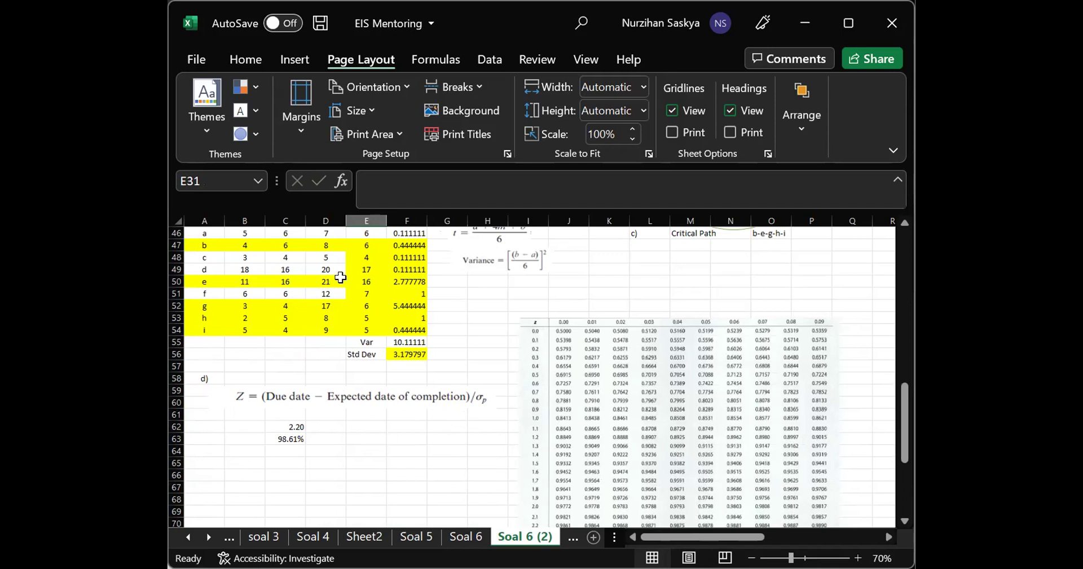
scroll(341, 277, up, 2)
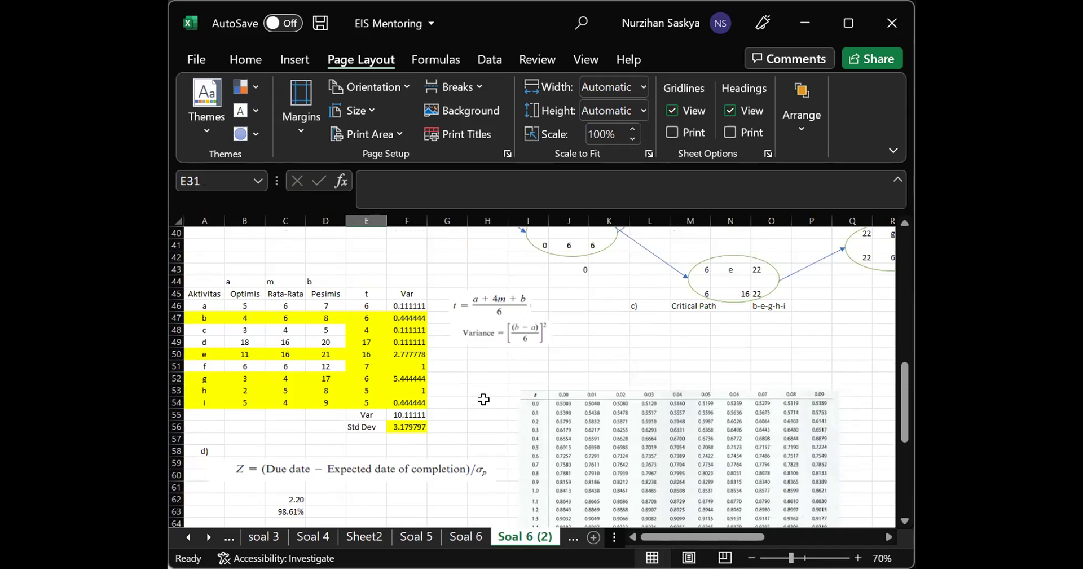
click(406, 306)
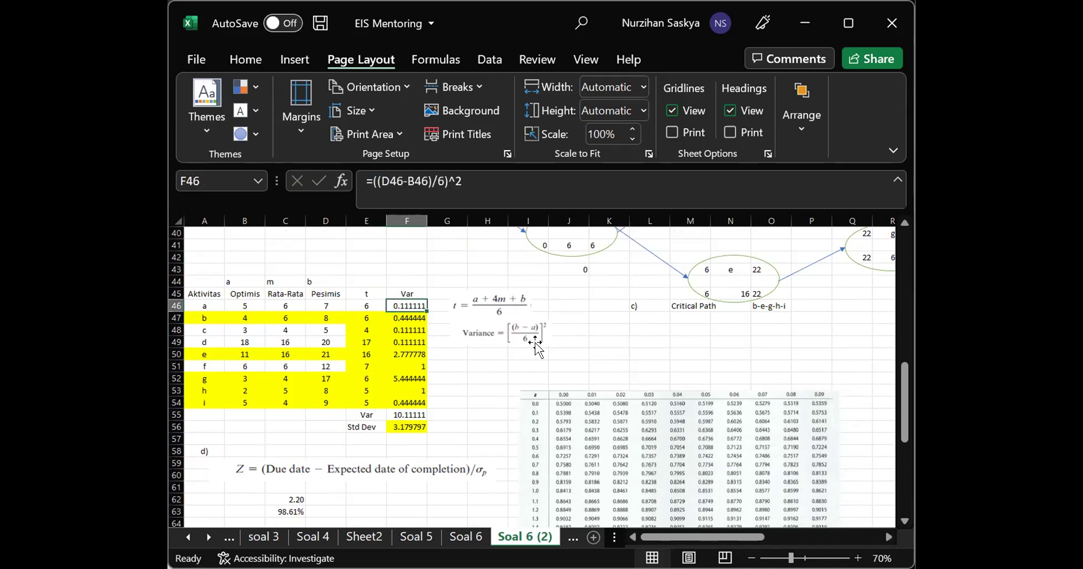
double_click(399, 303)
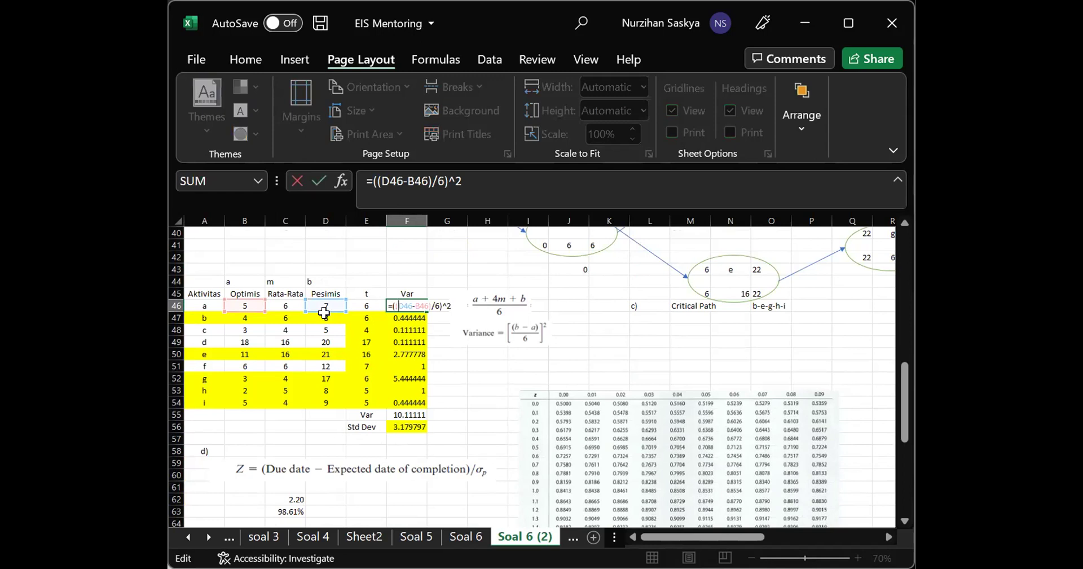
key(Return)
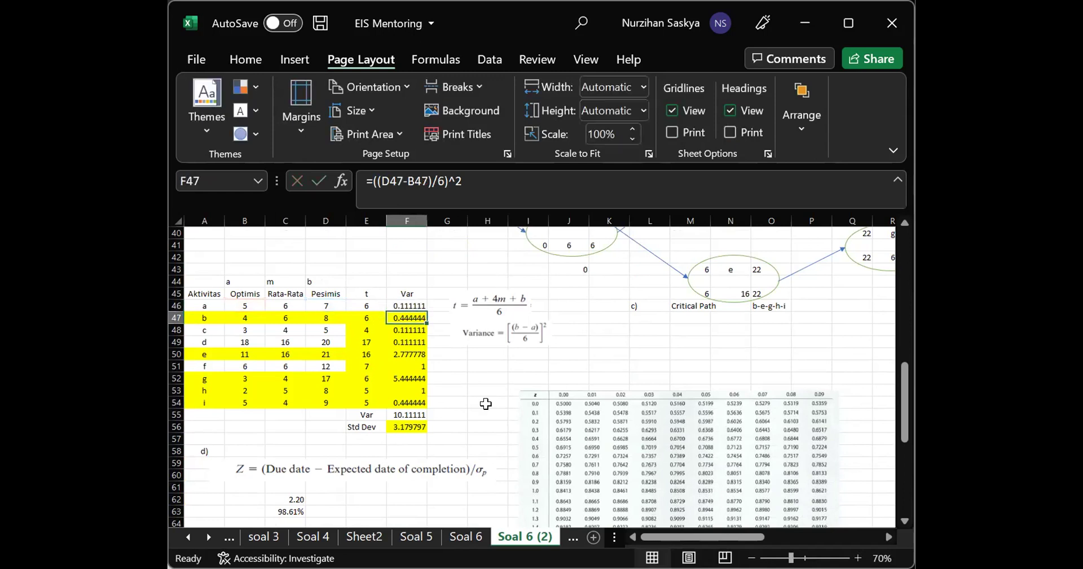
Inspect the summed critical-path variance formula in F55 and the variance formulas of critical activities b and e
click(393, 410)
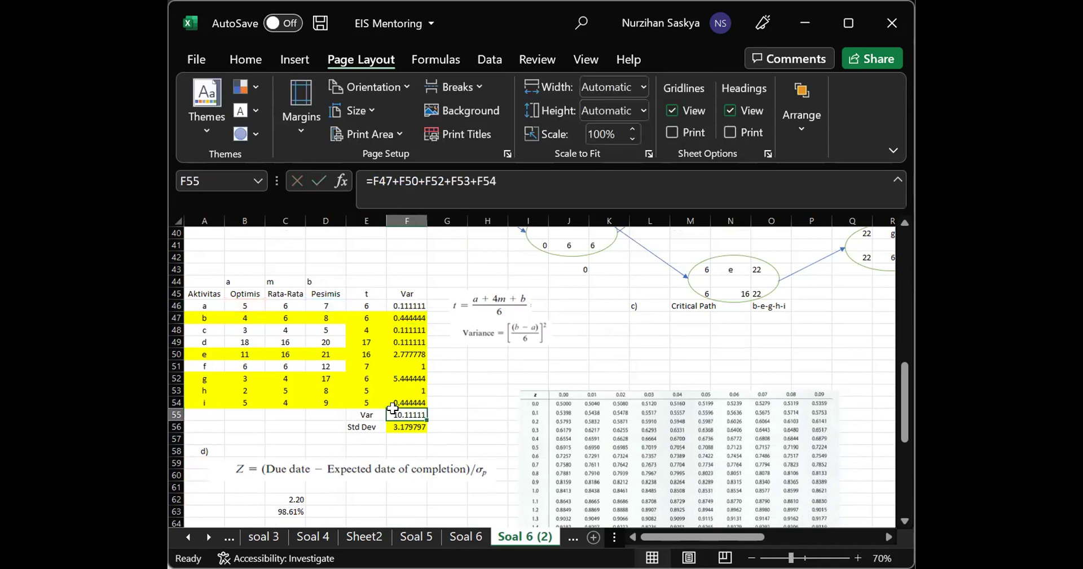
click(484, 438)
click(399, 411)
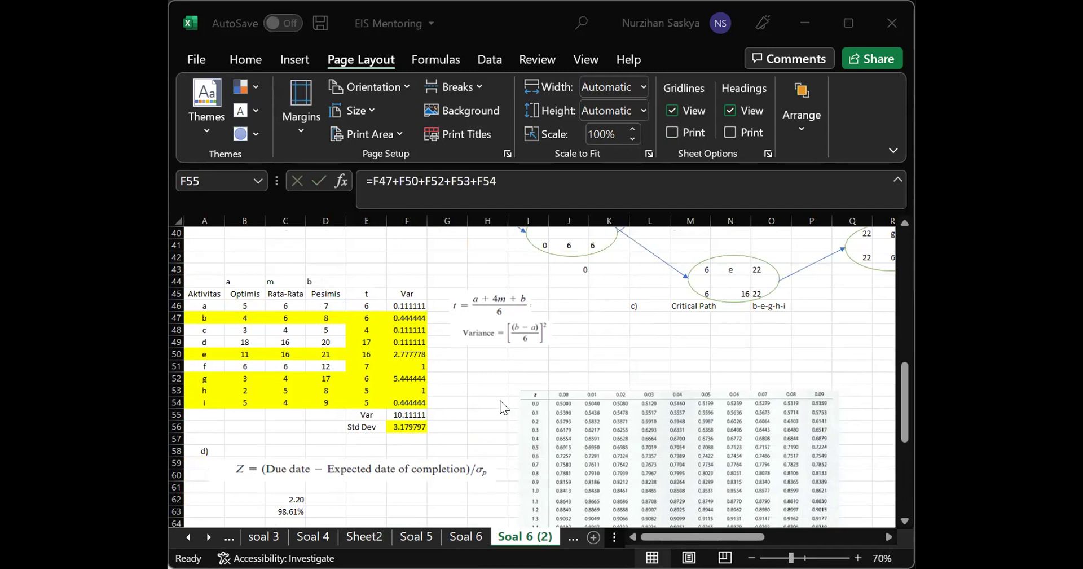
click(460, 378)
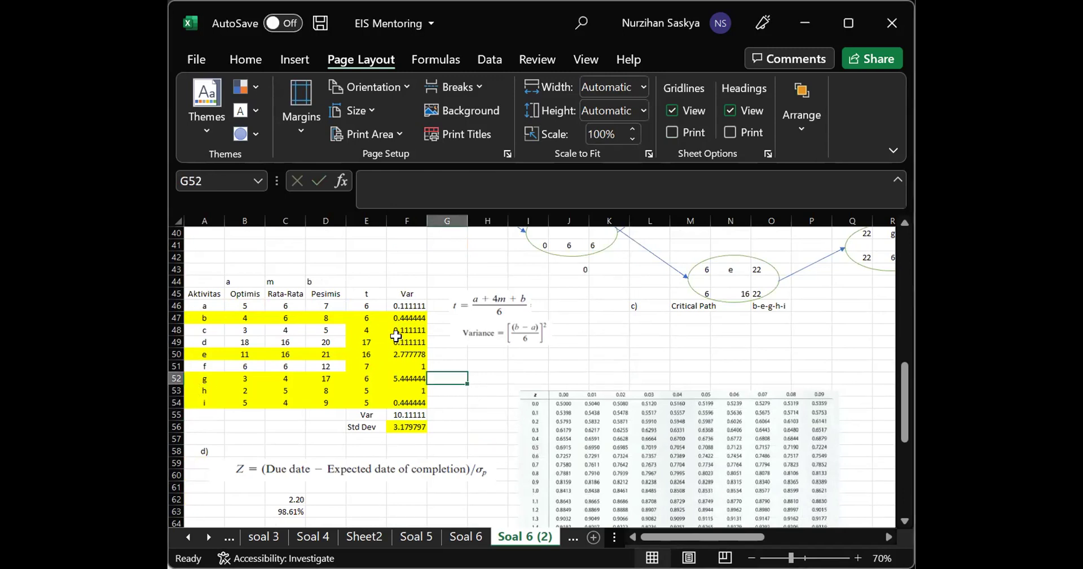
click(398, 318)
click(404, 354)
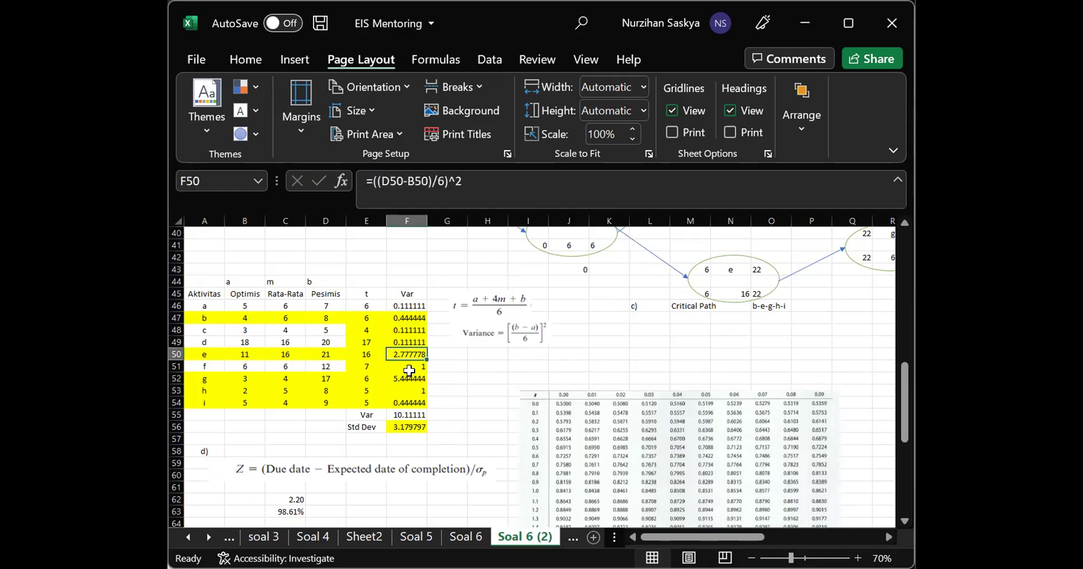
Remove the yellow fill from the t and Var cells of non-critical activities c and d (E48:F49)
drag(362, 329, 414, 342)
click(243, 56)
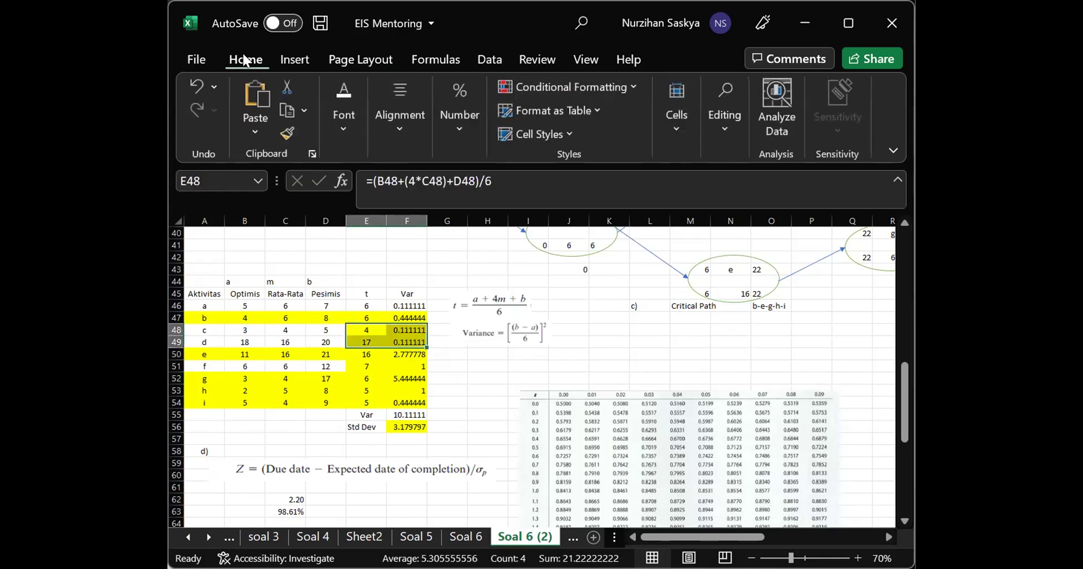
click(355, 126)
click(480, 212)
click(488, 410)
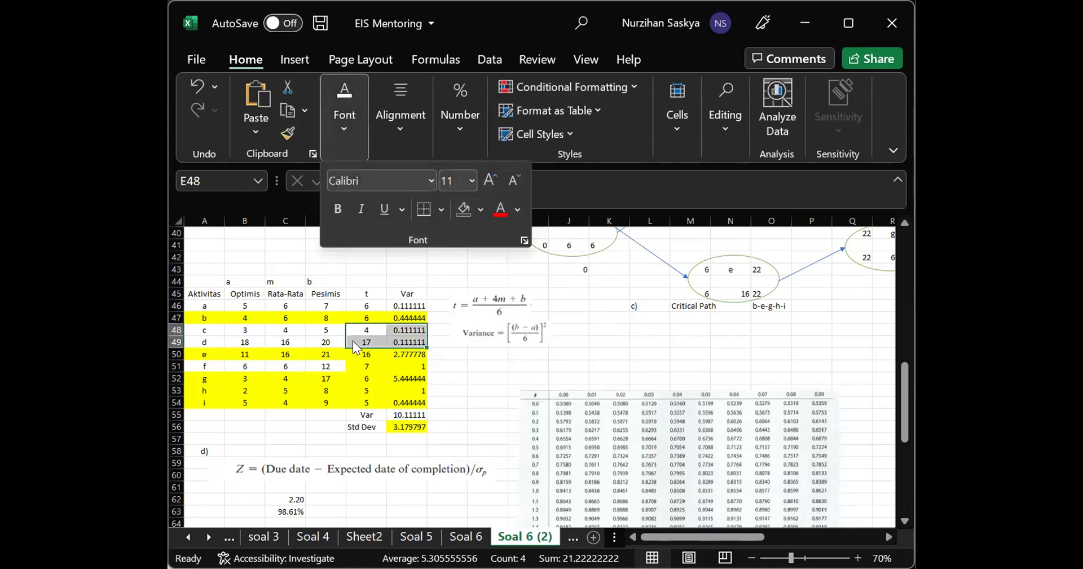
Clear the yellow highlight from the t and Var cells of activity f in row 51
click(354, 365)
drag(361, 366, 426, 365)
click(334, 130)
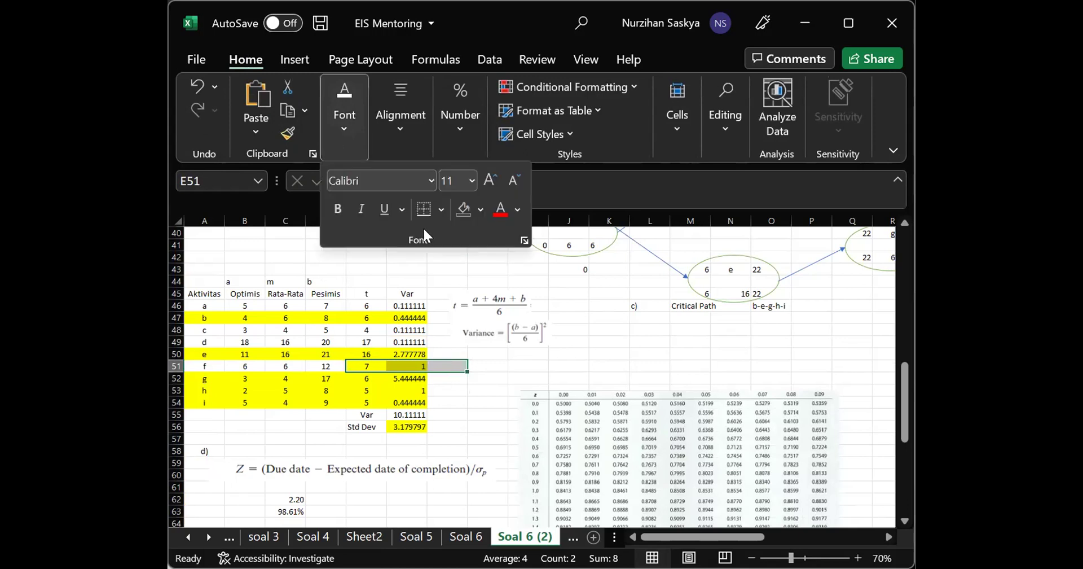
click(459, 216)
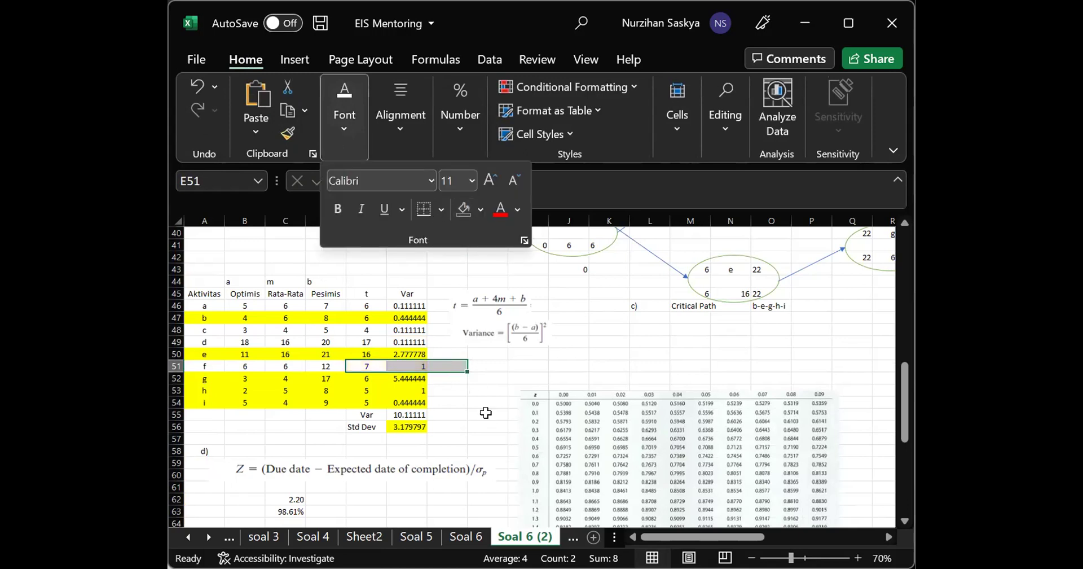
click(471, 390)
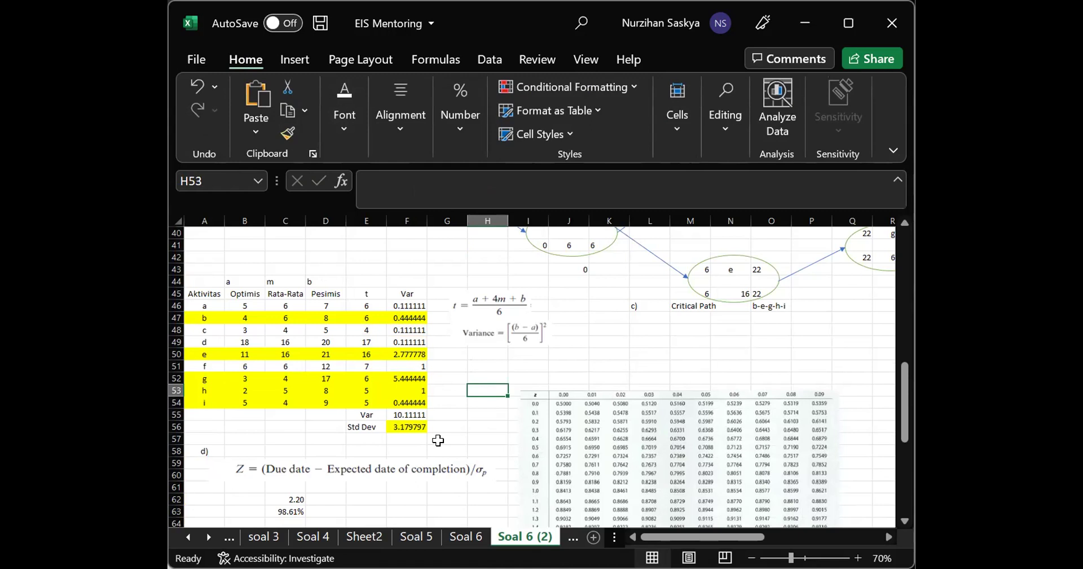
Check the standard deviation formula in F56 and the Z formula shown under question d
click(364, 427)
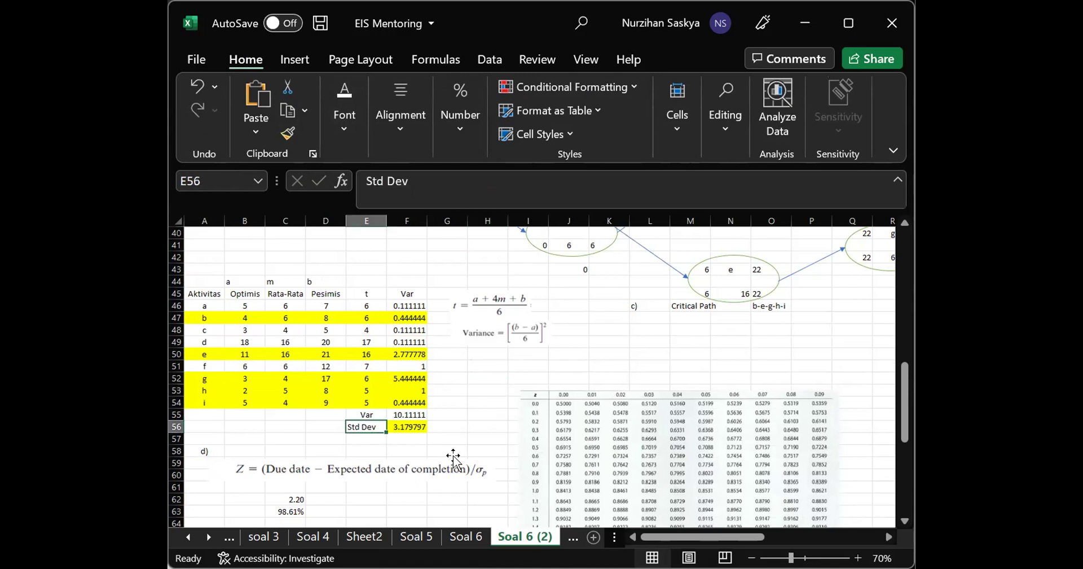
click(402, 425)
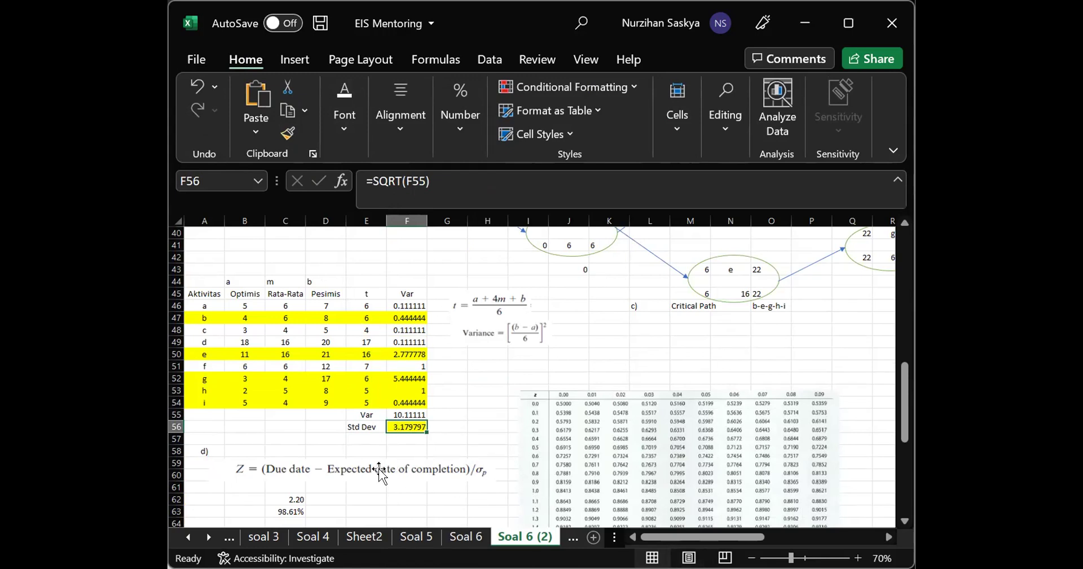
scroll(338, 511, down, 1)
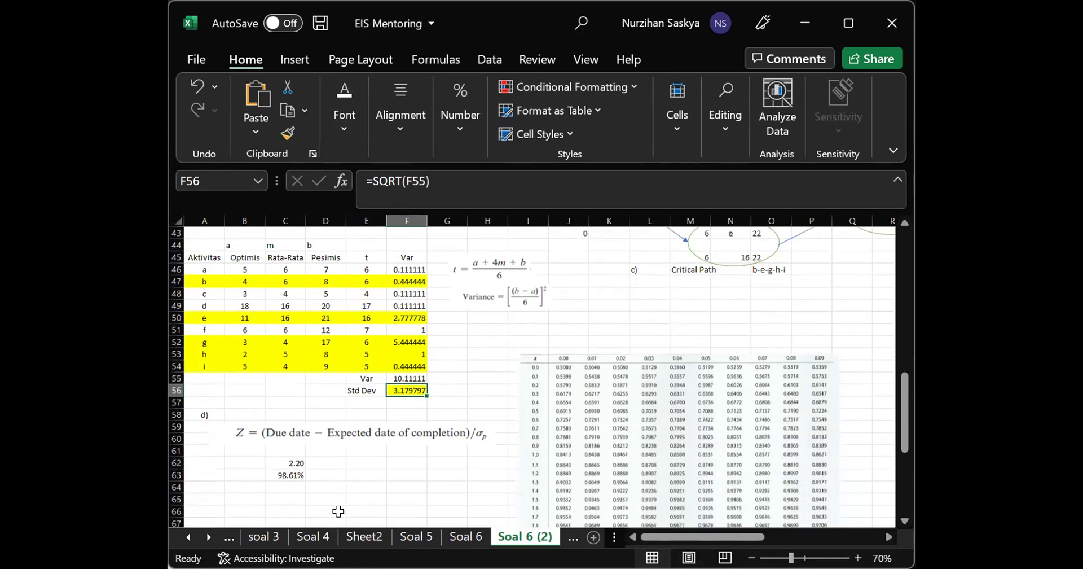
scroll(336, 368, up, 3)
scroll(335, 368, down, 4)
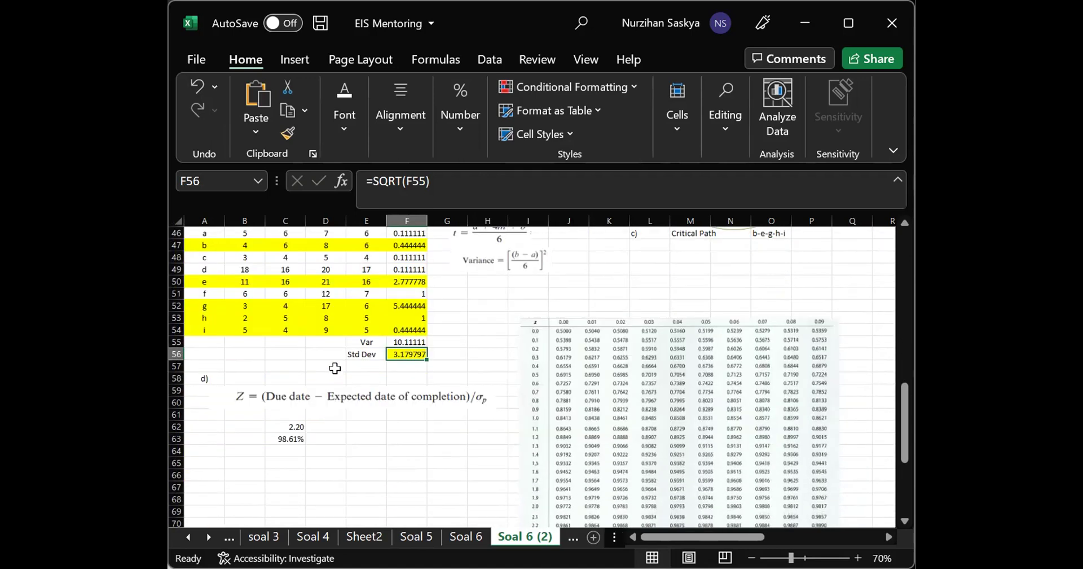
Correct the expected completion time in the Z calculation in C62, making the formula =(42-38)/F56
click(274, 426)
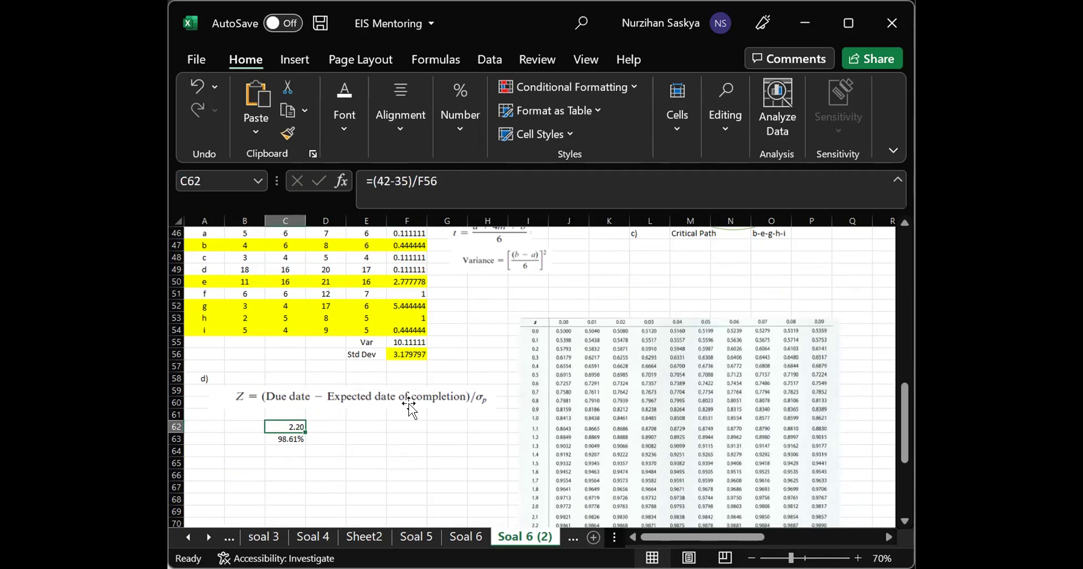
click(408, 181)
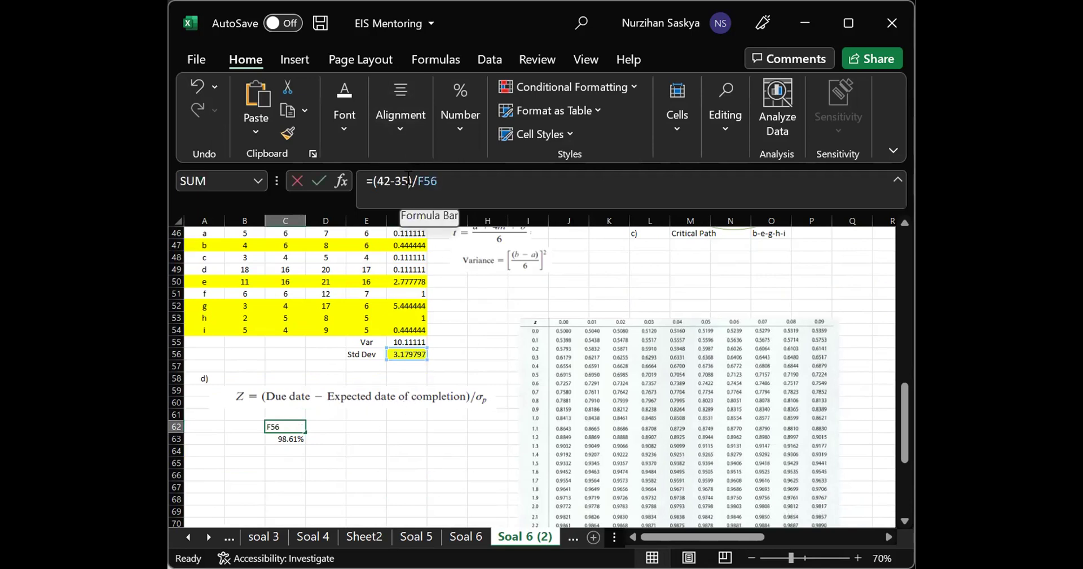
key(BackSpace)
text(8)
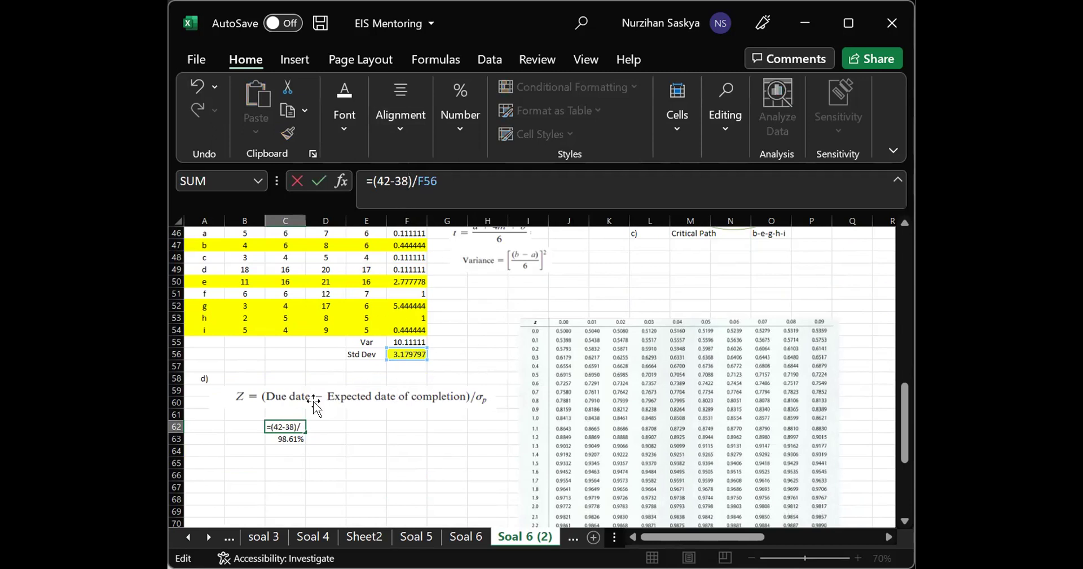
key(Return)
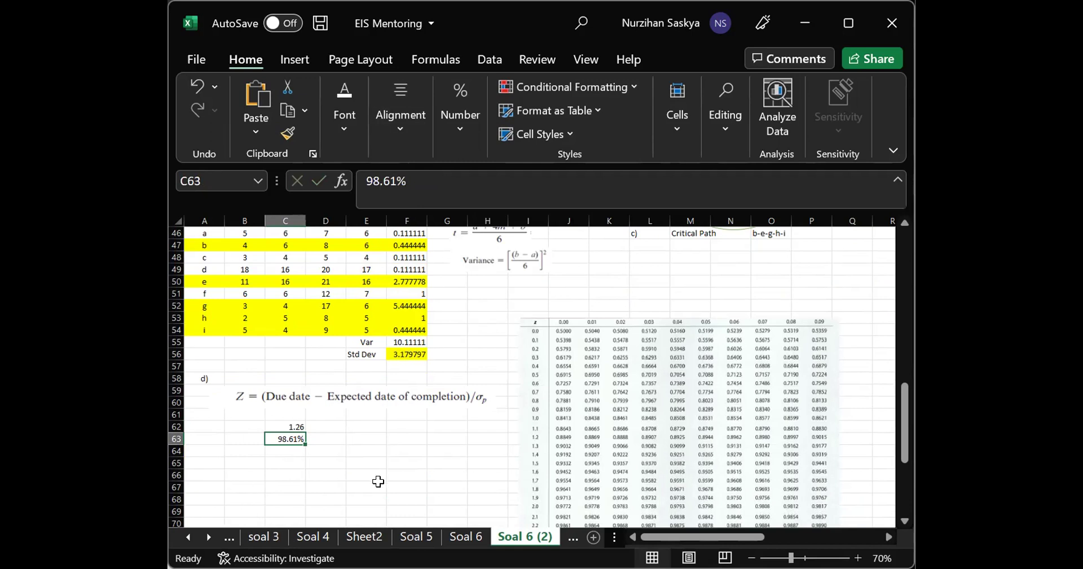
click(351, 423)
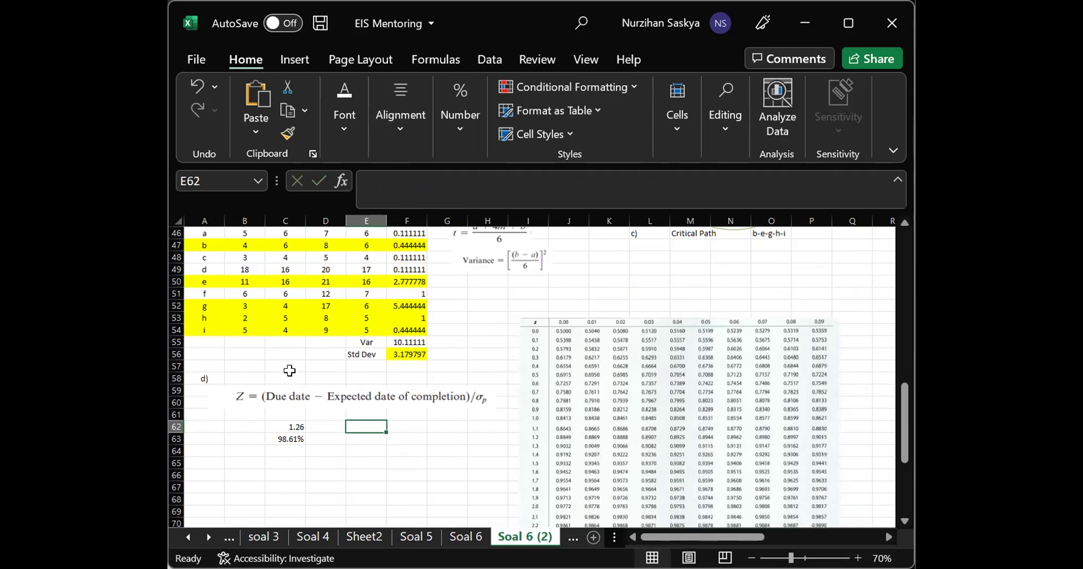
Replace the probability in C63 with 0.8962, the normal table value for the Z score in C62
scroll(720, 402, down, 2)
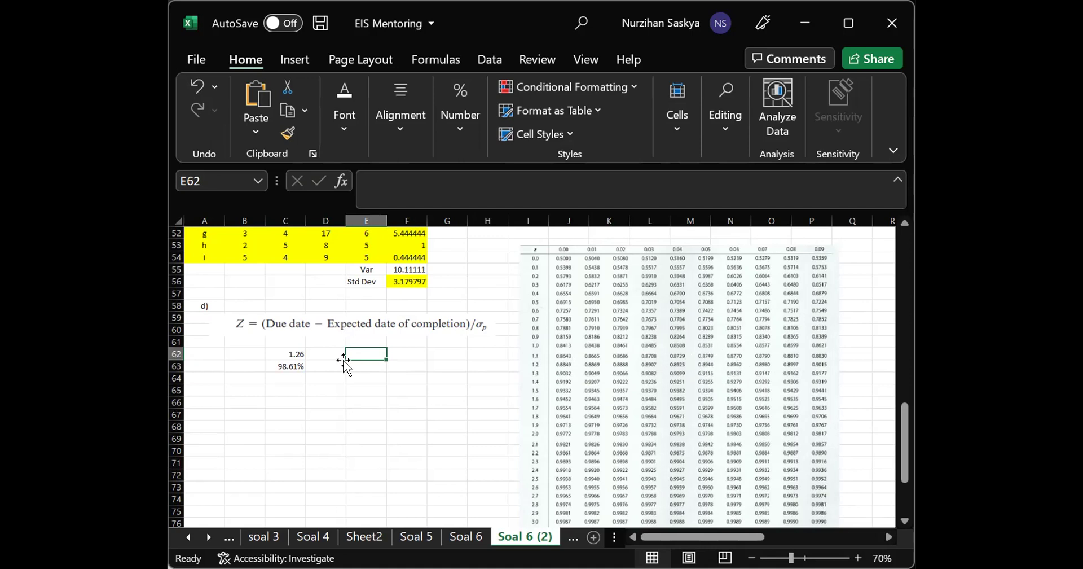
click(288, 366)
text(0)
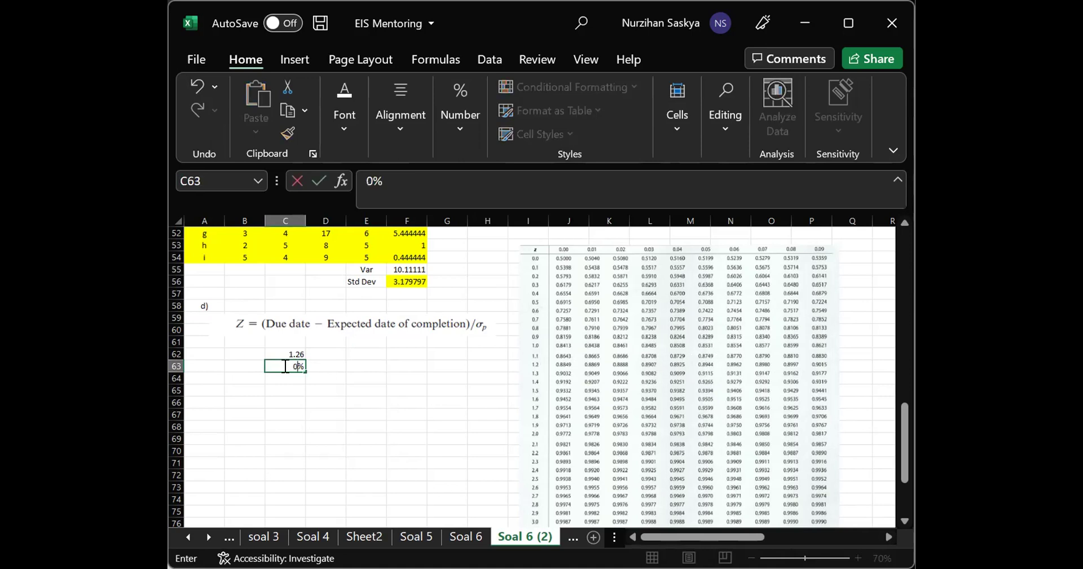
text(.8962)
key(Tab)
Change the number format of the probability cell C63 from percentage to General
click(270, 366)
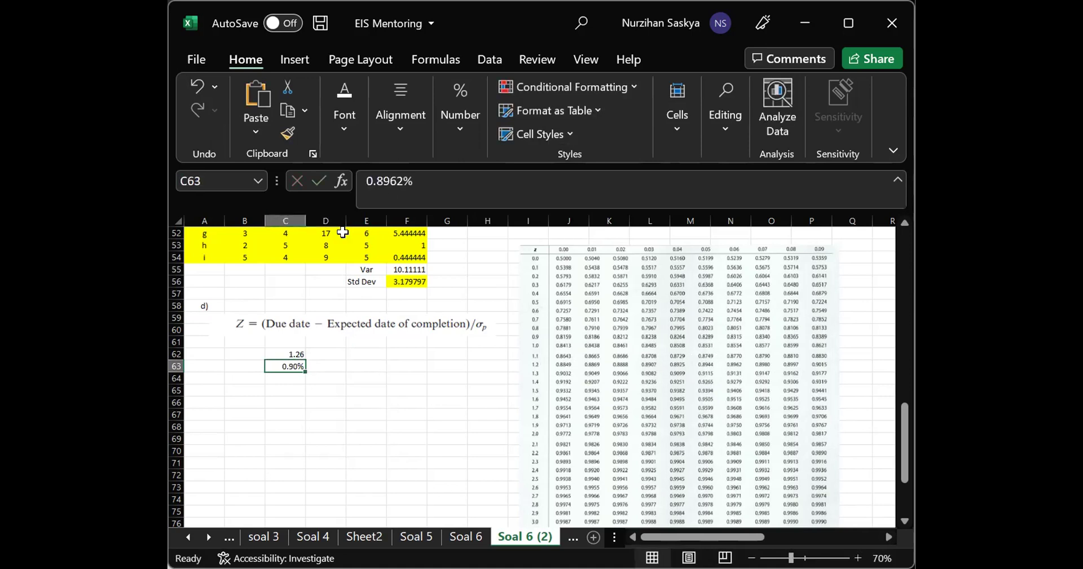
click(463, 149)
click(566, 181)
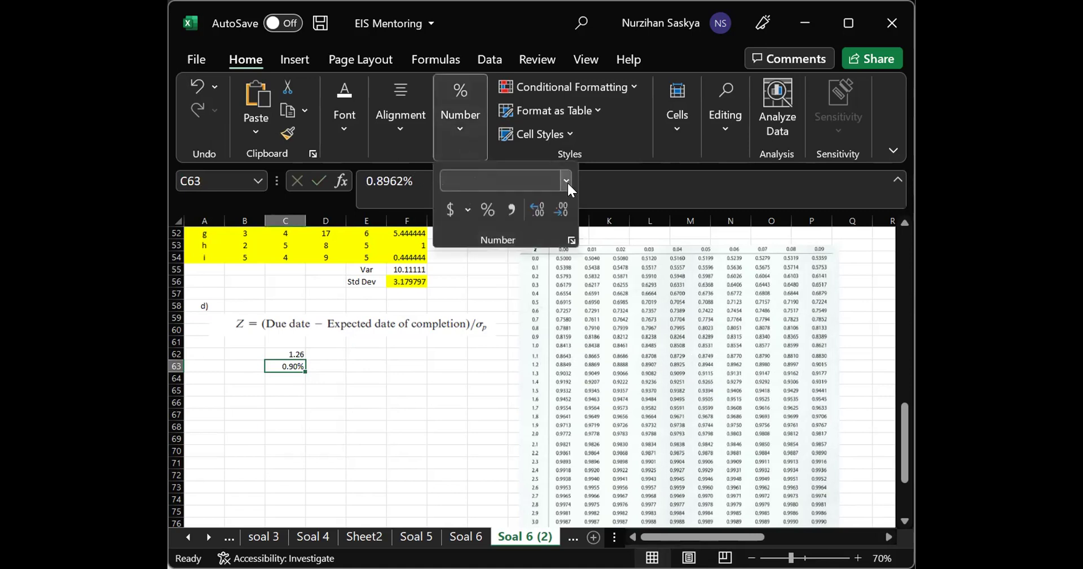
click(562, 197)
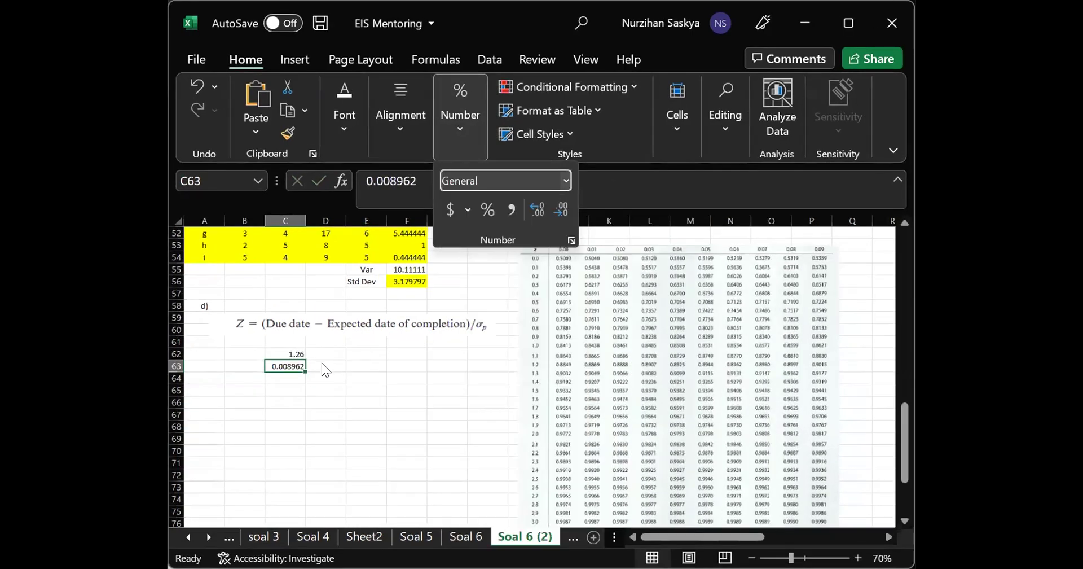
Remove the extra zeros after the decimal point in C63 so that the entry reads 0.8962
double_click(280, 367)
key(BackSpace)
key(Return)
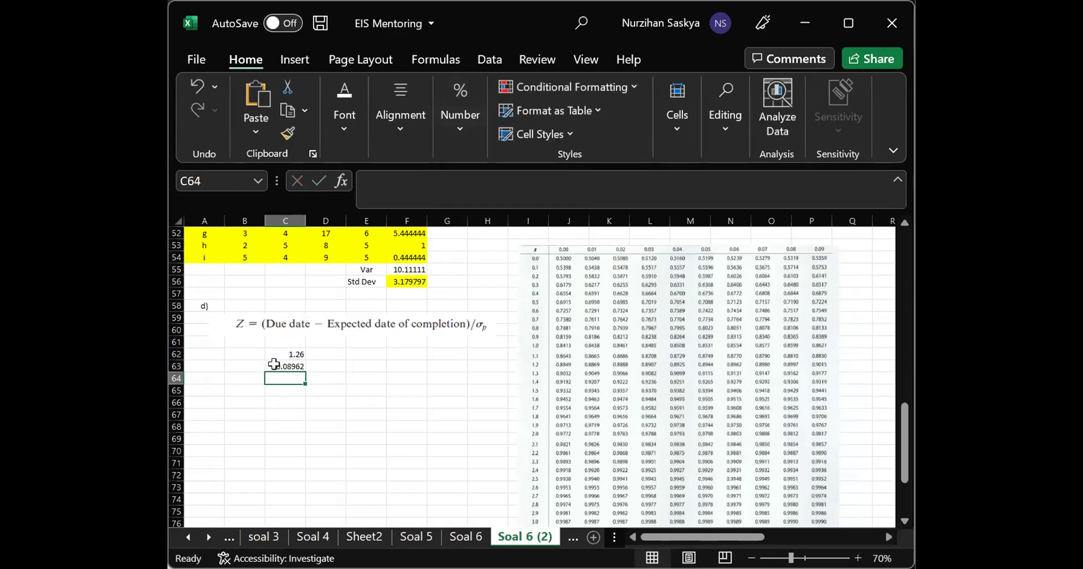
double_click(275, 365)
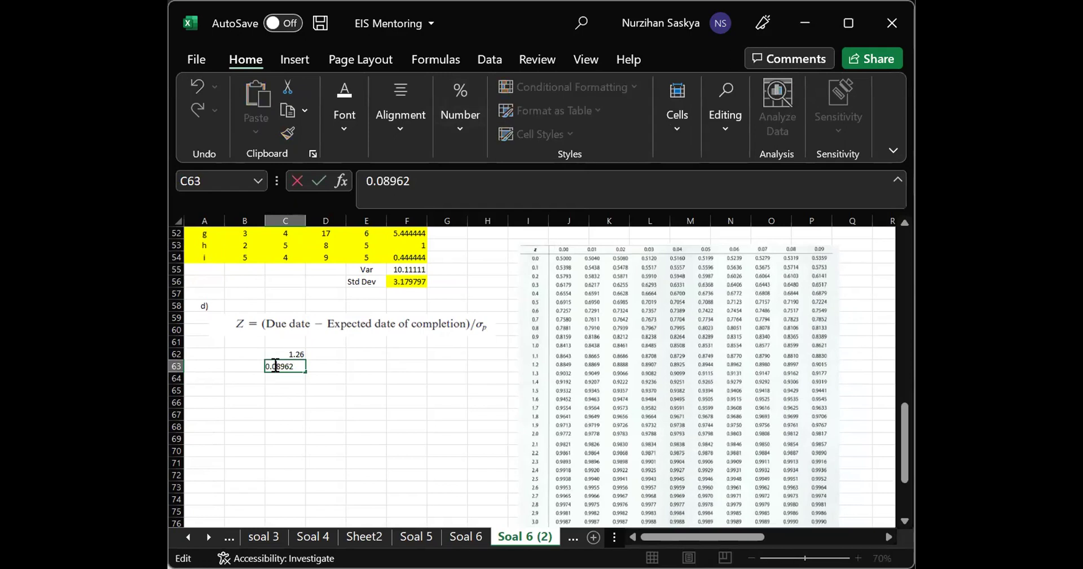
key(BackSpace)
key(Return)
Express the probability as a percentage in E63 with the formula =C63*100%
click(350, 364)
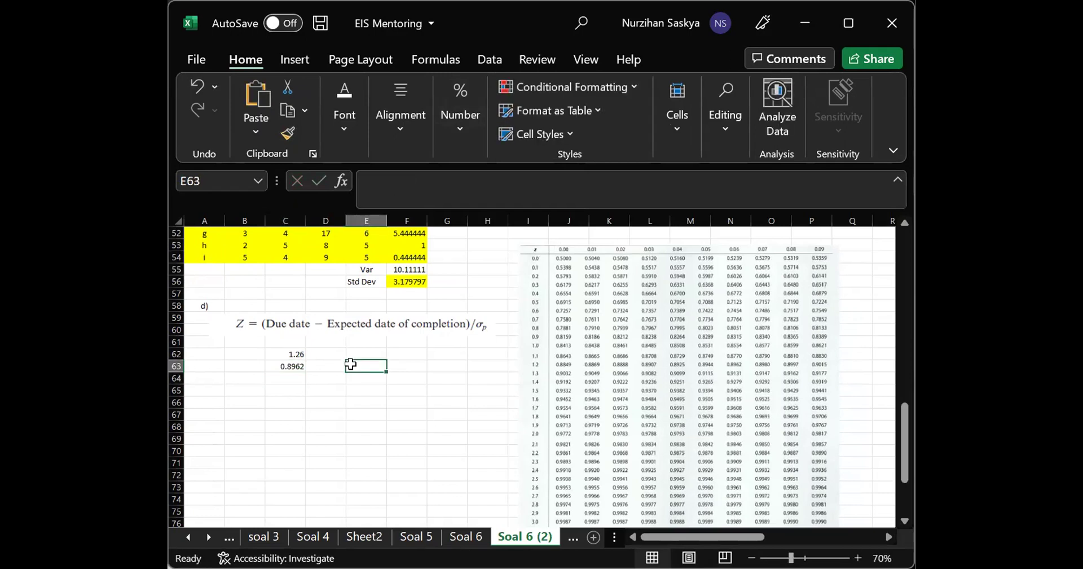
text(=)
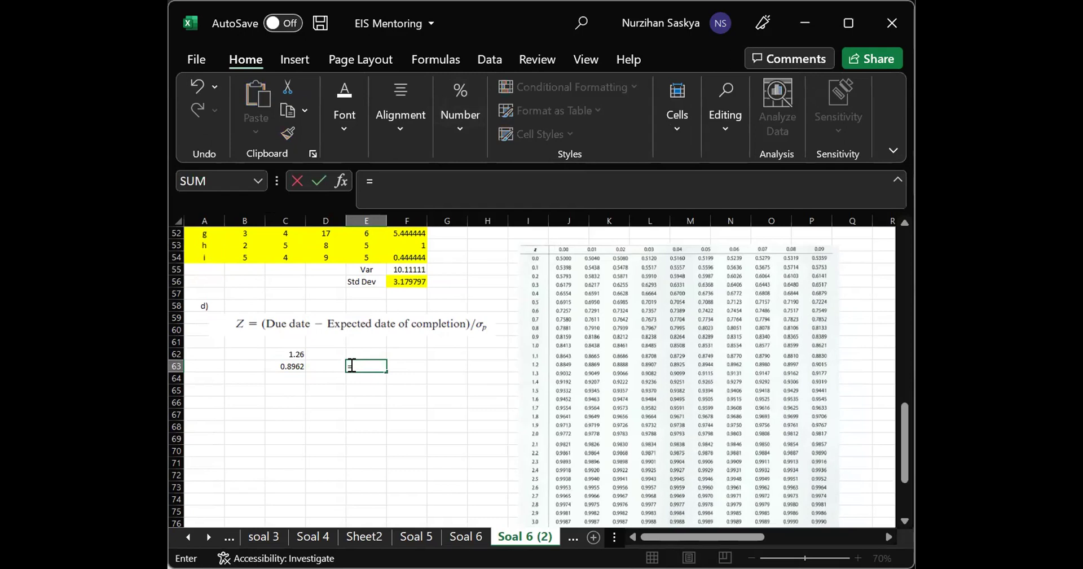
click(281, 365)
text(* )
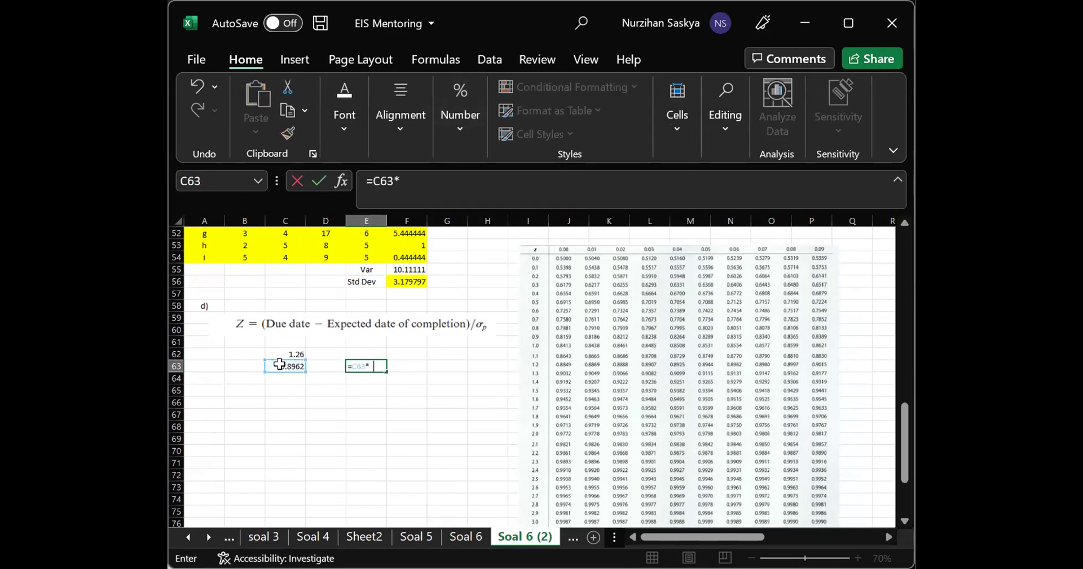
text(100%)
key(Return)
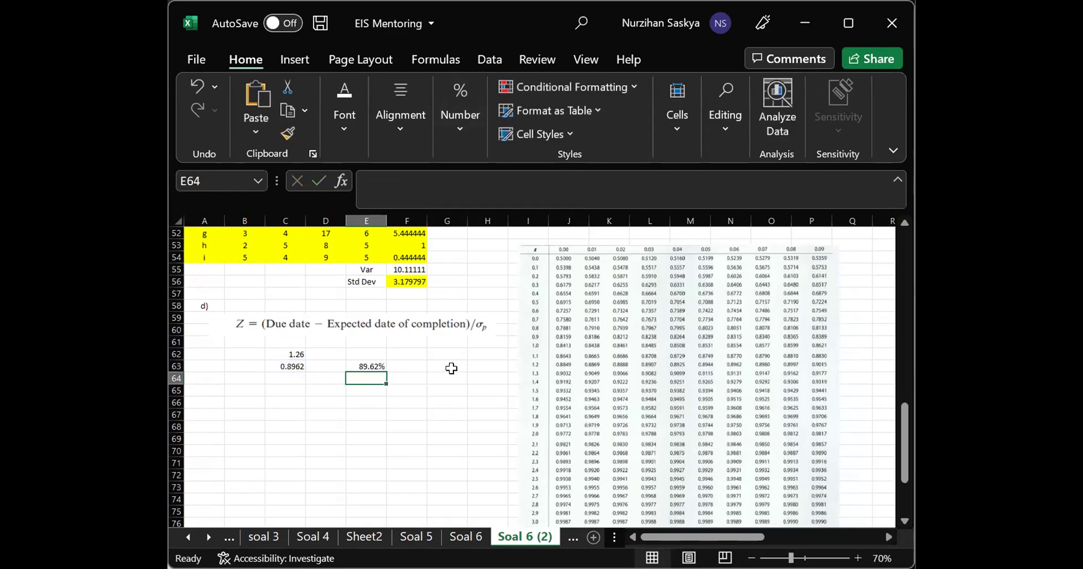
Review the finished solution from the question list and network diagram down to the probability result
scroll(400, 452, up, 3)
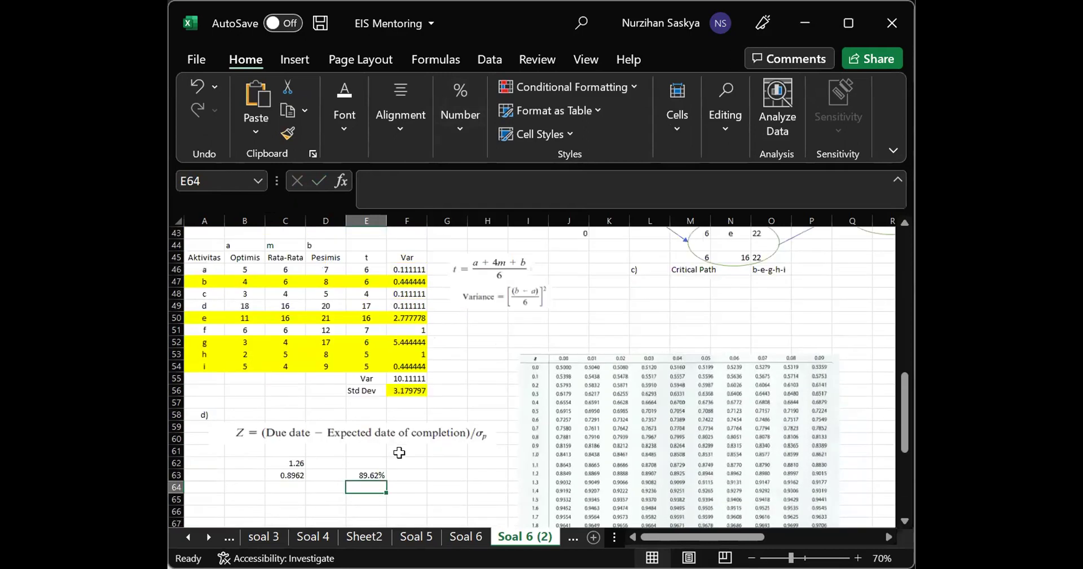
scroll(399, 453, up, 8)
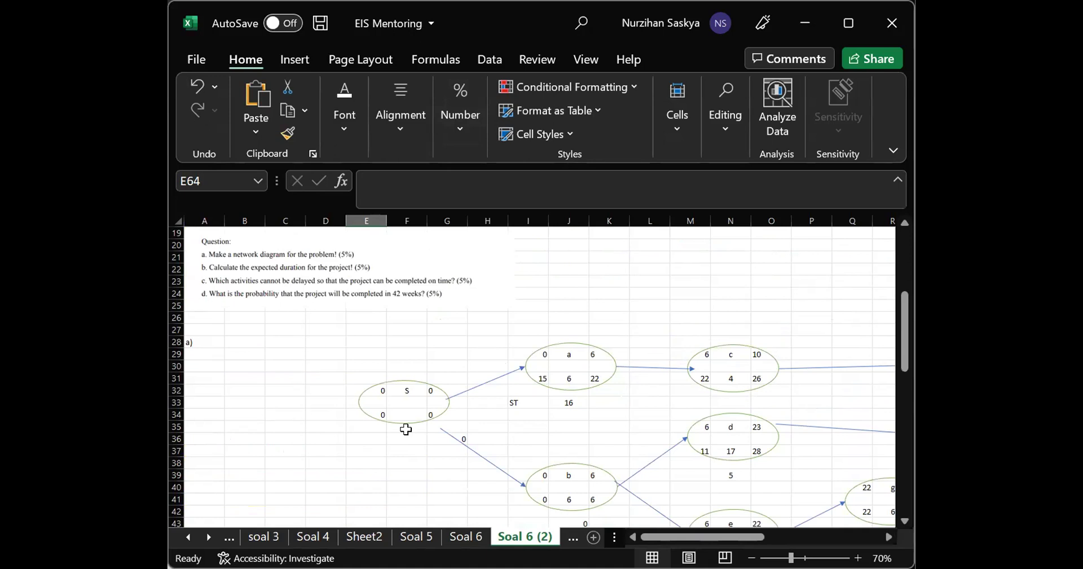
scroll(406, 429, down, 16)
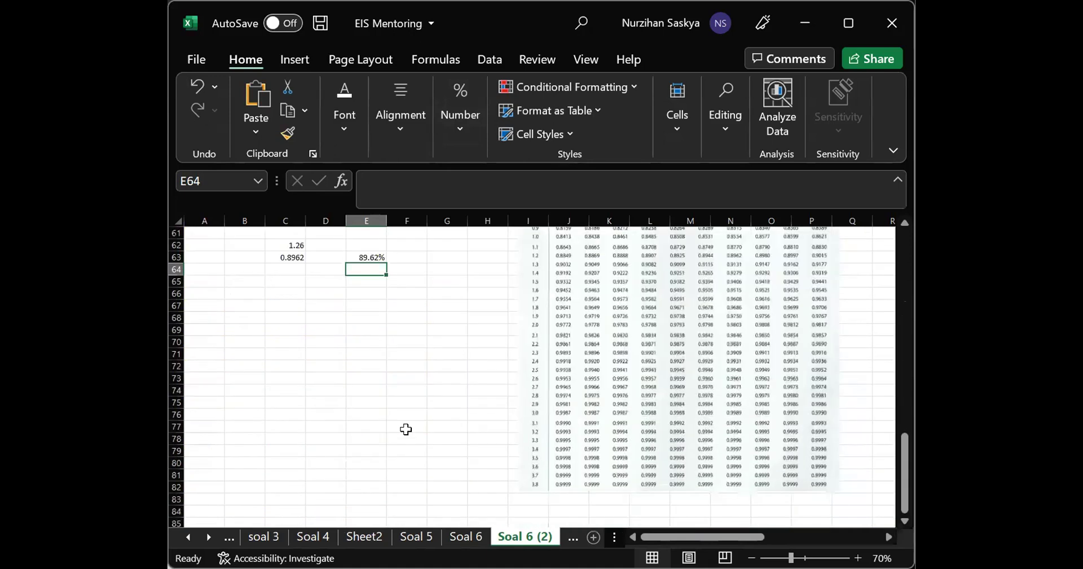
scroll(406, 429, up, 5)
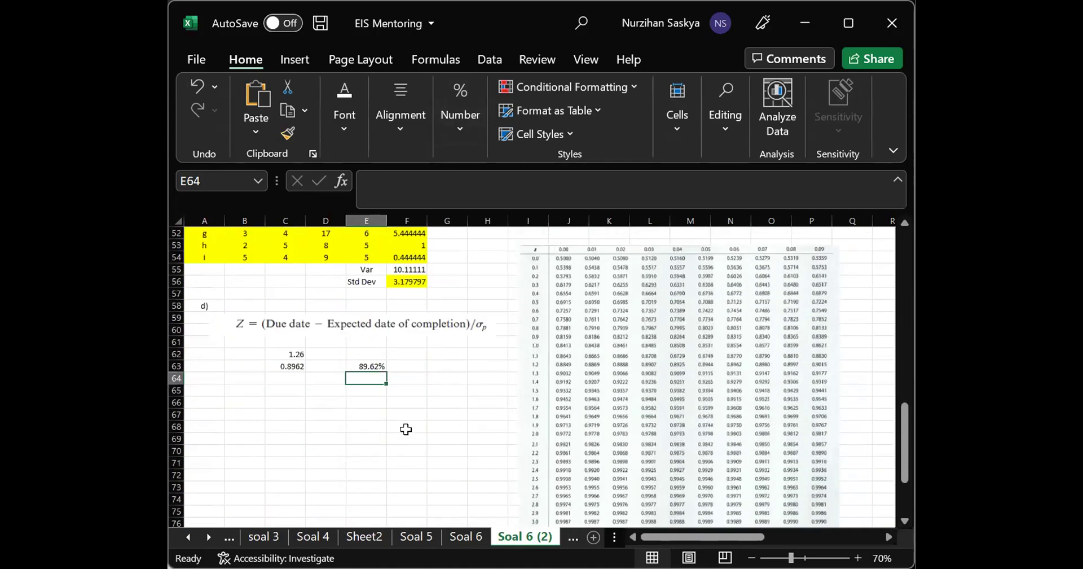
Delete the superseded Soal 6 sheet from the workbook, keeping Soal 6 (2)
click(458, 537)
right_click(457, 536)
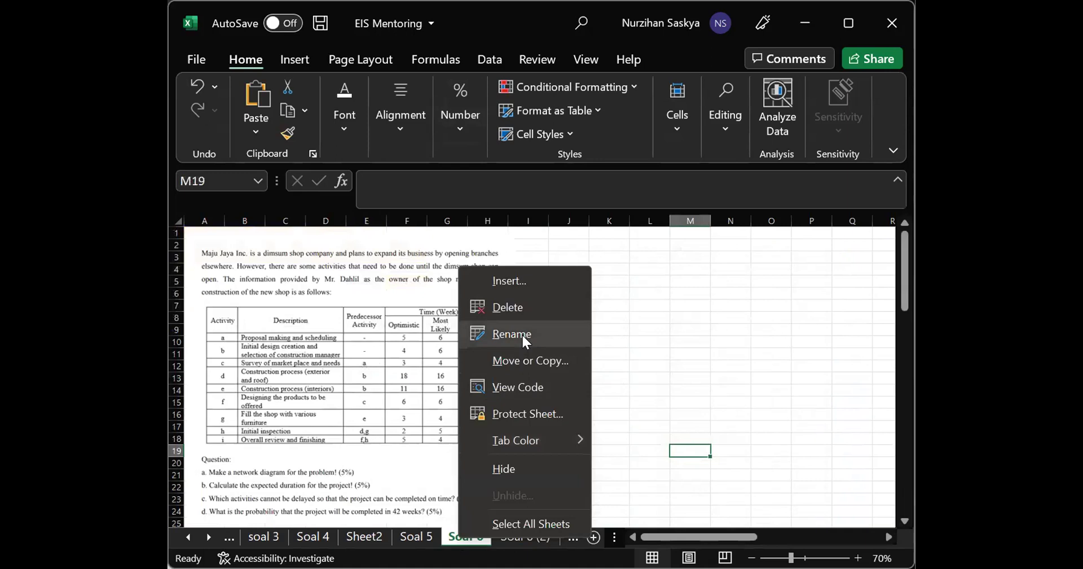
click(504, 307)
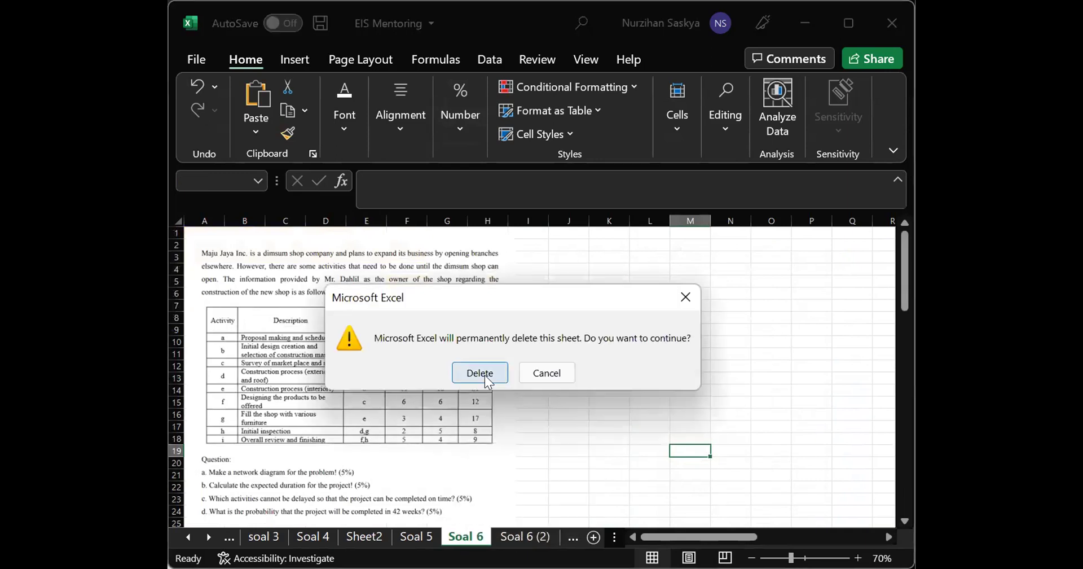
click(487, 379)
click(368, 439)
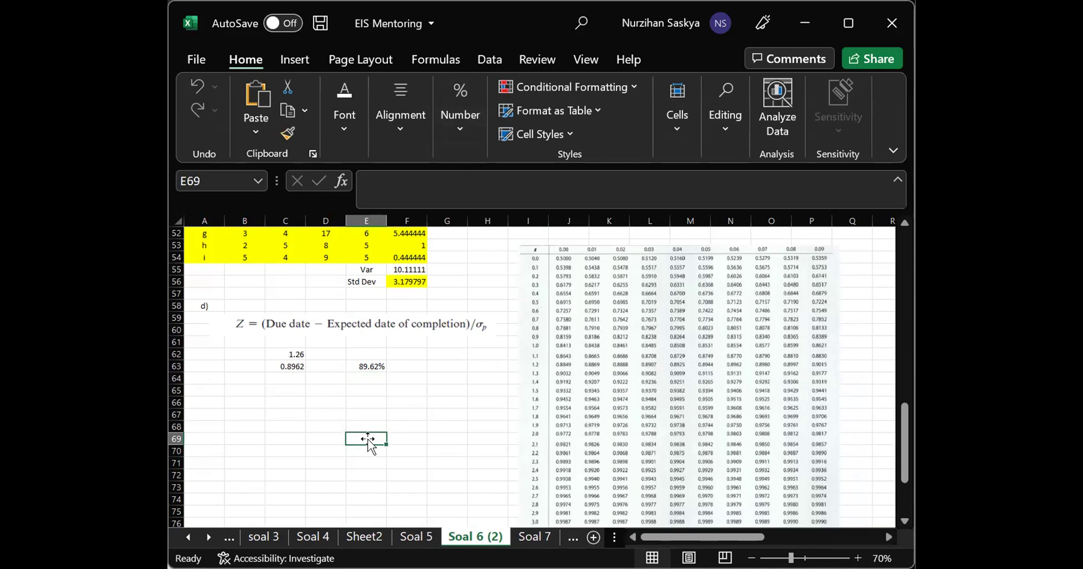
Review the question on Soal 6 (2), and examine the Swift Bakery question, activity table and workstation diagram on Soal 7
scroll(368, 439, up, 12)
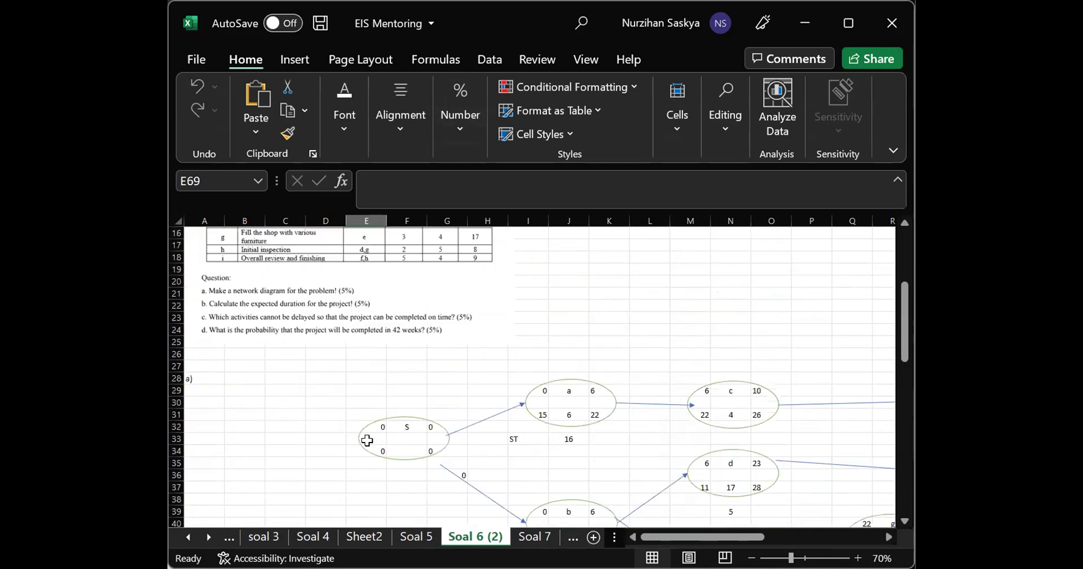
scroll(367, 440, up, 5)
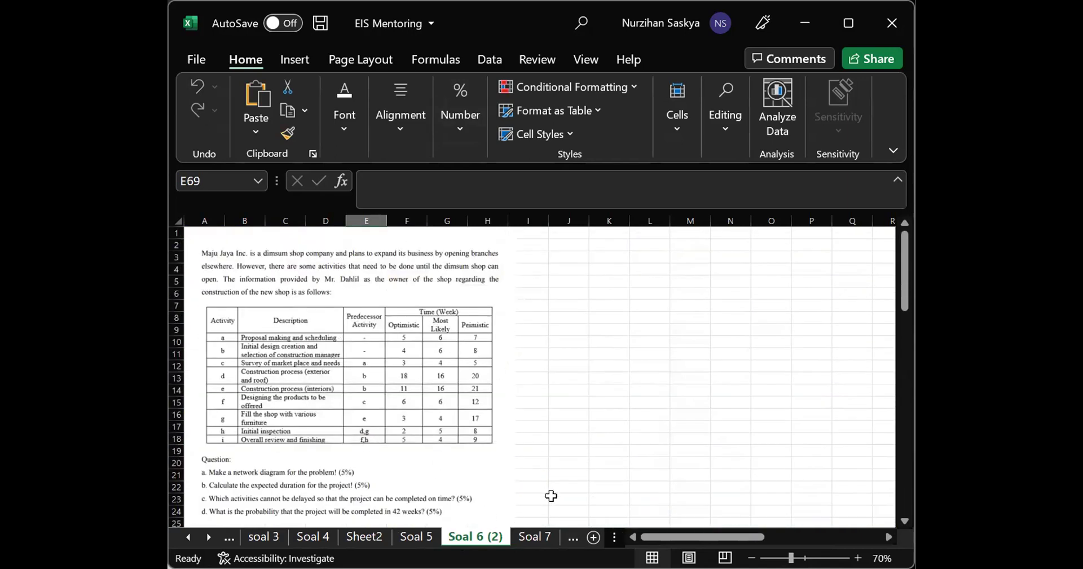
click(531, 535)
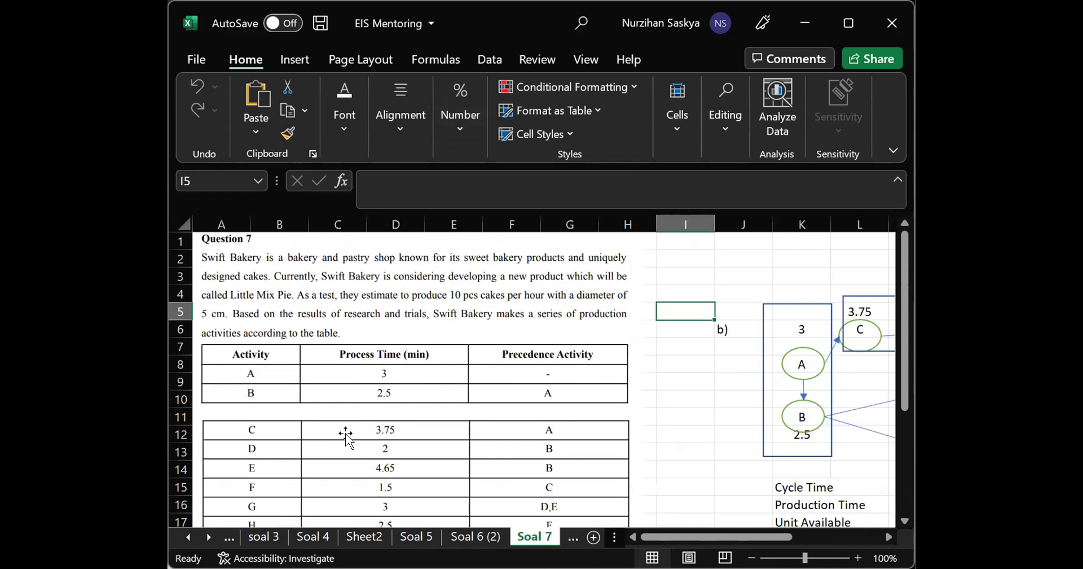
scroll(346, 433, down, 3)
scroll(346, 434, up, 2)
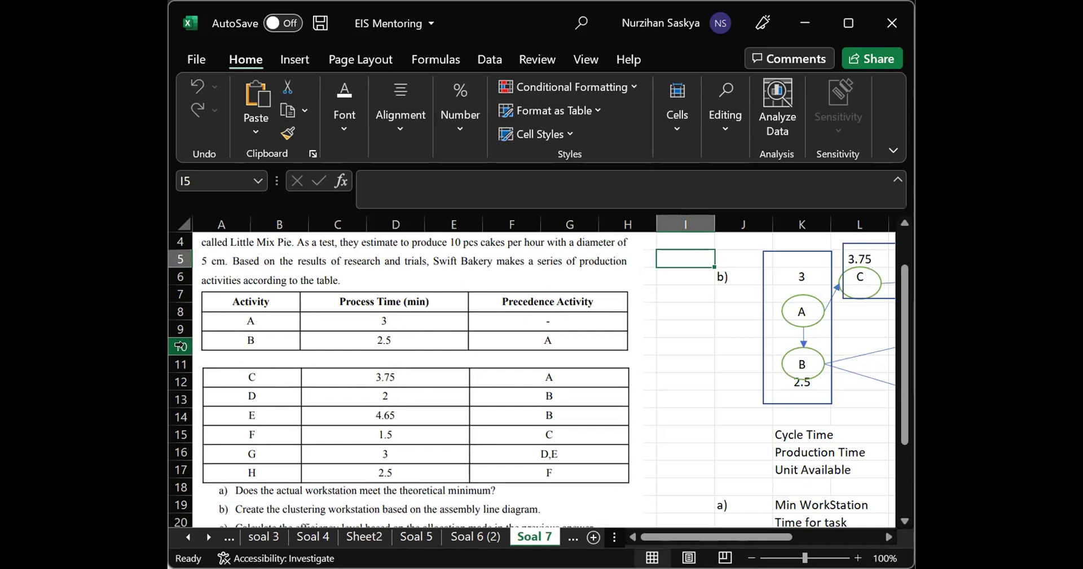
key(alt+Tab)
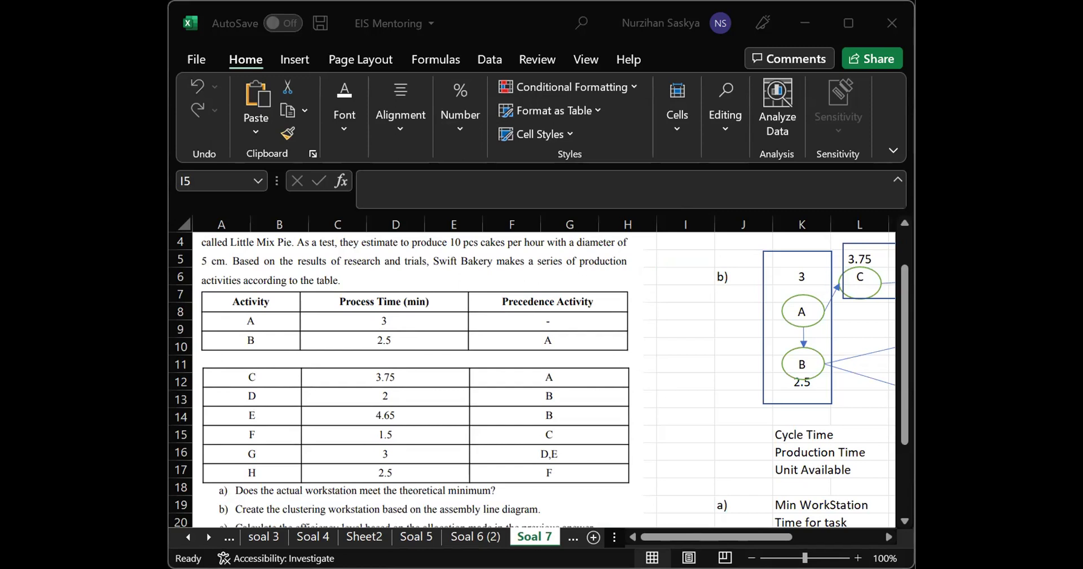
key(alt+Tab)
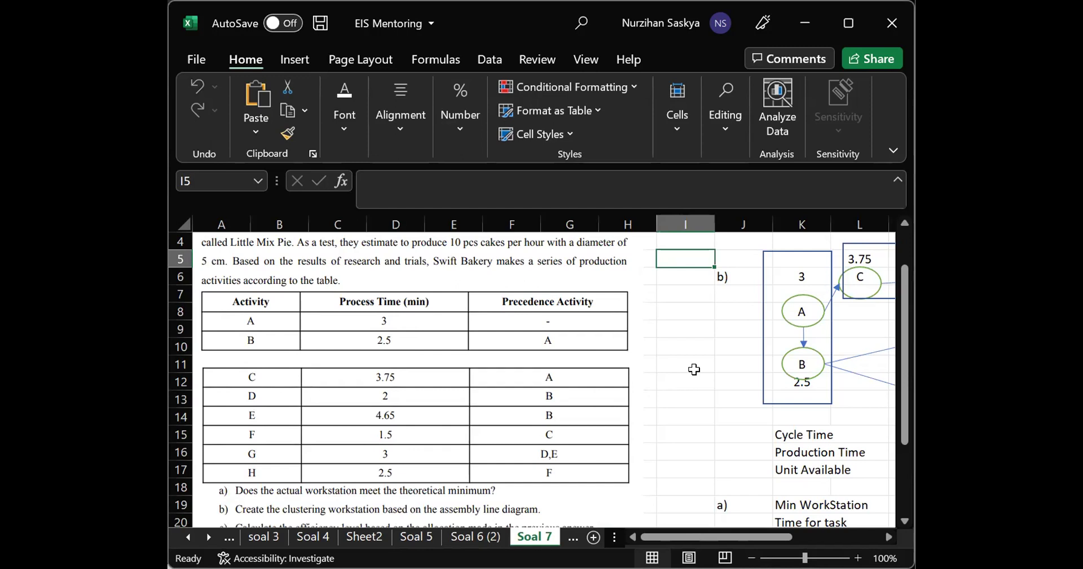
scroll(477, 431, down, 5)
scroll(476, 432, up, 6)
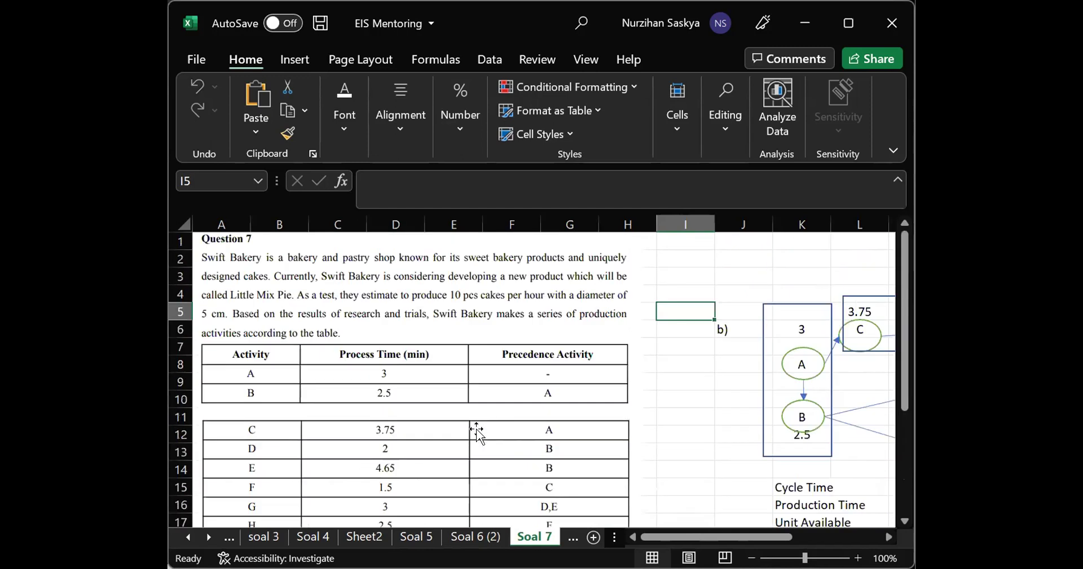
scroll(477, 431, right, 2)
scroll(476, 429, right, 10)
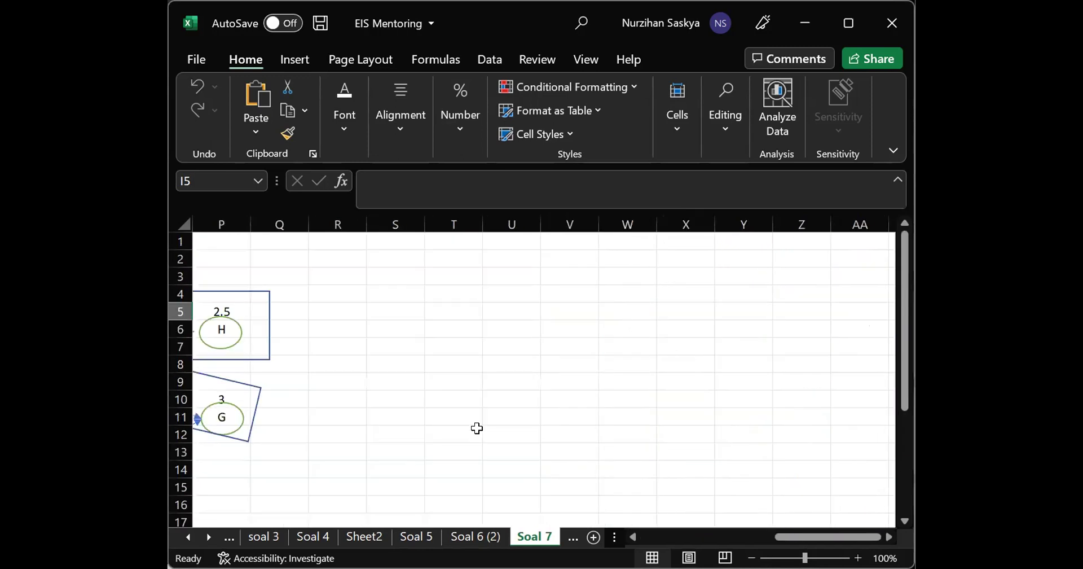
scroll(476, 428, left, 12)
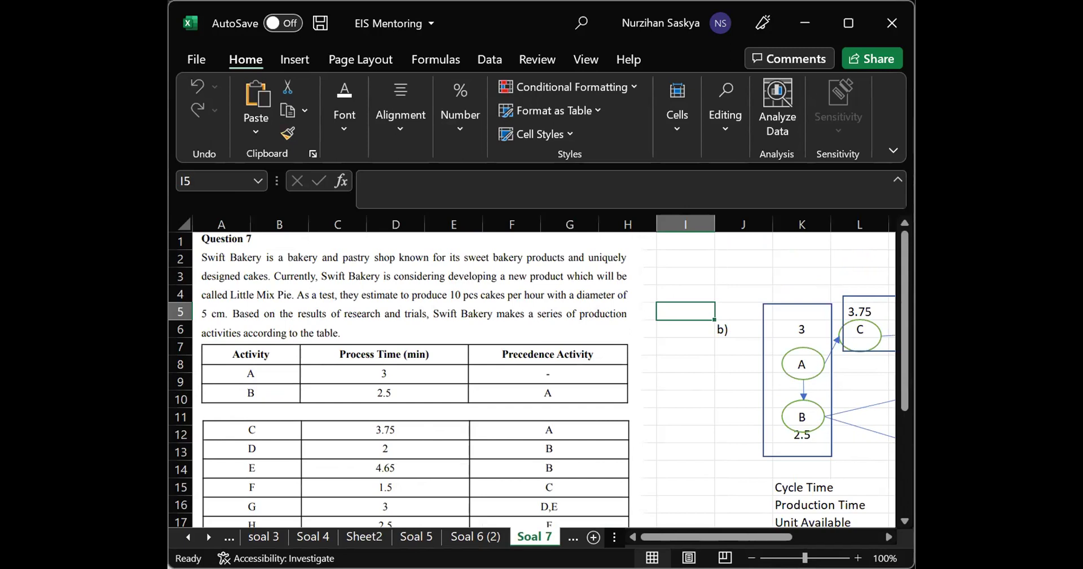
click(292, 402)
scroll(292, 401, down, 3)
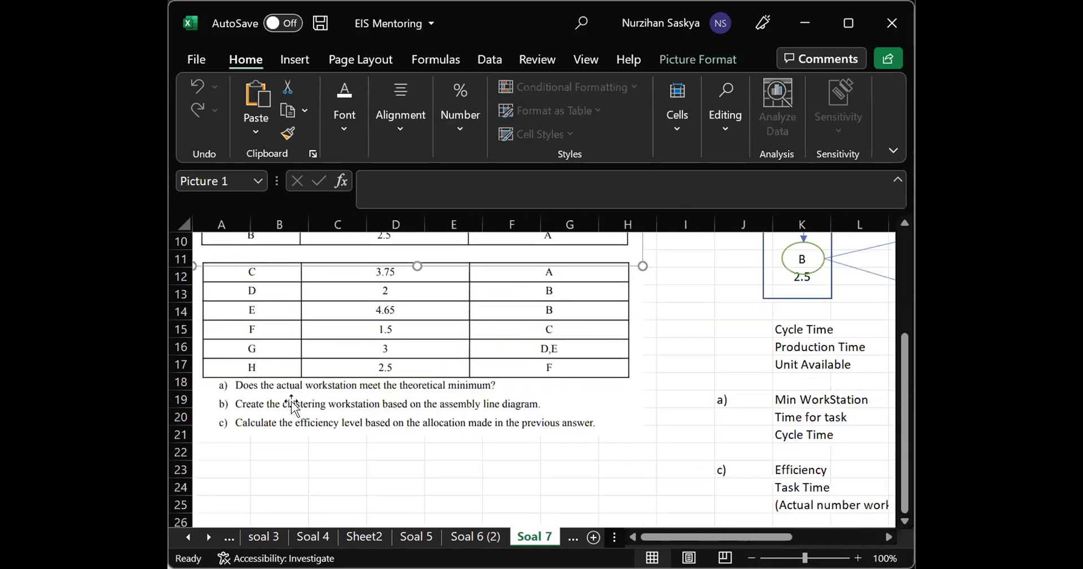
scroll(292, 401, up, 3)
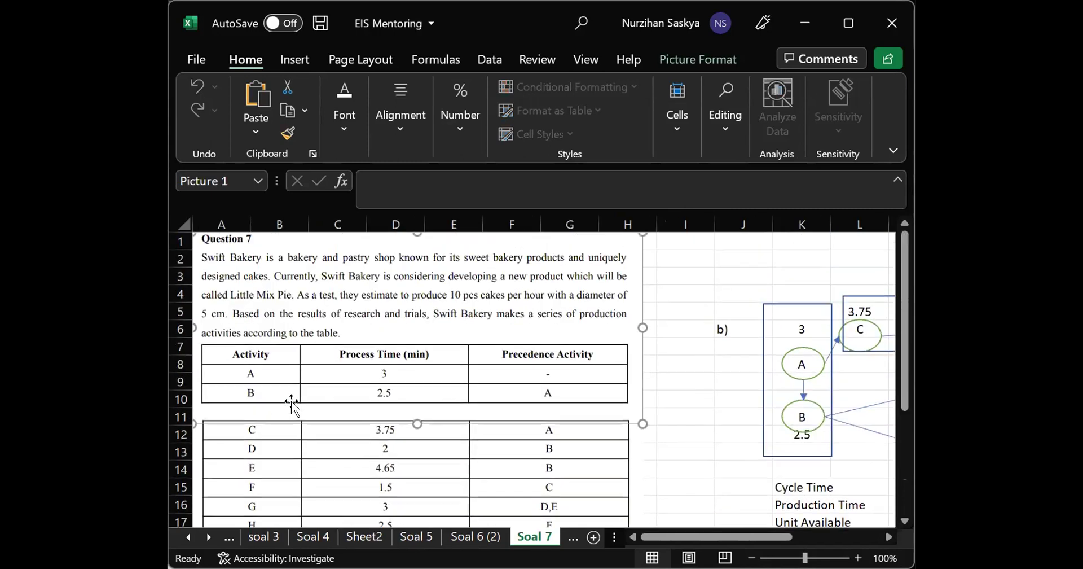
click(719, 380)
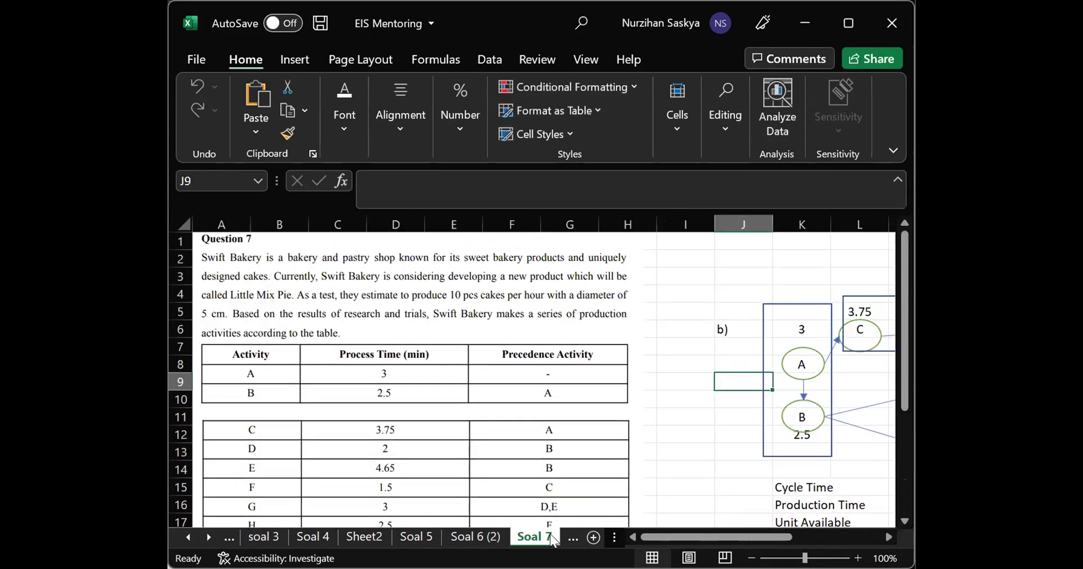
Create a copy of the Soal 7 sheet and place it before Sheet7
right_click(526, 535)
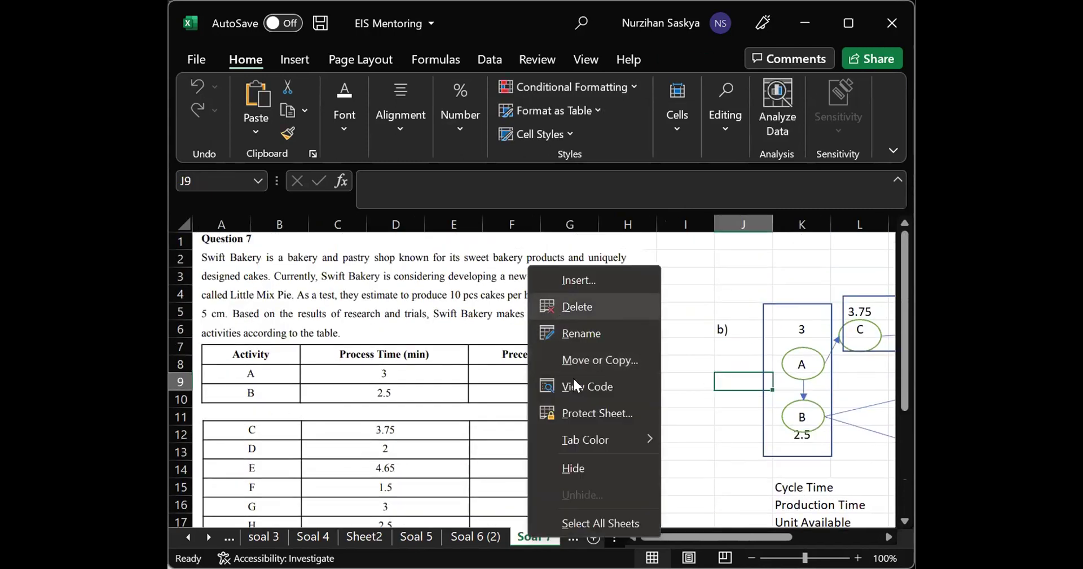
click(530, 369)
click(464, 435)
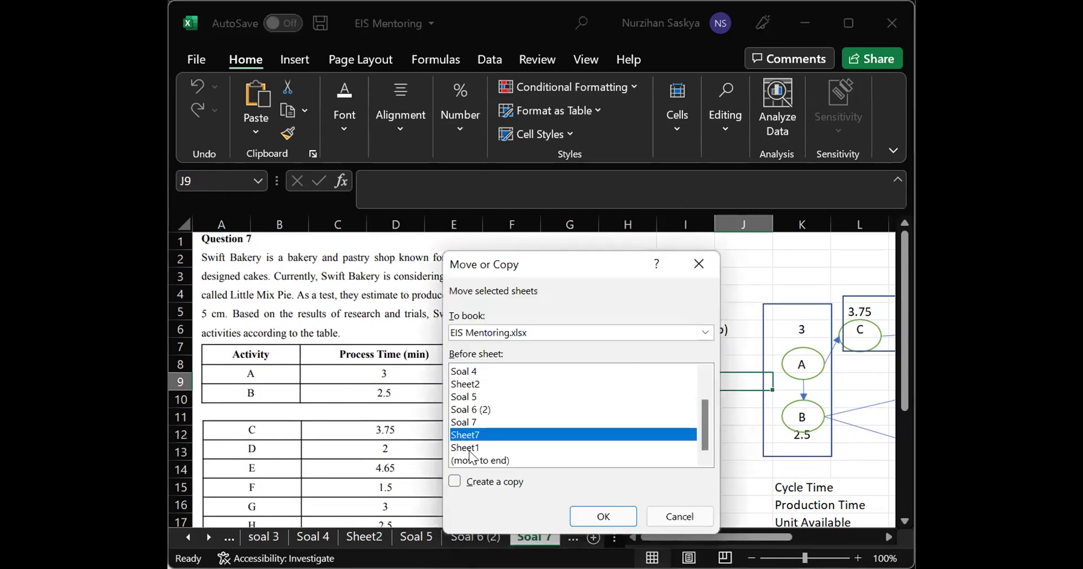
click(478, 486)
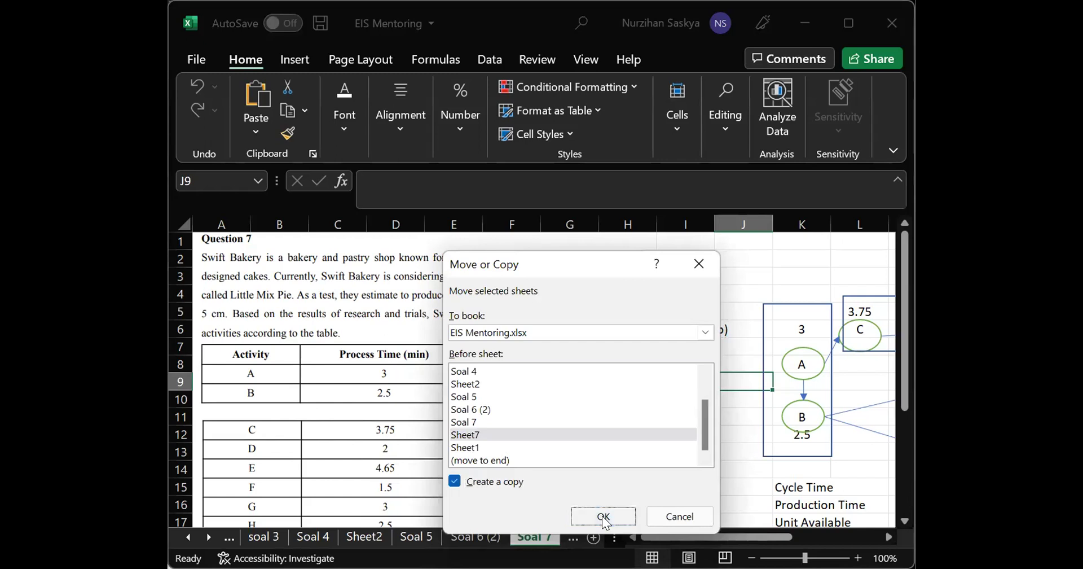
click(602, 515)
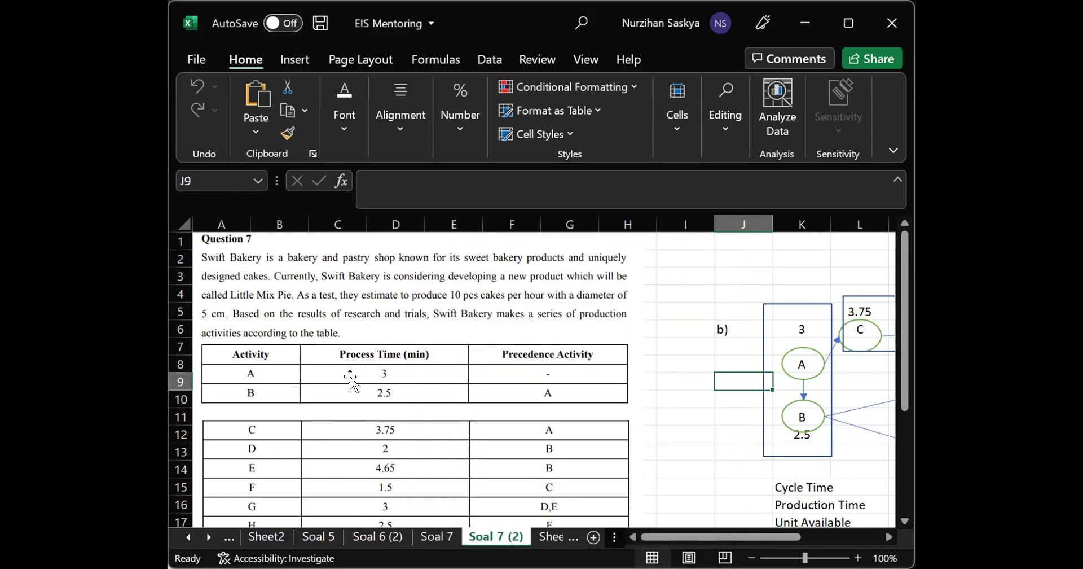
Delete both Swift Bakery question pictures from the copied sheet Soal 7 (2)
click(337, 360)
key(Delete)
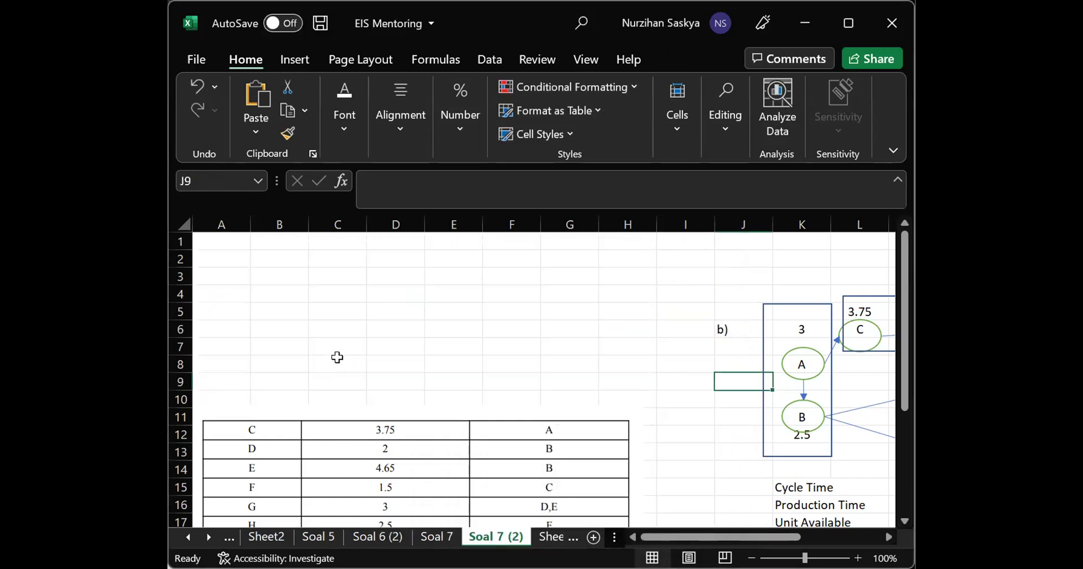
click(388, 444)
key(Delete)
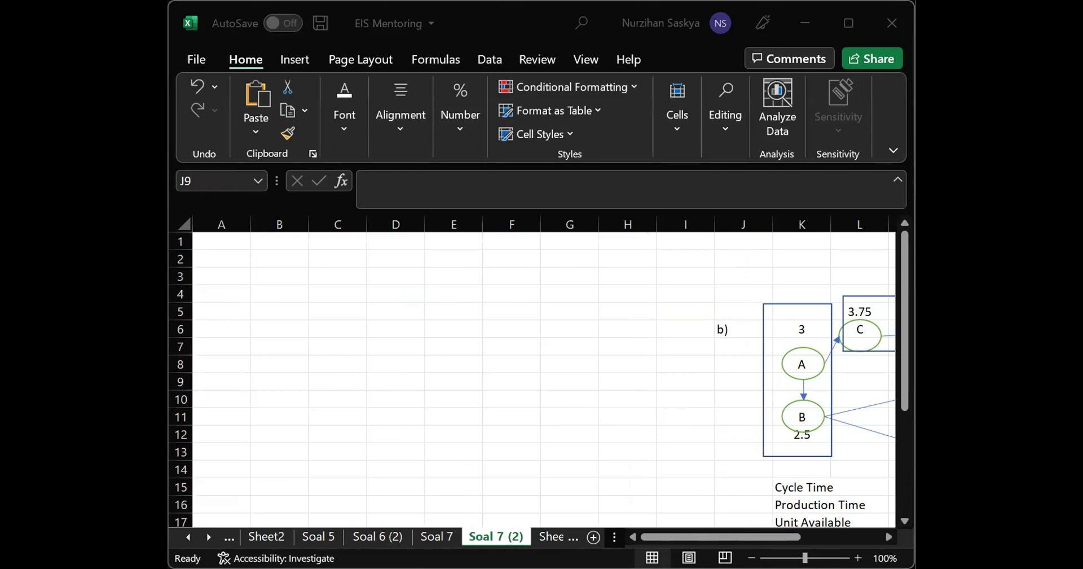
Paste the copied Soal 5 restaurant question picture at A1 and its continuation with activities F to J below it
click(218, 237)
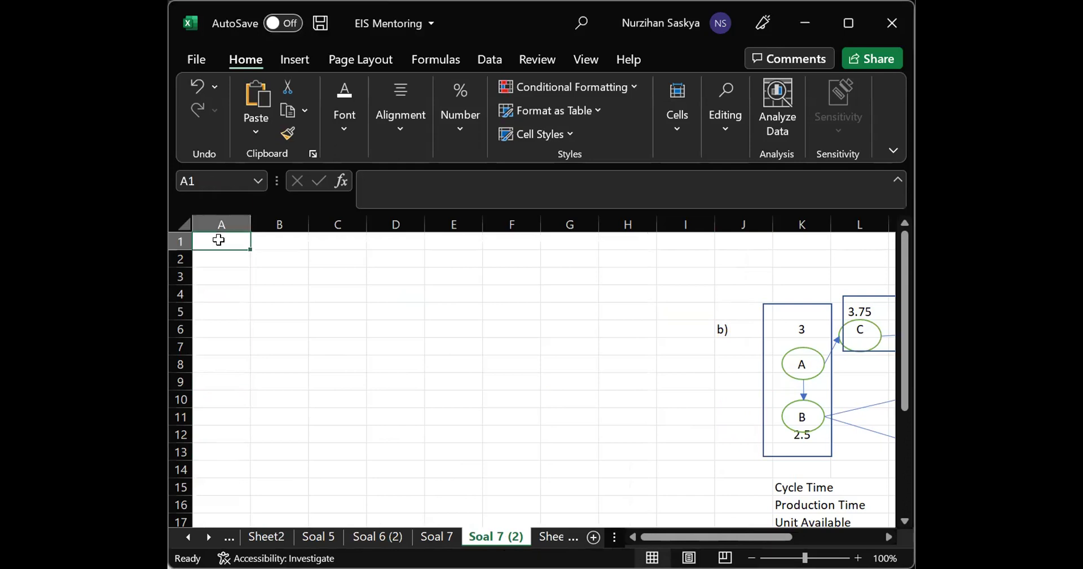
key(ctrl+v)
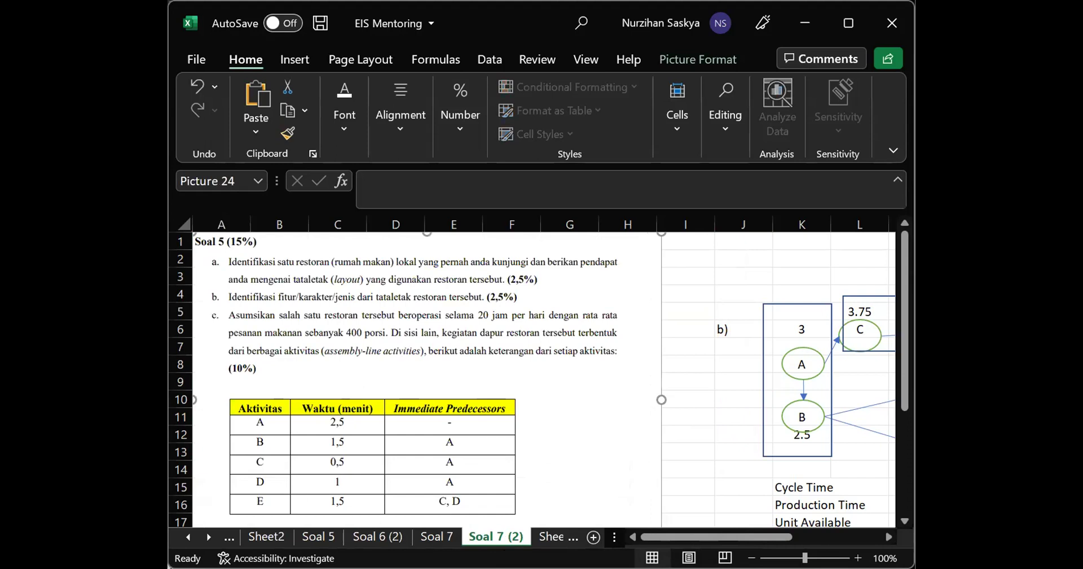
key(alt+Tab)
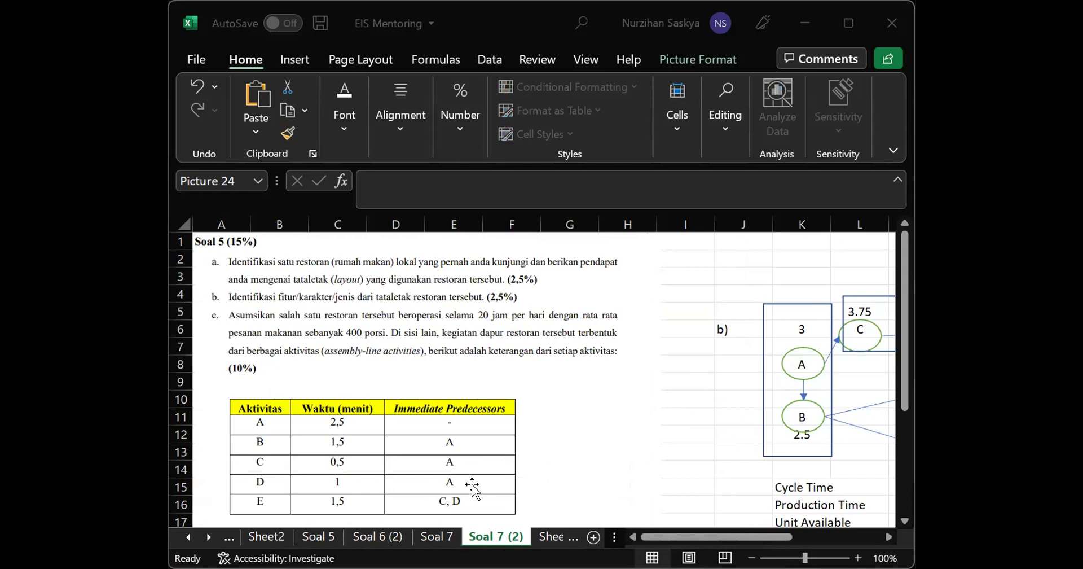
scroll(473, 486, down, 3)
click(217, 437)
key(ctrl+v)
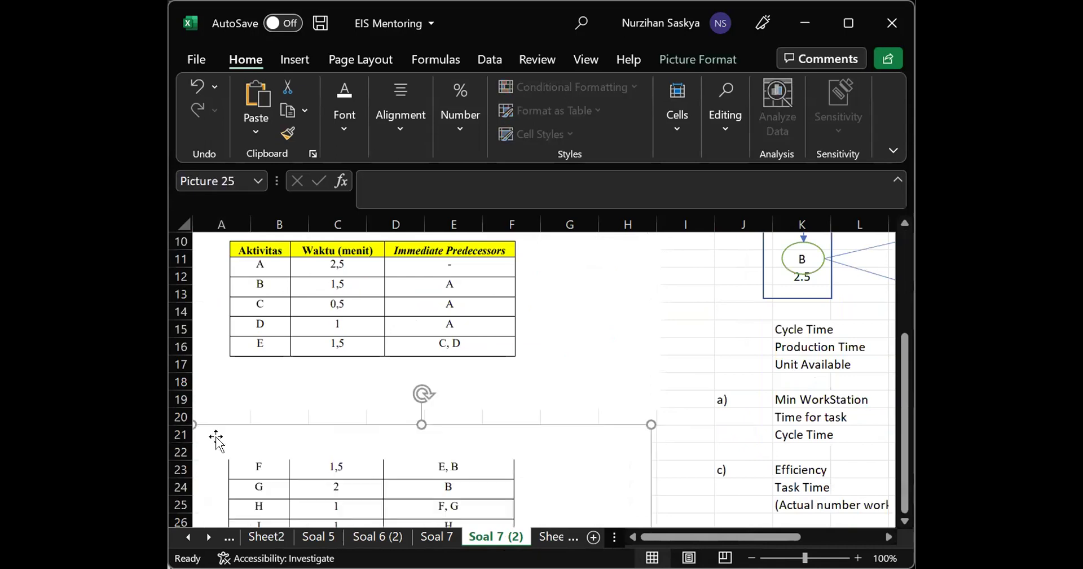
Crop the blank strip above activity F off the lower picture and move it up directly under the activity E row
drag(279, 460, 280, 407)
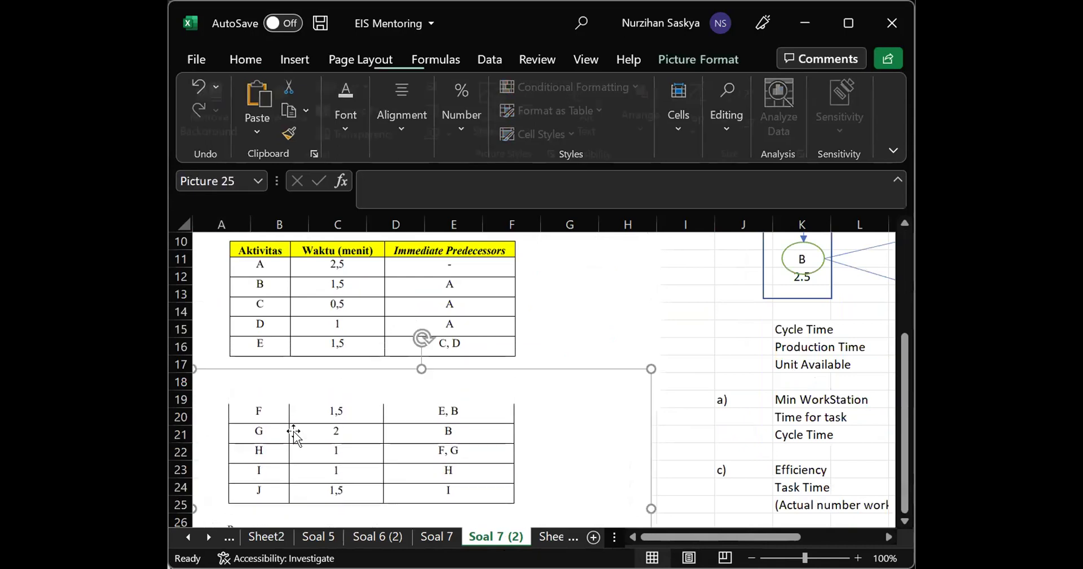
click(702, 102)
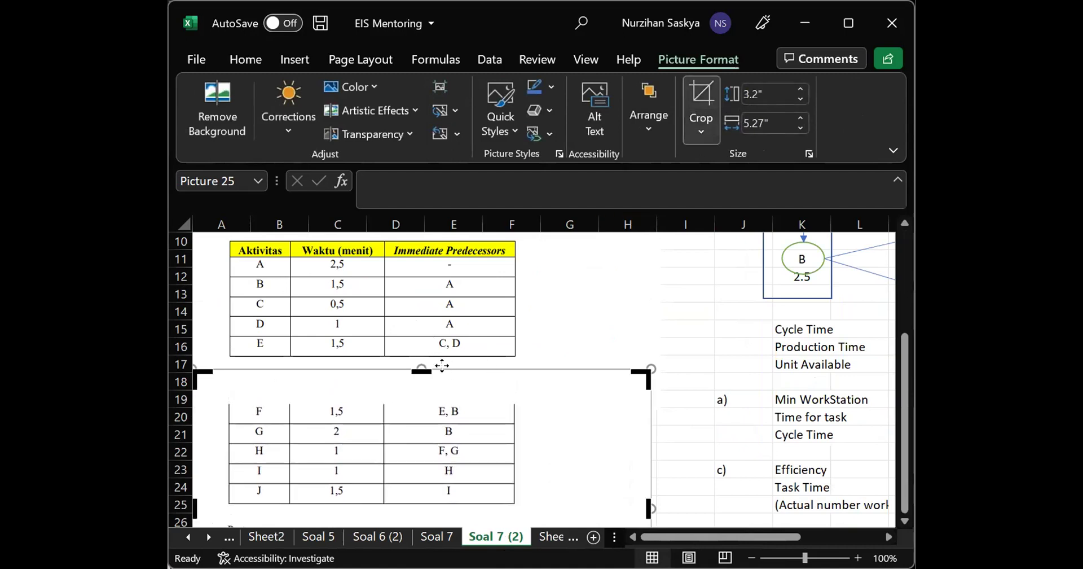
drag(421, 371, 420, 397)
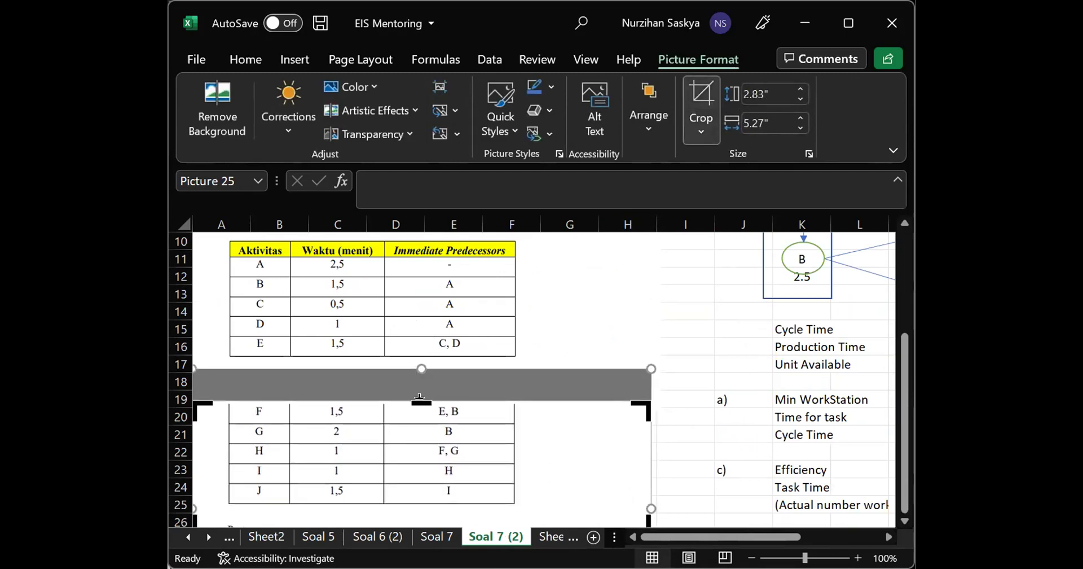
click(689, 91)
drag(448, 484, 450, 438)
click(688, 360)
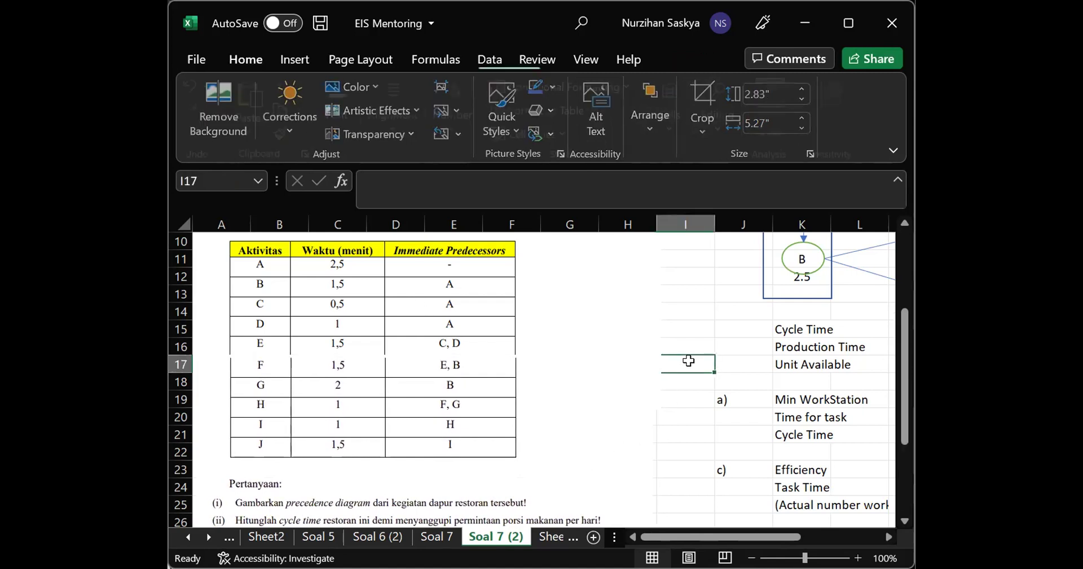
Review the office, retail, warehouse and fixed-position layout notes on Sheet7, and return to the Soal 5 question on Soal 7 (2)
scroll(564, 467, up, 3)
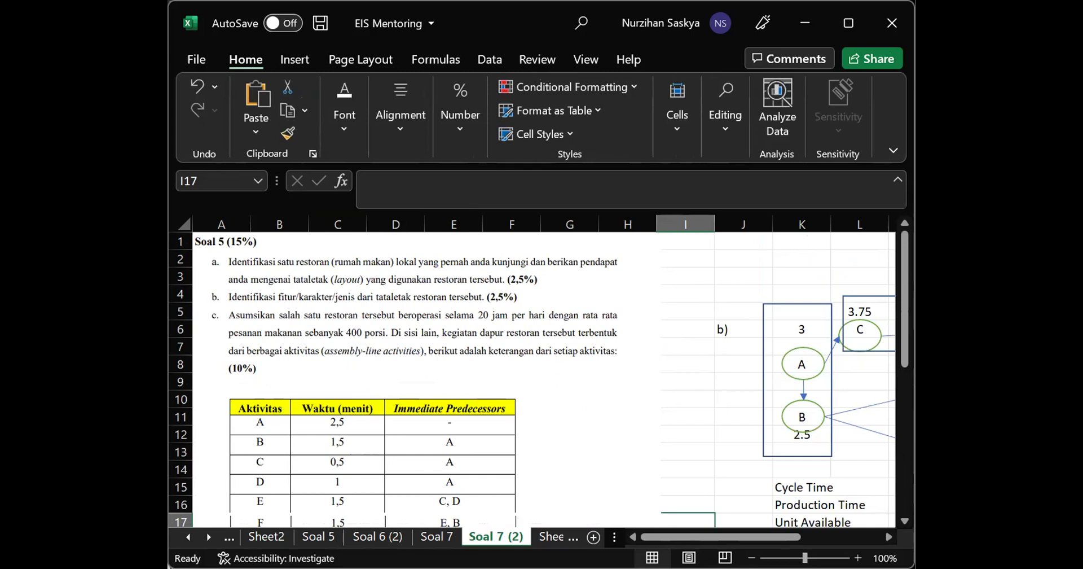
click(556, 536)
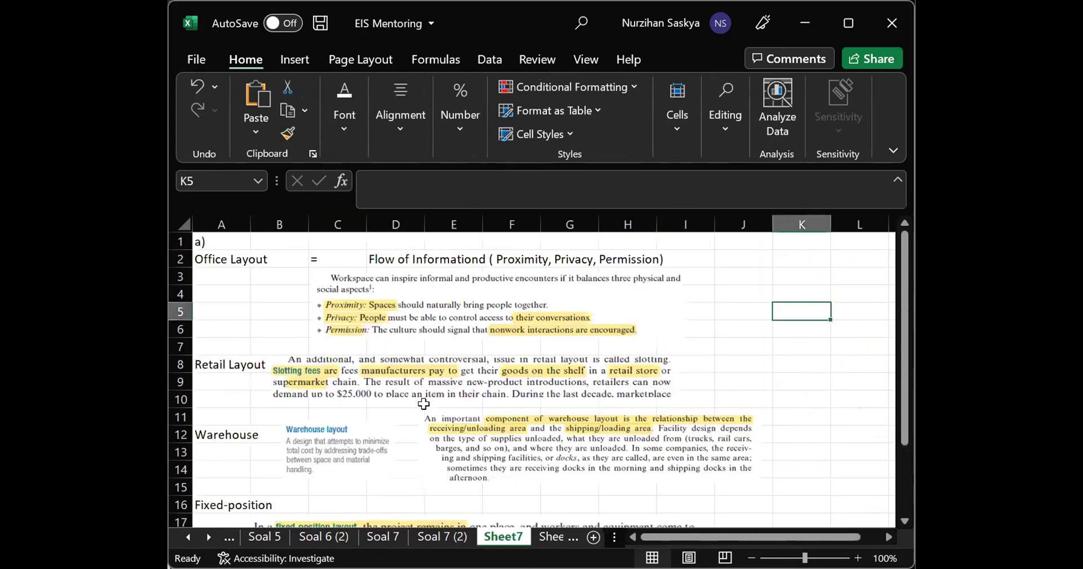
scroll(424, 403, down, 2)
scroll(424, 404, up, 2)
scroll(424, 403, down, 2)
scroll(424, 404, up, 2)
scroll(290, 467, down, 2)
scroll(338, 410, up, 2)
scroll(622, 405, down, 2)
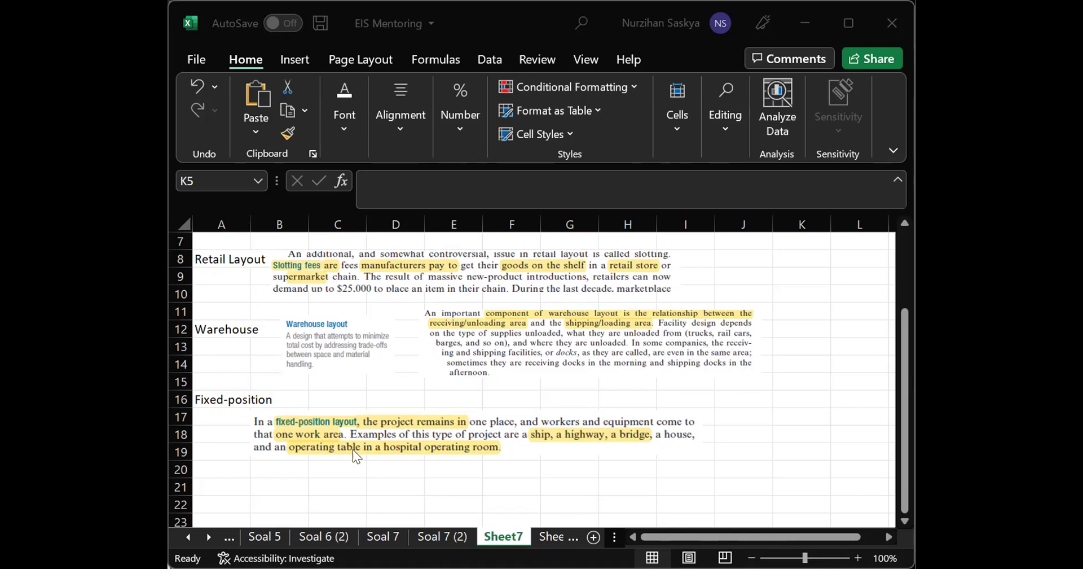
scroll(387, 375, up, 1)
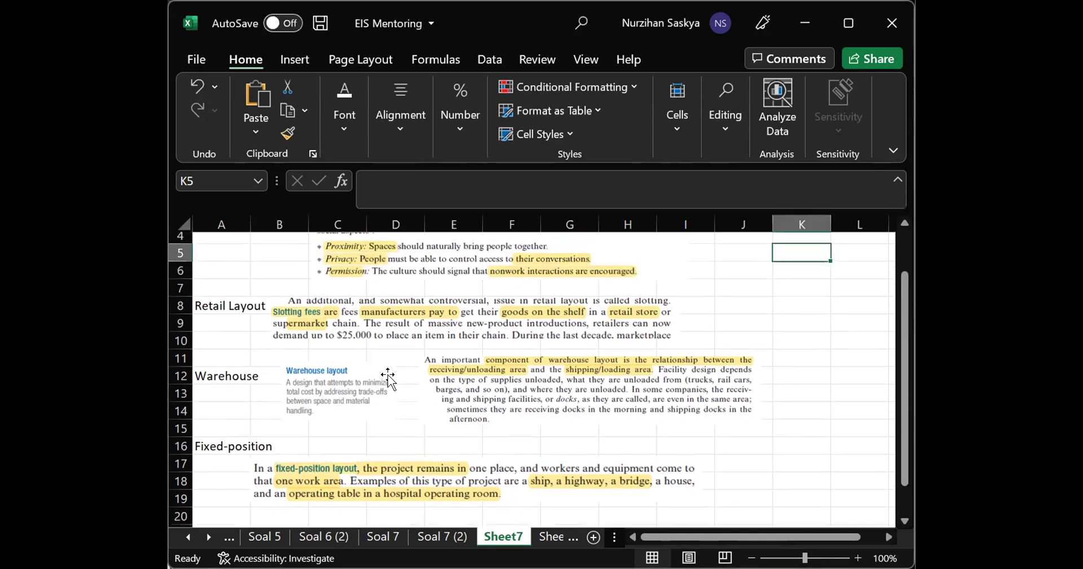
scroll(398, 340, down, 10)
scroll(398, 358, up, 11)
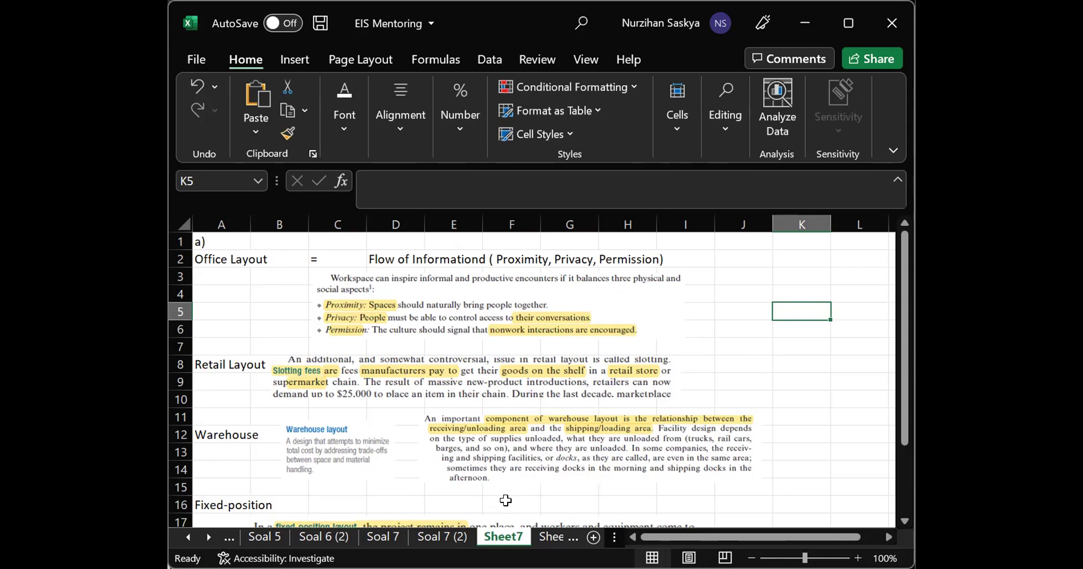
click(443, 537)
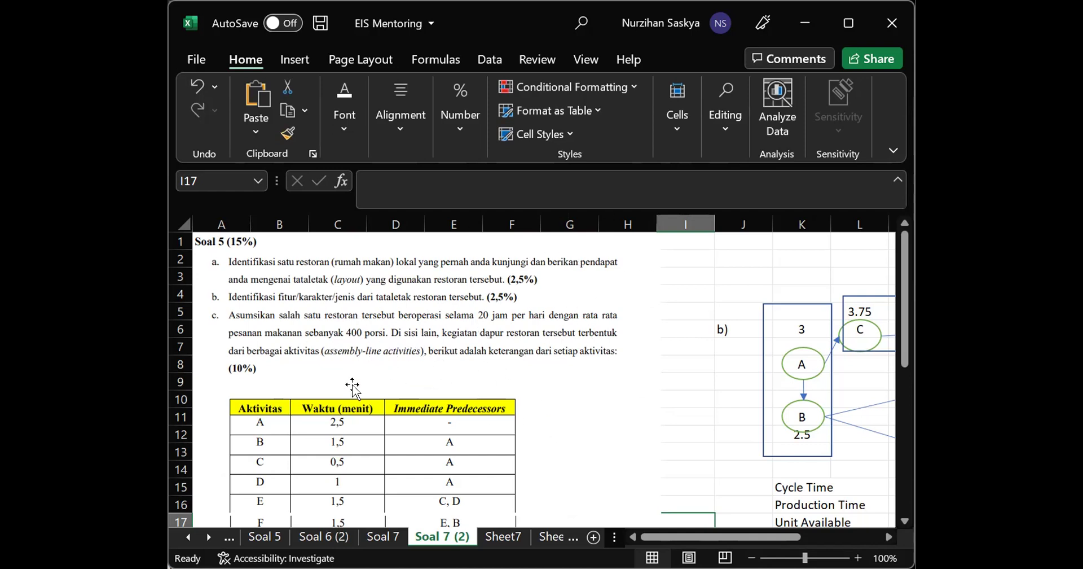
Examine the Soal 5 activity table and sub-questions (i) to (iv) alongside the copied precedence diagram
scroll(346, 389, down, 2)
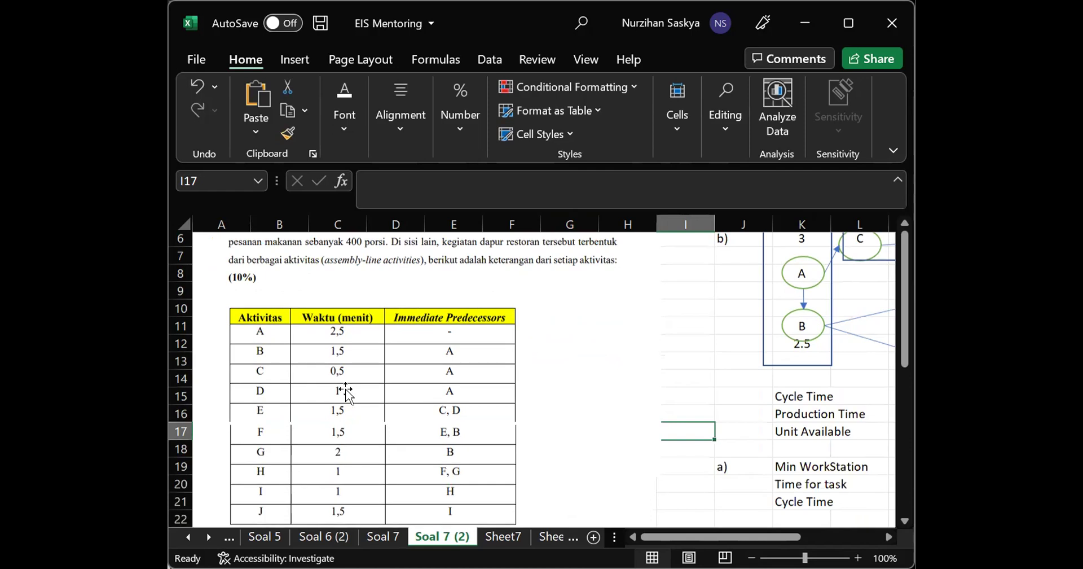
scroll(346, 389, down, 4)
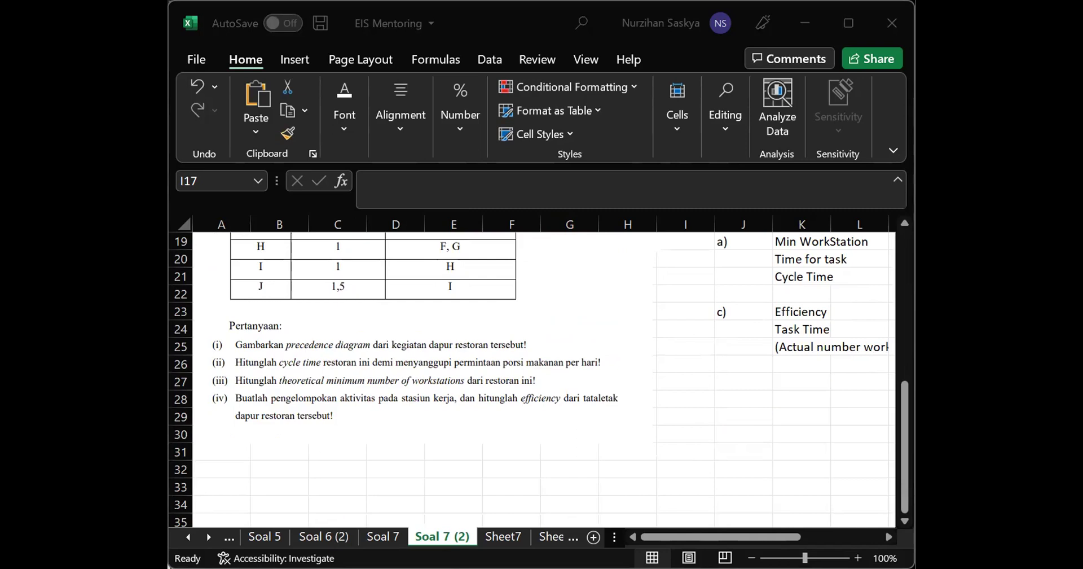
click(730, 395)
scroll(729, 395, up, 6)
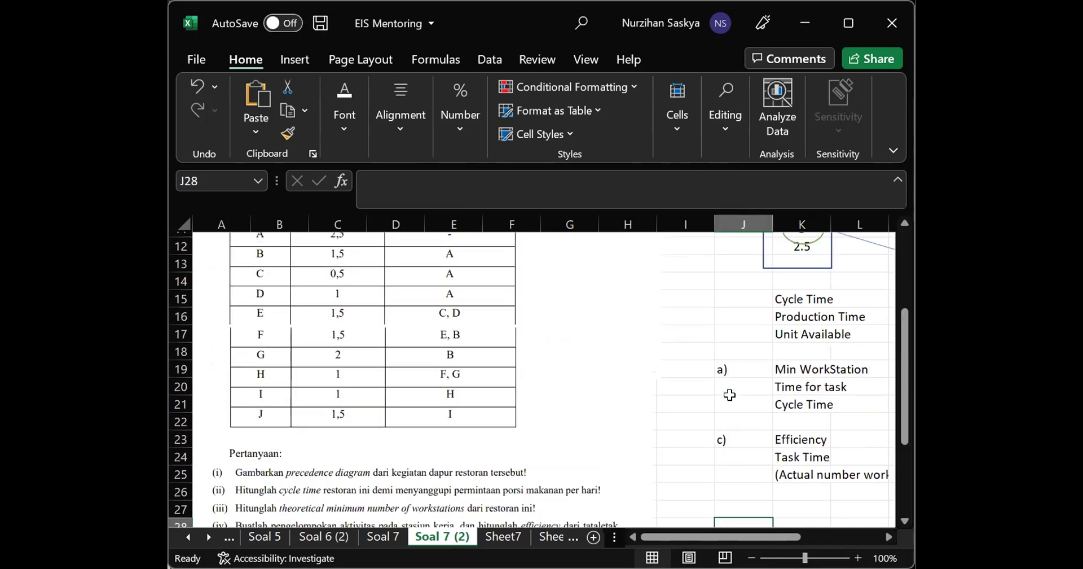
scroll(730, 395, right, 3)
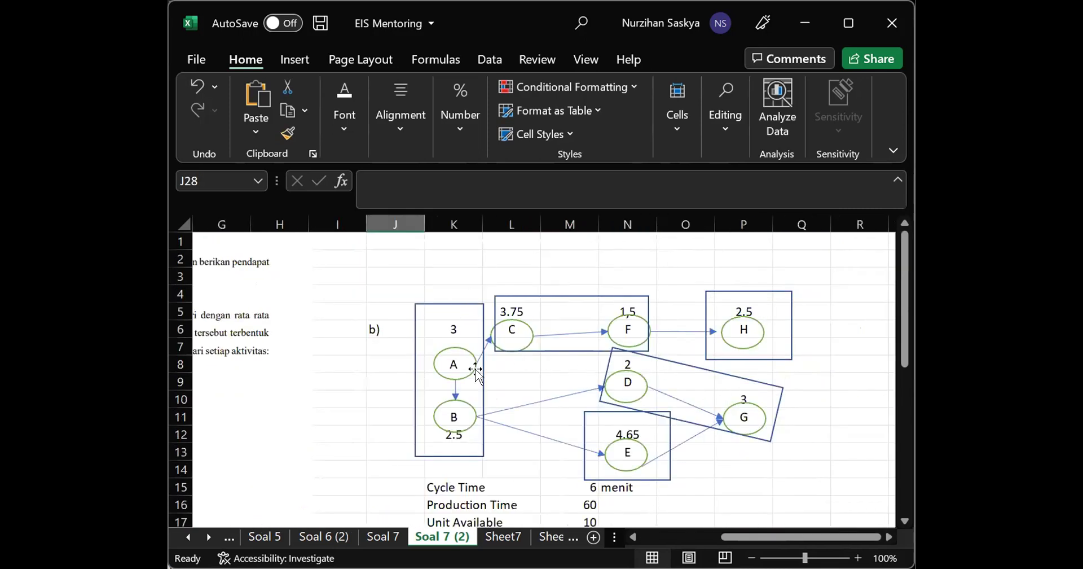
click(432, 340)
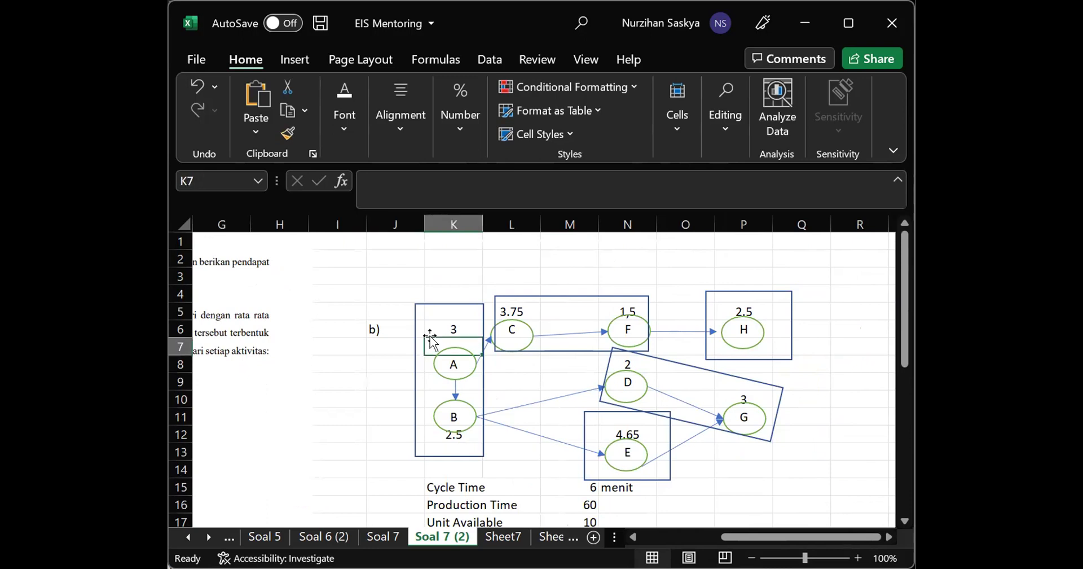
click(455, 300)
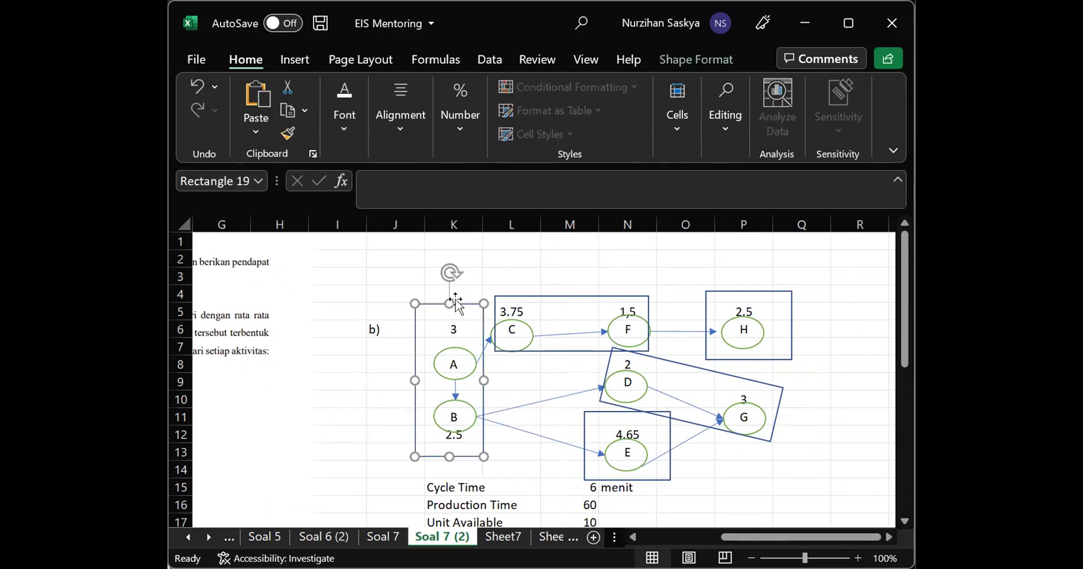
click(821, 453)
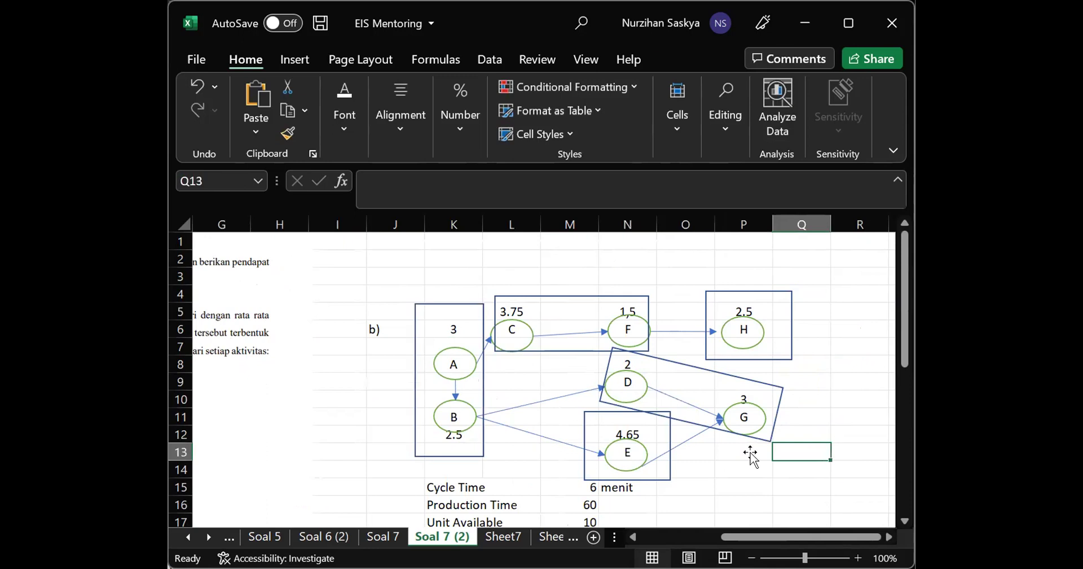
Move the five workstation grouping rectangles away from the precedence diagram nodes into the surrounding empty area
click(373, 289)
click(414, 329)
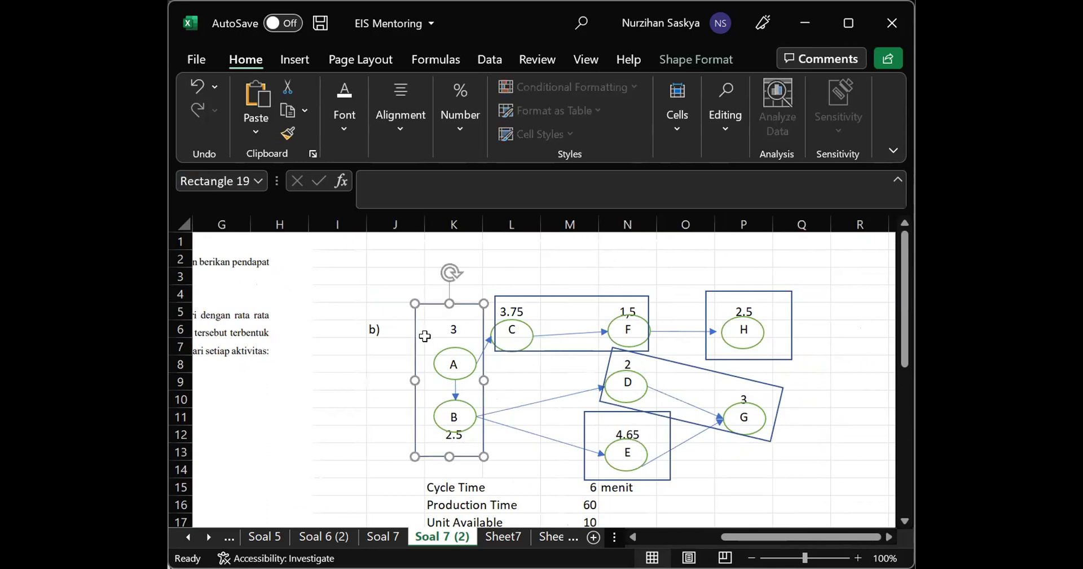
drag(415, 330, 215, 388)
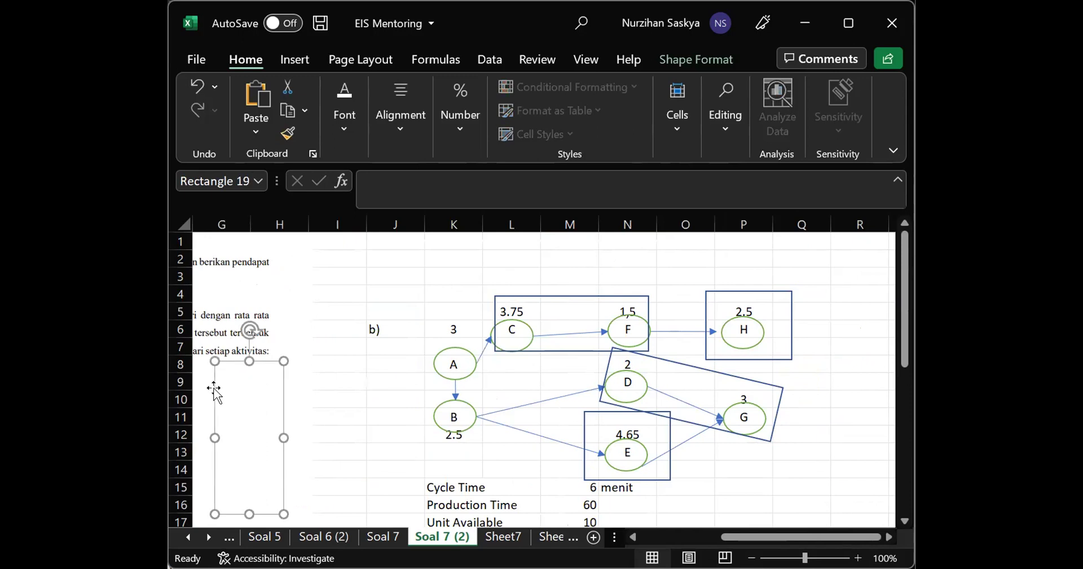
drag(286, 396, 382, 394)
drag(576, 295, 505, 178)
drag(547, 294, 391, 241)
drag(672, 361, 829, 457)
drag(670, 432, 816, 524)
drag(790, 333, 910, 339)
drag(769, 291, 860, 280)
Check the predecessors in the activity table and move node B's oval into column L below node C
scroll(612, 363, left, 5)
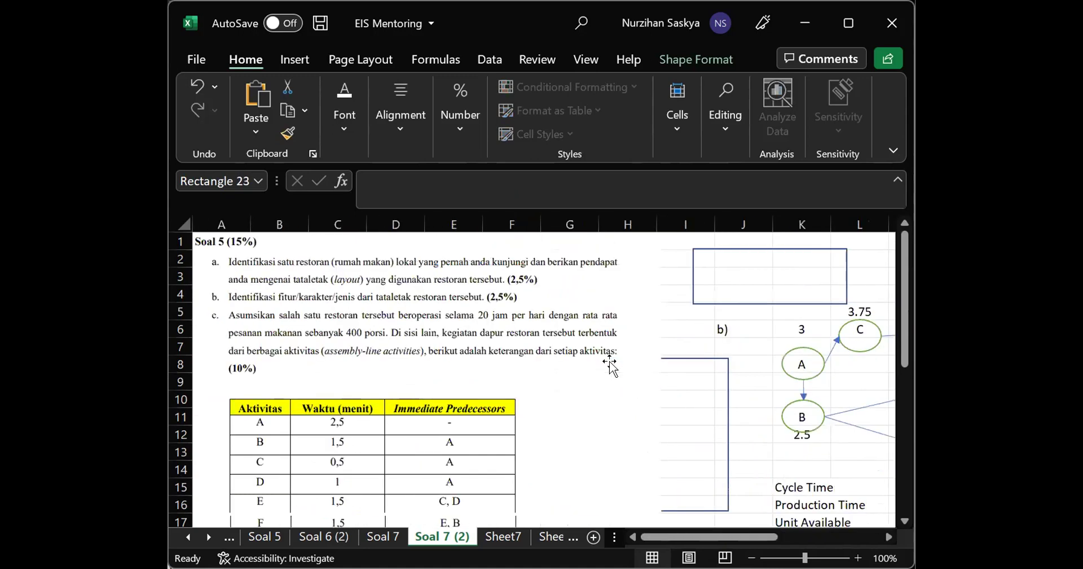
scroll(282, 506, right, 2)
scroll(282, 506, down, 3)
scroll(283, 506, left, 2)
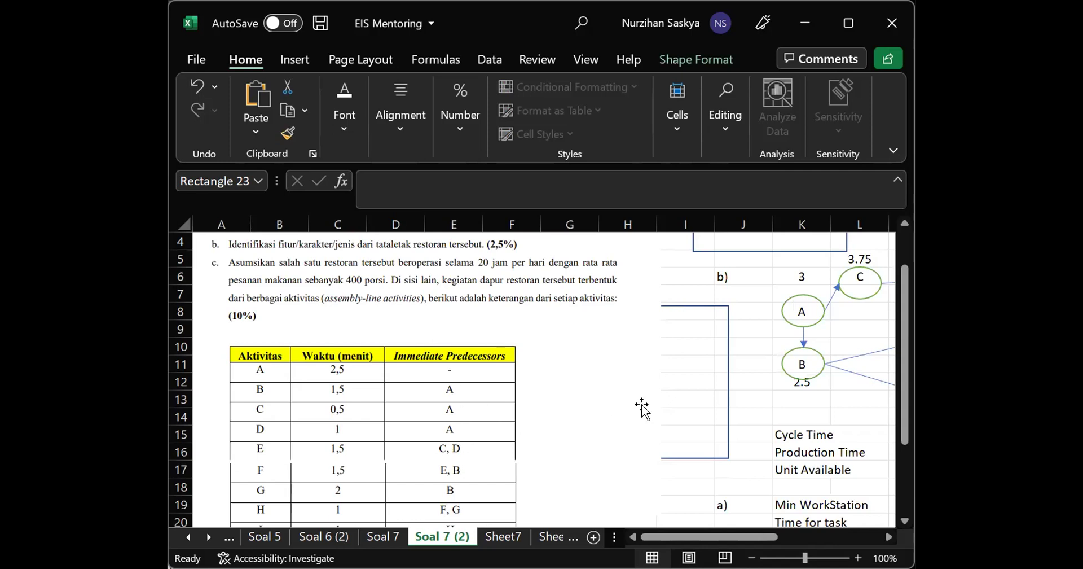
scroll(642, 405, right, 3)
scroll(642, 406, left, 3)
scroll(643, 405, right, 6)
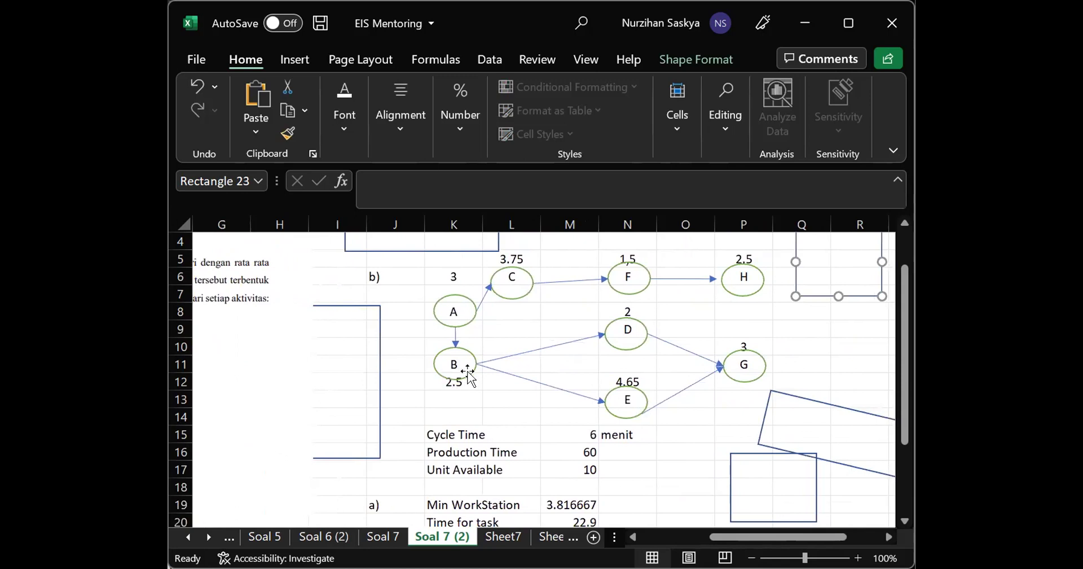
drag(460, 347, 497, 341)
click(477, 323)
Move label B and its time from K11:K12 to L10:L11, and fit the oval around them
click(451, 362)
double_click(452, 362)
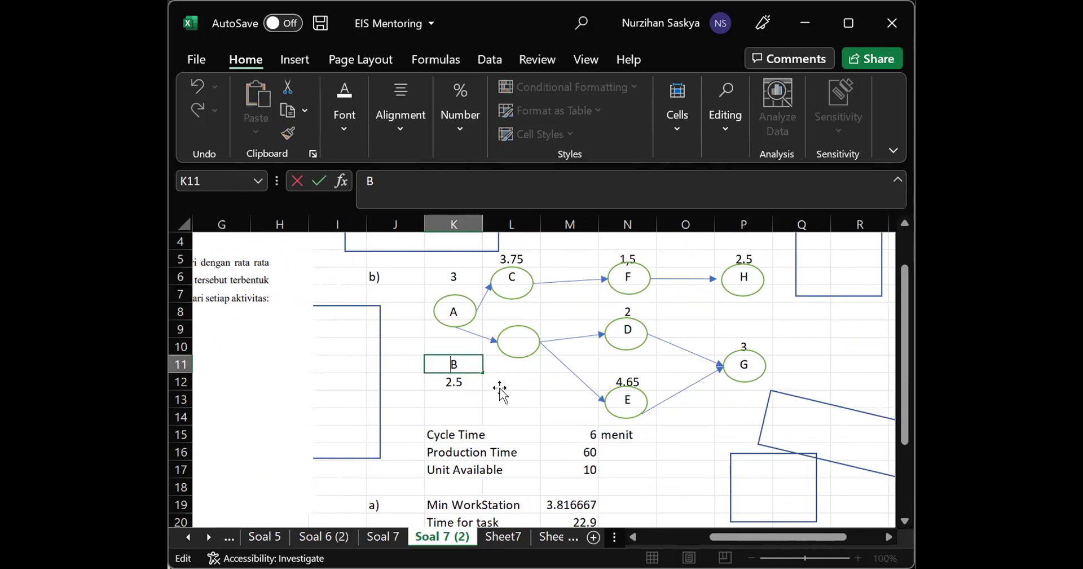
drag(460, 364, 471, 379)
key(ctrl+c)
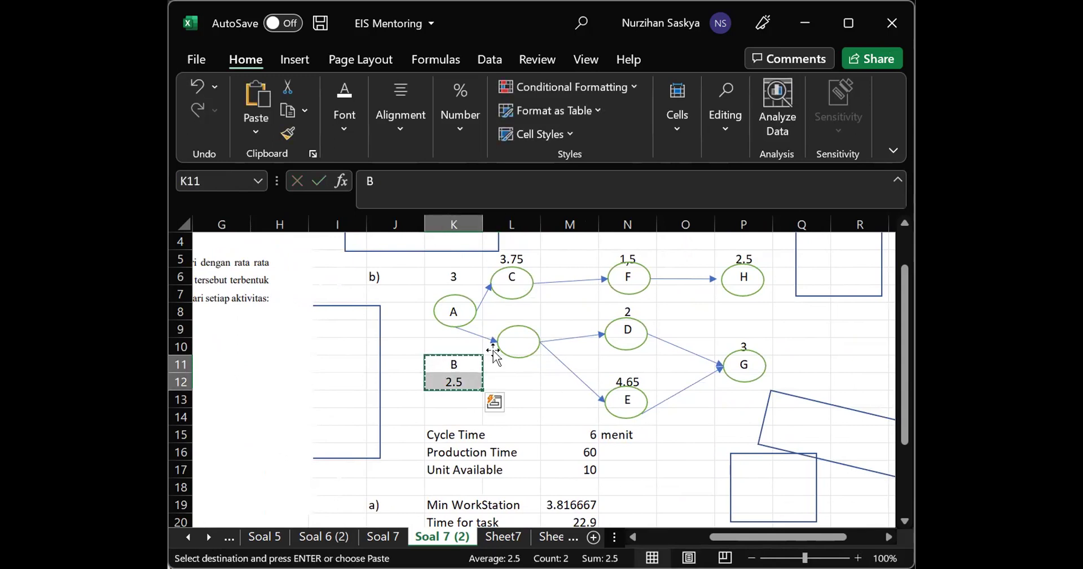
click(518, 345)
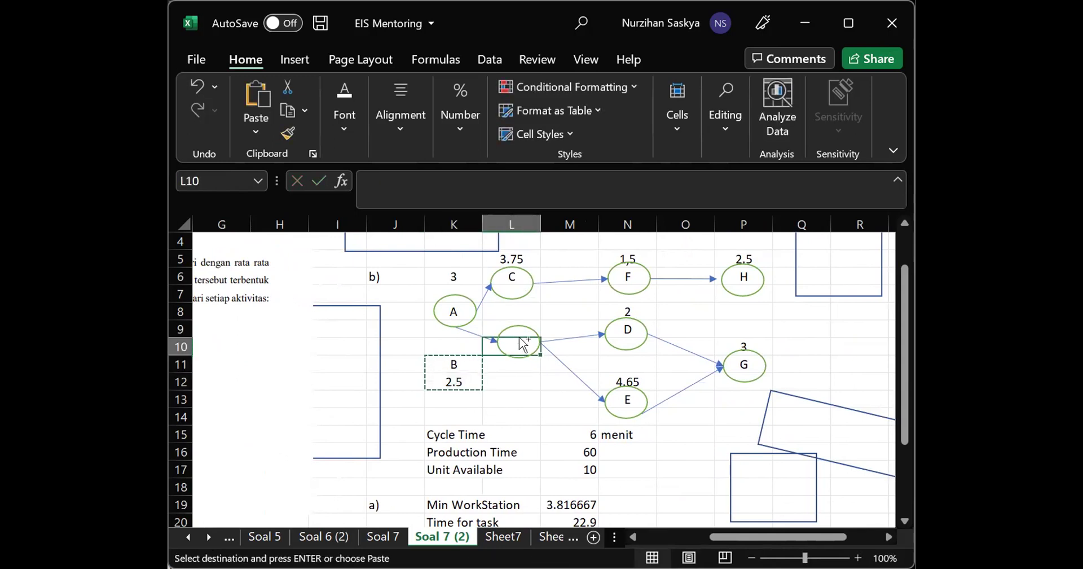
key(ctrl+v)
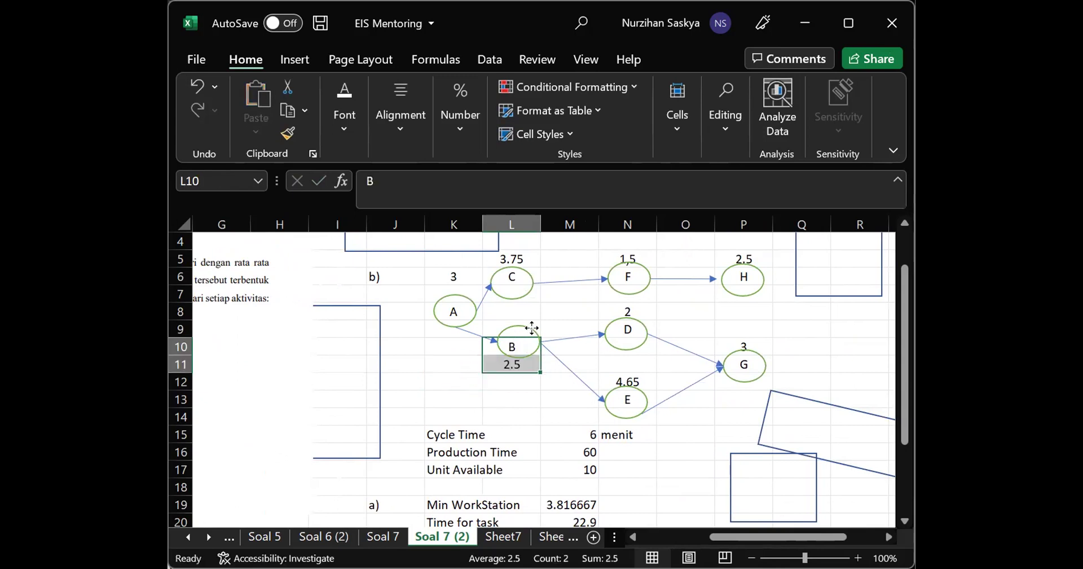
drag(533, 328, 525, 341)
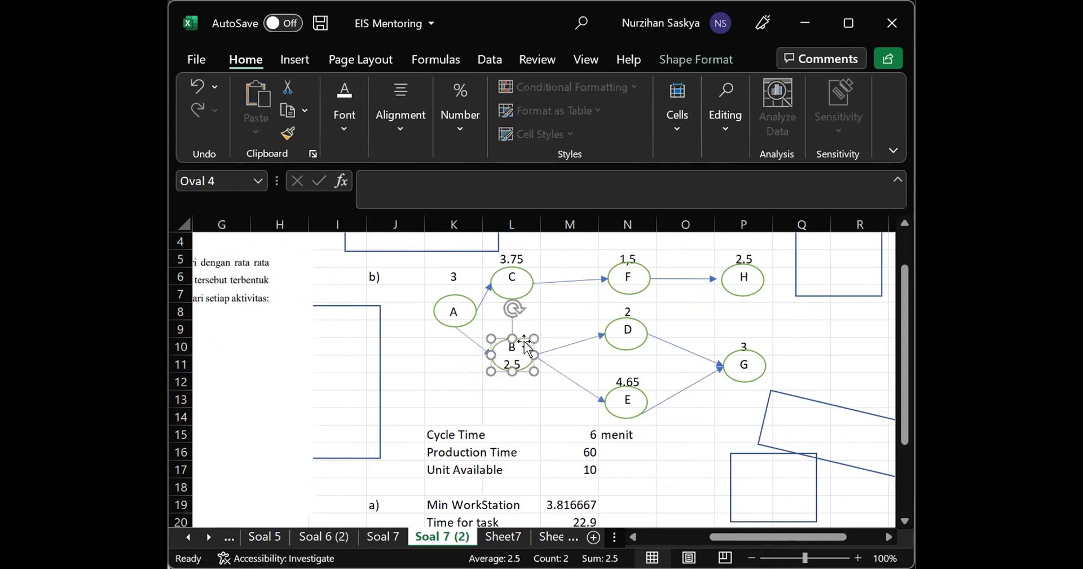
Move node D's oval, label and time to column L directly below node B, with the time in L12
click(605, 336)
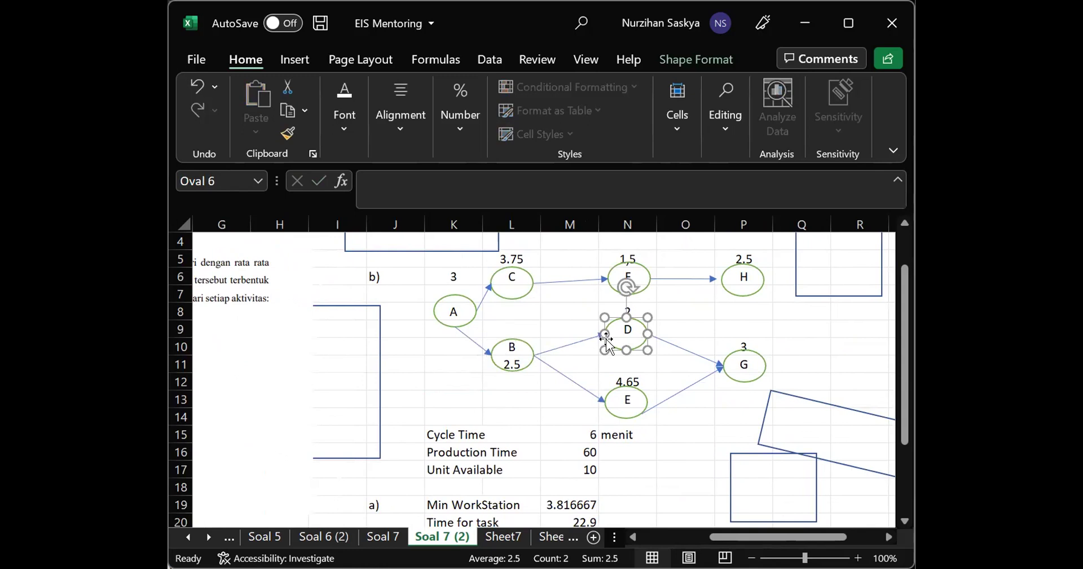
drag(583, 310, 622, 332)
click(683, 315)
click(604, 310)
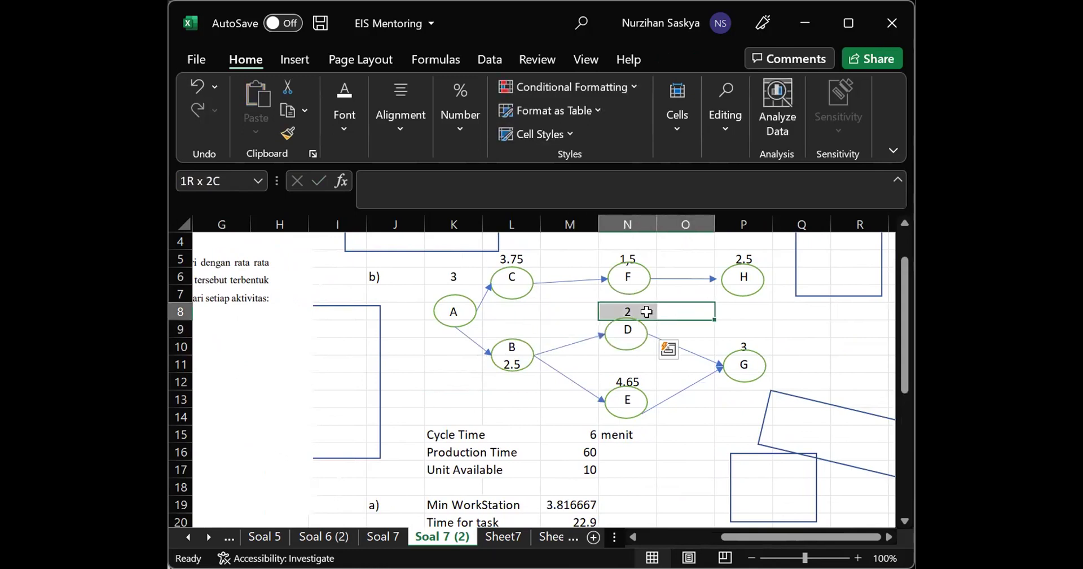
click(573, 310)
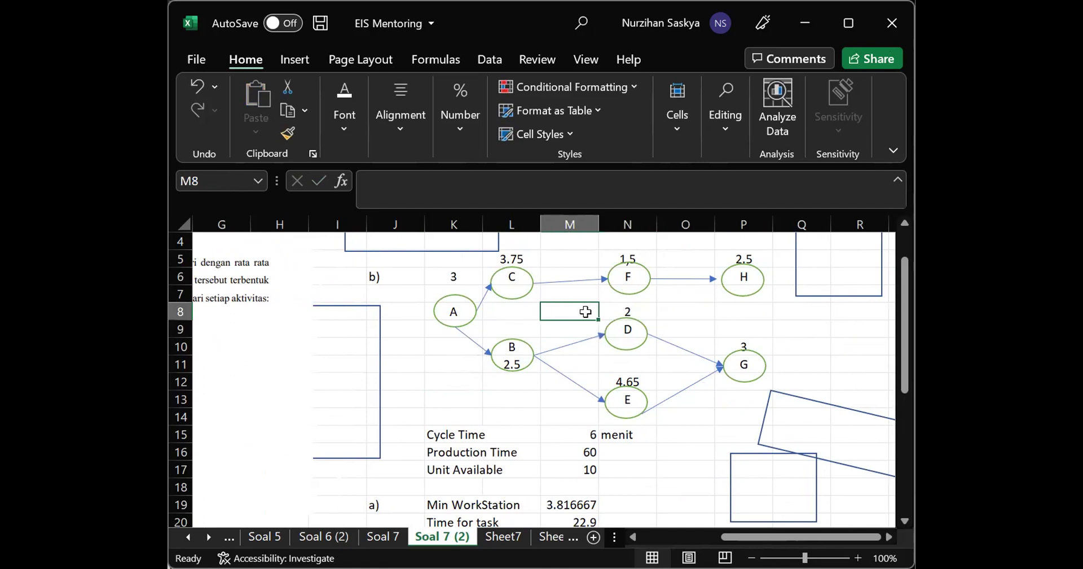
drag(586, 312, 517, 427)
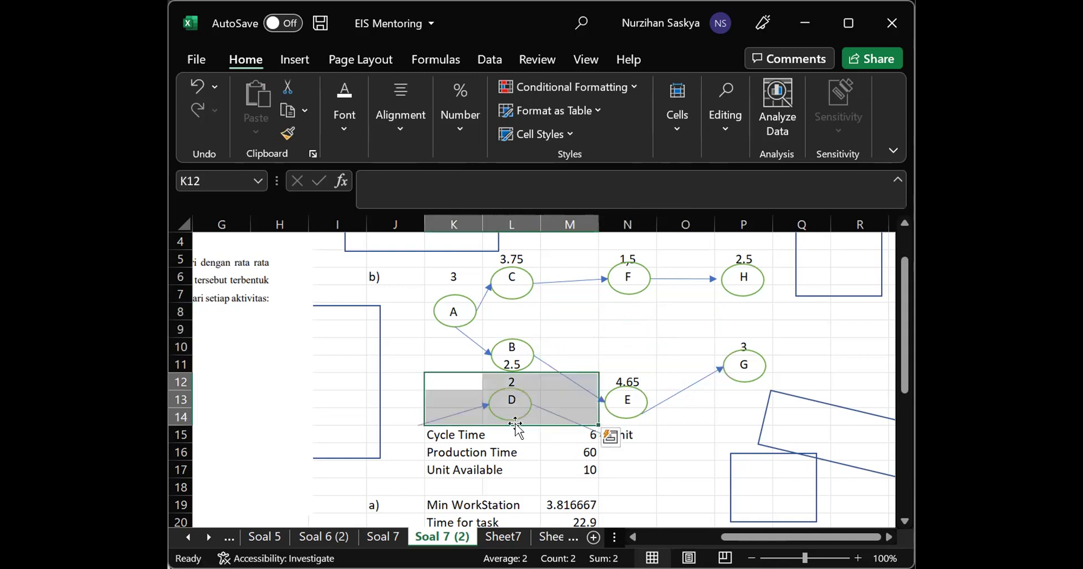
Reattach the start of node D's incoming arrow to the bottom of oval A
click(611, 341)
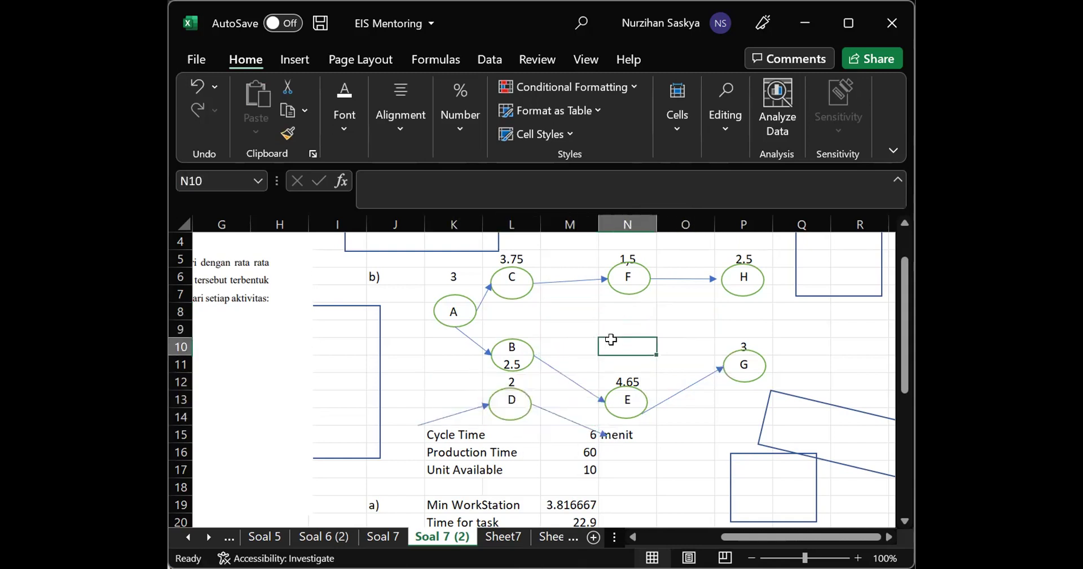
click(452, 418)
drag(418, 424, 456, 326)
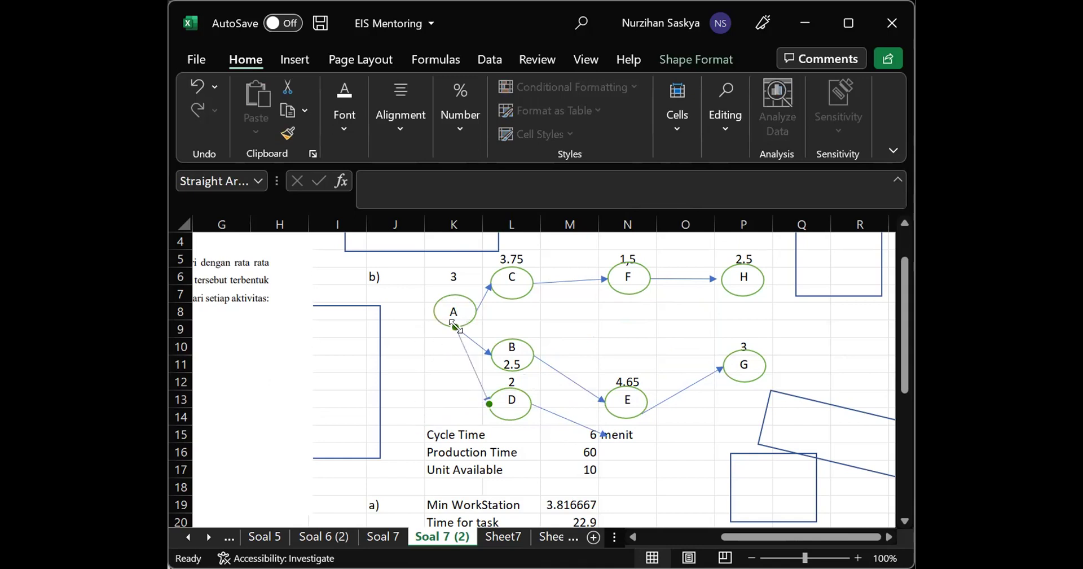
click(485, 341)
mouse_move(544, 340)
mouse_down()
mouse_move(510, 341)
mouse_move(512, 362)
mouse_move(524, 276)
mouse_move(531, 353)
mouse_up()
click(532, 350)
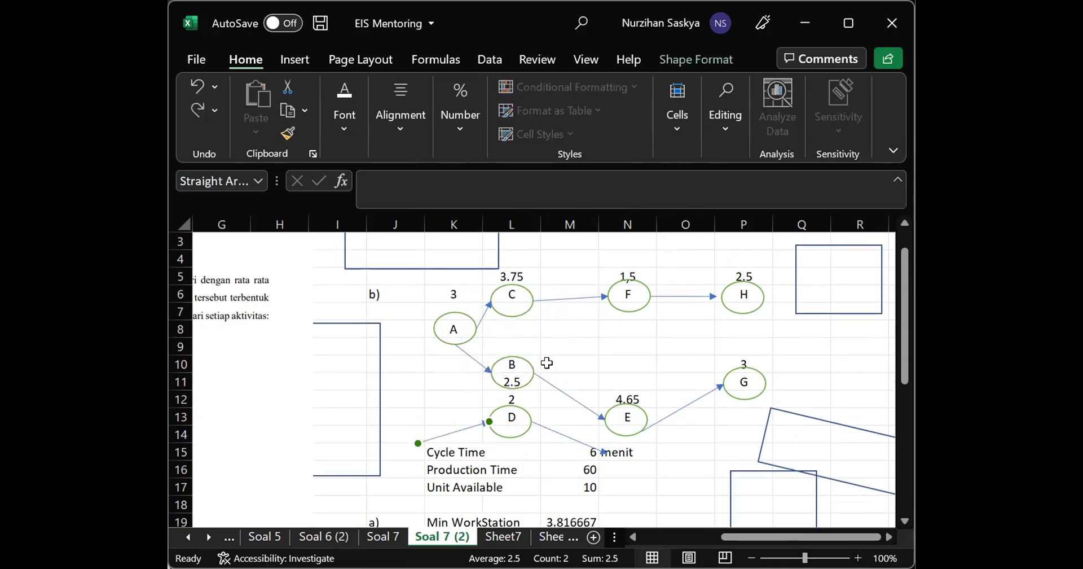
key(ctrl+y)
Move node B with its label and time up to L9:L10, and reattach its incoming arrow to oval A's right side
drag(545, 342, 506, 380)
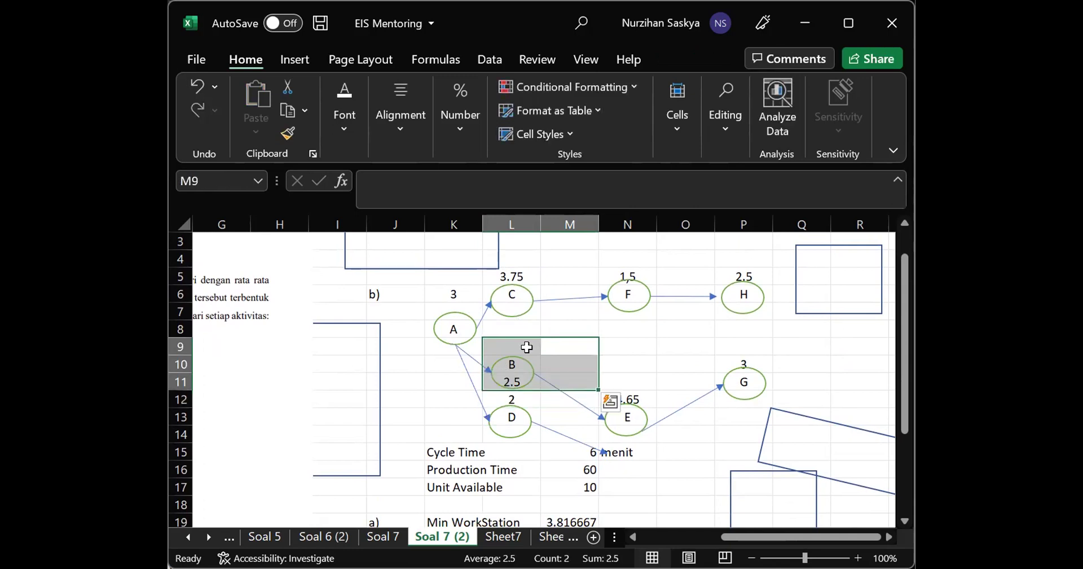
drag(527, 337, 527, 329)
click(664, 361)
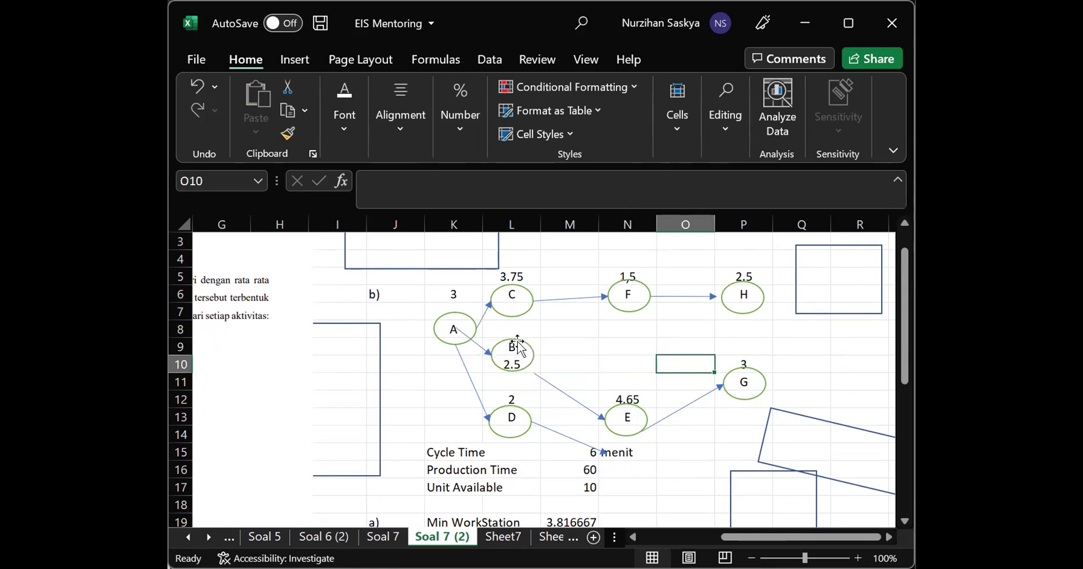
click(468, 336)
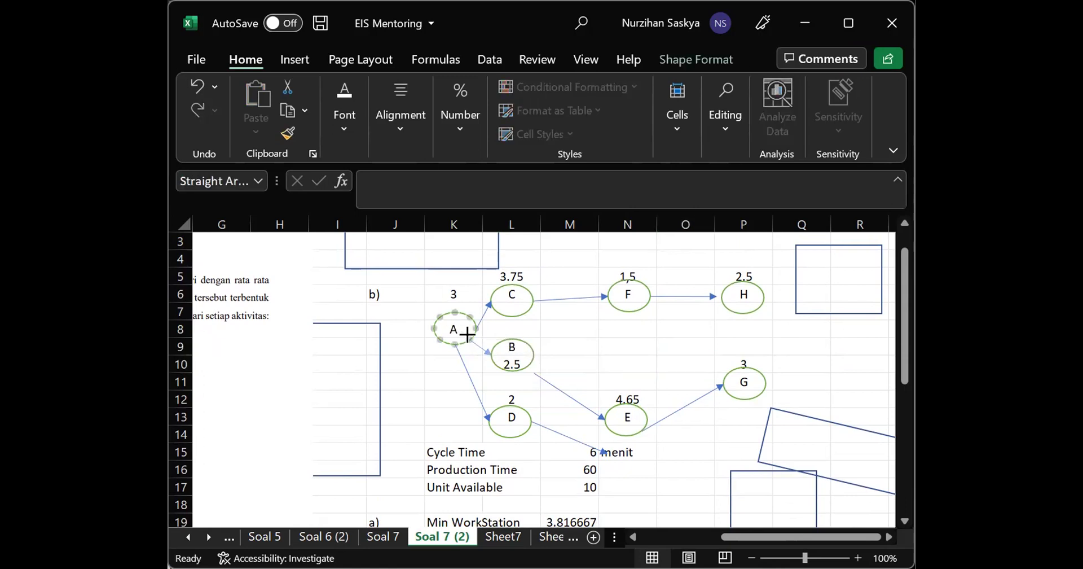
click(572, 346)
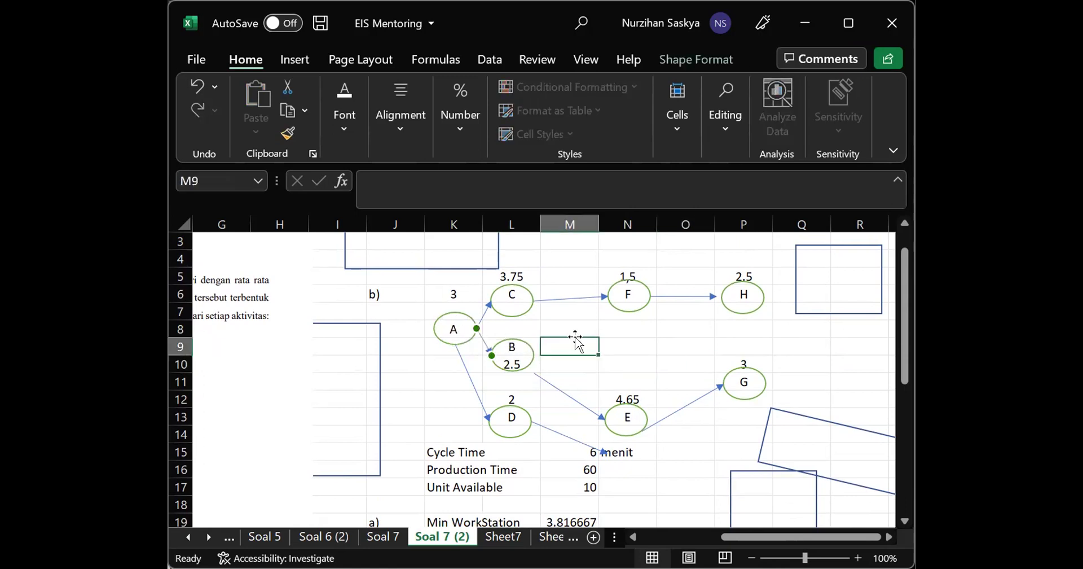
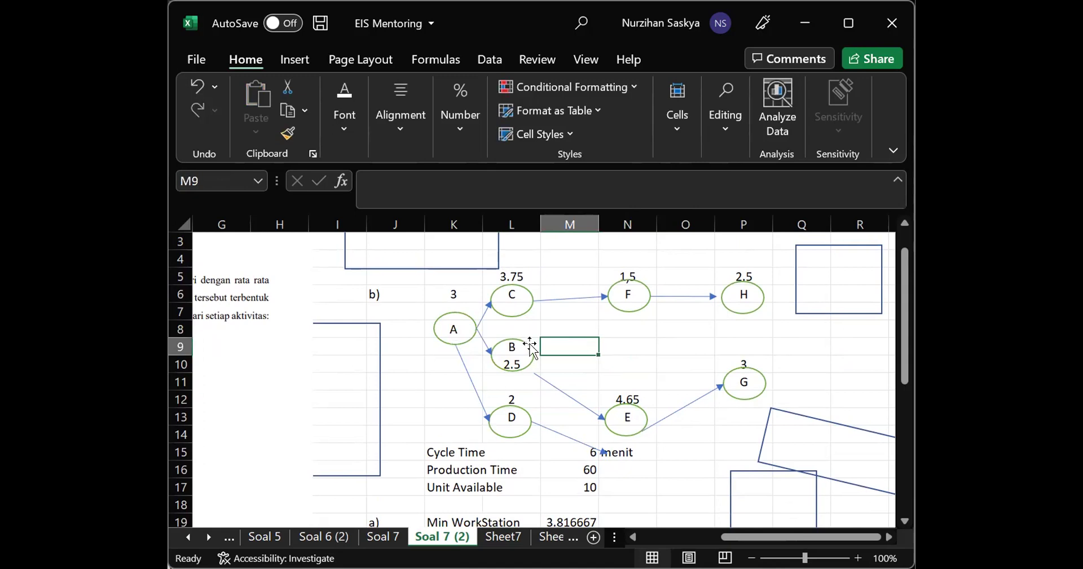
Check the activity table and relabel the upper node in L6 as B
scroll(285, 344, left, 3)
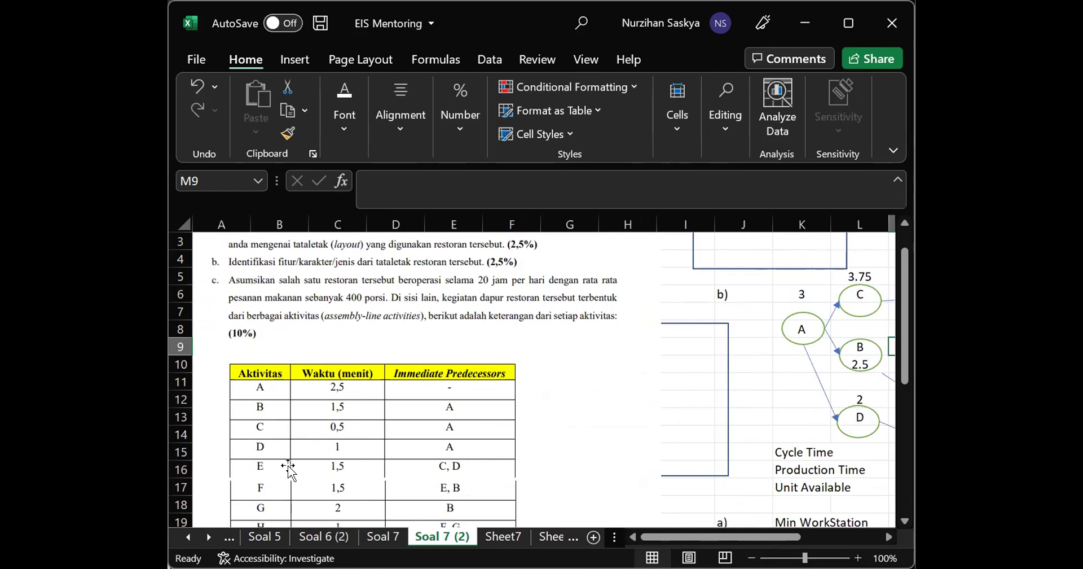
scroll(327, 479, down, 1)
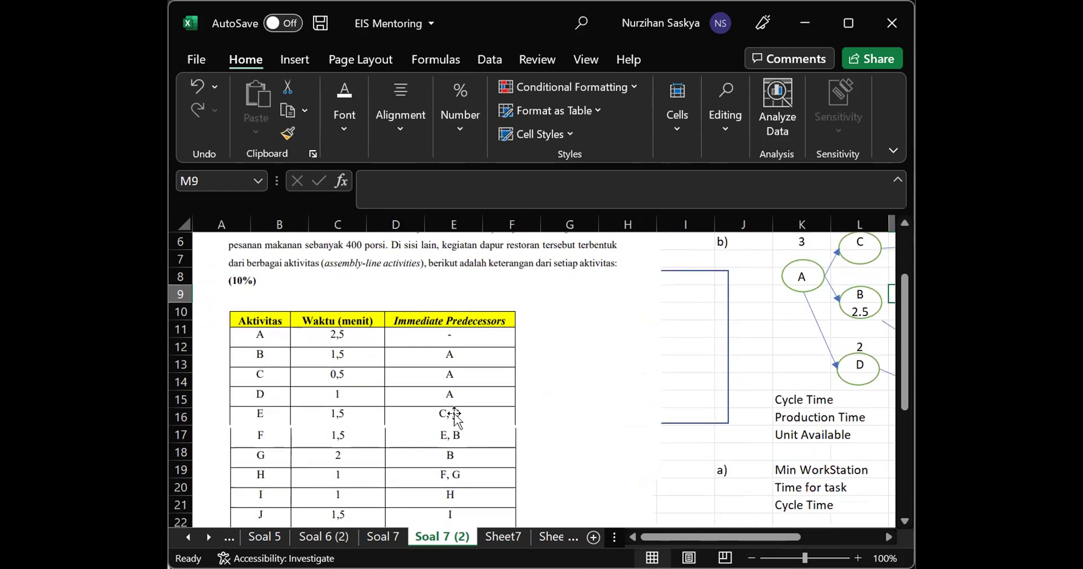
scroll(460, 415, right, 6)
scroll(502, 403, left, 3)
scroll(502, 402, up, 3)
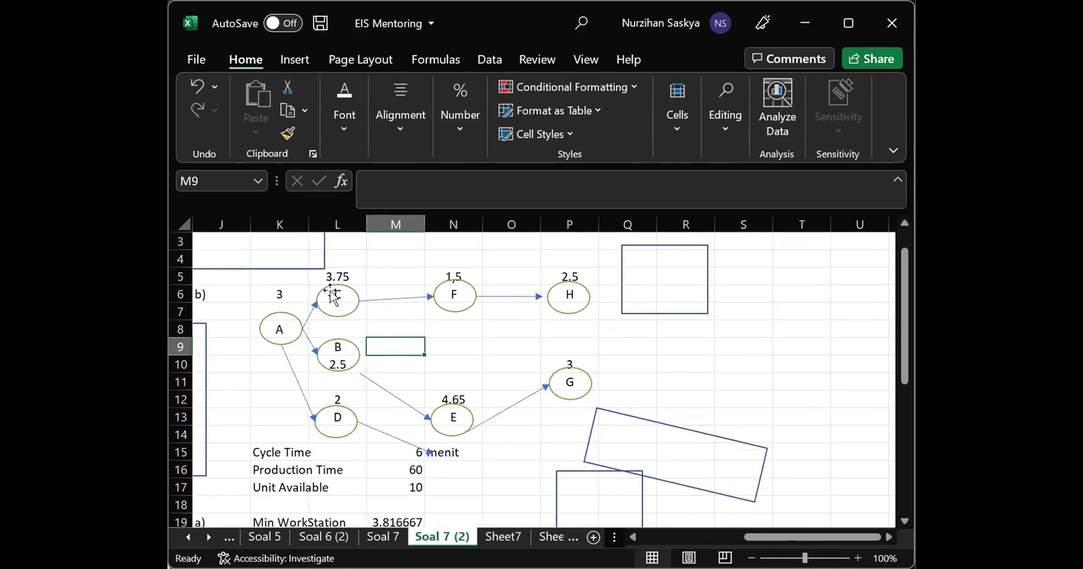
click(340, 286)
click(338, 294)
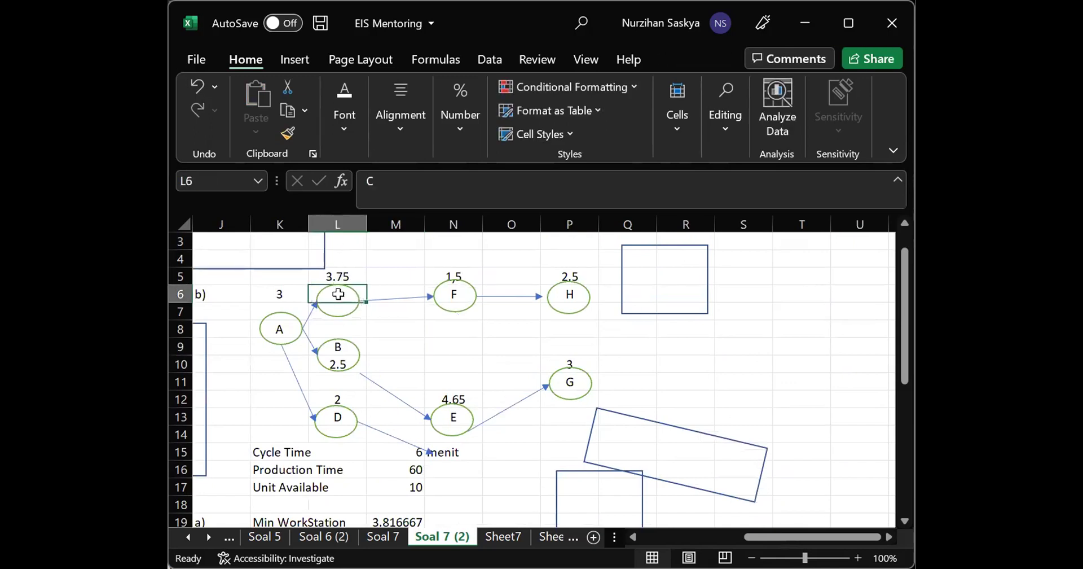
text(B)
Clear the old task times of the two column L nodes in cells L5 and L10
click(349, 259)
click(353, 278)
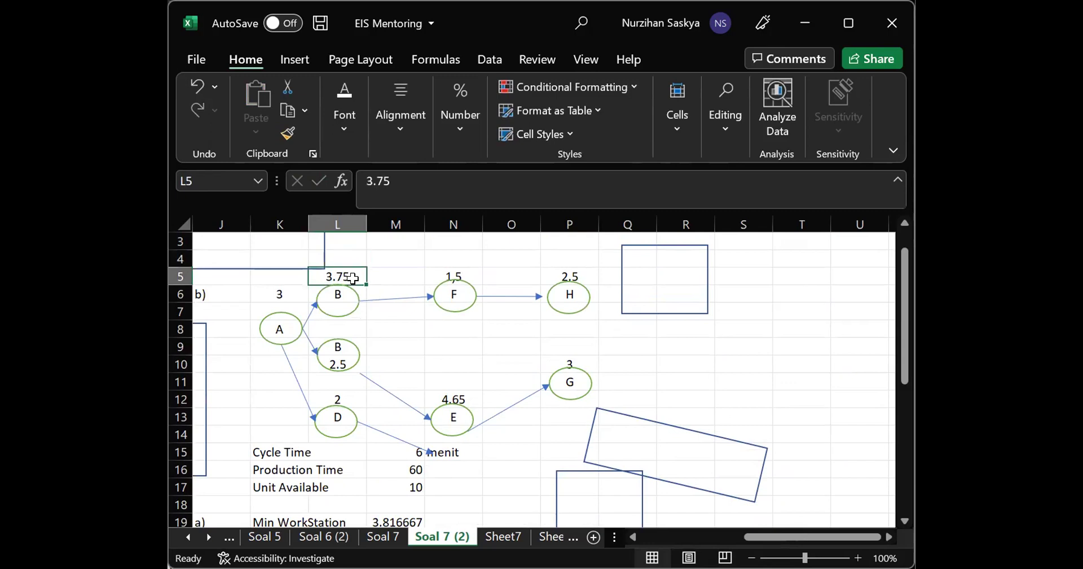
click(338, 361)
click(334, 357)
key(Delete)
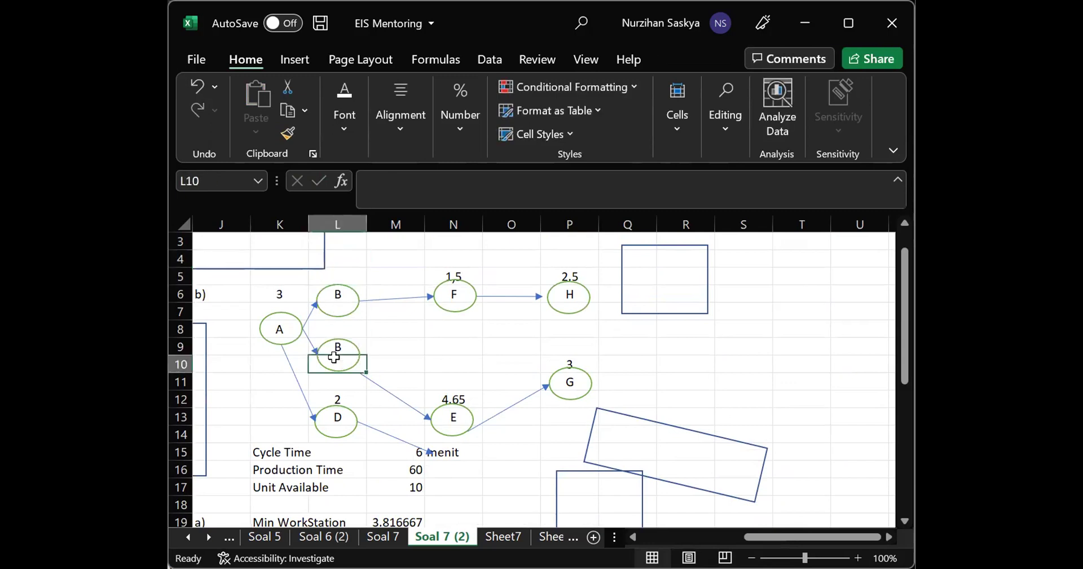
Relabel the middle column L node in L9 as C
key(Up)
text(C)
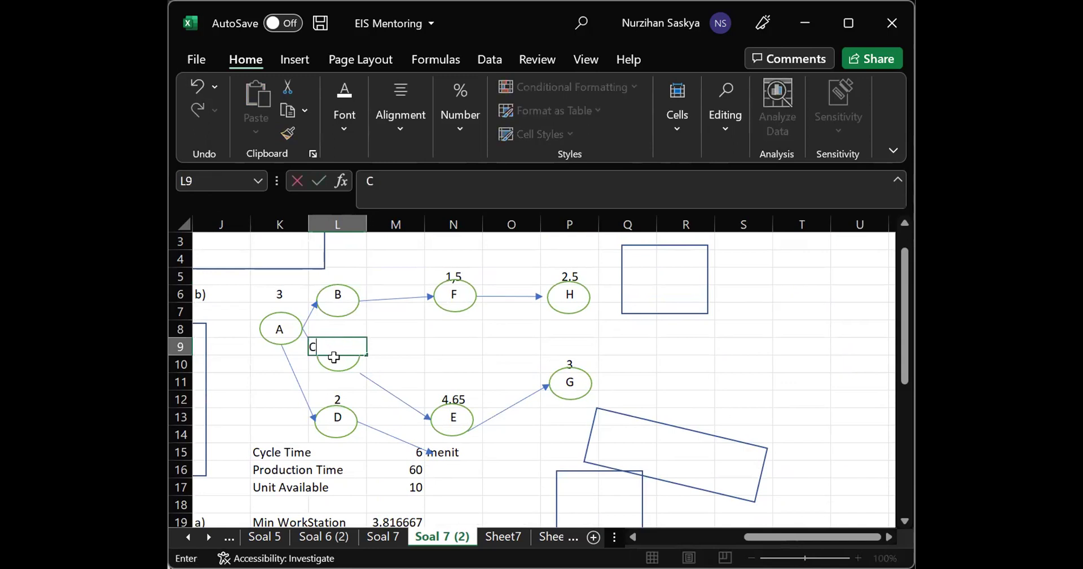
key(Return)
click(338, 401)
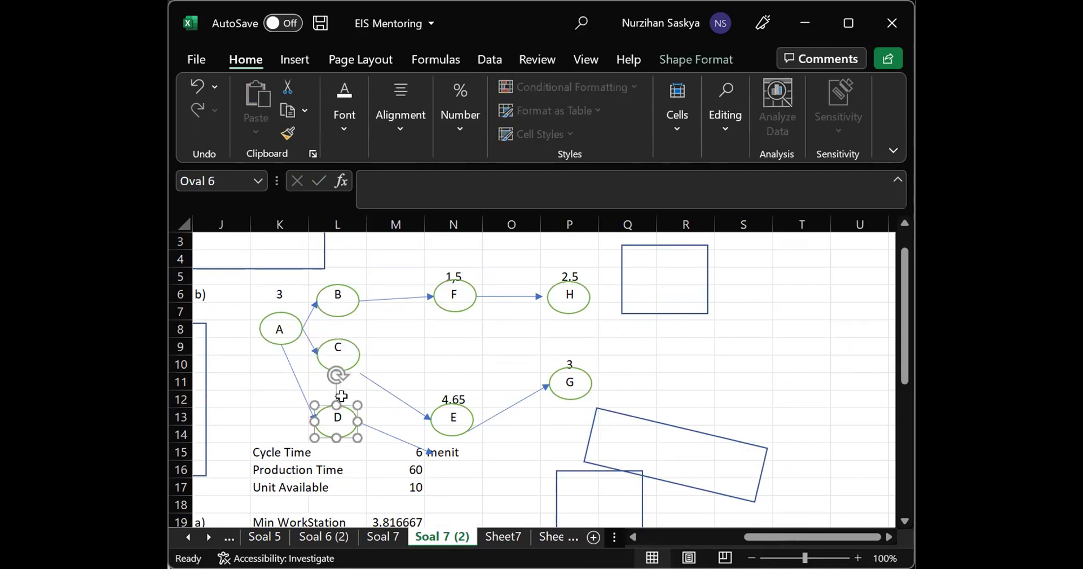
click(342, 396)
click(436, 362)
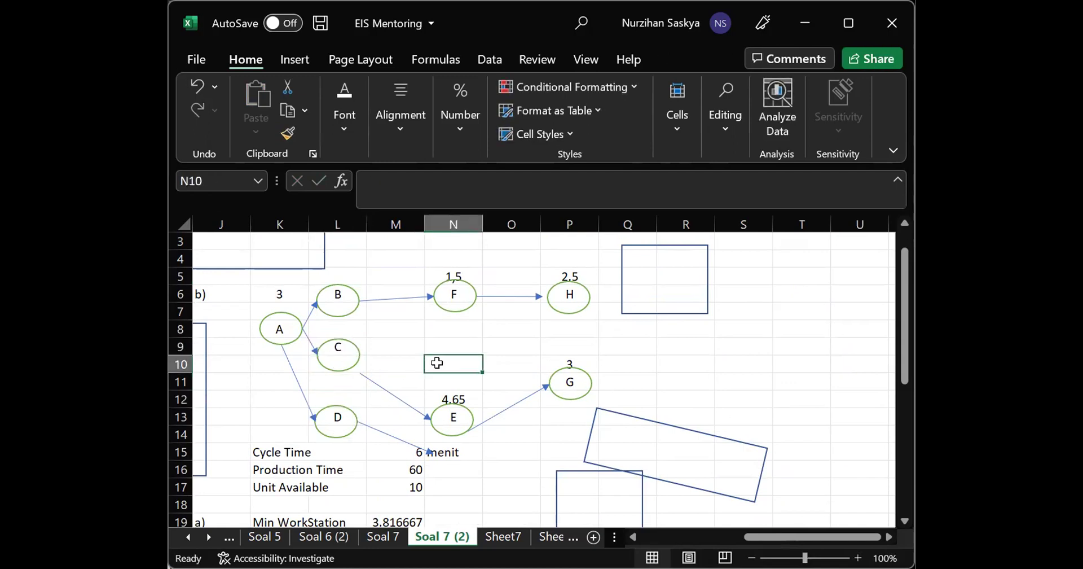
Move node E with its label and time up to N10:N12
click(375, 429)
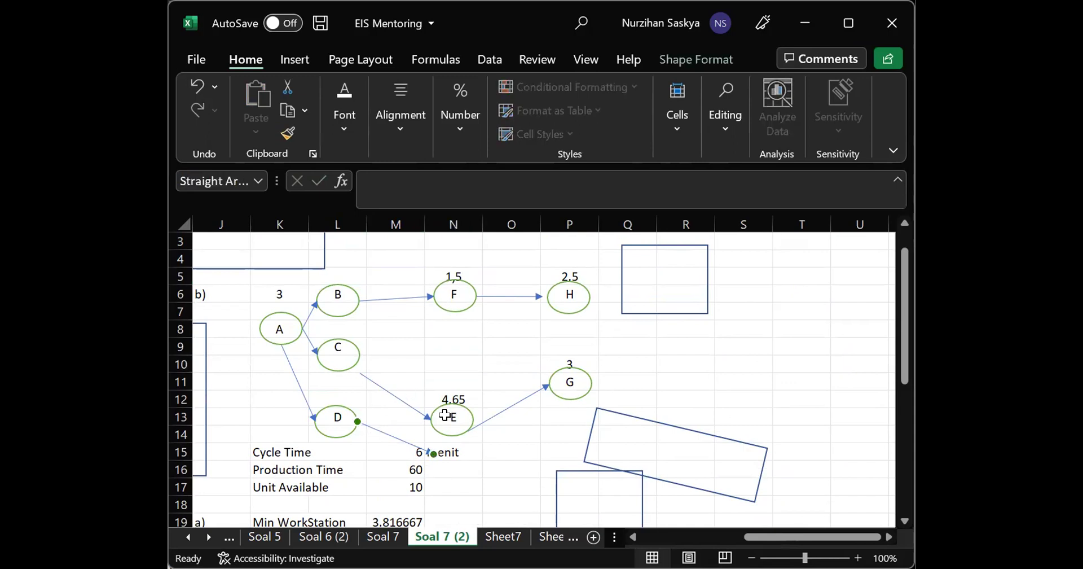
drag(494, 445, 462, 427)
drag(448, 389, 445, 354)
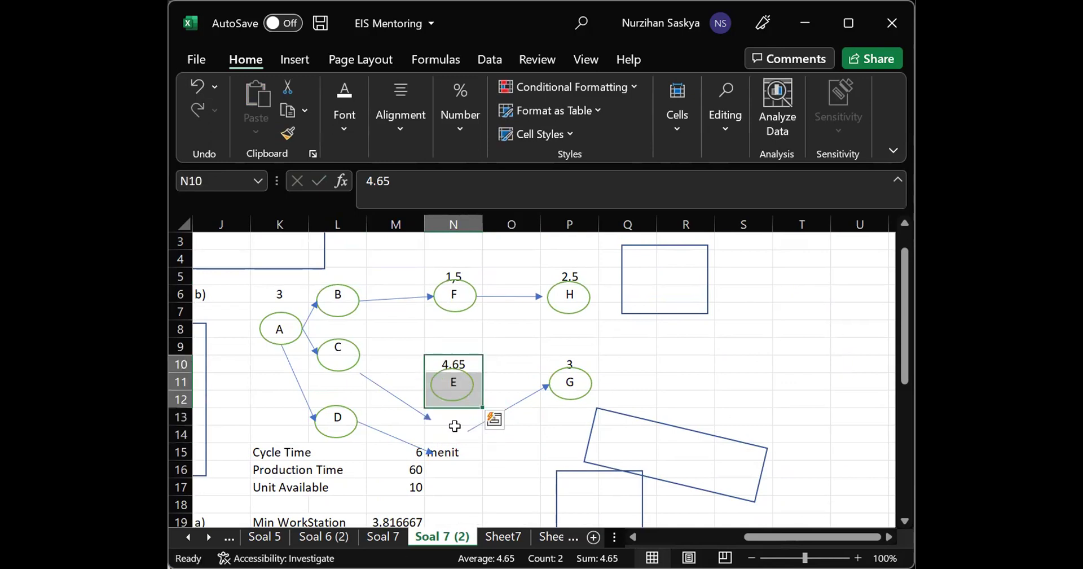
Reattach the start of the middle arrow to oval C's right side and the end of D's outgoing arrow to oval E's left side
click(406, 403)
drag(359, 370, 360, 355)
click(391, 430)
drag(432, 454, 429, 384)
click(513, 346)
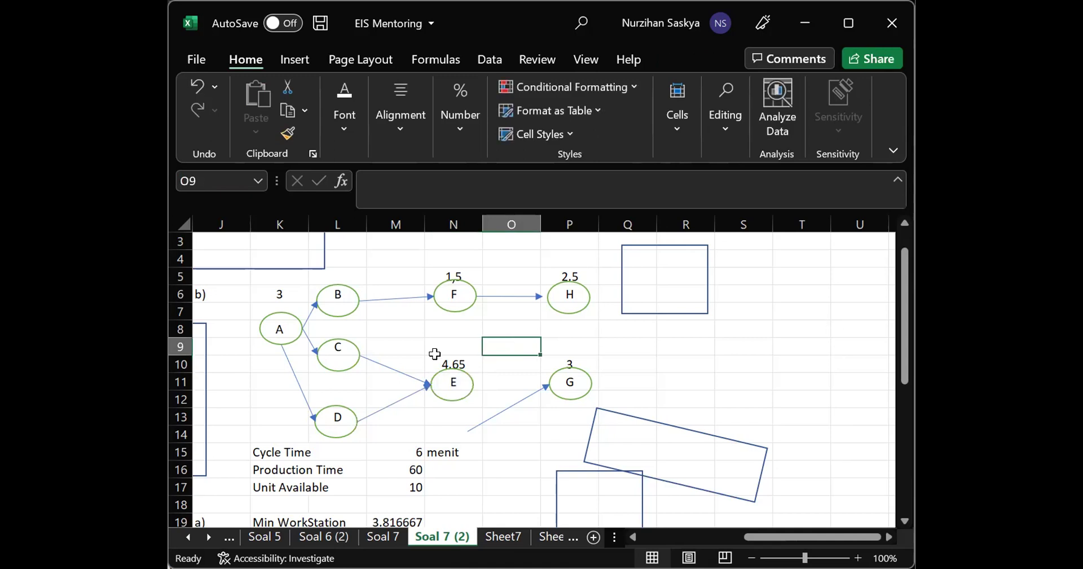
Check the activity table, then duplicate the B-to-F arrow and connect the copy from the top of oval E up to oval F
scroll(435, 353, left, 3)
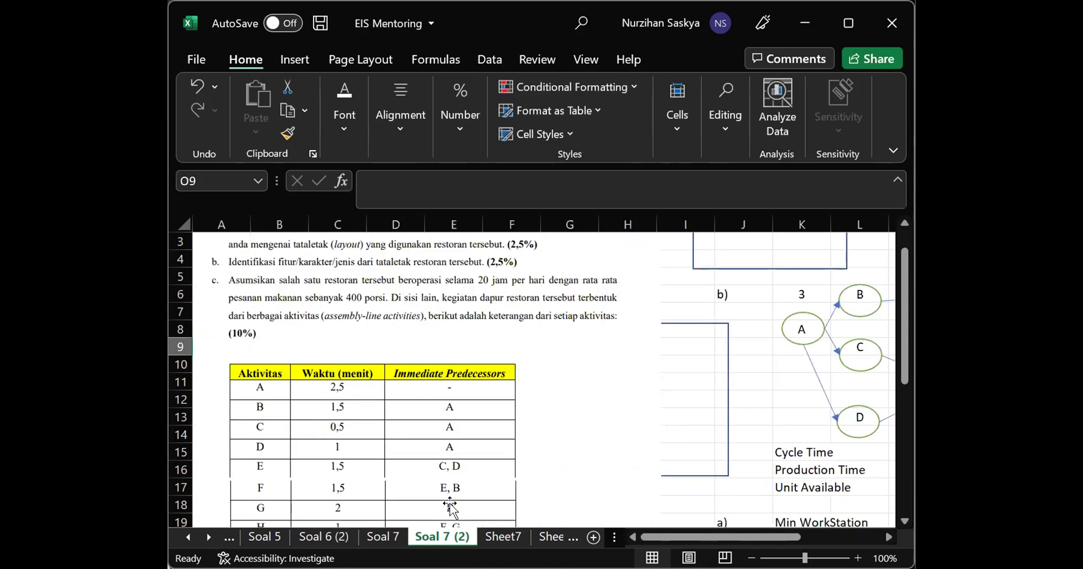
scroll(506, 490, right, 2)
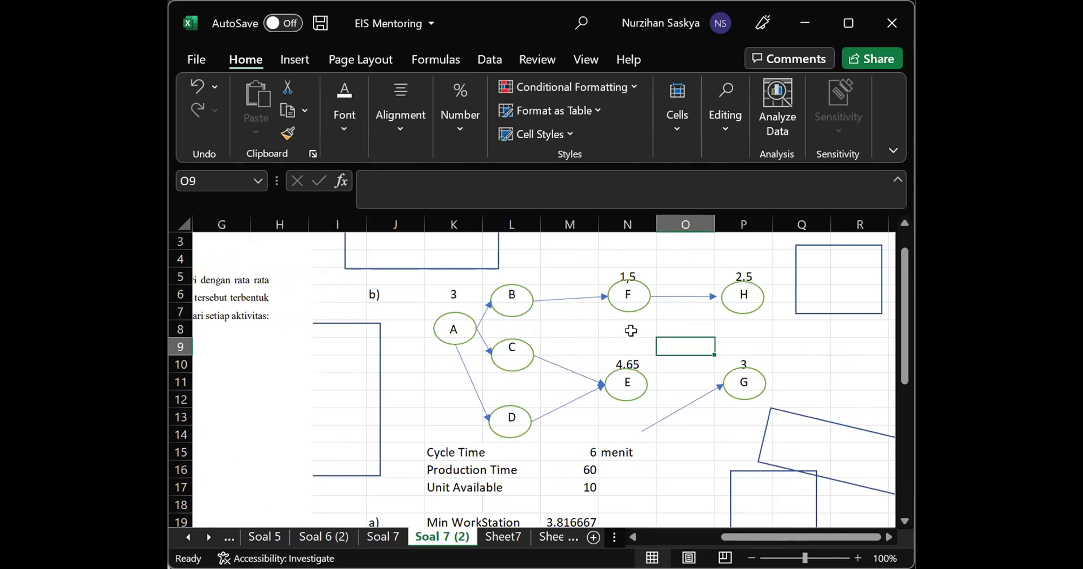
click(558, 293)
key(ctrl+c)
key(ctrl+v)
drag(565, 330, 626, 368)
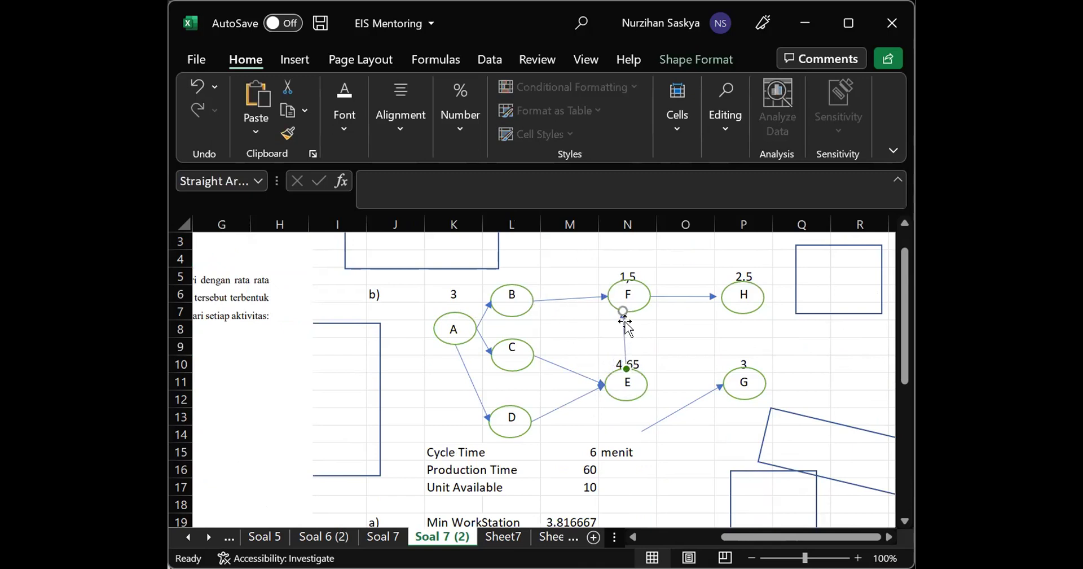
click(658, 338)
Examine the activity table for the immediate predecessors of the activities from G onward and compare them with the diagram
scroll(386, 390, left, 3)
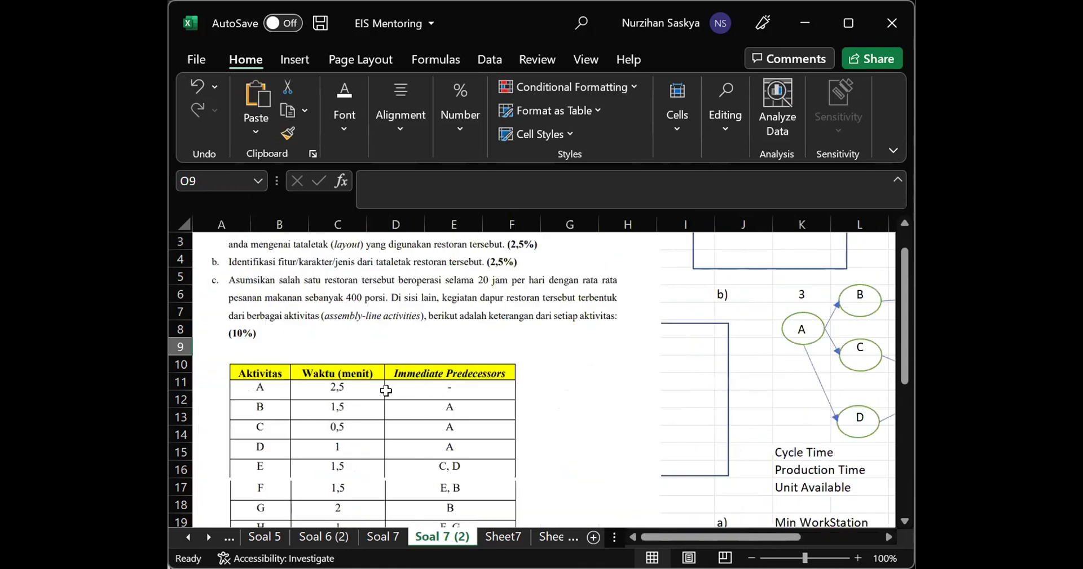
scroll(388, 393, down, 2)
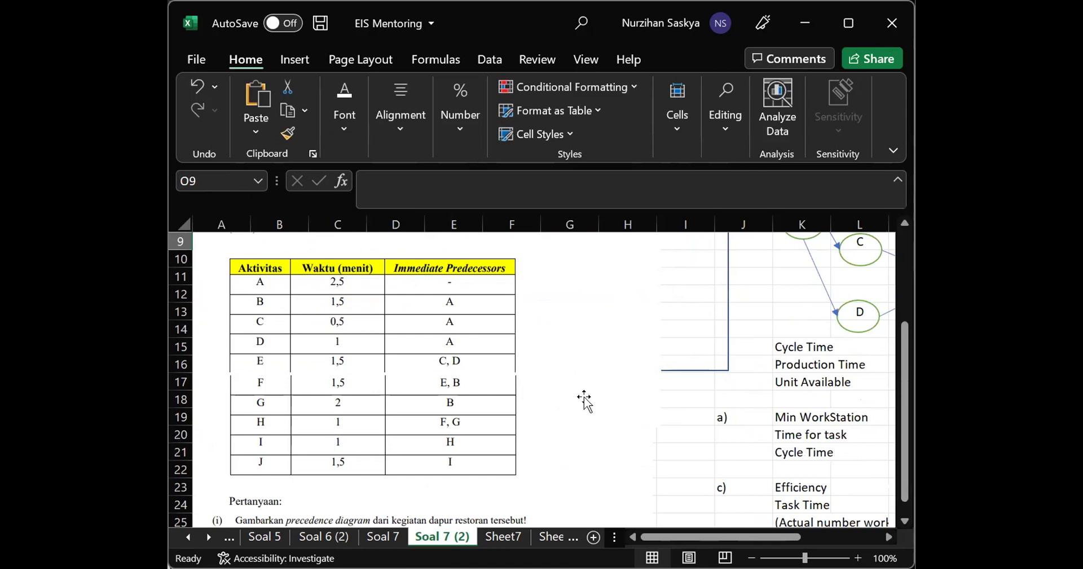
scroll(536, 398, up, 4)
scroll(537, 398, right, 3)
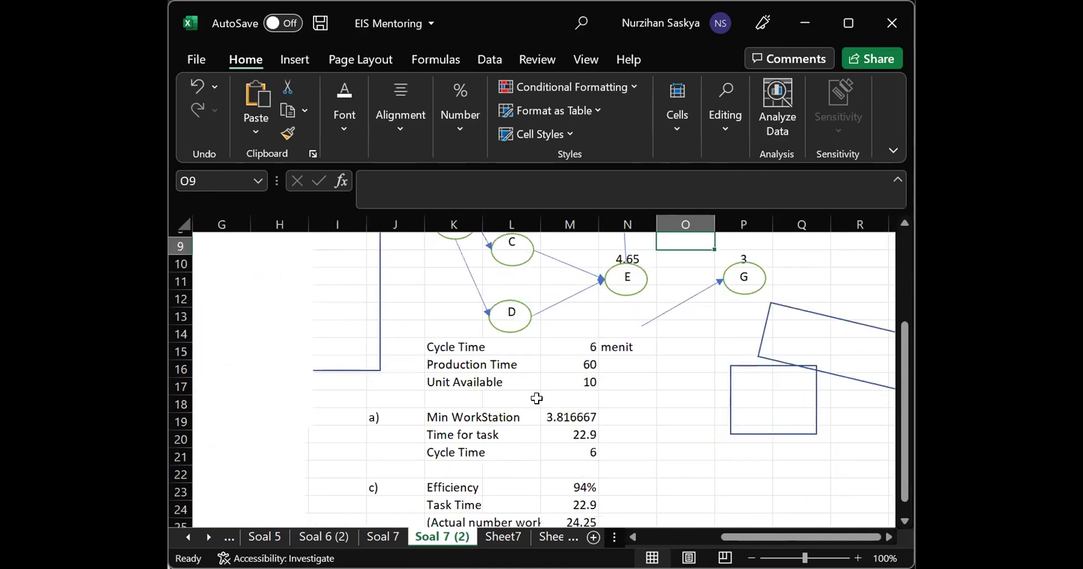
scroll(537, 398, right, 5)
scroll(536, 398, up, 1)
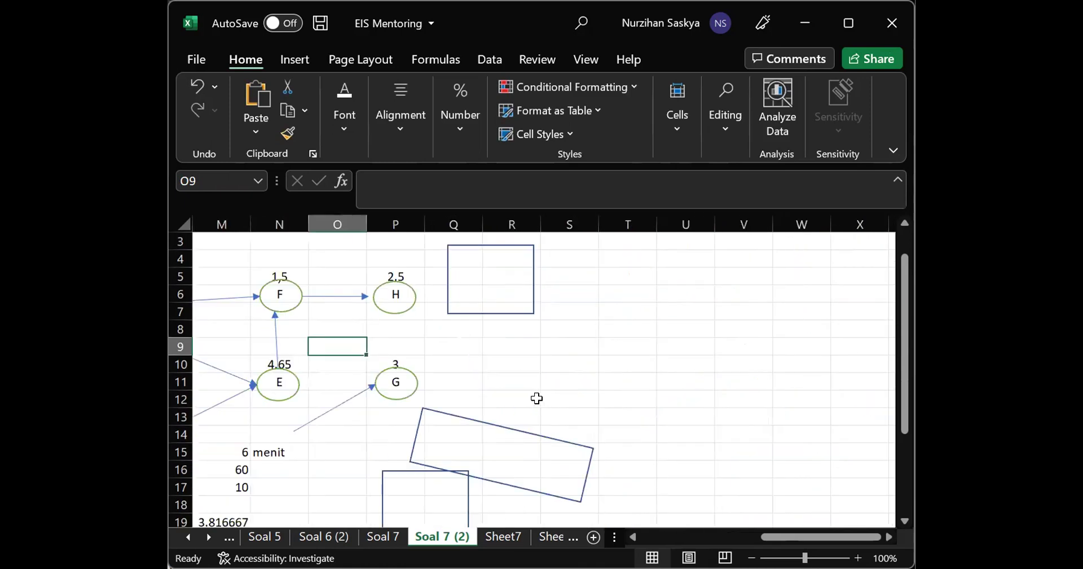
scroll(536, 398, left, 3)
scroll(537, 398, down, 1)
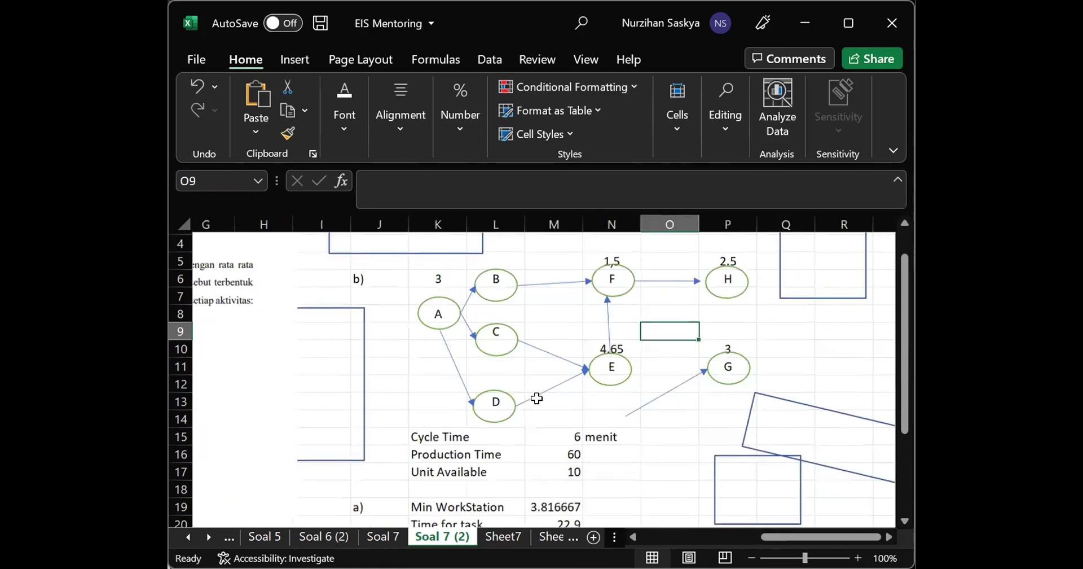
Move node G with its label and time above node F to N1:N3
click(727, 381)
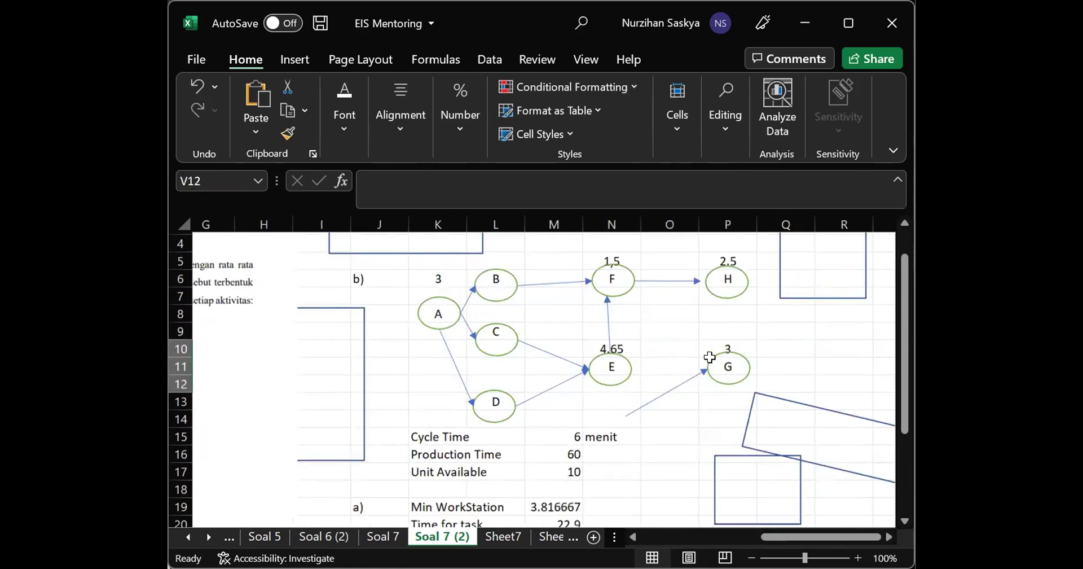
click(689, 333)
key(Right)
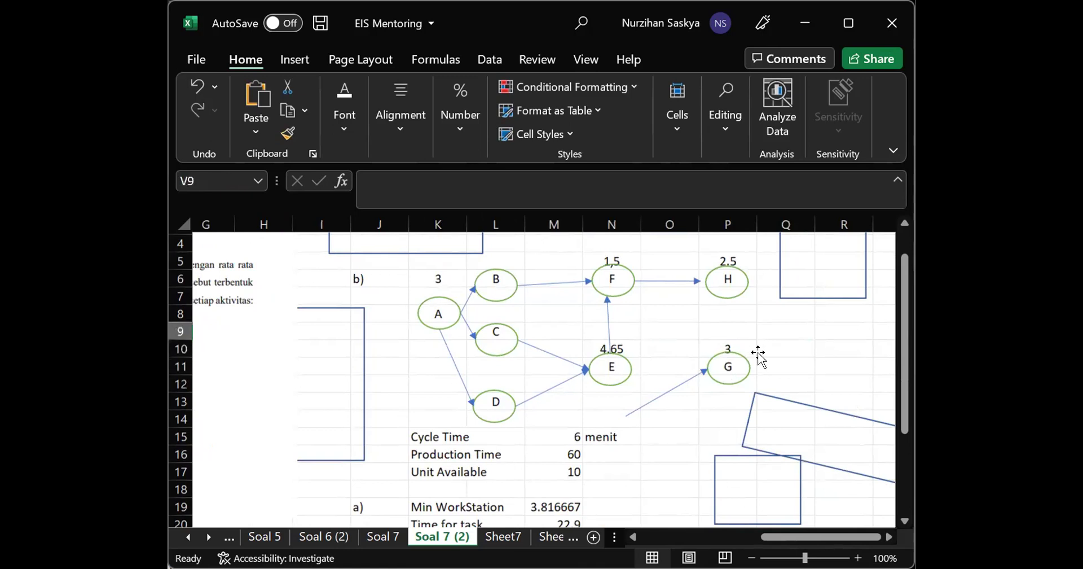
click(694, 418)
scroll(694, 419, right, 3)
scroll(694, 418, down, 3)
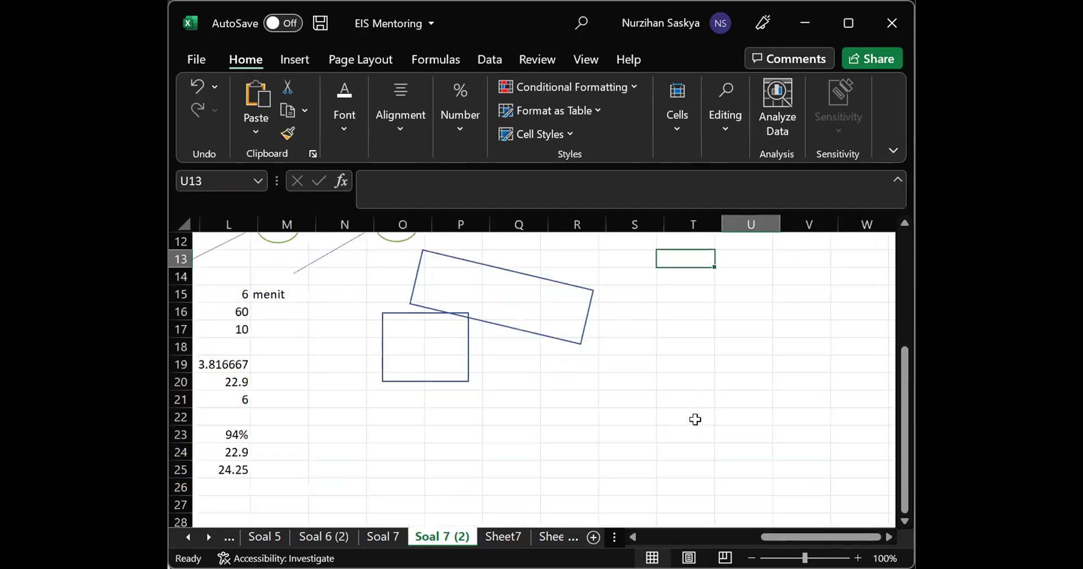
scroll(695, 419, up, 4)
drag(390, 398, 411, 436)
drag(422, 398, 397, 378)
drag(322, 261, 279, 243)
scroll(411, 380, down, 4)
scroll(411, 380, up, 4)
scroll(411, 379, left, 3)
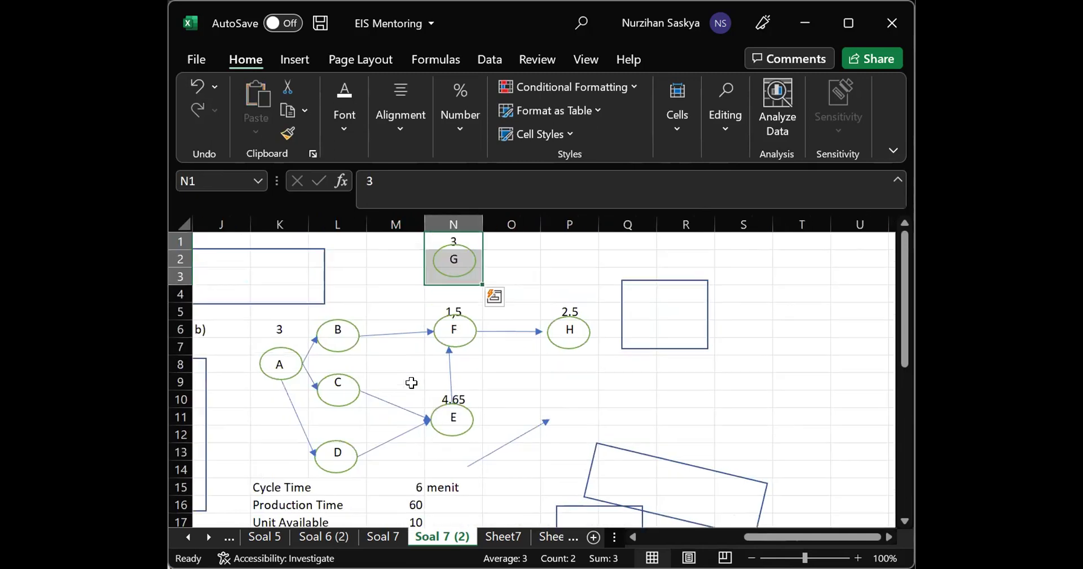
Move the loose arrow so that it runs from the upper right of oval B and attach its end to oval G's left side
click(499, 445)
drag(497, 443, 353, 324)
click(541, 248)
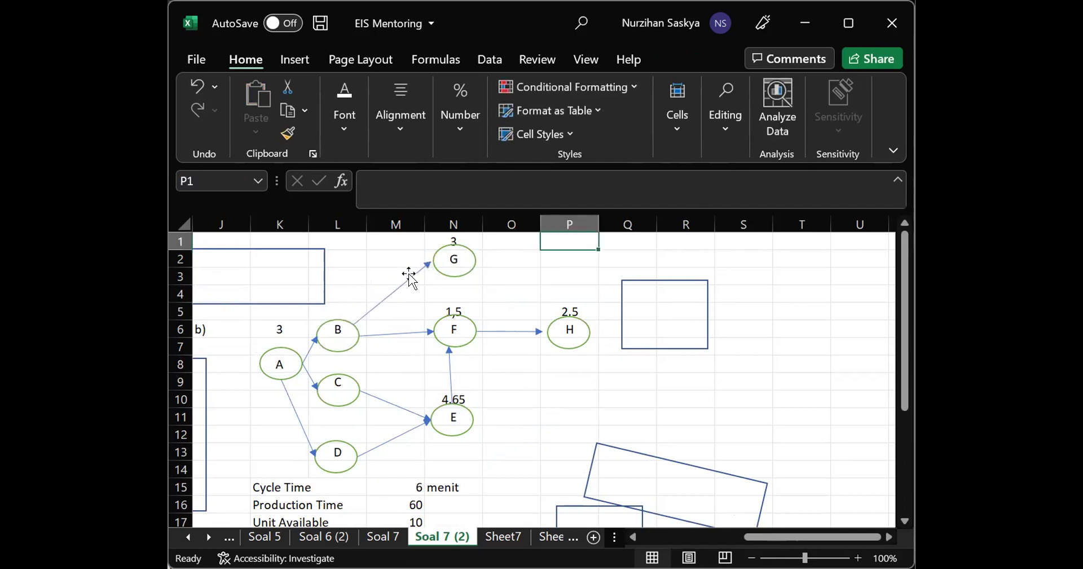
click(424, 265)
drag(432, 261, 433, 261)
click(547, 260)
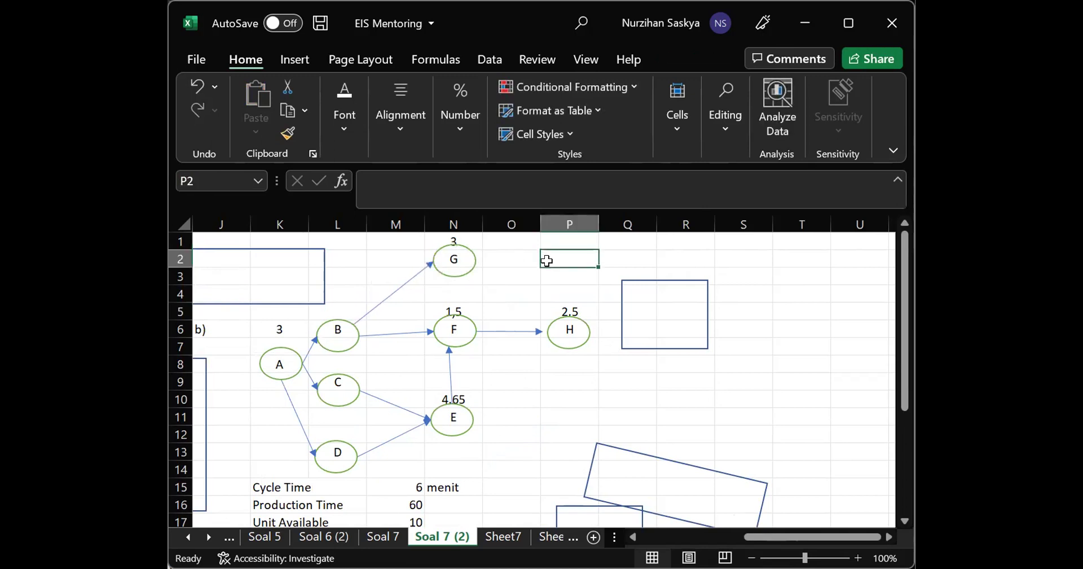
Check the activity table, then duplicate the F-to-H arrow and attach the copy from oval G's right side to oval H's upper left
scroll(306, 346, left, 3)
scroll(307, 347, down, 2)
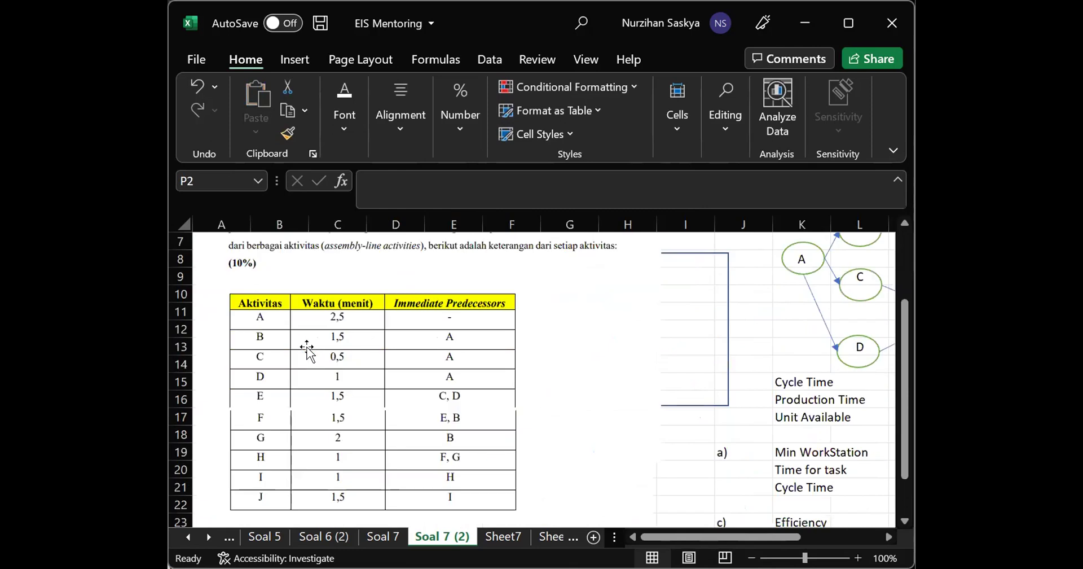
scroll(308, 347, up, 2)
scroll(307, 348, right, 2)
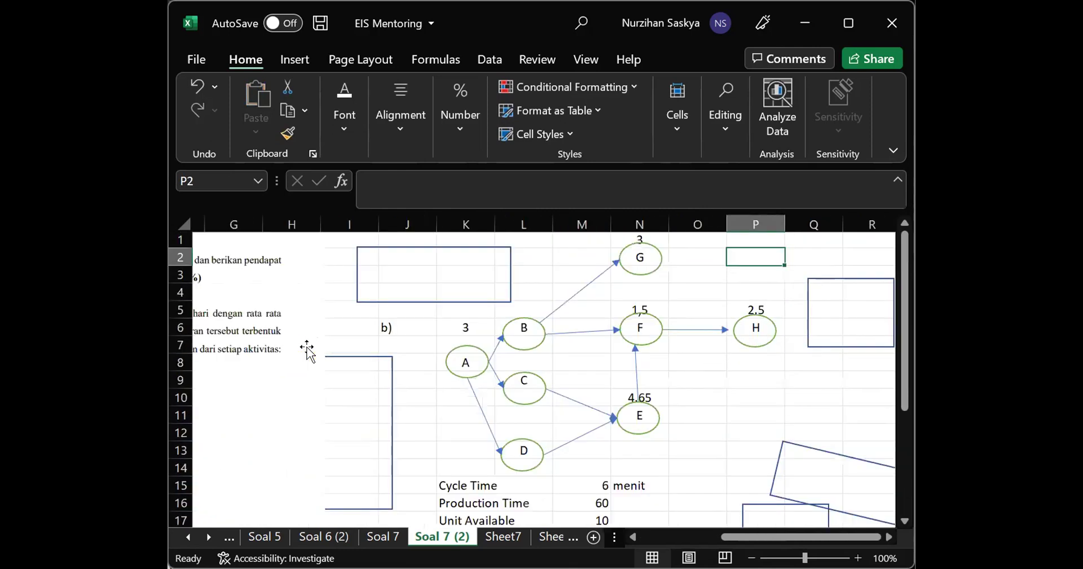
click(678, 332)
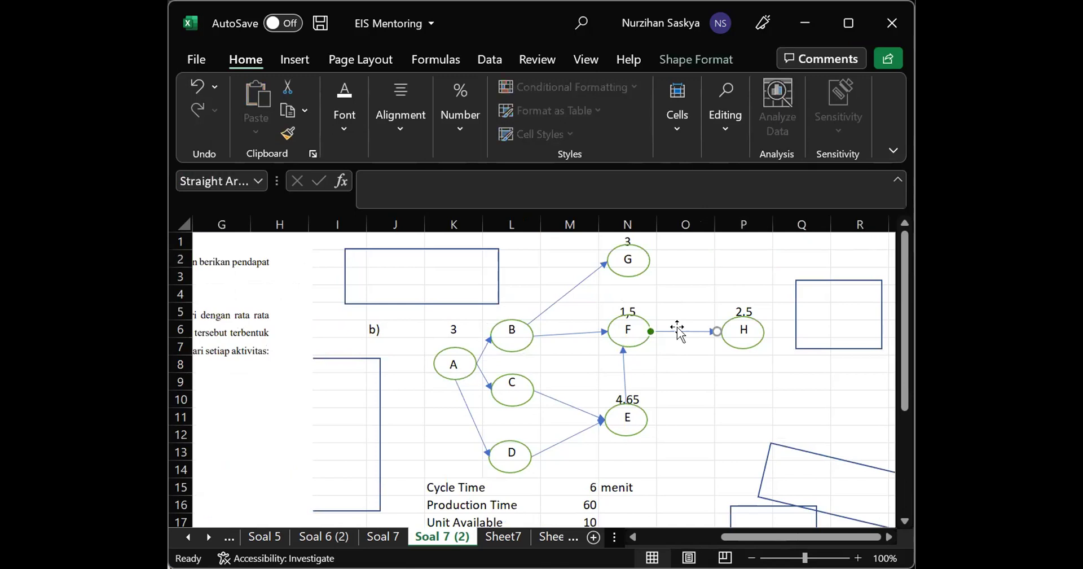
key(ctrl+c)
key(ctrl+v)
drag(664, 343, 651, 261)
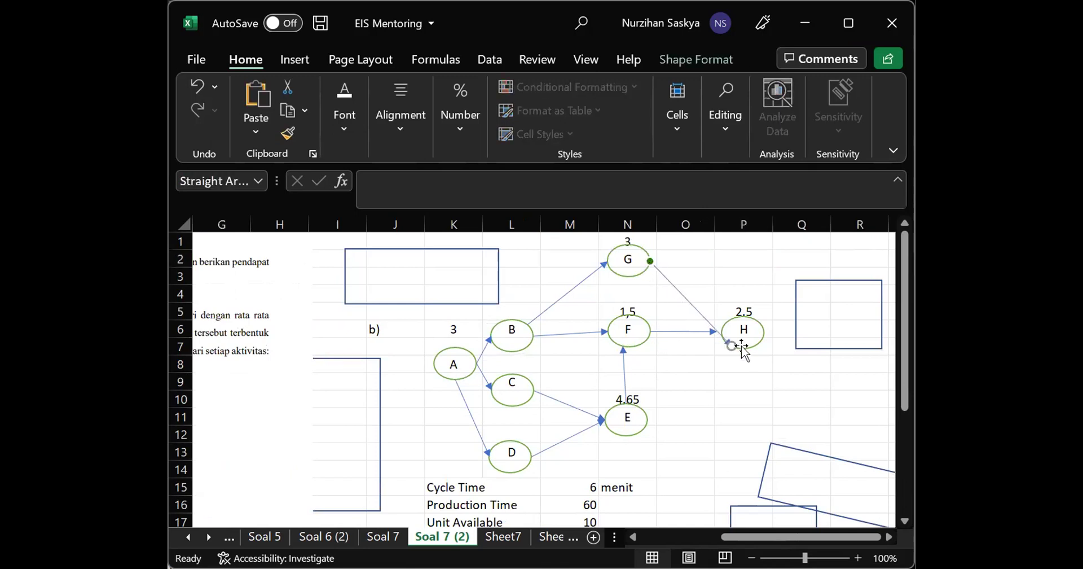
drag(724, 341, 725, 319)
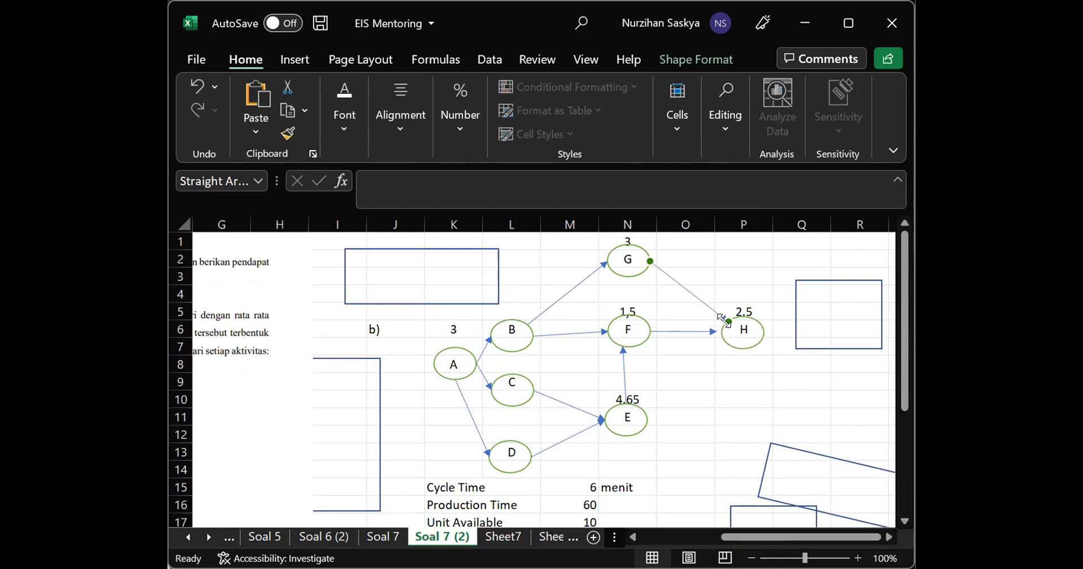
click(709, 378)
Check the activity table for the activities after H and try to duplicate node H with its label and time by copying its cells
scroll(710, 378, left, 3)
scroll(710, 378, down, 2)
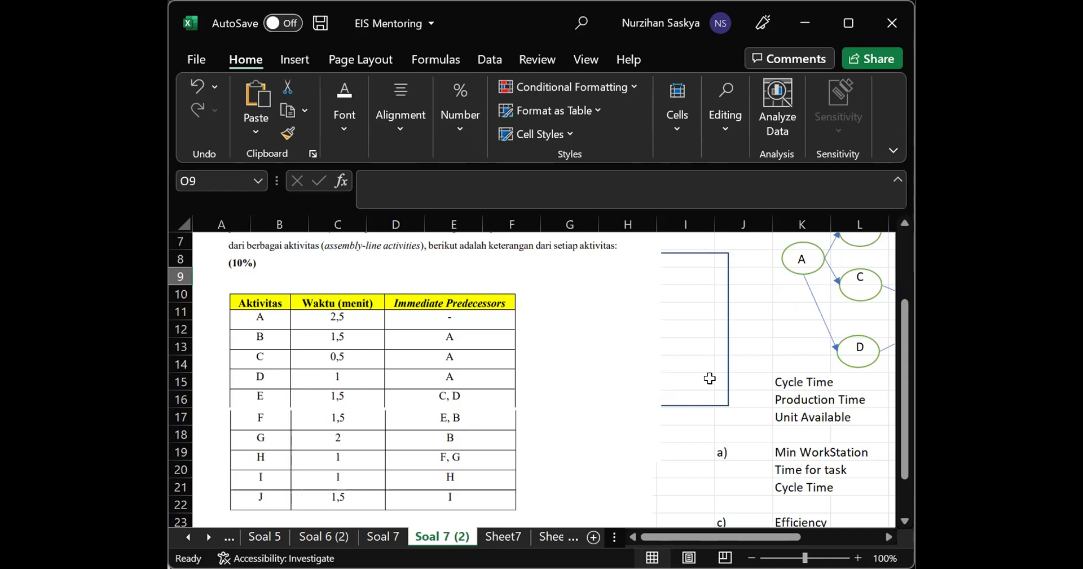
scroll(710, 378, right, 3)
scroll(710, 378, up, 2)
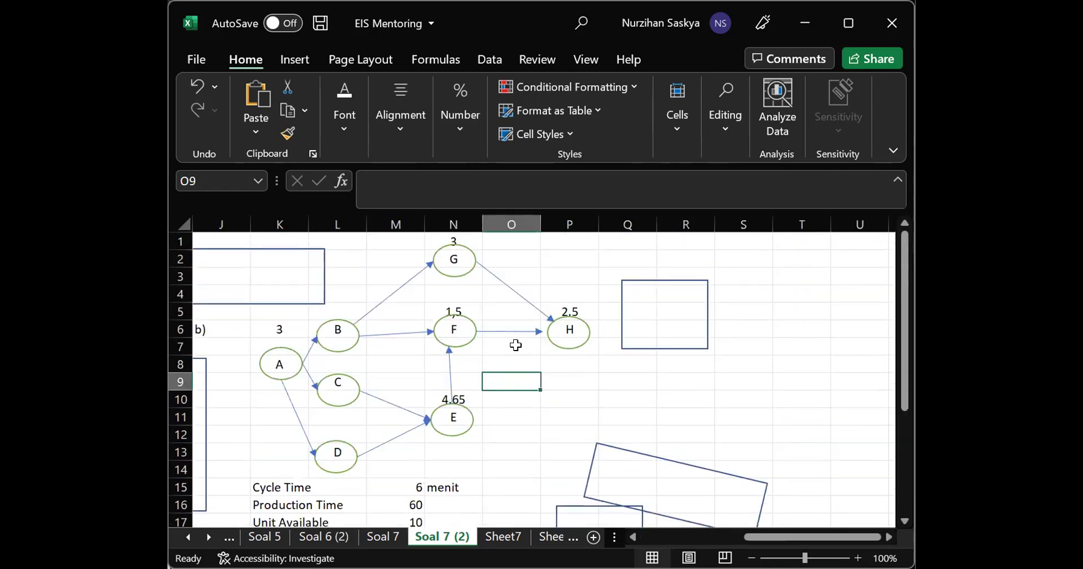
click(551, 294)
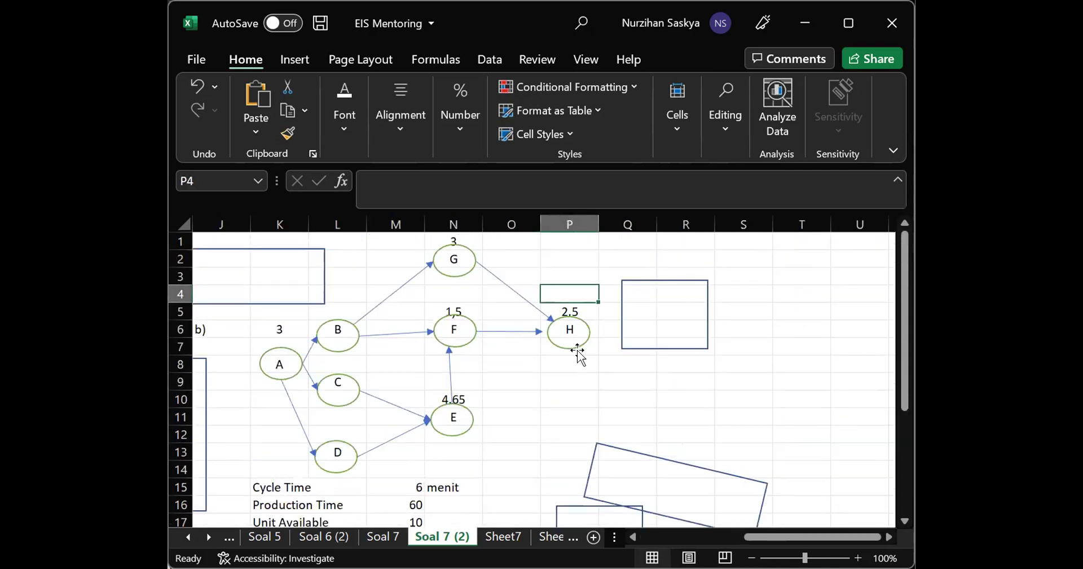
drag(602, 352, 566, 310)
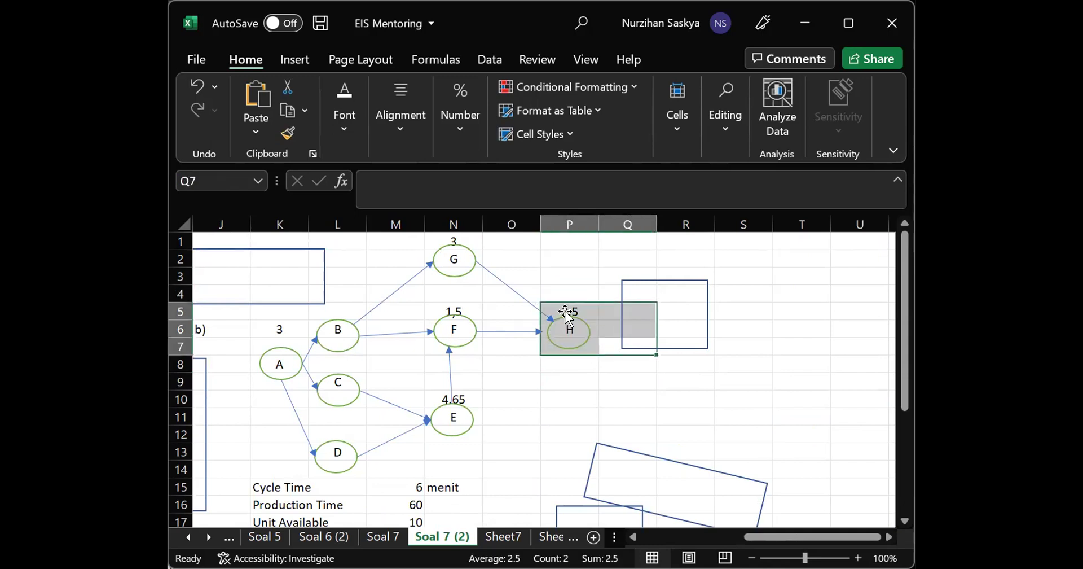
key(ctrl+c)
key(ctrl+v)
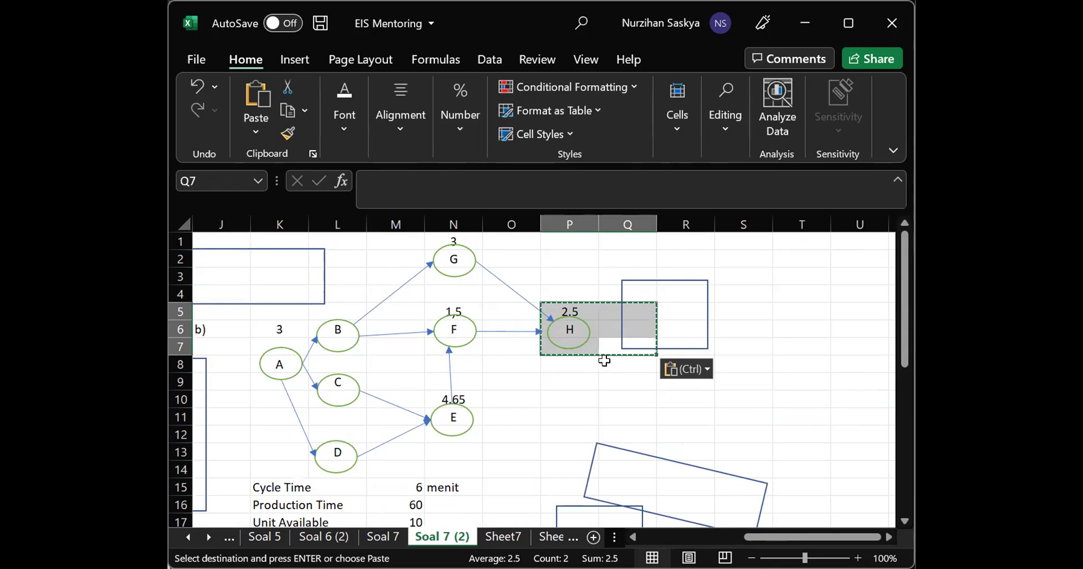
drag(618, 357, 663, 385)
key(ctrl+z)
click(565, 392)
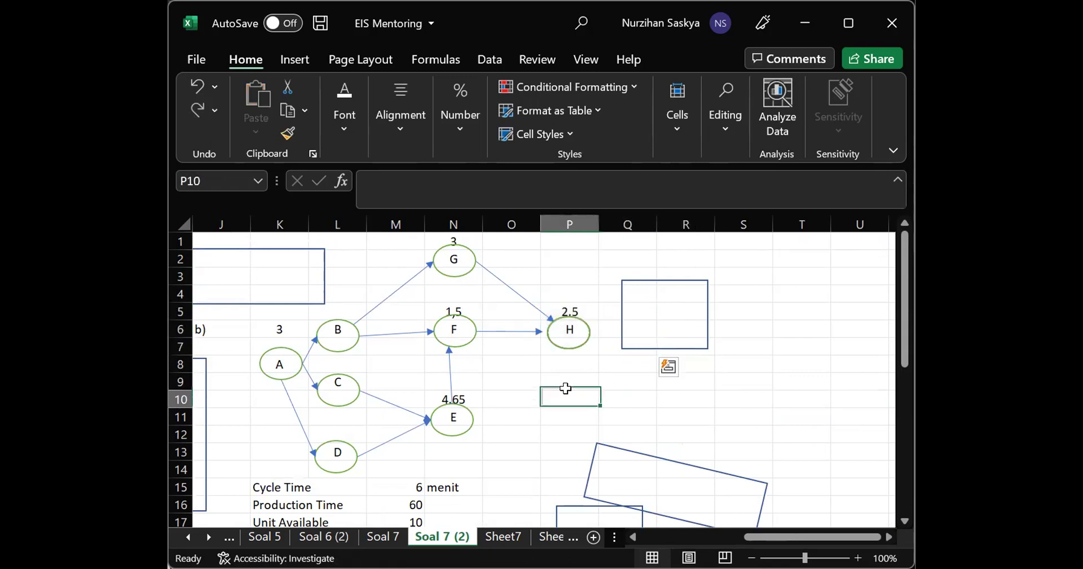
Duplicate oval H, place the copy in column Q level with H, and move the rectangle around it away to columns T and U
click(568, 322)
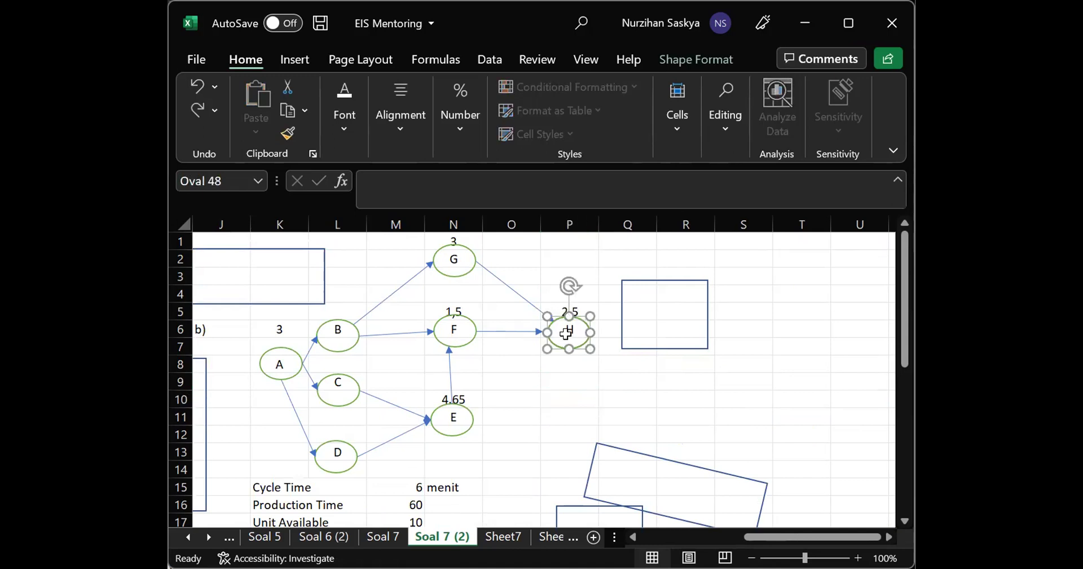
key(ctrl+c)
key(ctrl+v)
drag(590, 342, 644, 341)
click(590, 361)
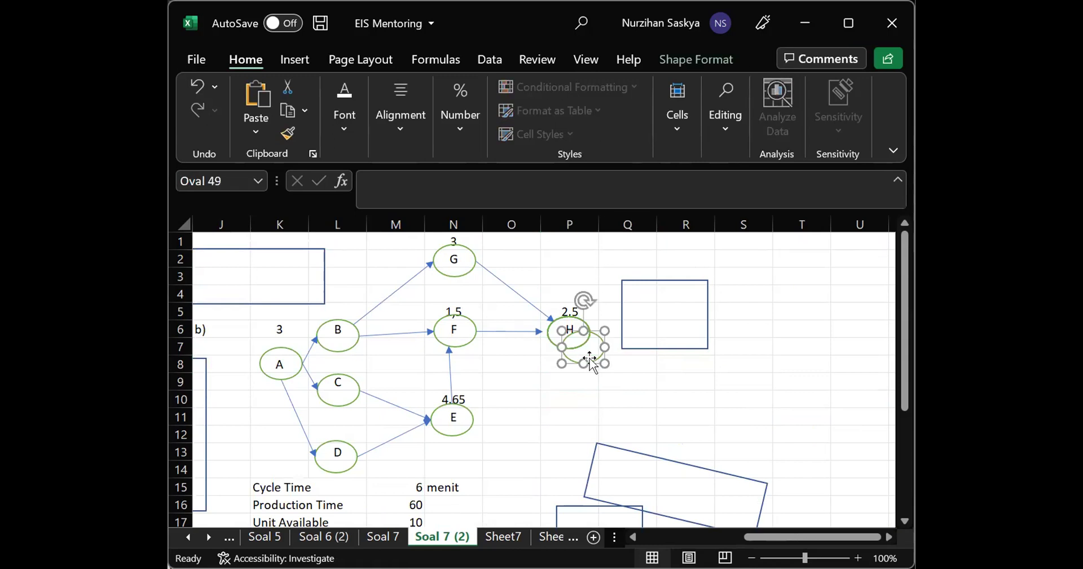
drag(593, 367, 654, 351)
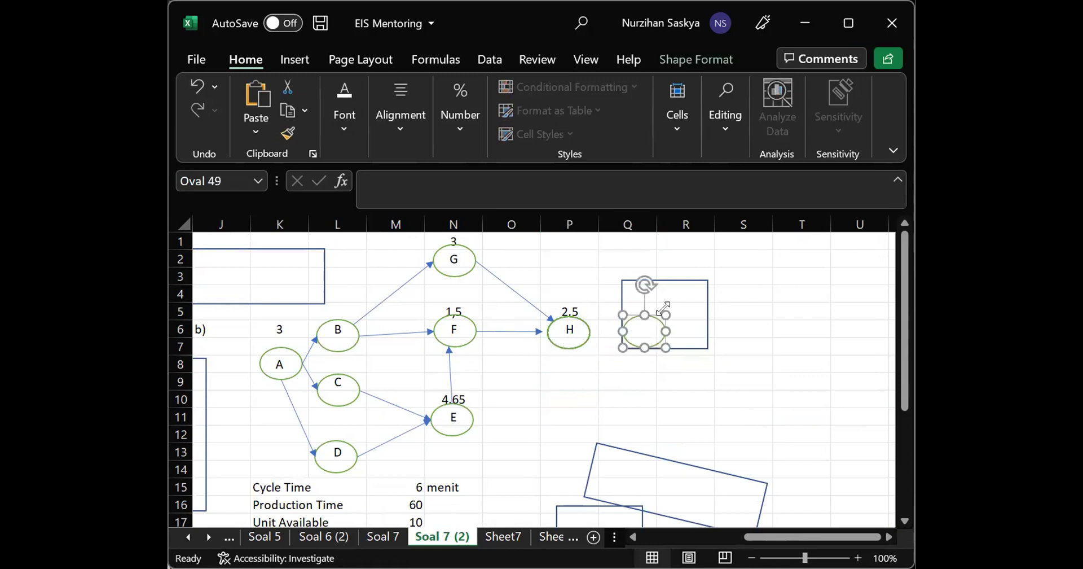
drag(673, 282, 840, 271)
Duplicate the F-to-H arrow and attach the copy from oval H's right side to the left side of the empty oval in column Q
click(516, 332)
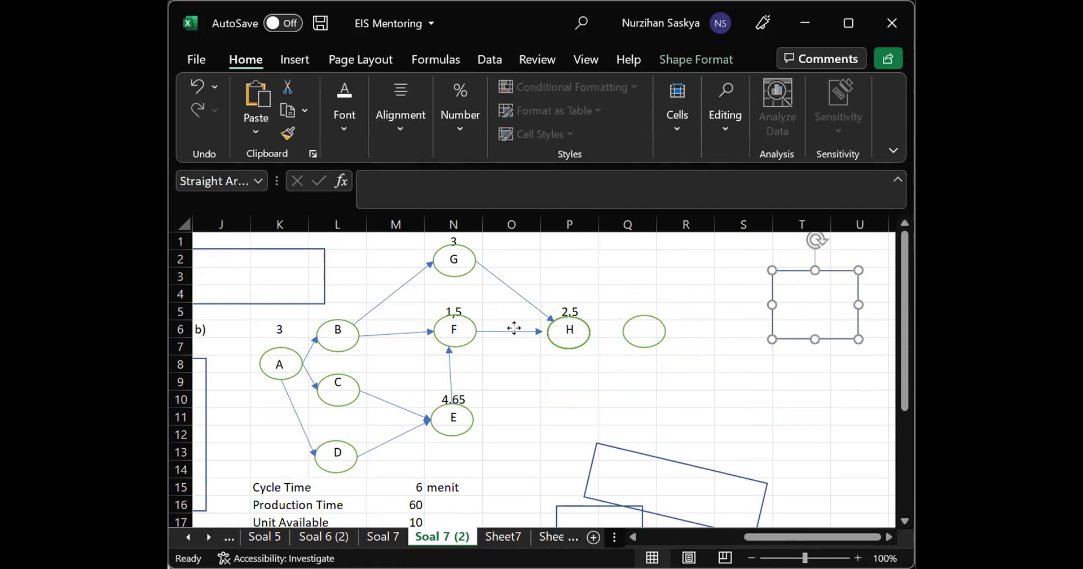
drag(517, 335, 623, 332)
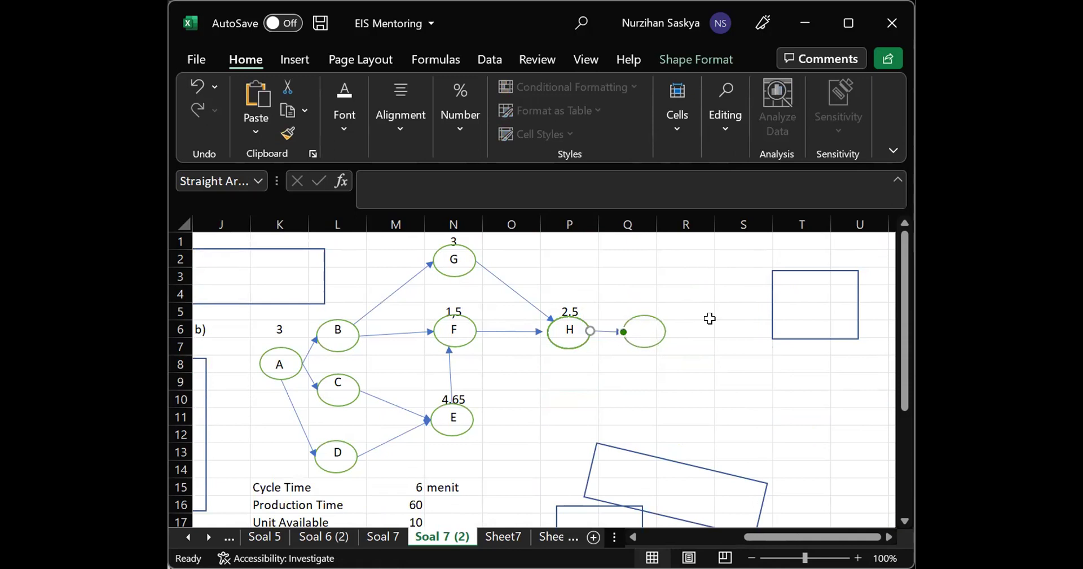
click(731, 338)
Check the activity table, then duplicate the column Q oval together with its incoming arrow and place the copy level with it around columns R and S
scroll(332, 422, down, 2)
scroll(333, 423, left, 5)
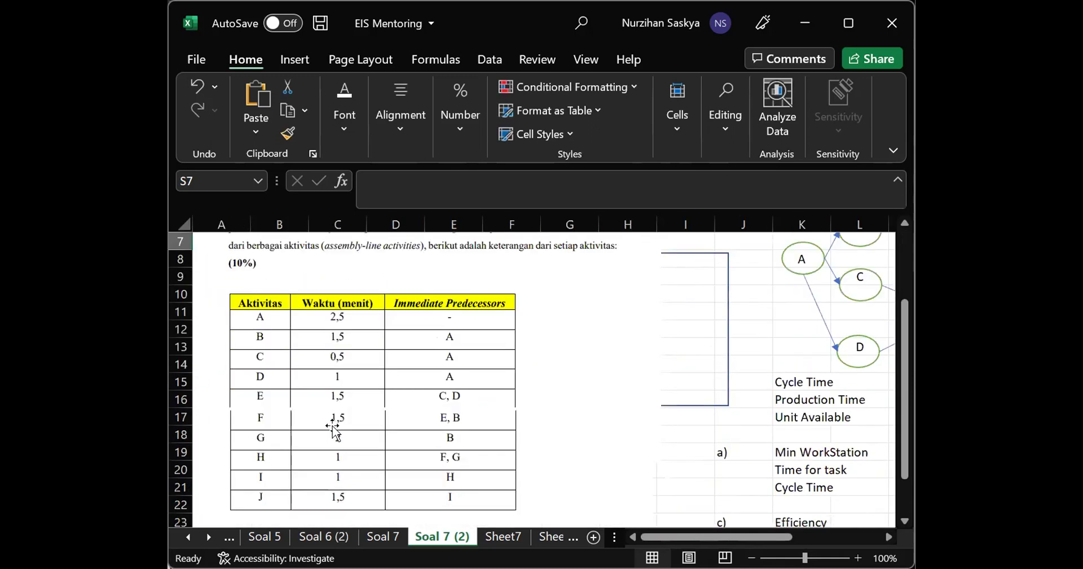
scroll(333, 426, up, 1)
scroll(333, 426, right, 5)
scroll(333, 427, up, 2)
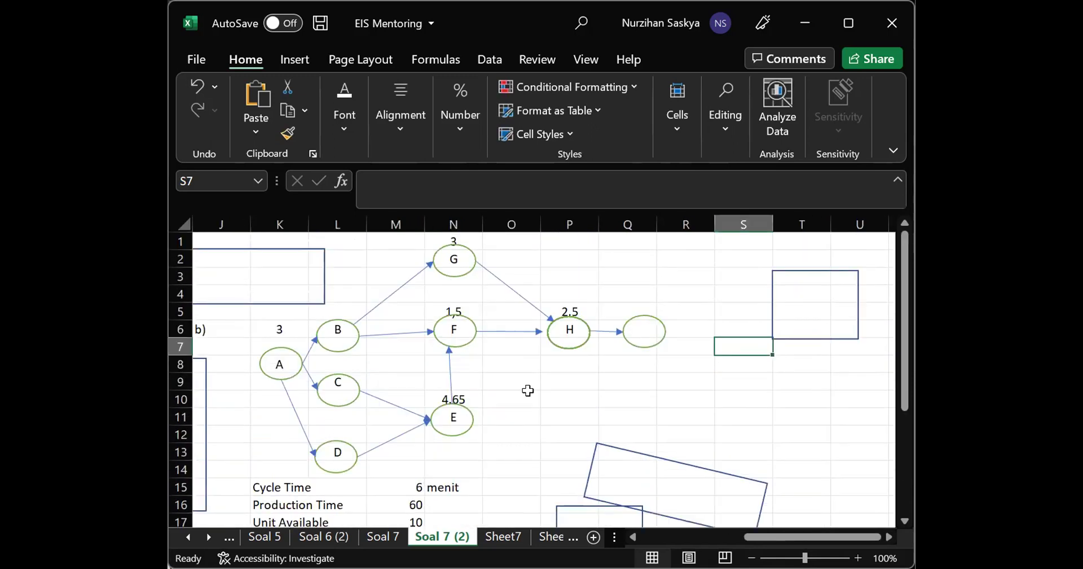
scroll(528, 390, right, 2)
click(447, 331)
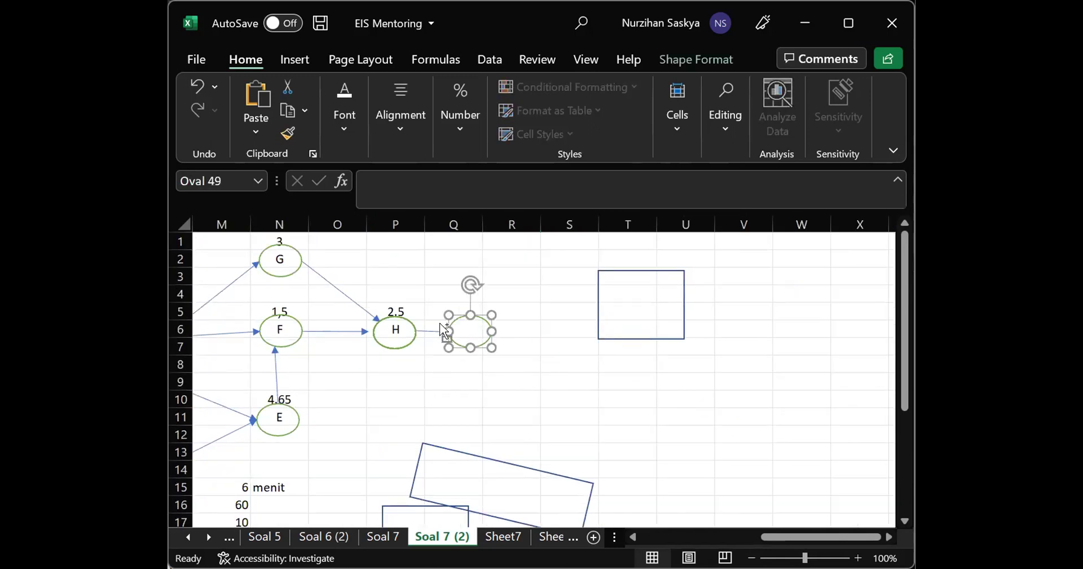
mouse_move(423, 327)
mouse_down()
mouse_move(437, 341)
mouse_move(543, 331)
mouse_up()
key(ctrl+z)
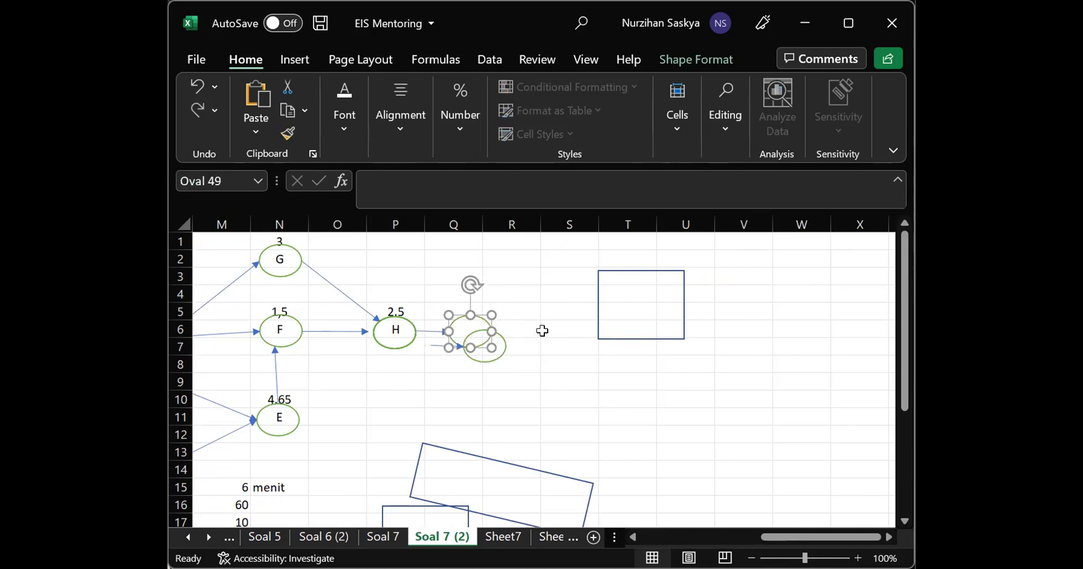
key(ctrl+z)
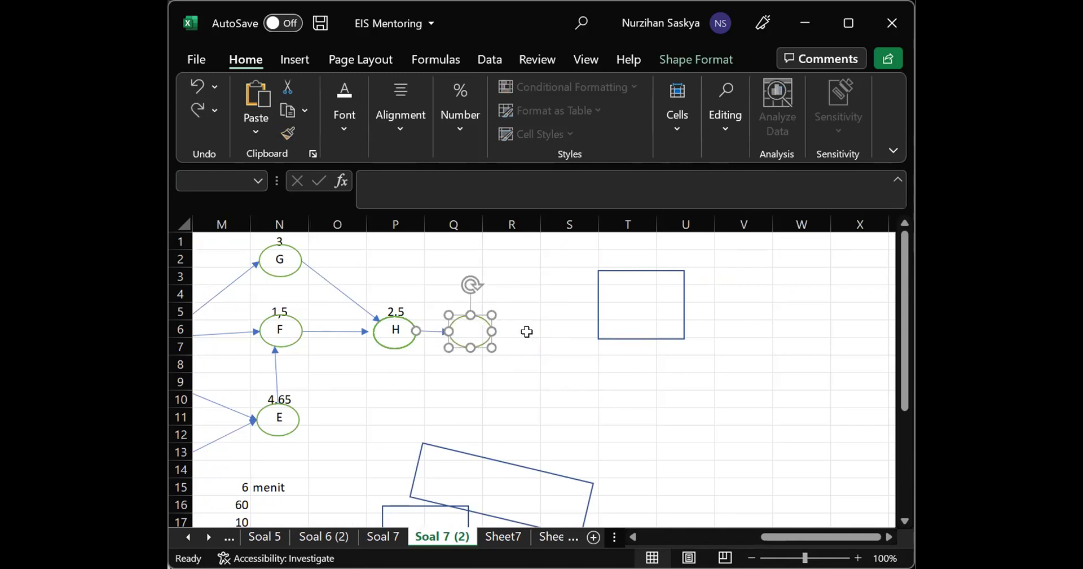
key(ctrl+y)
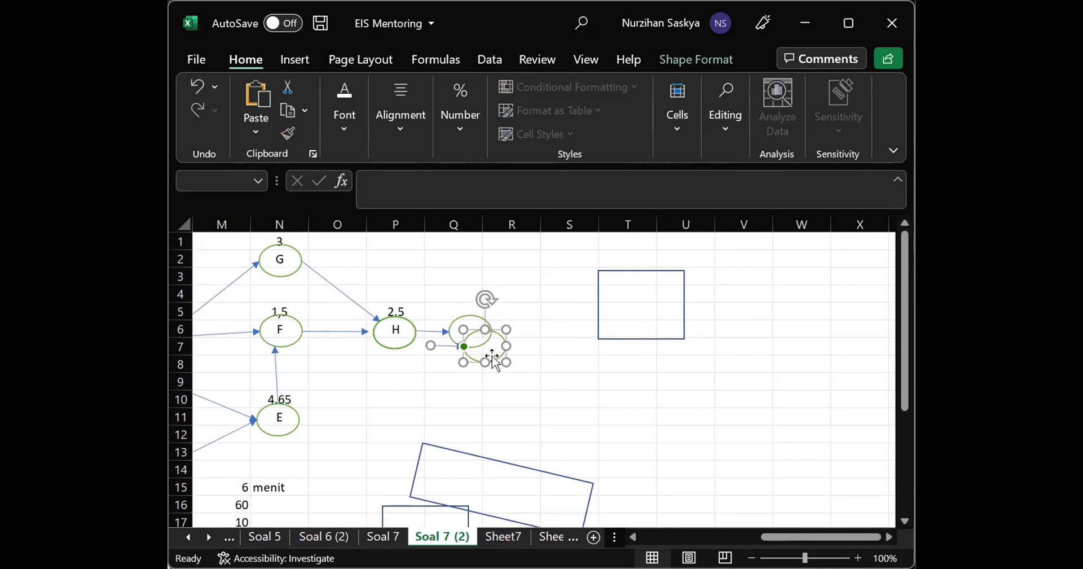
drag(492, 356, 554, 342)
Enter I as the label of the oval after H in cell Q6, then try J there instead
click(476, 330)
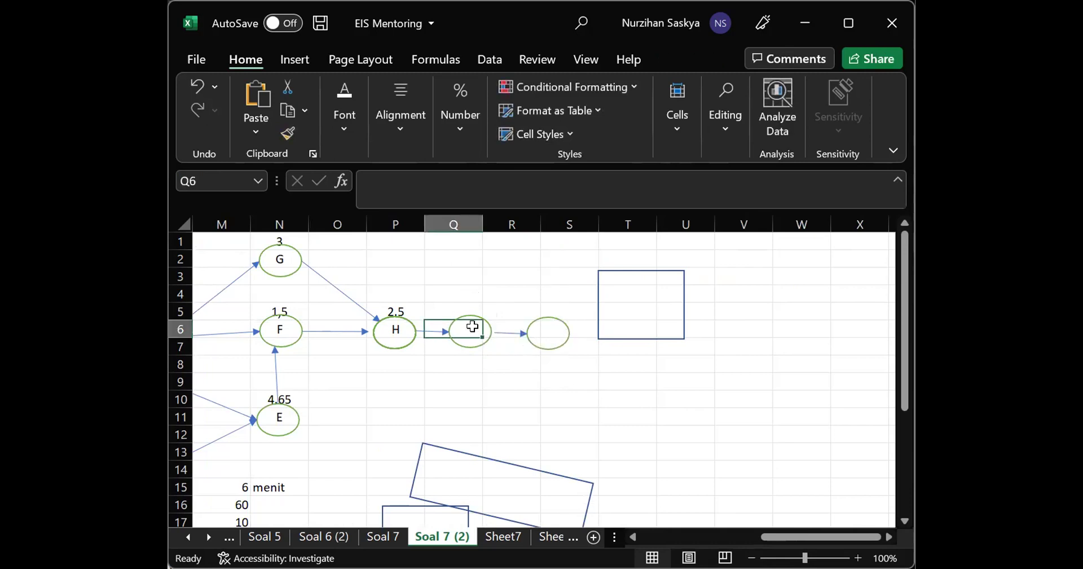
text(I)
key(Return)
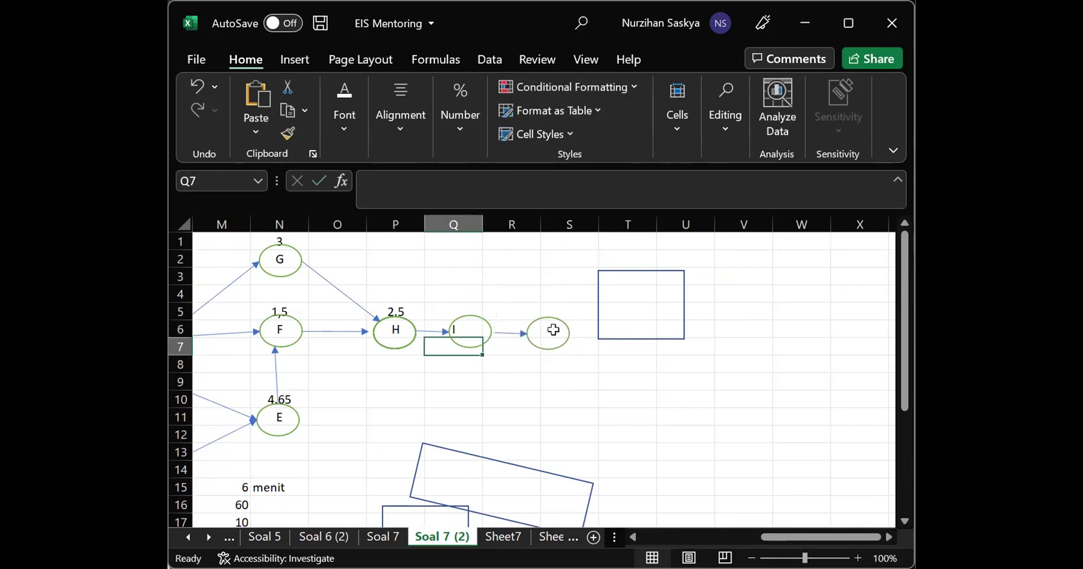
click(554, 330)
click(460, 327)
text(J)
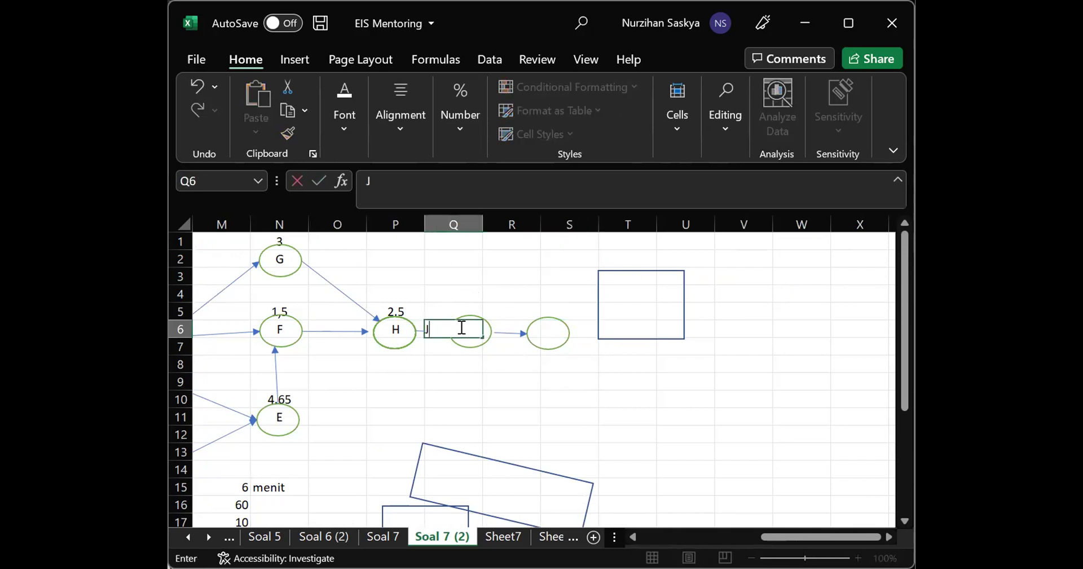
key(Return)
Check the last rows of the activity table and label the oval after H as I in cell Q6
scroll(461, 327, left, 6)
scroll(461, 330, down, 4)
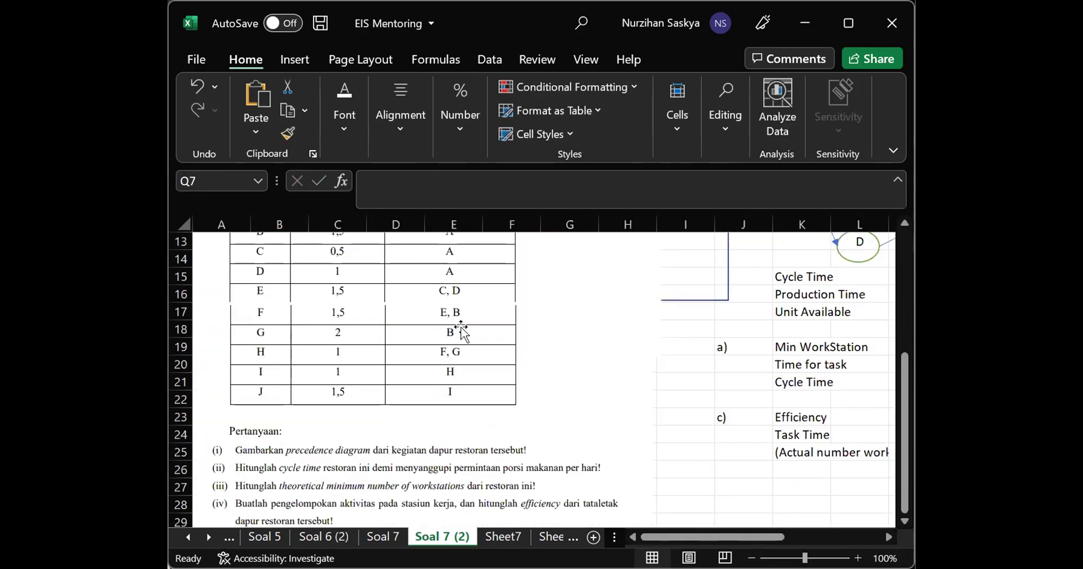
scroll(461, 327, up, 3)
scroll(459, 326, right, 2)
scroll(459, 323, left, 2)
scroll(458, 299, right, 4)
click(467, 268)
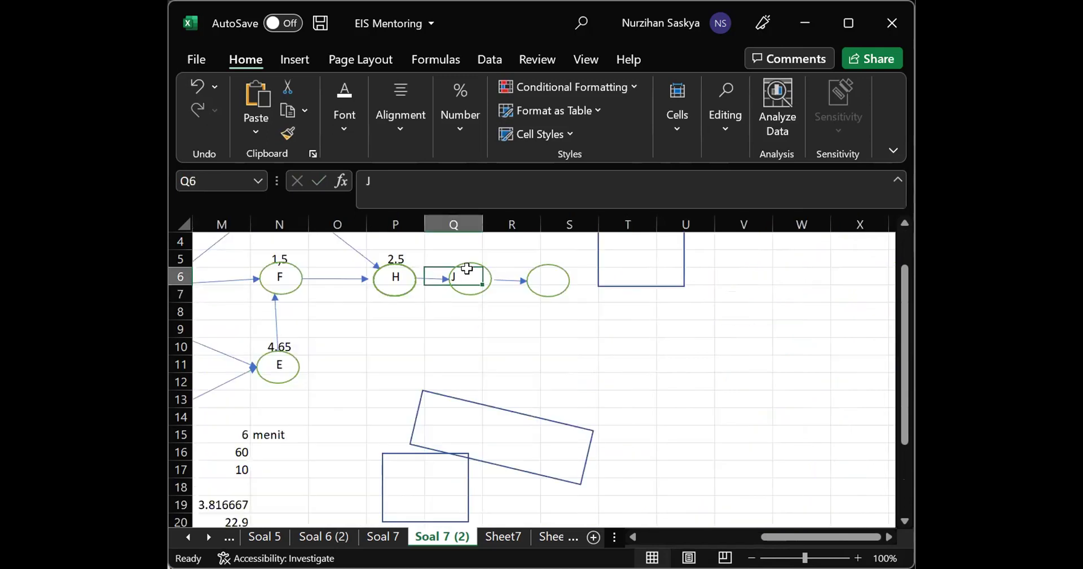
text(I)
Label the last oval of the precedence diagram J in cell S6
click(552, 277)
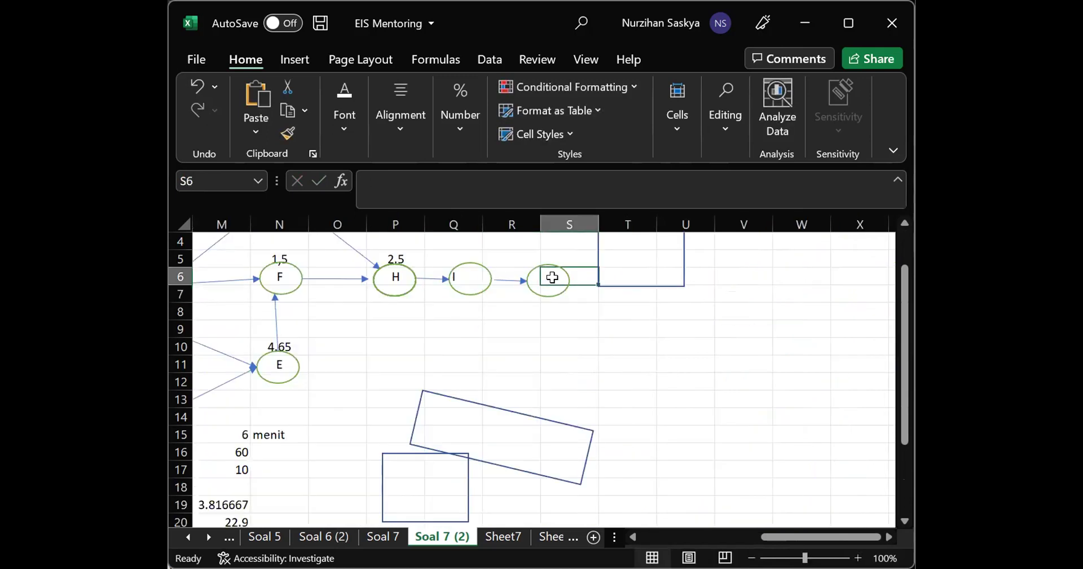
text(I)
key(Return)
text(J)
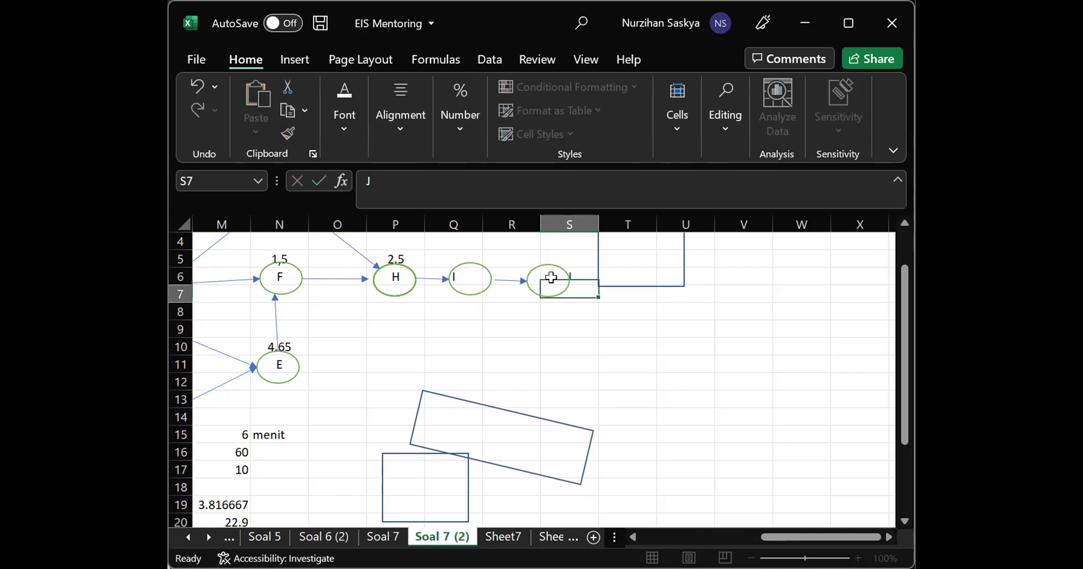
click(552, 277)
Right-align the I label in Q6 and left-align the J label in S6 so that both sit inside their ovals
mouse_move(450, 274)
mouse_down()
mouse_move(484, 271)
mouse_move(466, 273)
mouse_up()
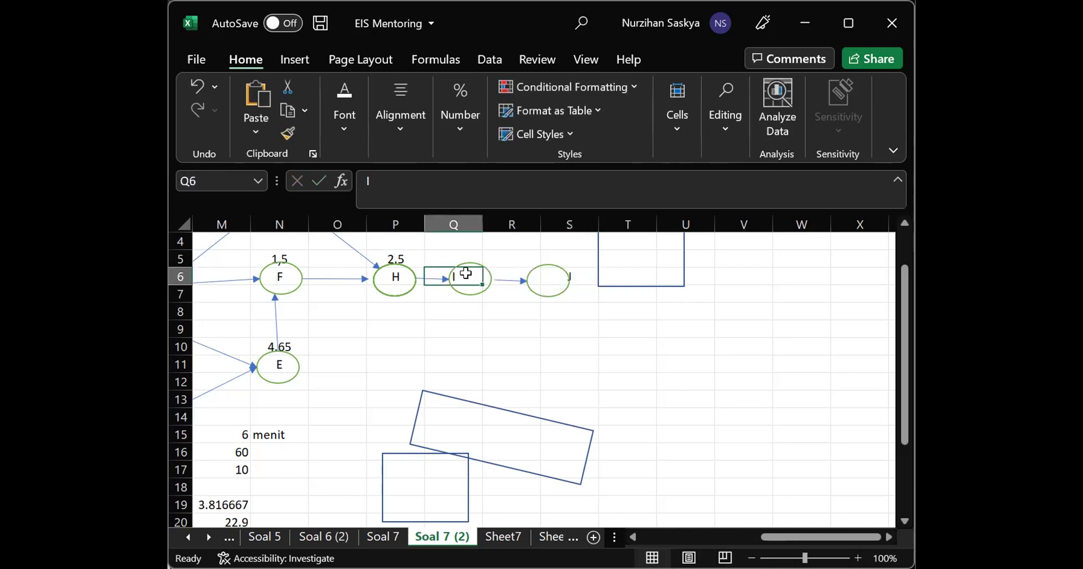
click(424, 107)
click(433, 209)
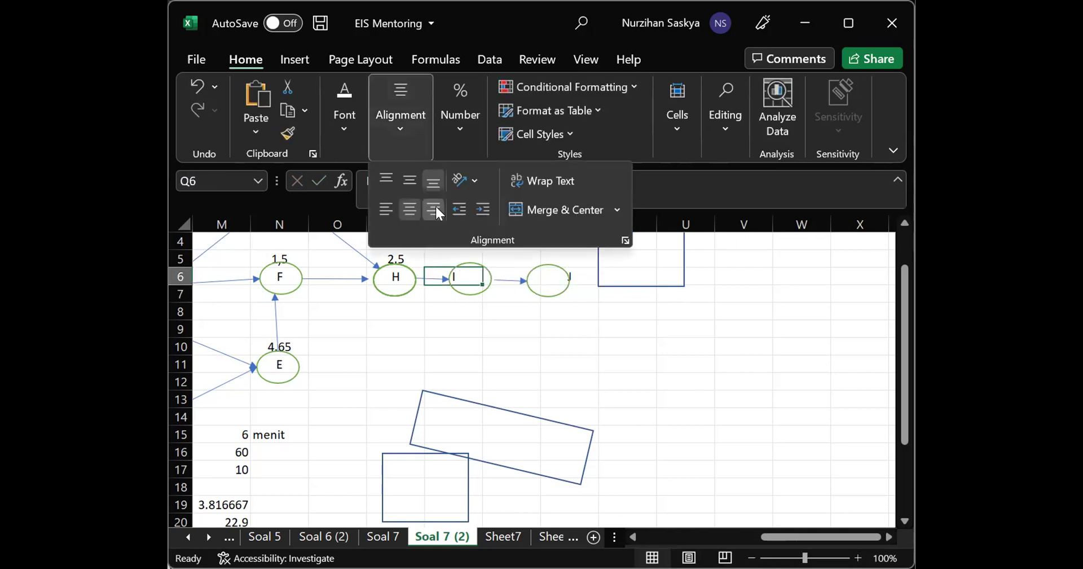
click(587, 275)
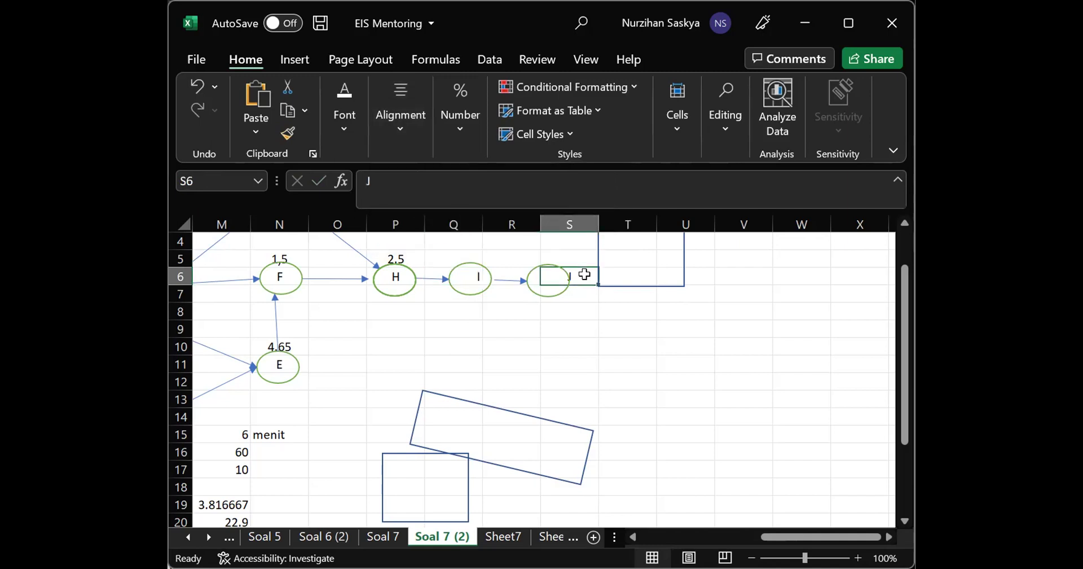
click(393, 127)
click(388, 210)
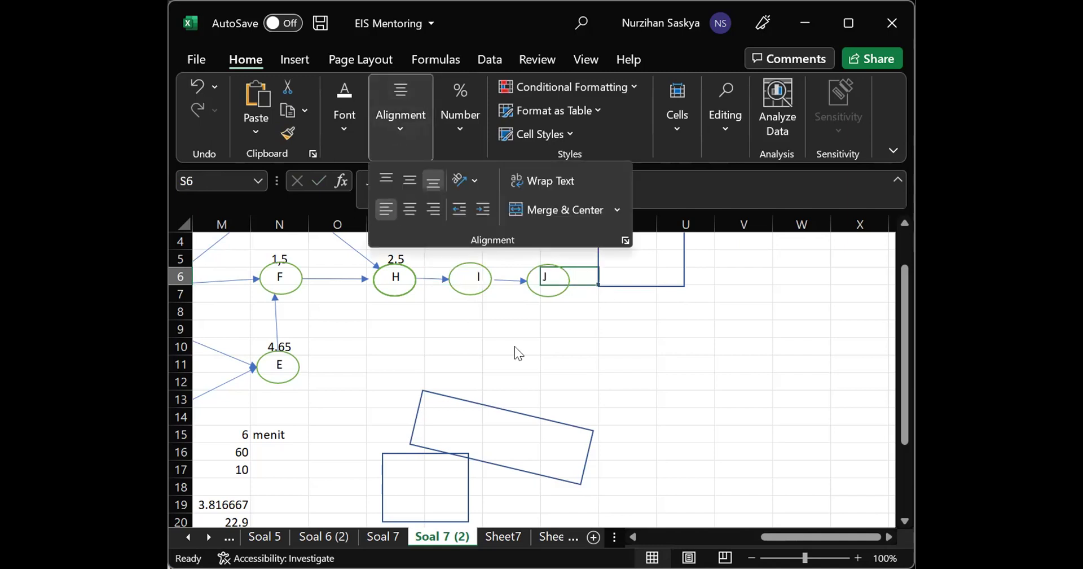
click(514, 346)
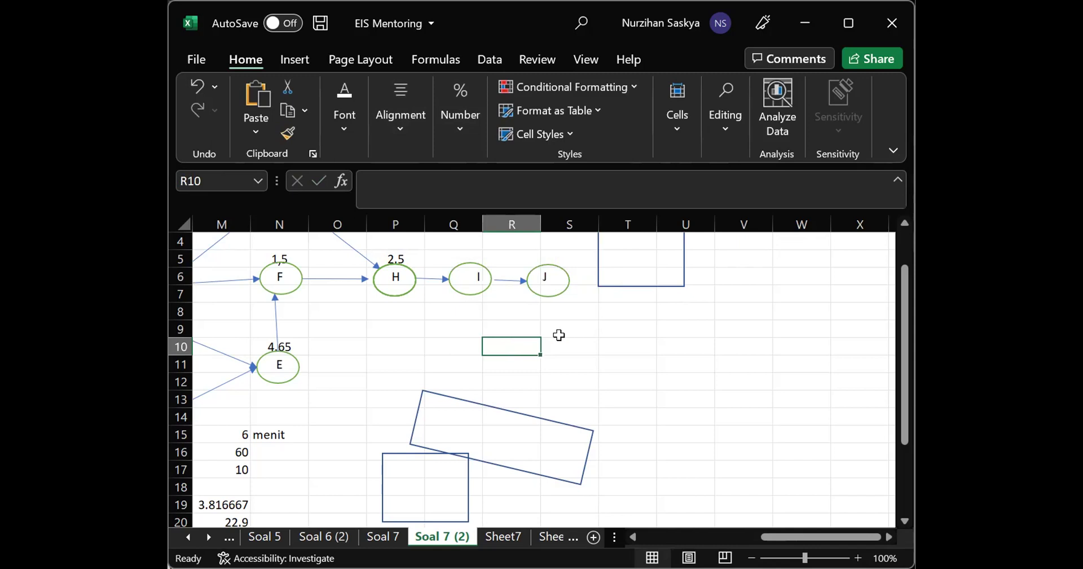
Read questions (i) to (iv) below the activity table and examine the copied cycle time, workstation and efficiency calculations
scroll(559, 335, left, 4)
scroll(559, 335, down, 3)
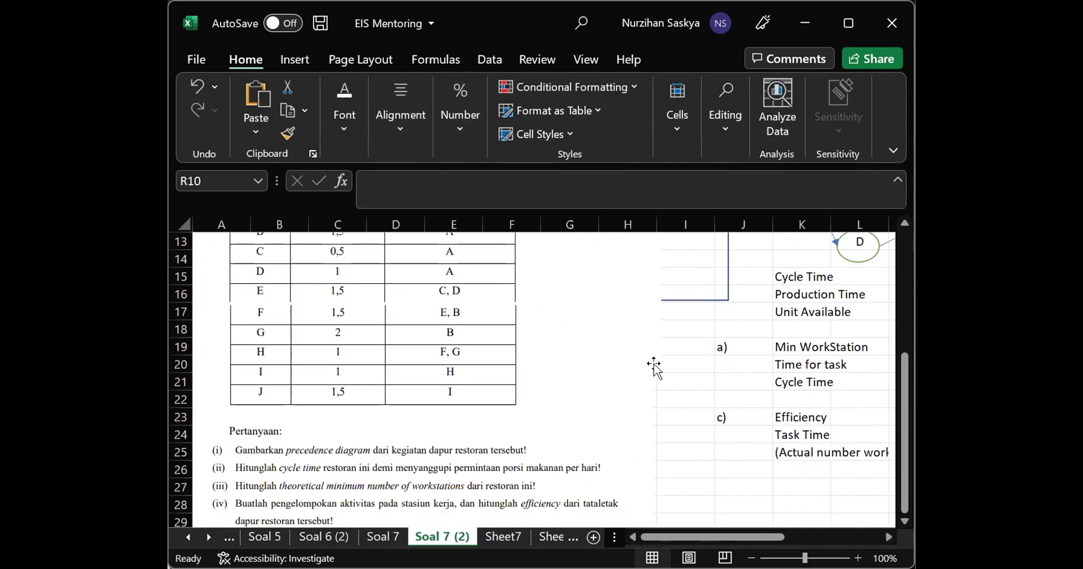
scroll(654, 366, up, 1)
scroll(654, 366, down, 1)
scroll(654, 366, down, 1)
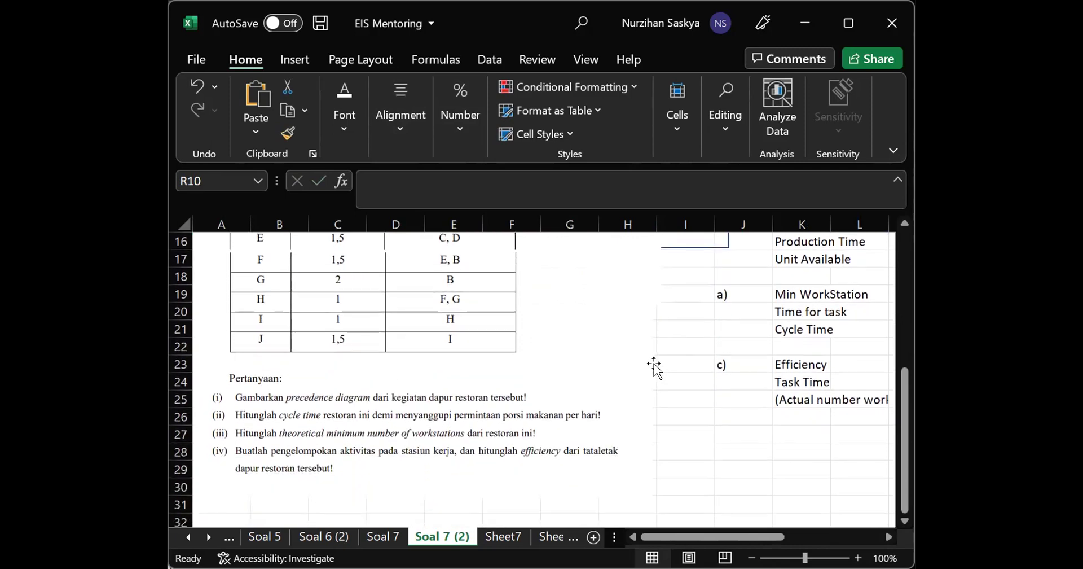
scroll(654, 365, right, 1)
scroll(654, 365, up, 1)
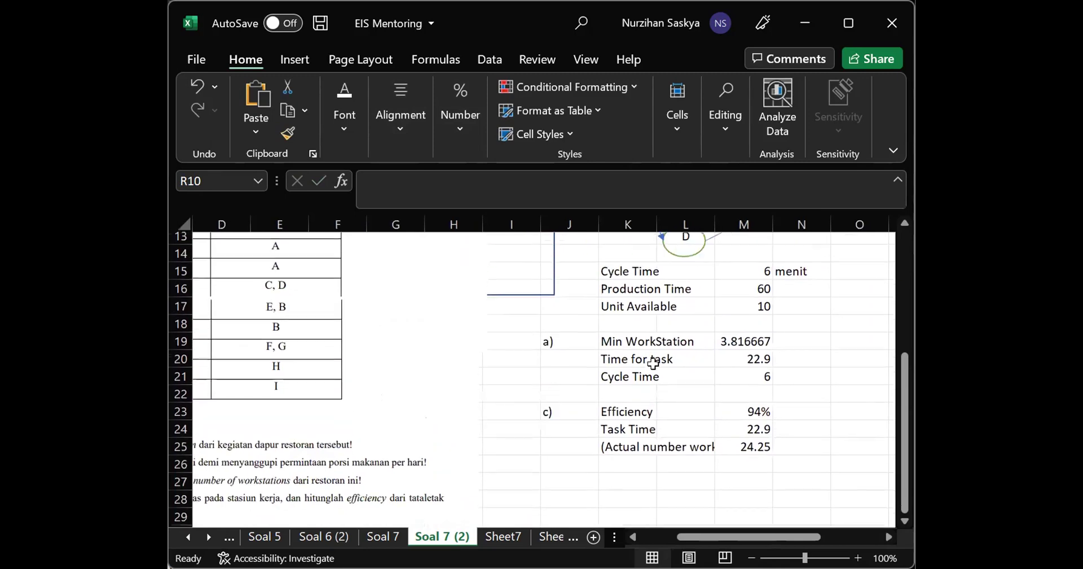
scroll(653, 364, right, 2)
Note the cycle time formula "Product Time/Unit Available" in cell O15 beside the Cycle Time row
click(695, 270)
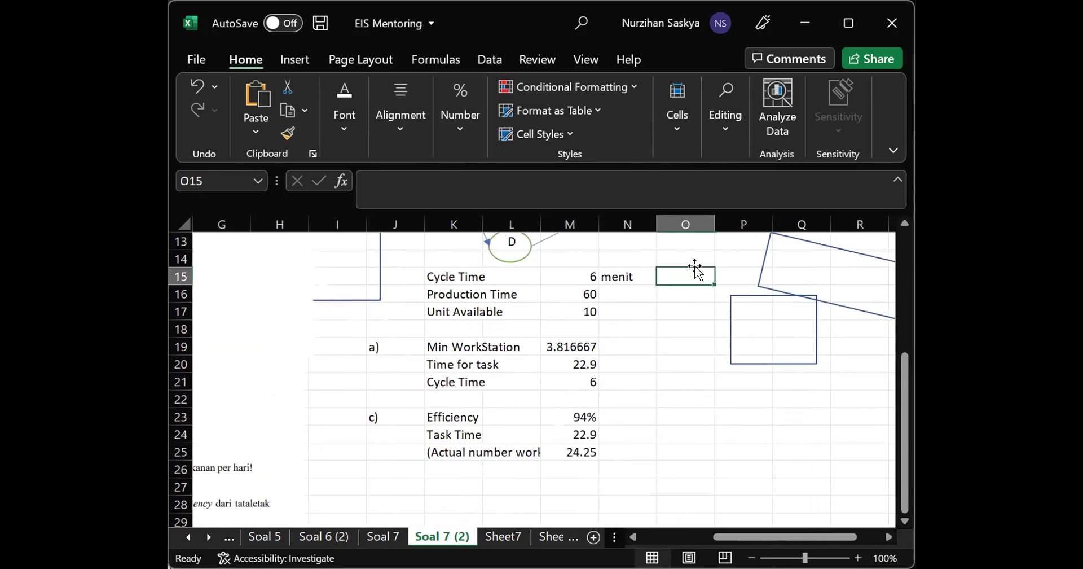
text(P)
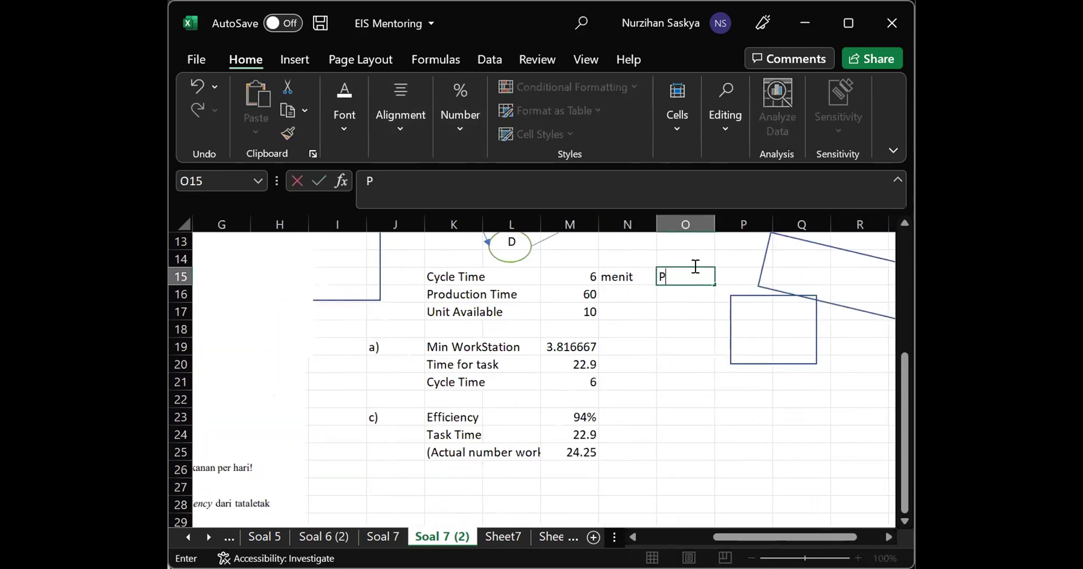
text(roduct Time)
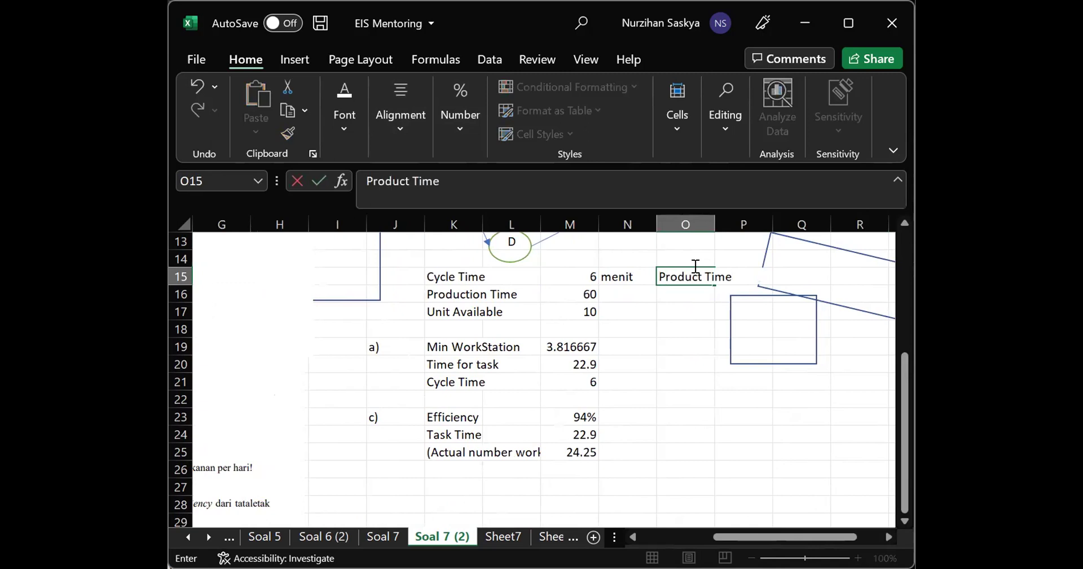
text(/Unit Available)
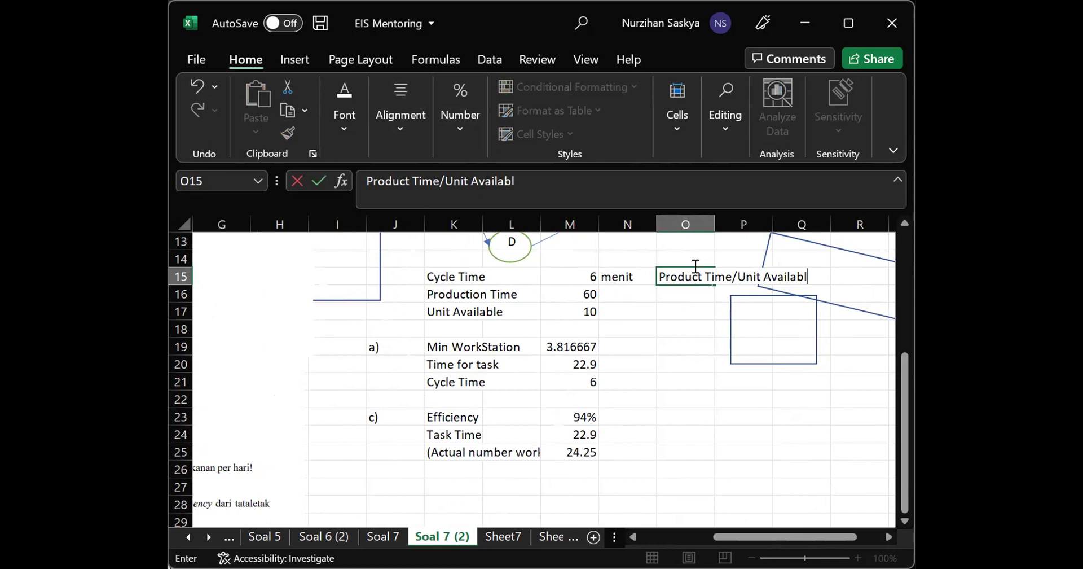
key(Return)
click(647, 329)
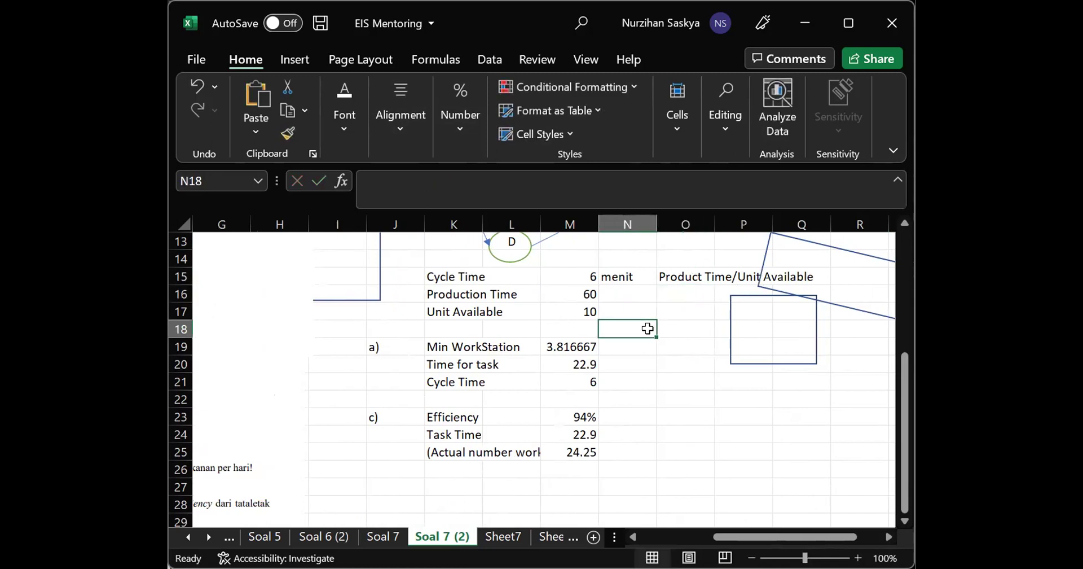
Compare the restaurant's operating hours, daily orders and activity times with the precedence diagram and the cycle time inputs
scroll(647, 329, left, 3)
scroll(648, 328, up, 3)
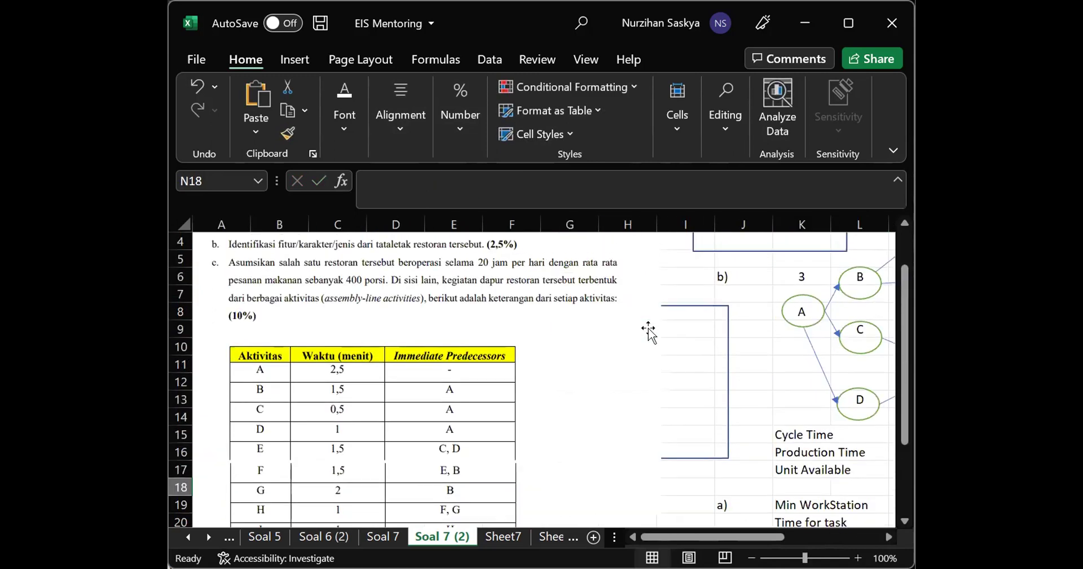
scroll(648, 330, down, 2)
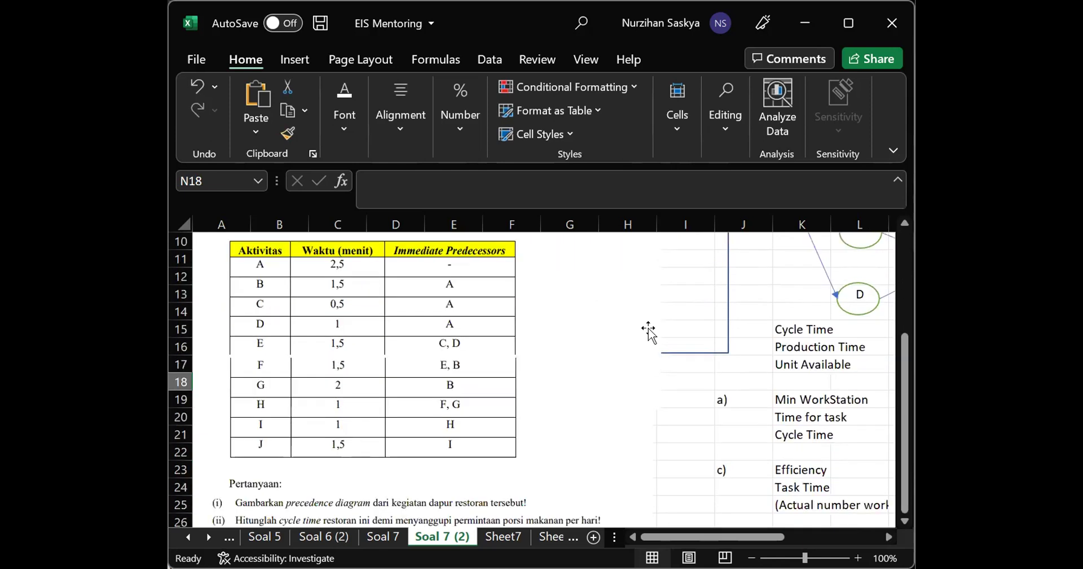
scroll(649, 330, right, 2)
scroll(649, 331, up, 3)
scroll(648, 330, right, 1)
scroll(648, 330, down, 3)
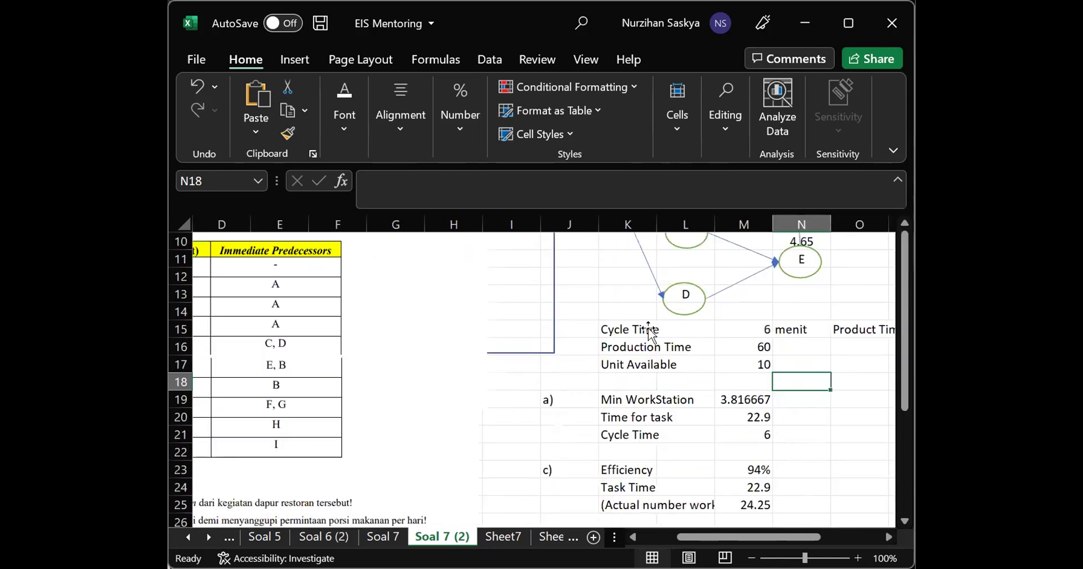
scroll(648, 331, up, 2)
scroll(648, 330, right, 2)
scroll(648, 330, right, 1)
scroll(648, 330, up, 3)
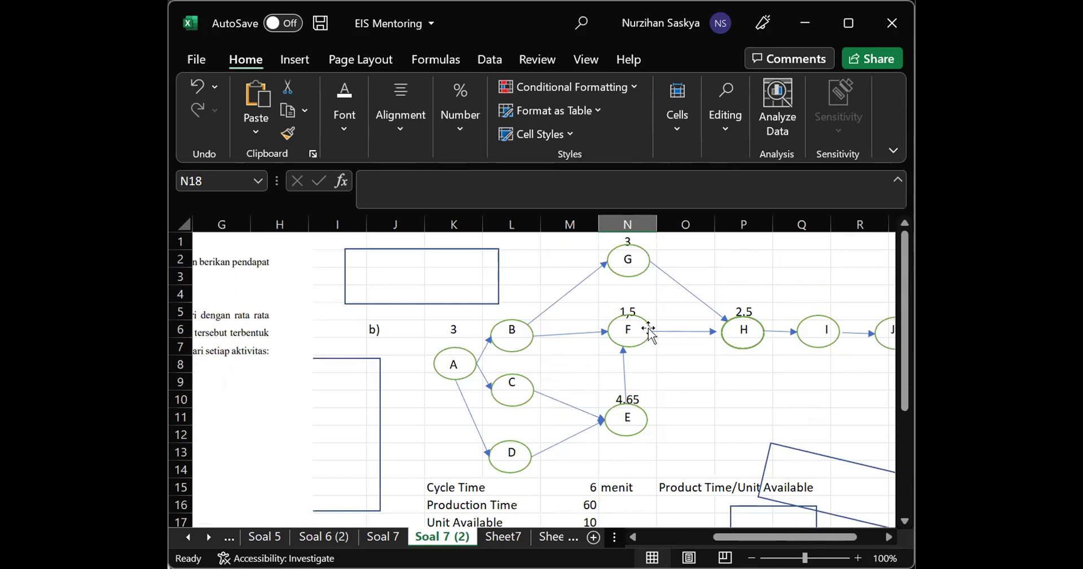
scroll(648, 330, left, 3)
scroll(527, 416, right, 3)
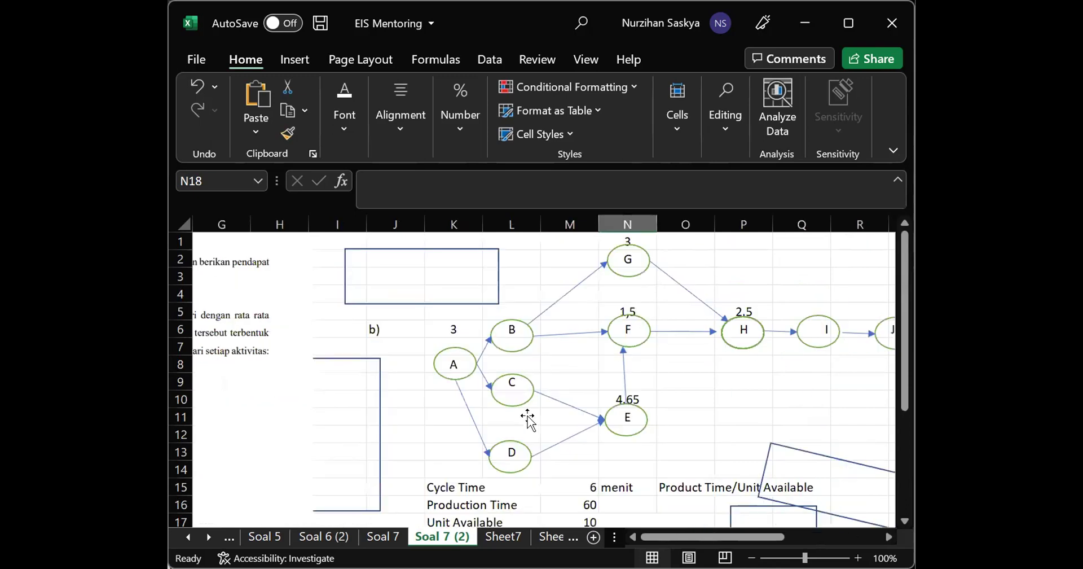
scroll(528, 416, left, 3)
scroll(527, 416, down, 2)
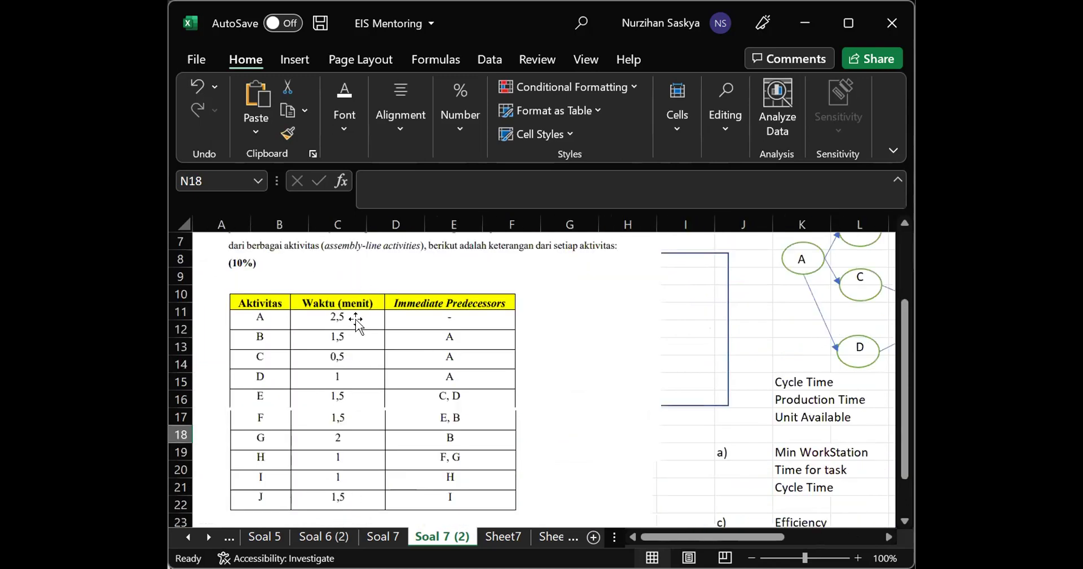
scroll(387, 321, up, 3)
scroll(387, 321, right, 3)
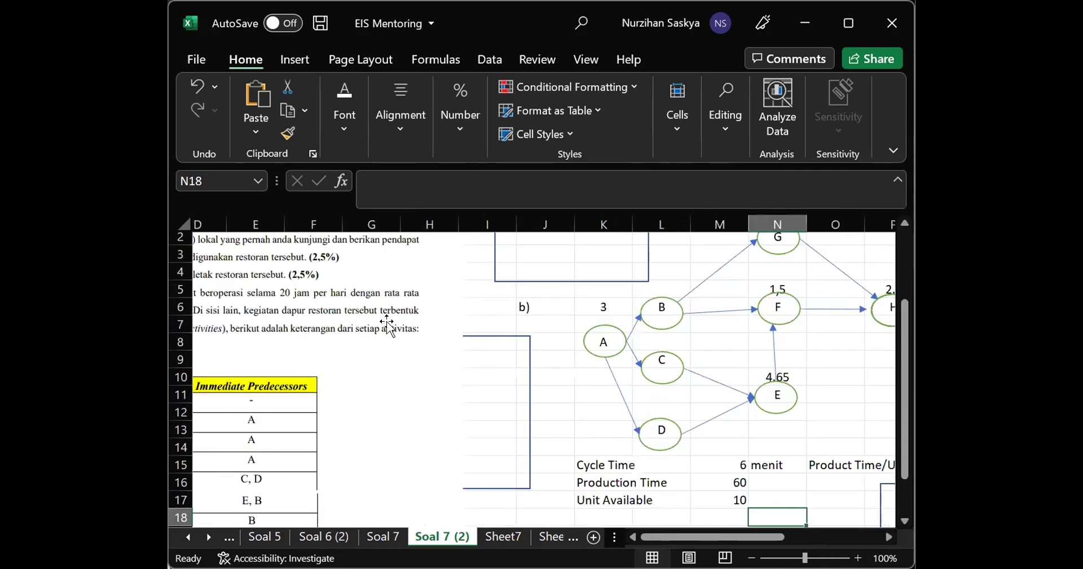
Calculate the restaurant's Cycle Time in M15 with the formula =20*60/400, using its operating hours and daily orders
scroll(387, 321, left, 3)
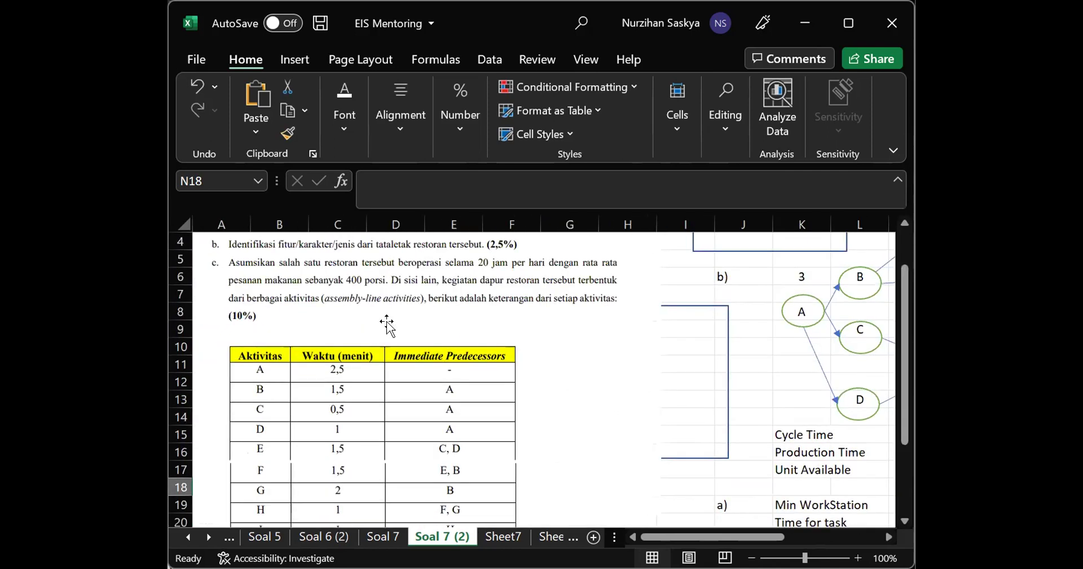
scroll(387, 322, down, 1)
scroll(387, 321, up, 2)
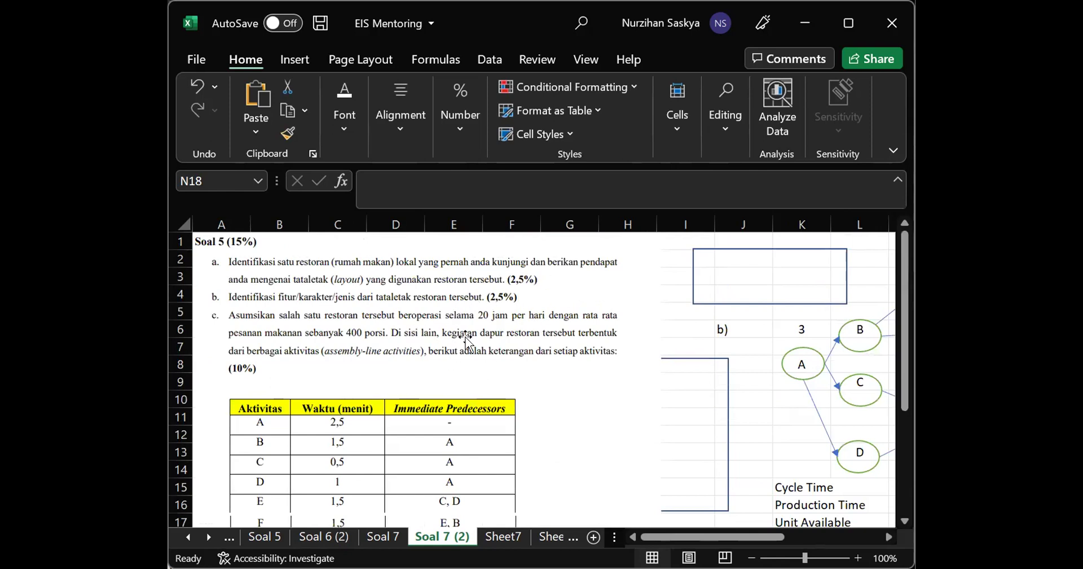
scroll(497, 364, right, 3)
scroll(497, 364, right, 12)
scroll(497, 363, left, 6)
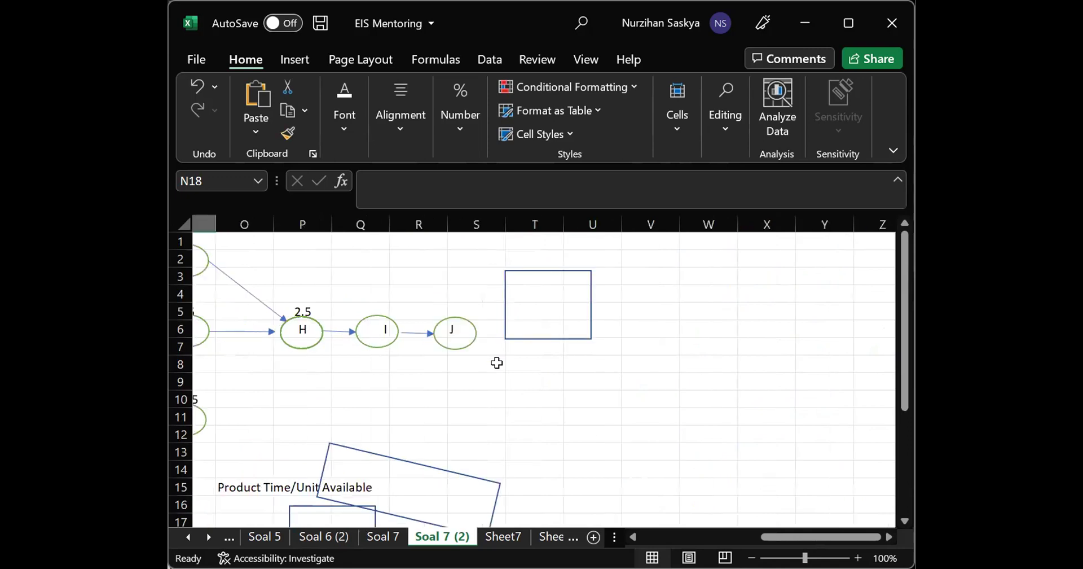
scroll(496, 363, down, 1)
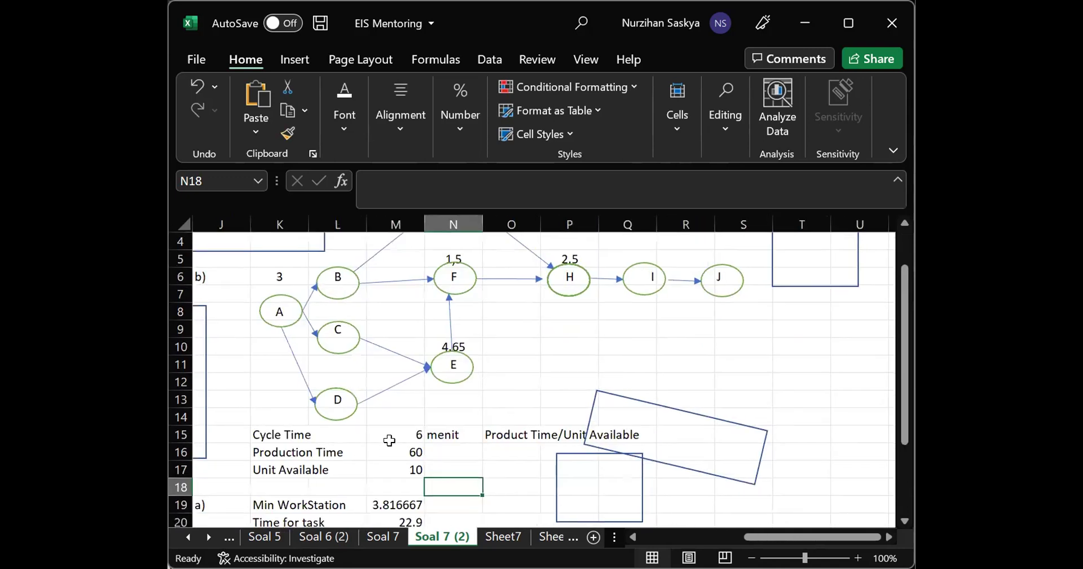
click(388, 434)
text(=)
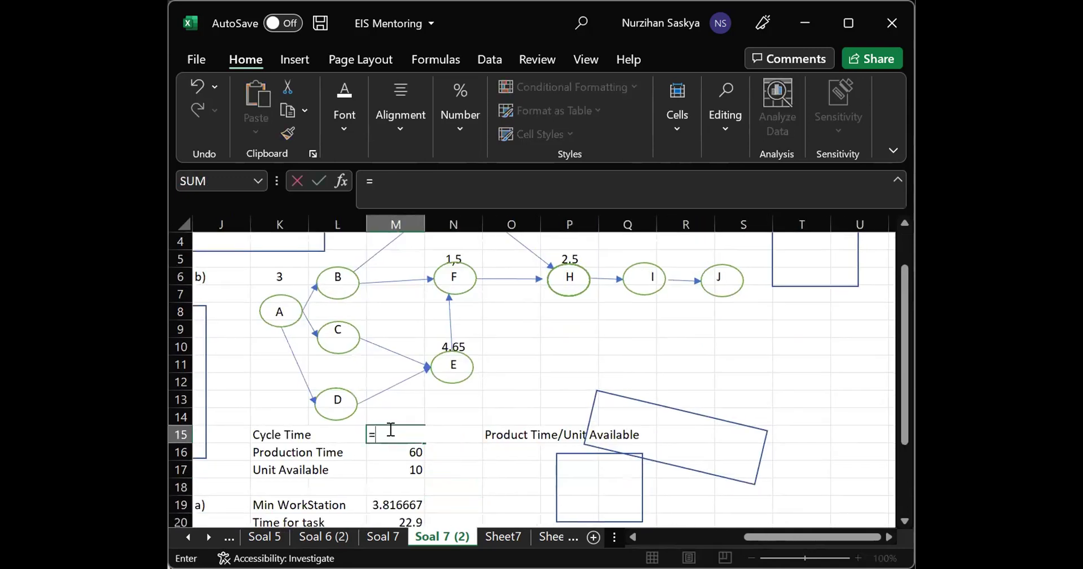
text(20*60/400)
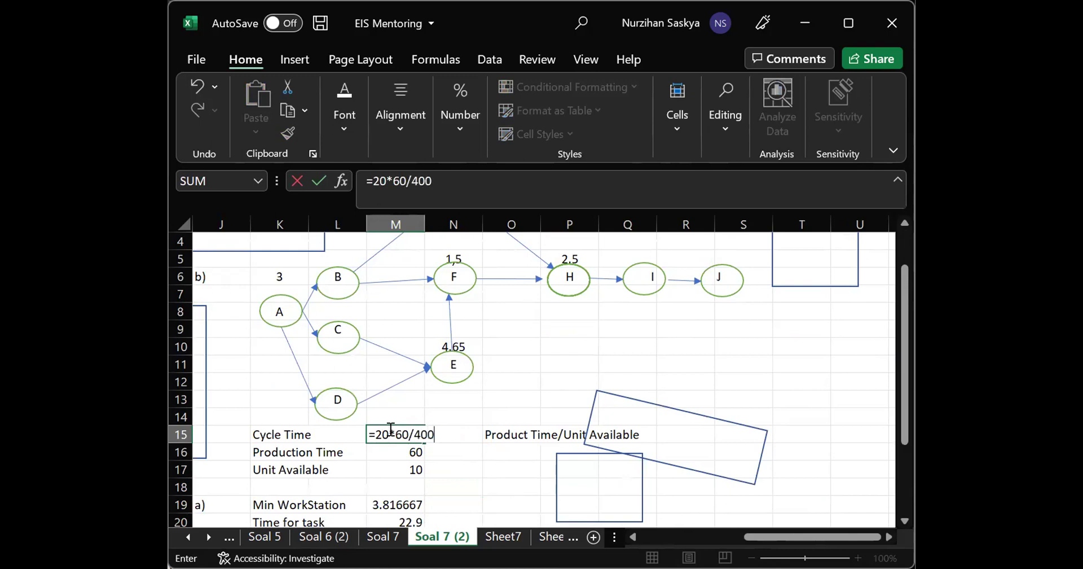
key(Return)
click(475, 429)
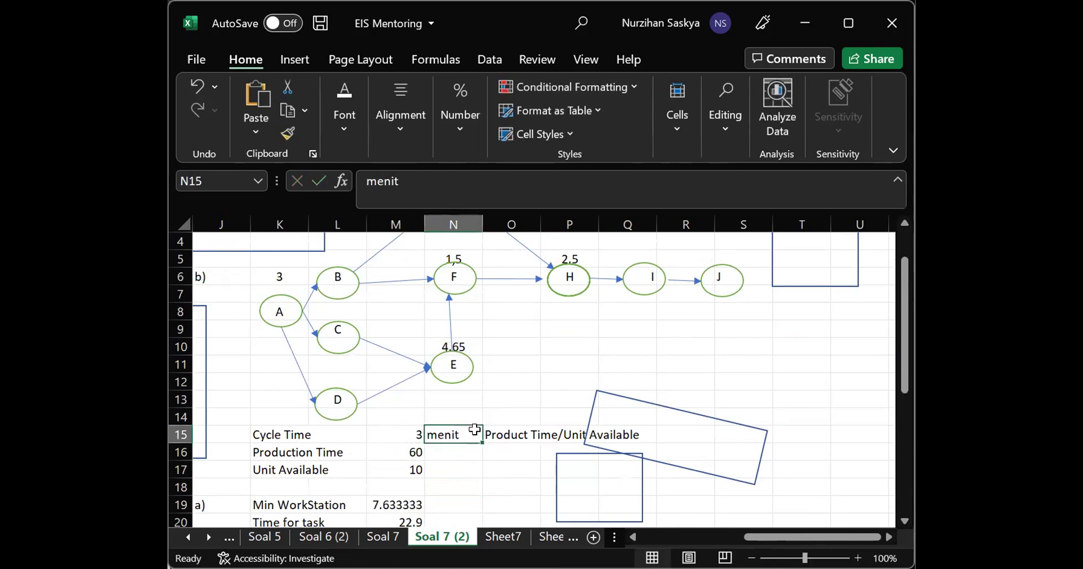
Set Production Time in M16 to =20*60 and Unit Available in M17 to 400
drag(399, 435, 400, 447)
click(400, 447)
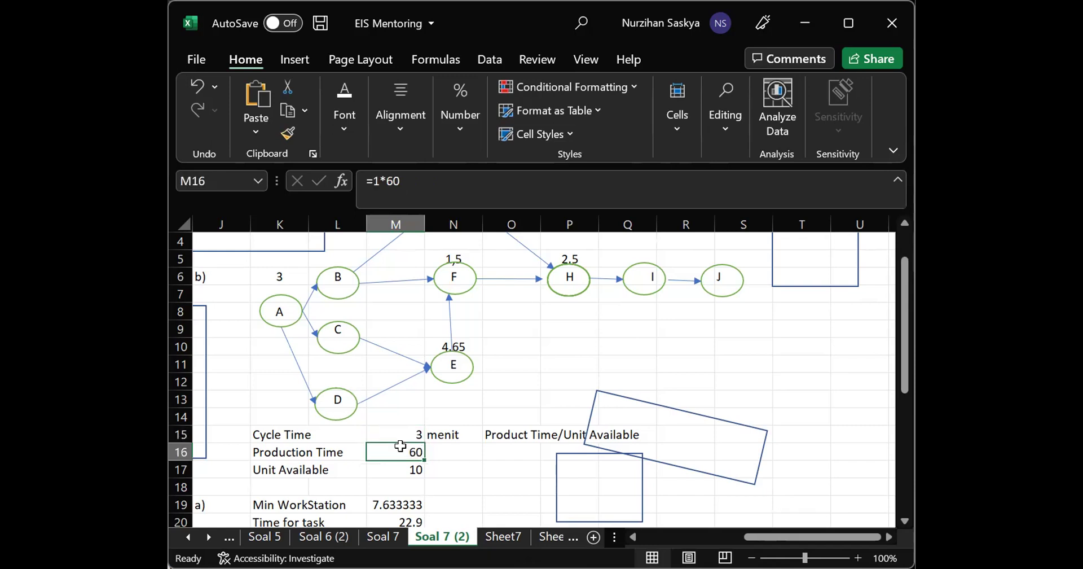
text(20*)
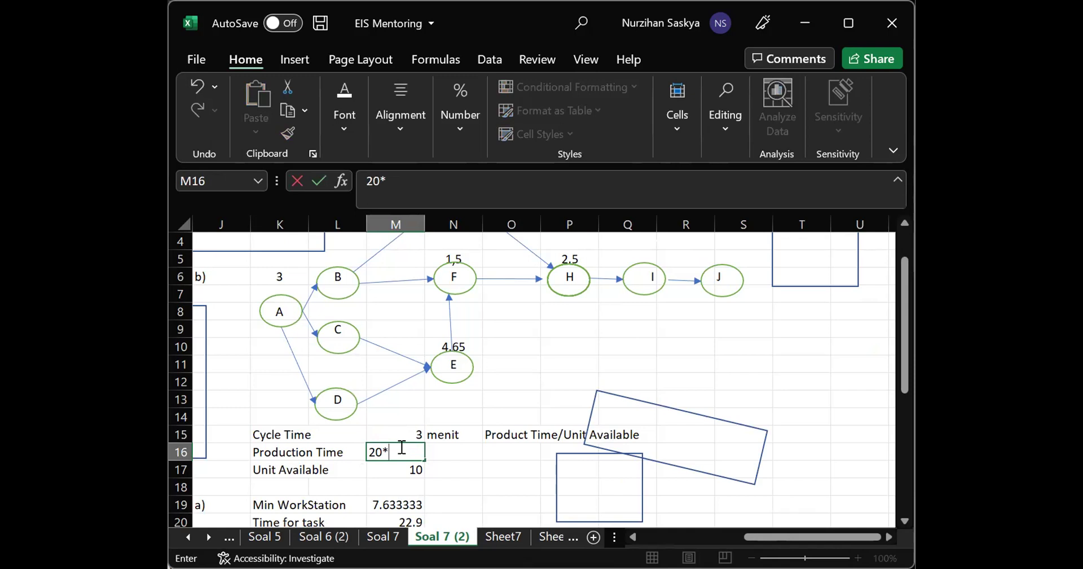
text(60)
click(370, 450)
text(=)
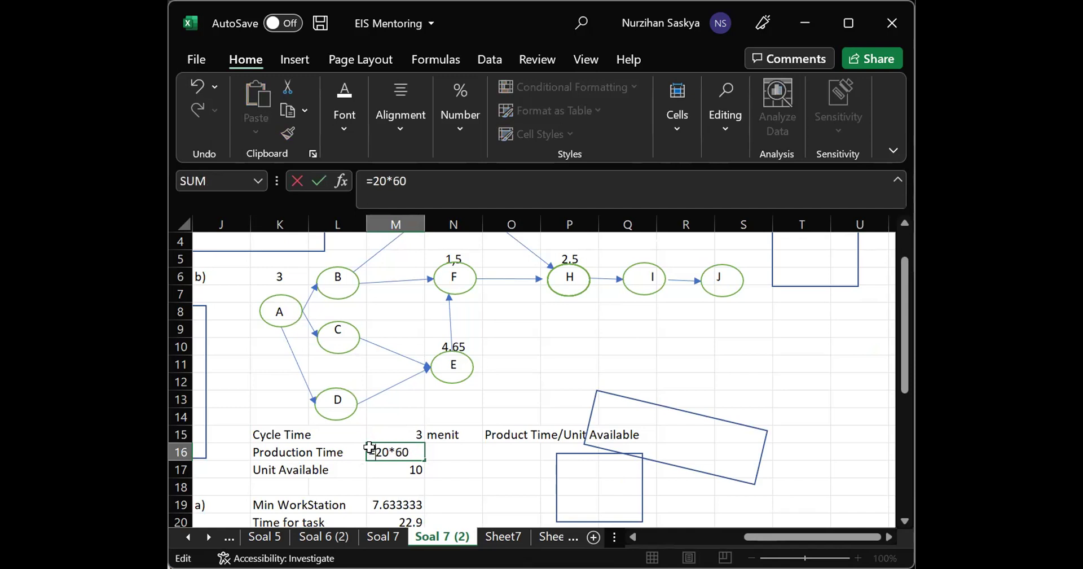
key(Return)
text(4)
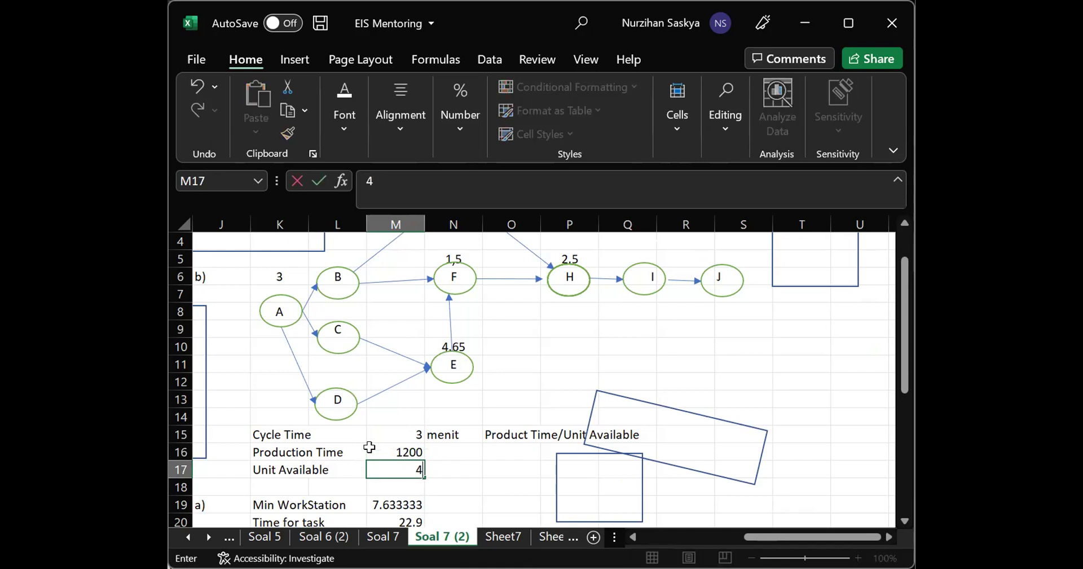
text(00)
Calculate Cycle Time in M15 by dividing Production Time by Unit Available with =M16/M17
click(410, 433)
text(=)
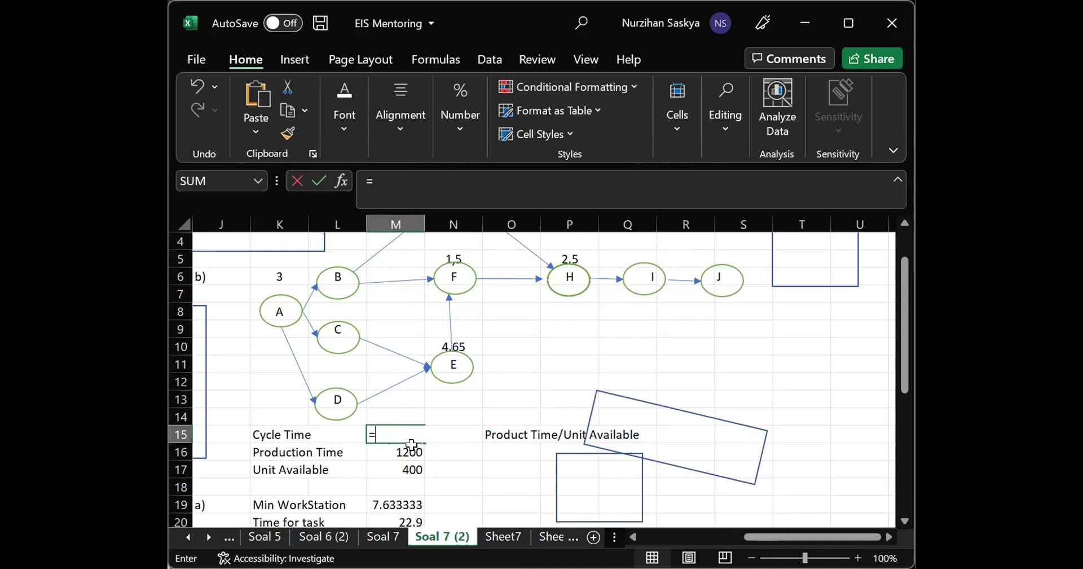
click(411, 444)
text(/)
key(Down)
key(Down)
key(Return)
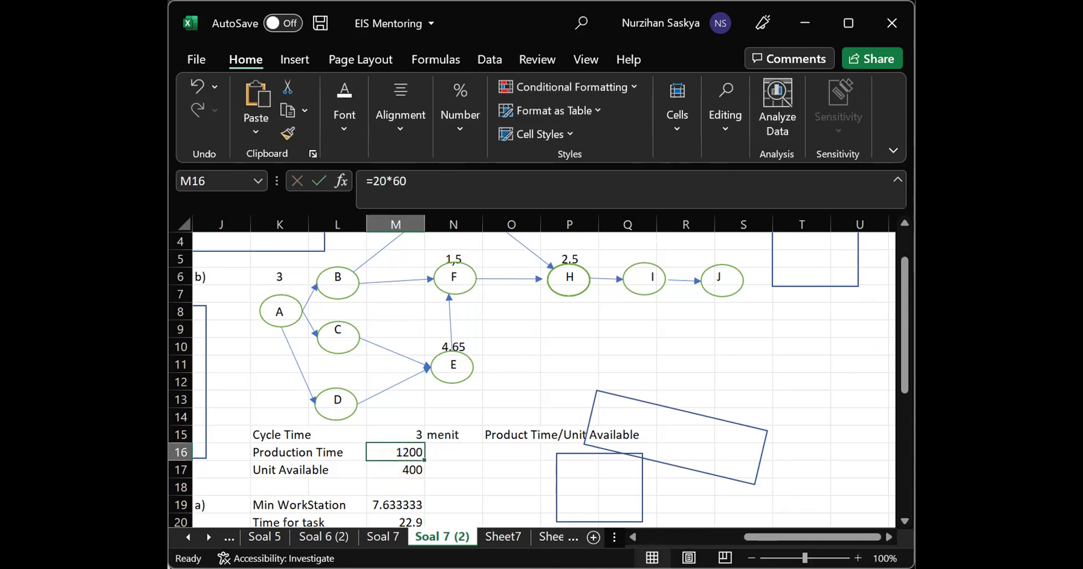
Read questions (i) to (iv) below the activity table and examine the components of the Min WorkStation calculation
scroll(313, 438, left, 6)
scroll(313, 437, left, 1)
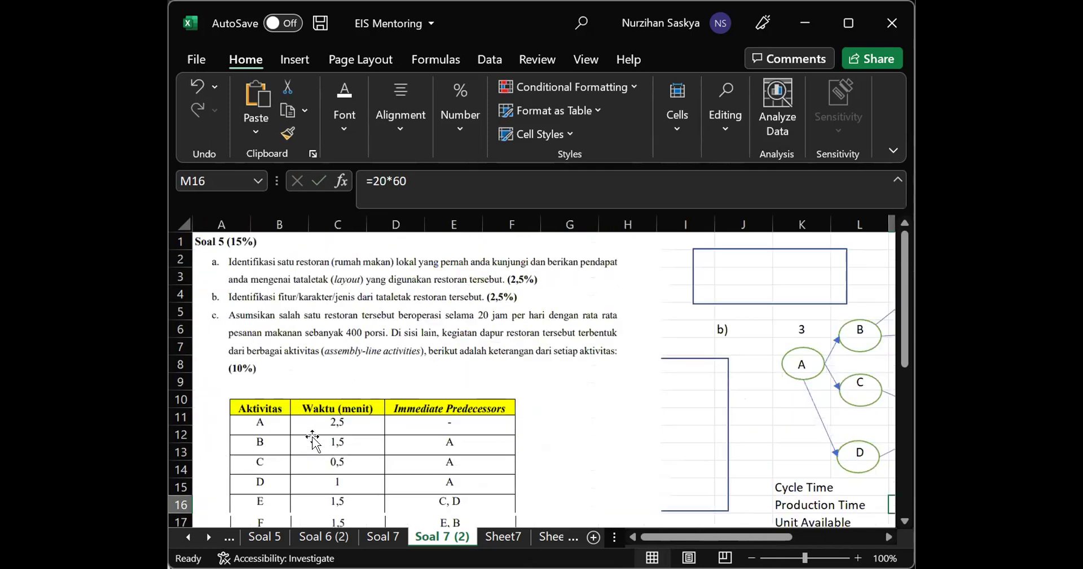
scroll(313, 438, down, 5)
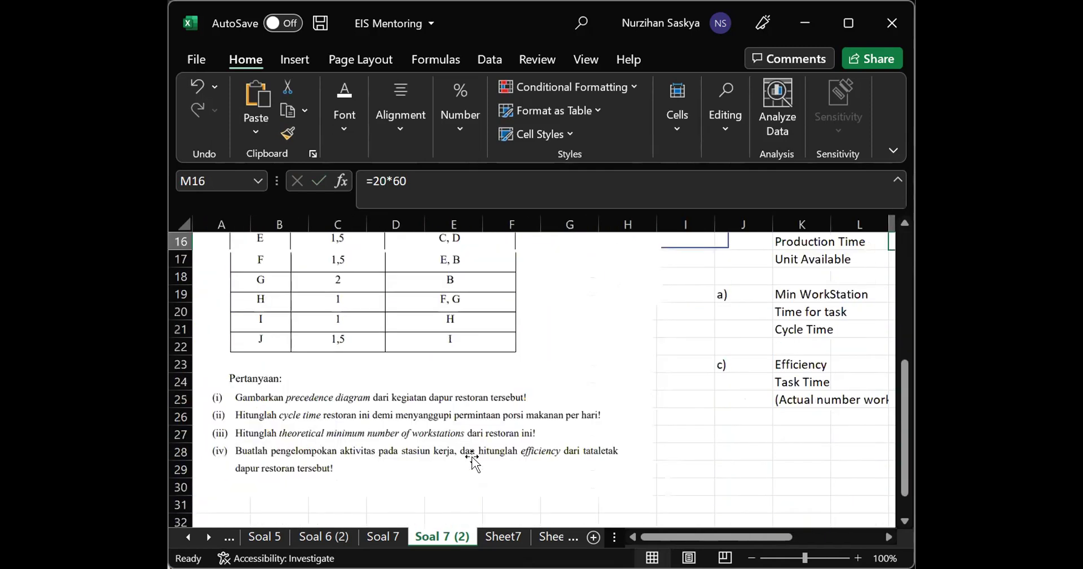
scroll(473, 458, up, 2)
scroll(473, 458, right, 7)
scroll(472, 456, up, 1)
scroll(472, 456, right, 2)
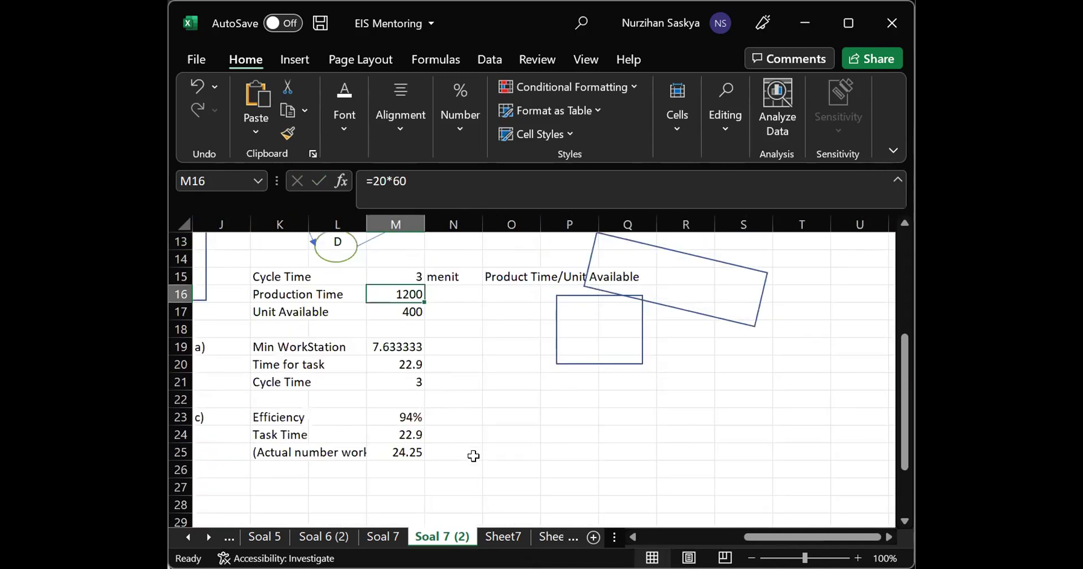
click(433, 395)
click(287, 362)
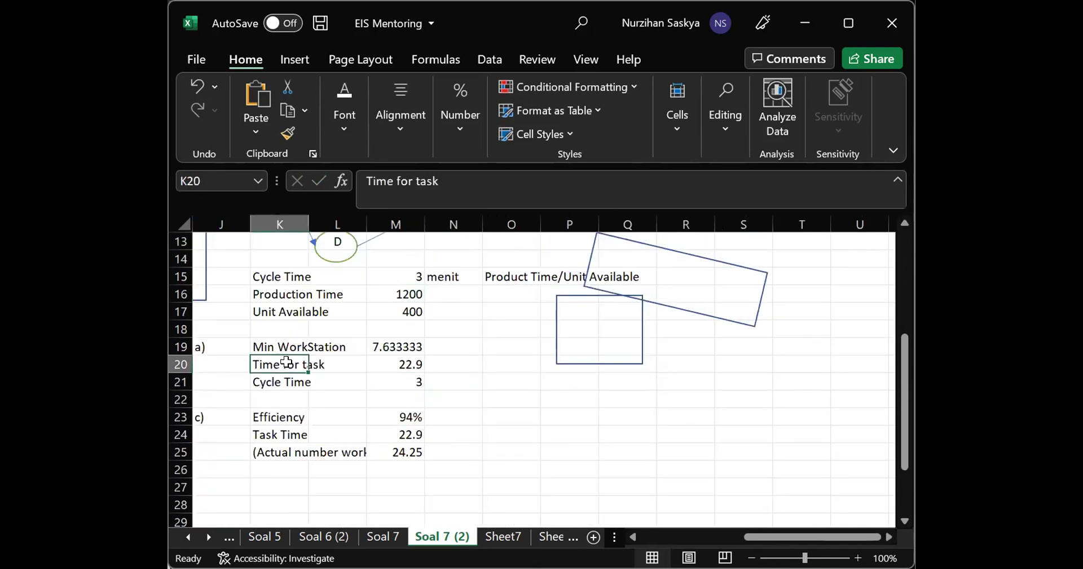
click(261, 384)
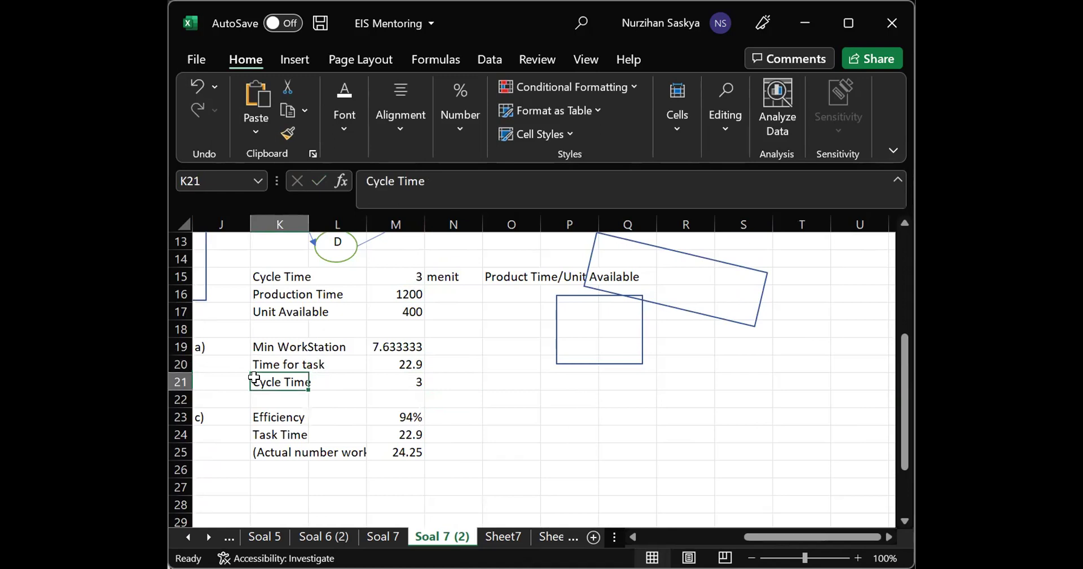
Note the formula "Time for tast/cycle time" in cell O19 beside the Min WorkStation row
click(415, 363)
click(489, 348)
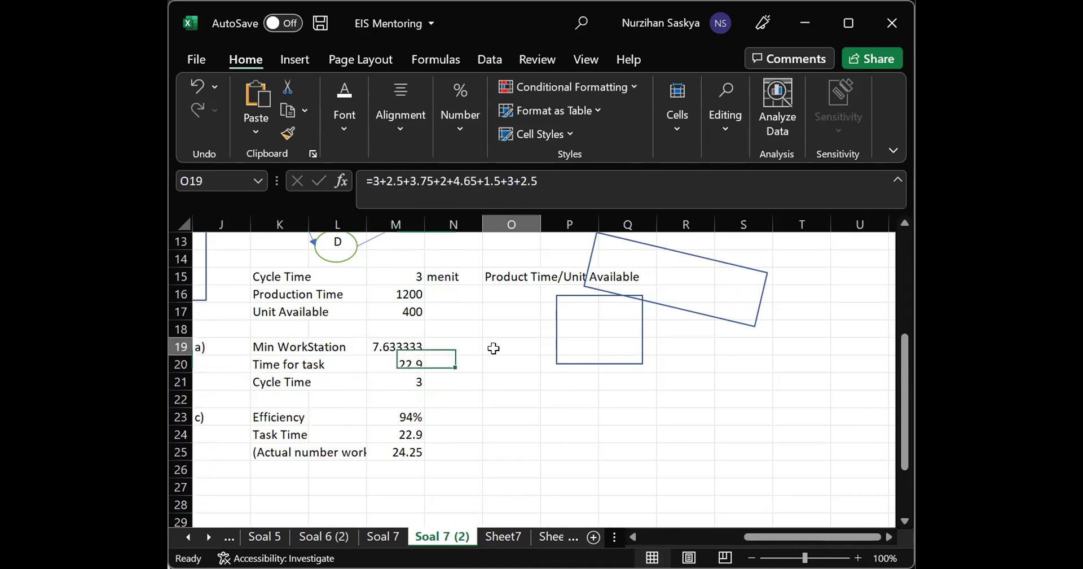
text(Ti)
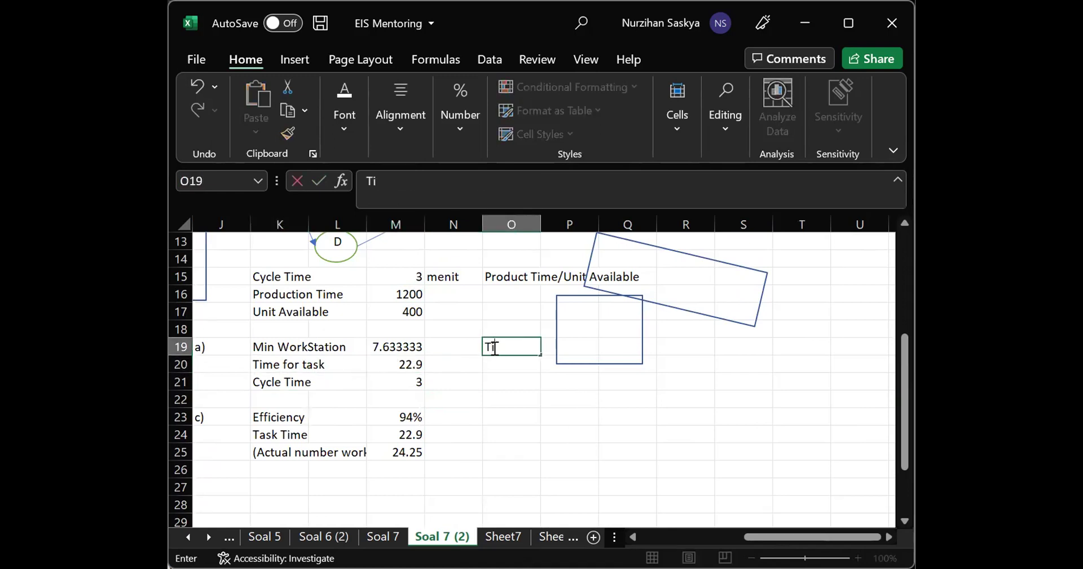
text(me for tast)
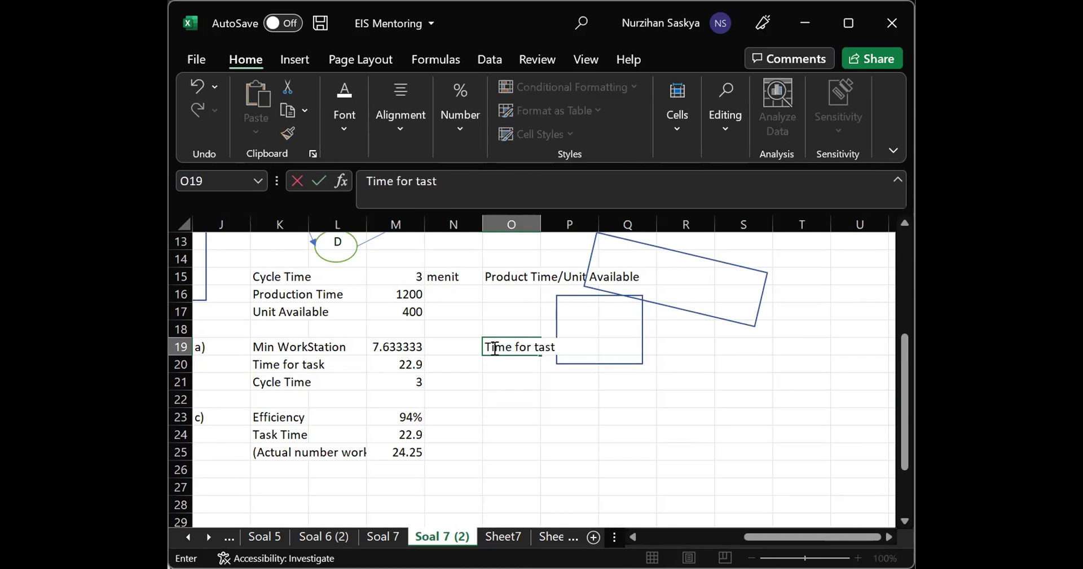
text(/cycle time)
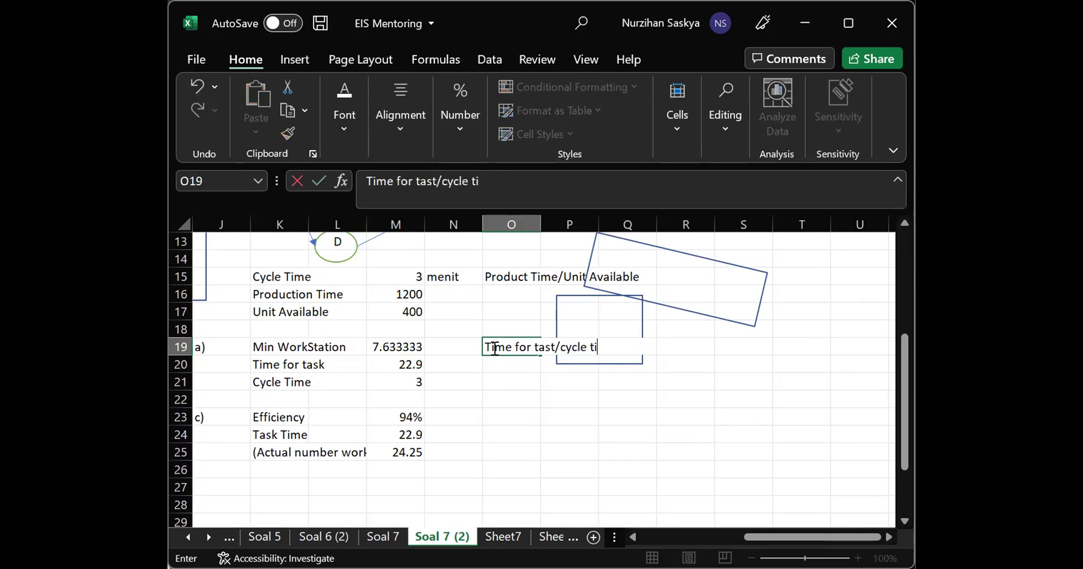
key(Return)
Replace the first three terms of the Time for task sum in M20 with the activity A, B and C times: 2.5, 1.5 and 0.5
click(407, 362)
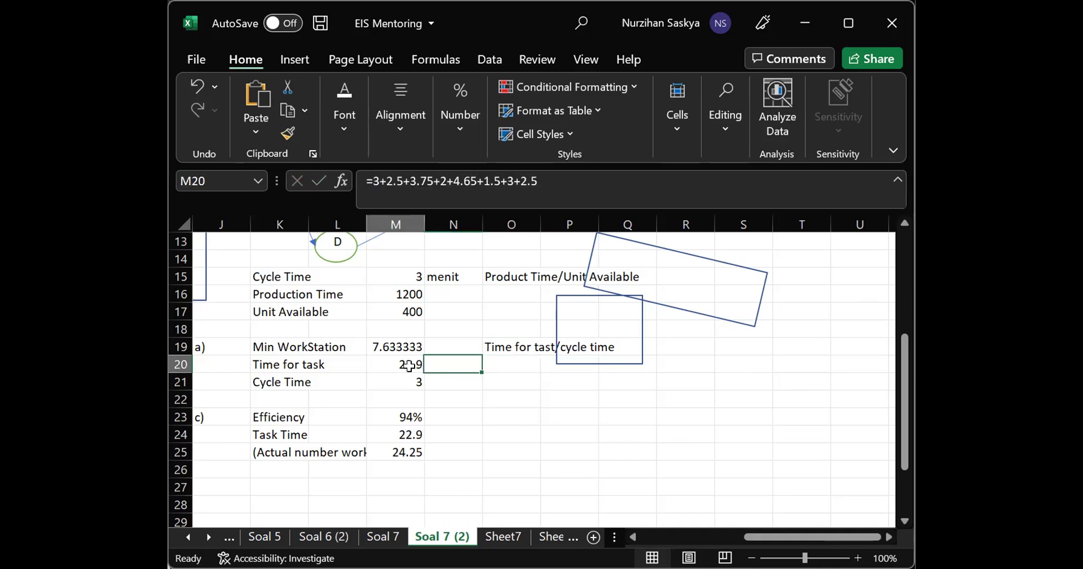
scroll(406, 367, left, 3)
scroll(410, 369, up, 2)
scroll(409, 368, left, 1)
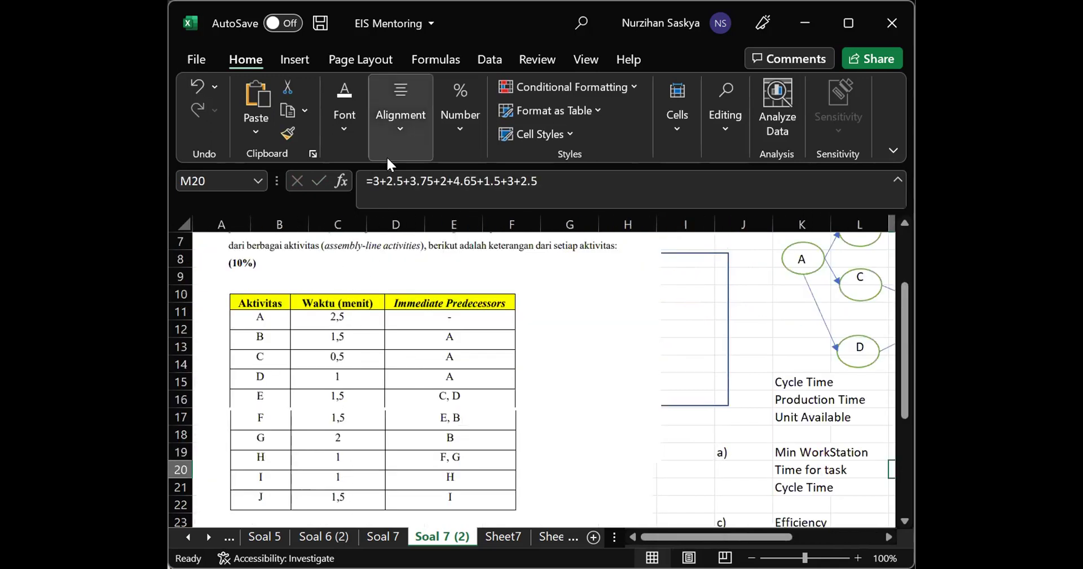
click(380, 181)
key(BackSpace)
text(2.5)
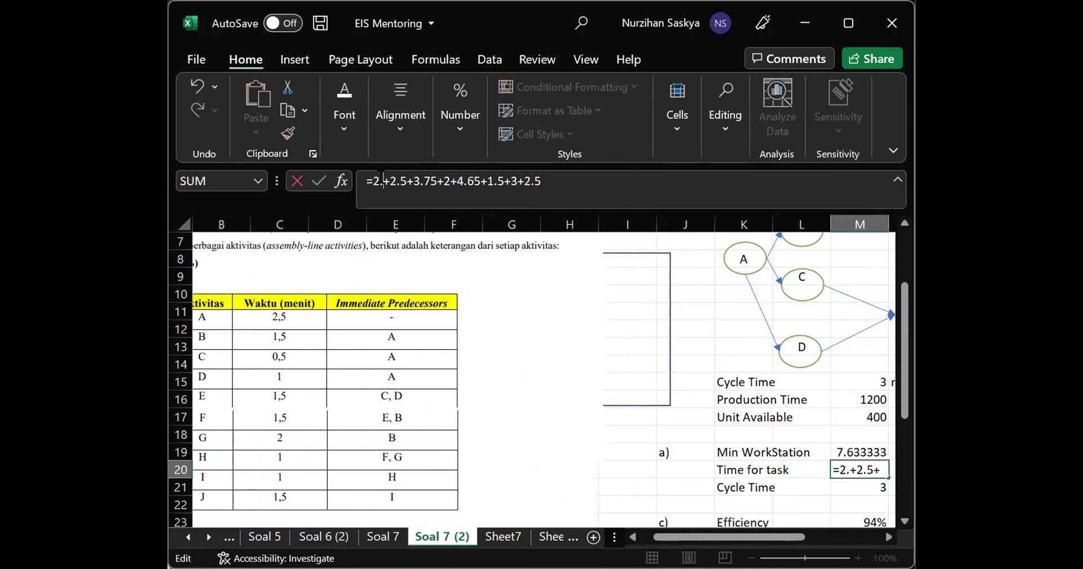
key(Right)
key(Delete)
key(Delete)
key(Delete)
key(Delete)
text(1.5+)
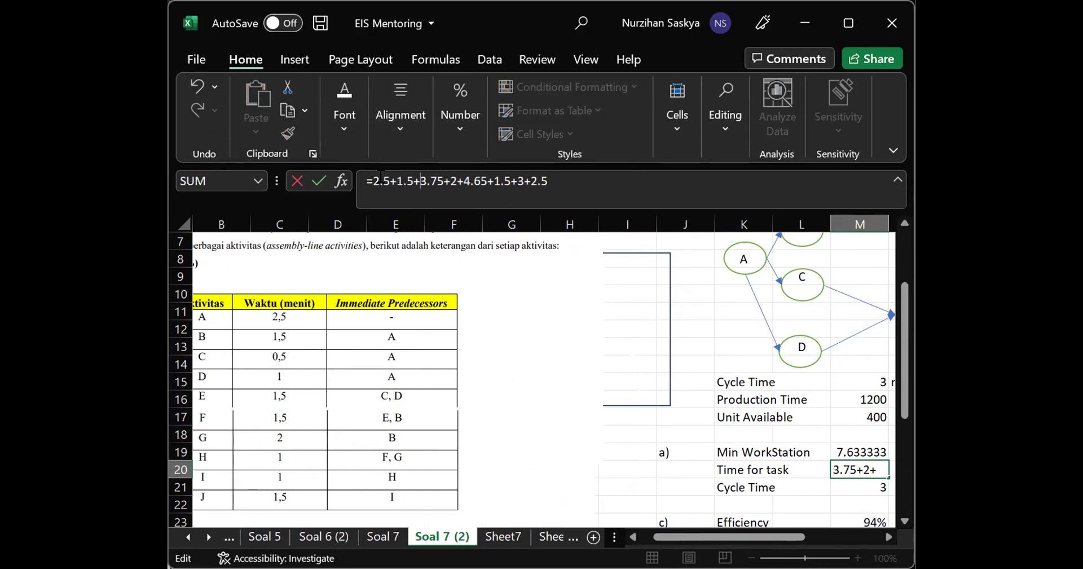
key(BackSpace)
key(BackSpace)
key(BackSpace)
text(0.)
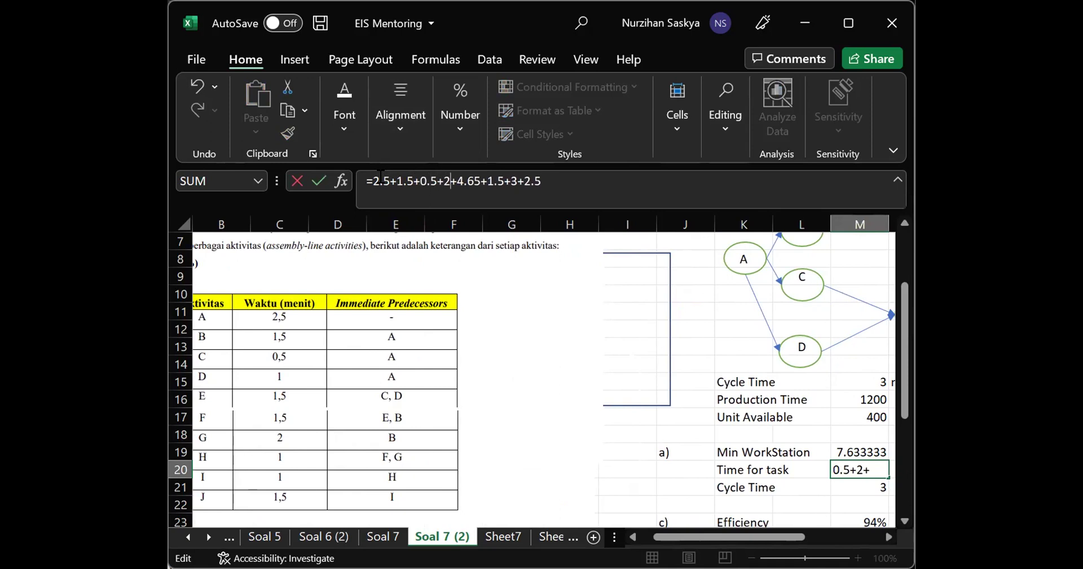
Change the activity D and E terms of the M20 sum to 1 and 1.5 to match the activity table
key(BackSpace)
text(1)
key(Right)
key(Right)
key(Left)
key(Left)
key(Right)
key(Right)
key(BackSpace)
text(1)
key(Right)
key(Right)
key(BackSpace)
key(Right)
key(Right)
key(Right)
key(Right)
key(Right)
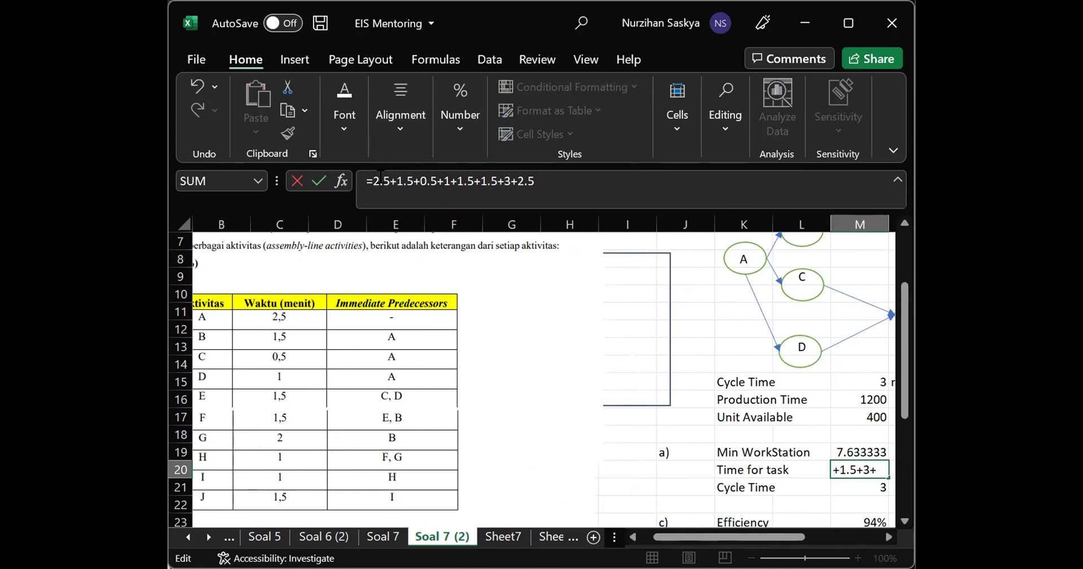
Complete the M20 sum with the remaining activity times for G, H, I and J: 2+1+1+1.5
key(Delete)
text(2)
key(End)
key(BackSpace)
key(BackSpace)
key(BackSpace)
text(1+1+1.5)
key(Return)
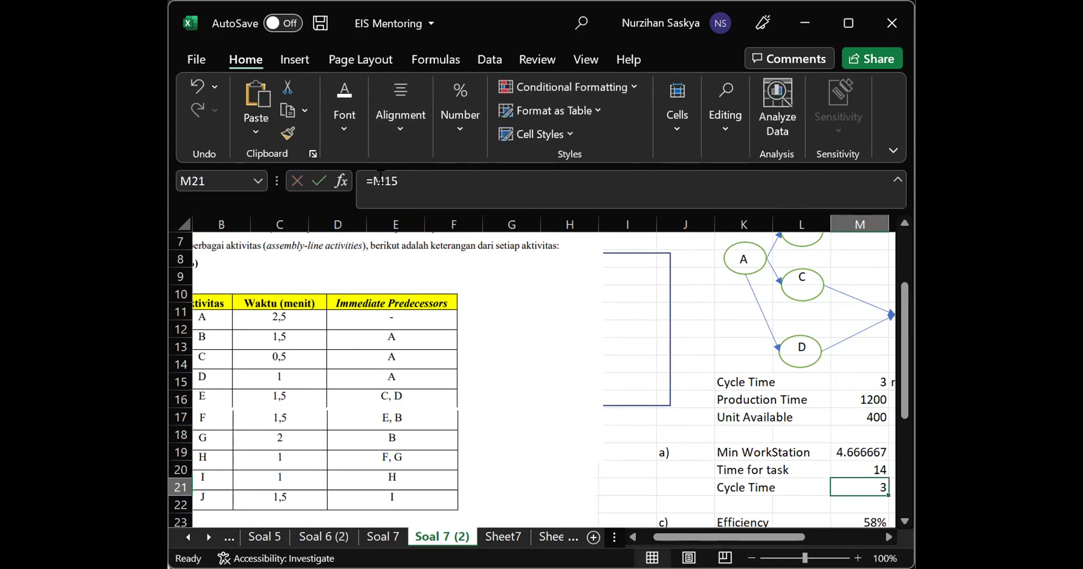
Check the formulas behind Cycle Time, Time for task and Min WorkStation, and look back at the precedence diagram
scroll(582, 398, right, 3)
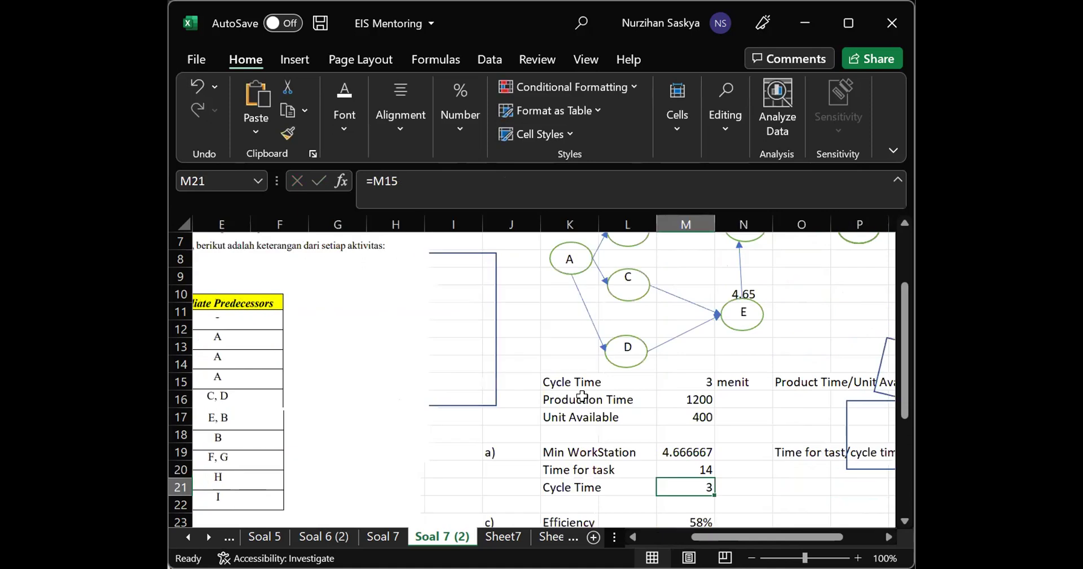
scroll(582, 398, down, 1)
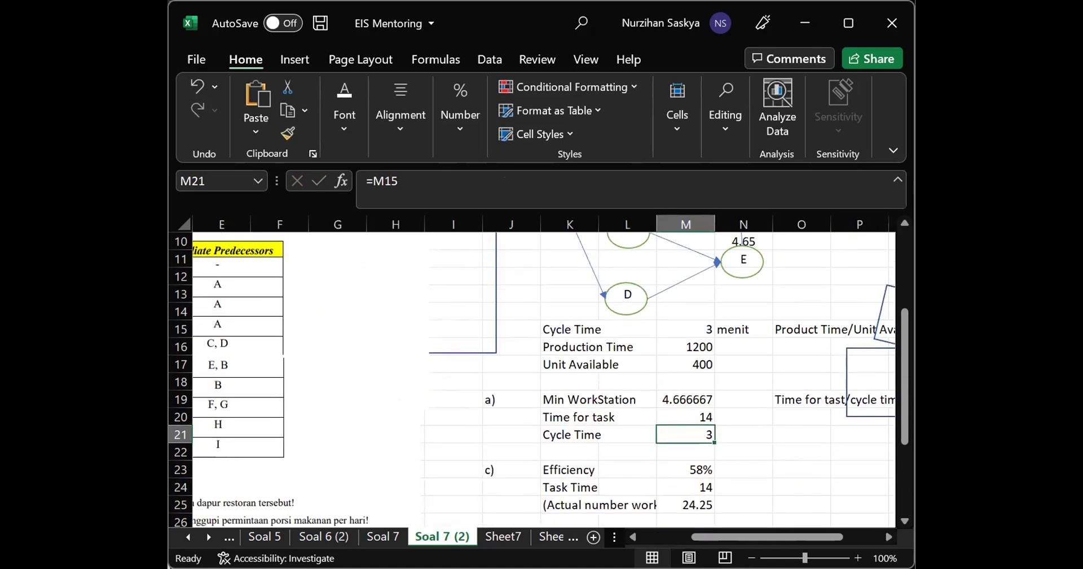
click(690, 324)
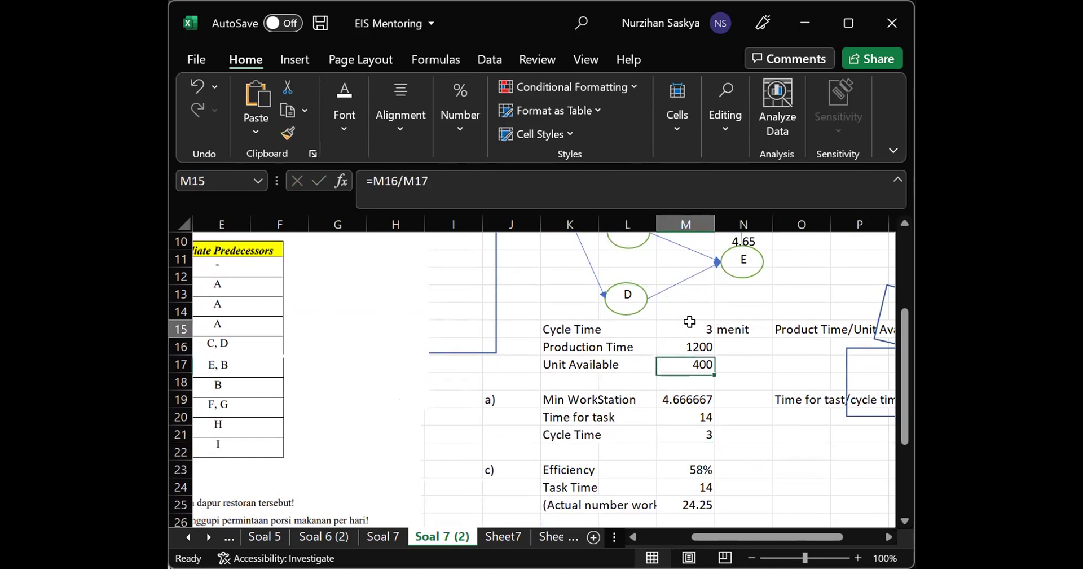
click(693, 416)
click(699, 435)
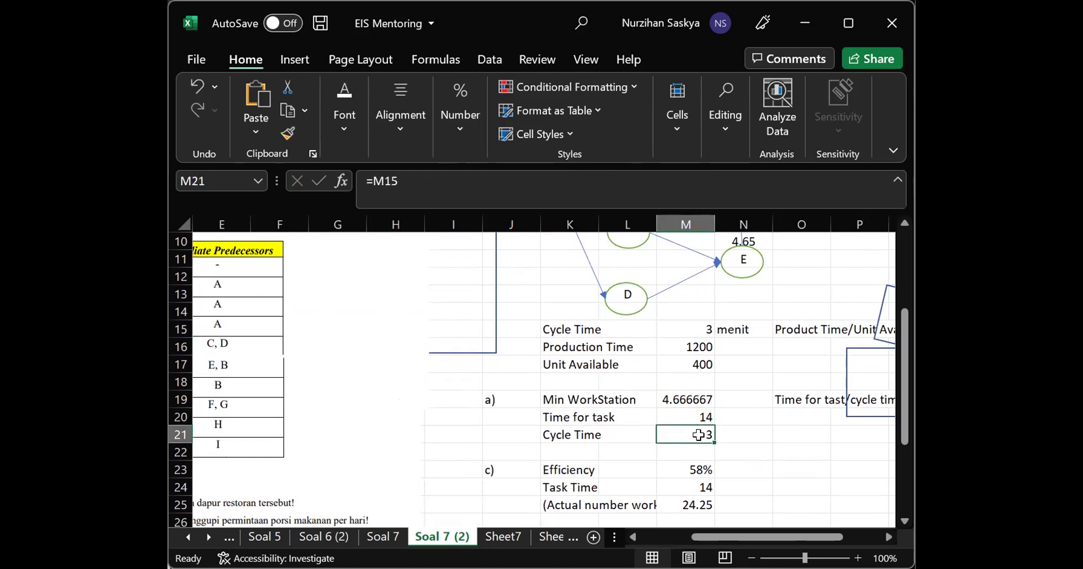
click(682, 396)
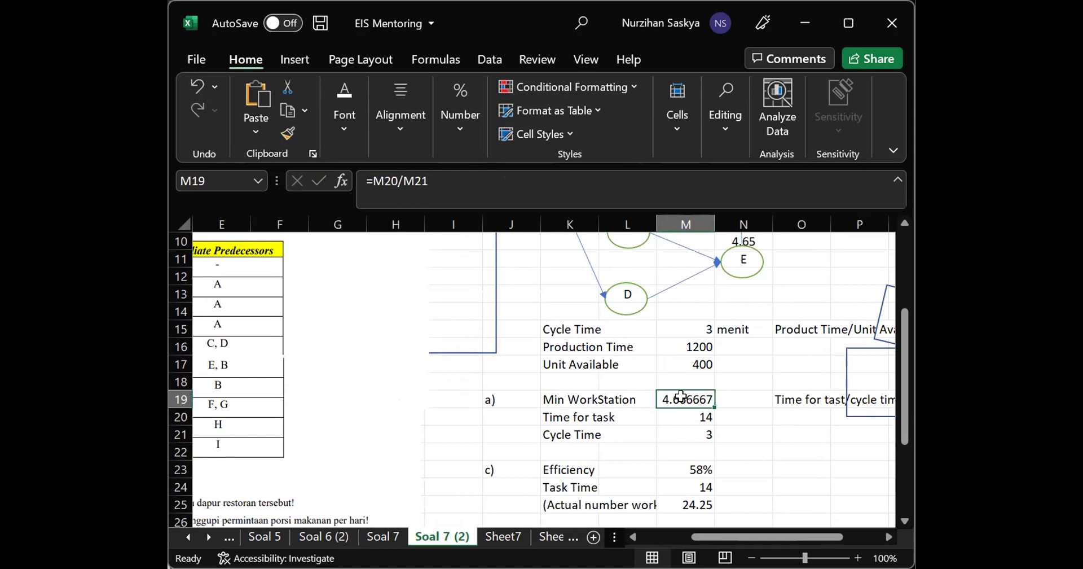
scroll(681, 396, up, 3)
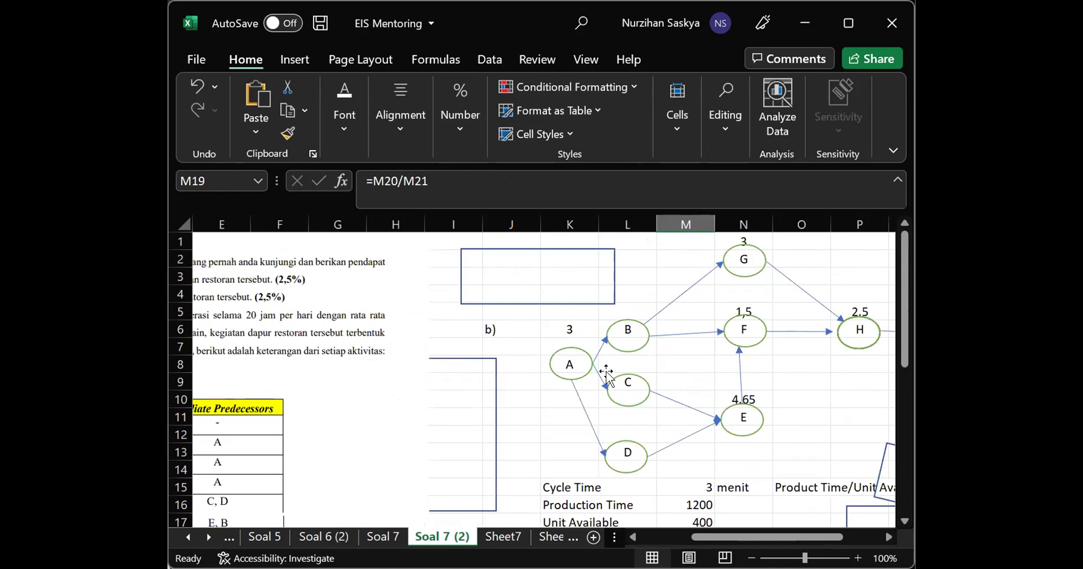
Review the Cycle Time, Min WorkStation and Efficiency calculations alongside the precedence diagram and the activity table
scroll(666, 356, down, 2)
scroll(666, 357, up, 2)
scroll(666, 356, down, 3)
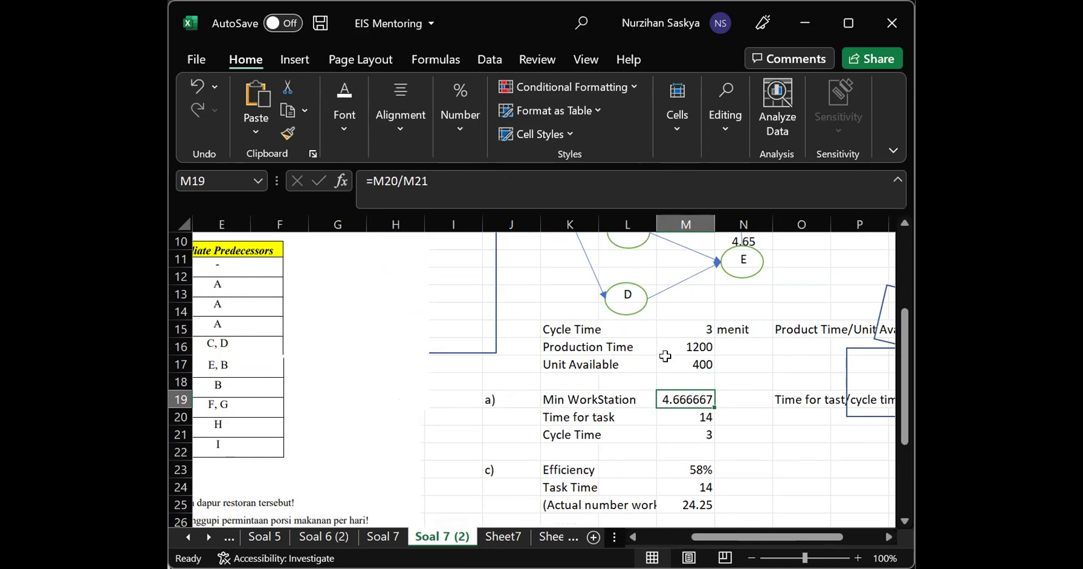
scroll(666, 356, left, 2)
scroll(666, 356, right, 2)
scroll(666, 357, left, 2)
scroll(666, 359, down, 2)
scroll(665, 357, right, 3)
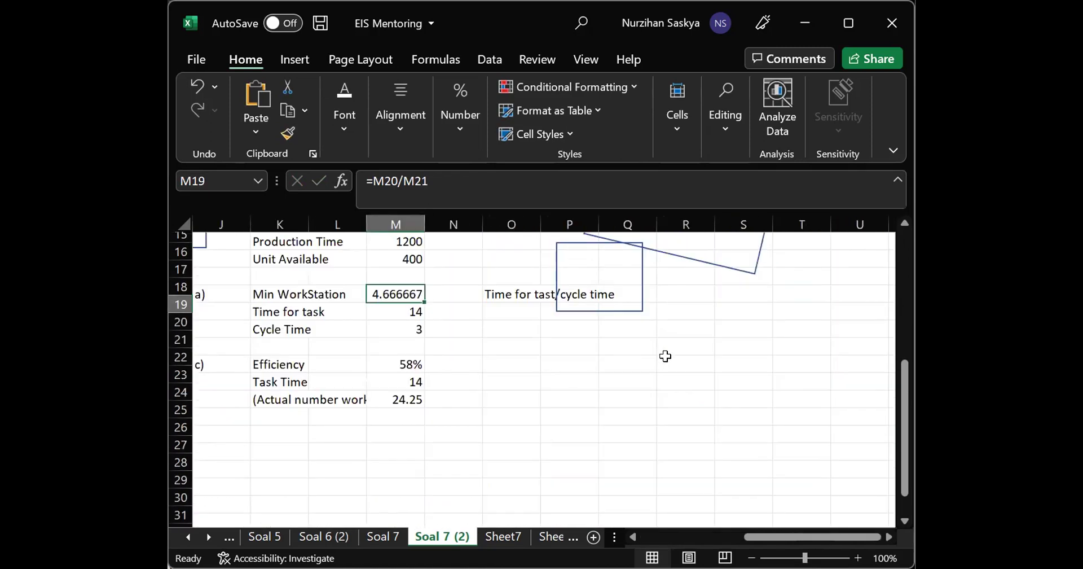
scroll(666, 356, up, 2)
scroll(666, 356, down, 2)
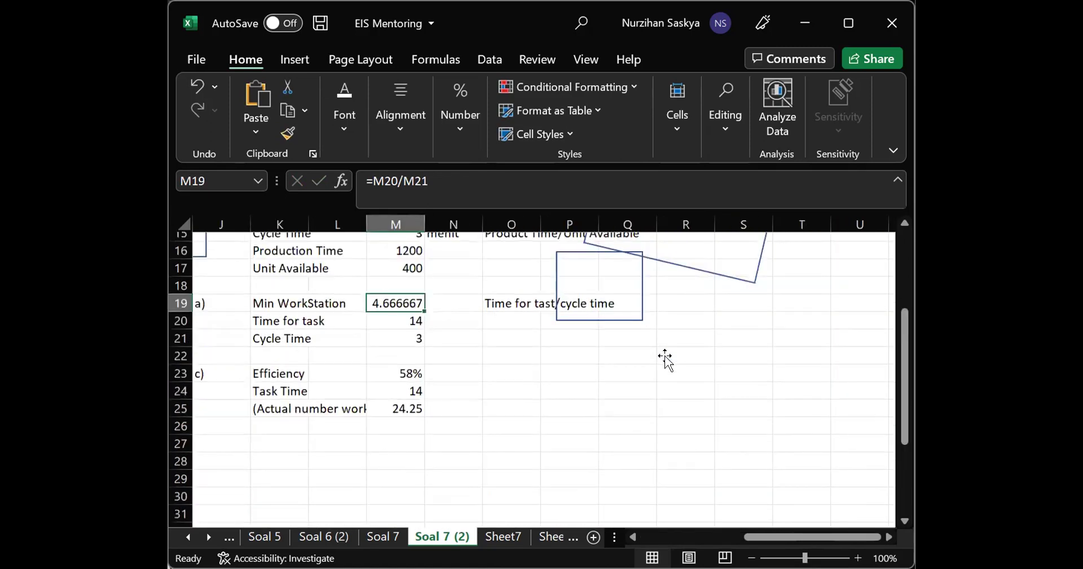
scroll(666, 356, up, 4)
scroll(666, 356, up, 1)
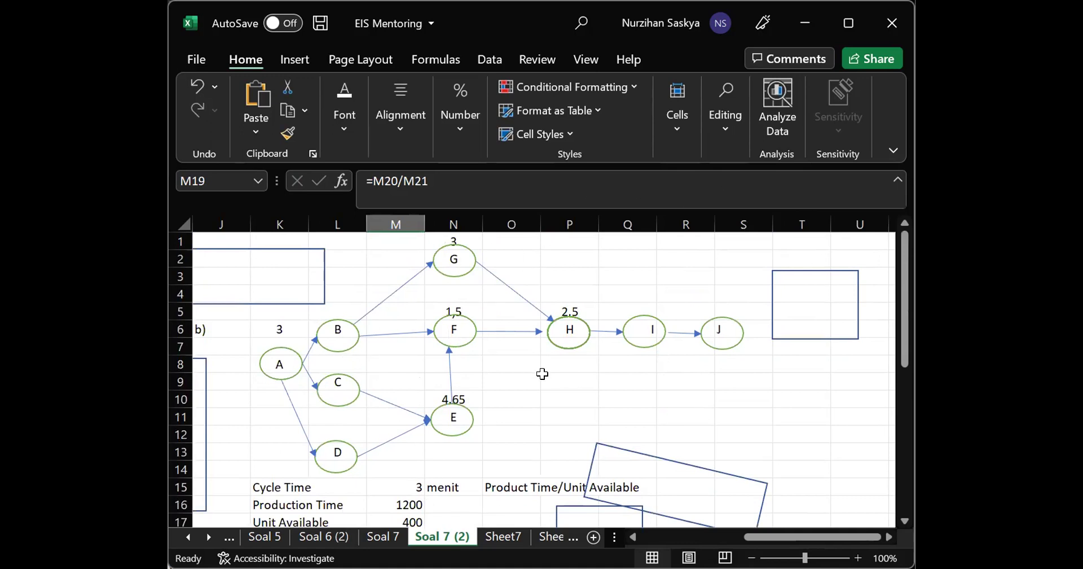
scroll(542, 374, down, 2)
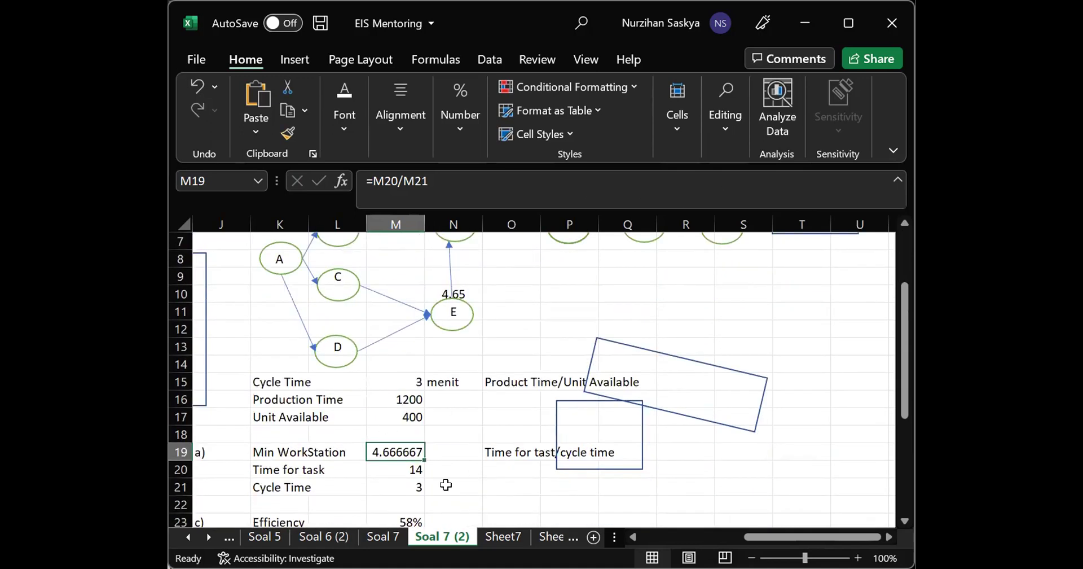
scroll(444, 486, down, 1)
scroll(446, 488, left, 3)
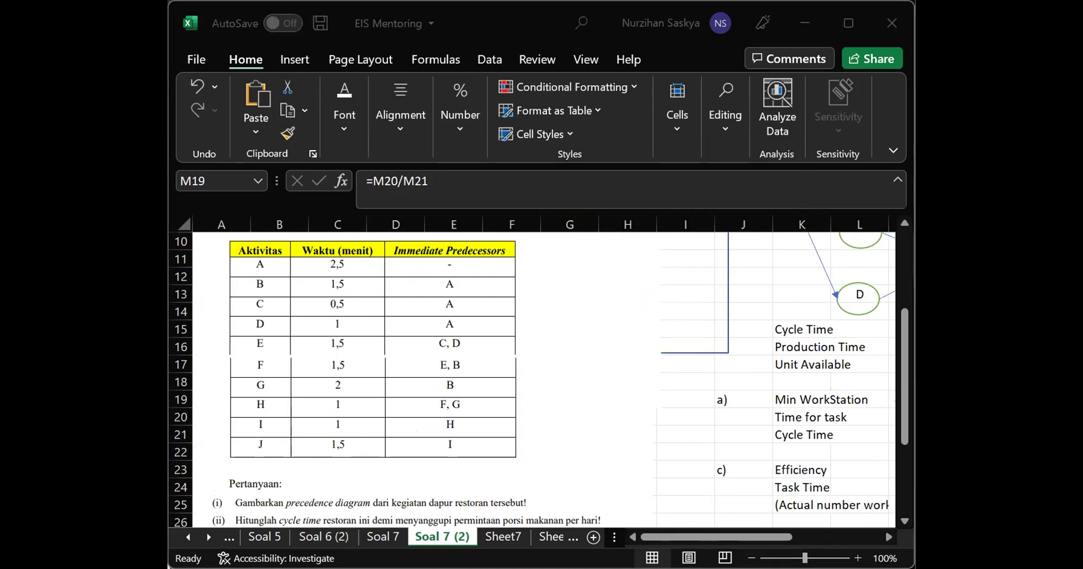
Read the Soal 5 text and questions (i) to (iv), comparing them with the calculation blocks on the sheet
click(770, 398)
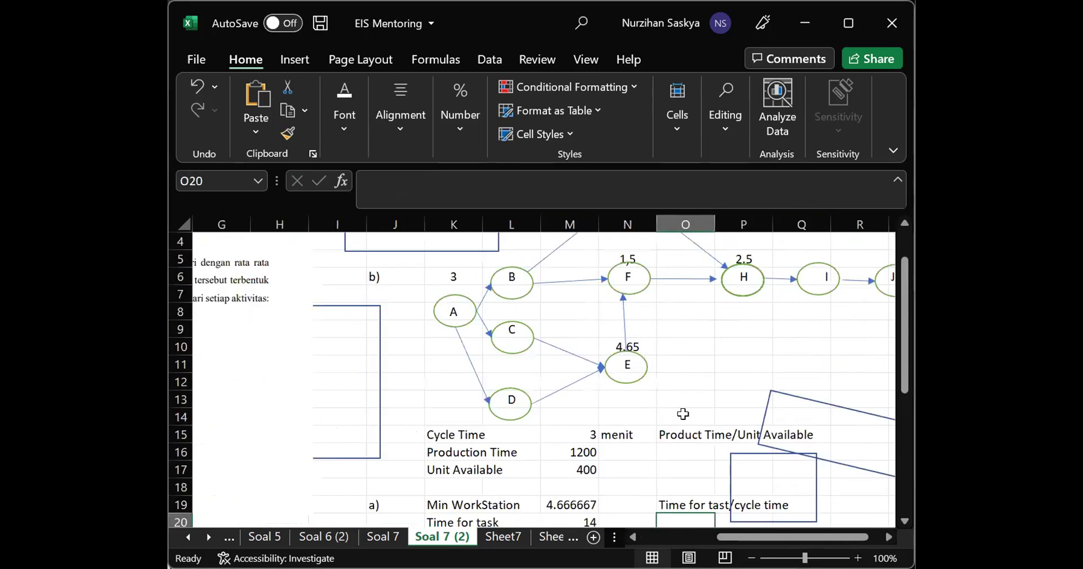
scroll(683, 414, up, 1)
scroll(683, 413, left, 3)
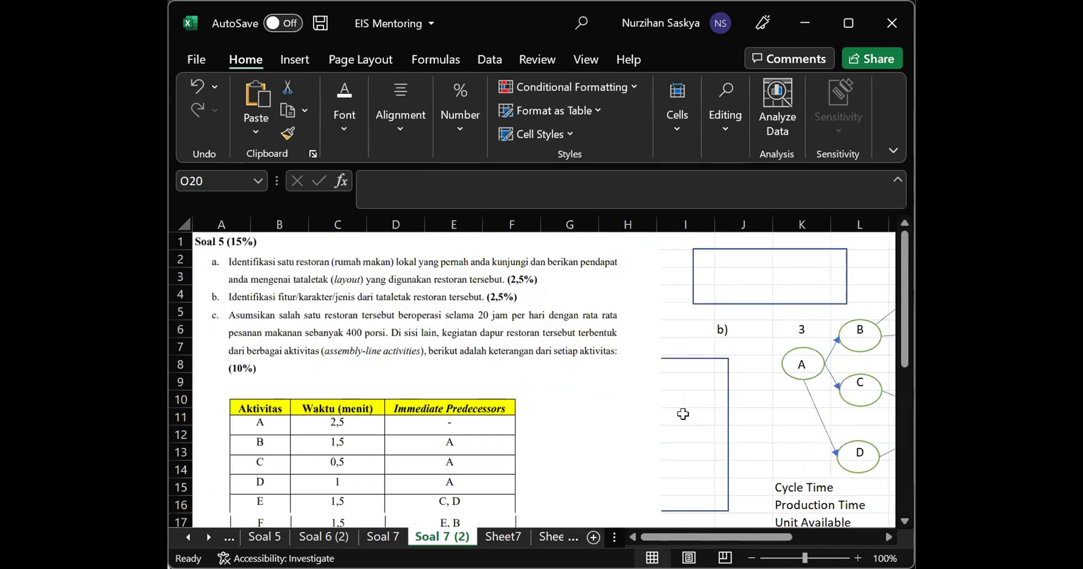
scroll(684, 414, down, 2)
scroll(683, 414, down, 3)
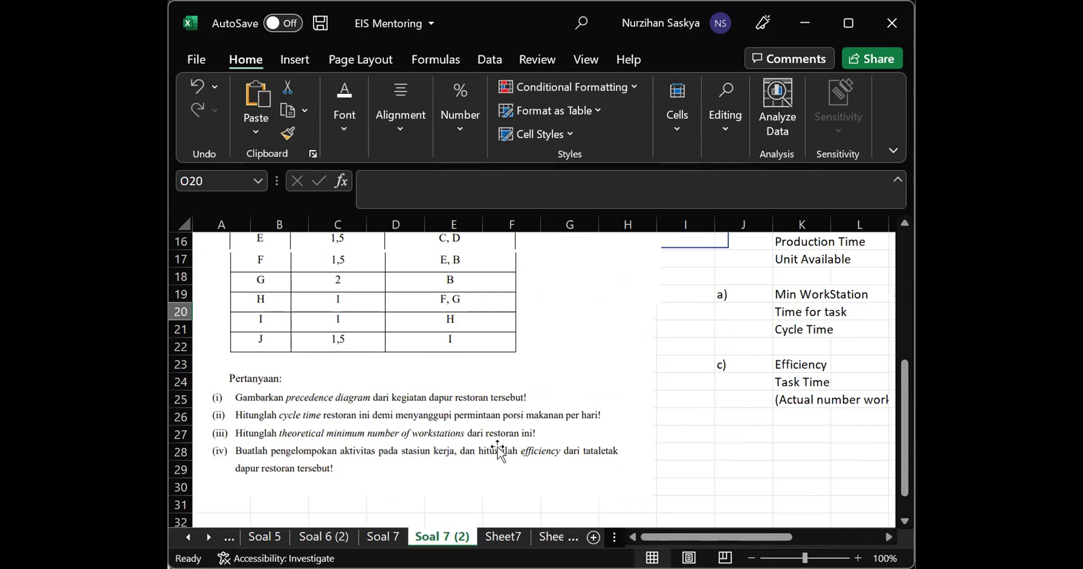
scroll(699, 362, right, 5)
scroll(700, 363, left, 5)
scroll(700, 363, right, 5)
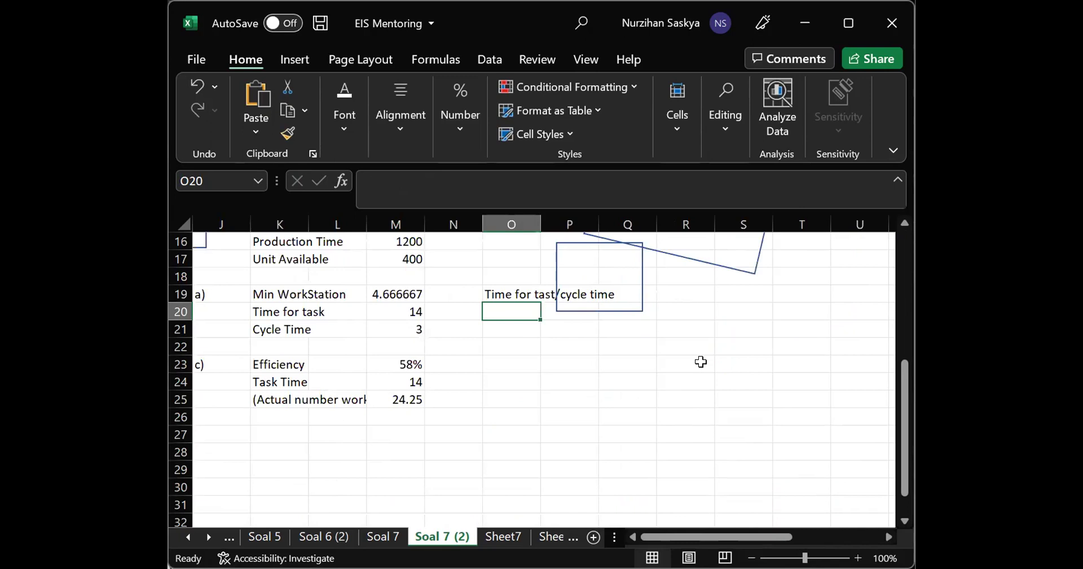
scroll(701, 362, left, 5)
scroll(701, 362, up, 2)
scroll(701, 362, down, 2)
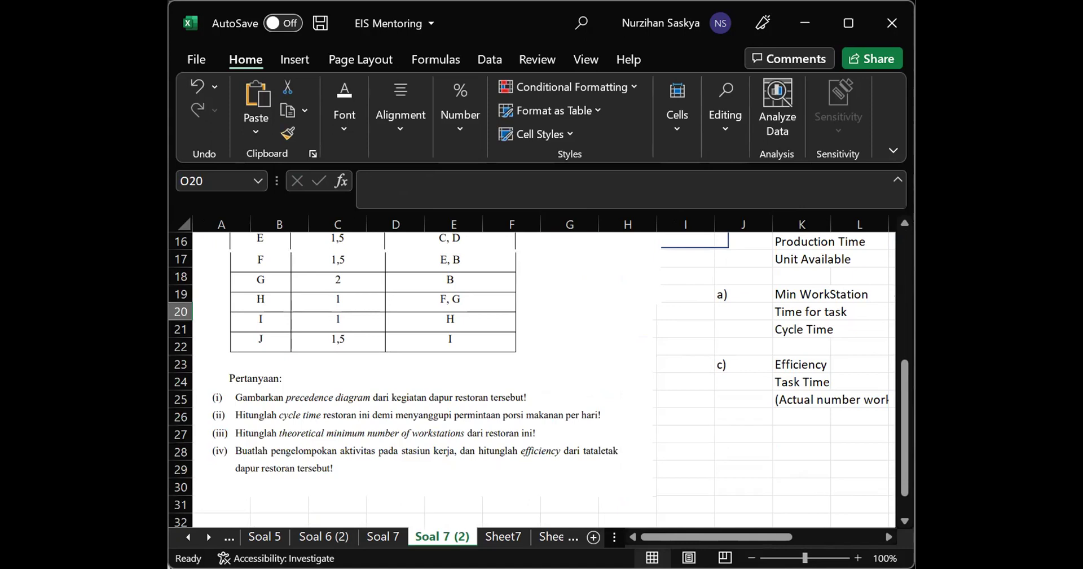
scroll(722, 430, up, 2)
scroll(723, 432, down, 2)
scroll(723, 432, right, 5)
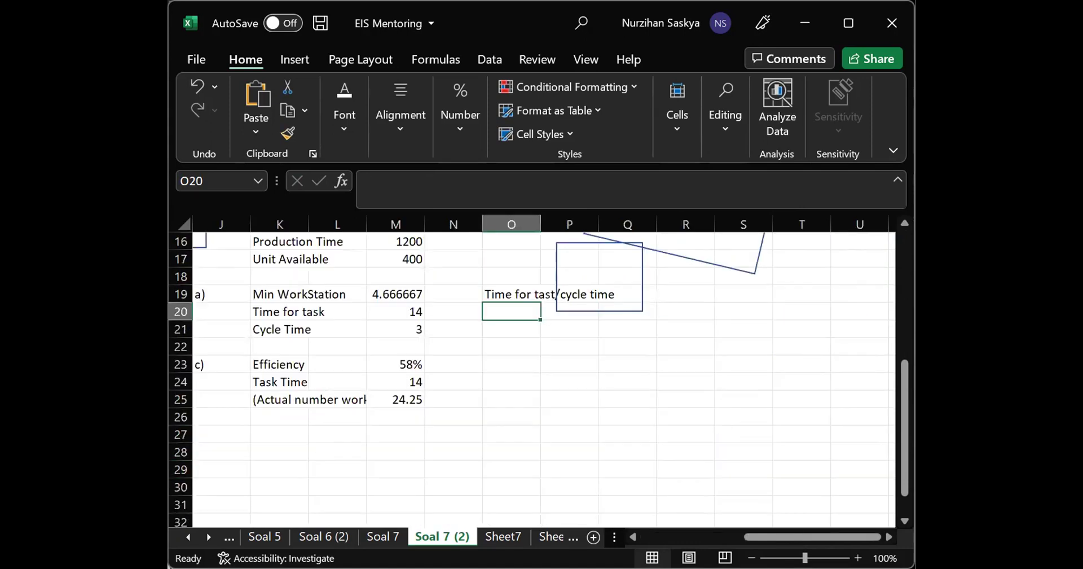
Clear K6 and enter activity A's time of 2.5 in K7, directly above node A
click(482, 397)
scroll(483, 397, up, 5)
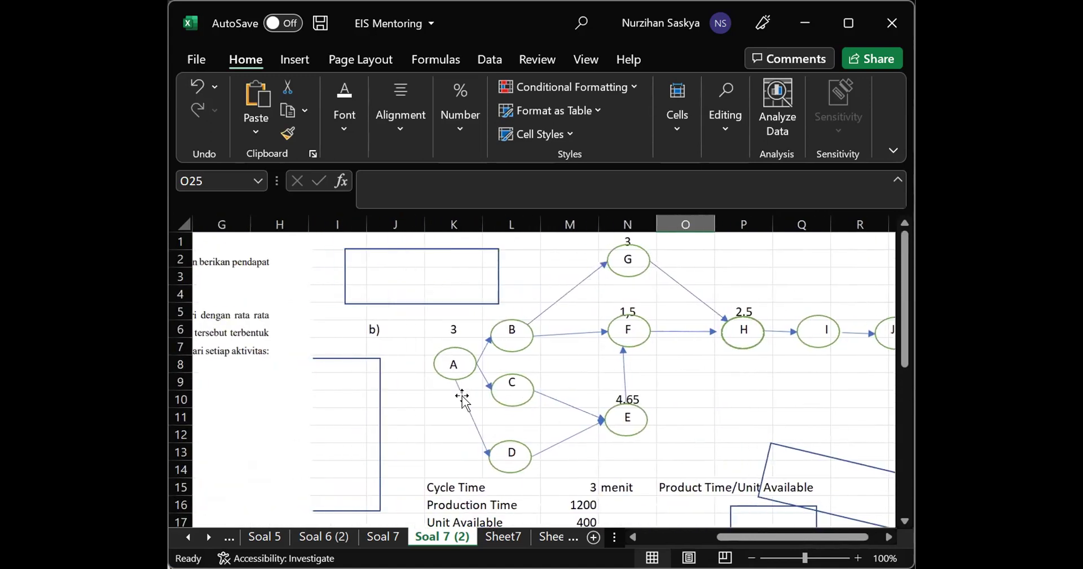
click(466, 329)
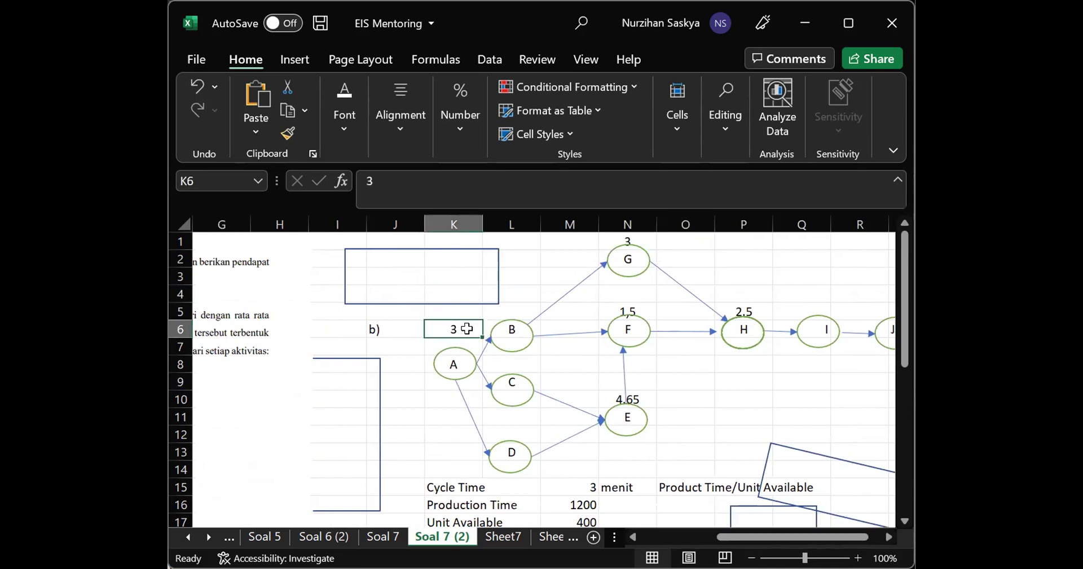
key(BackSpace)
key(Return)
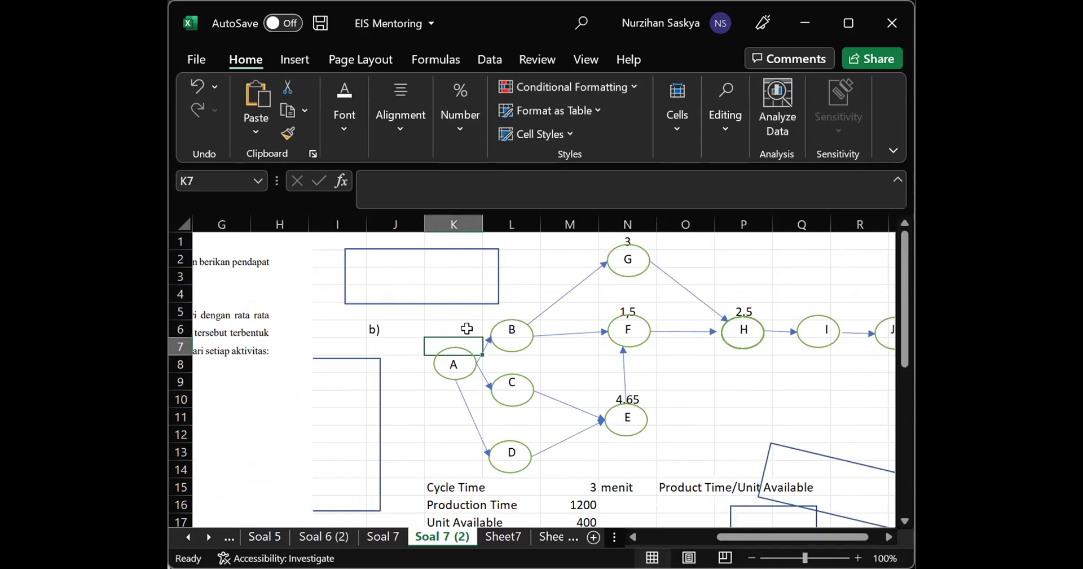
text(2.5)
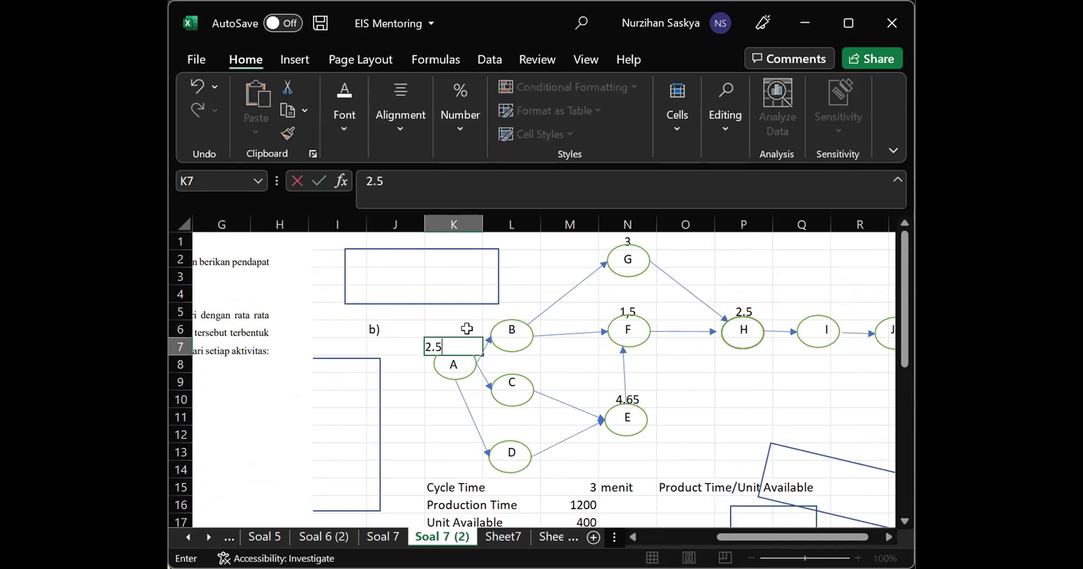
key(Tab)
Enter the times above nodes B and C: 1.5 in L5 and 0.5 in L8
key(Up)
key(Up)
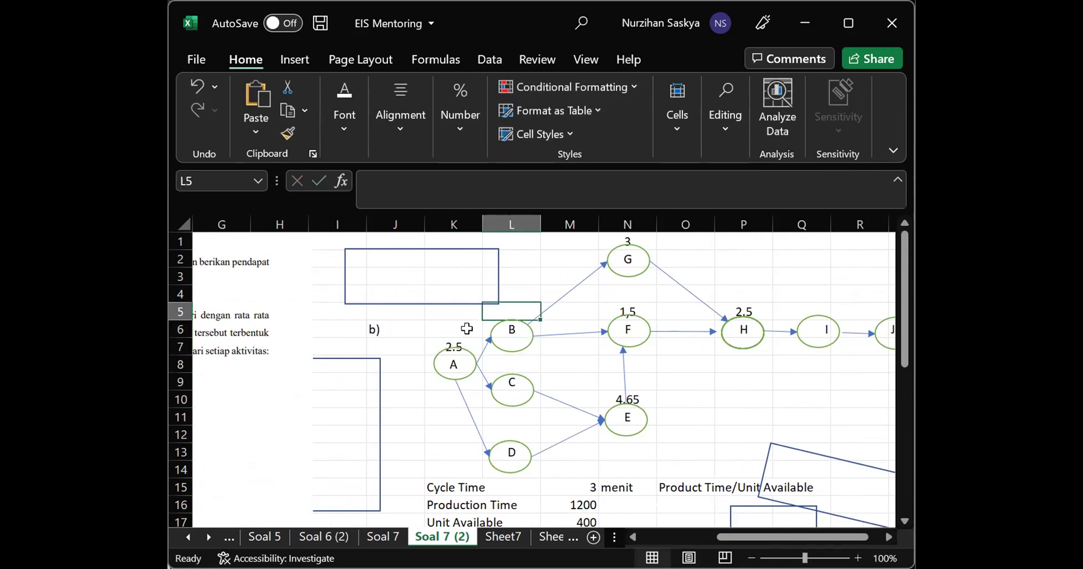
text(1)
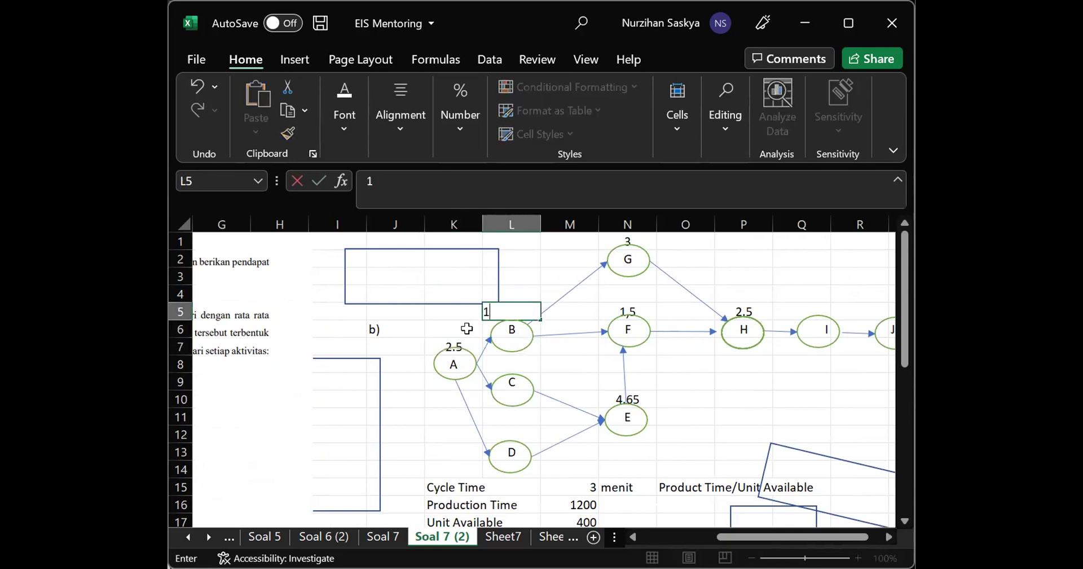
text(.5)
key(Return)
key(Down)
key(Down)
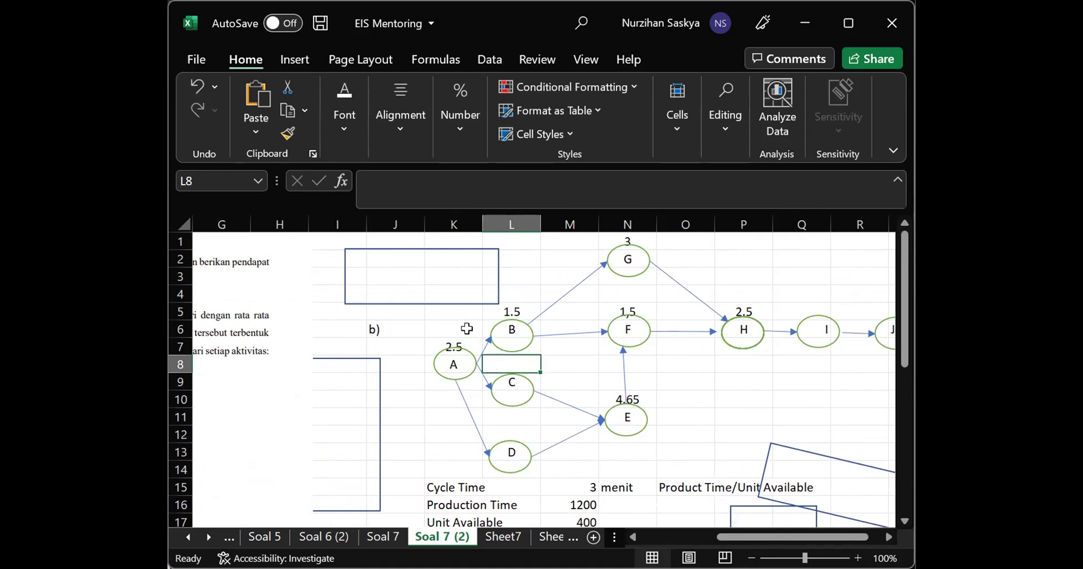
text(0)
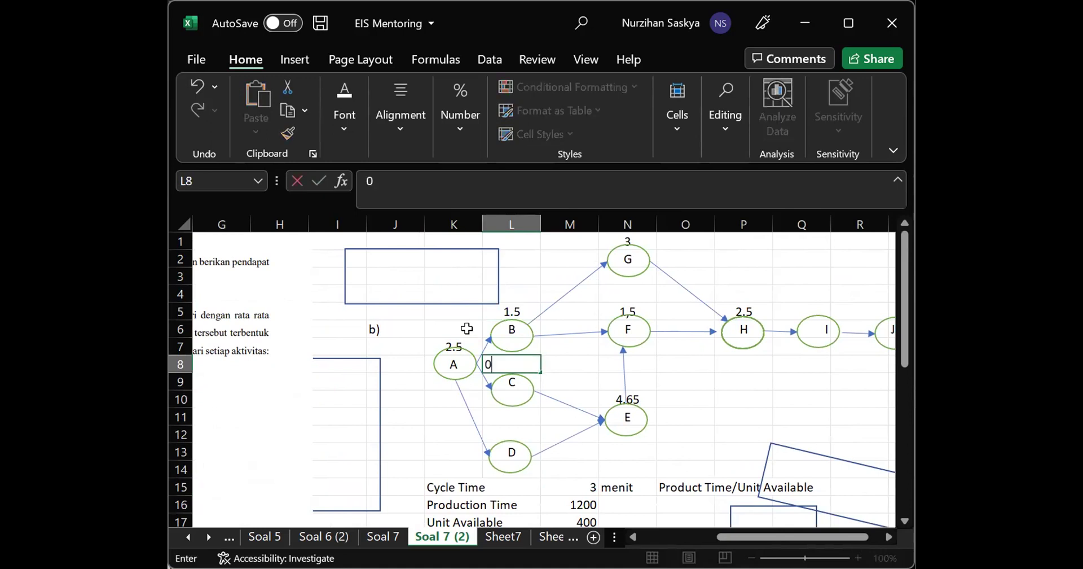
text(.5)
key(Return)
Look up activity D in the table and enter its time of 1 in L12 above node D
key(Down)
key(Down)
key(Down)
scroll(467, 328, left, 3)
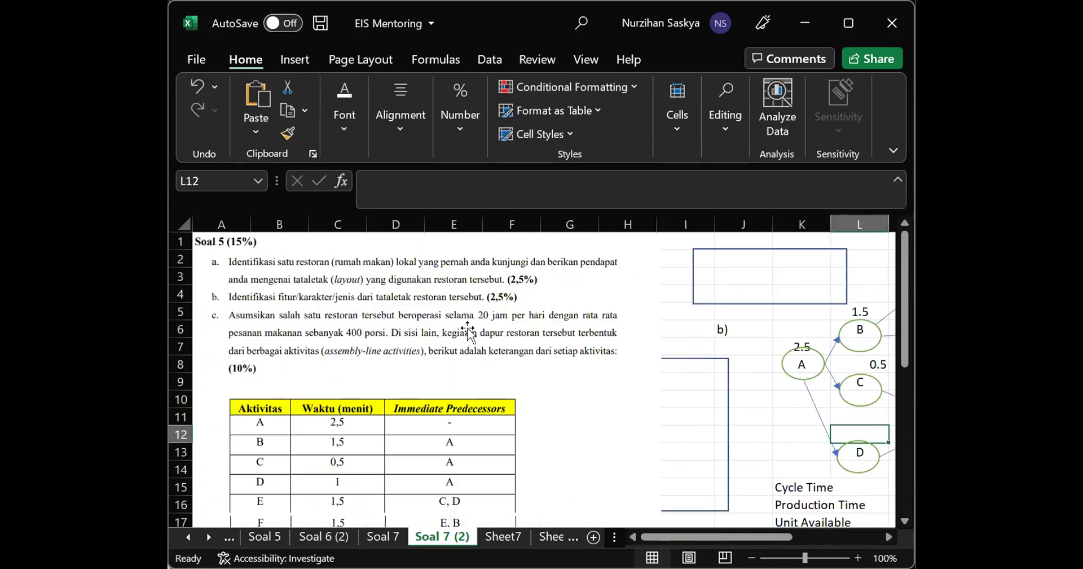
scroll(468, 332, right, 3)
text(1)
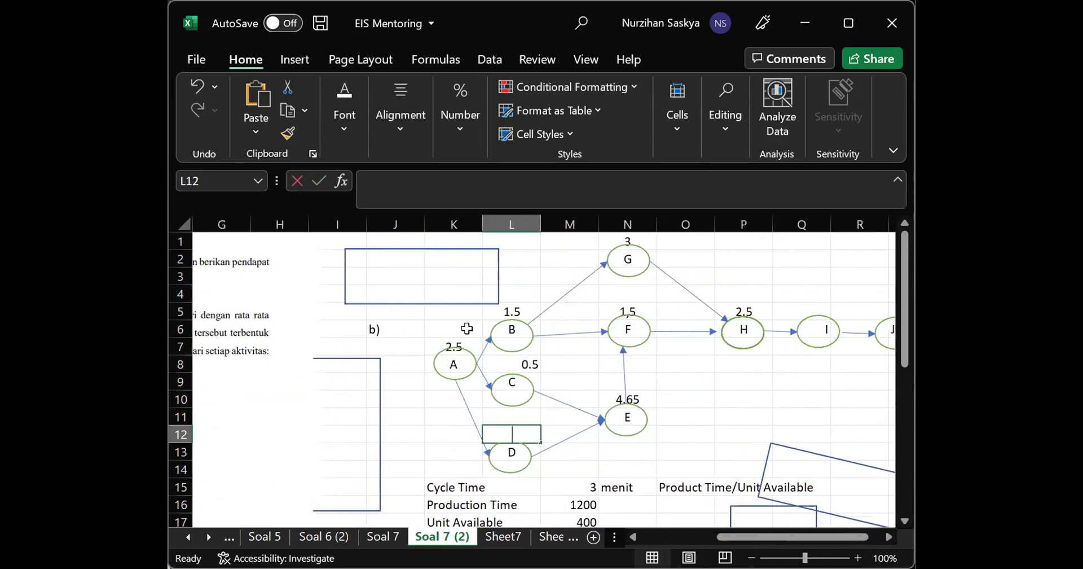
key(Up)
Look up activity E in the table and set its time above node E in N10 to 1.5
key(Up)
key(Up)
key(Right)
key(Right)
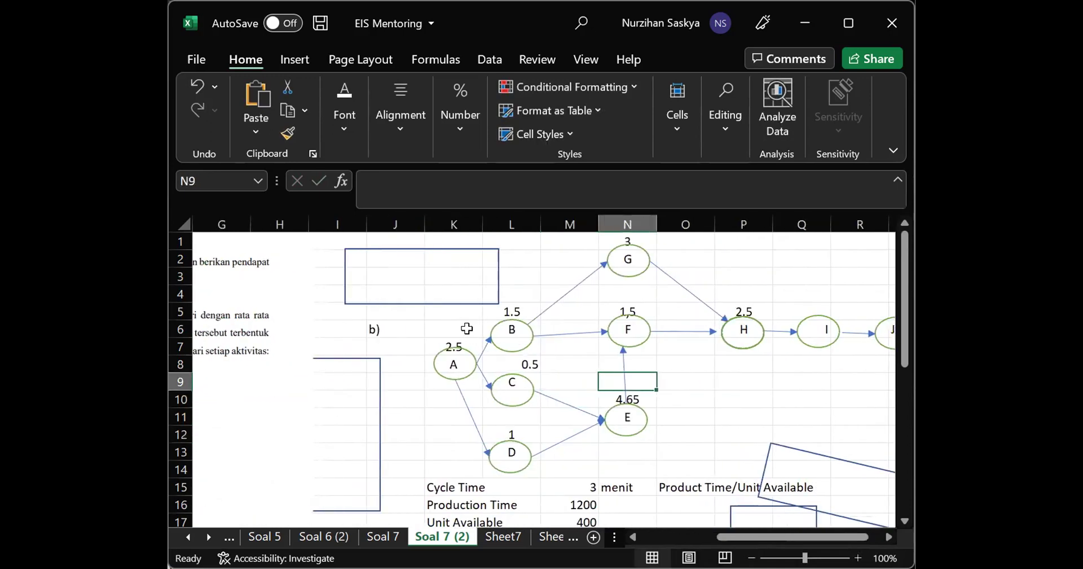
scroll(467, 332, left, 3)
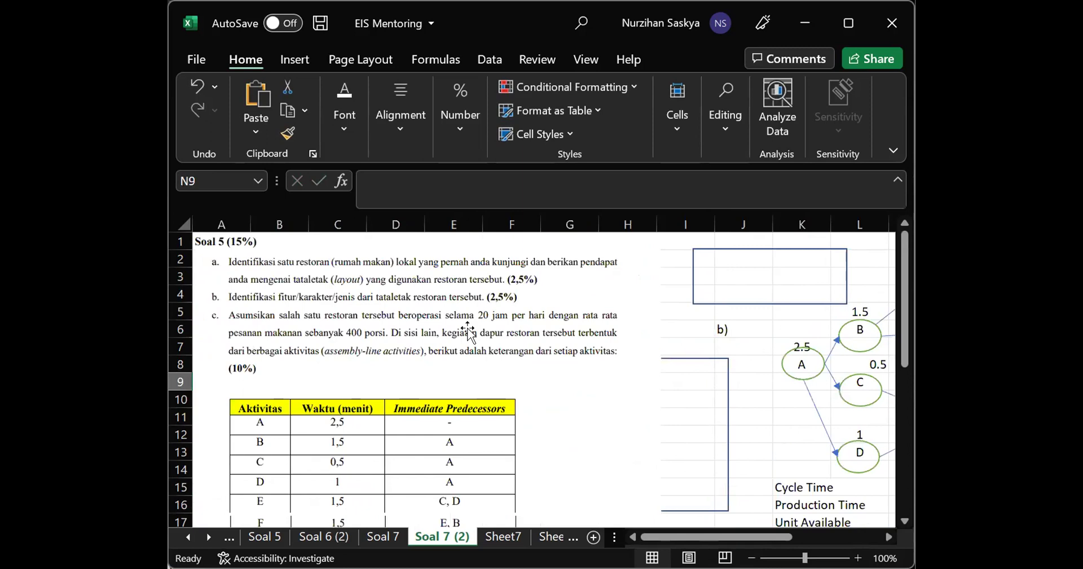
scroll(468, 331, right, 3)
key(Down)
key(Down)
key(Up)
text(1)
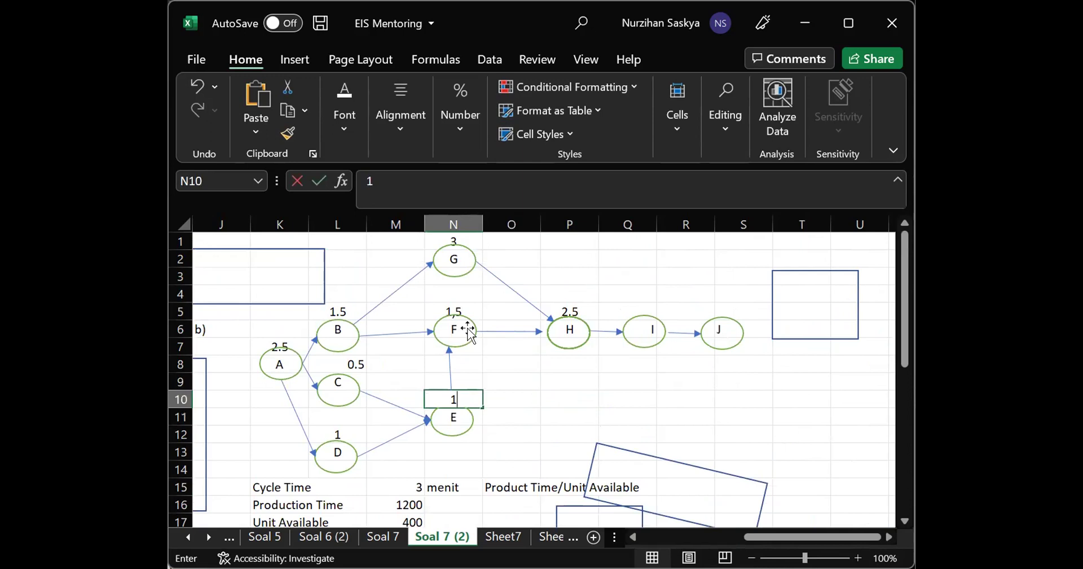
key(Up)
Look up activity G in the table and set its time above node G in N1 to 2
key(Up)
key(Up)
key(Up)
key(Up)
key(Up)
key(Up)
scroll(467, 328, left, 3)
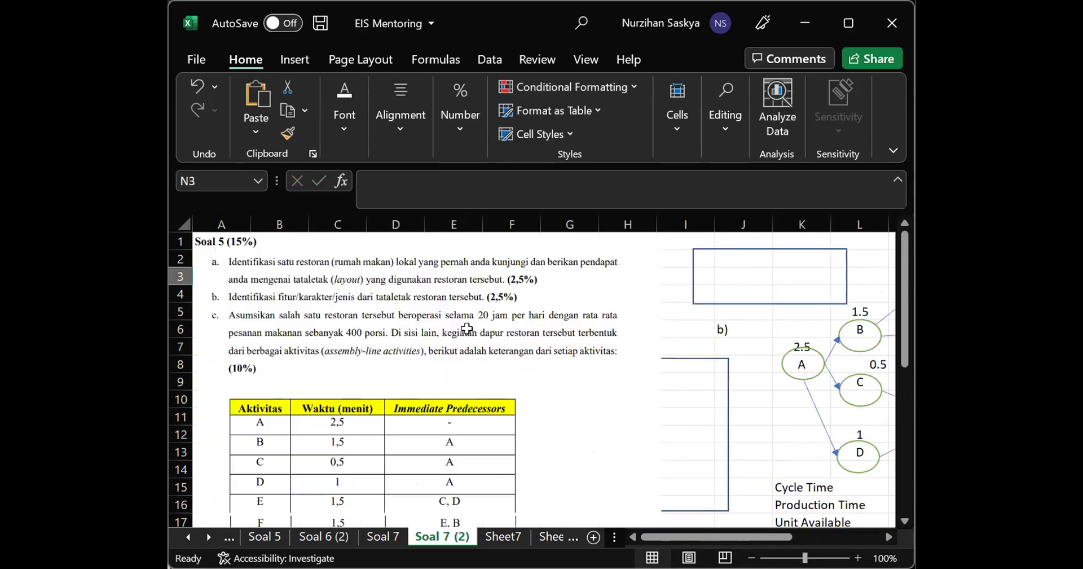
scroll(467, 329, down, 3)
scroll(468, 328, up, 2)
scroll(467, 329, down, 2)
scroll(467, 329, right, 5)
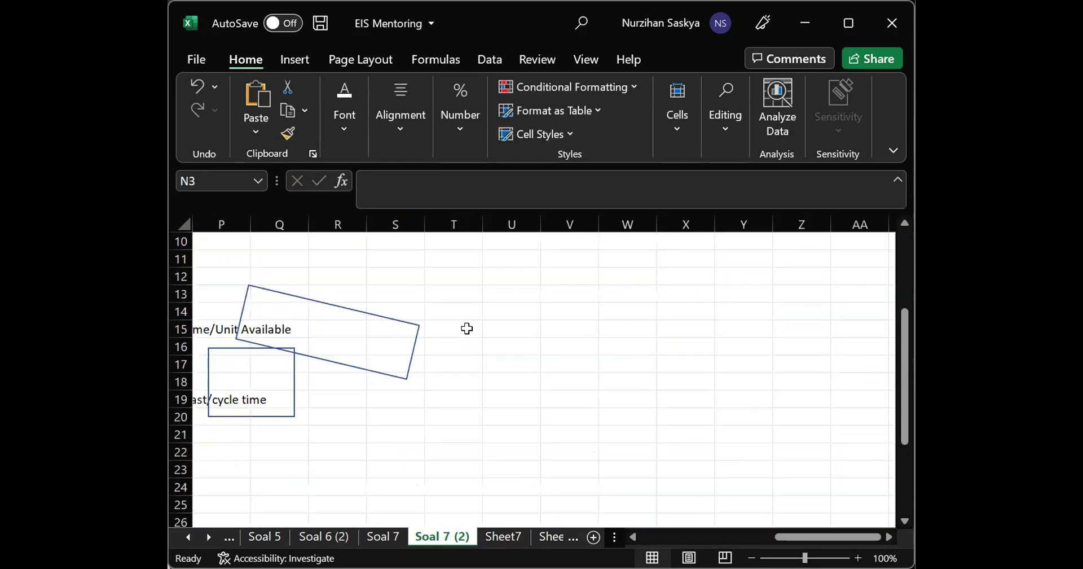
scroll(468, 328, up, 2)
scroll(468, 329, left, 5)
scroll(467, 328, right, 2)
scroll(464, 249, up, 1)
scroll(464, 249, left, 2)
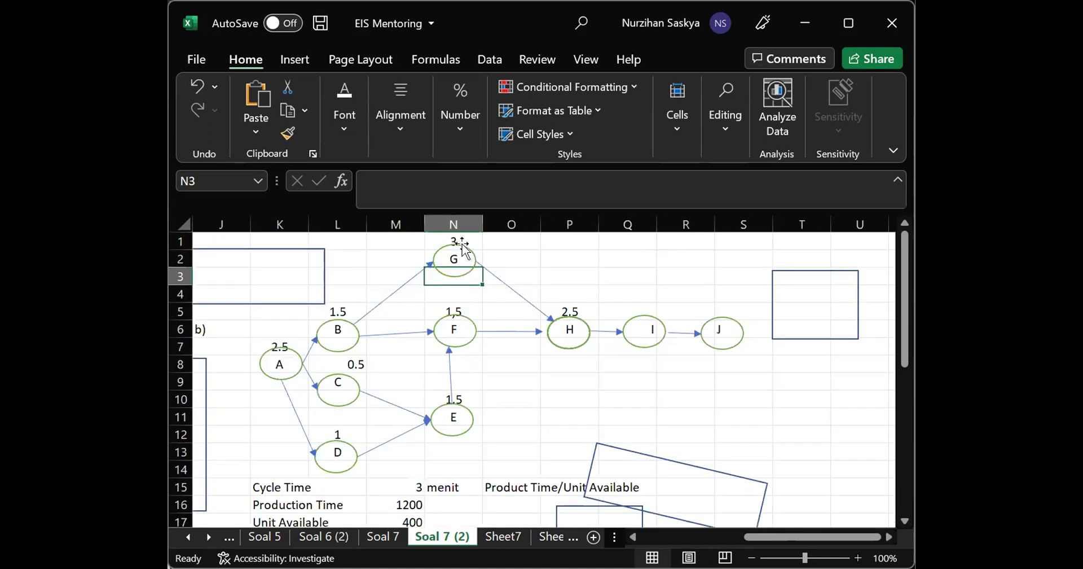
key(Up)
key(Up)
text(2)
key(Return)
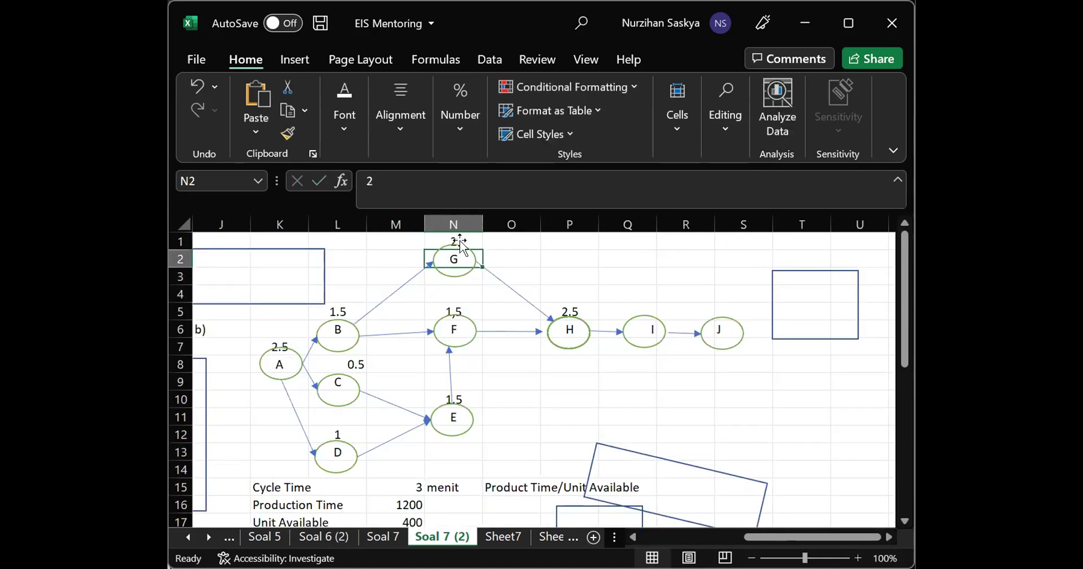
Check the activity F time against the table and set the time above node H in P5 to 1
key(Down)
key(Down)
key(Down)
scroll(460, 243, left, 4)
scroll(460, 244, down, 1)
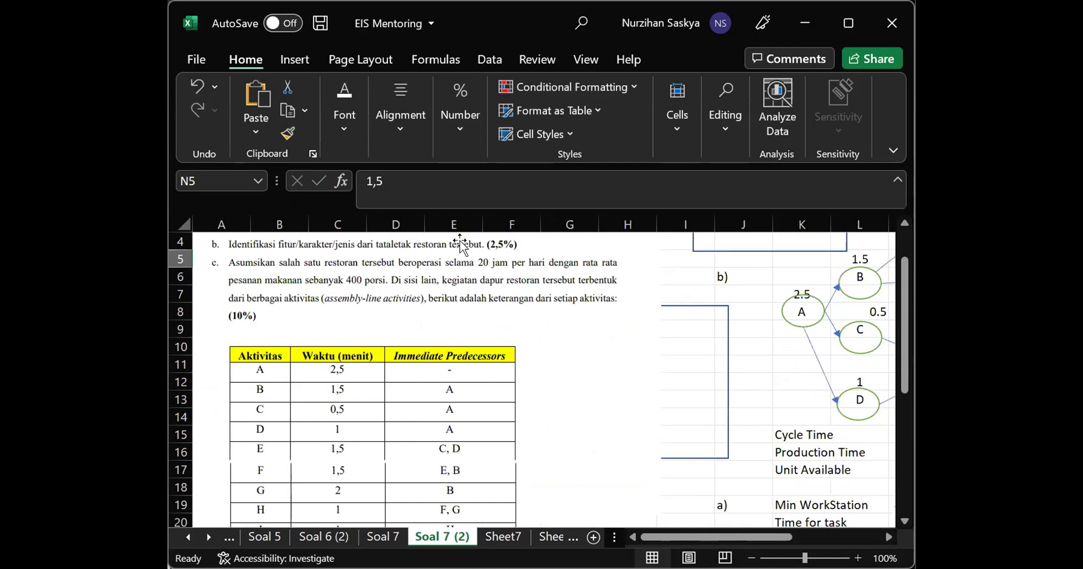
scroll(460, 244, right, 5)
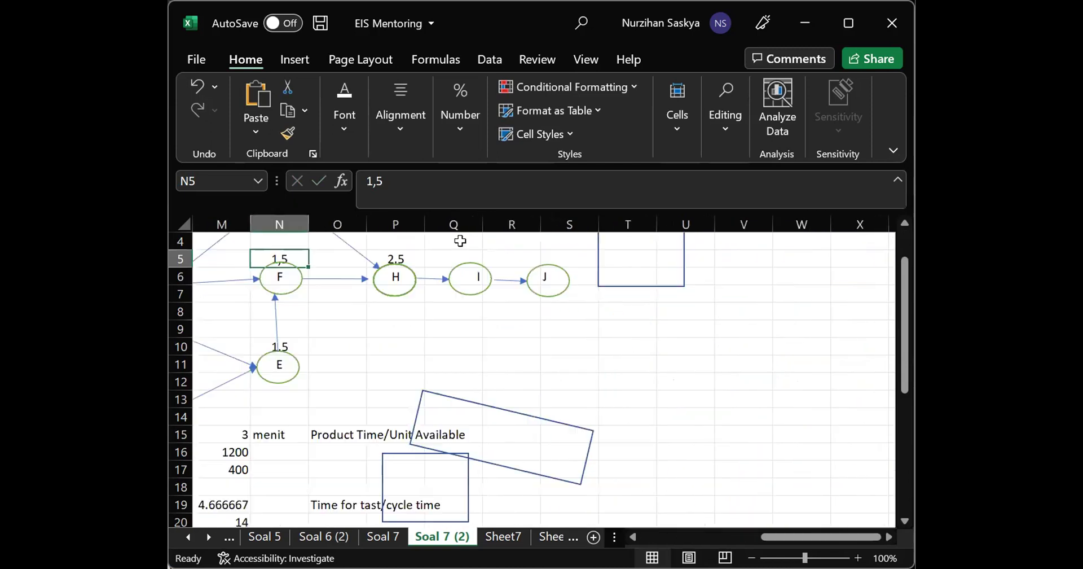
click(400, 263)
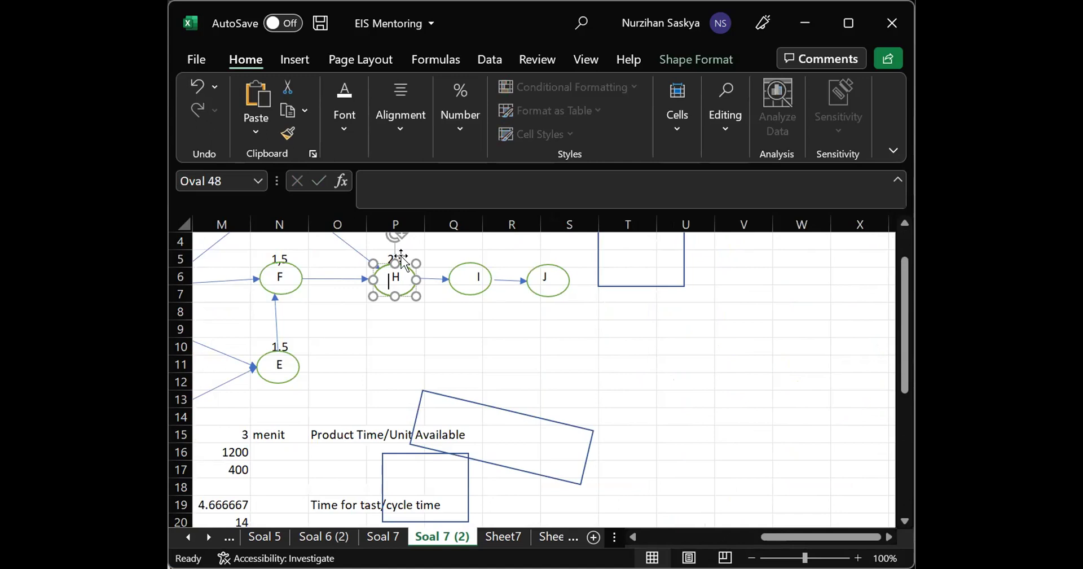
key(Escape)
click(397, 255)
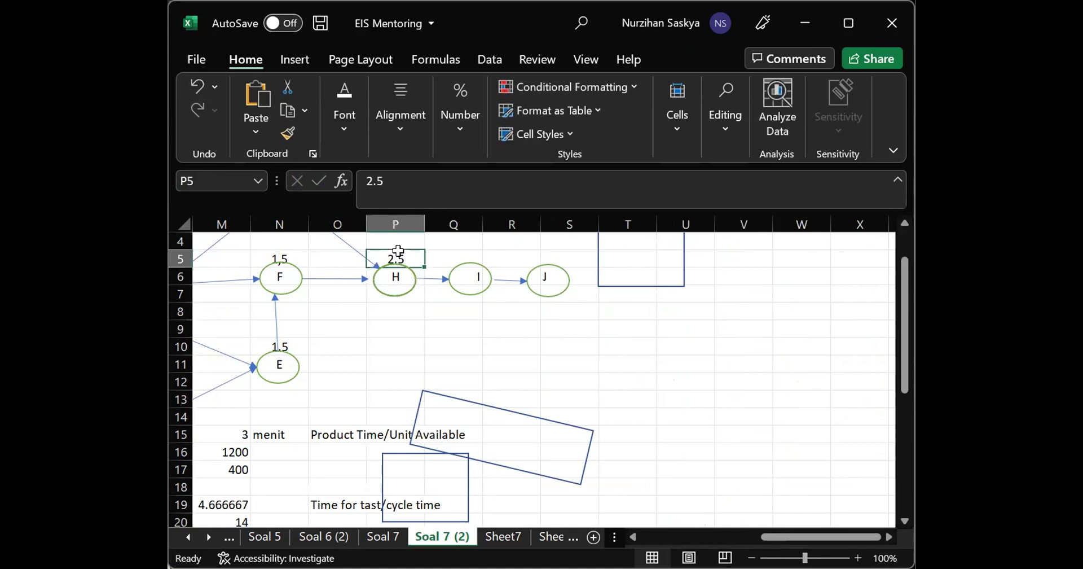
text(1)
key(Return)
Look up activity I in the table and enter its time of 1 in Q5 above node I
scroll(375, 327, left, 6)
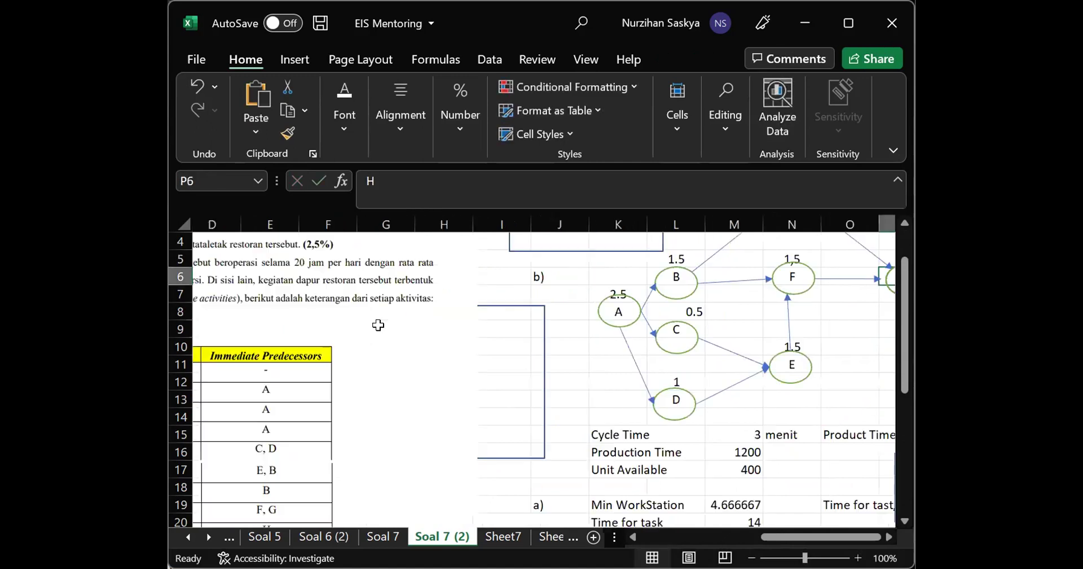
scroll(375, 327, down, 2)
scroll(378, 326, left, 1)
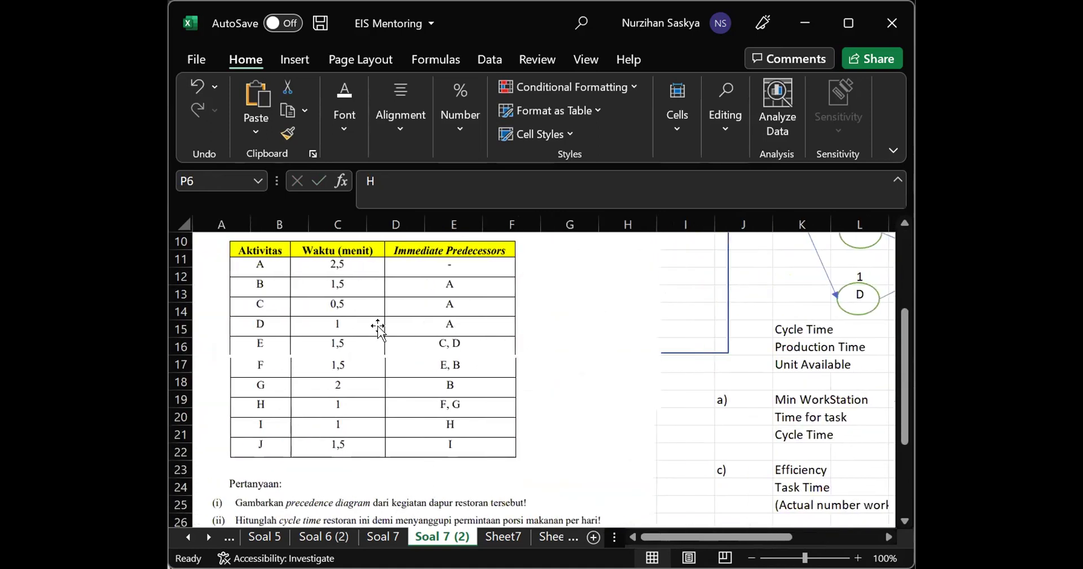
scroll(378, 326, right, 6)
scroll(375, 323, up, 2)
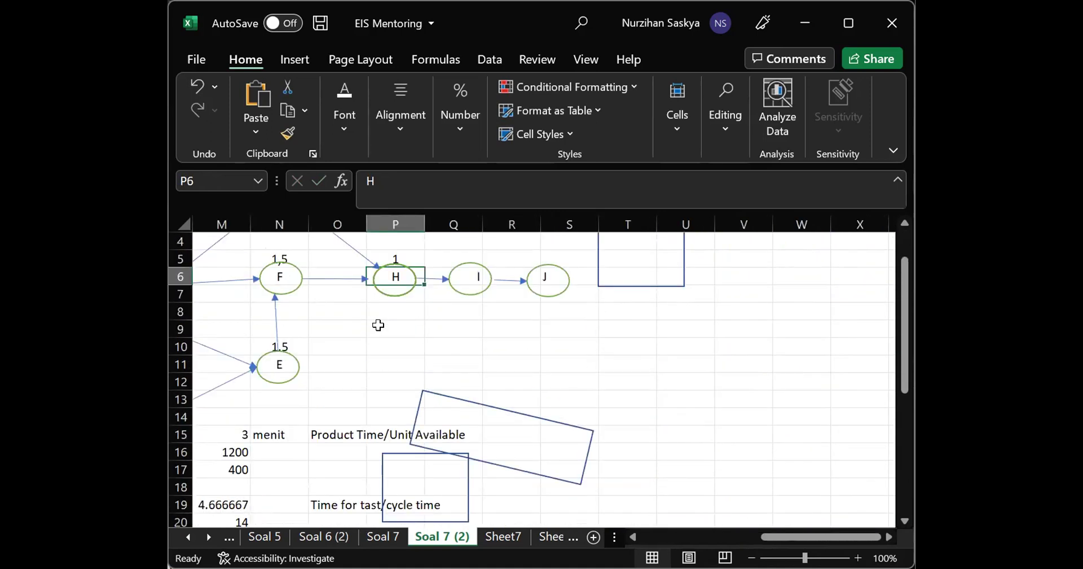
click(478, 256)
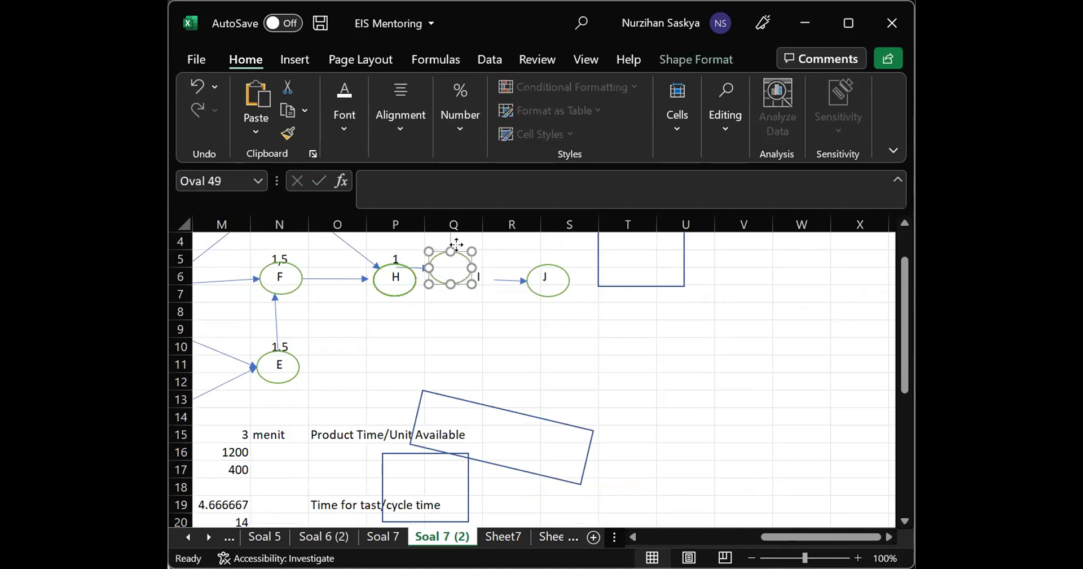
click(444, 253)
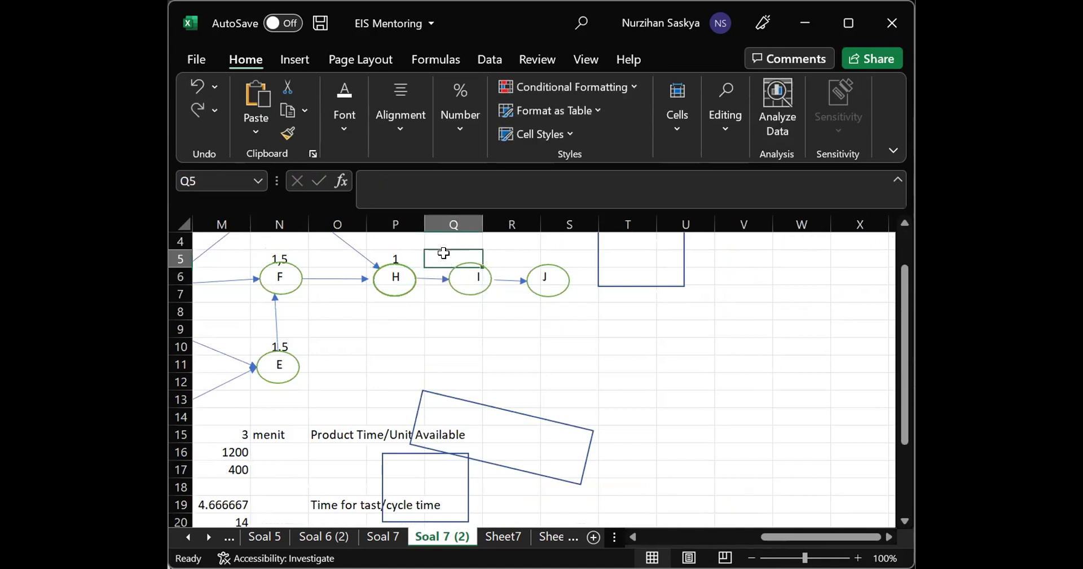
text(1)
key(Return)
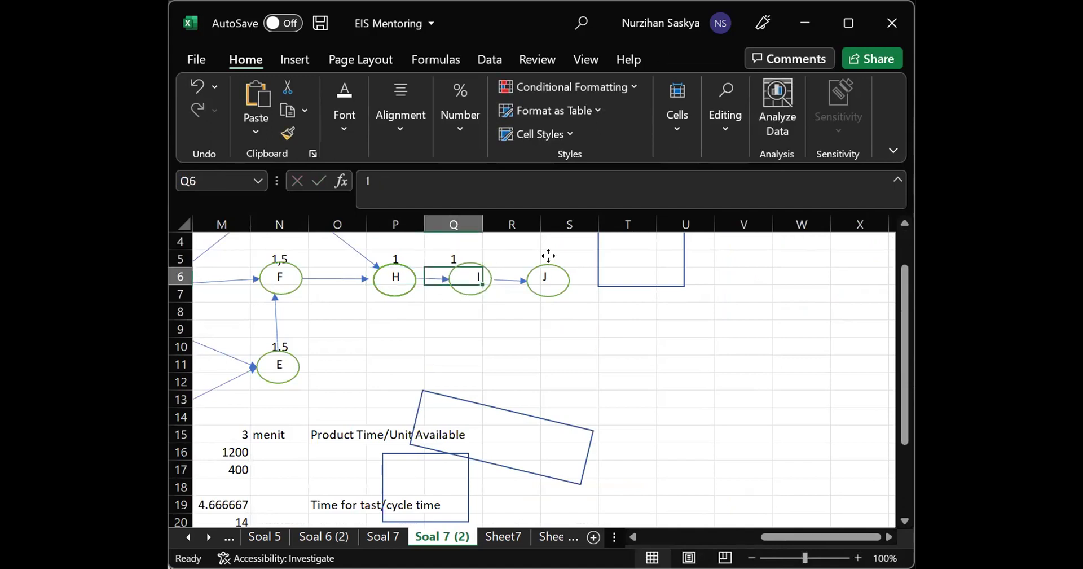
Enter the activity J time of 1.5 in S5 above node J and left-align it
click(549, 263)
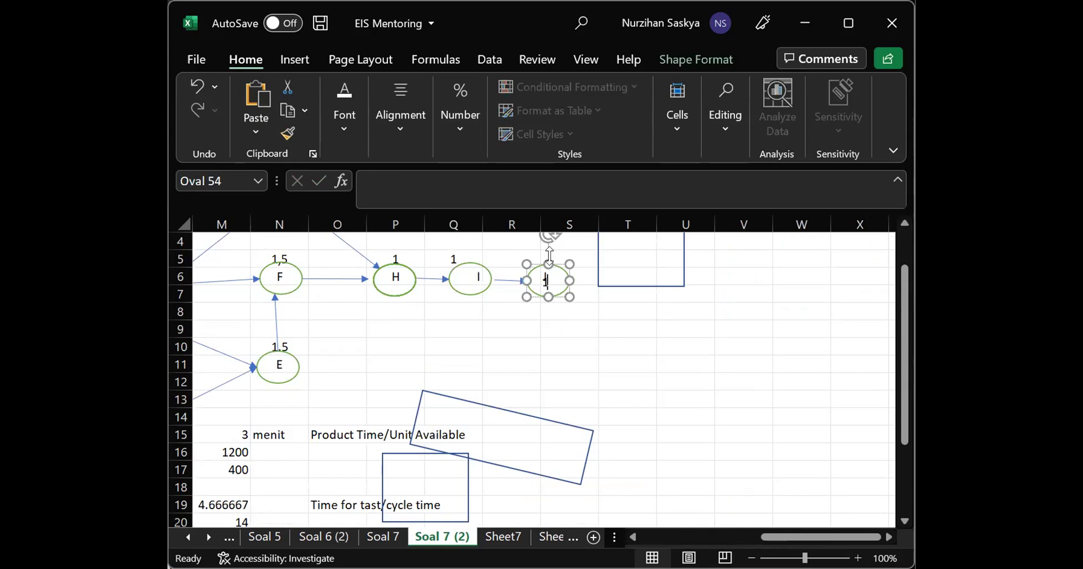
click(613, 359)
click(569, 253)
text(1)
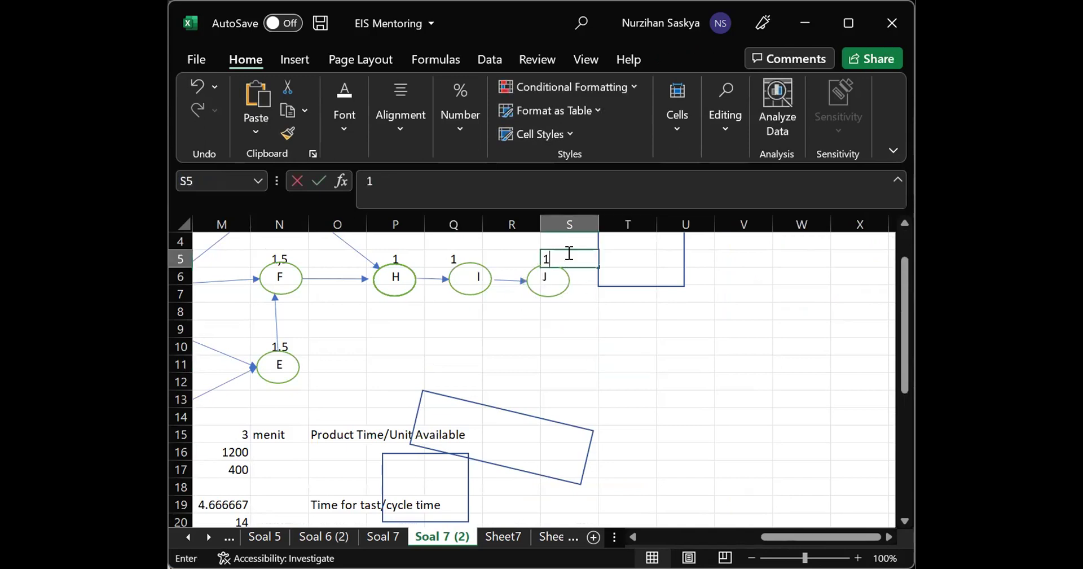
text(.5)
key(Return)
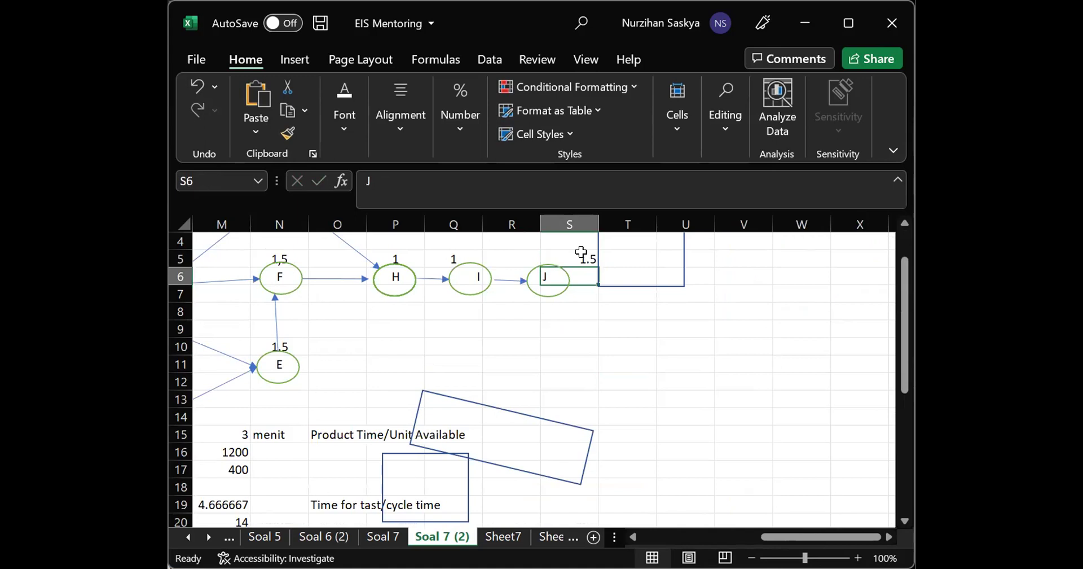
click(581, 252)
click(380, 136)
click(386, 210)
click(574, 344)
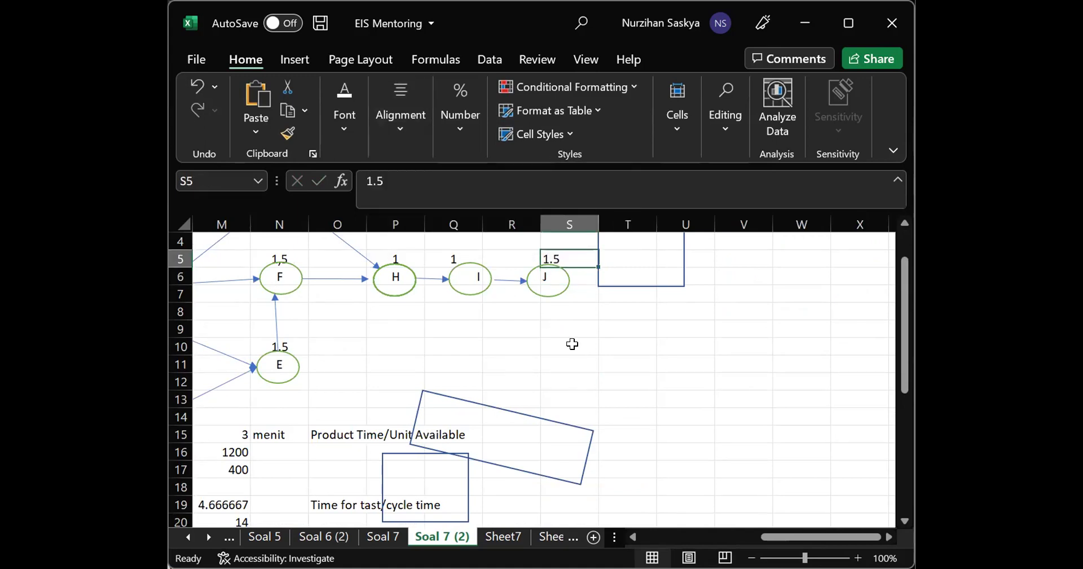
Review the precedence diagram with its task times and the cycle time and minimum workstation calculations beneath it
click(572, 344)
scroll(572, 343, down, 2)
scroll(572, 344, up, 3)
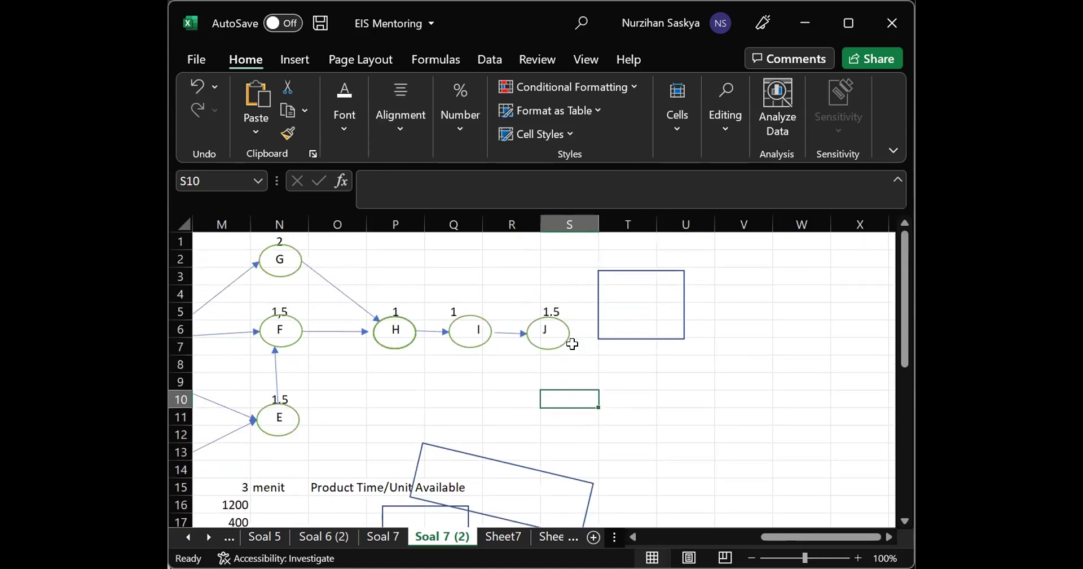
scroll(572, 344, left, 3)
scroll(571, 407, down, 1)
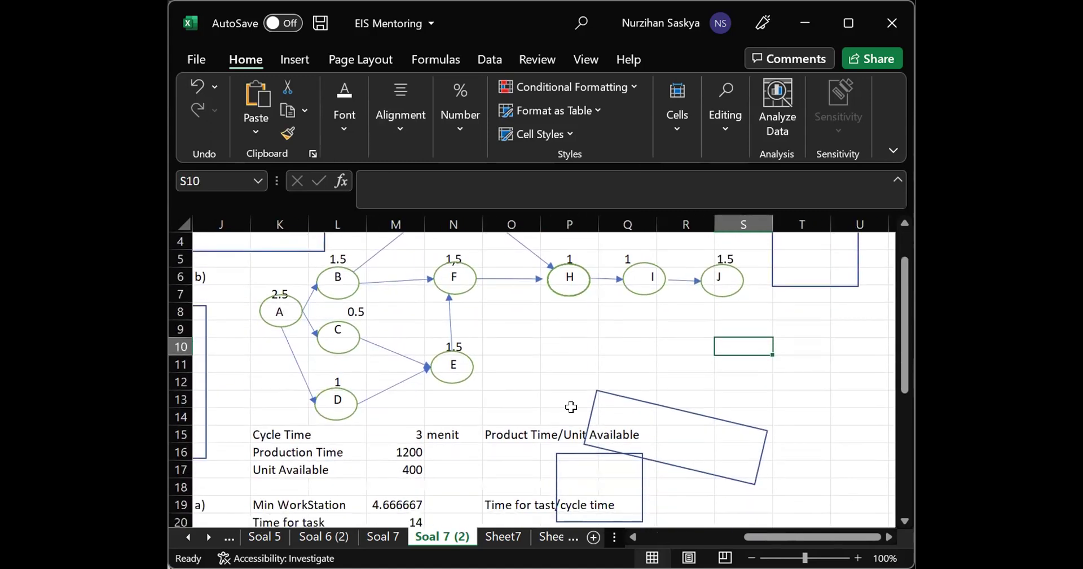
mouse_move(244, 283)
mouse_down()
mouse_move(271, 307)
mouse_move(258, 295)
mouse_up()
key(ctrl+v)
click(241, 361)
click(274, 294)
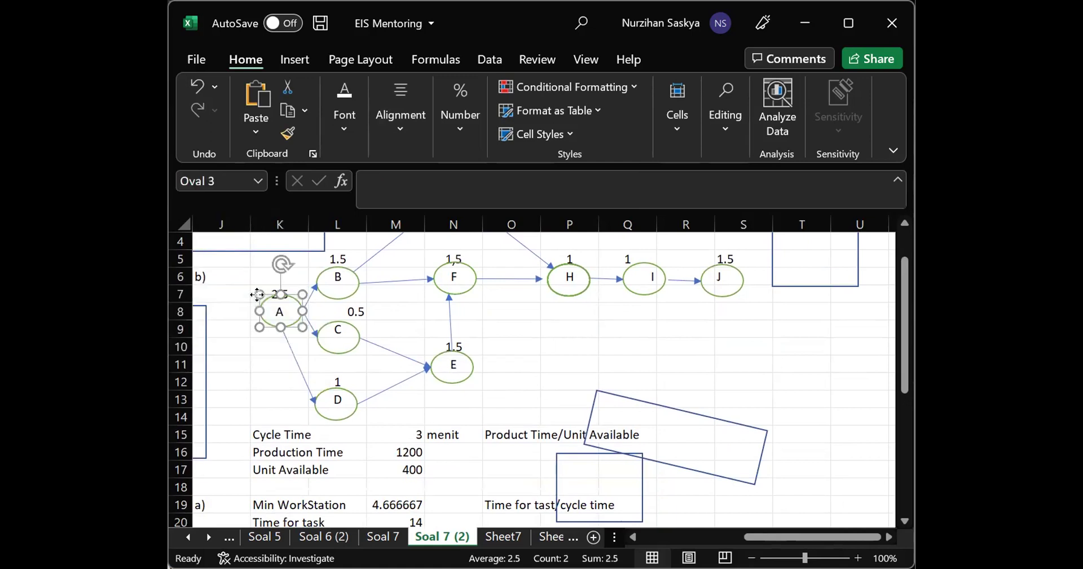
click(519, 412)
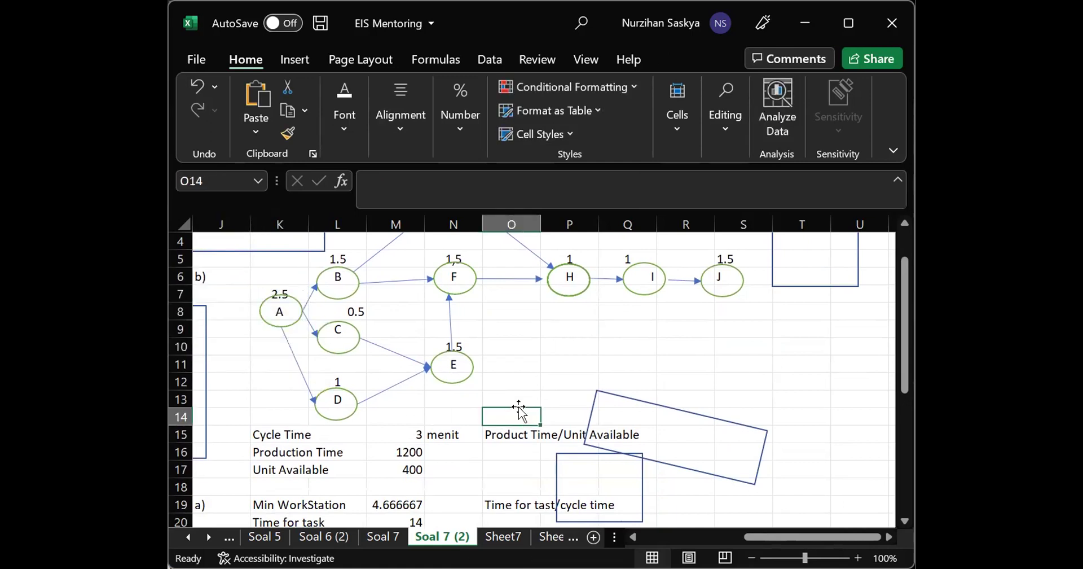
scroll(519, 408, down, 1)
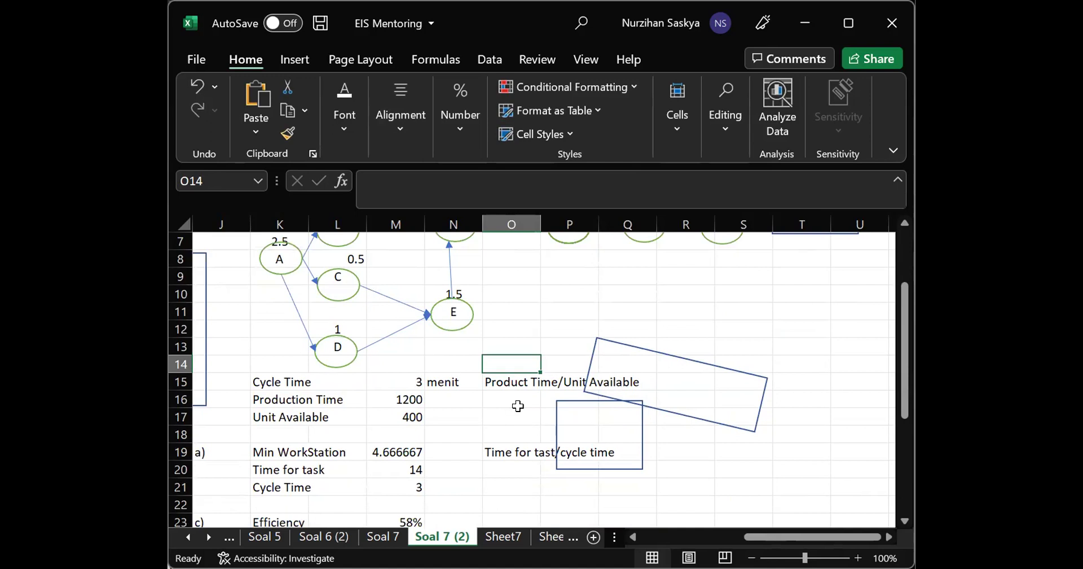
scroll(519, 406, up, 1)
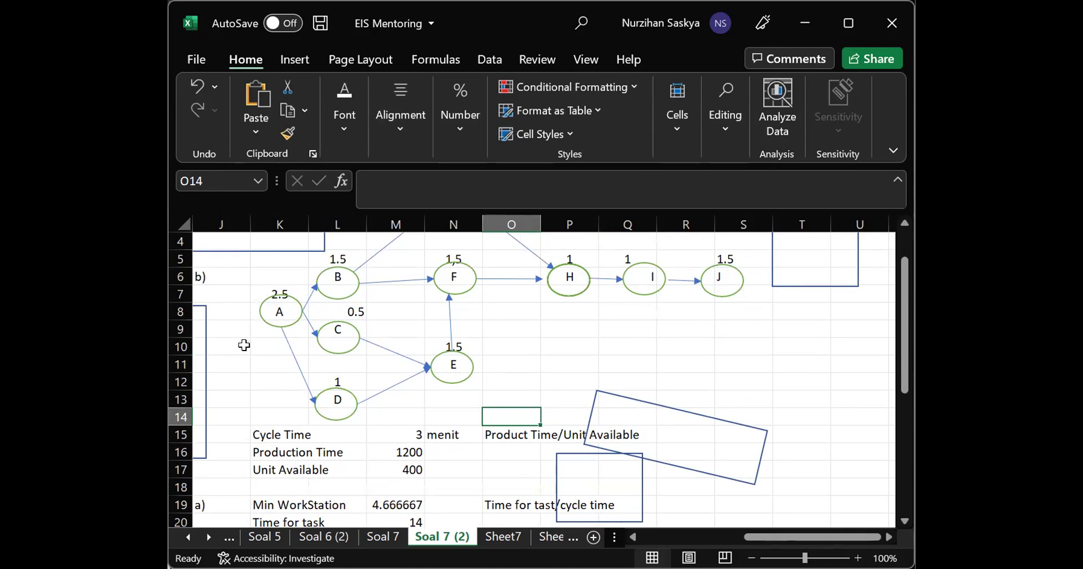
Move node A's oval down slightly so that it clears the 2.5 time above it
click(261, 293)
drag(261, 293, 276, 329)
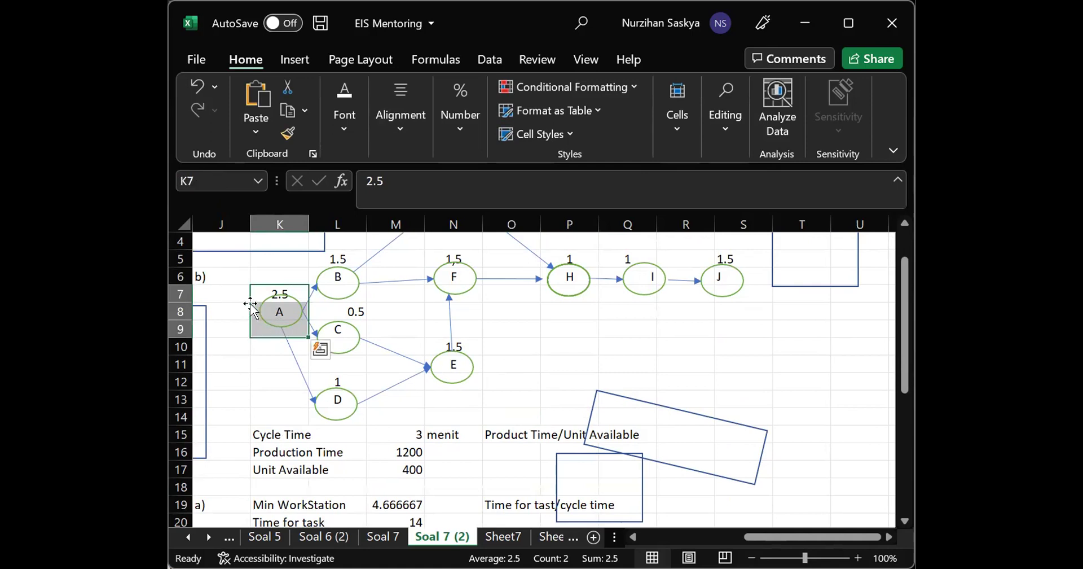
click(255, 362)
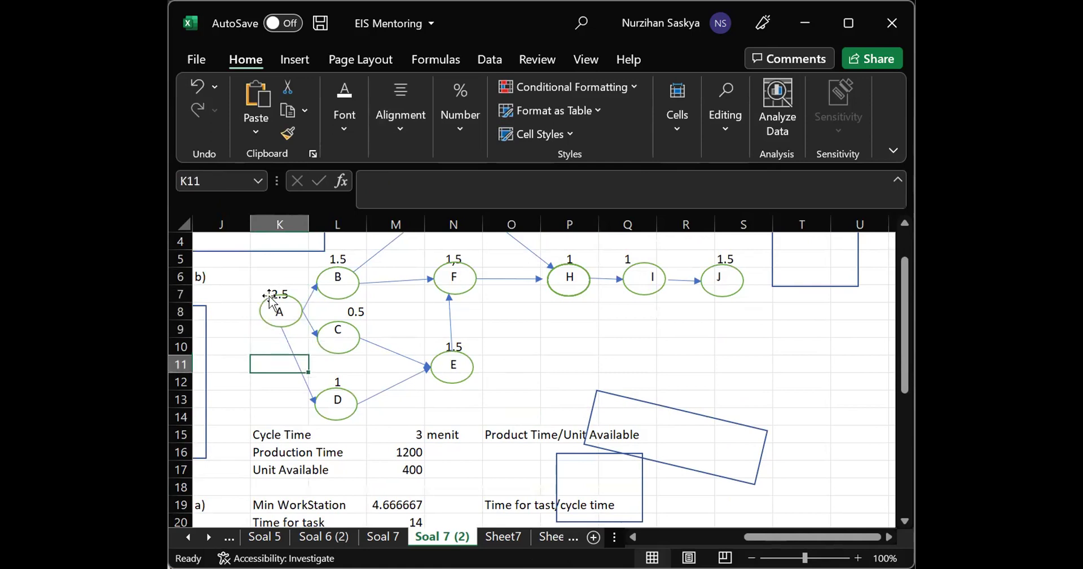
mouse_move(269, 299)
mouse_down()
mouse_move(255, 305)
mouse_move(267, 302)
mouse_up()
click(663, 332)
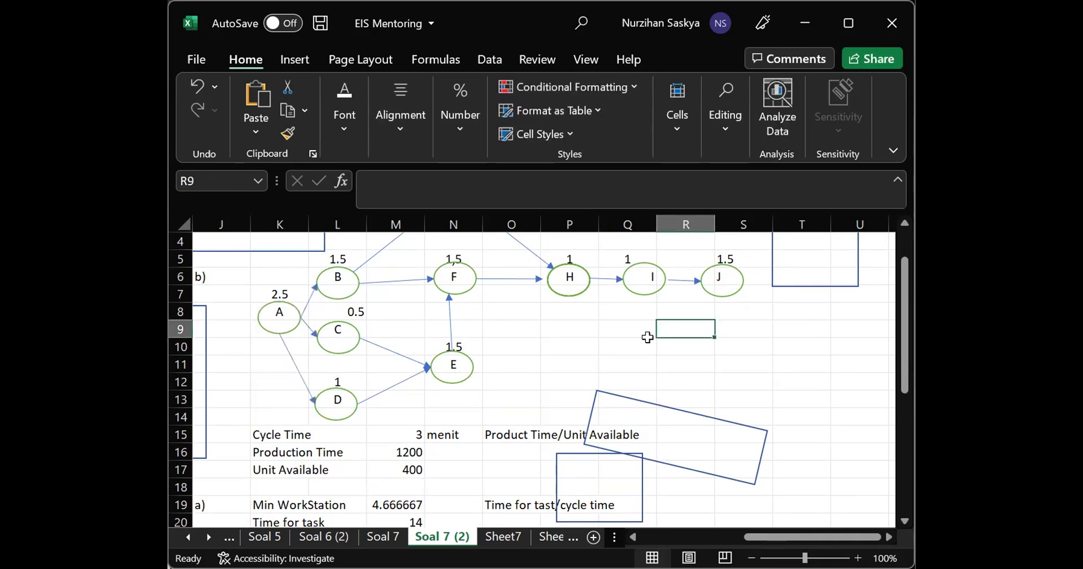
Move the tall workstation rectangle beside the diagram onto node A and shorten it to enclose only node A and its time
scroll(286, 344, left, 3)
drag(549, 345, 660, 312)
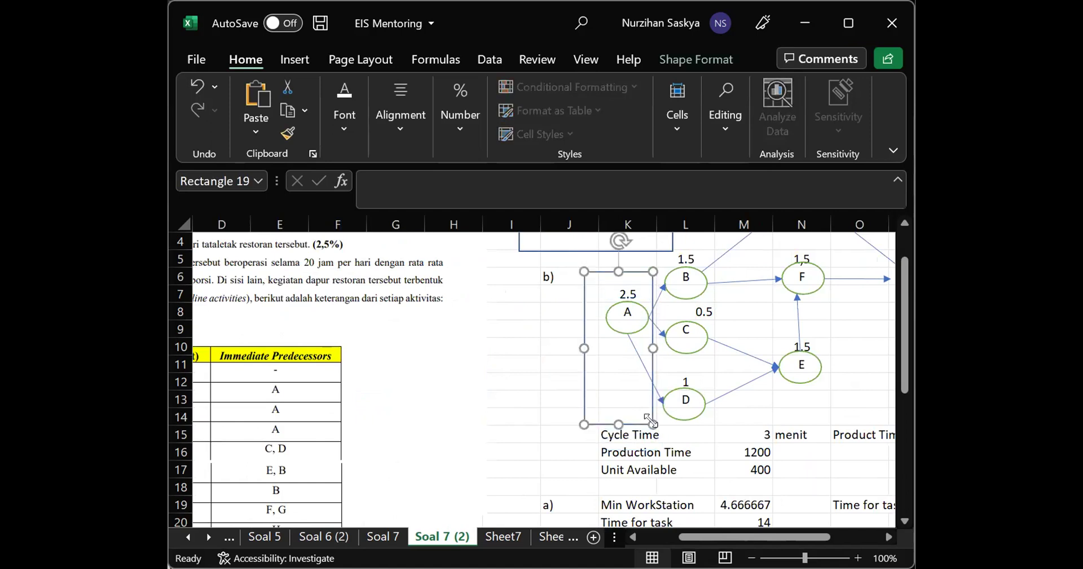
drag(655, 382, 652, 340)
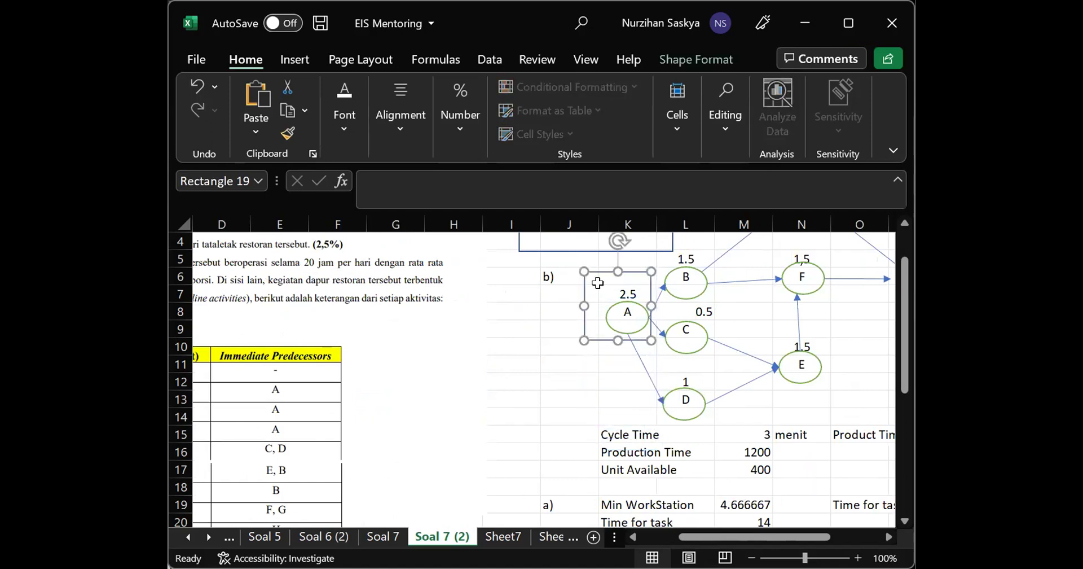
drag(594, 274, 599, 284)
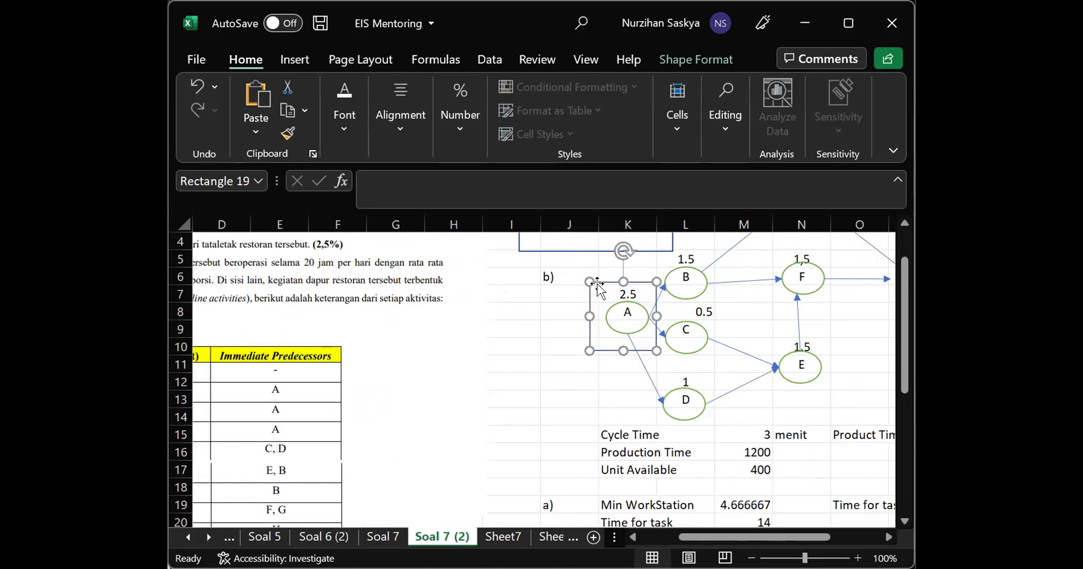
Turn the wide rectangle above the diagram upright and place it around nodes B, C and D as a workstation
scroll(738, 366, right, 6)
scroll(737, 366, up, 1)
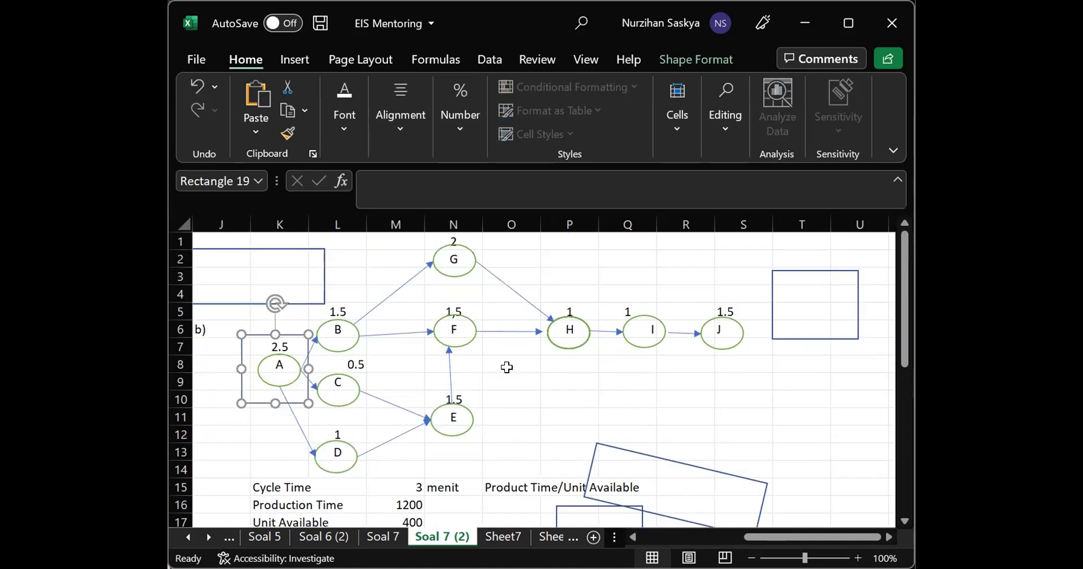
scroll(507, 368, left, 3)
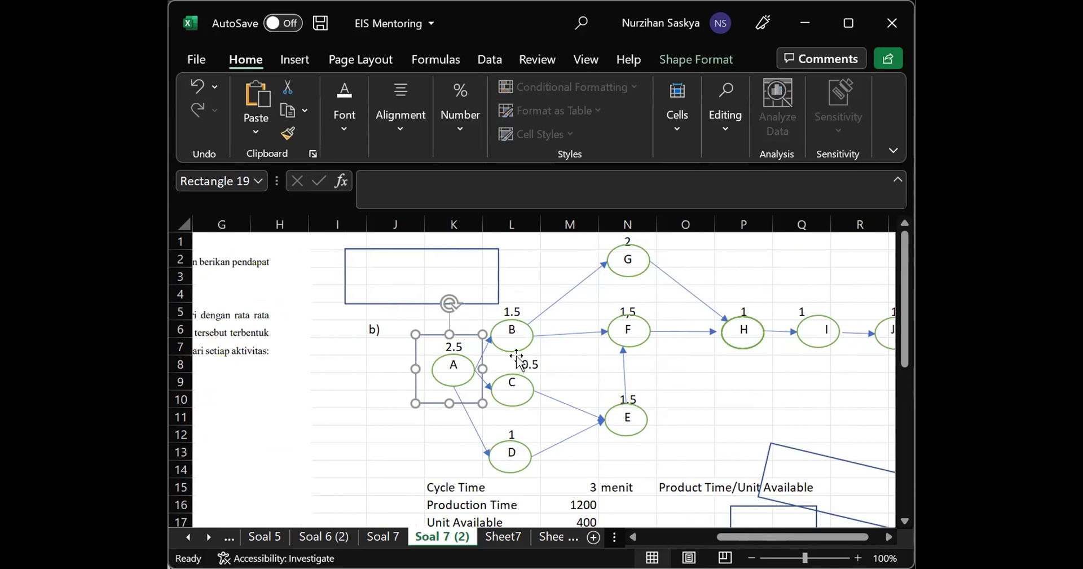
click(453, 249)
drag(453, 249, 583, 299)
drag(560, 266, 536, 373)
drag(511, 298, 511, 290)
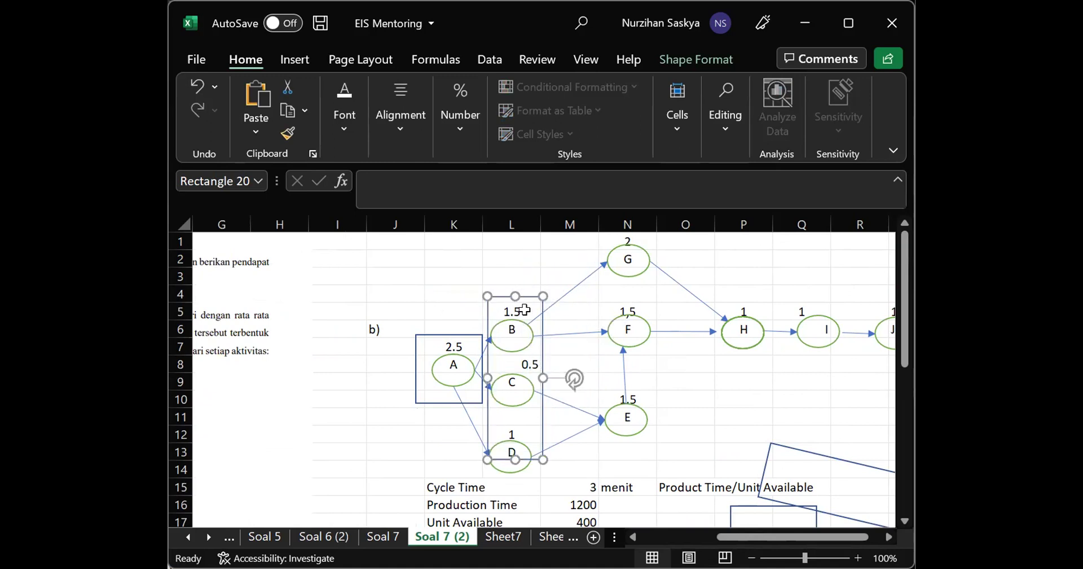
drag(537, 327, 537, 334)
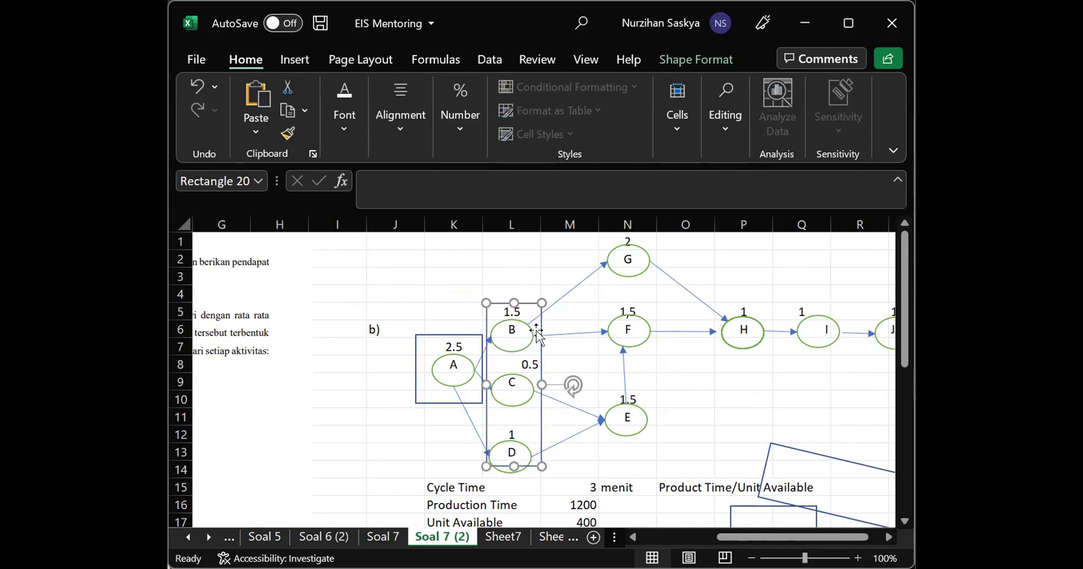
Move the tilted rectangle onto the diagram and rotate it upright around nodes F and E
click(701, 405)
click(798, 448)
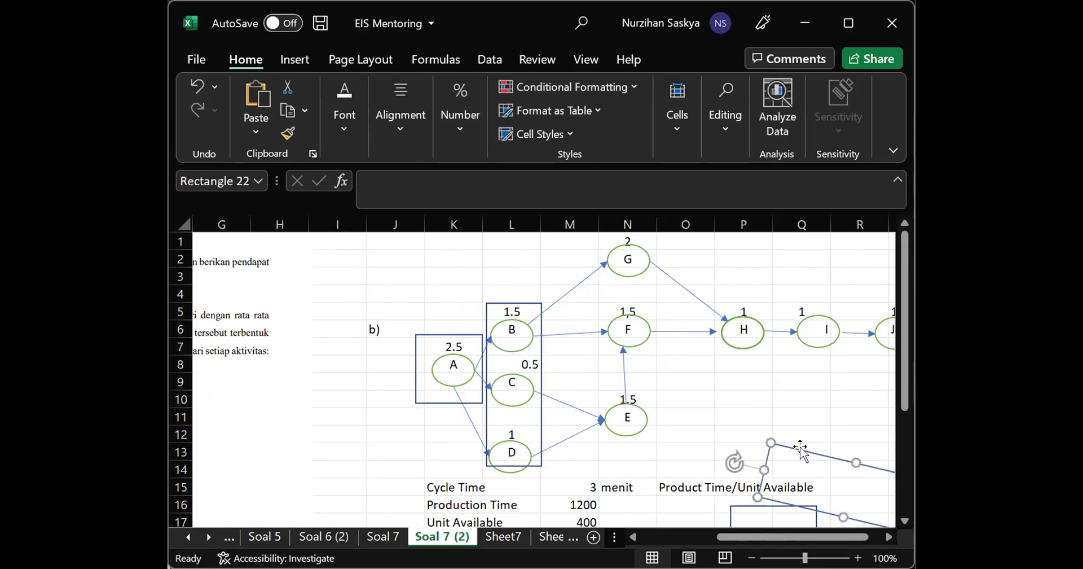
drag(798, 448, 624, 290)
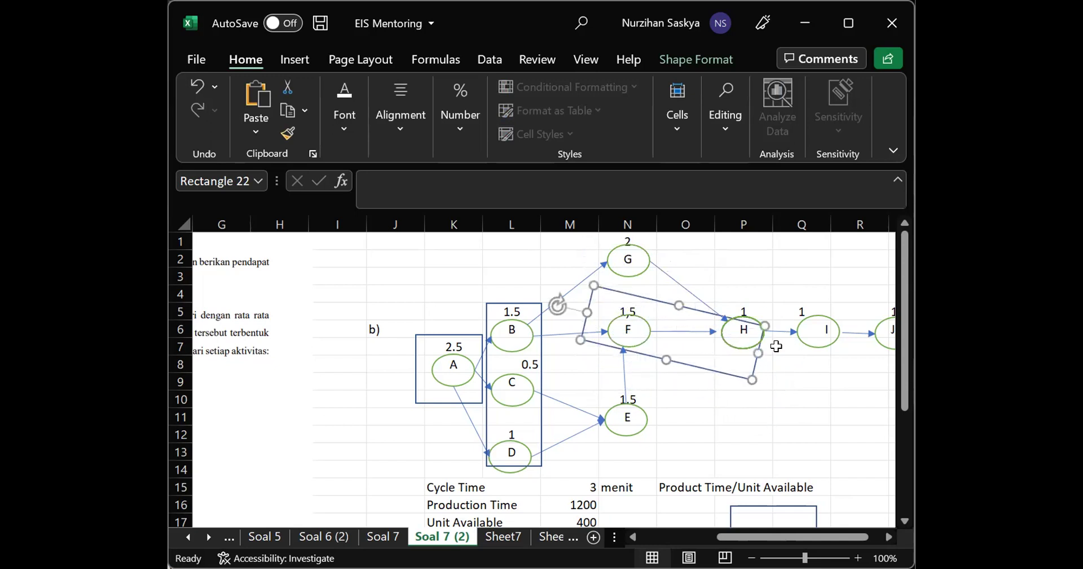
drag(554, 303, 652, 318)
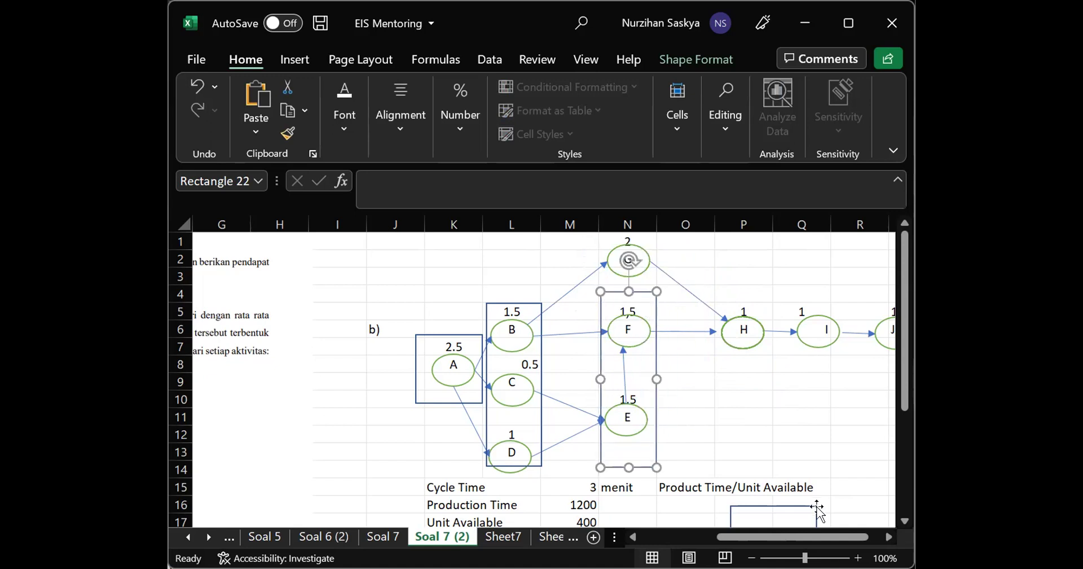
Duplicate the small rectangle below the diagram, move the copy to node G and resize it to enclose node G and its time
click(816, 505)
key(ctrl+d)
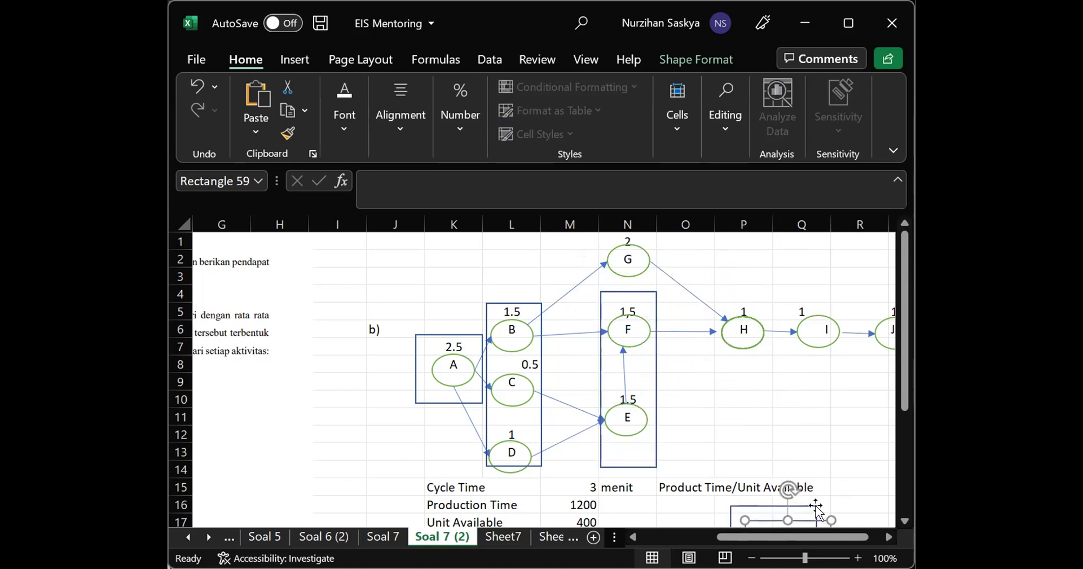
drag(810, 517, 644, 226)
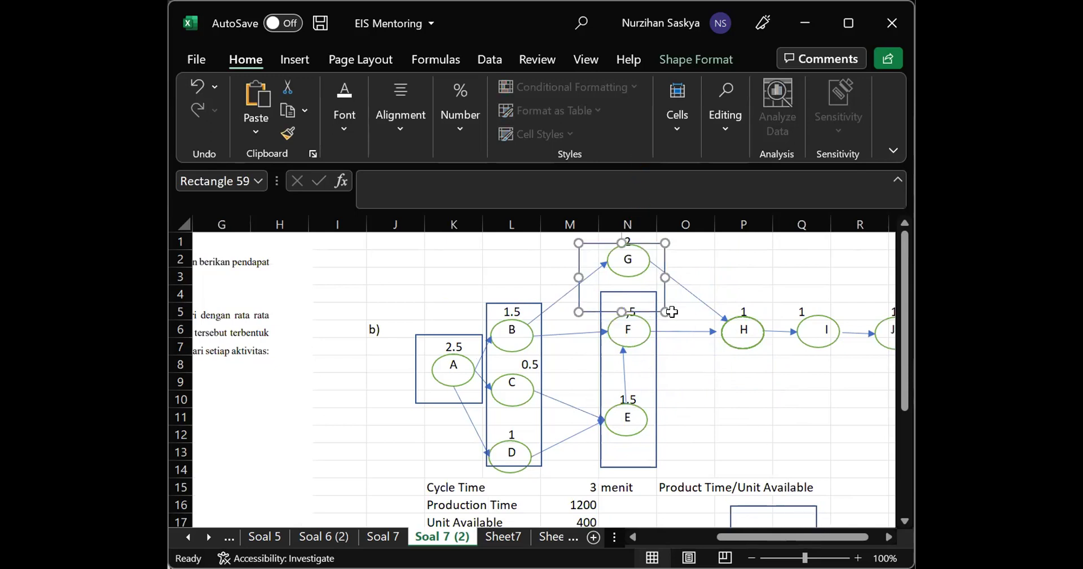
drag(666, 317, 640, 285)
drag(589, 243, 611, 236)
Move the spare rectangle below the diagram onto nodes H and I and widen it to enclose both as one workstation
drag(754, 505, 763, 374)
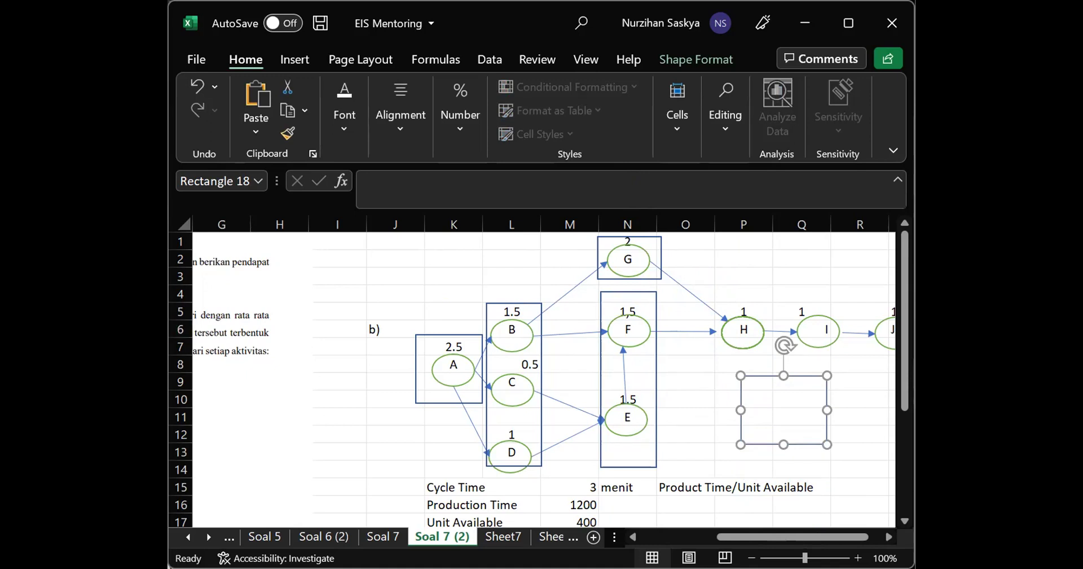
click(396, 412)
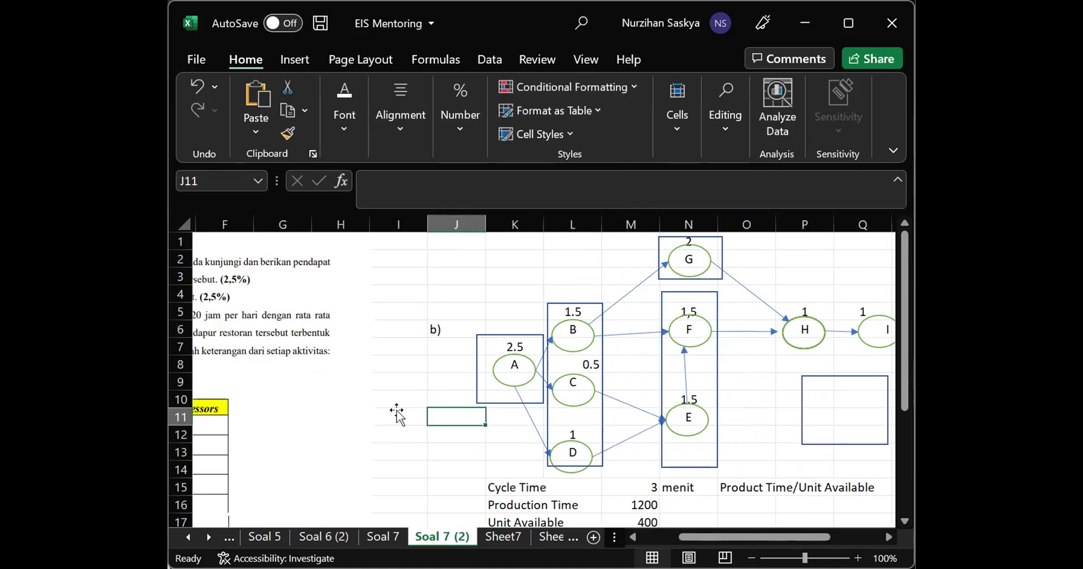
scroll(396, 411, left, 3)
scroll(397, 412, down, 1)
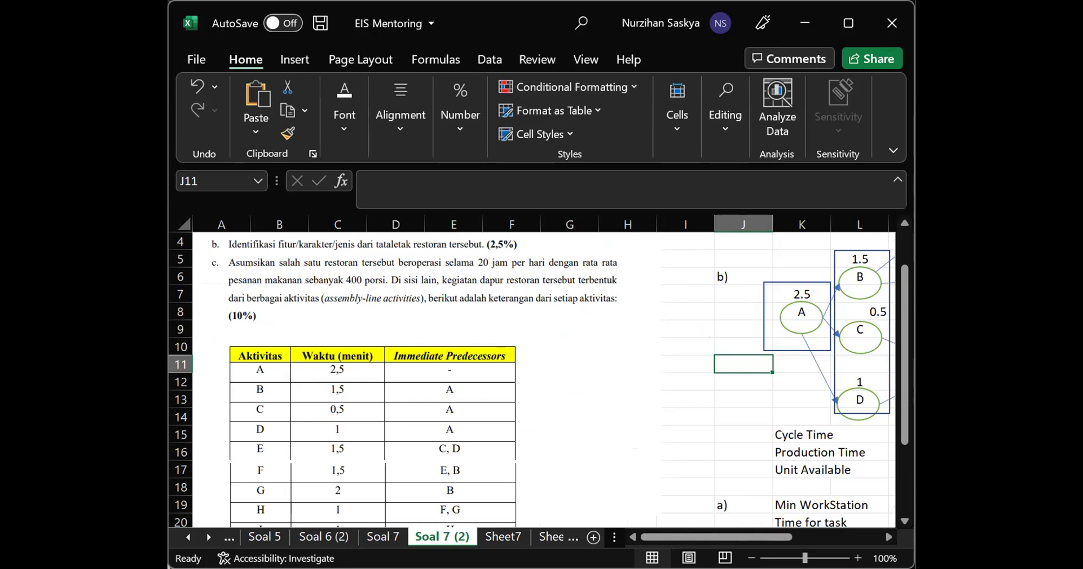
scroll(537, 357, right, 6)
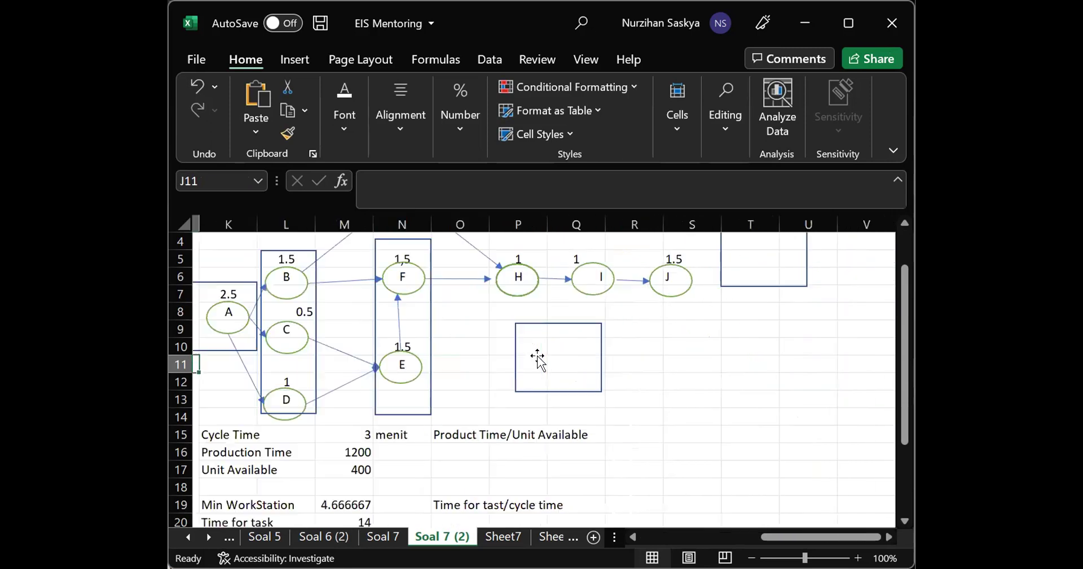
scroll(536, 355, up, 1)
drag(441, 373, 420, 288)
click(417, 290)
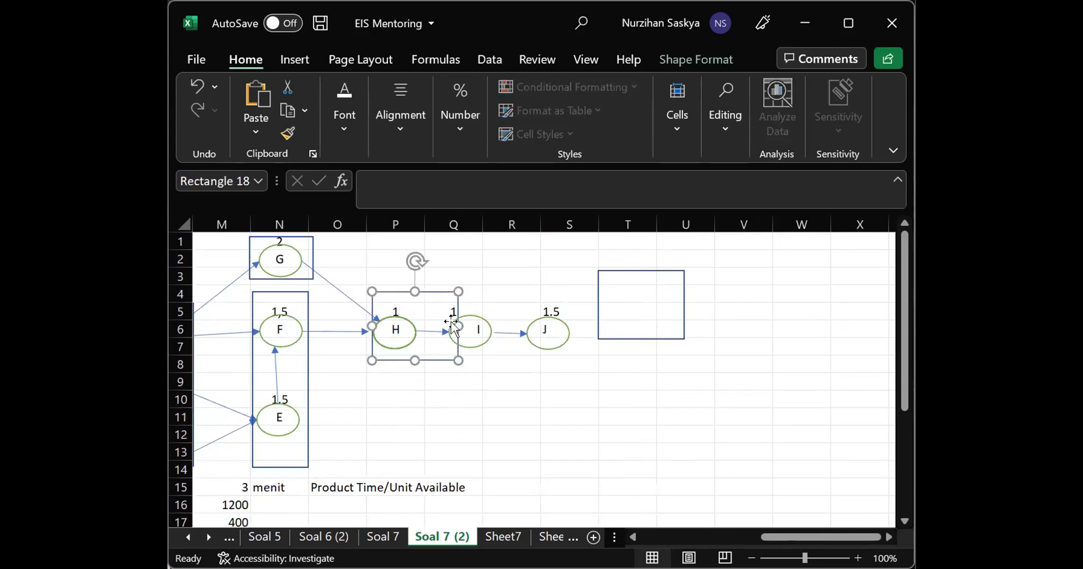
drag(459, 325, 505, 329)
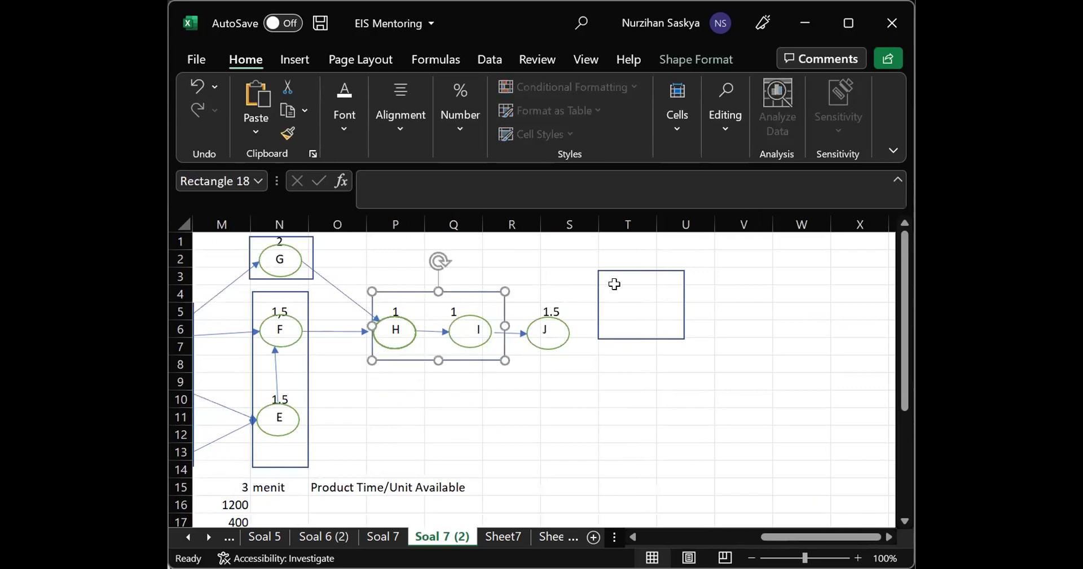
Move the last spare rectangle around node J and shrink it to enclose only node J and its time
drag(599, 289, 519, 312)
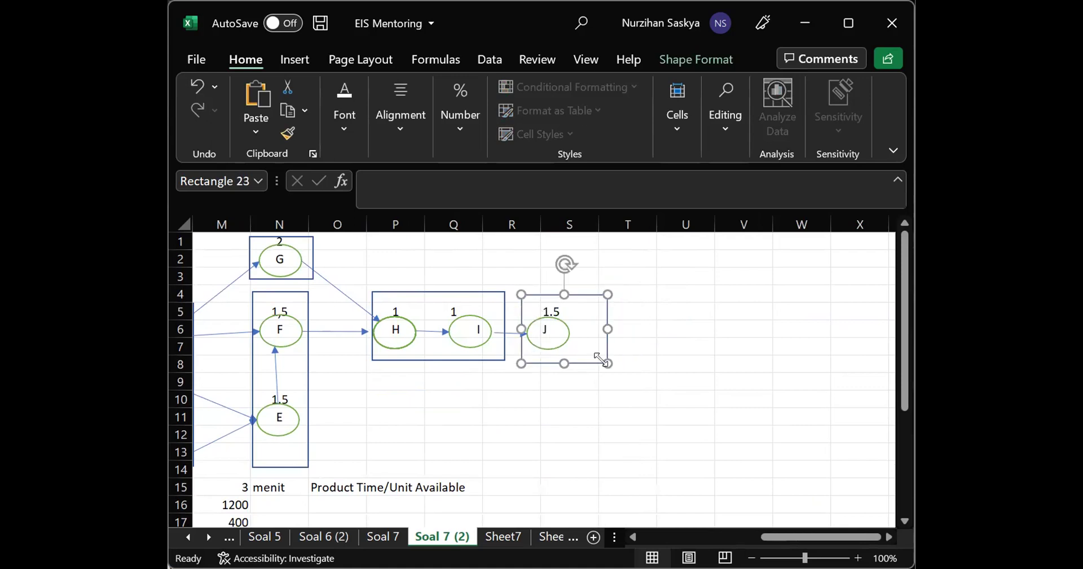
drag(607, 363, 576, 358)
click(666, 367)
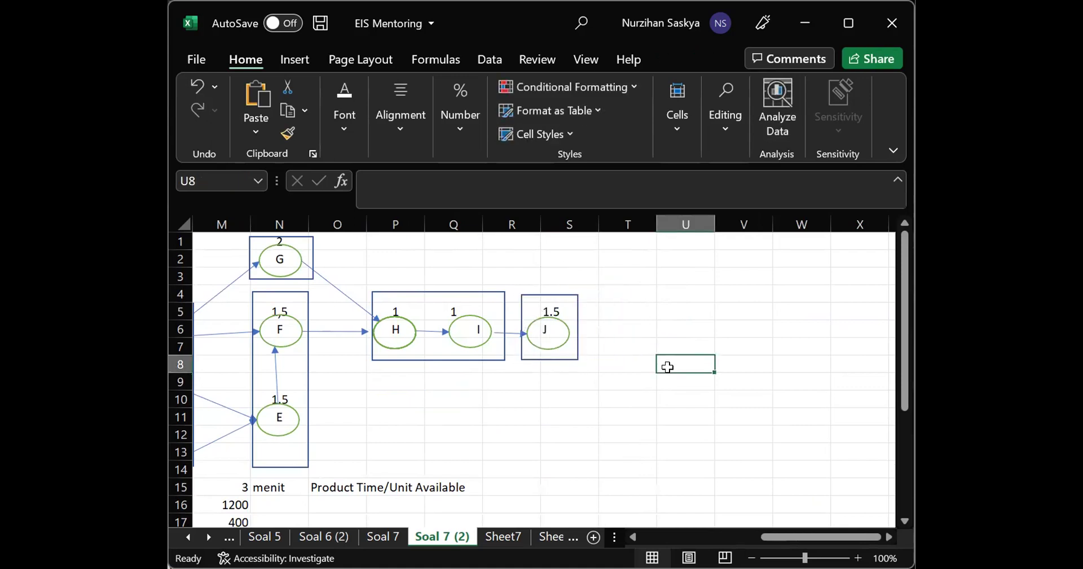
Review the grouped diagram, the question's efficiency part and the Task Time formula in the efficiency section
scroll(667, 367, left, 3)
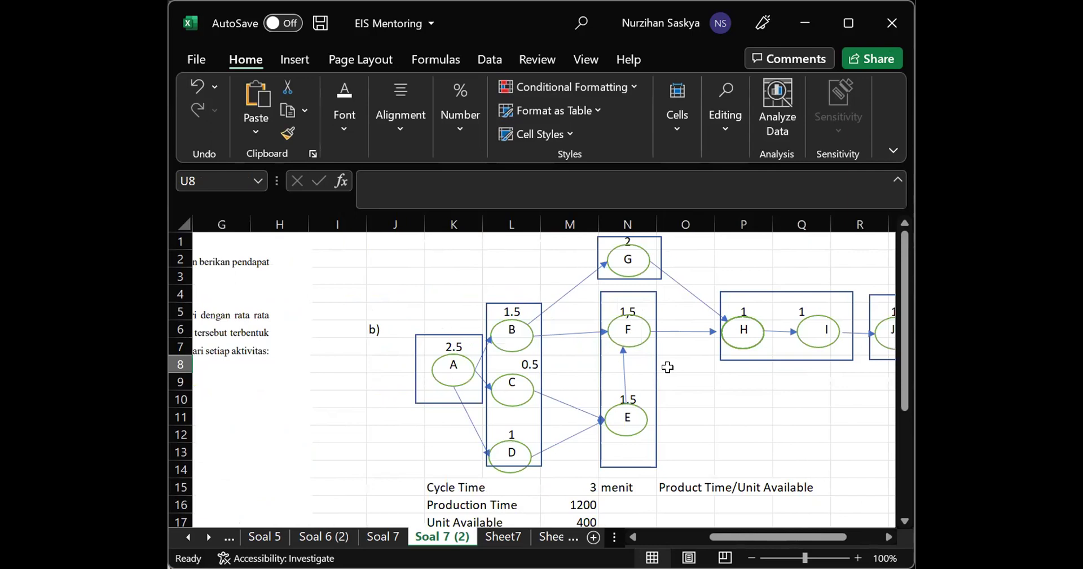
scroll(667, 367, right, 5)
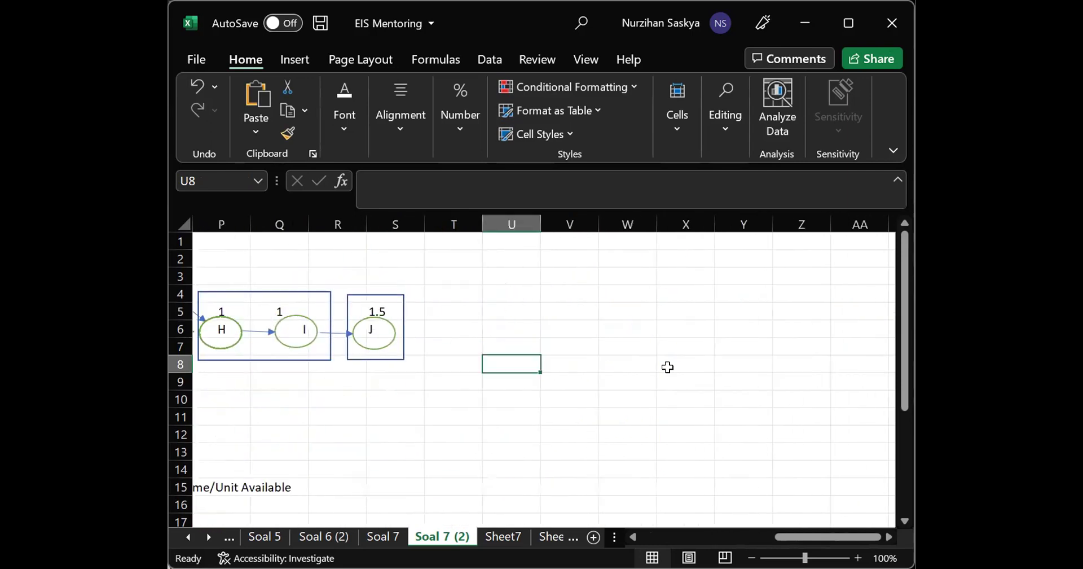
click(673, 409)
scroll(673, 407, left, 3)
scroll(673, 406, down, 1)
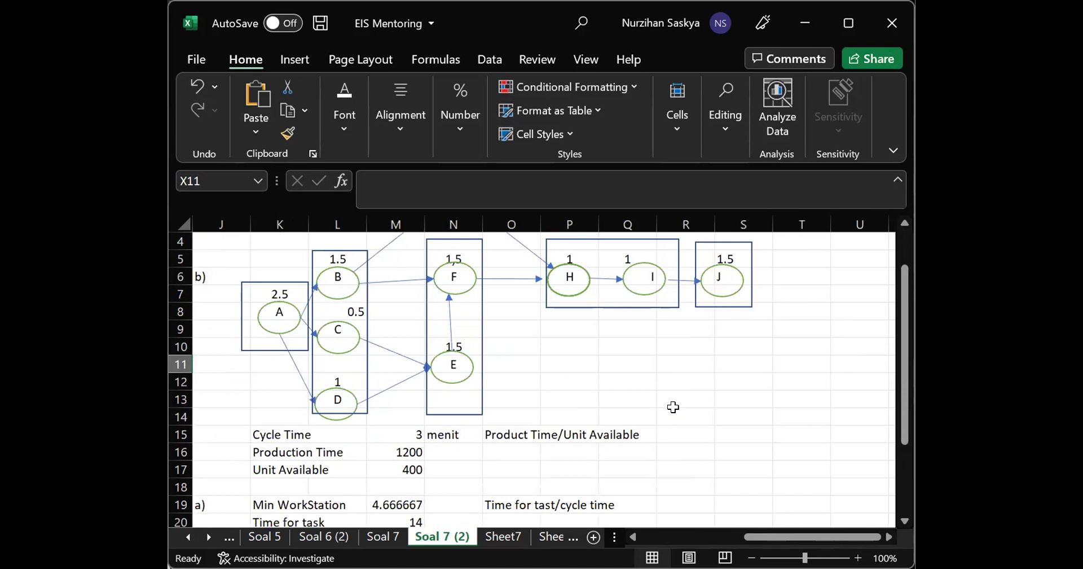
scroll(673, 407, down, 4)
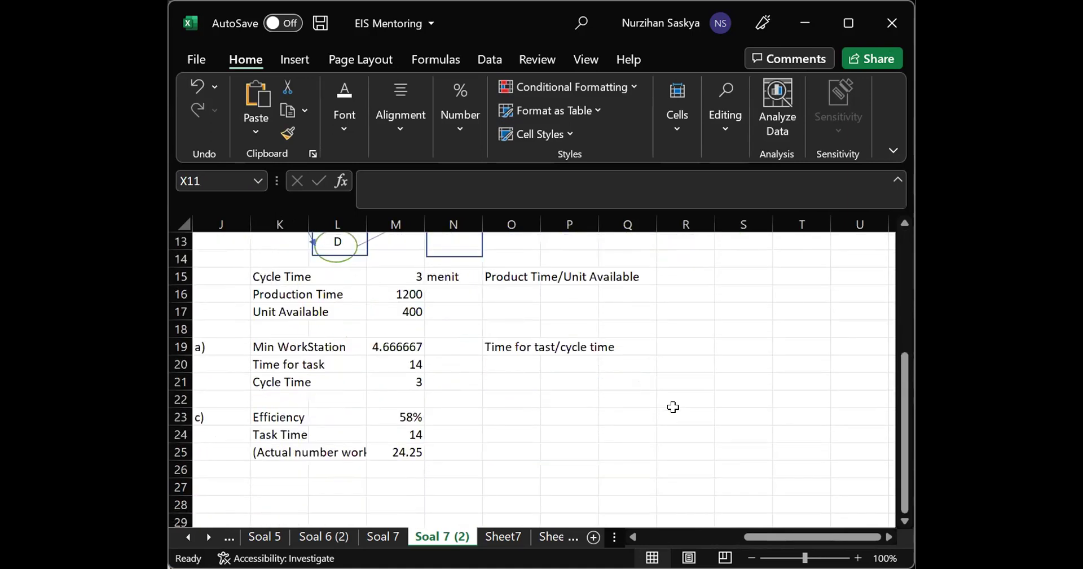
click(430, 416)
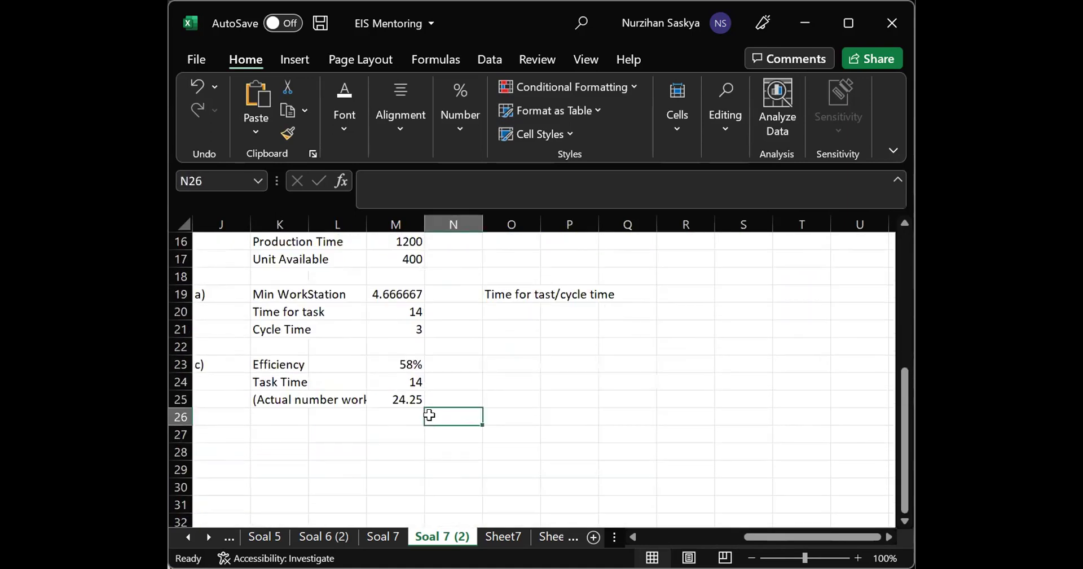
scroll(431, 419, left, 5)
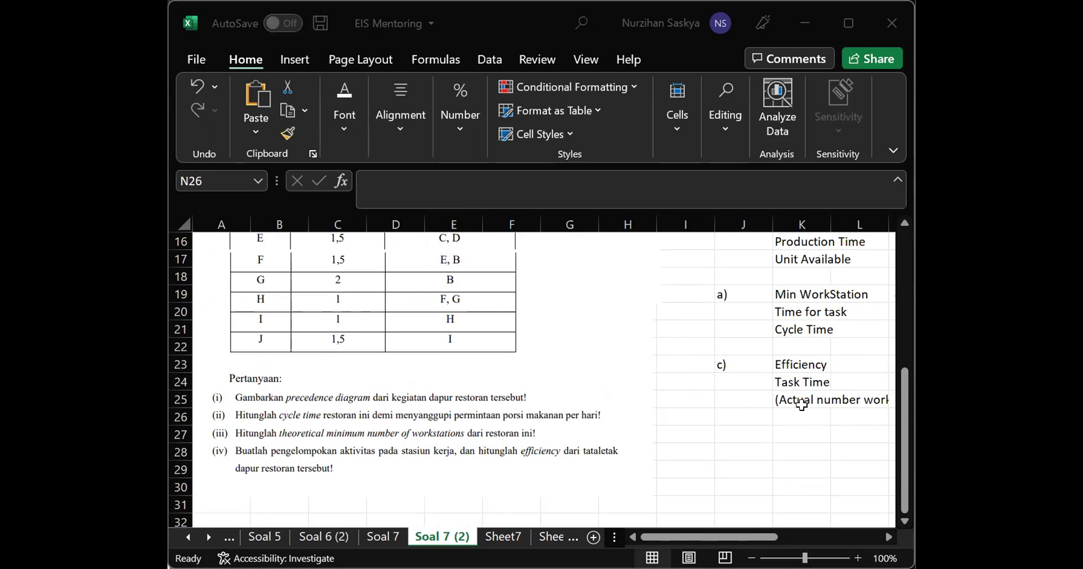
scroll(798, 401, right, 3)
click(627, 382)
click(731, 383)
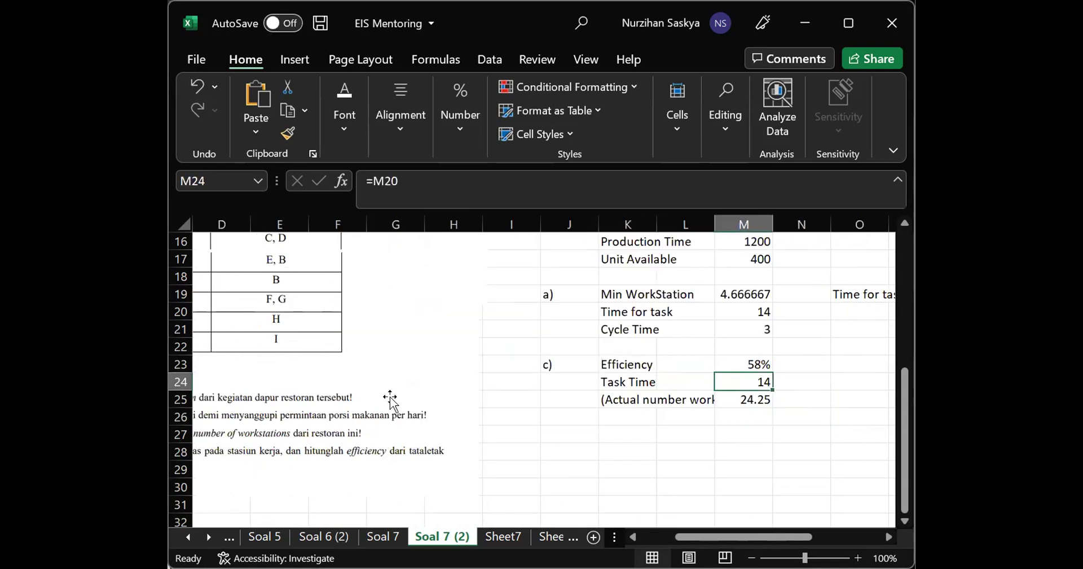
Replace the actual-number-of-workstations formula in M25 with =6*3
click(748, 399)
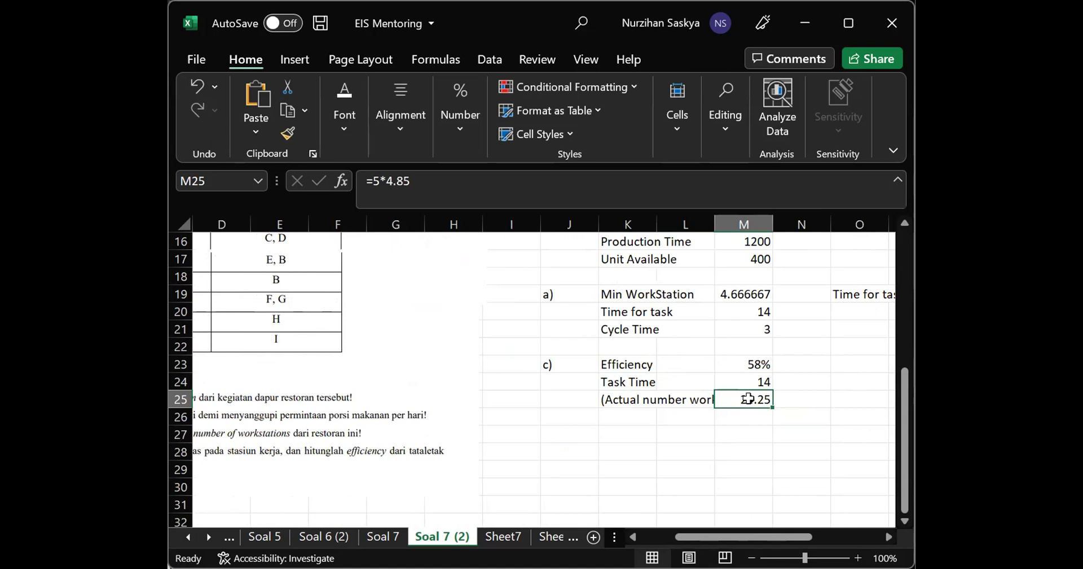
text(=)
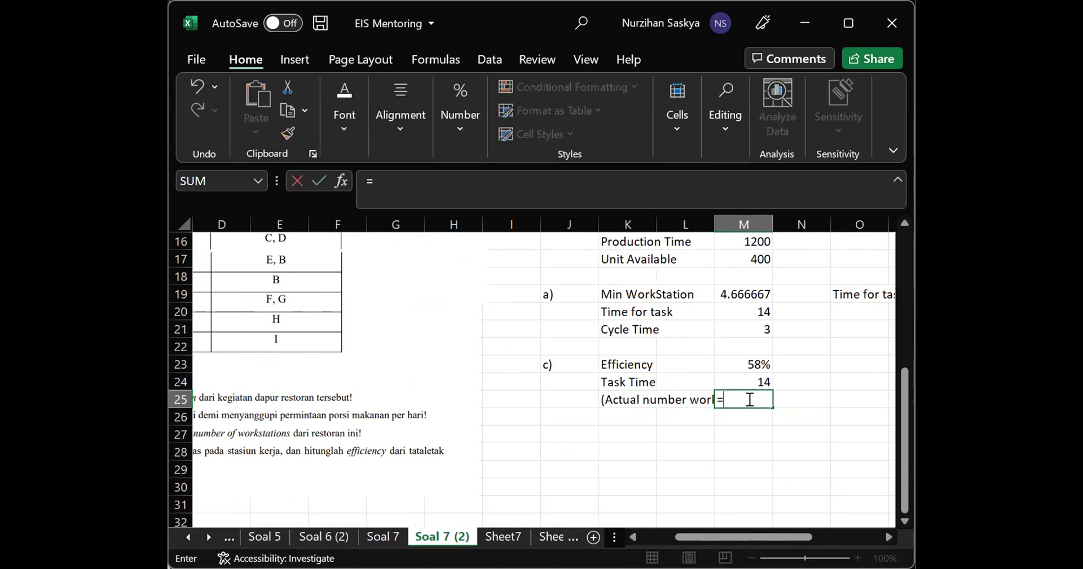
text(6*)
scroll(826, 359, up, 2)
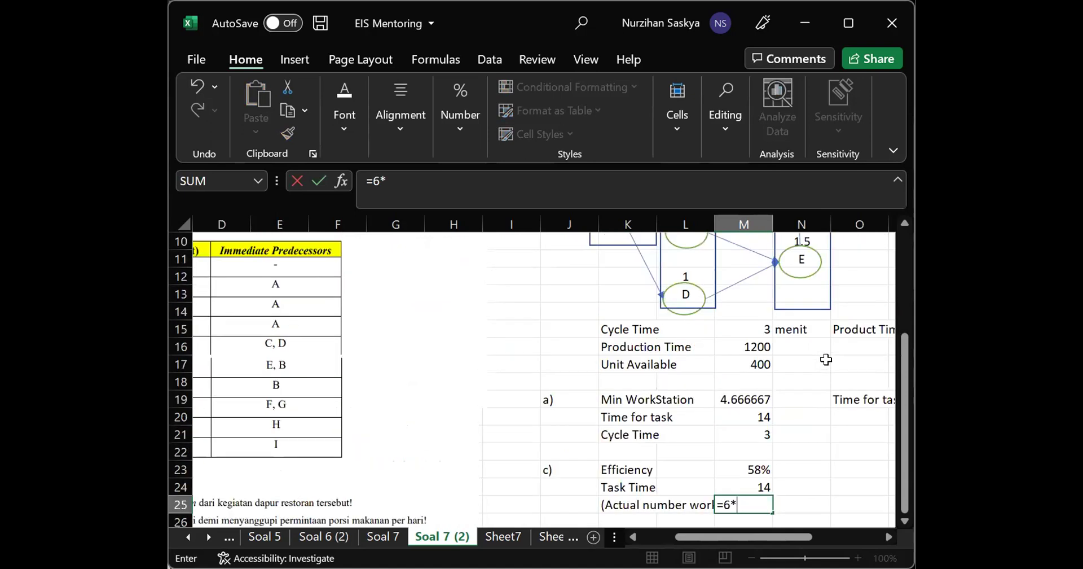
scroll(825, 359, right, 2)
scroll(825, 360, up, 3)
scroll(825, 360, down, 5)
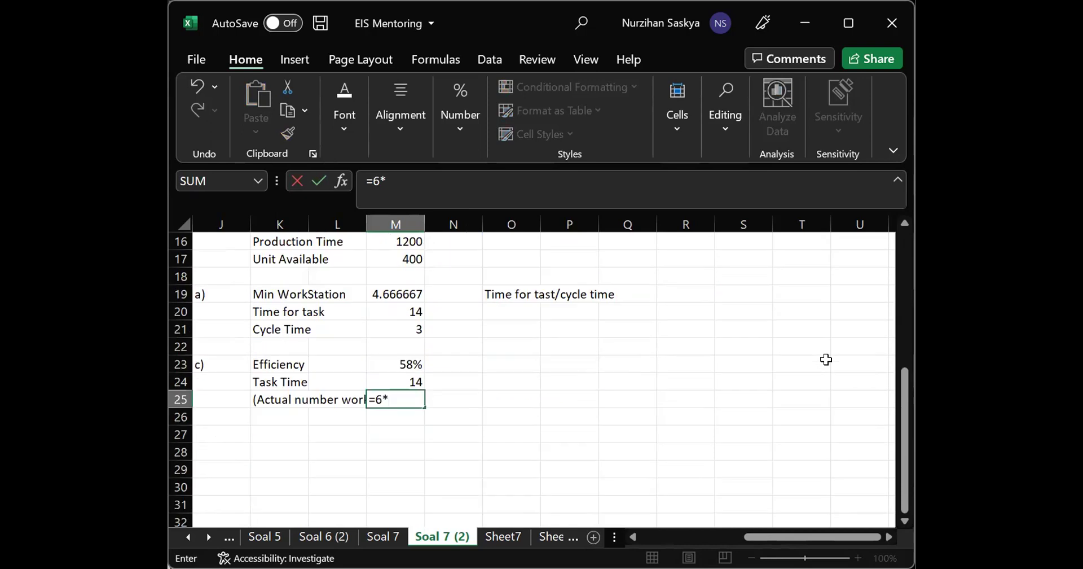
text(3)
key(Return)
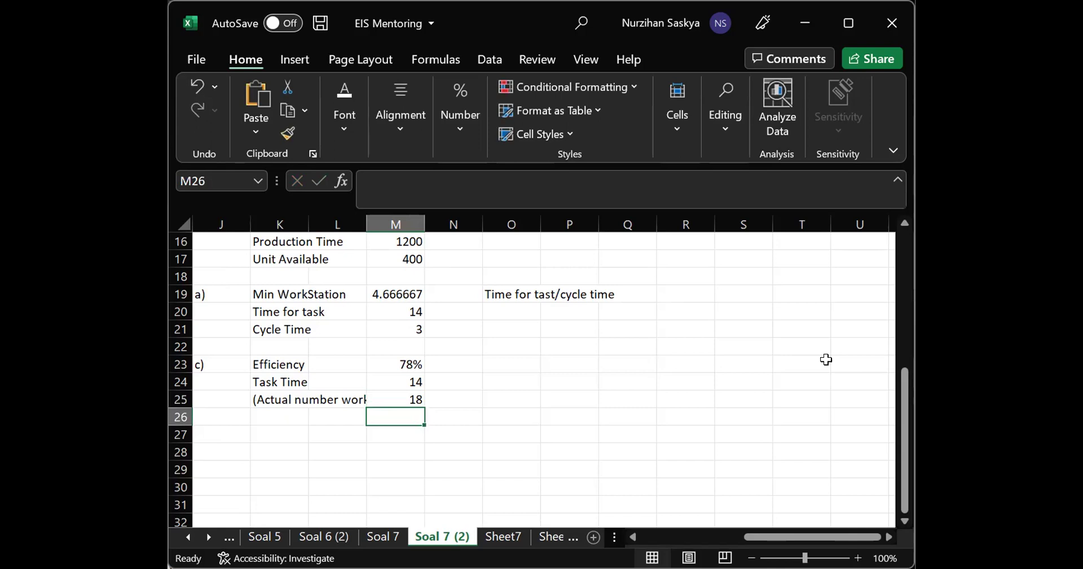
Inspect the formulas behind the actual workstations product, Task Time and Efficiency in M23 to M25
click(416, 399)
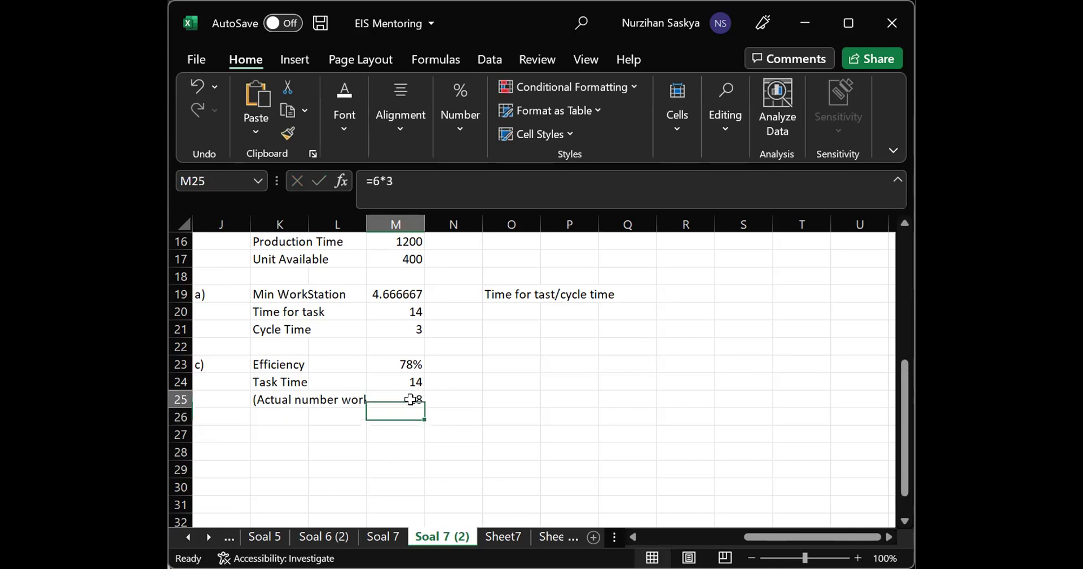
click(390, 382)
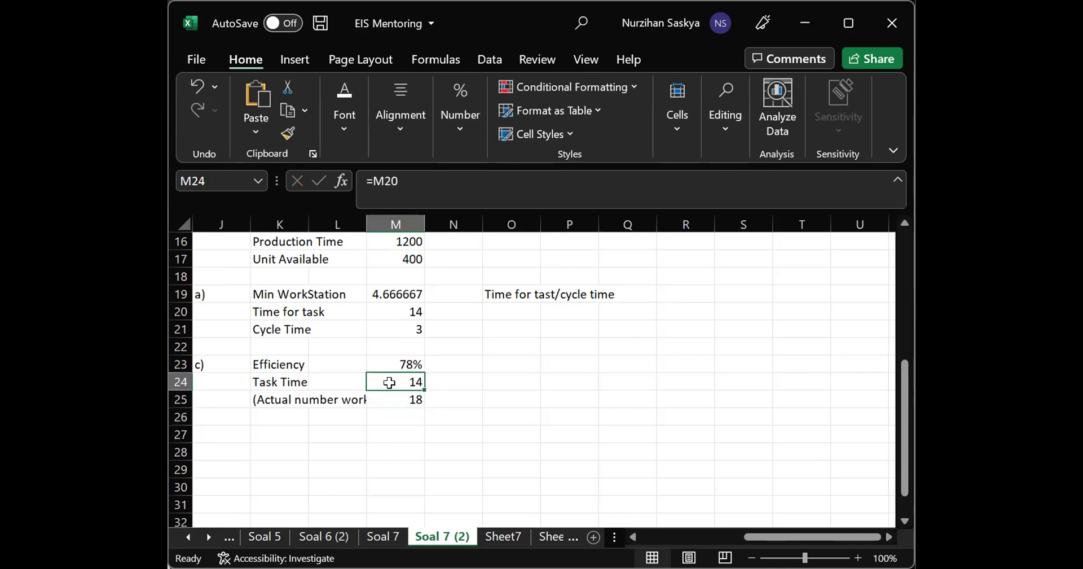
scroll(515, 422, up, 1)
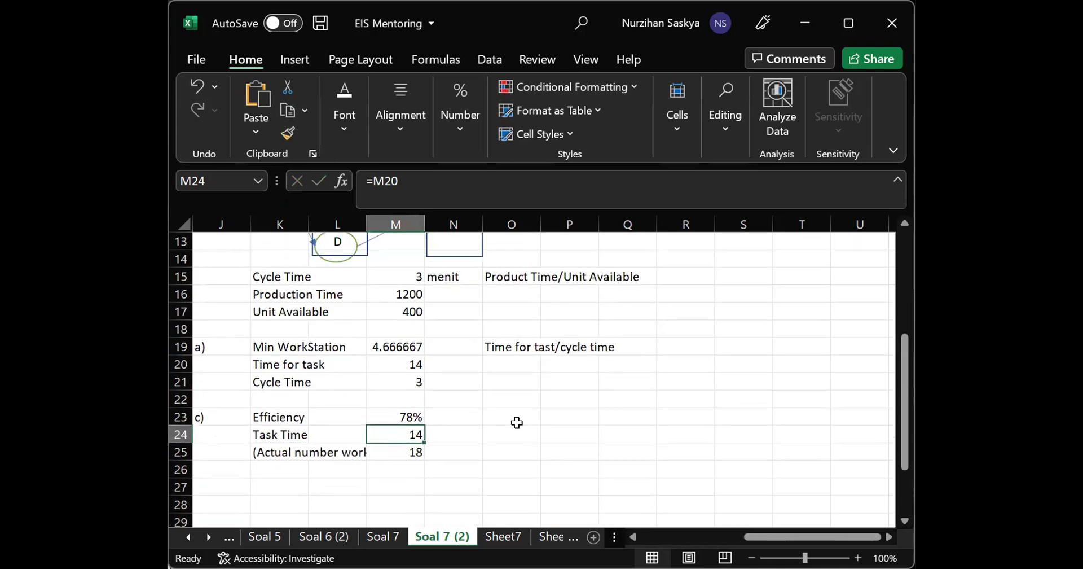
click(392, 414)
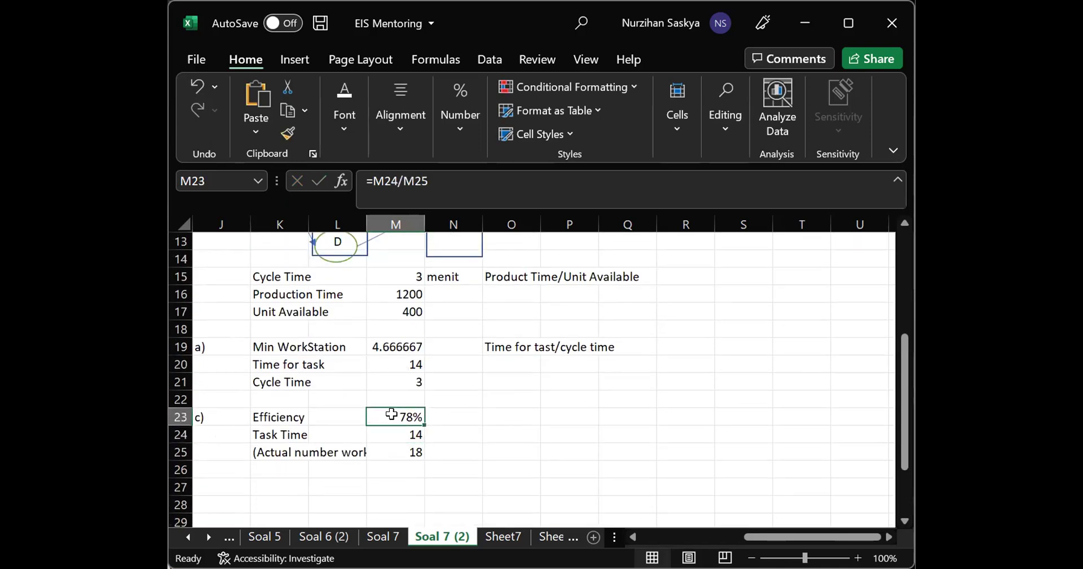
click(397, 444)
click(395, 420)
scroll(395, 421, right, 5)
scroll(395, 421, left, 5)
scroll(396, 421, left, 3)
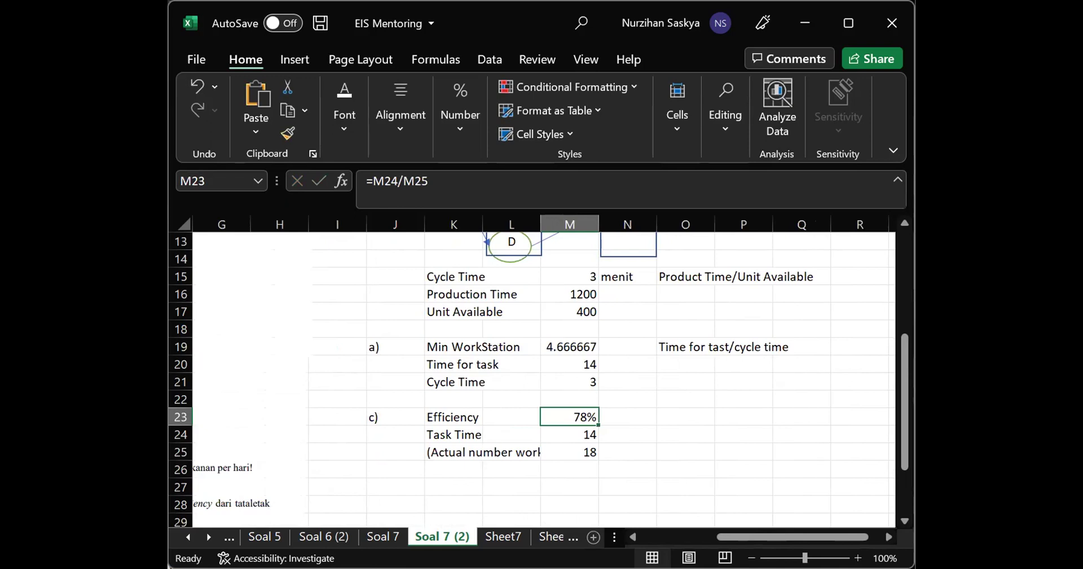
Review the restaurant question, its activity table, the workstation diagram and the finished calculations on the sheet
click(686, 452)
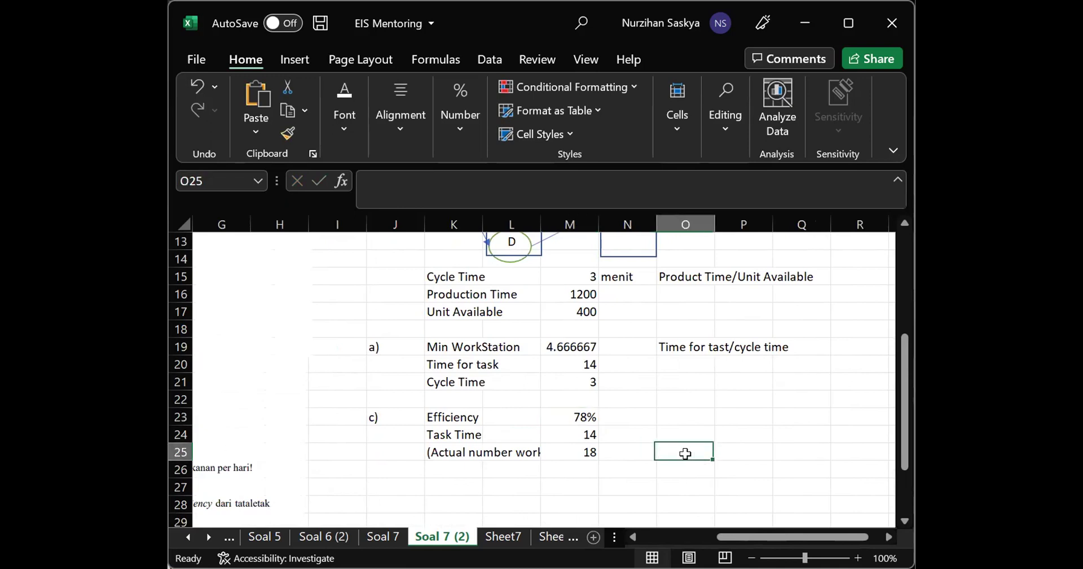
scroll(685, 451, down, 3)
scroll(686, 454, left, 6)
scroll(685, 454, up, 7)
scroll(686, 454, right, 9)
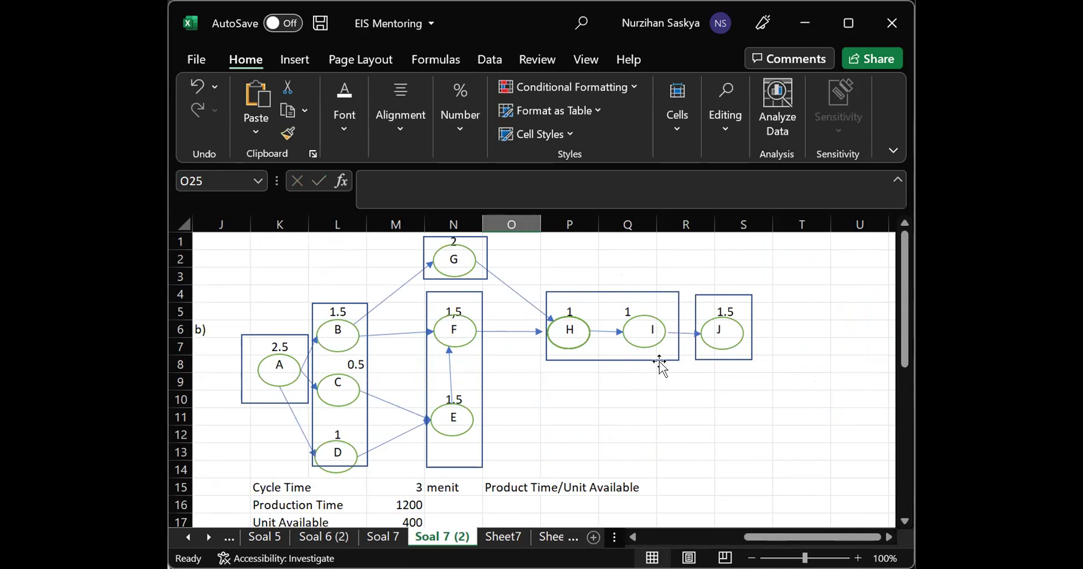
scroll(660, 364, left, 3)
scroll(660, 364, down, 2)
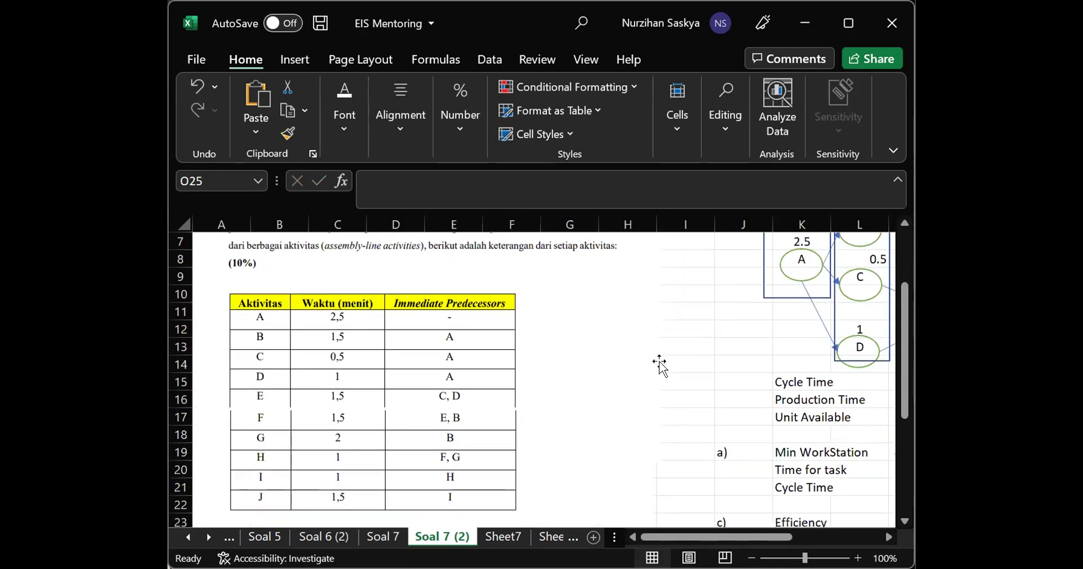
scroll(660, 364, right, 3)
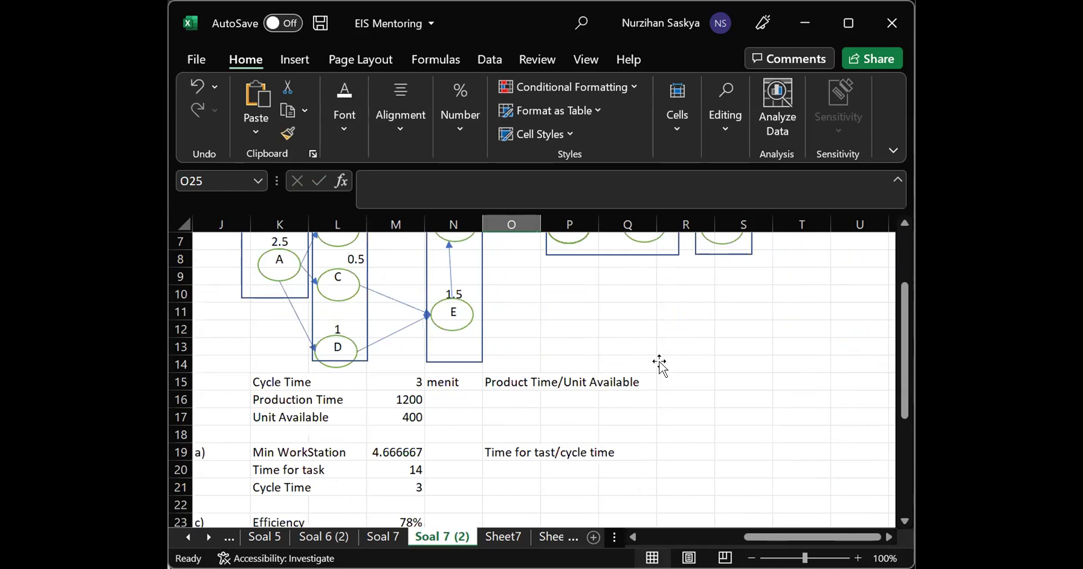
scroll(711, 364, down, 3)
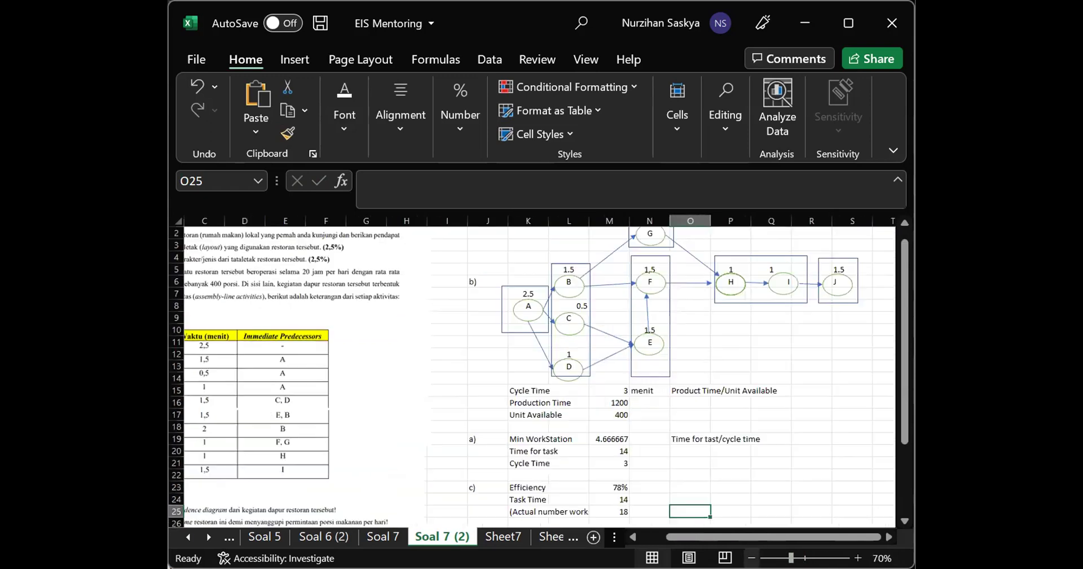
scroll(711, 364, up, 1)
scroll(711, 364, down, 2)
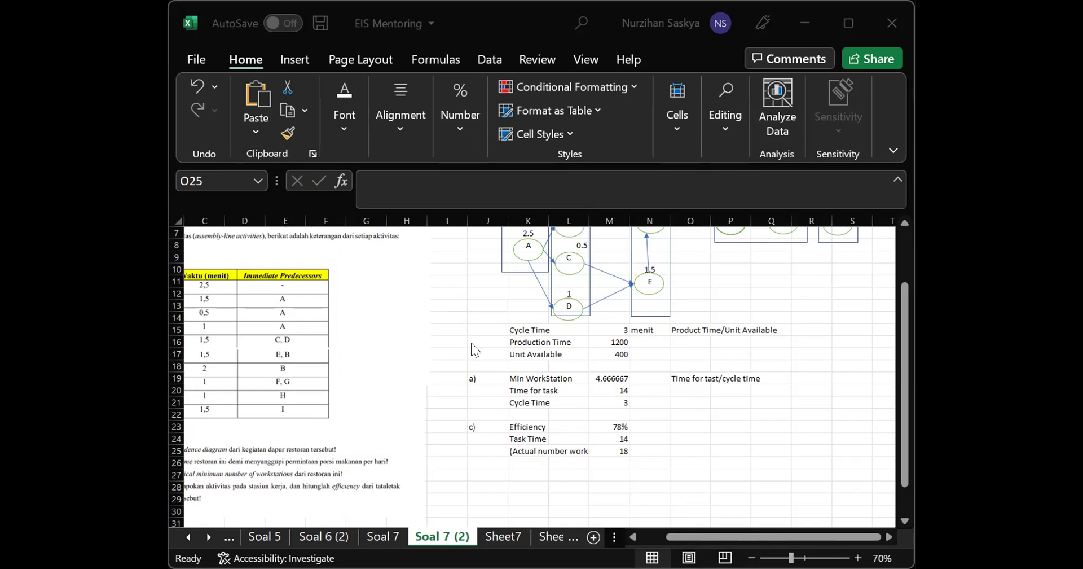
scroll(472, 343, left, 1)
scroll(471, 343, up, 2)
scroll(471, 343, left, 1)
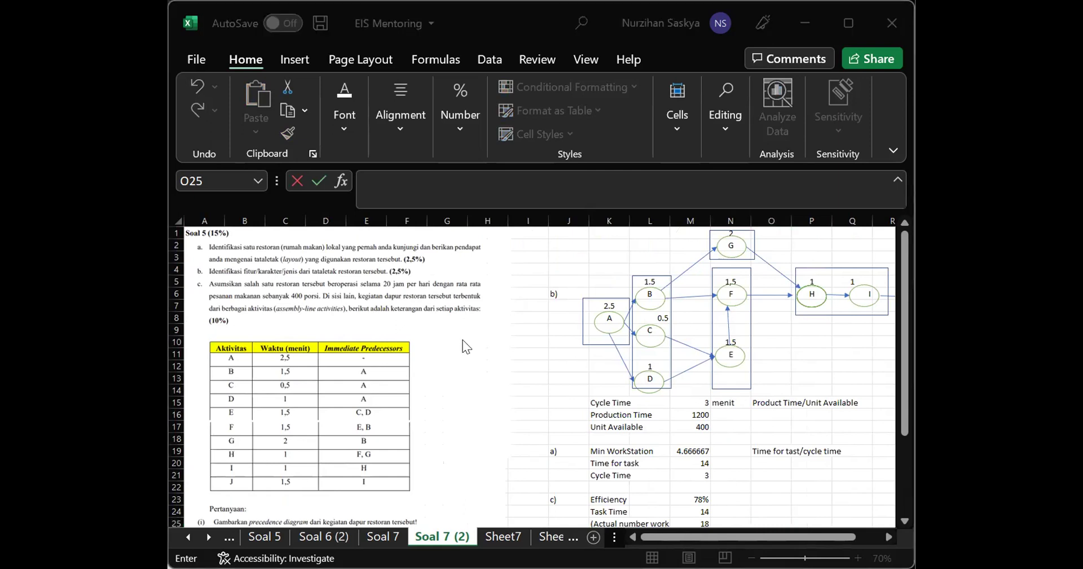
scroll(463, 341, right, 5)
click(506, 356)
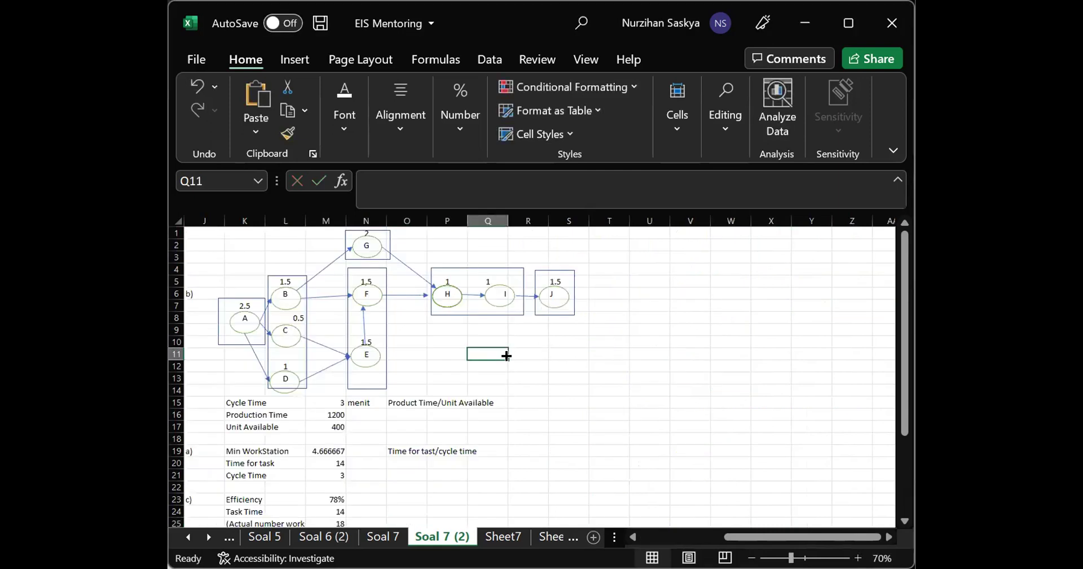
click(512, 355)
text(nu)
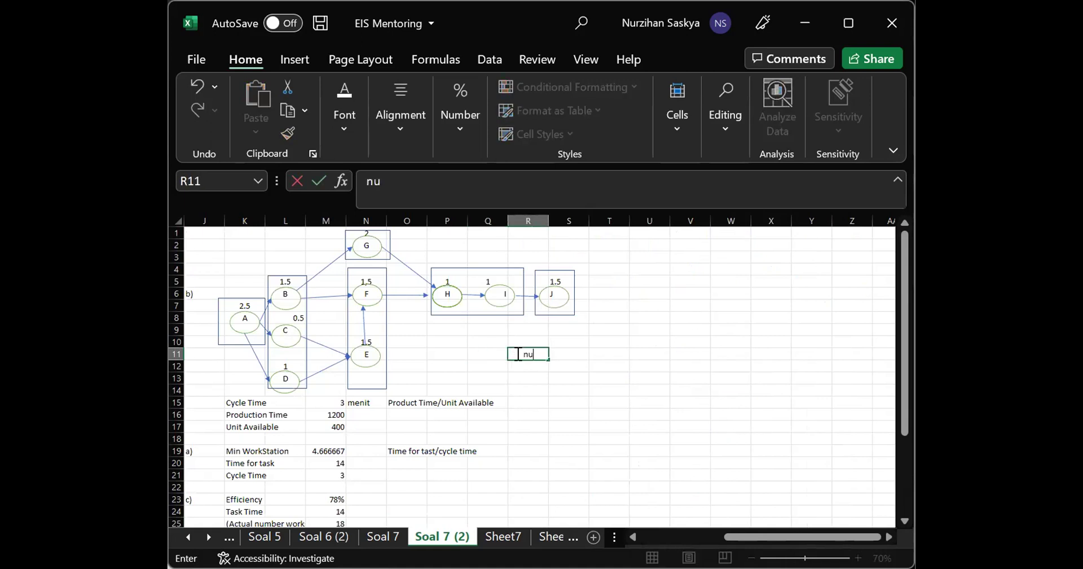
text(mbe)
key(BackSpace)
key(BackSpace)
key(BackSpace)
key(BackSpace)
key(BackSpace)
click(571, 409)
Check the question's remaining parts against the answers, and switch to the blank Sheet1
scroll(571, 407, down, 3)
scroll(571, 407, left, 5)
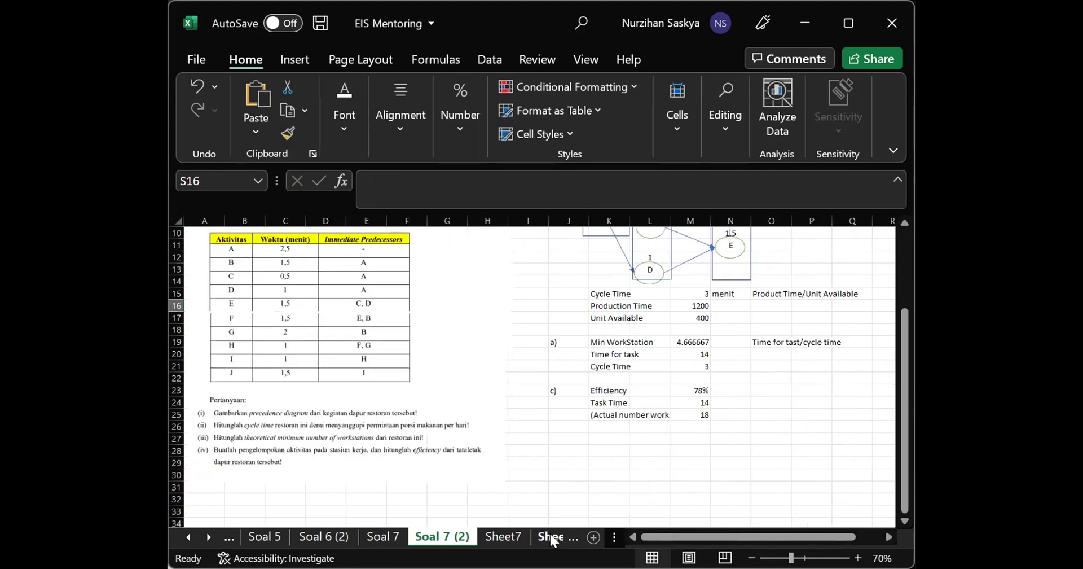
click(556, 536)
scroll(252, 265, up, 6)
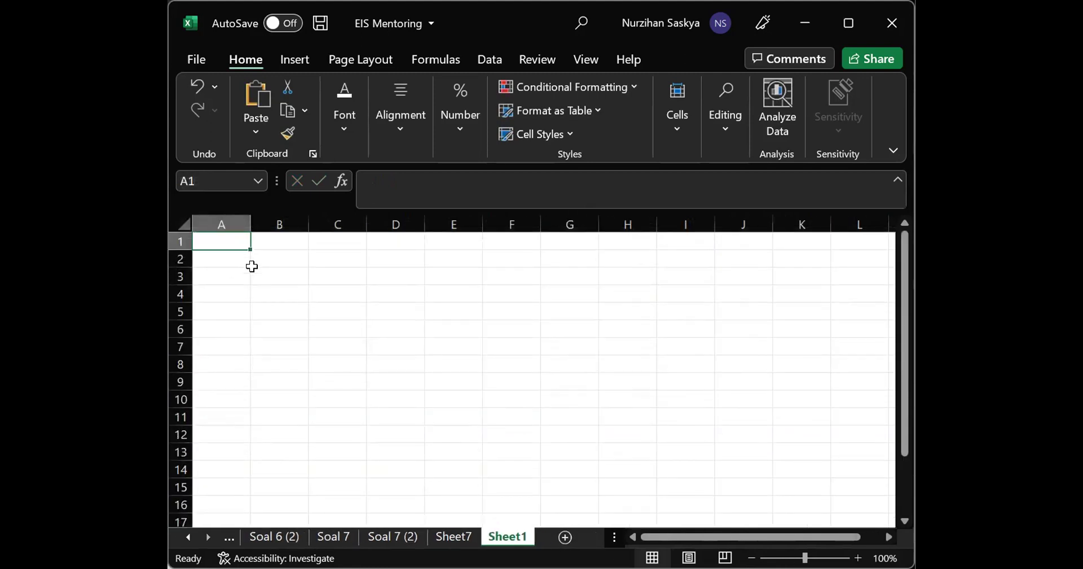